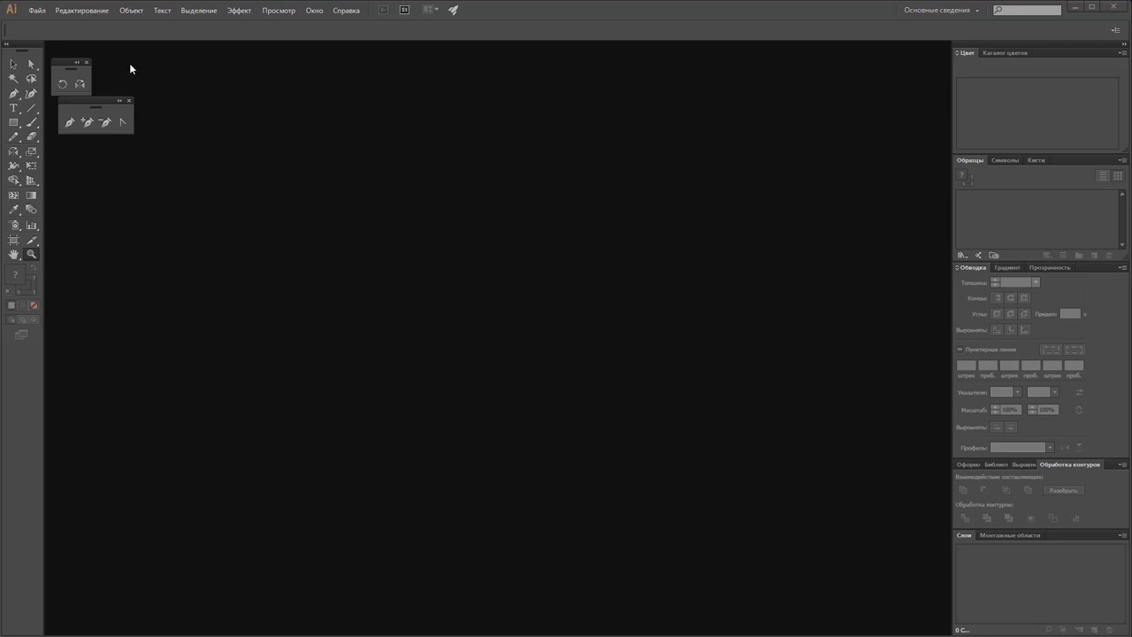
Step: Create a new blank A4 portrait document (210 × 297 mm) with default print settings
click(36, 9)
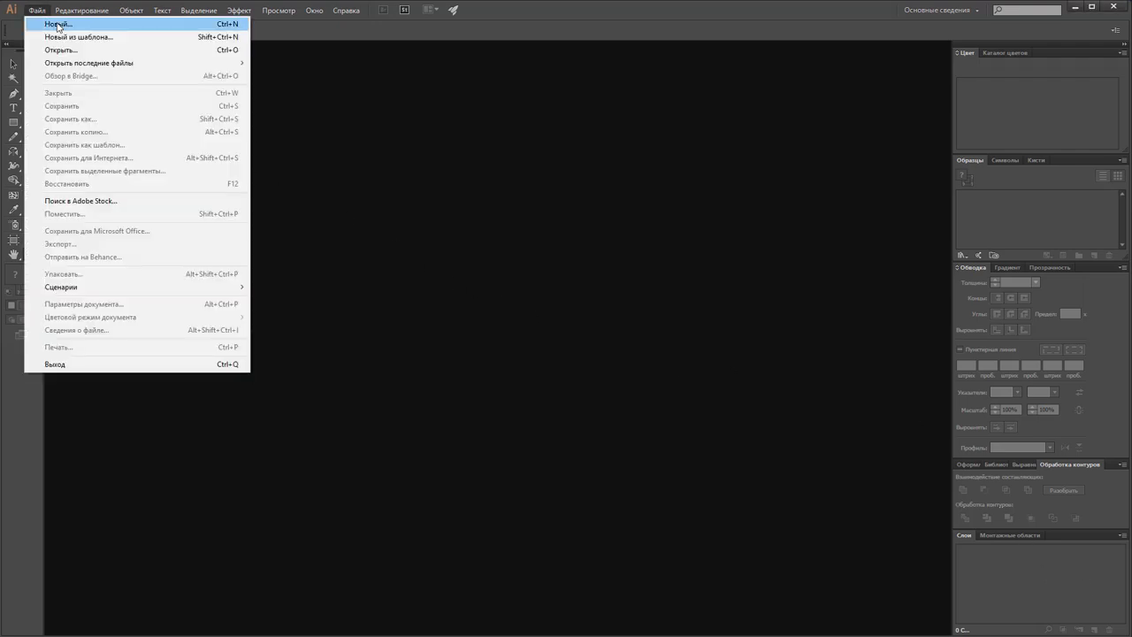
click(55, 25)
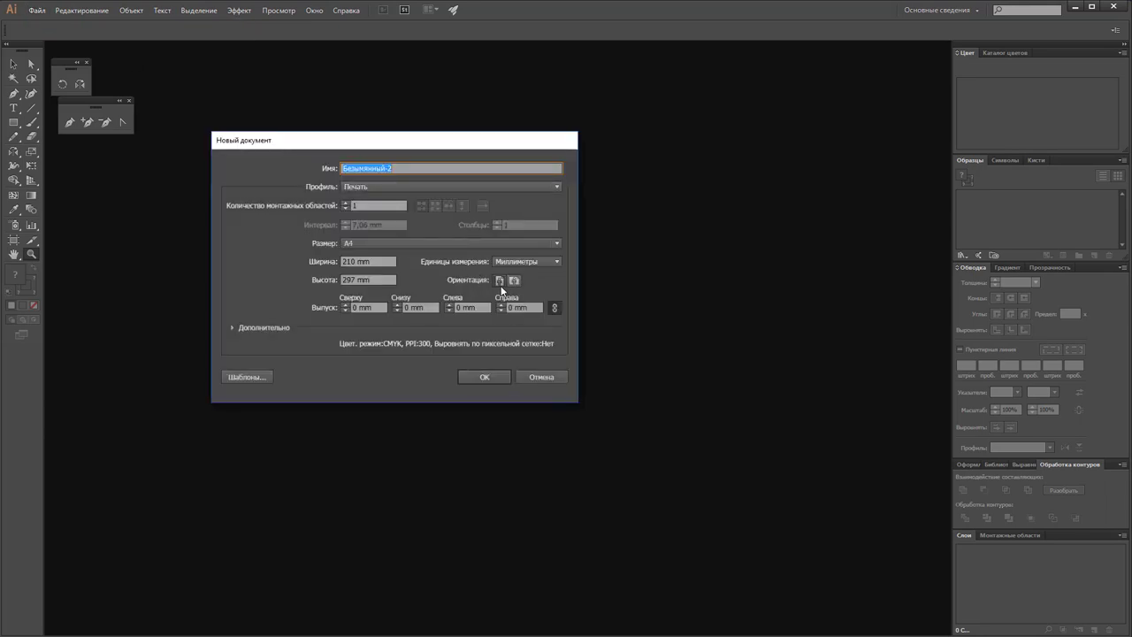
click(483, 377)
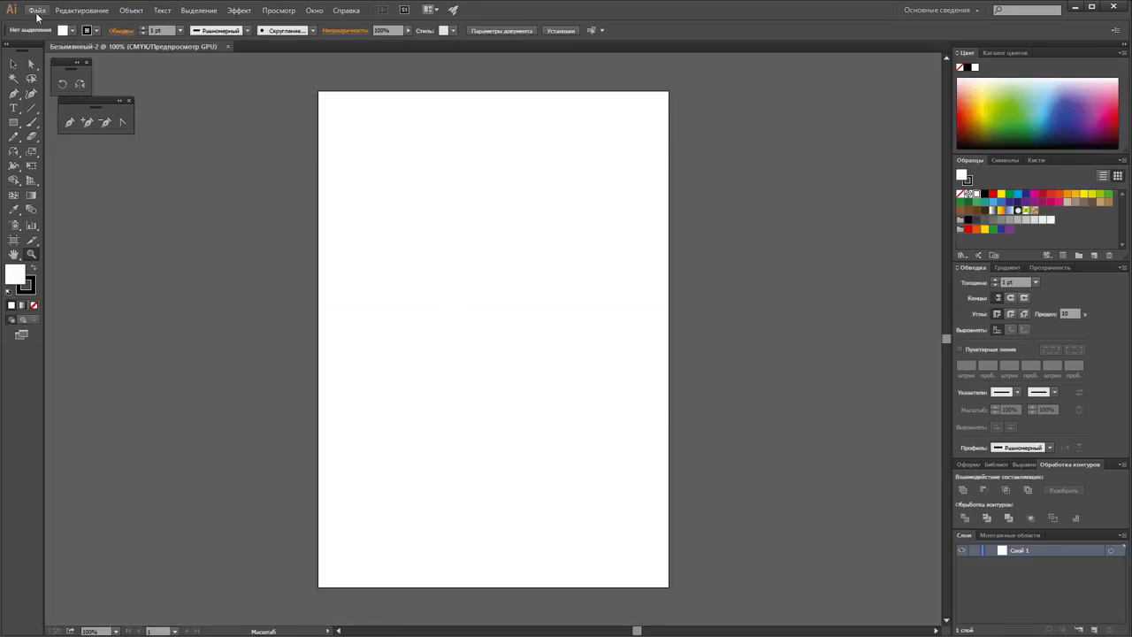
click(37, 11)
Step: Open the goods_03_191369.jpg sweatshirt photo
click(66, 49)
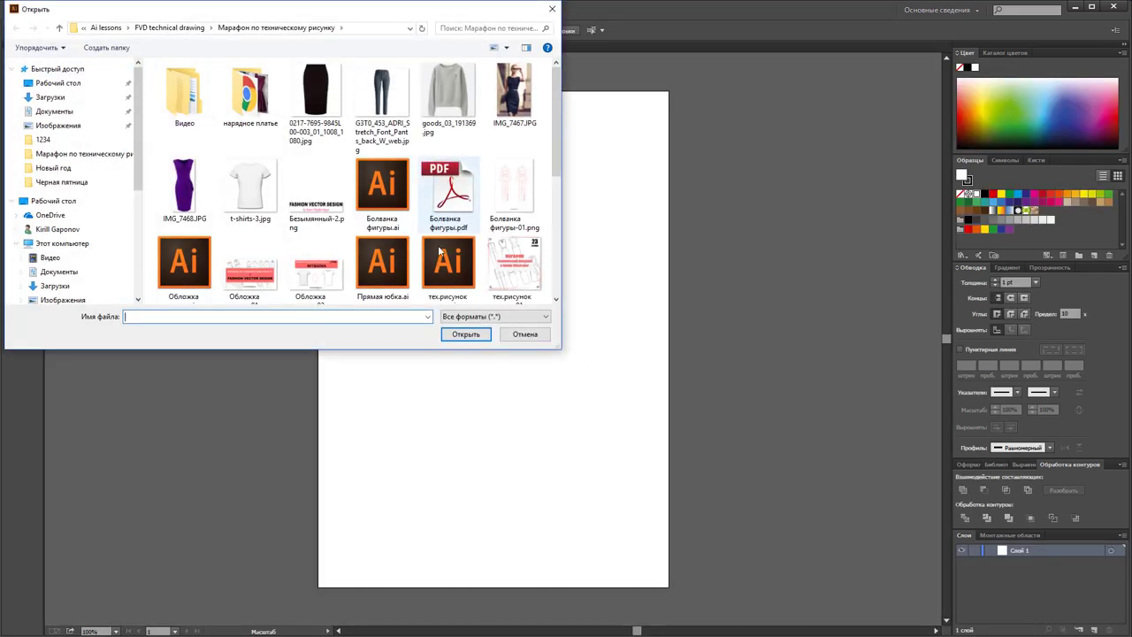
click(448, 93)
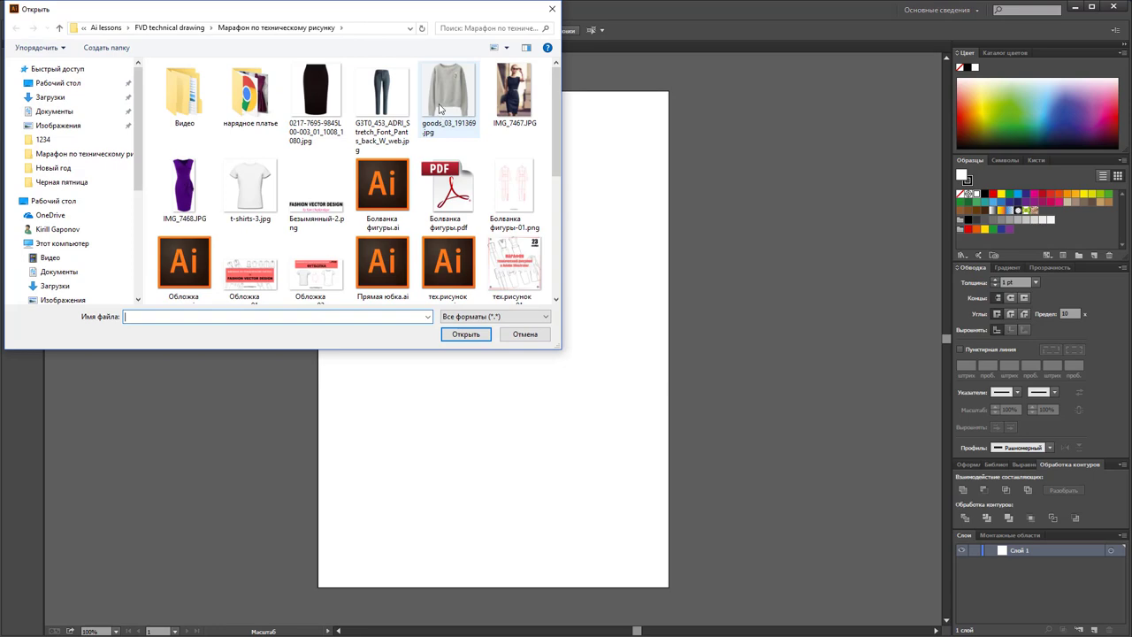
click(468, 336)
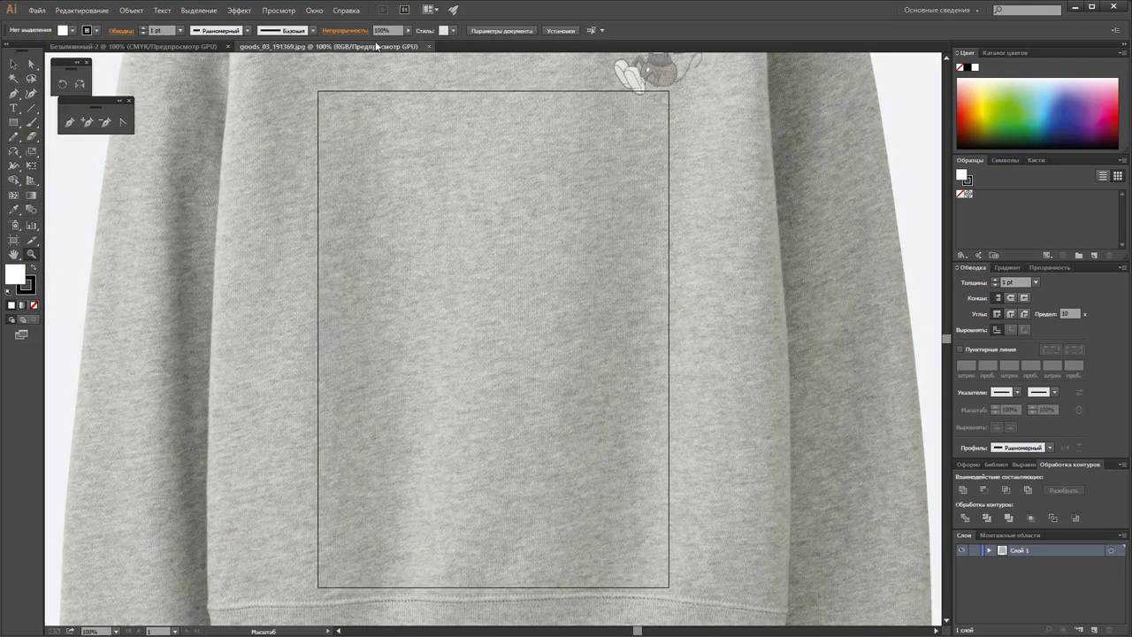
Step: Select and copy the sweatshirt photo, then return to the blank A4 document
click(13, 64)
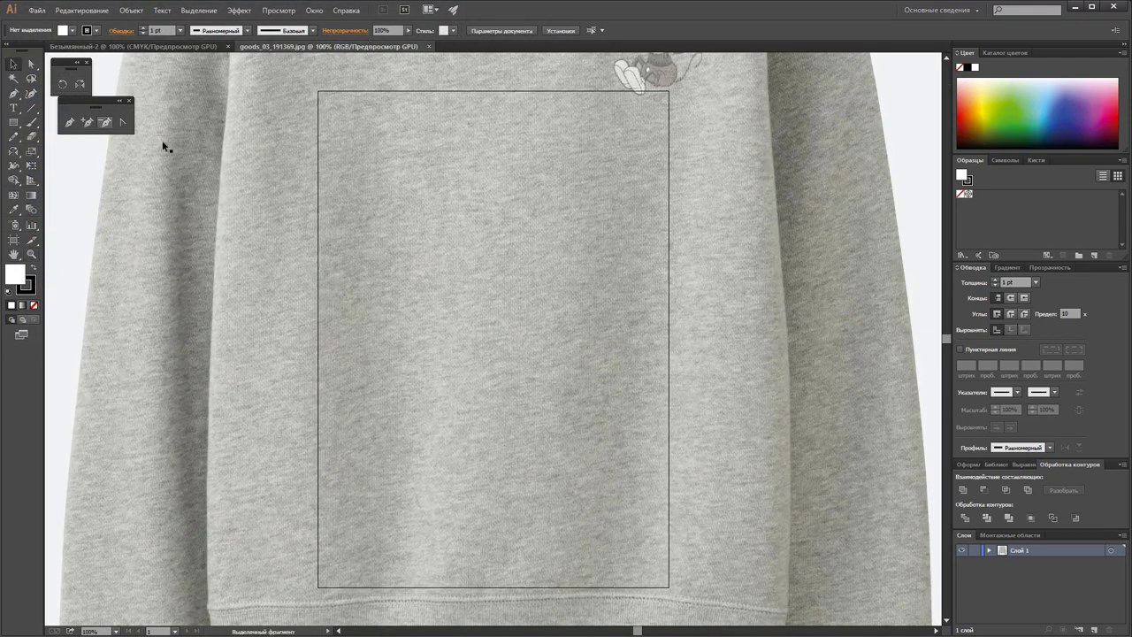
click(257, 181)
key(a)
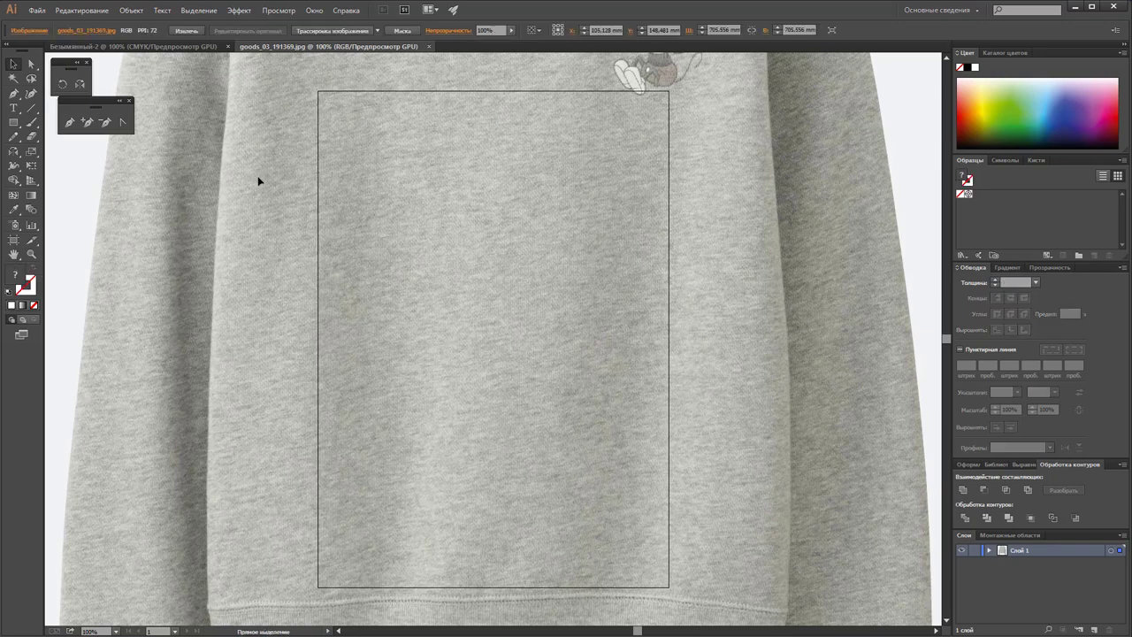
click(129, 46)
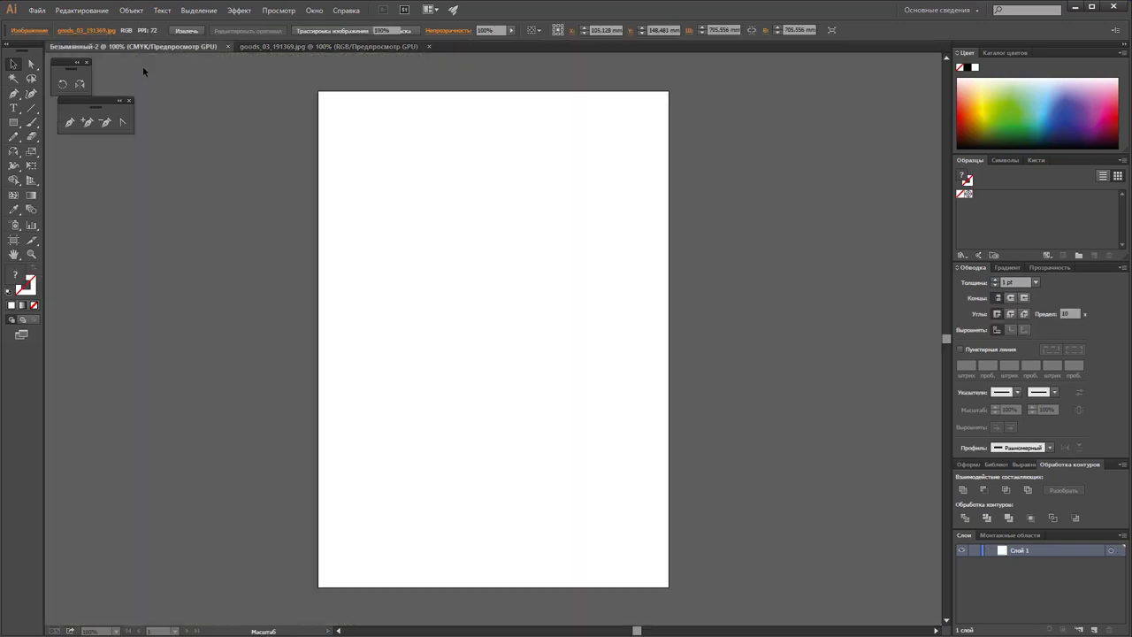
Step: Paste the sweatshirt photo, shrink it and place it in the page's upper-left area
key(ctrl+v)
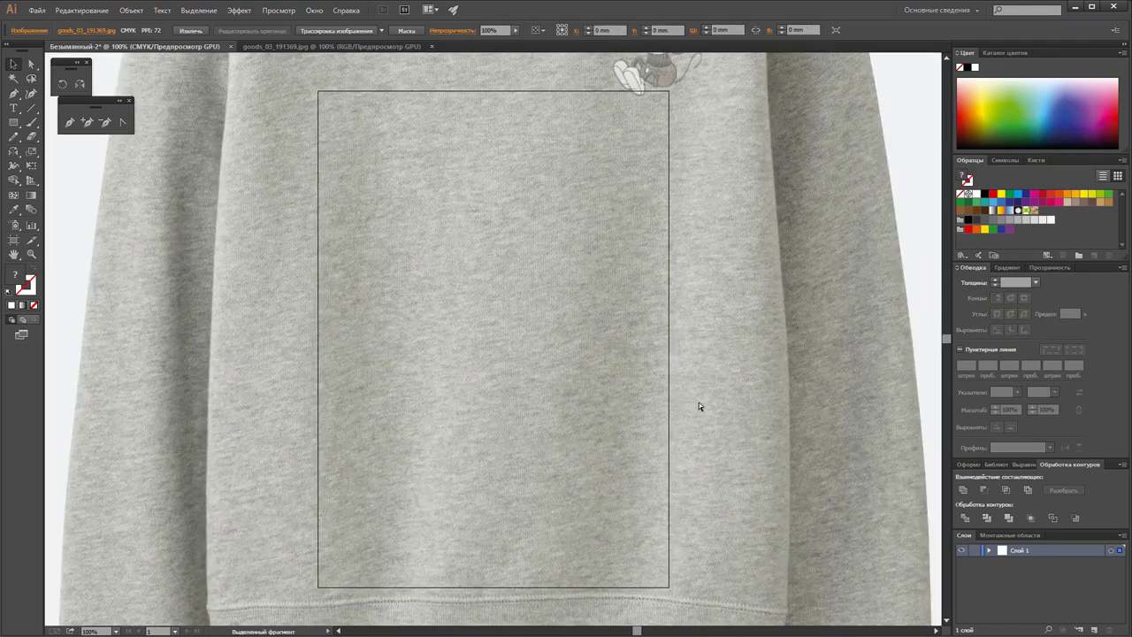
drag(723, 173, 641, 217)
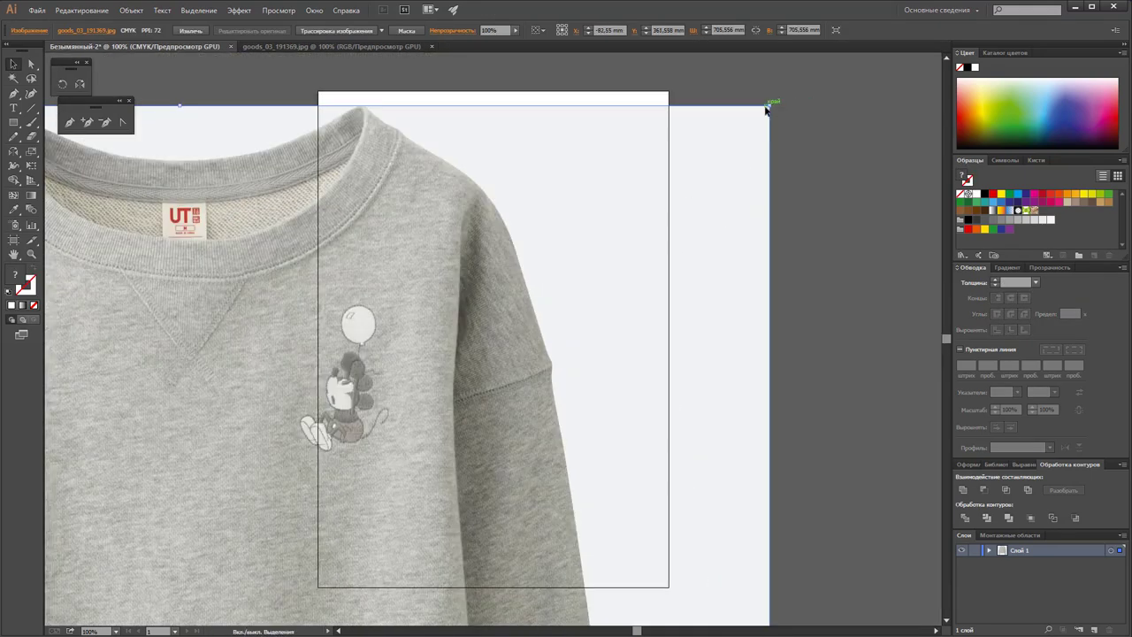
mouse_move(770, 105)
mouse_down()
mouse_move(445, 442)
mouse_move(434, 442)
mouse_move(601, 140)
mouse_move(554, 215)
mouse_move(480, 261)
mouse_move(316, 198)
mouse_up()
key(ctrl+z)
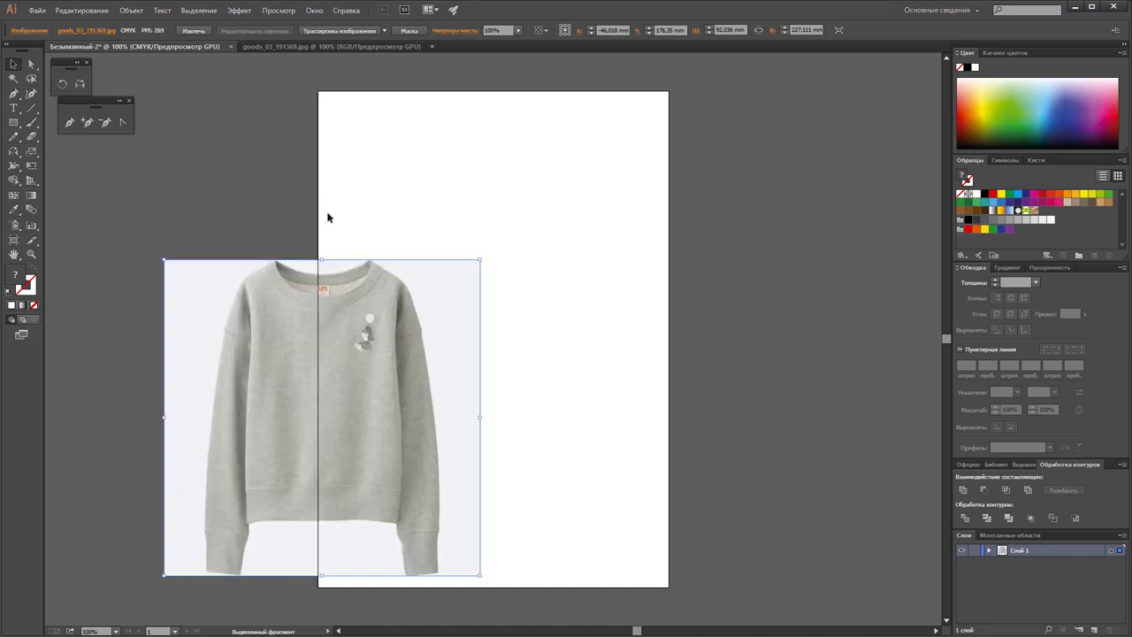
mouse_move(365, 319)
mouse_down()
mouse_move(500, 186)
mouse_move(537, 171)
mouse_up()
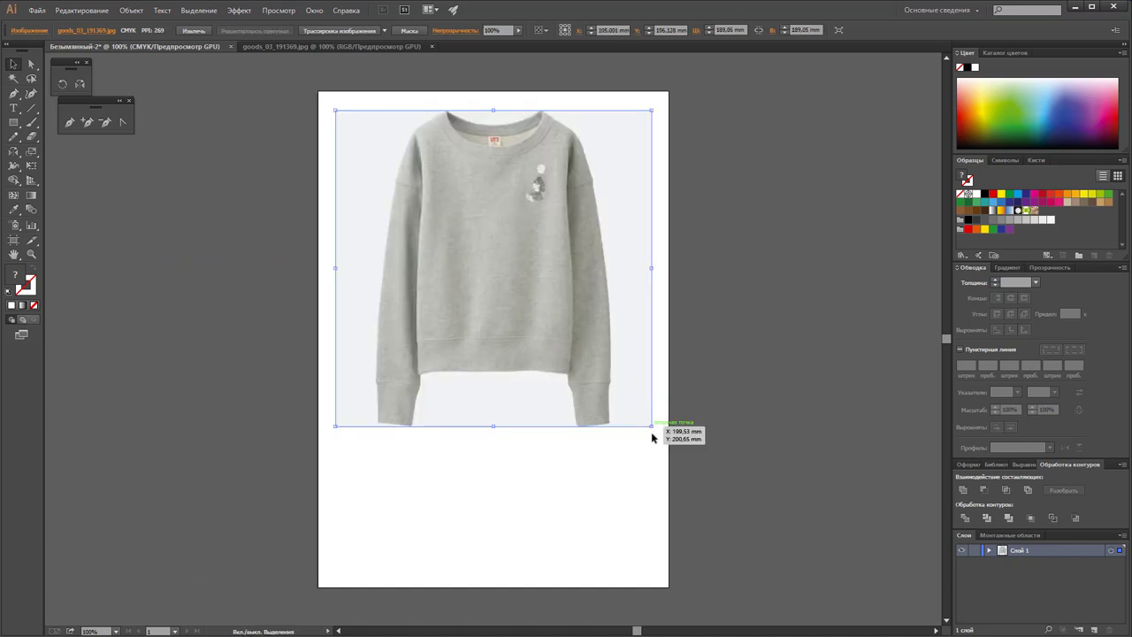
mouse_move(654, 428)
mouse_down()
mouse_move(565, 362)
mouse_move(556, 334)
mouse_up()
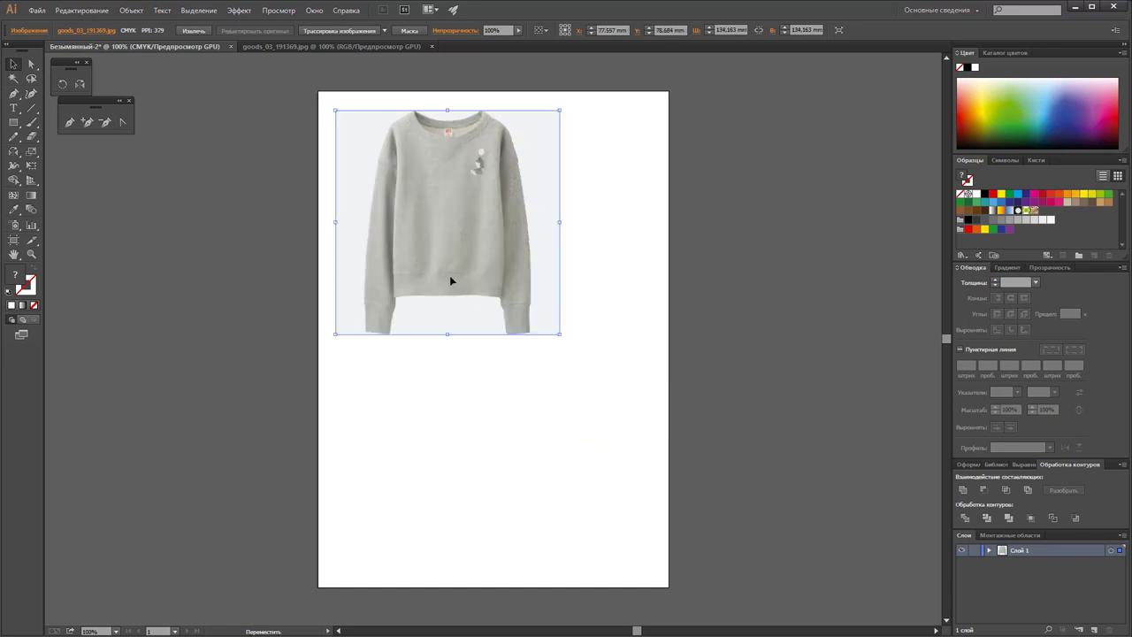
click(494, 361)
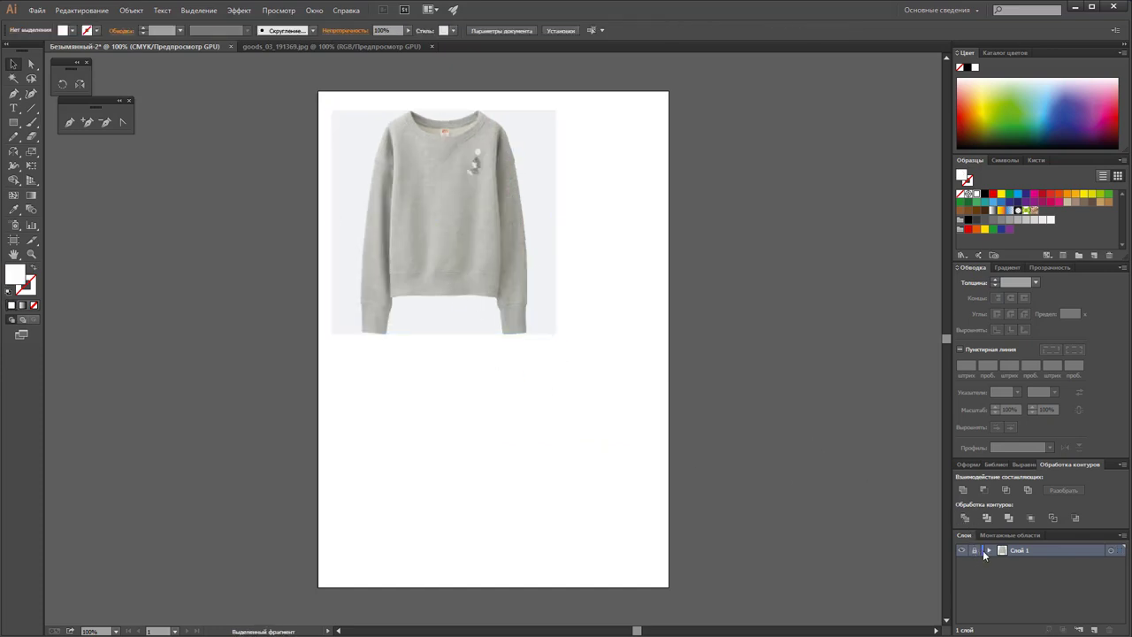
Step: Add a new drawing layer above the photo layer and zoom in on the sweatshirt
click(1094, 630)
click(31, 254)
click(476, 216)
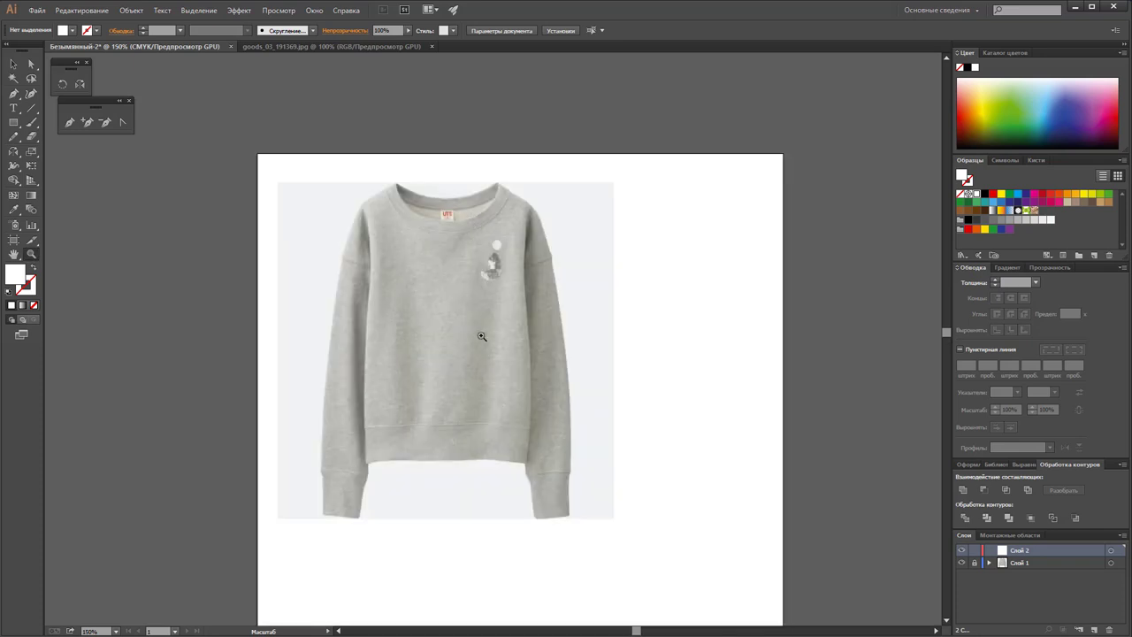
click(458, 343)
scroll(543, 333, up, 1)
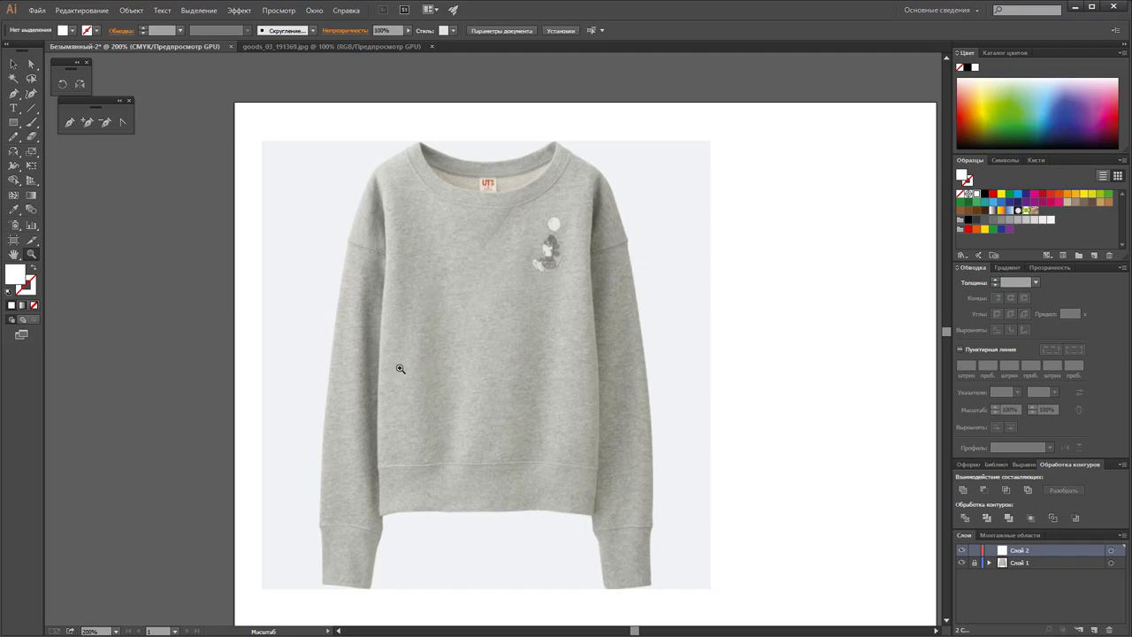
click(14, 122)
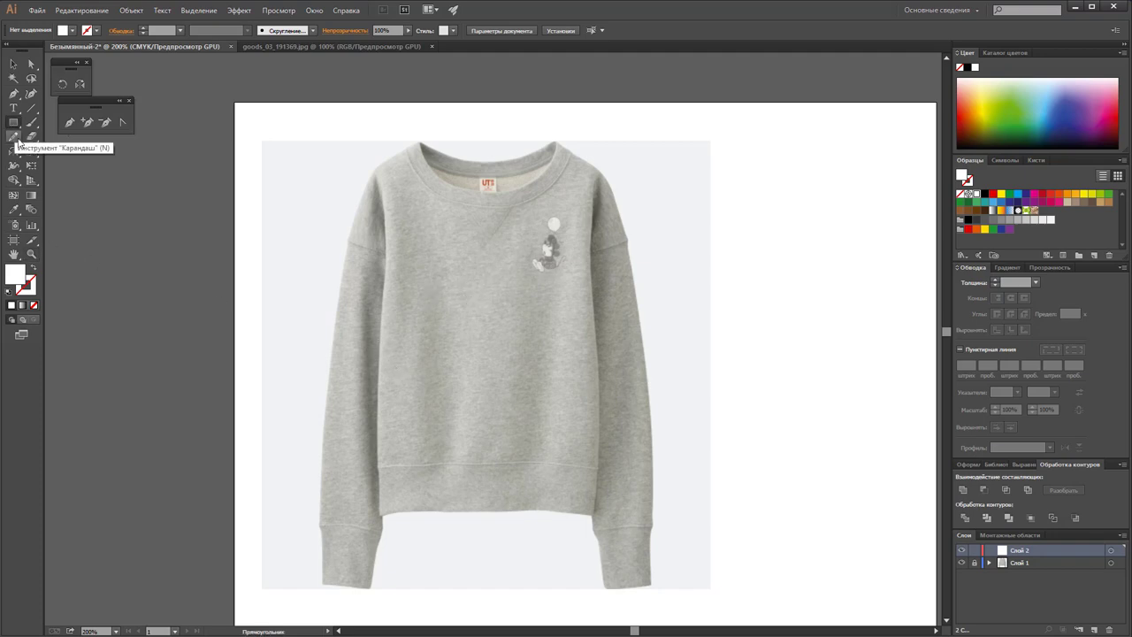
Step: Draw a no-fill, 1 pt black-stroke rectangle over the sweatshirt's left half
mouse_move(272, 119)
mouse_down()
mouse_move(502, 601)
mouse_move(491, 605)
mouse_up()
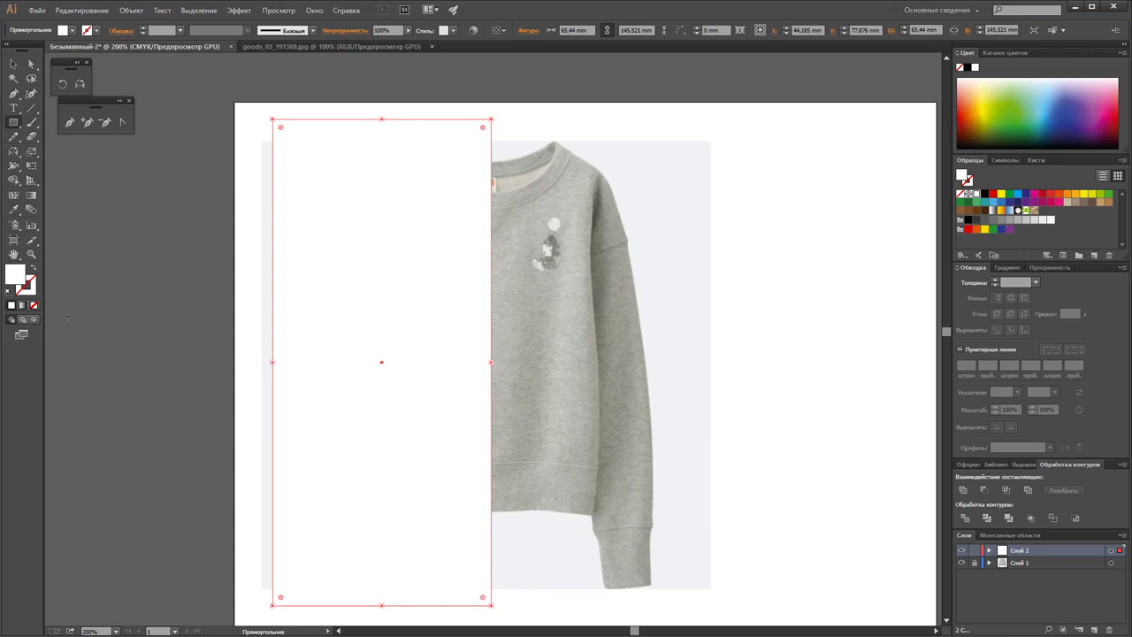
click(33, 304)
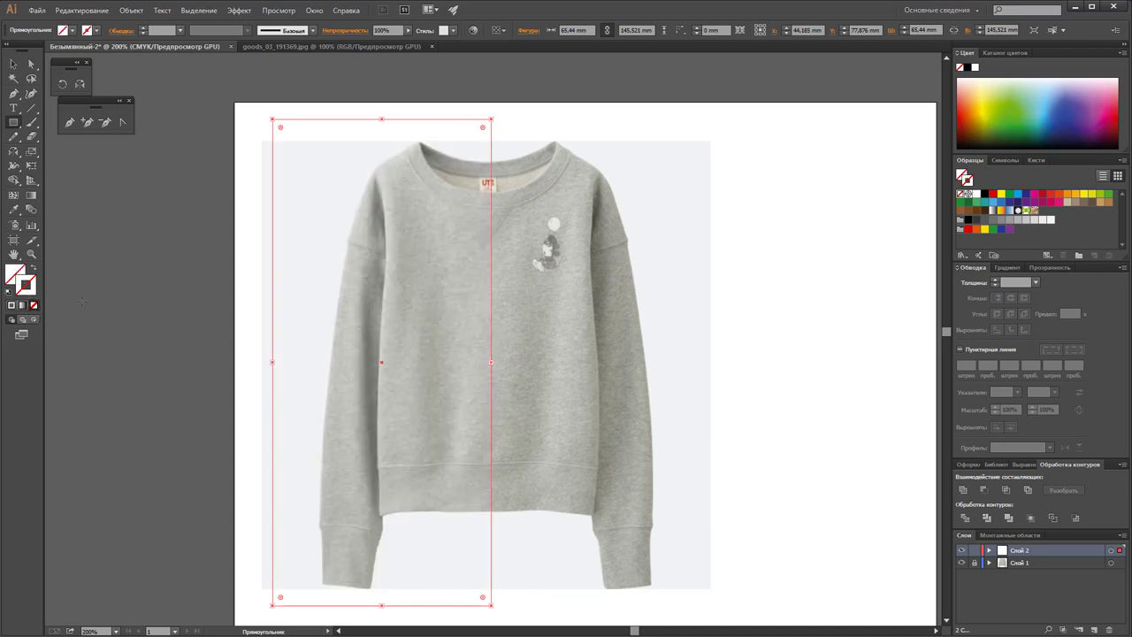
key(x)
click(985, 196)
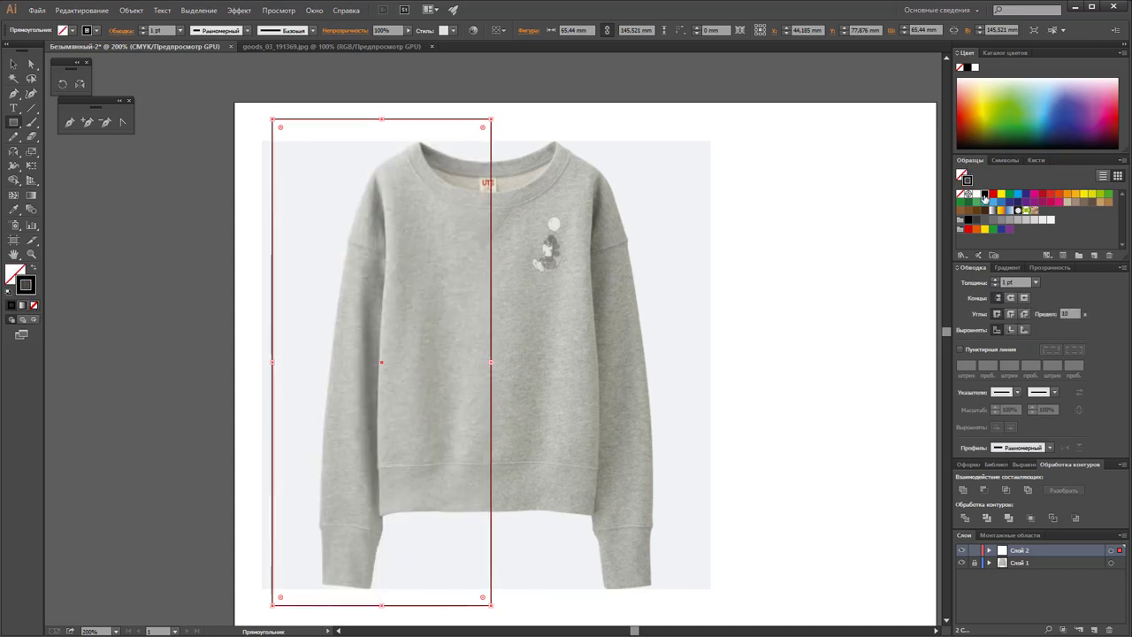
click(14, 63)
click(195, 239)
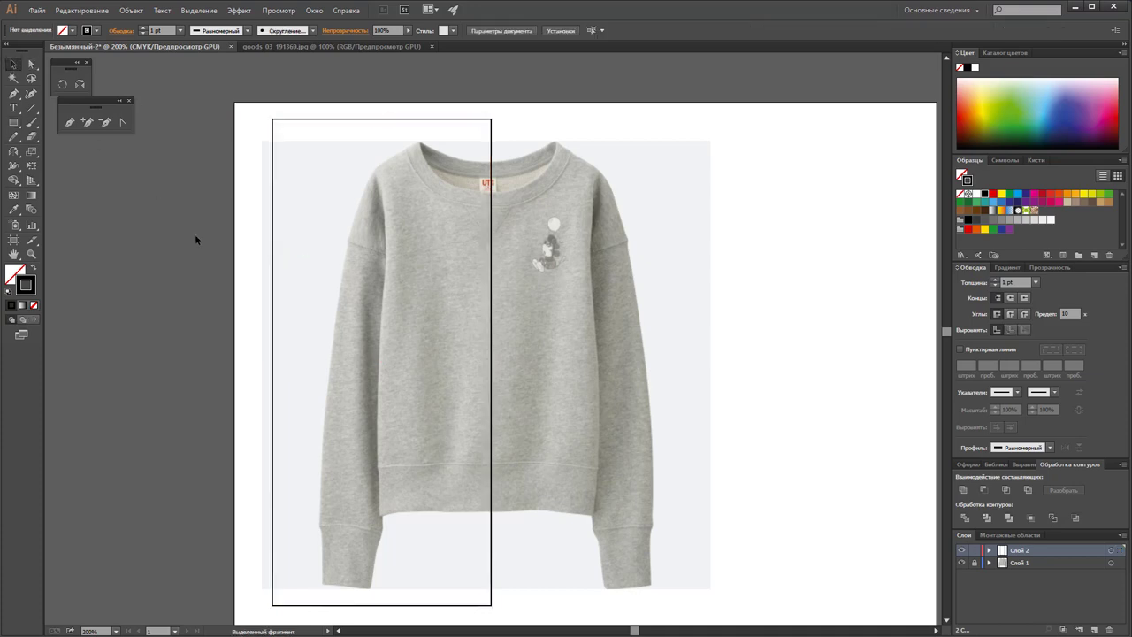
click(31, 254)
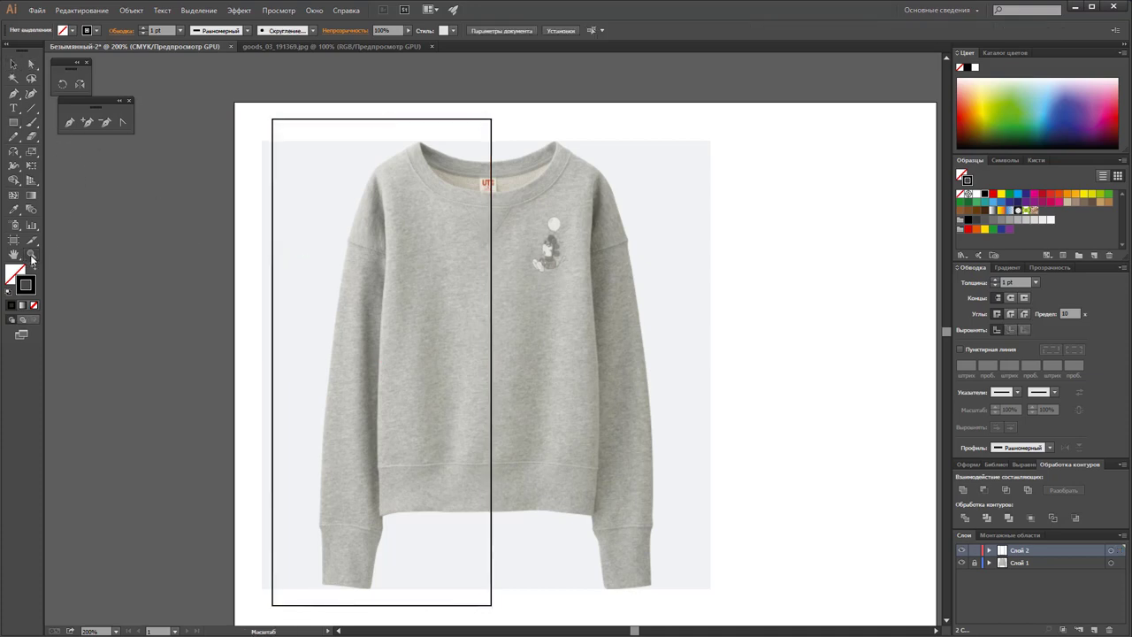
click(578, 347)
Step: Trace the body's neckline and shoulder with the Pen tool, starting at the centre
scroll(509, 318, down, 1)
scroll(507, 317, down, 1)
scroll(507, 317, up, 1)
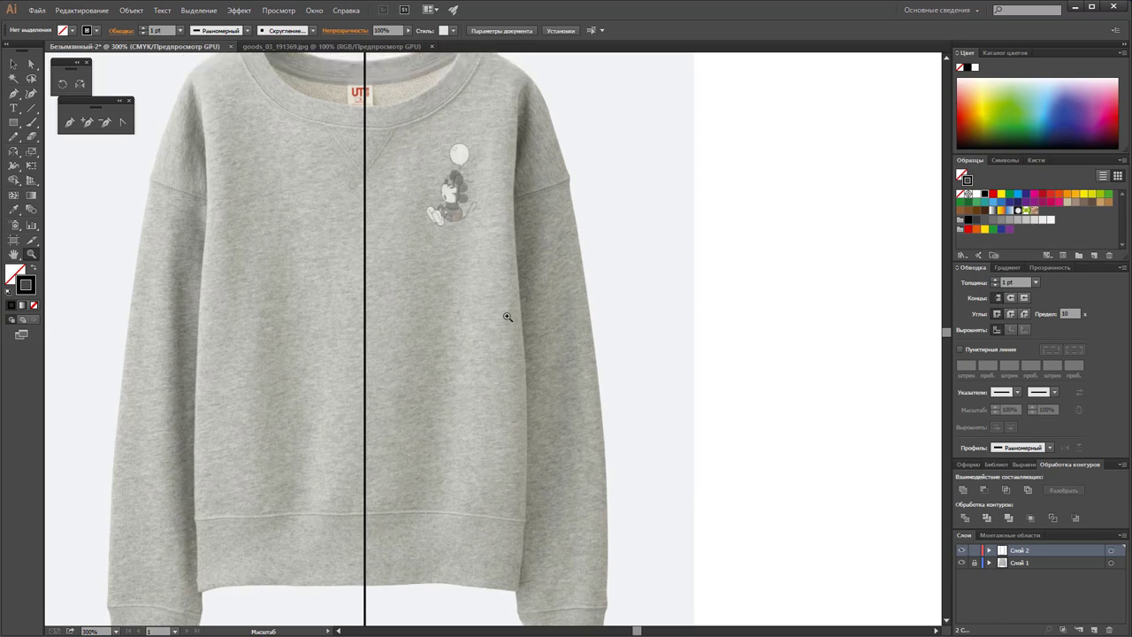
scroll(507, 316, up, 1)
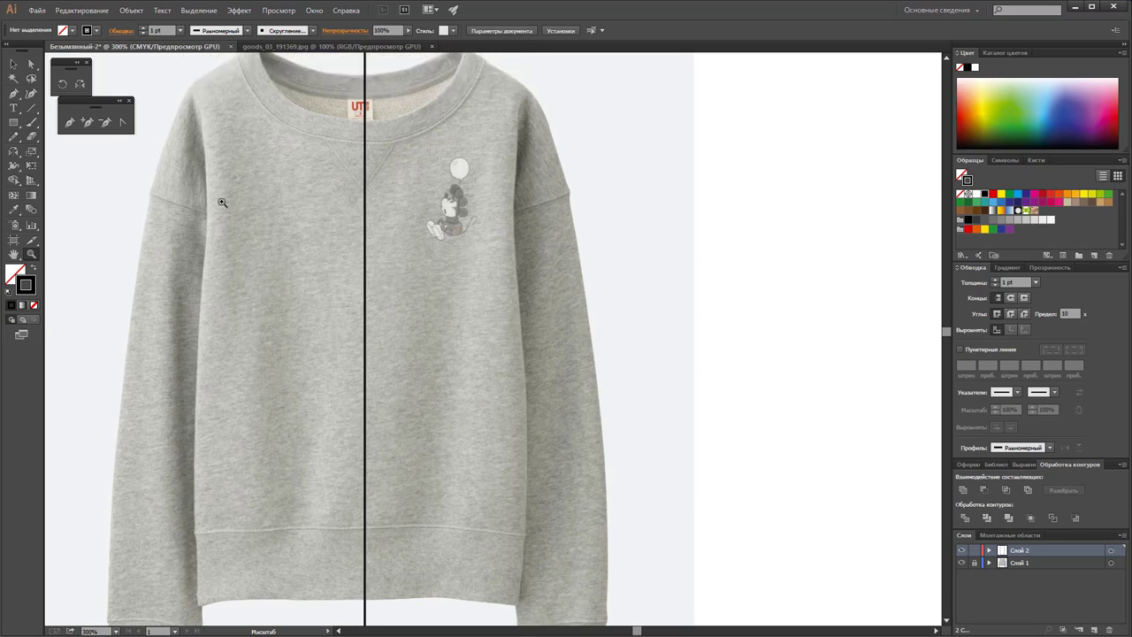
click(13, 93)
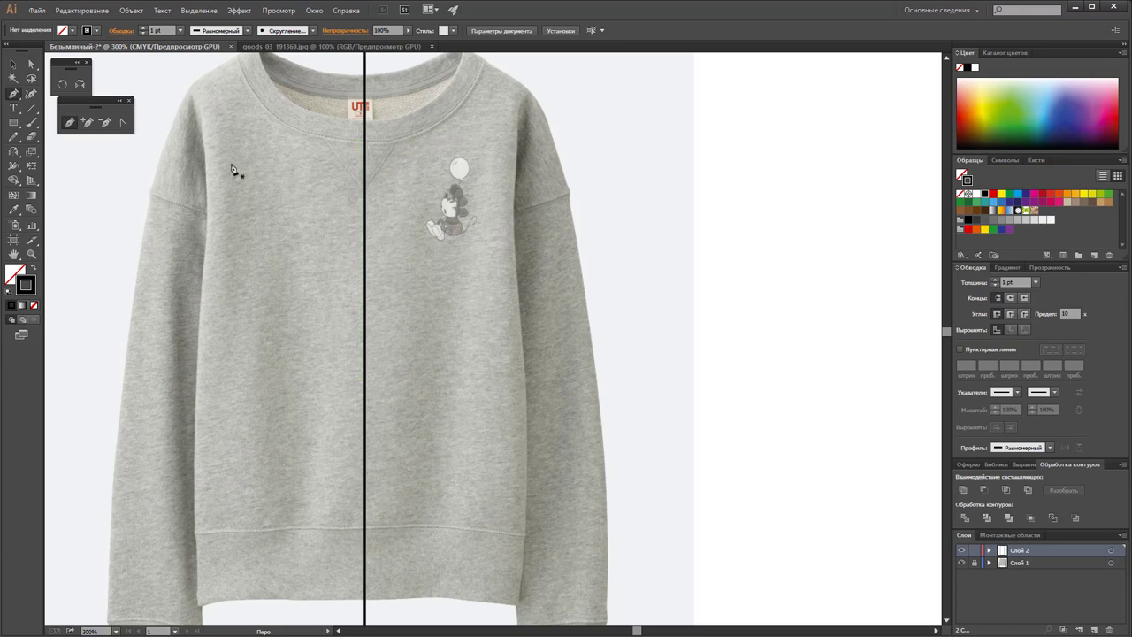
click(353, 142)
mouse_move(374, 142)
mouse_down()
mouse_move(424, 140)
mouse_move(474, 119)
mouse_move(484, 91)
mouse_move(528, 122)
mouse_up()
scroll(455, 114, up, 1)
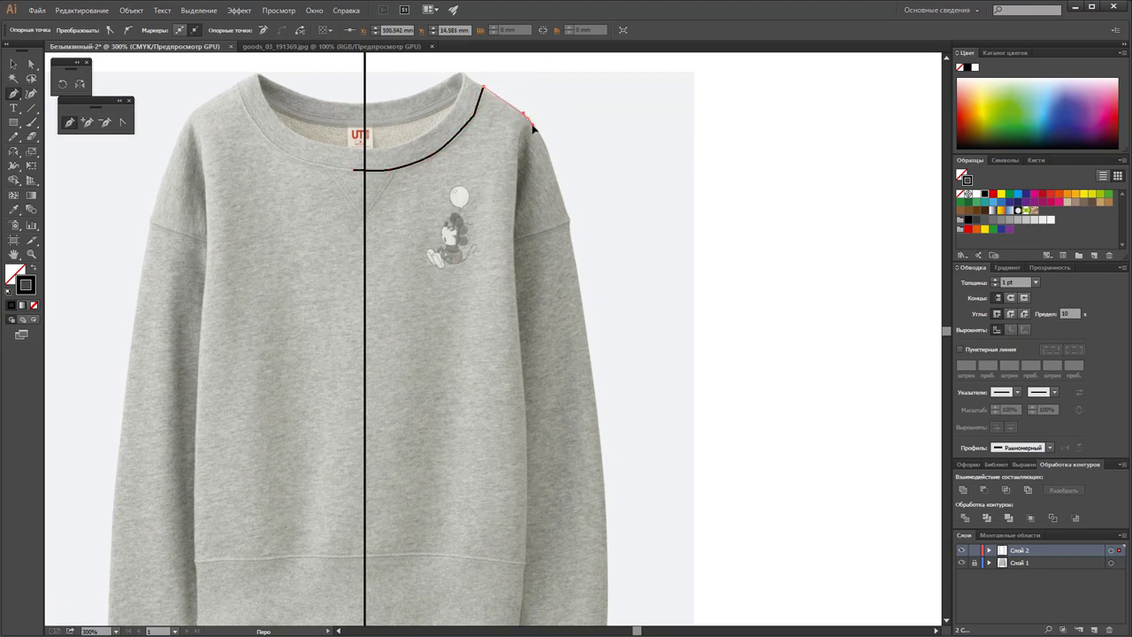
drag(528, 123, 569, 225)
click(569, 221)
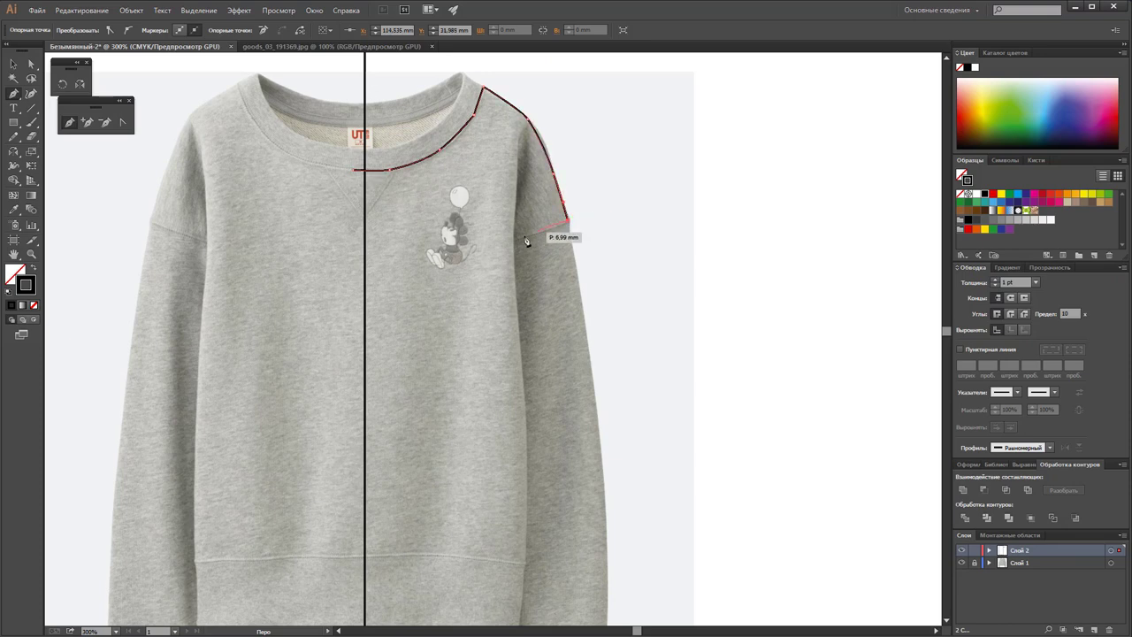
click(516, 244)
Step: Continue the body outline down the side seam and along the hem, closing at the centre line
scroll(517, 245, down, 2)
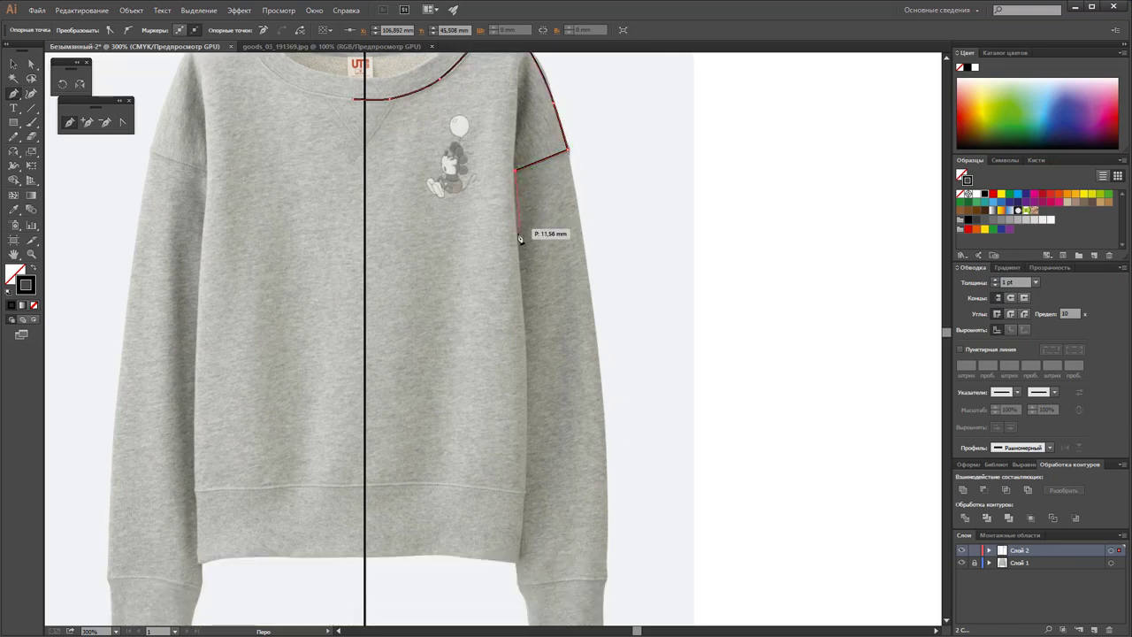
scroll(520, 283, down, 2)
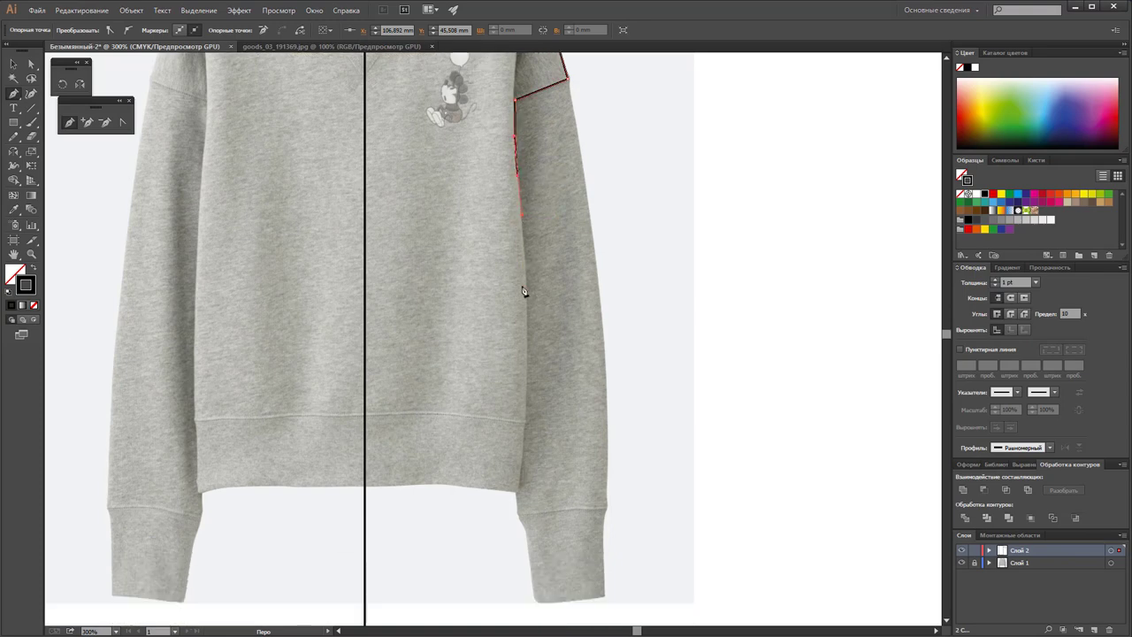
drag(525, 293, 528, 322)
drag(533, 381, 525, 427)
drag(423, 413, 354, 416)
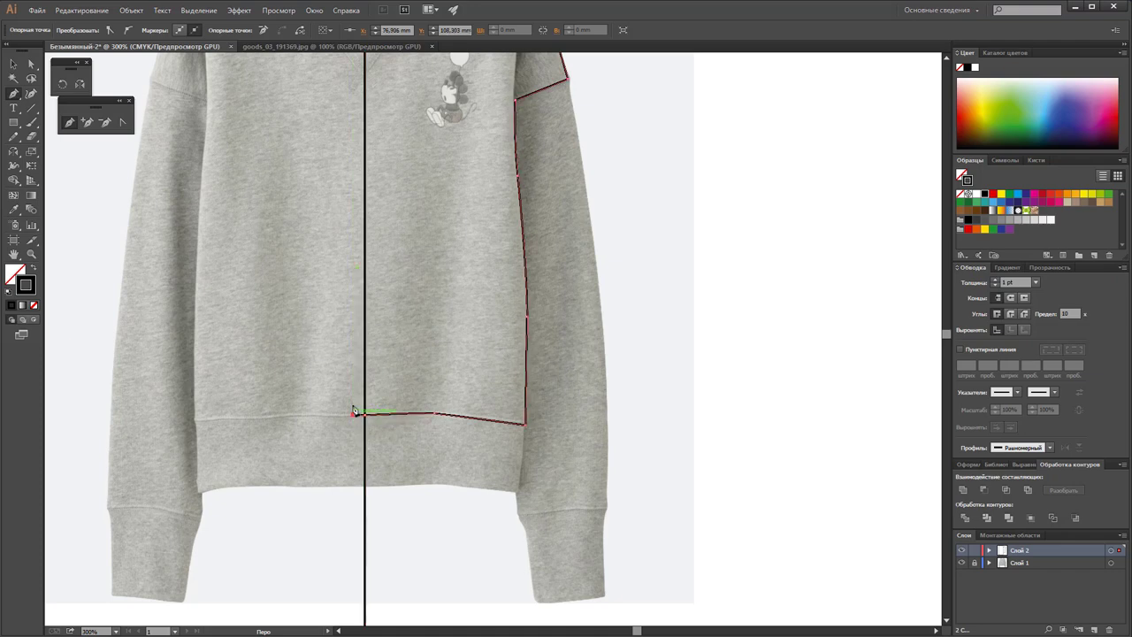
scroll(345, 265, up, 2)
scroll(339, 235, up, 3)
drag(353, 186, 359, 189)
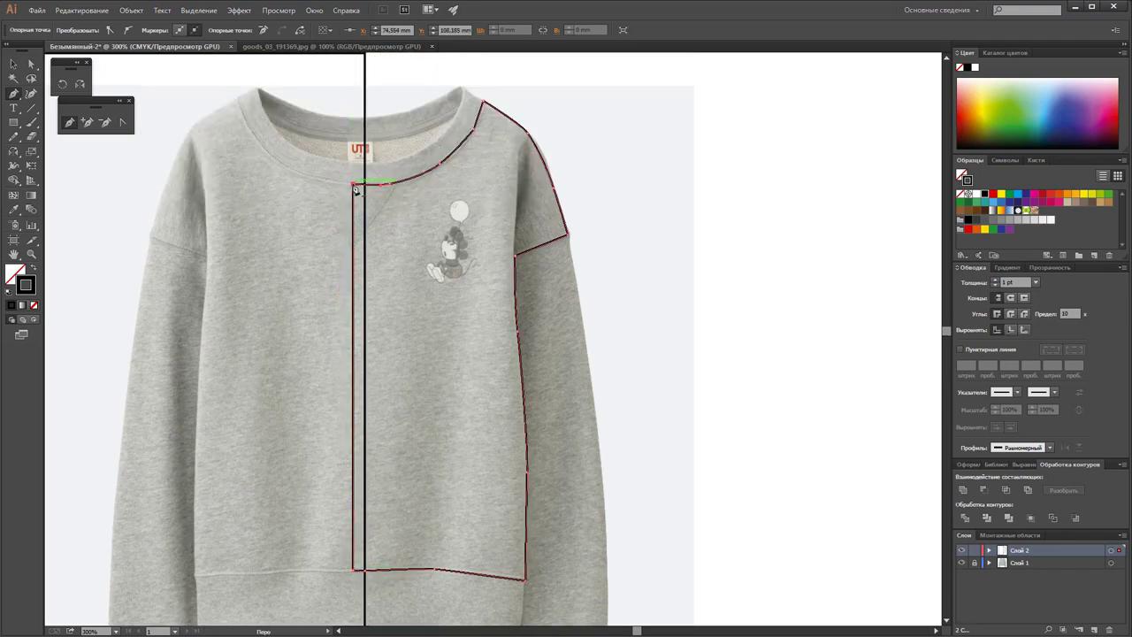
click(13, 65)
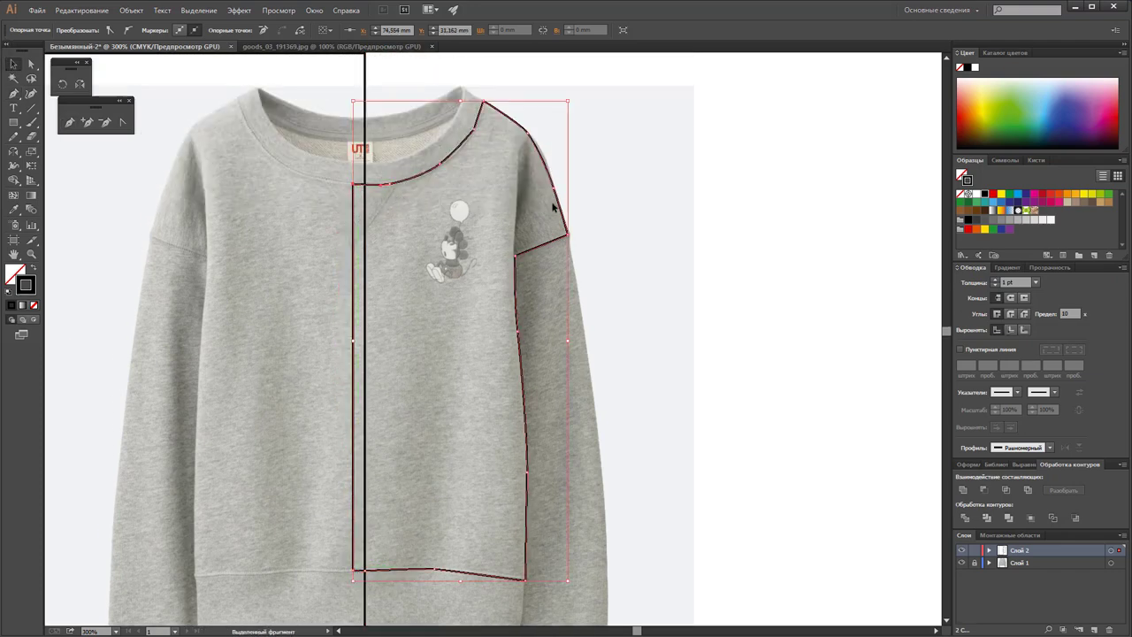
click(622, 203)
scroll(625, 202, down, 1)
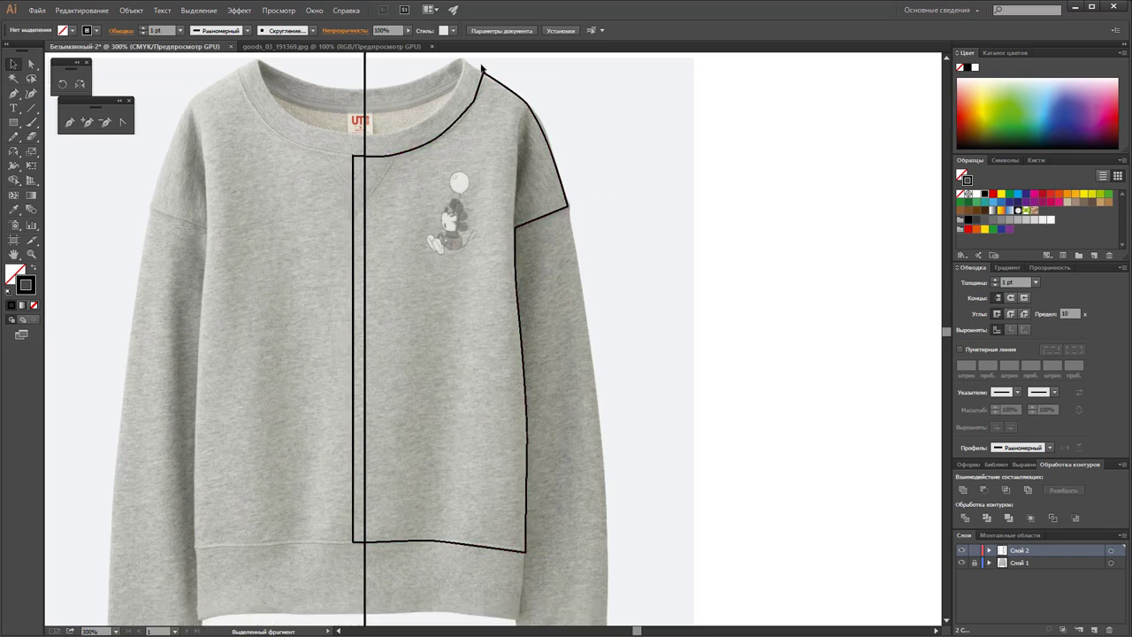
scroll(482, 67, down, 2)
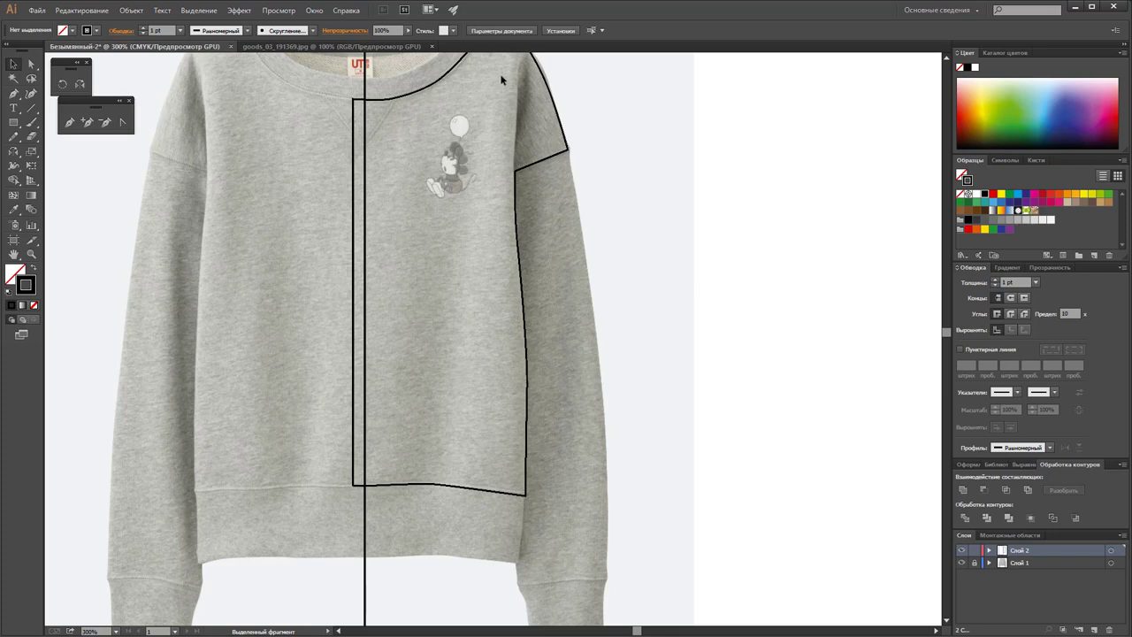
scroll(563, 186, down, 2)
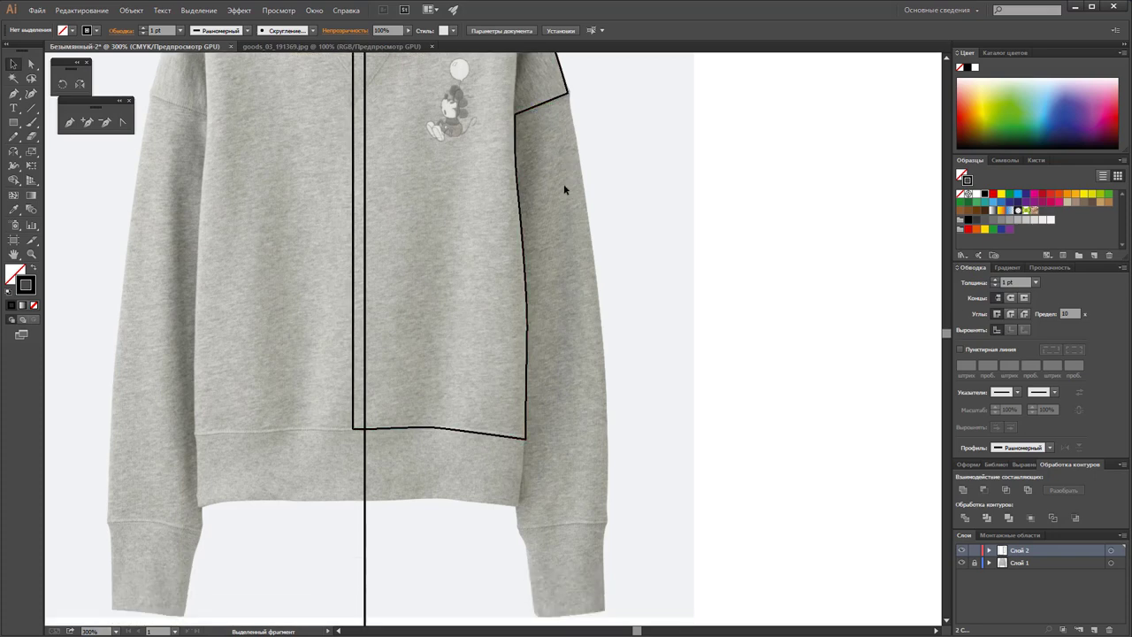
scroll(564, 188, up, 2)
scroll(564, 189, down, 2)
scroll(551, 449, up, 1)
scroll(551, 451, up, 3)
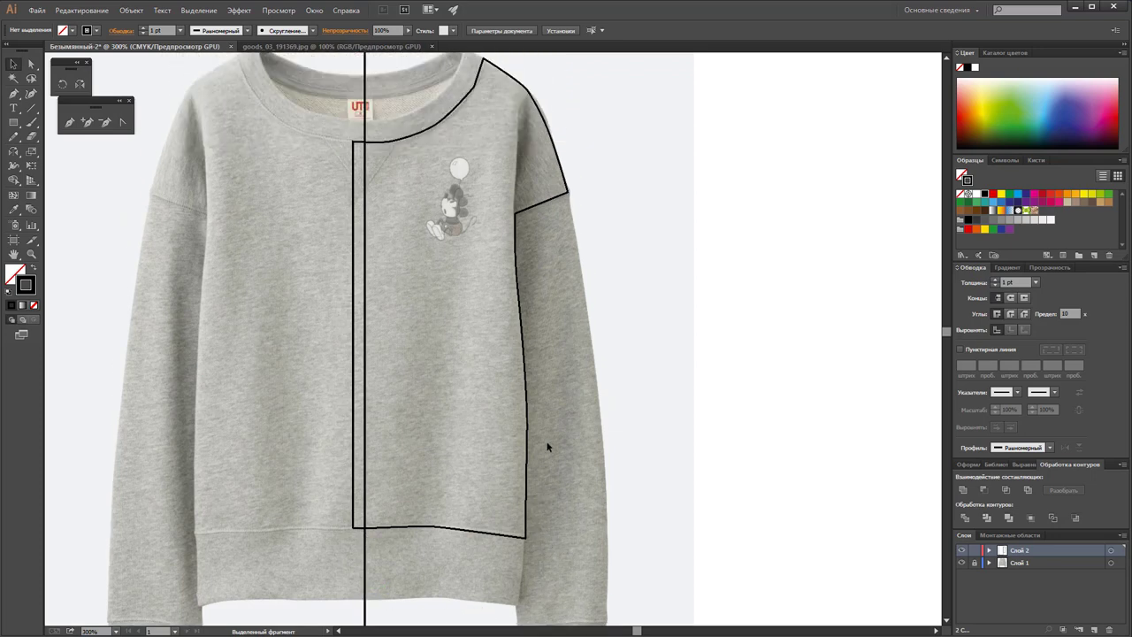
scroll(548, 446, up, 1)
Step: Delete two extra anchor points from the body outline's neckline
click(429, 158)
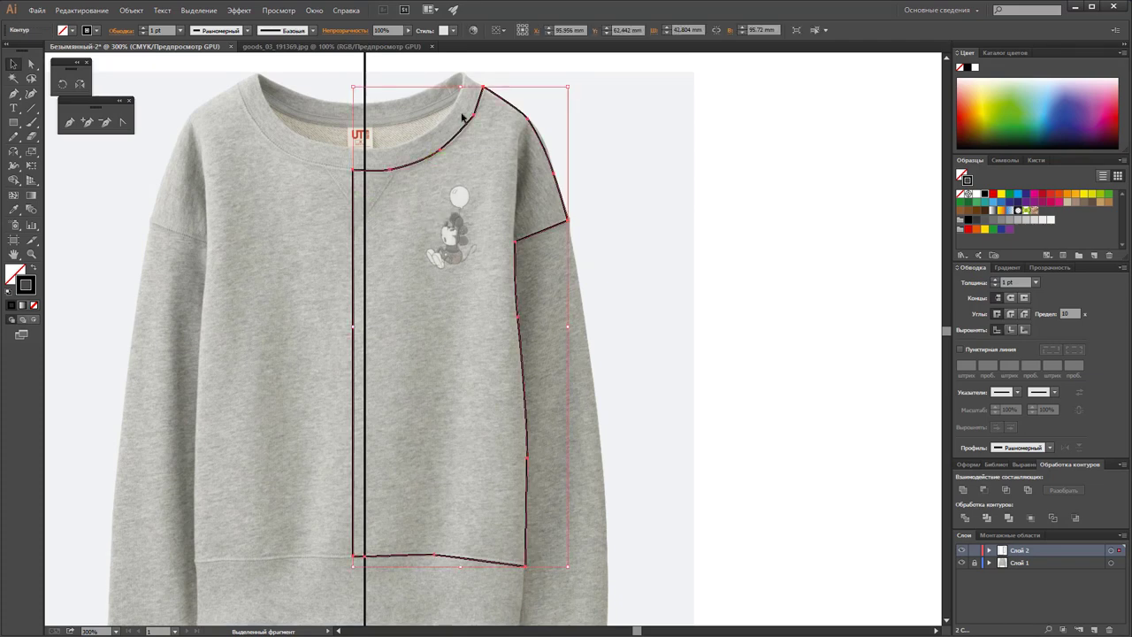
click(104, 122)
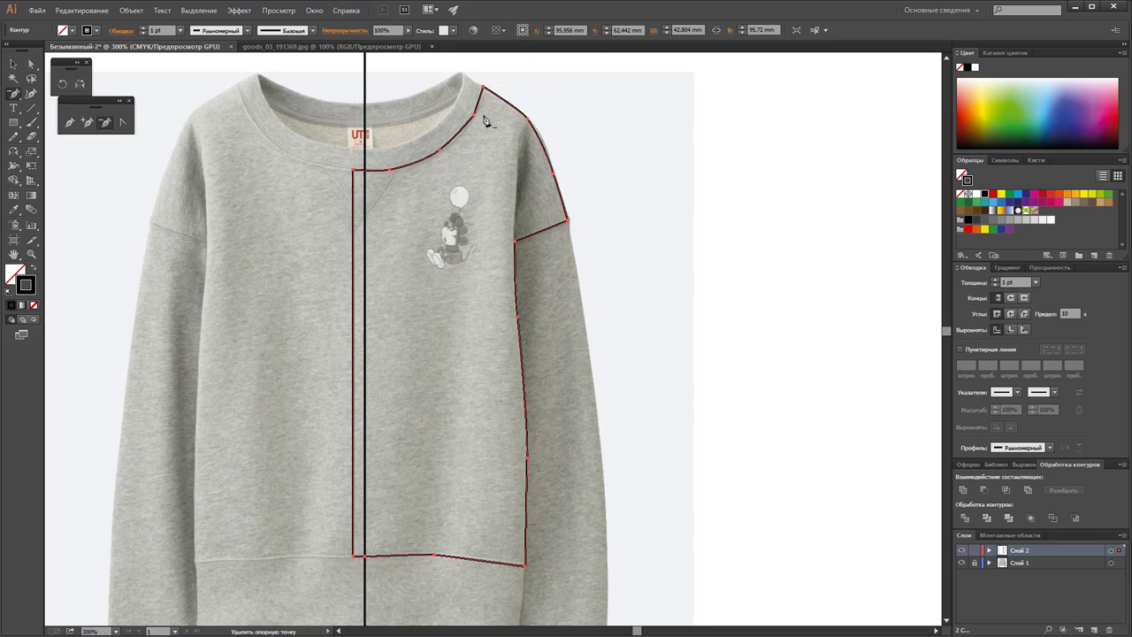
click(475, 116)
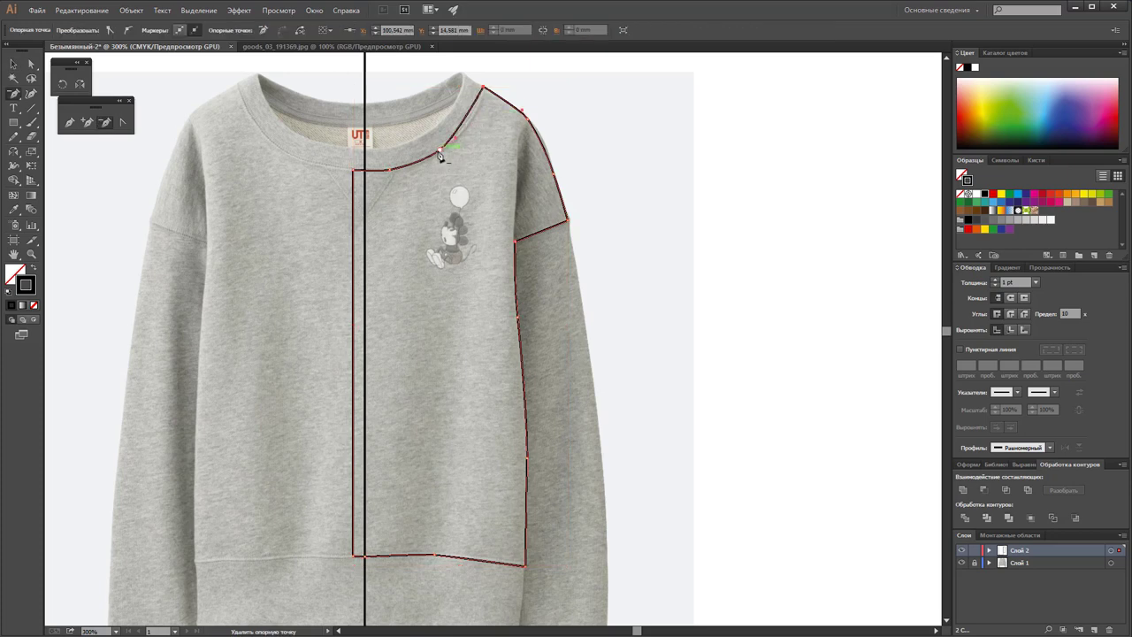
click(439, 151)
Step: Drag the neckline segment into one smooth curve following the collar
click(31, 63)
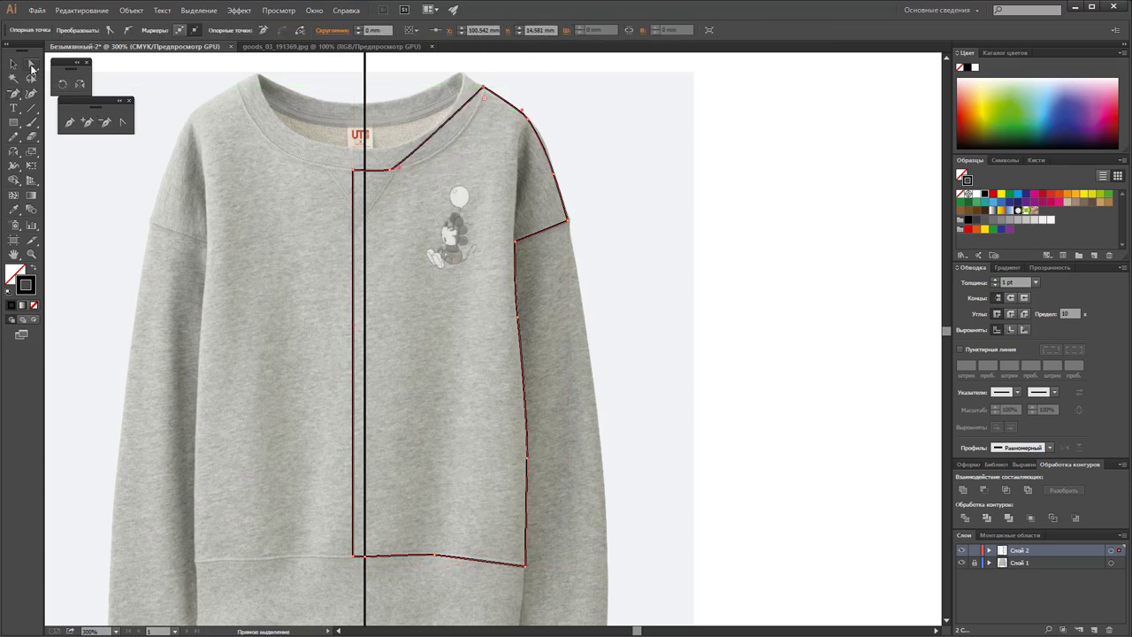
drag(399, 168, 474, 156)
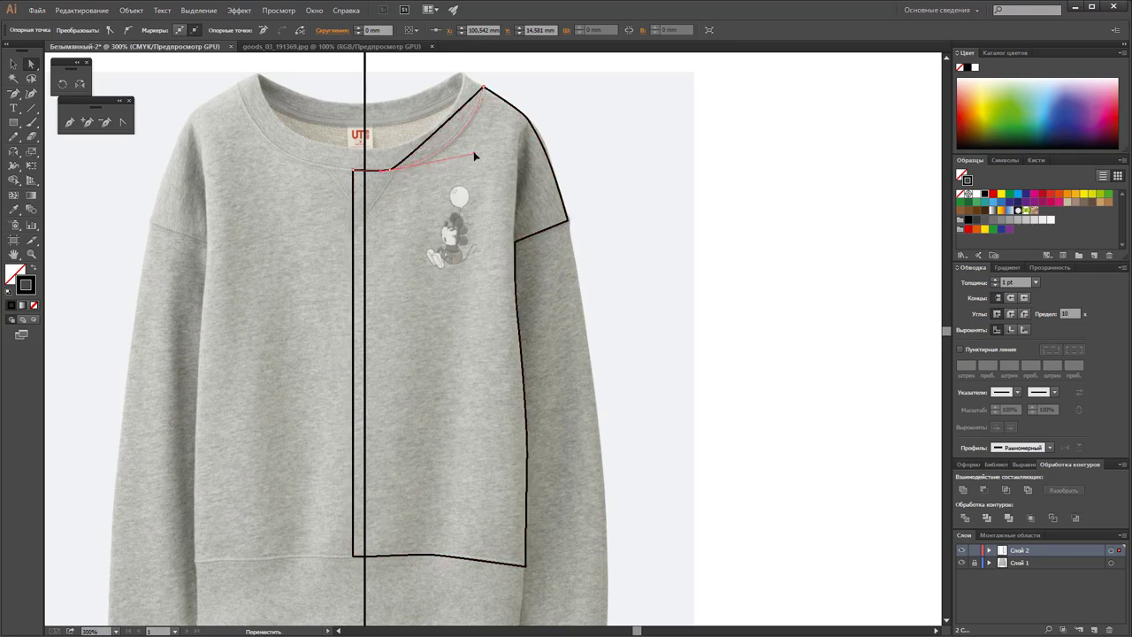
drag(473, 158, 474, 158)
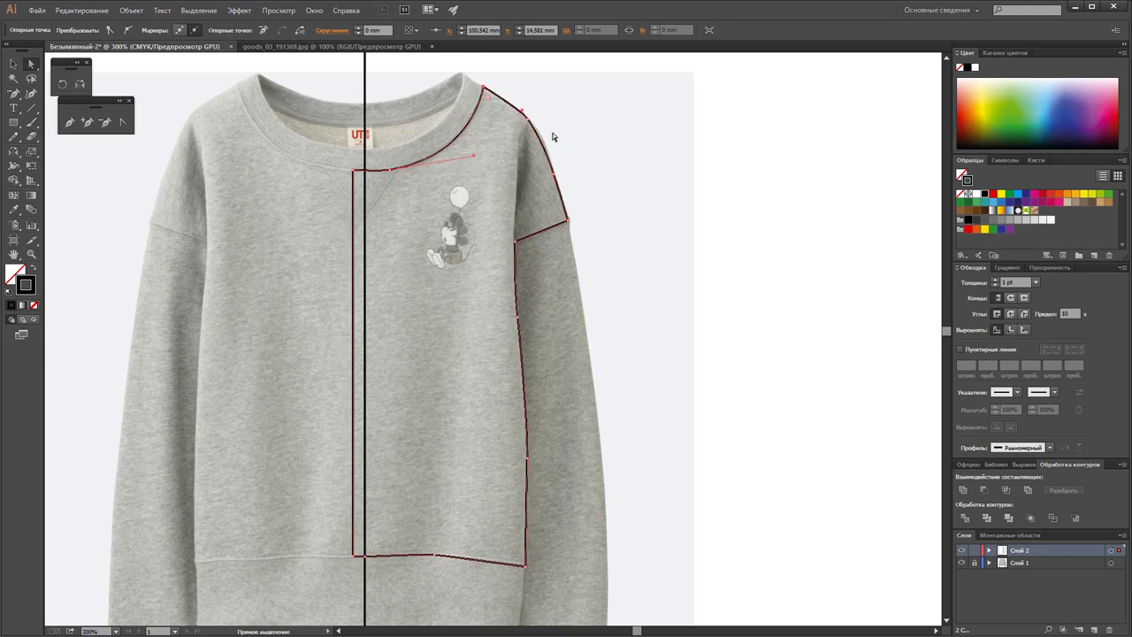
click(16, 65)
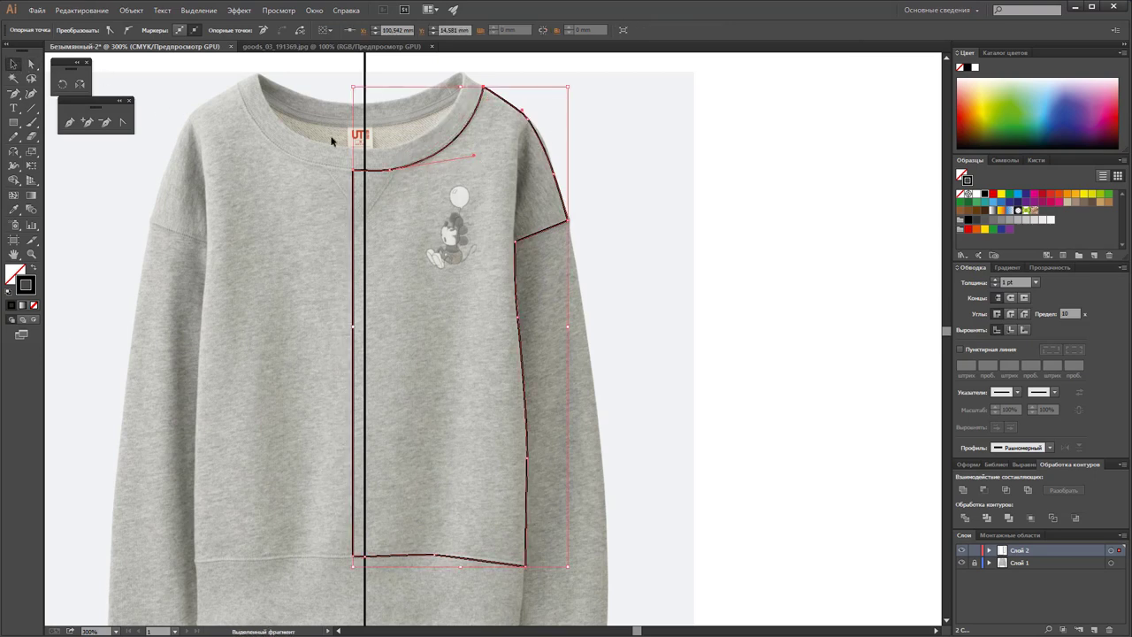
click(617, 182)
scroll(570, 223, down, 3)
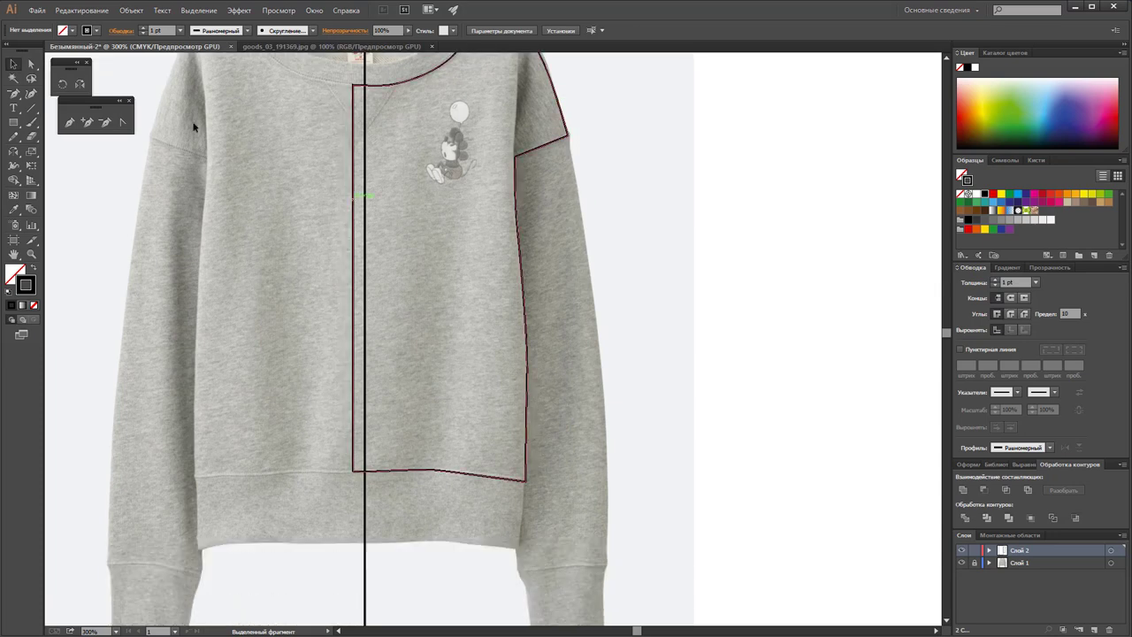
Step: Outline the sleeve's outer edge from the shoulder seam down to the cuff corner
click(69, 124)
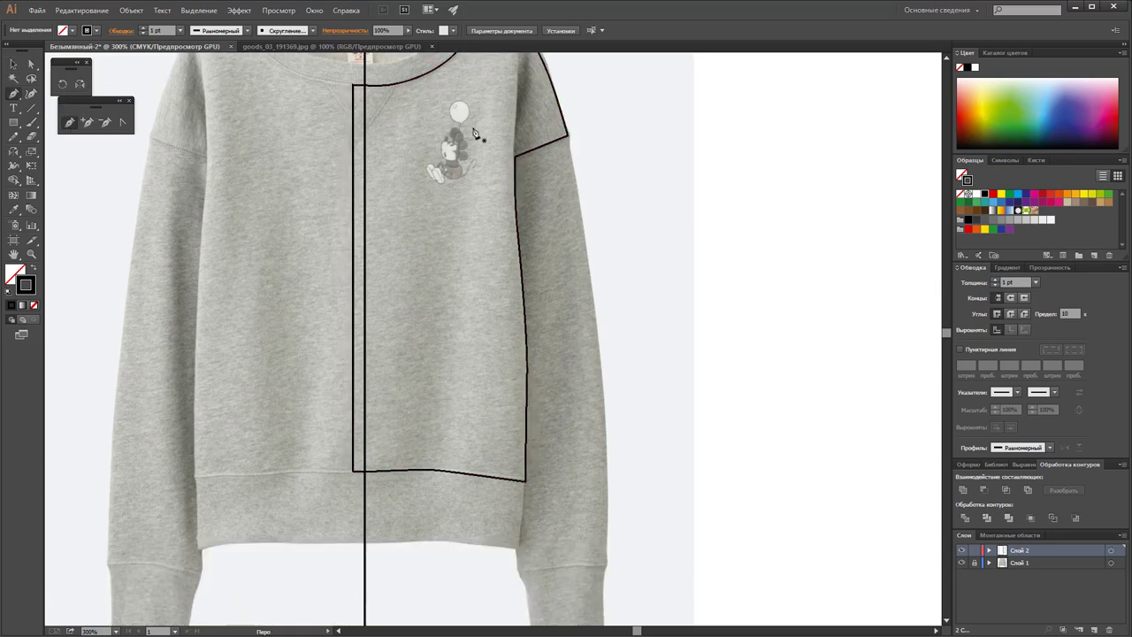
click(515, 157)
click(569, 138)
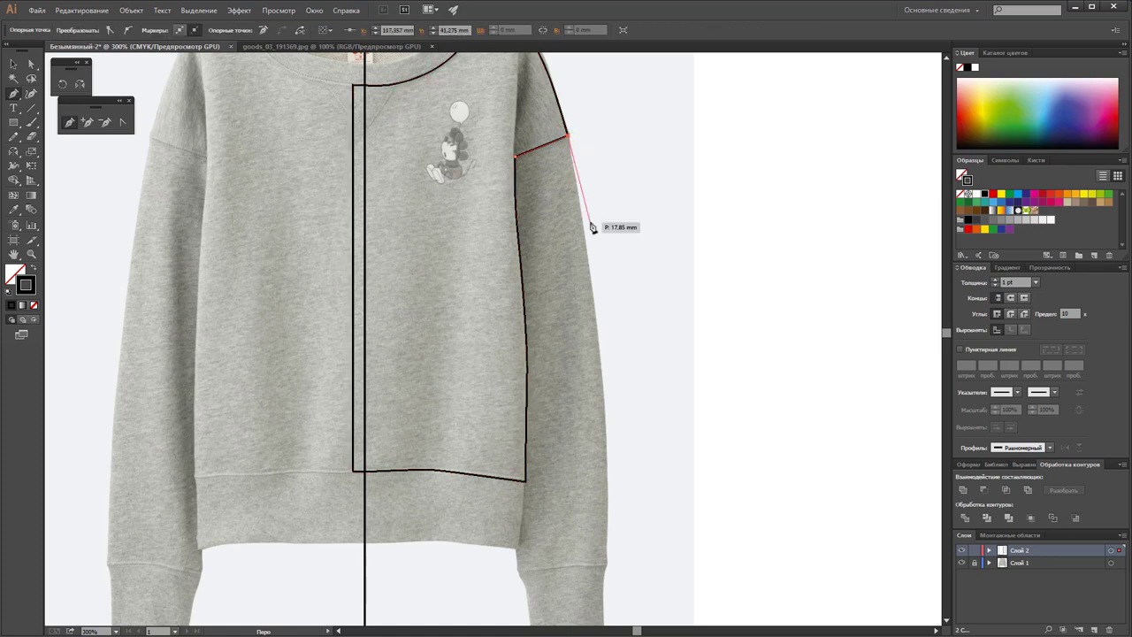
drag(592, 280, 595, 294)
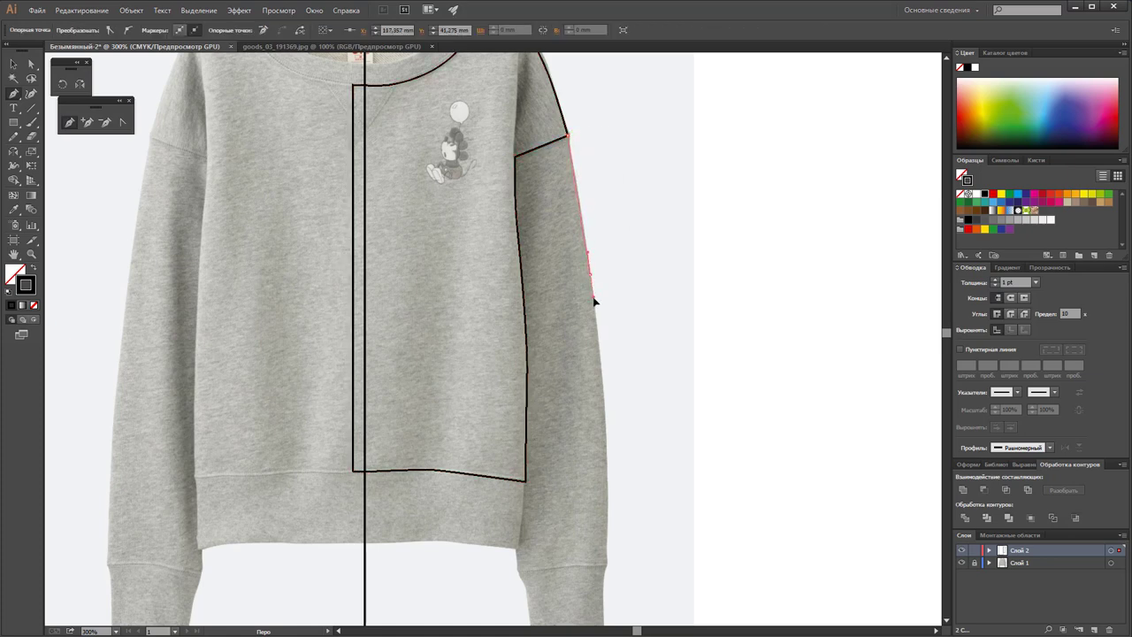
scroll(596, 297, down, 2)
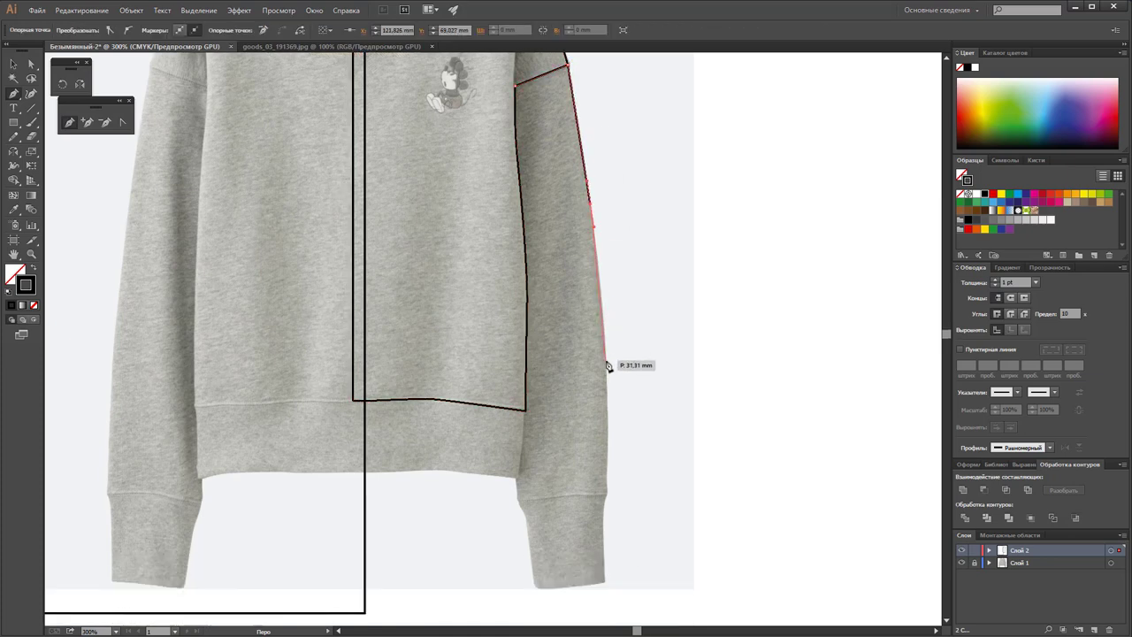
drag(608, 365, 607, 389)
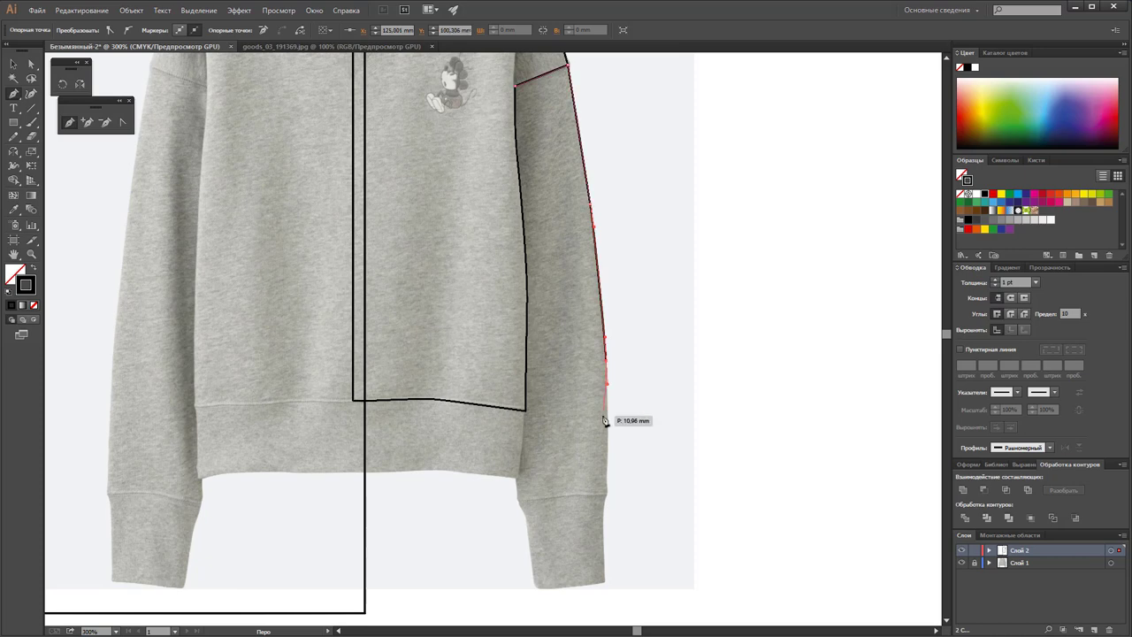
click(607, 497)
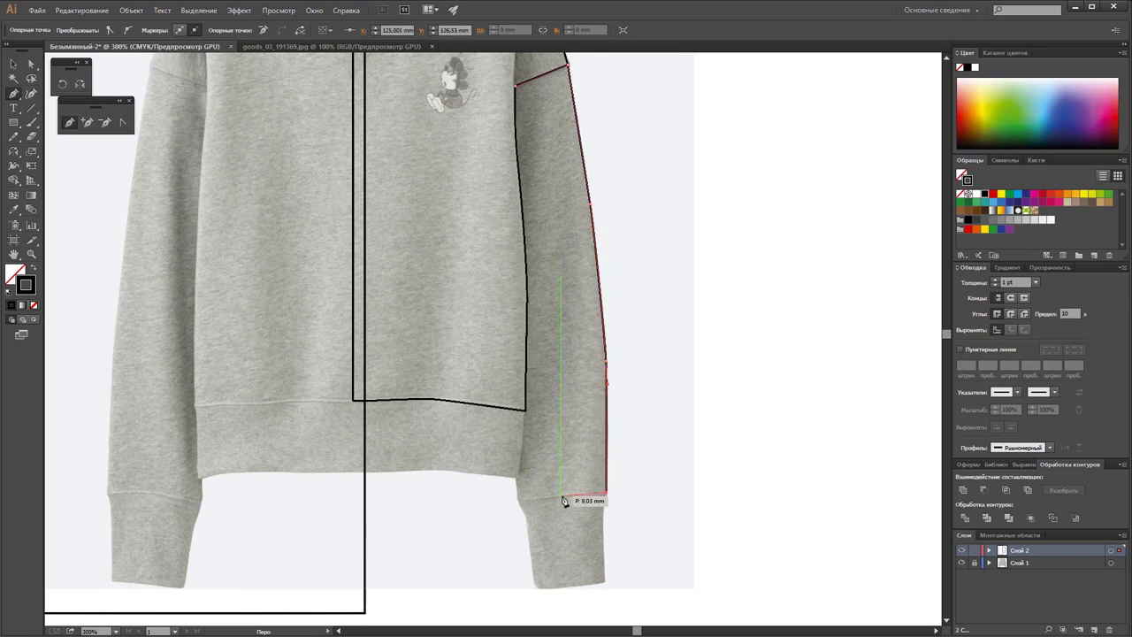
Step: Trace the cuff bottom and inner sleeve edge back up, closing the sleeve path
click(522, 502)
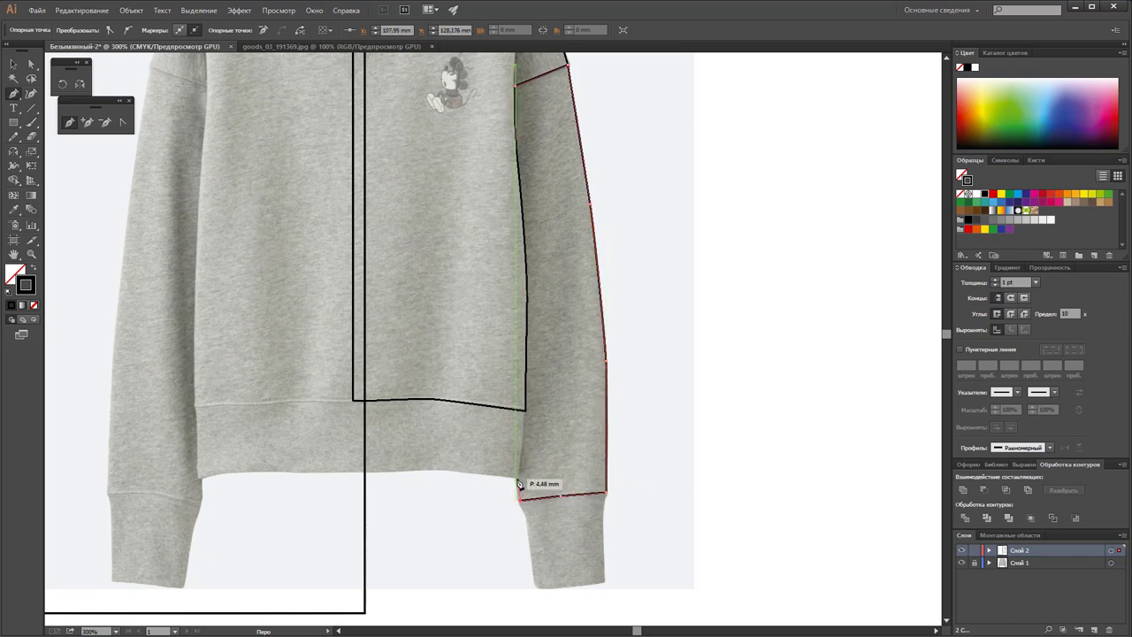
click(525, 411)
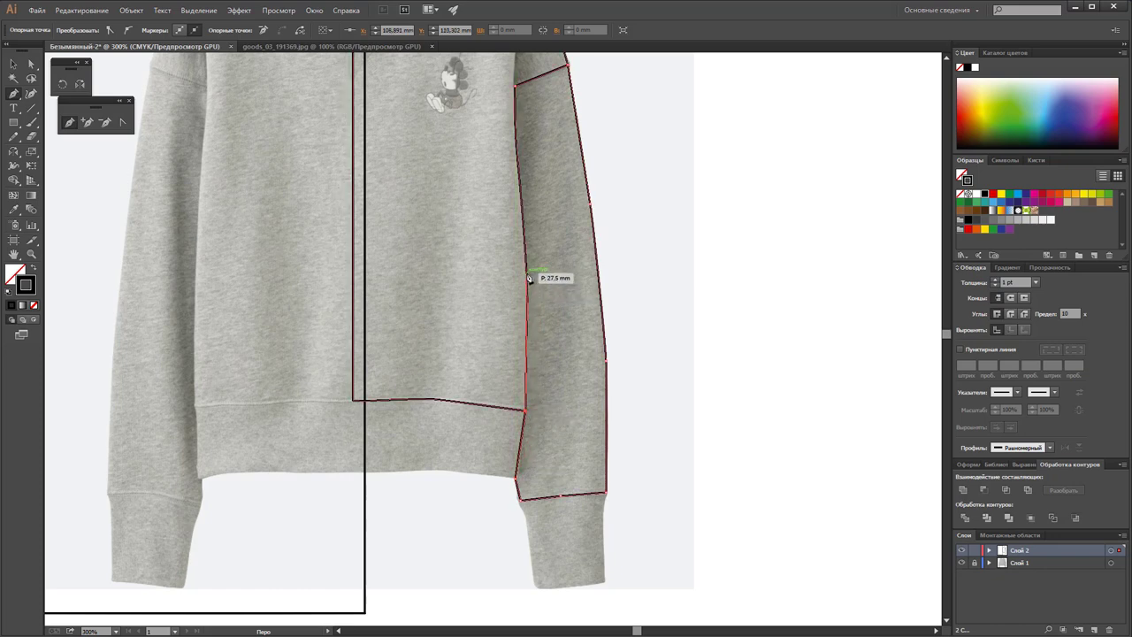
click(526, 276)
scroll(528, 280, up, 1)
scroll(529, 279, up, 1)
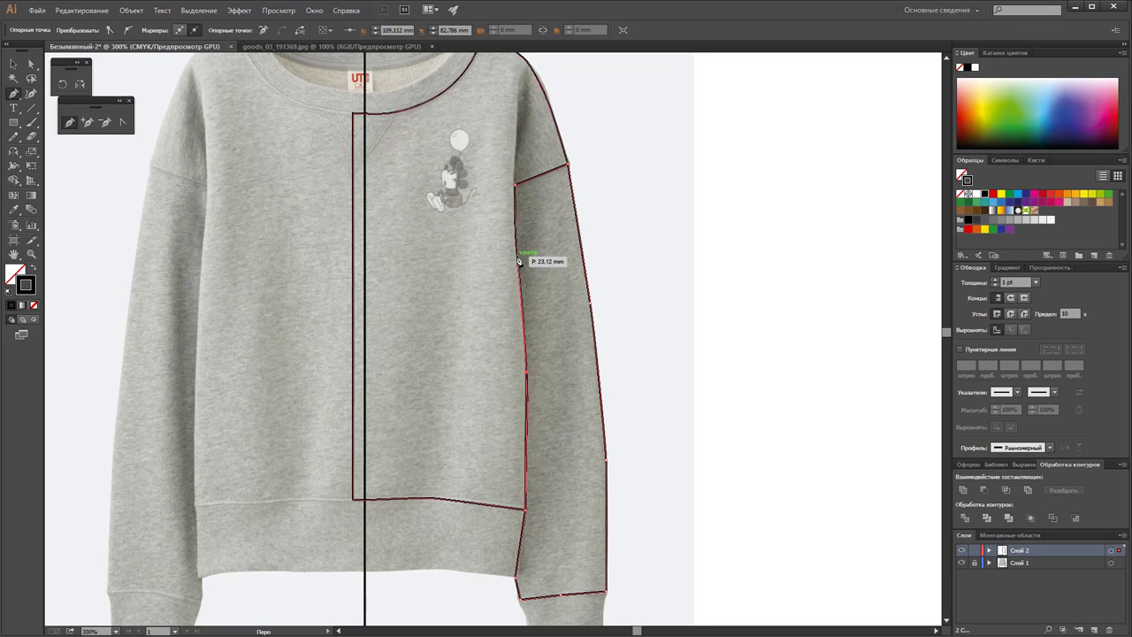
click(519, 254)
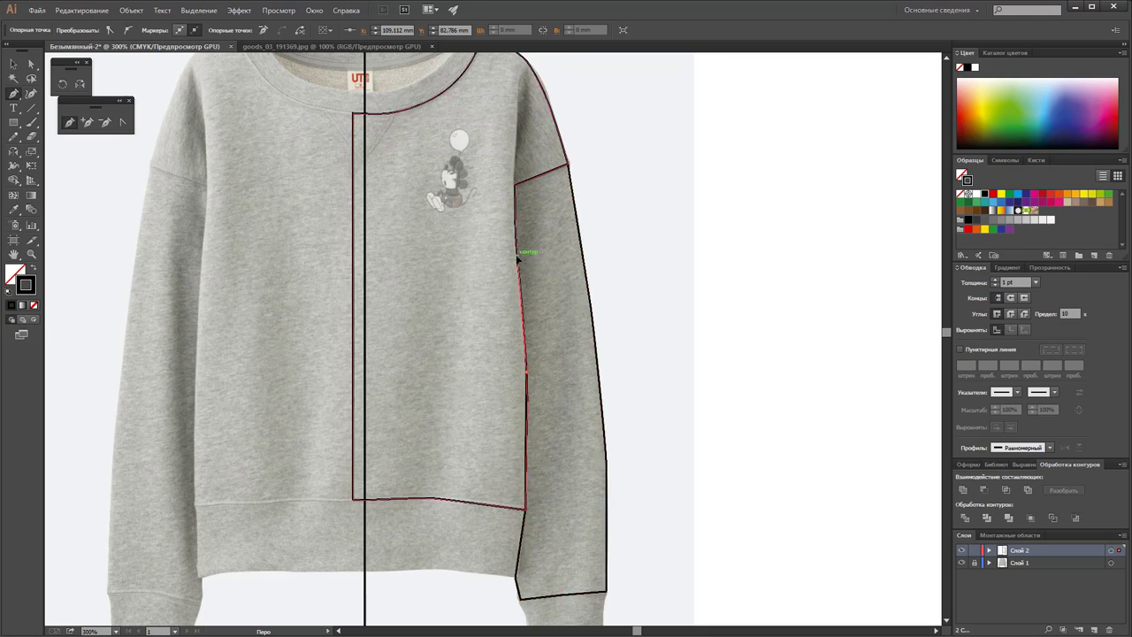
click(518, 189)
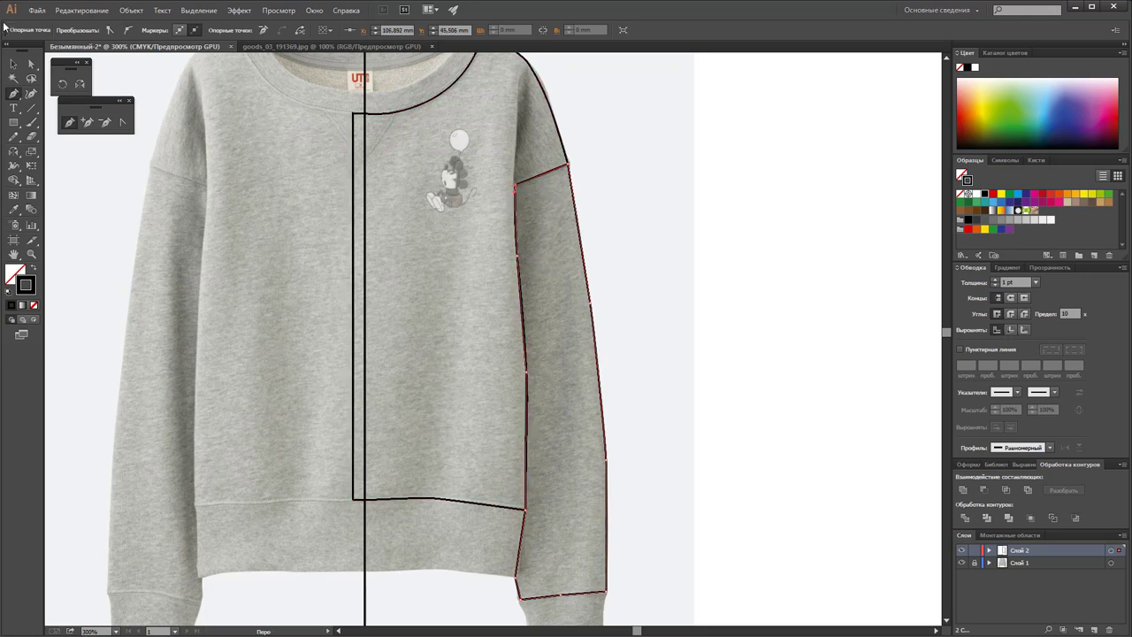
click(12, 64)
Step: Zoom in closely on the sweatshirt's neckline and collar
click(642, 311)
scroll(643, 310, down, 2)
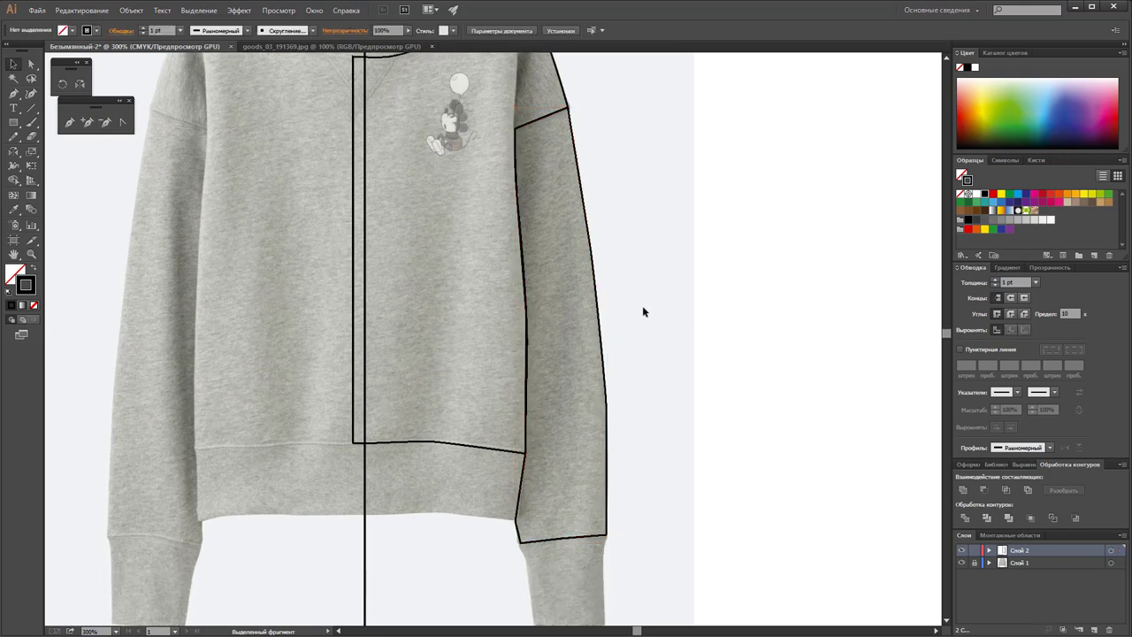
scroll(643, 310, down, 2)
scroll(643, 311, up, 2)
scroll(643, 311, up, 2)
scroll(643, 311, up, 2)
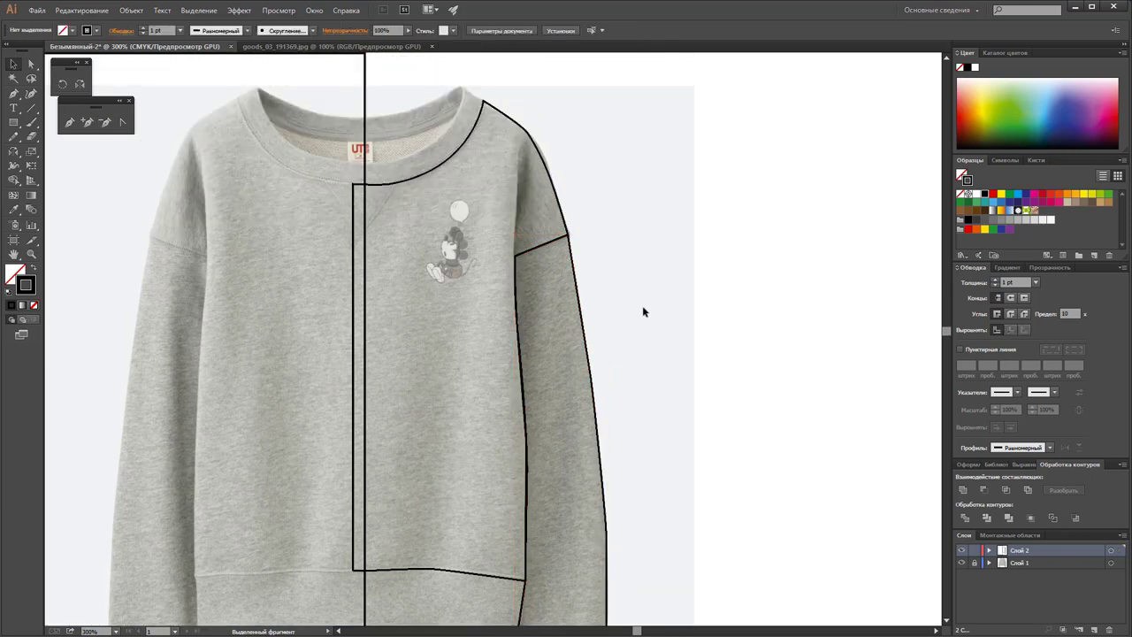
scroll(643, 311, up, 2)
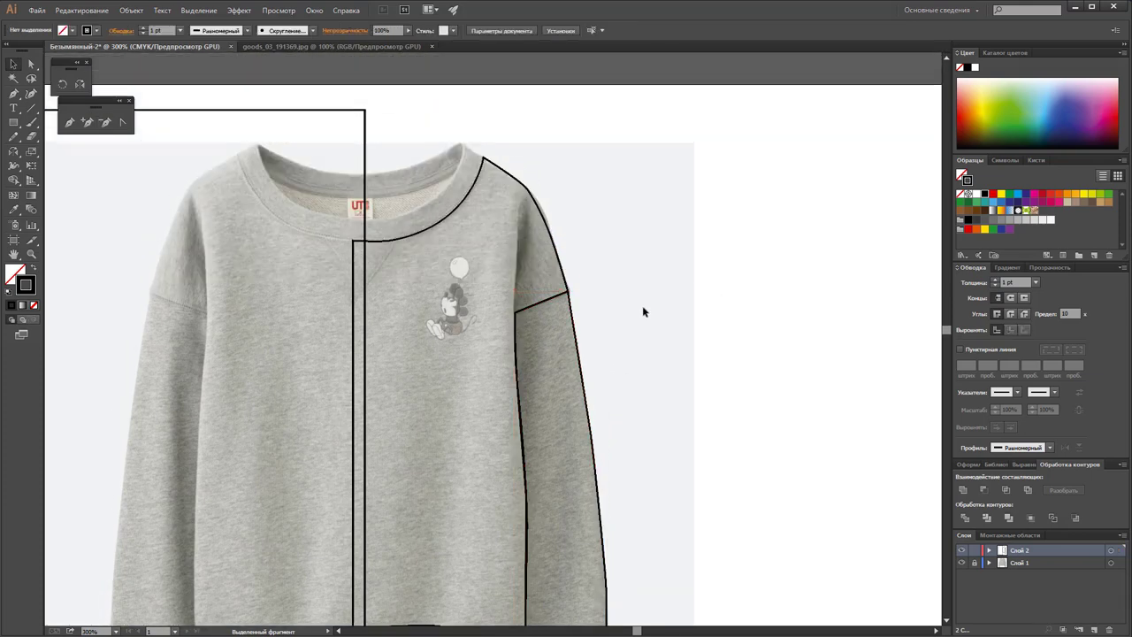
click(32, 256)
click(438, 240)
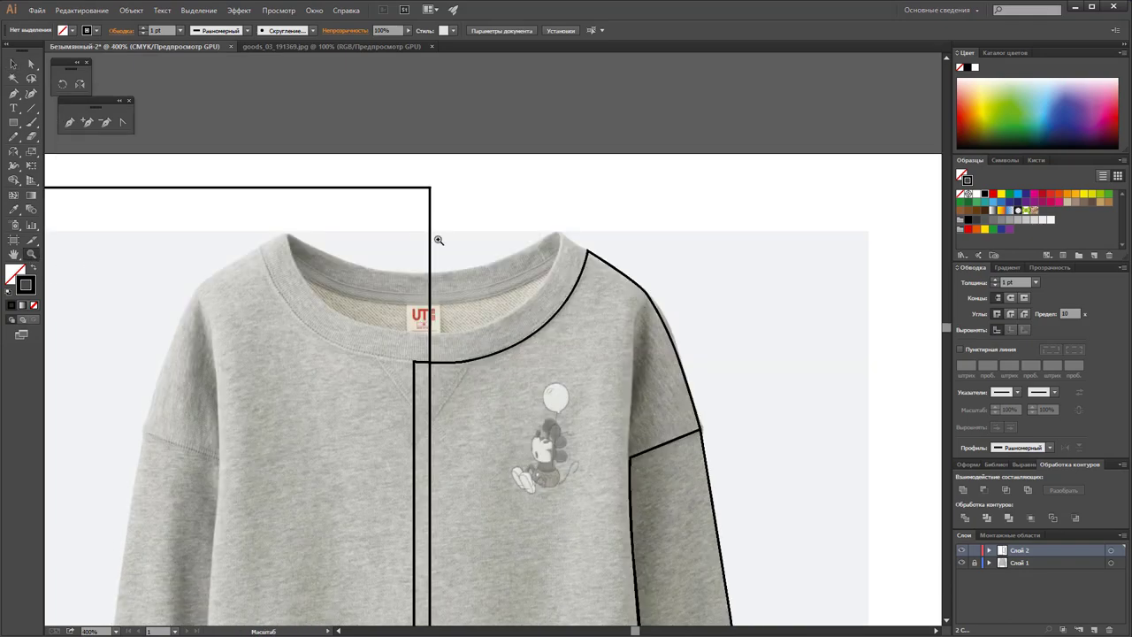
click(504, 312)
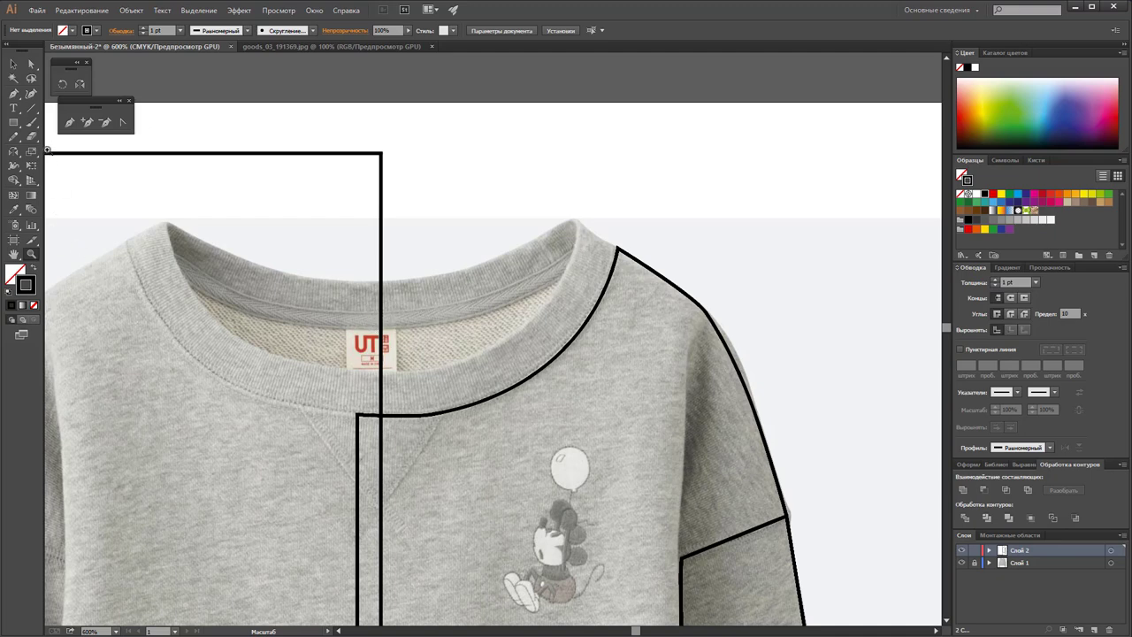
Step: Trace the collar band's upper edge from the centre line to a sharp collar-top corner
click(71, 123)
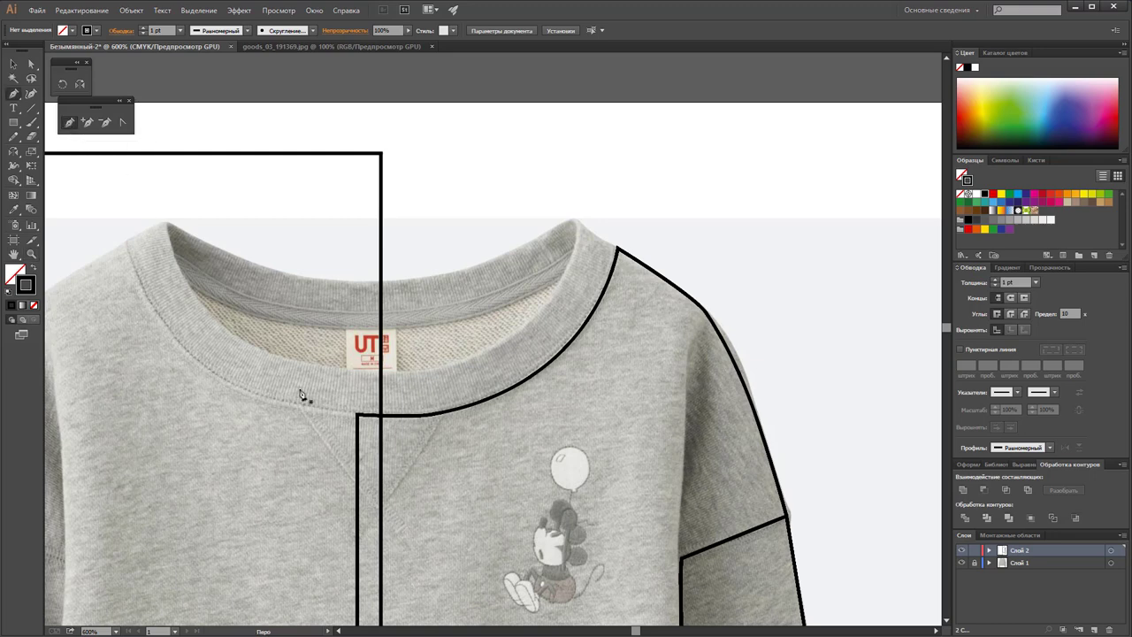
click(381, 371)
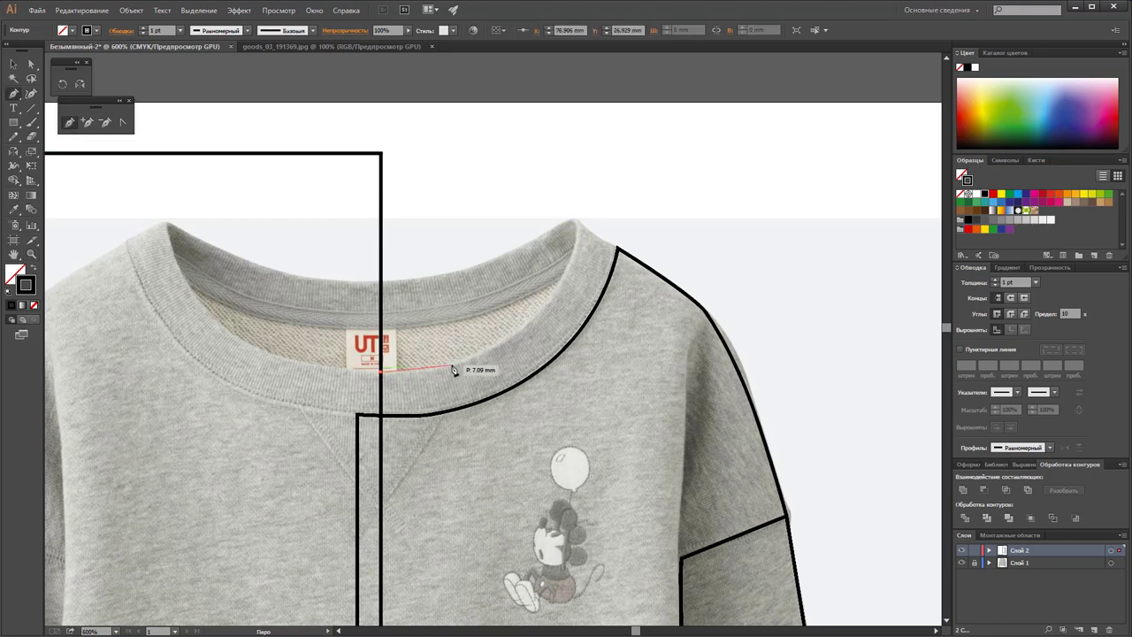
drag(453, 364, 483, 353)
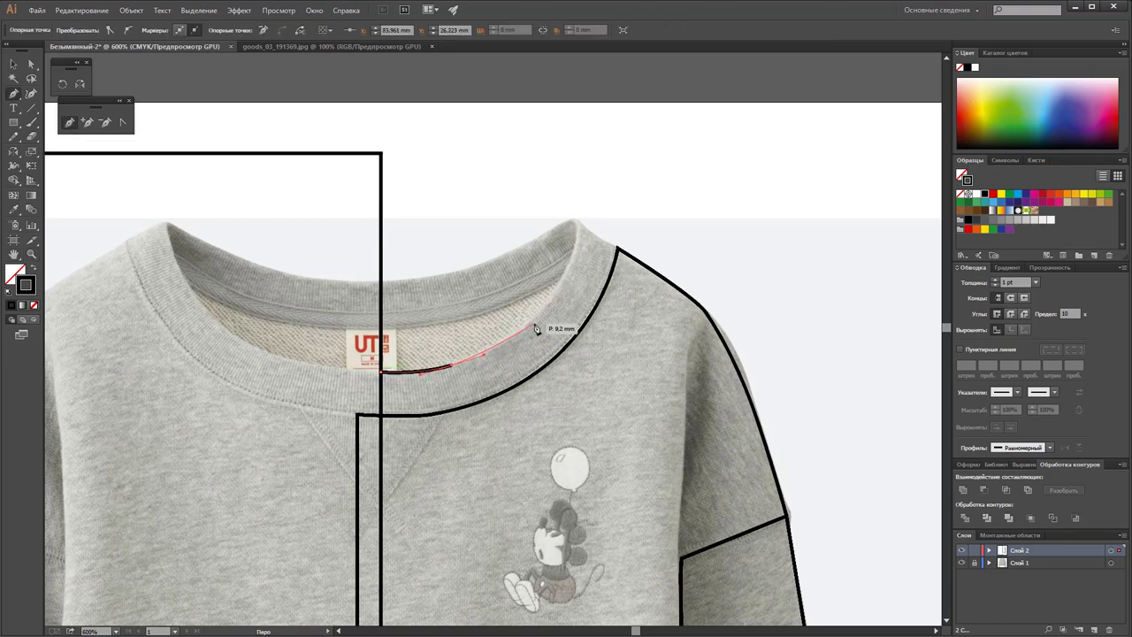
drag(531, 324, 543, 310)
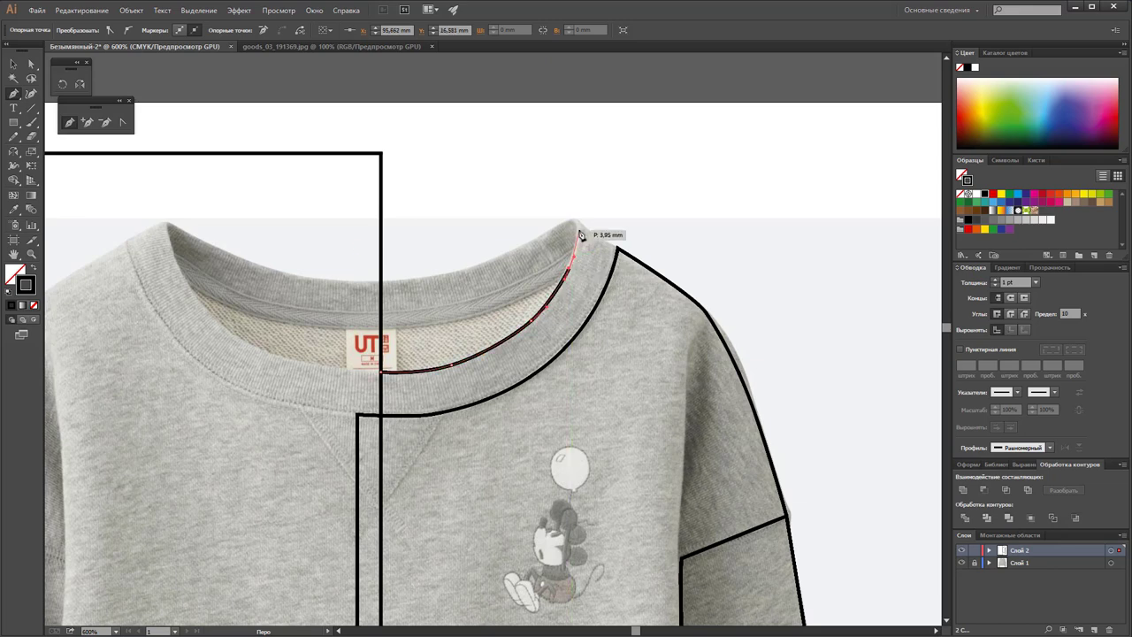
click(575, 226)
drag(574, 226, 573, 225)
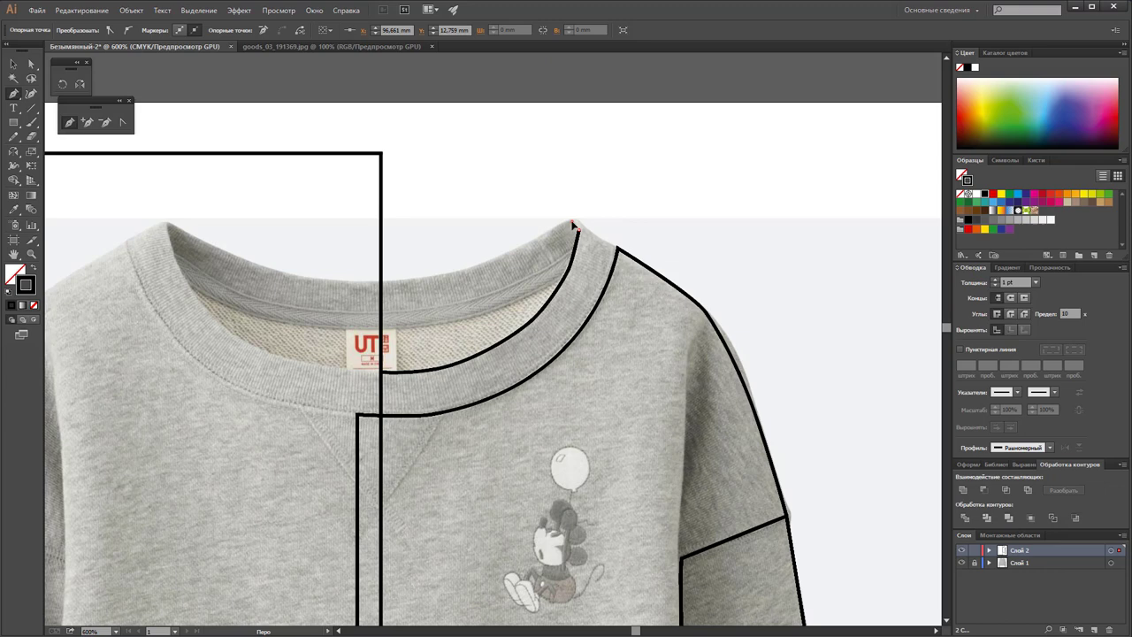
click(574, 222)
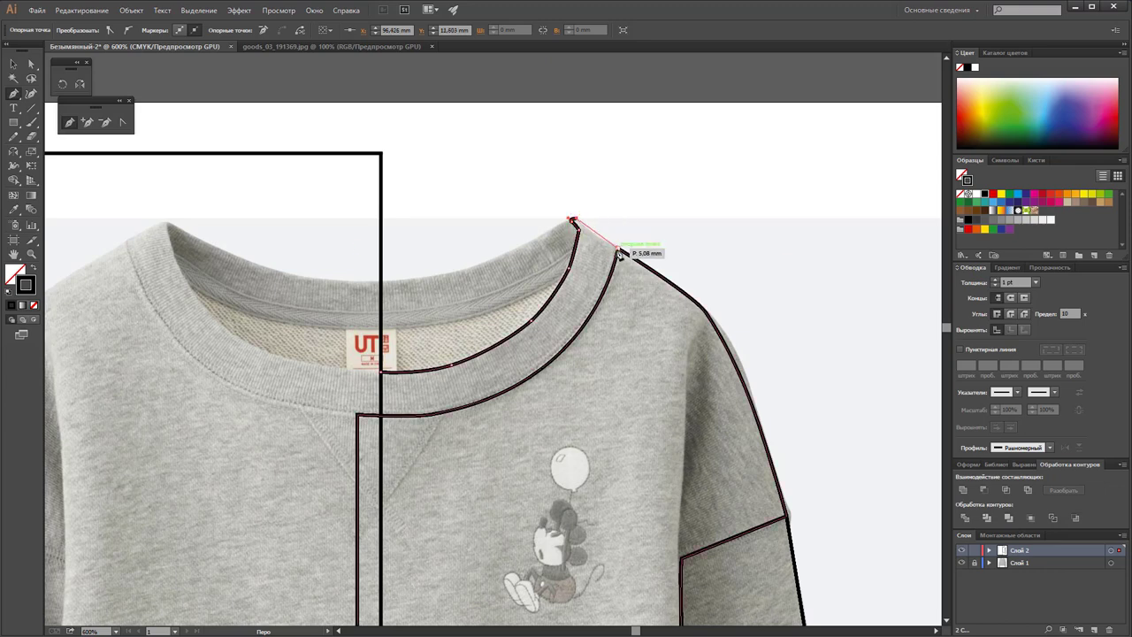
Step: Run the collar outline to the shoulder seam and back along the lower edge, closing at centre
click(617, 251)
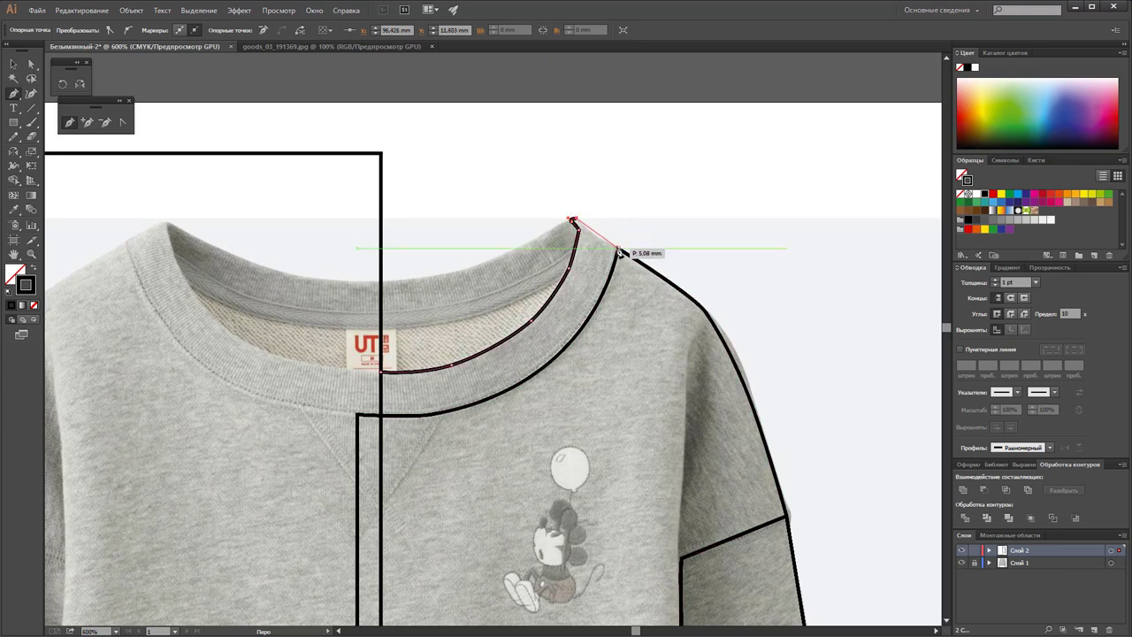
click(577, 342)
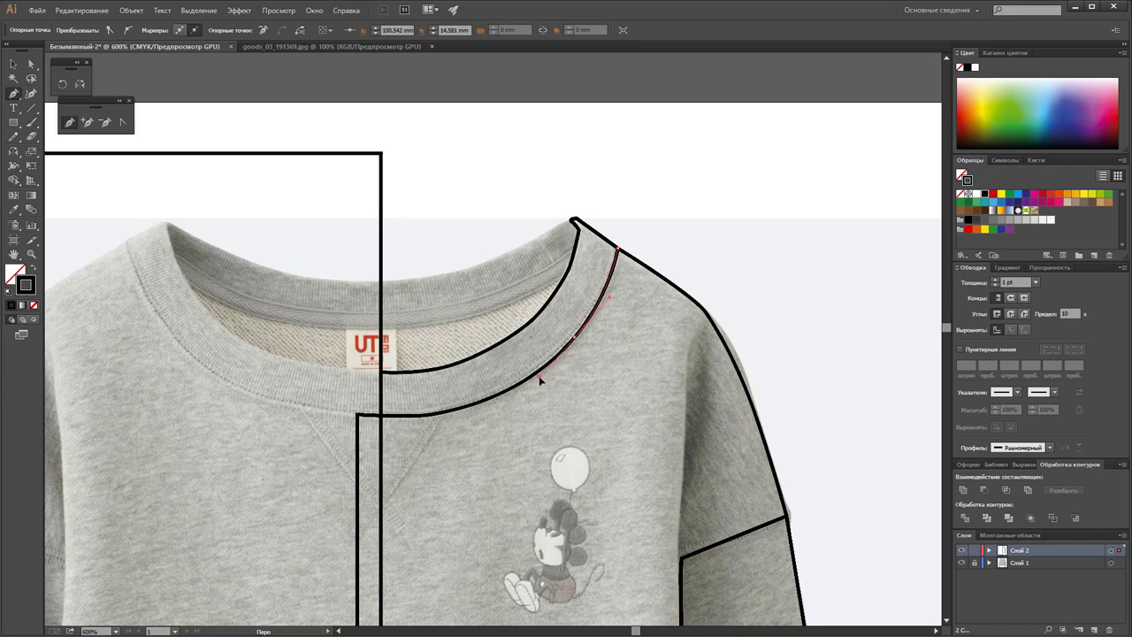
click(466, 412)
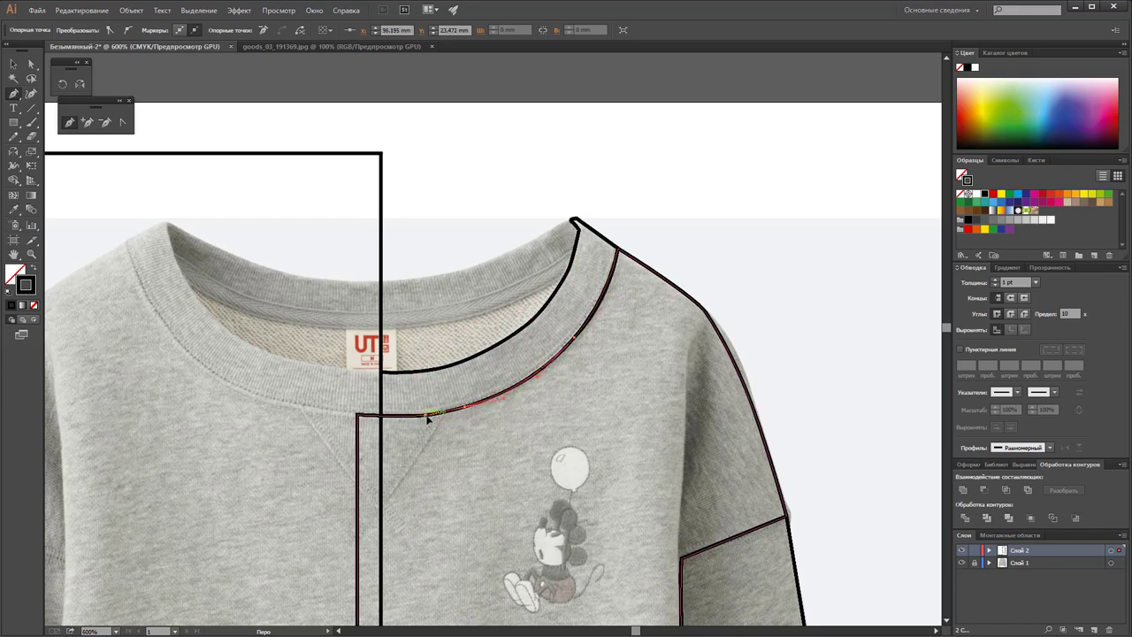
click(382, 416)
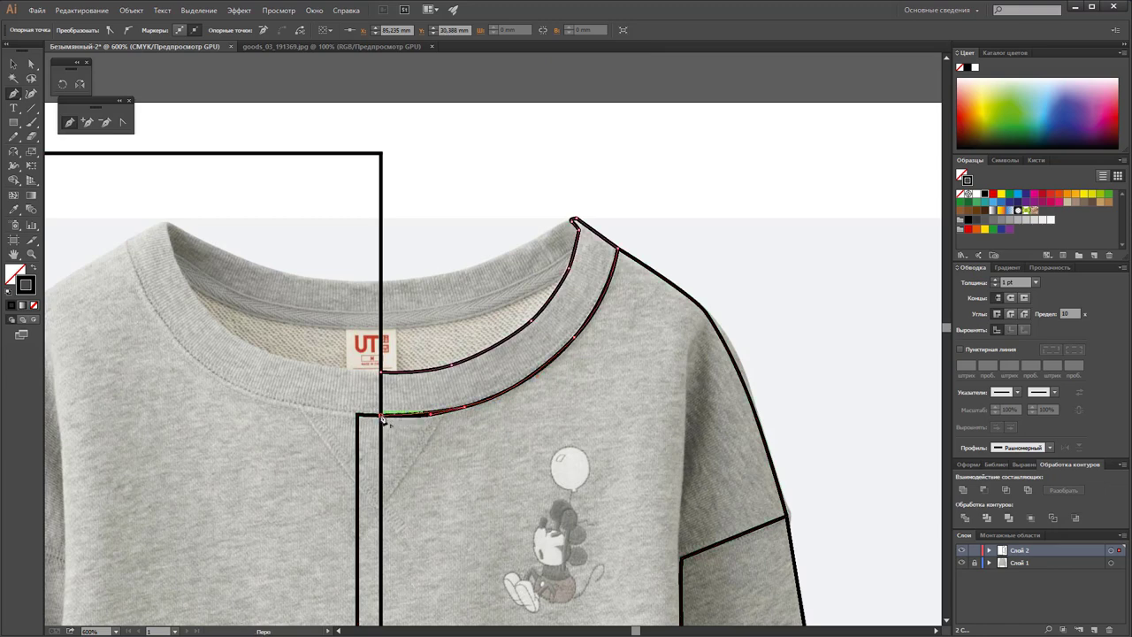
click(382, 373)
click(12, 64)
click(405, 234)
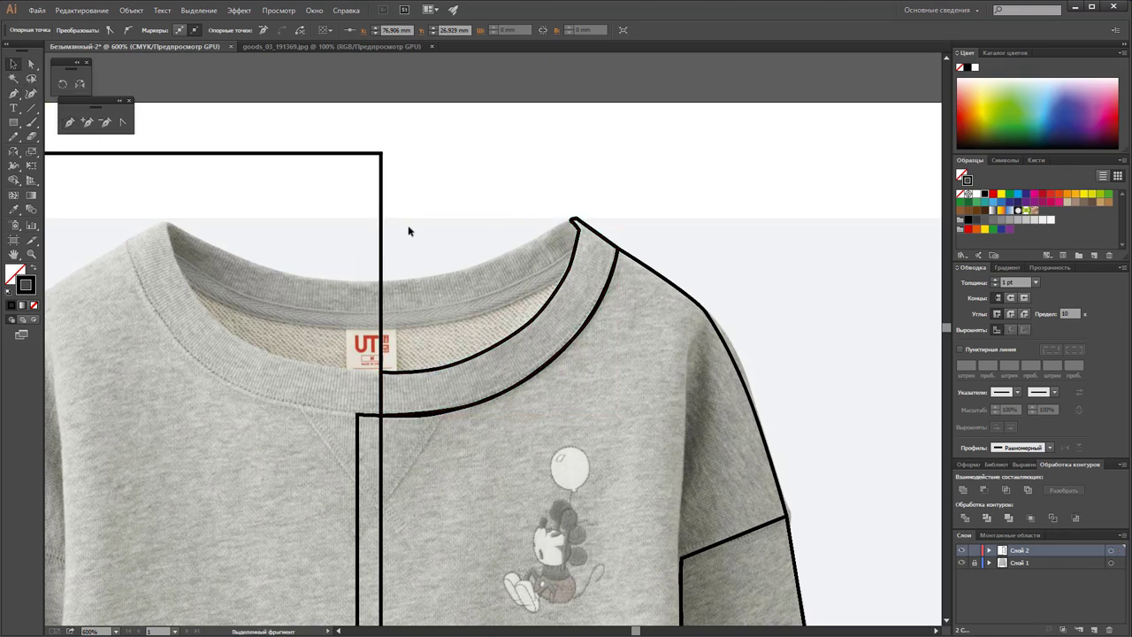
scroll(411, 255, down, 1)
scroll(411, 254, down, 1)
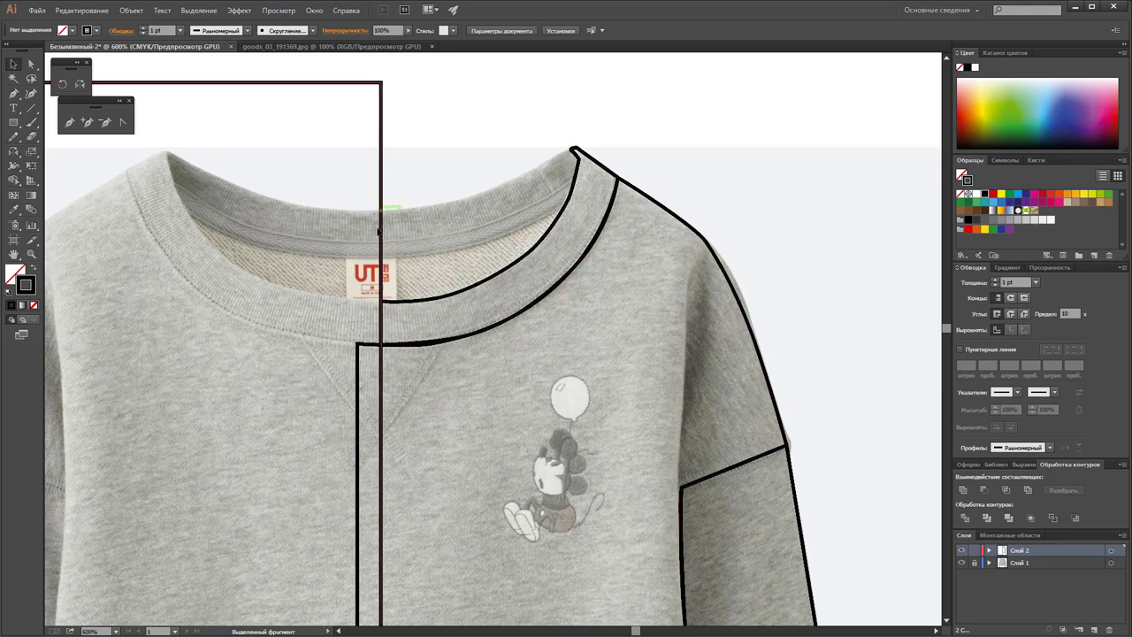
scroll(411, 327, up, 2)
scroll(411, 327, up, 2)
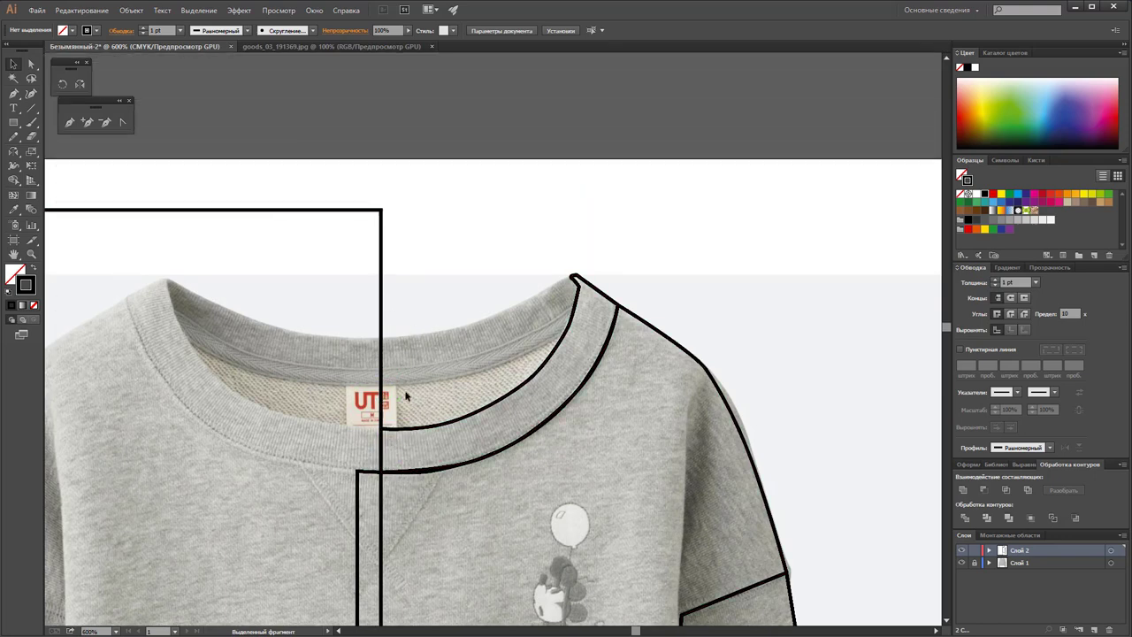
scroll(474, 354, down, 1)
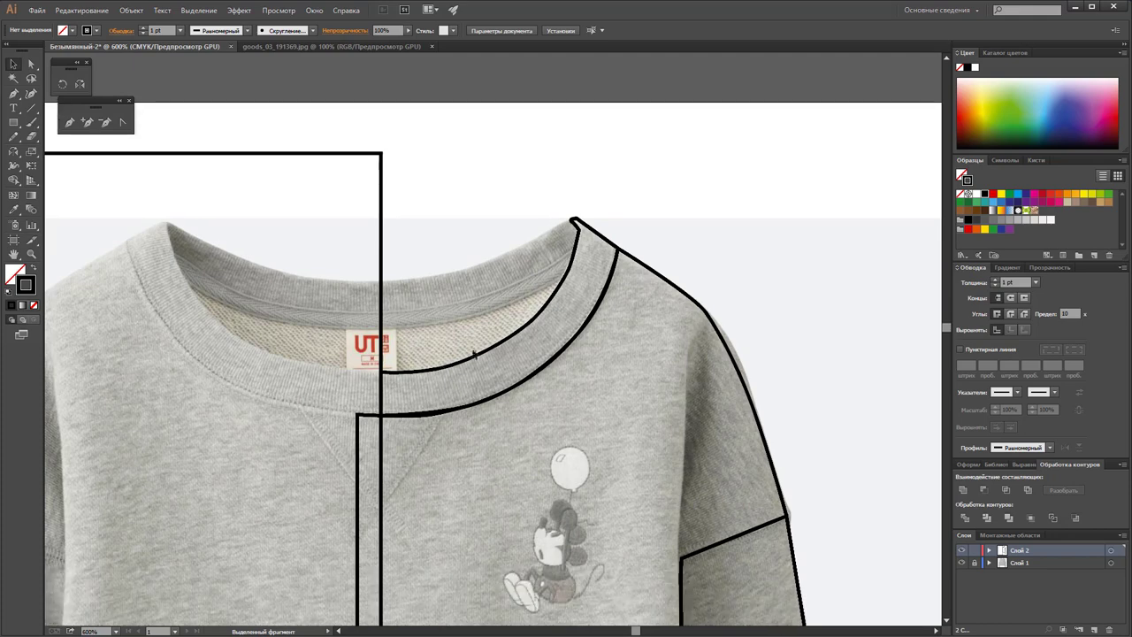
scroll(749, 283, down, 1)
click(718, 316)
scroll(715, 305, down, 1)
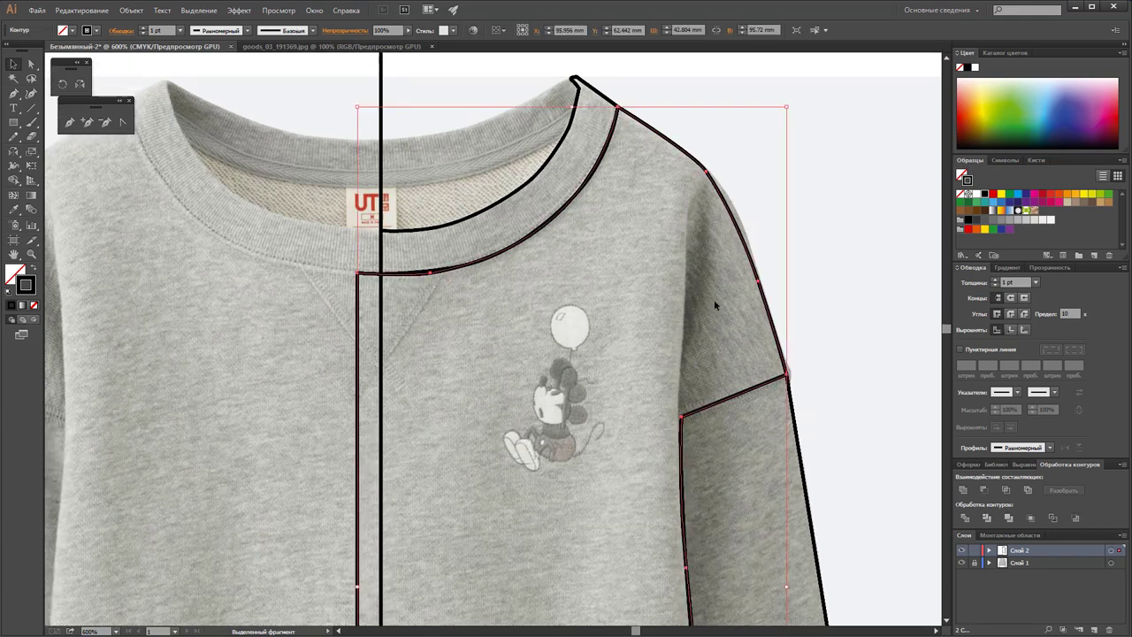
scroll(681, 298, up, 1)
click(706, 285)
key(z)
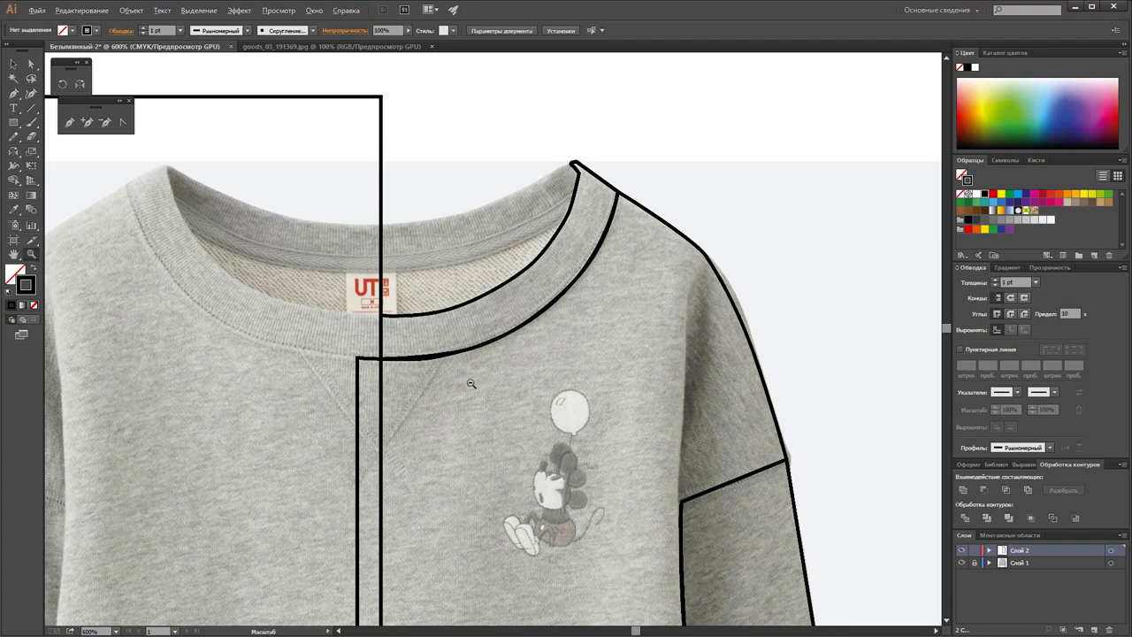
alt+click(457, 378)
alt+click(488, 337)
scroll(488, 337, down, 1)
scroll(491, 333, down, 2)
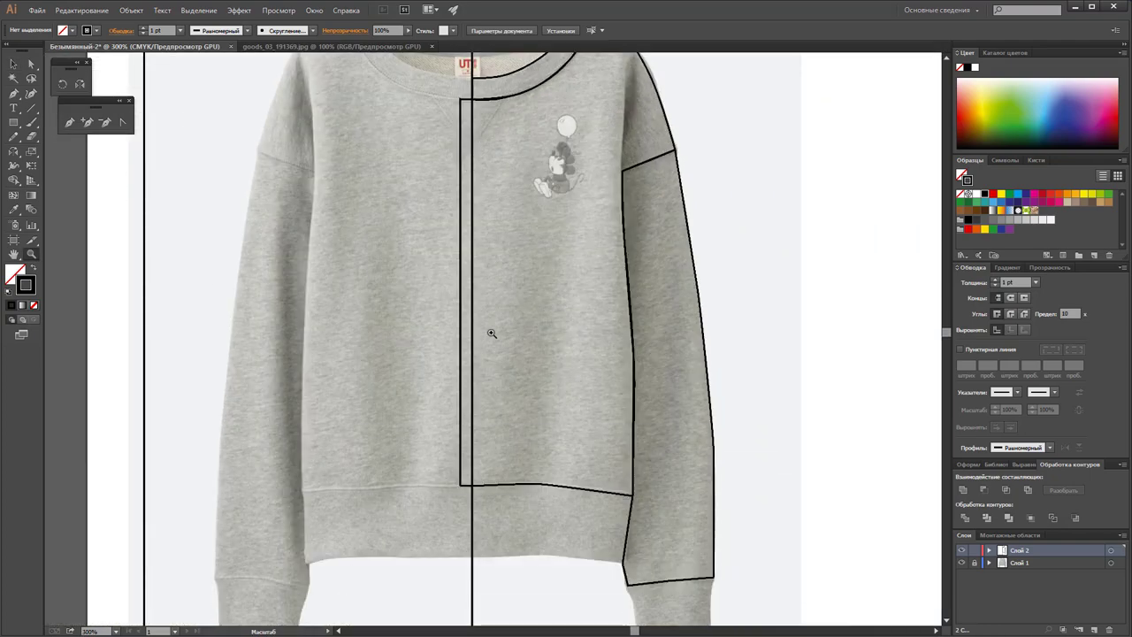
scroll(490, 332, up, 1)
scroll(490, 331, up, 1)
scroll(495, 318, up, 2)
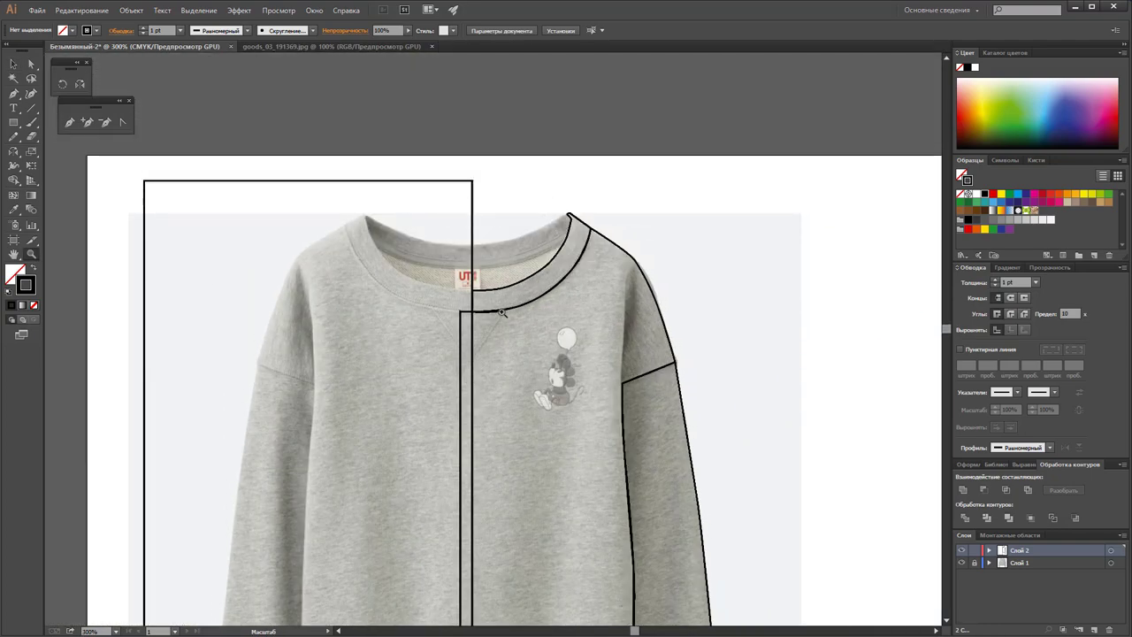
click(505, 277)
click(522, 350)
click(433, 345)
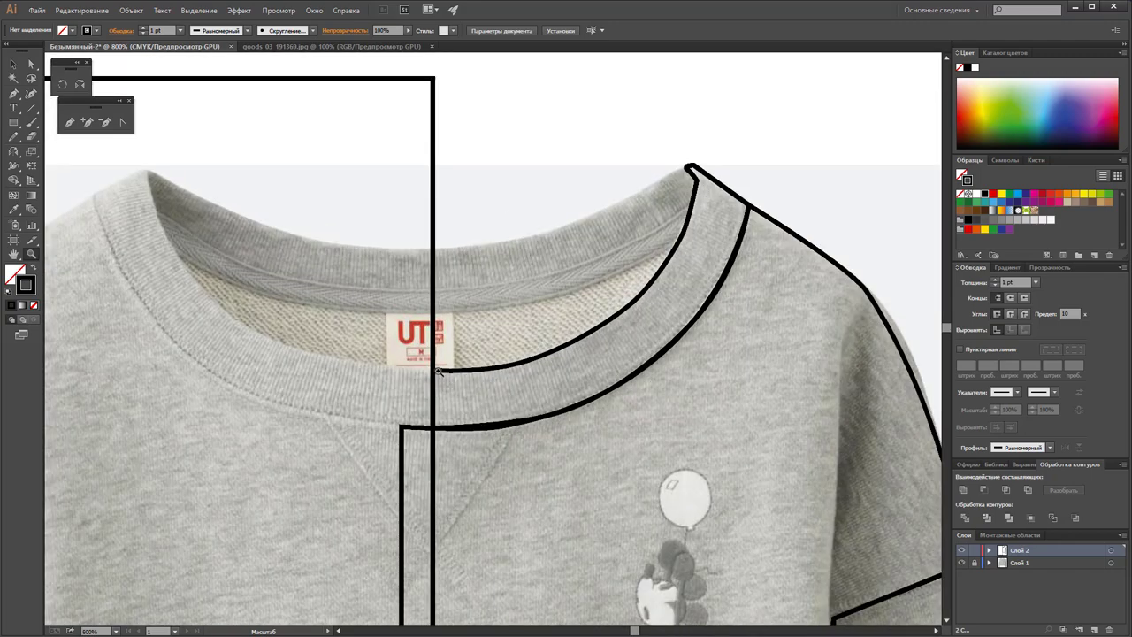
Step: Trace the inner back neckband with curved Pen anchors, closing the shape at the centre line
click(70, 121)
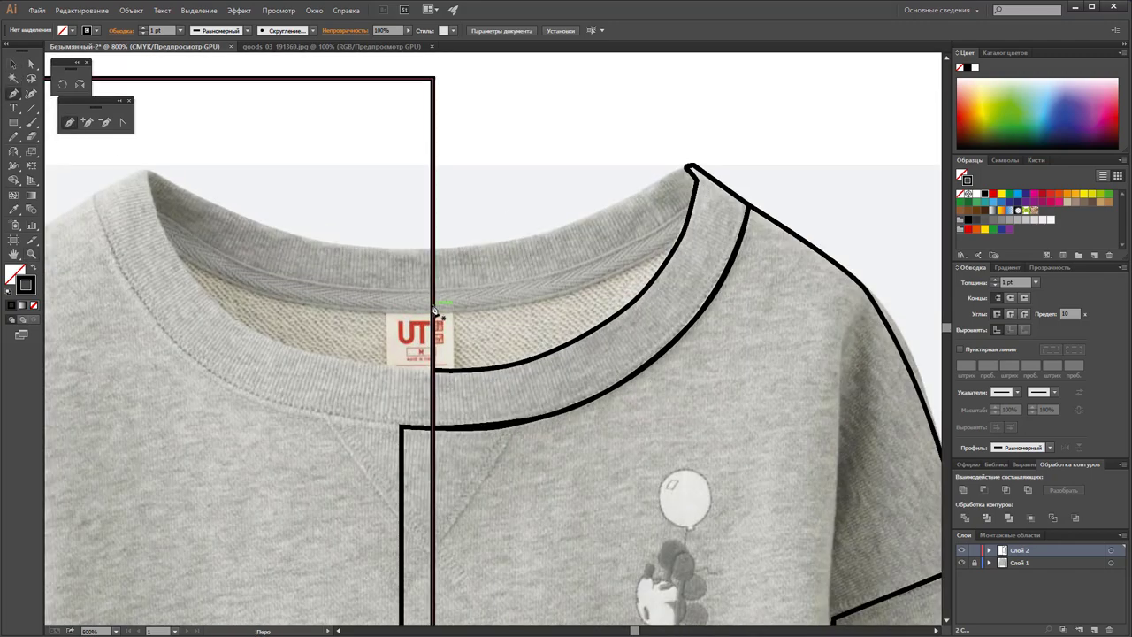
click(433, 303)
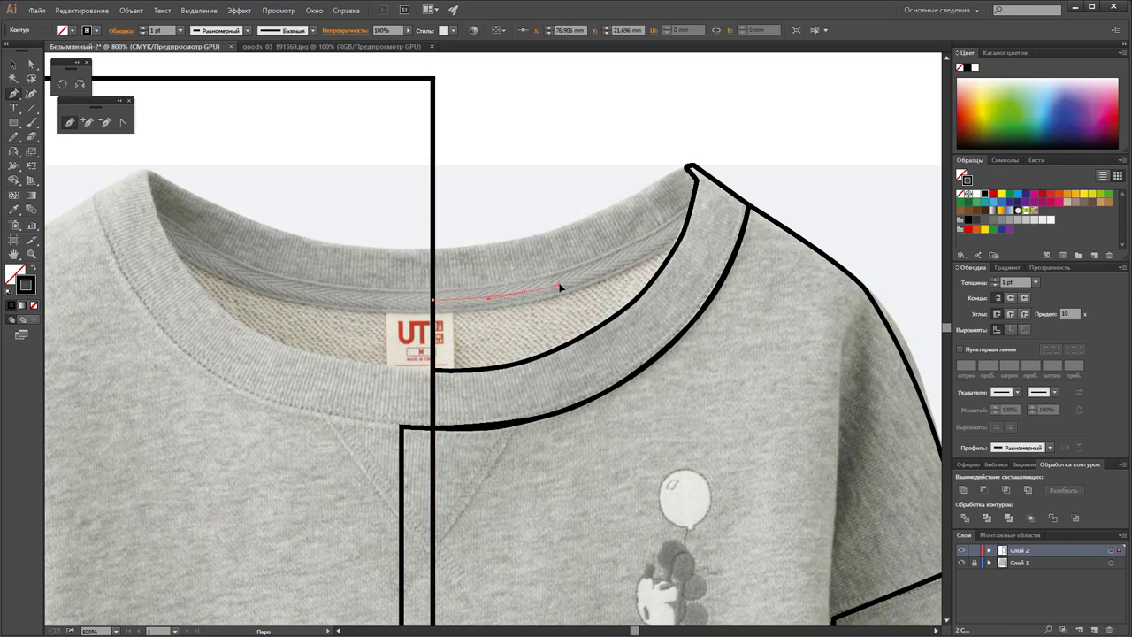
drag(558, 285, 618, 267)
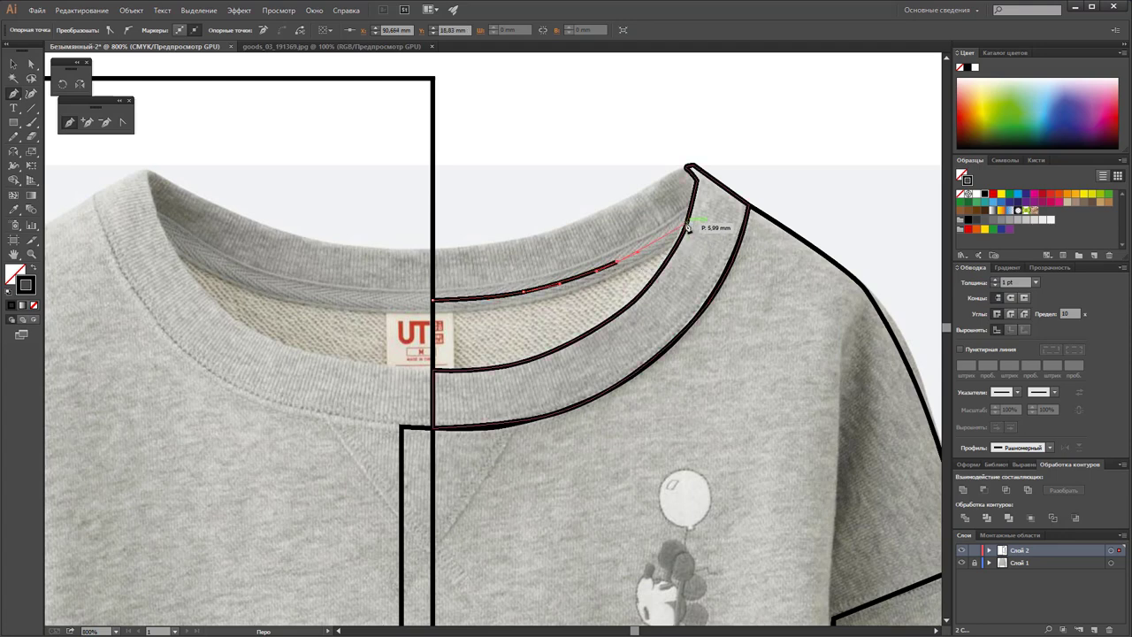
drag(686, 222, 655, 297)
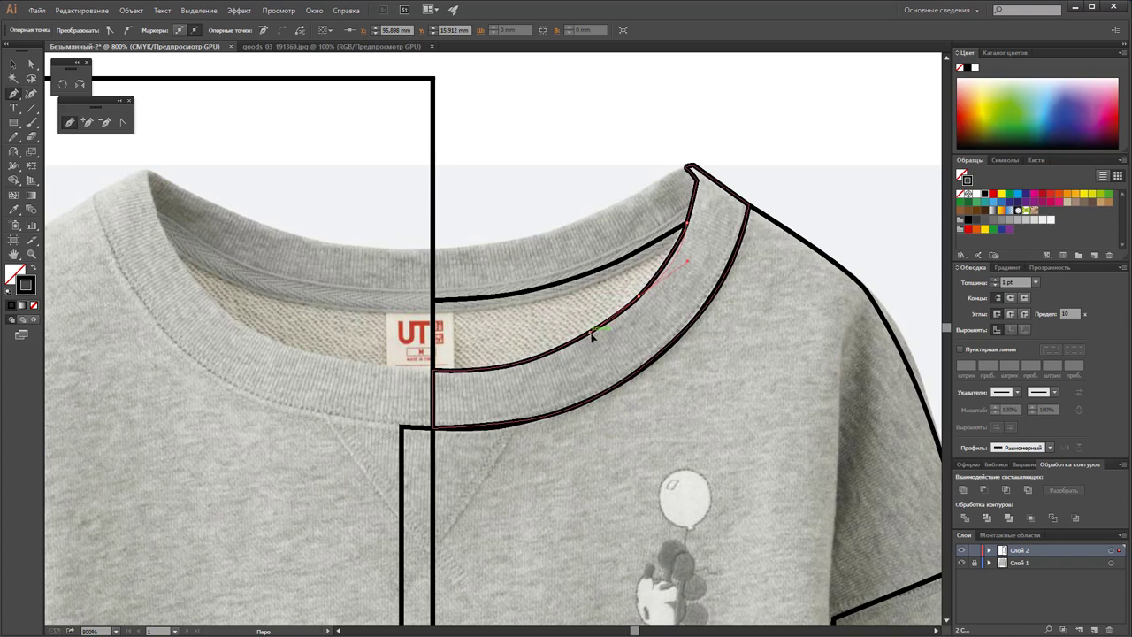
drag(560, 349, 527, 364)
drag(481, 370, 431, 373)
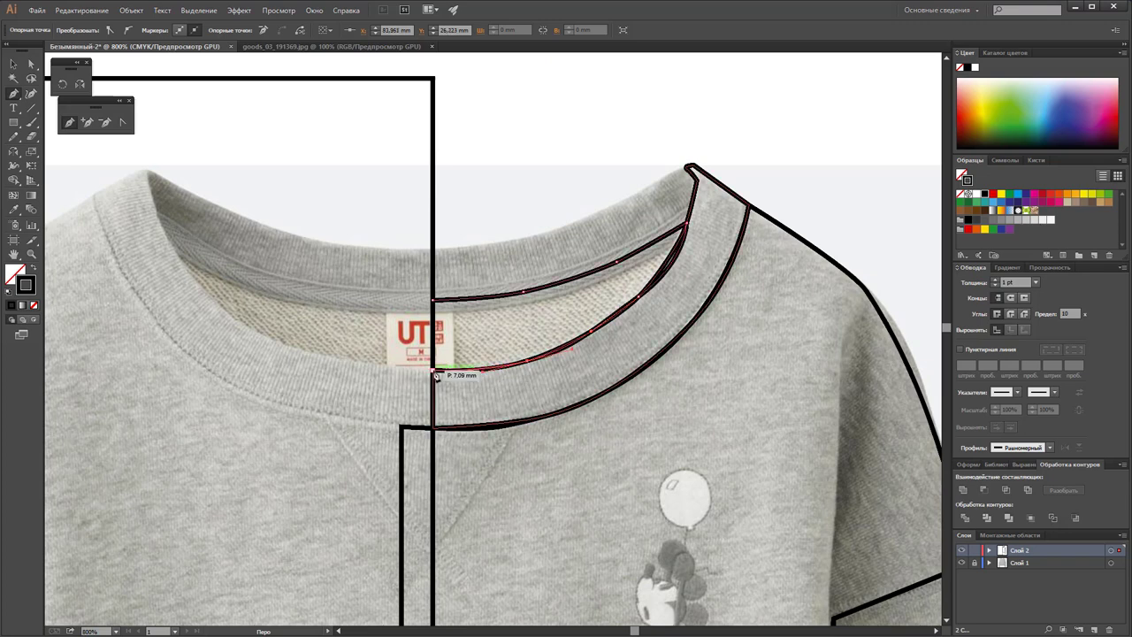
drag(433, 301, 433, 302)
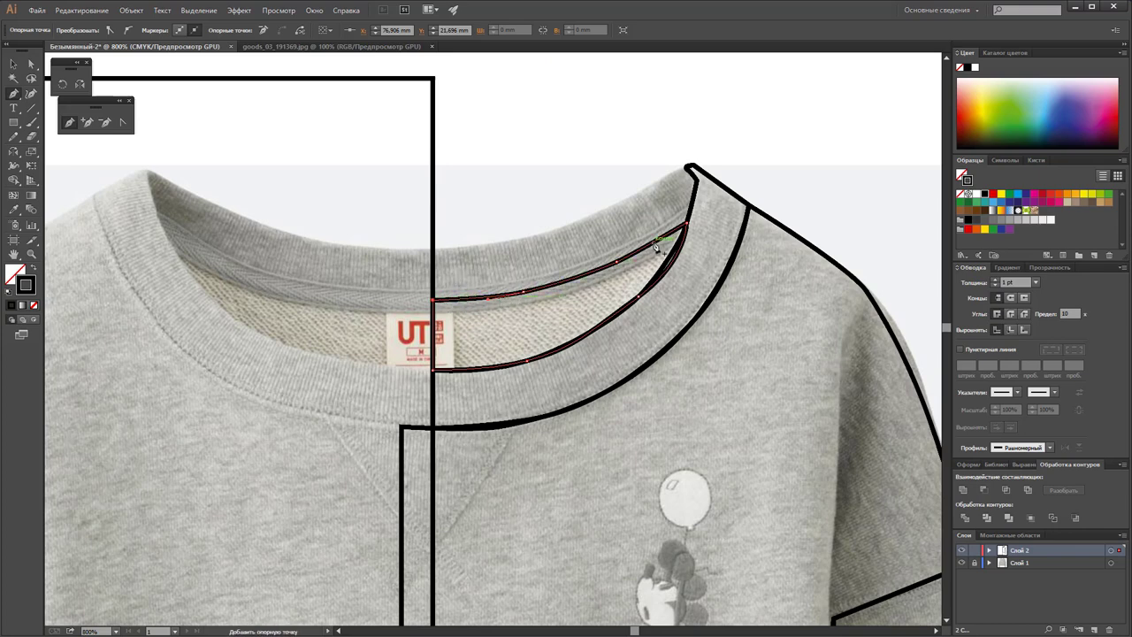
Step: Select both collar band shapes and bring them to the front
click(12, 63)
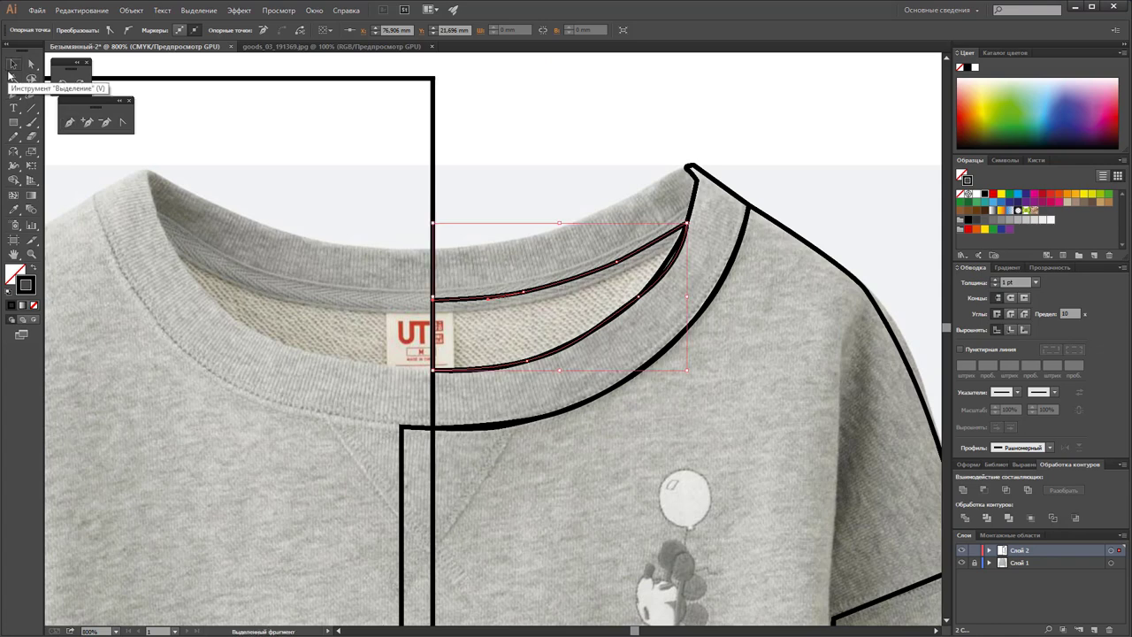
click(524, 184)
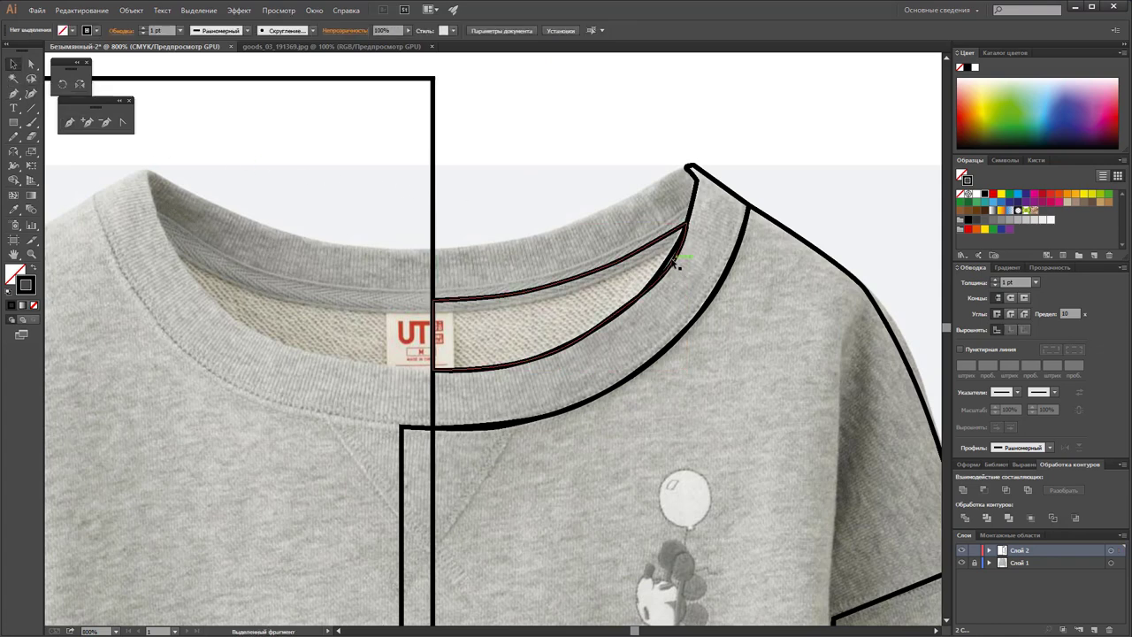
click(676, 268)
shift+click(676, 270)
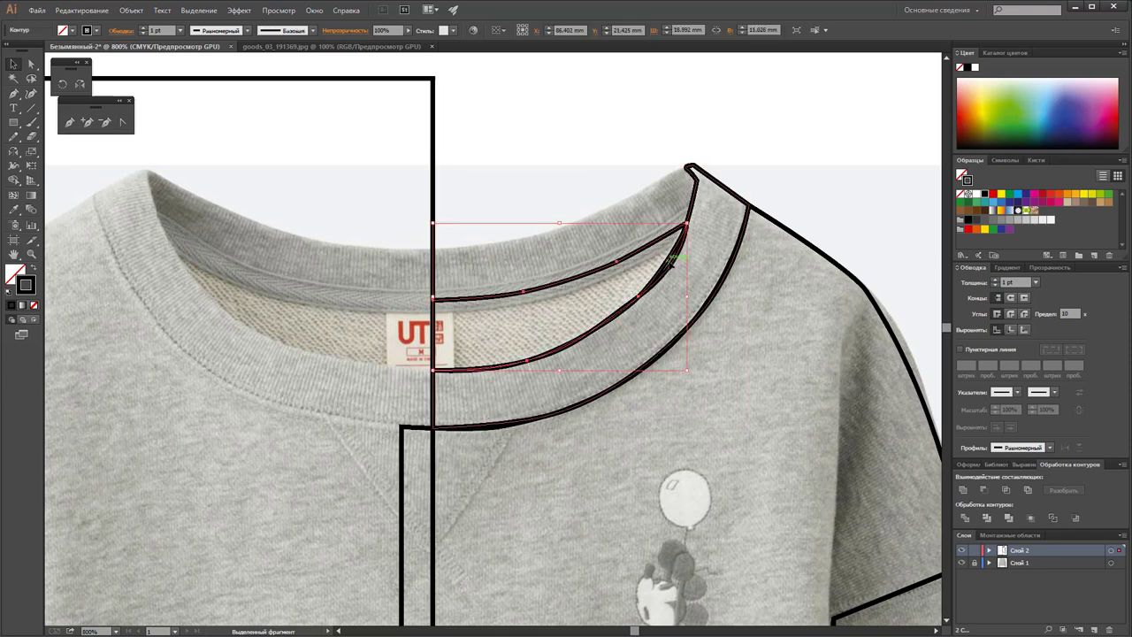
shift+click(676, 268)
shift+click(696, 205)
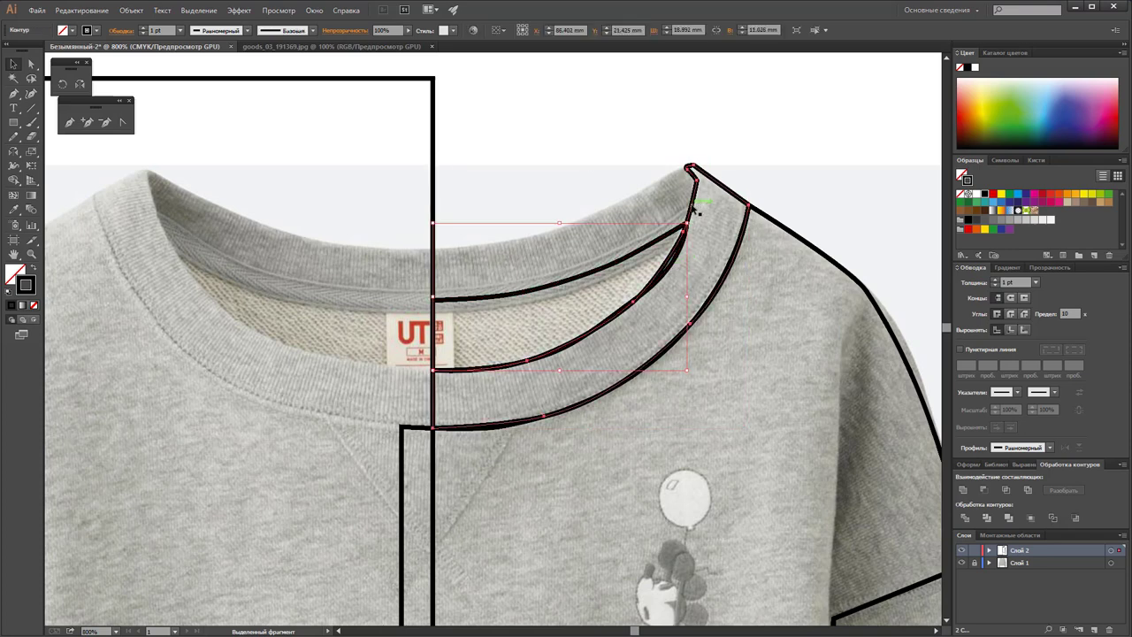
right_click(691, 206)
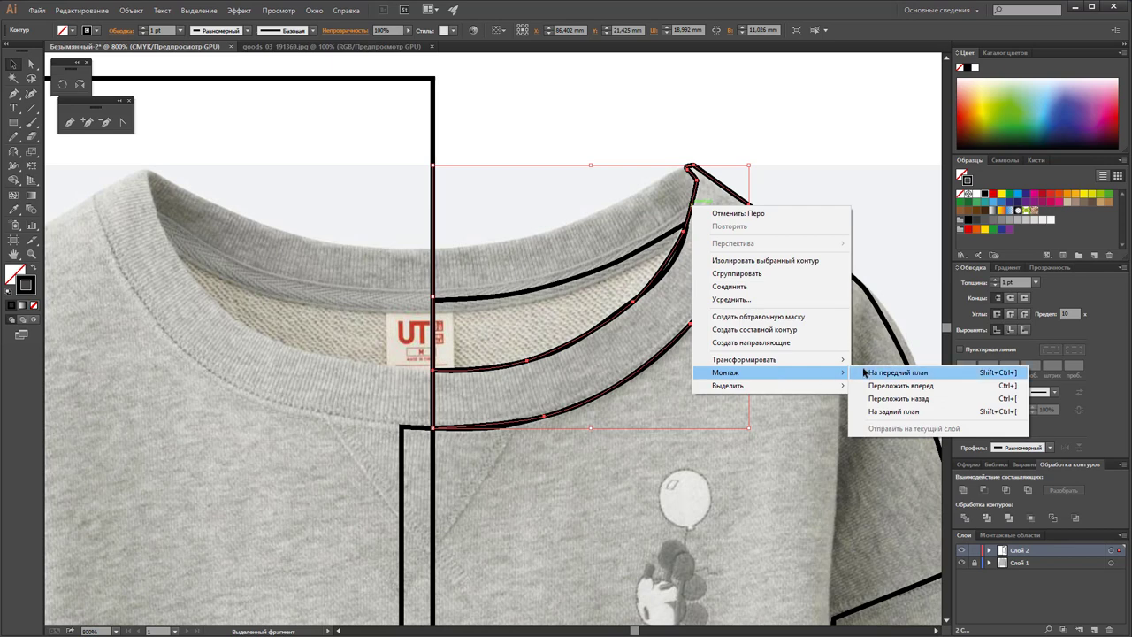
click(864, 372)
Step: Select just the inner collar path with Direct Selection, ready to keep drawing
click(30, 64)
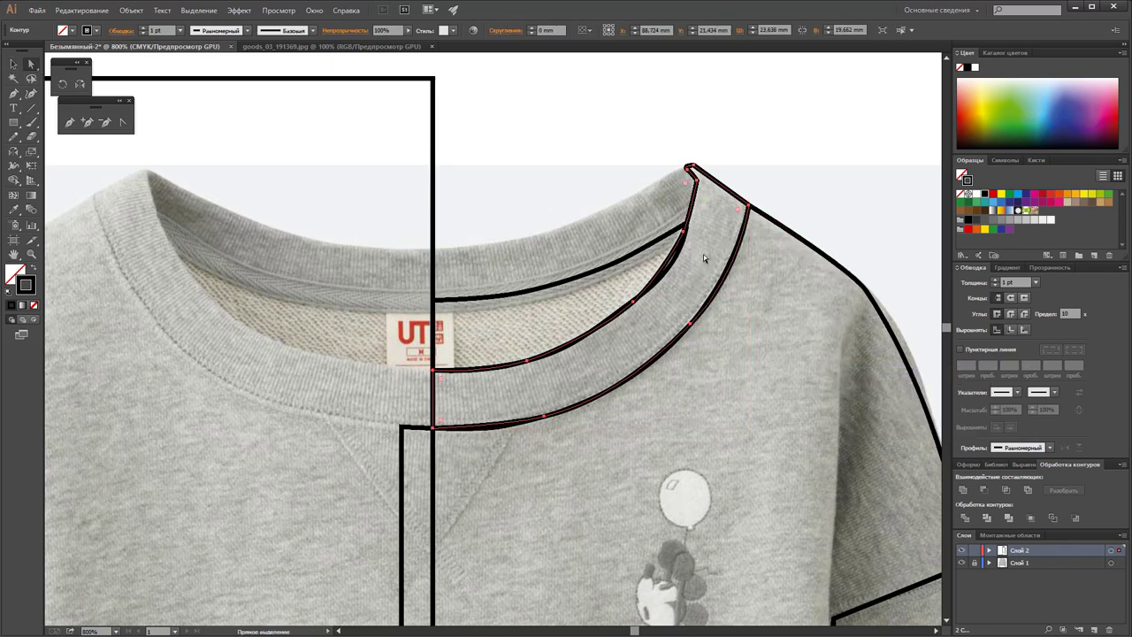
click(655, 290)
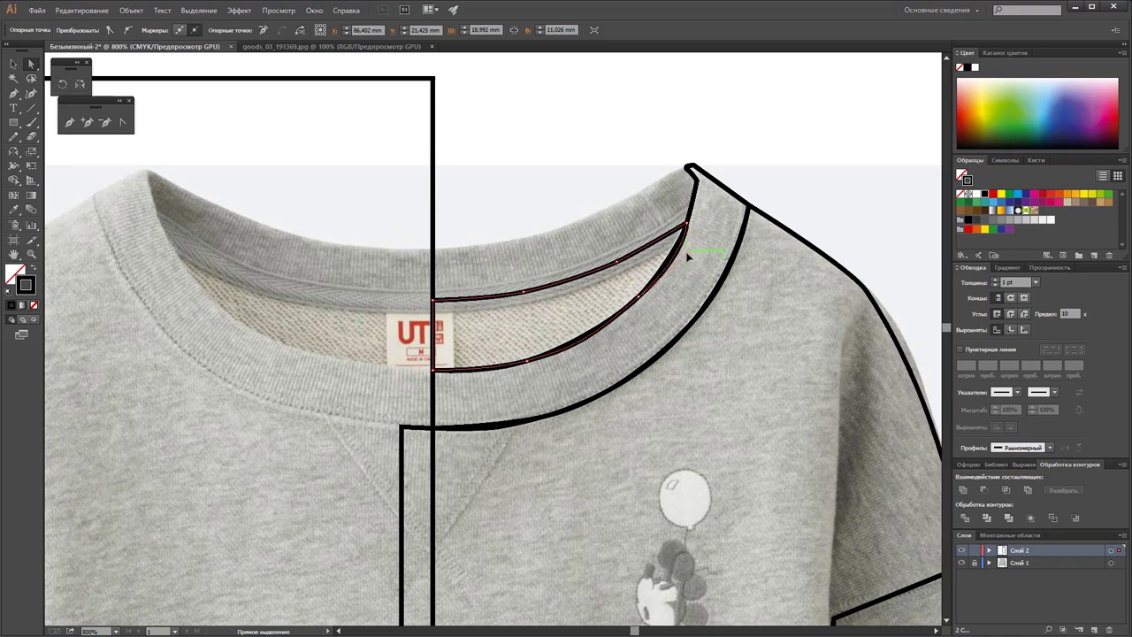
click(71, 125)
Step: Draw the collar band outline, joining its inner and outer curves at the centre line
click(434, 251)
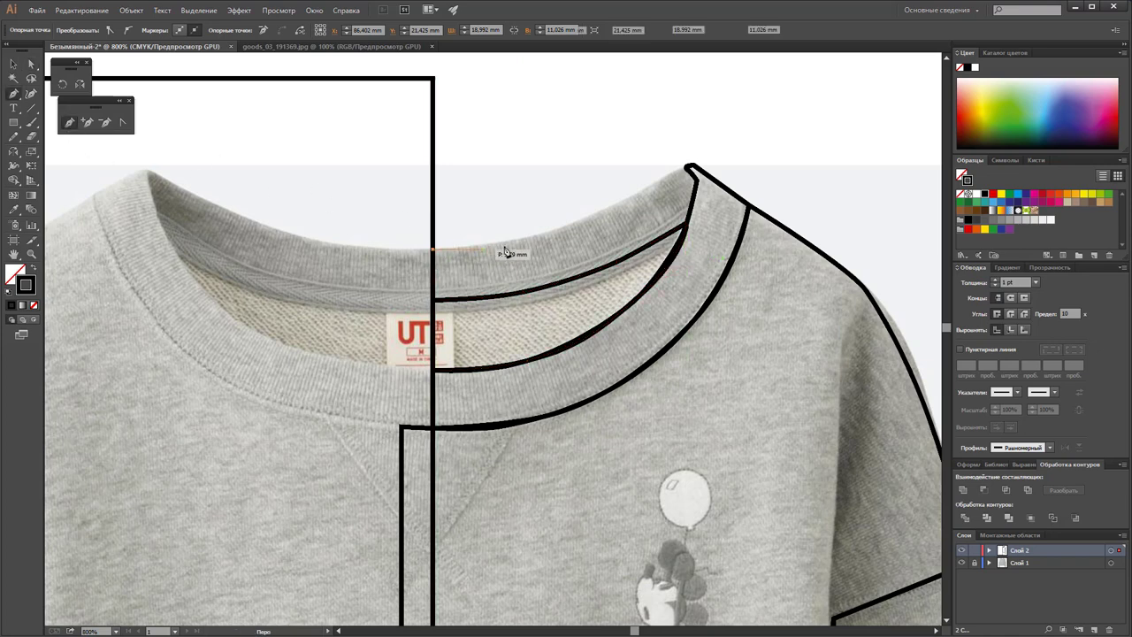
click(523, 239)
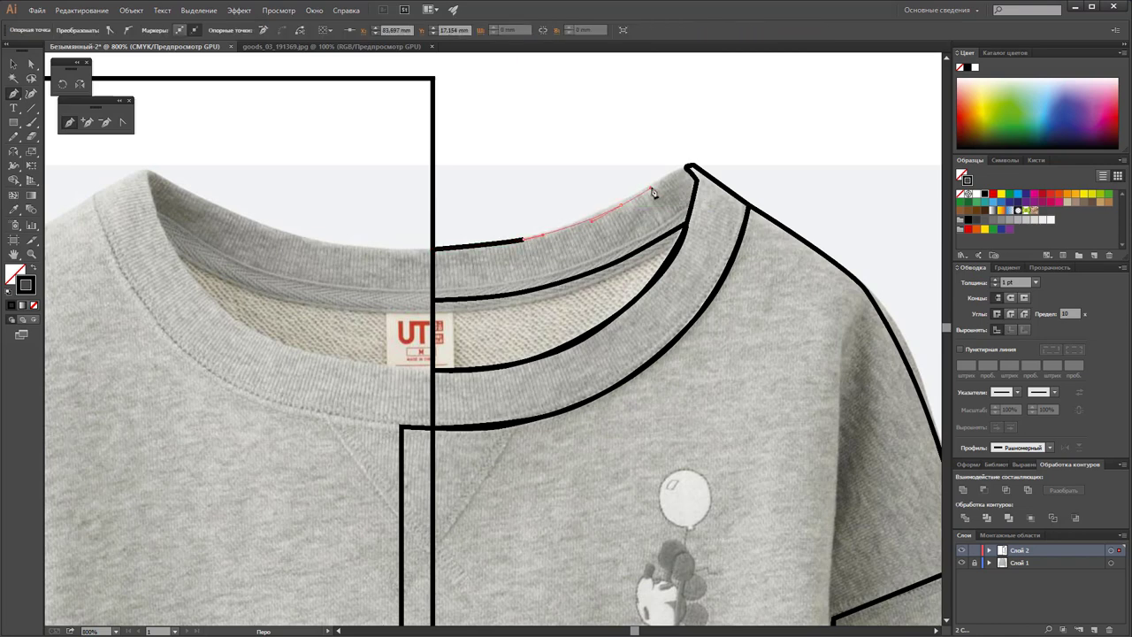
click(653, 191)
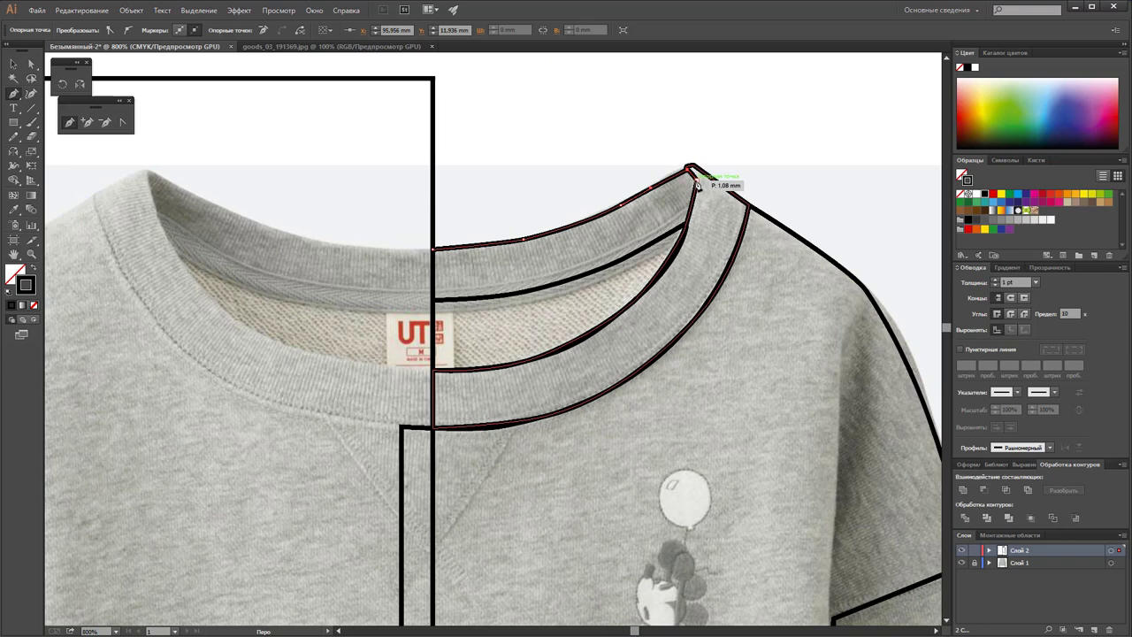
click(696, 181)
click(686, 223)
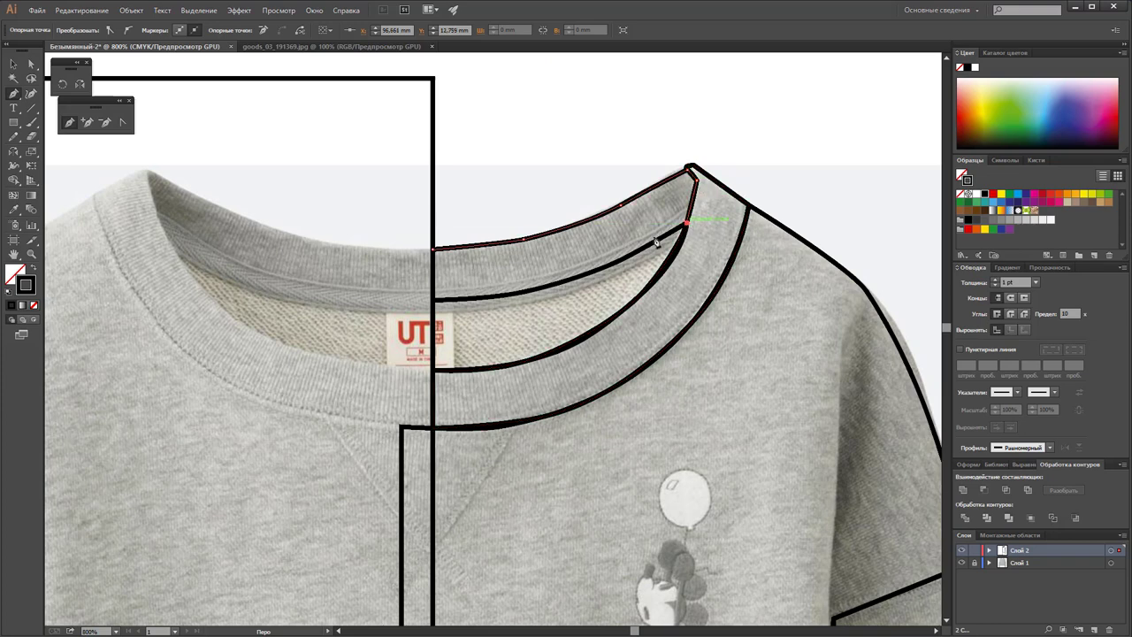
click(599, 275)
click(435, 302)
click(435, 254)
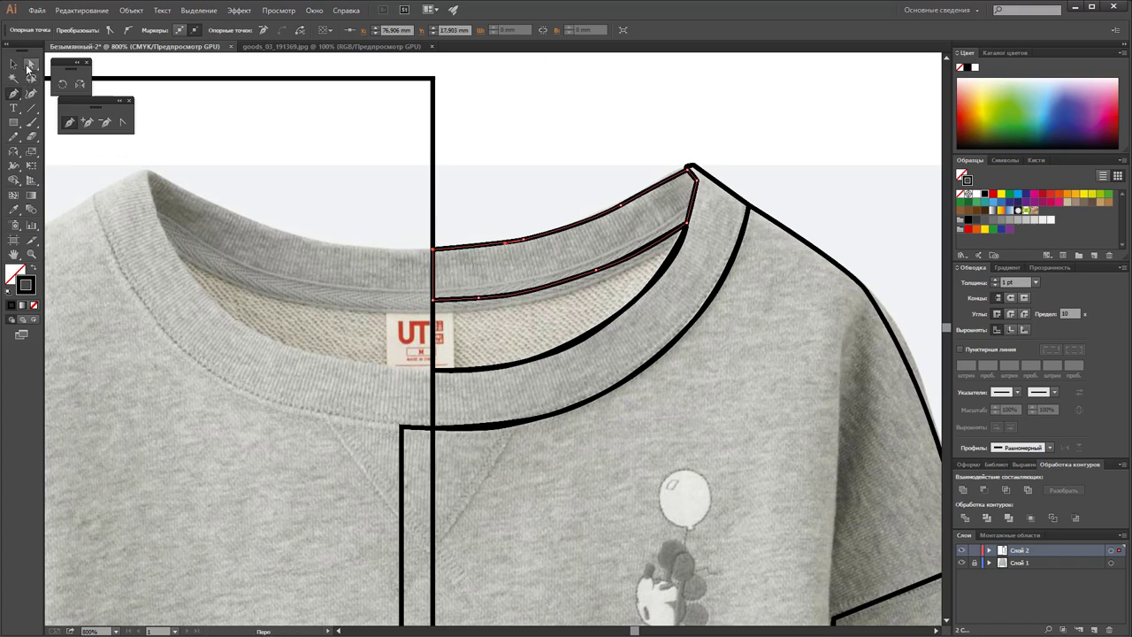
Step: Nudge the collar's top corner point into place and give the outline Round Join corners
click(31, 64)
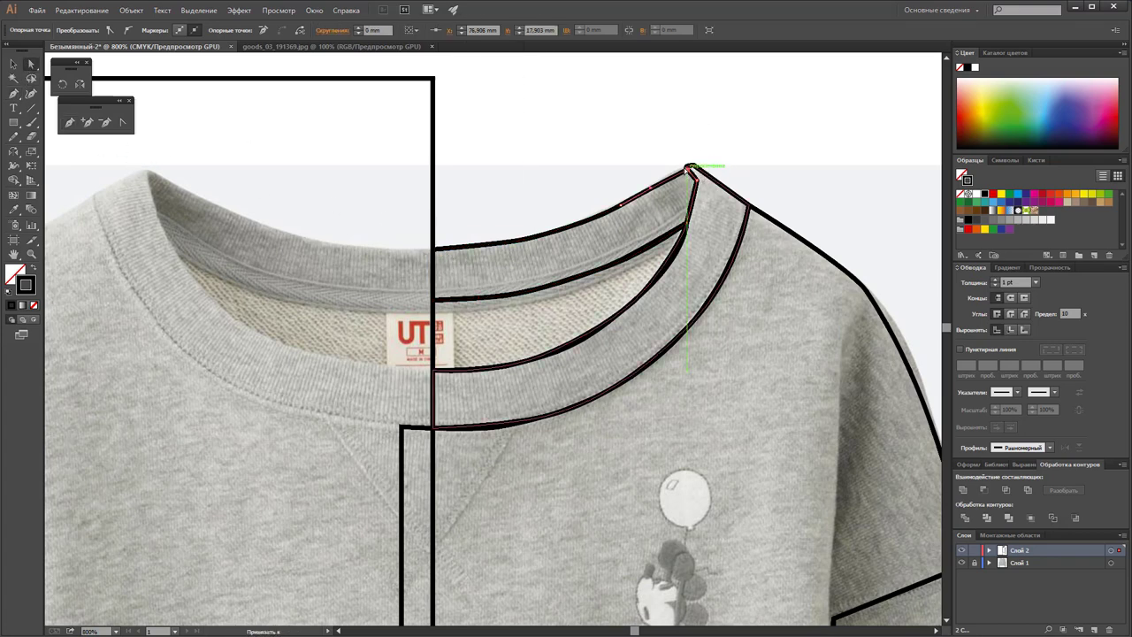
drag(688, 170, 686, 167)
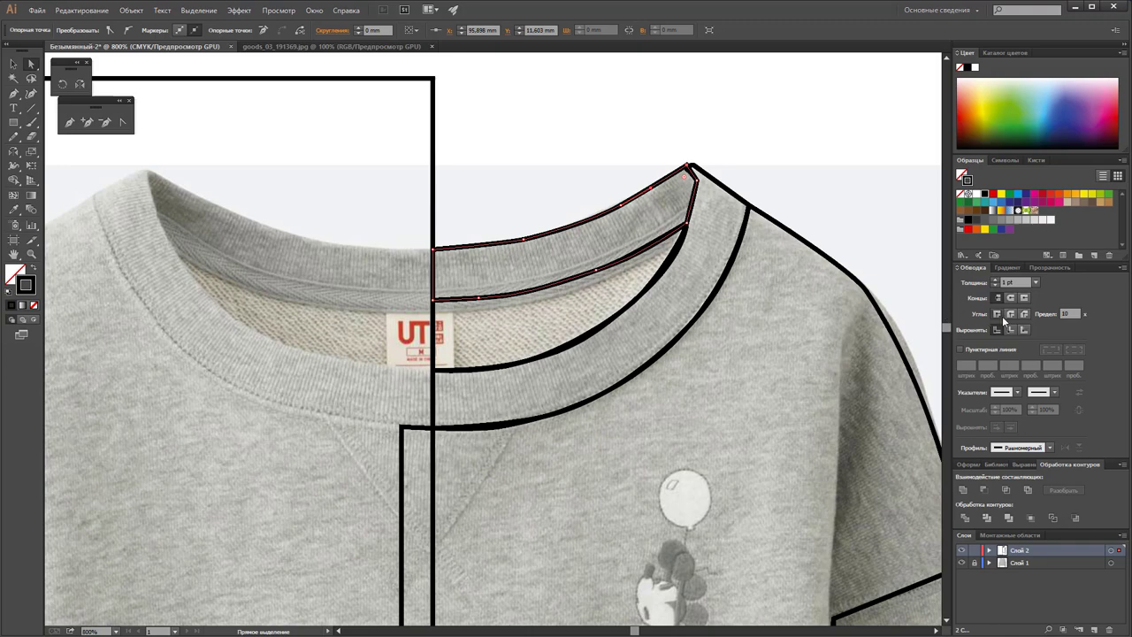
click(1009, 314)
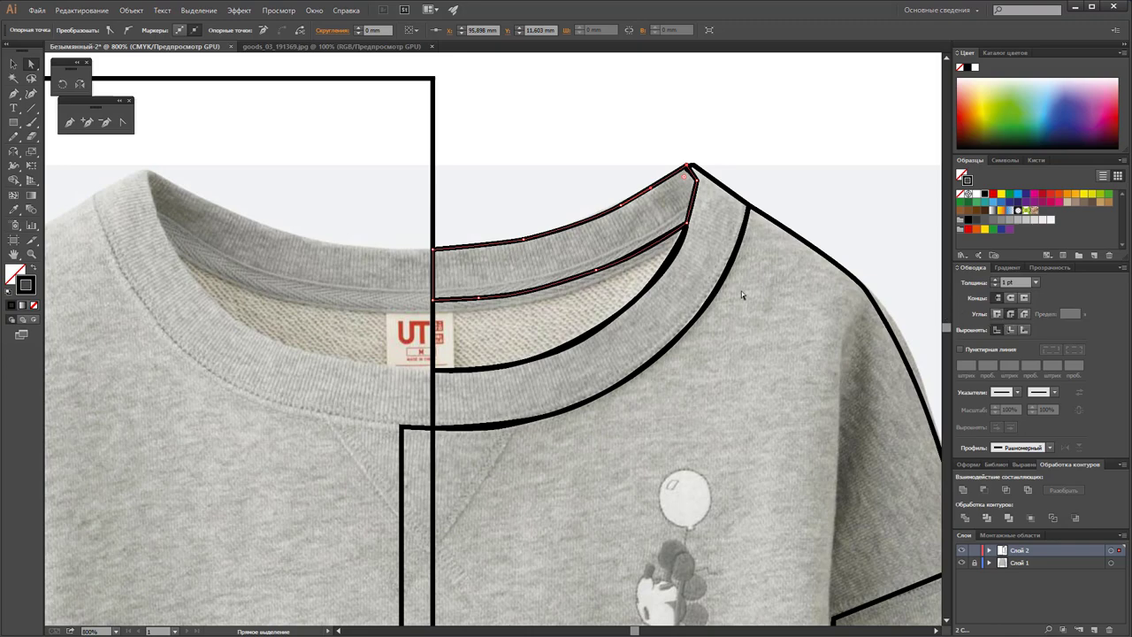
click(16, 65)
click(509, 165)
Step: Zoom and scroll the view down to the sleeve cuff in the photo
scroll(505, 167, down, 2)
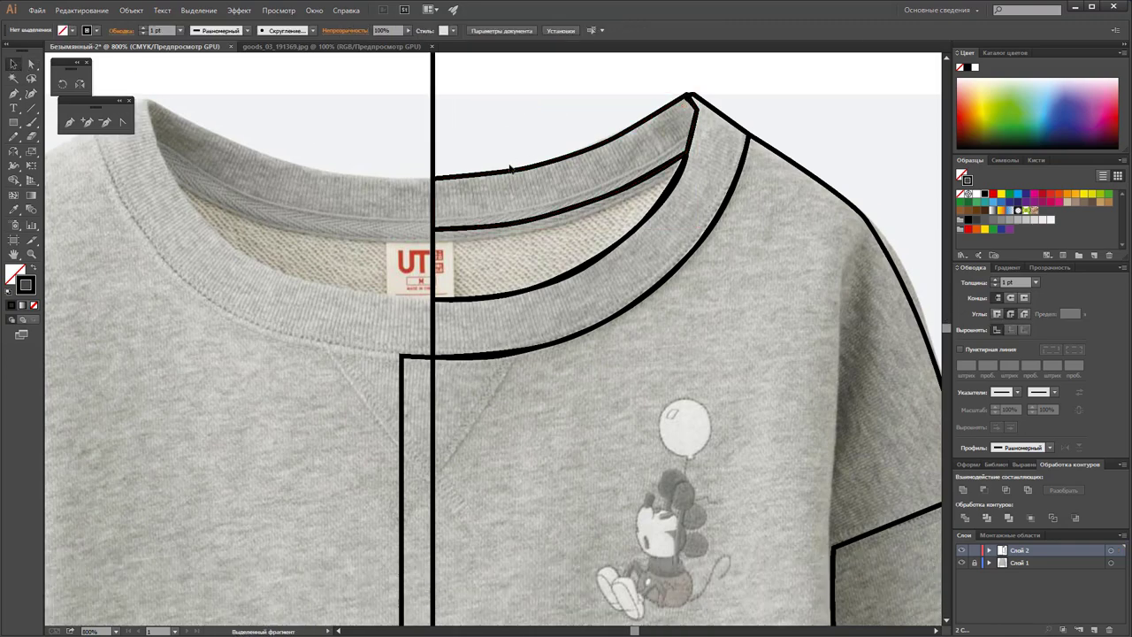
scroll(507, 168, down, 5)
scroll(509, 169, down, 3)
scroll(509, 168, down, 1)
key(z)
alt+click(591, 475)
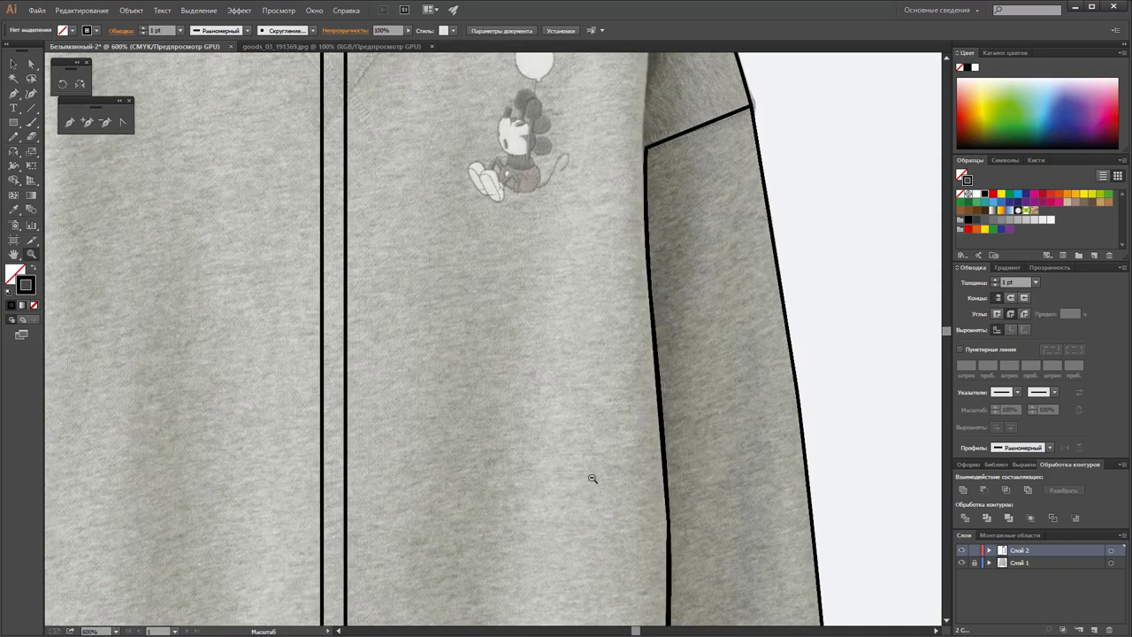
alt+click(548, 433)
scroll(511, 395, up, 2)
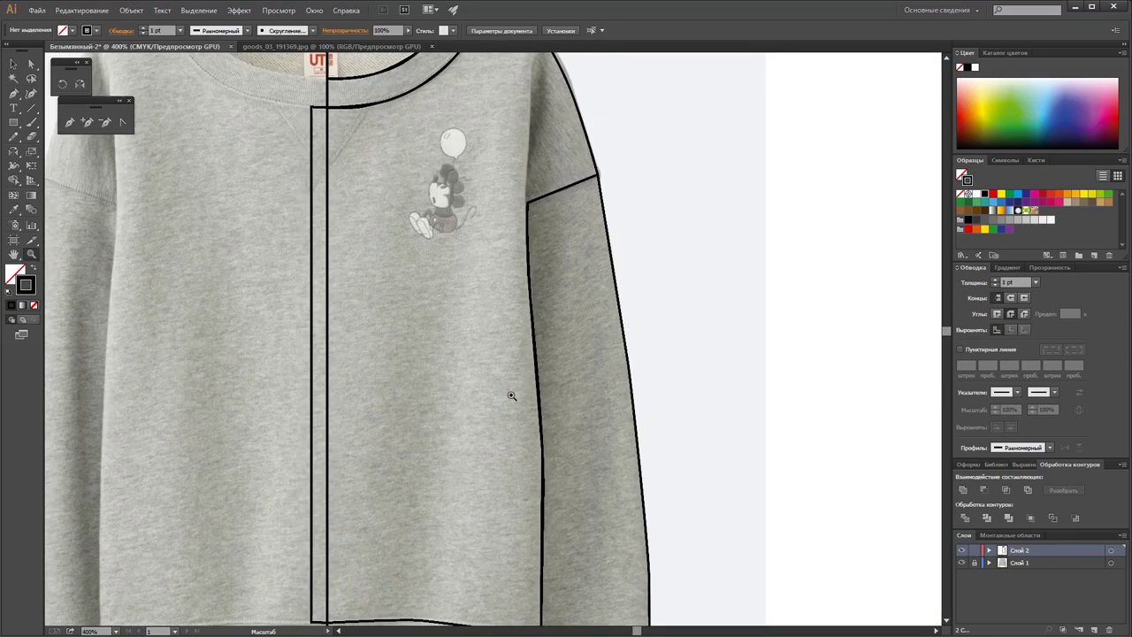
scroll(511, 395, up, 2)
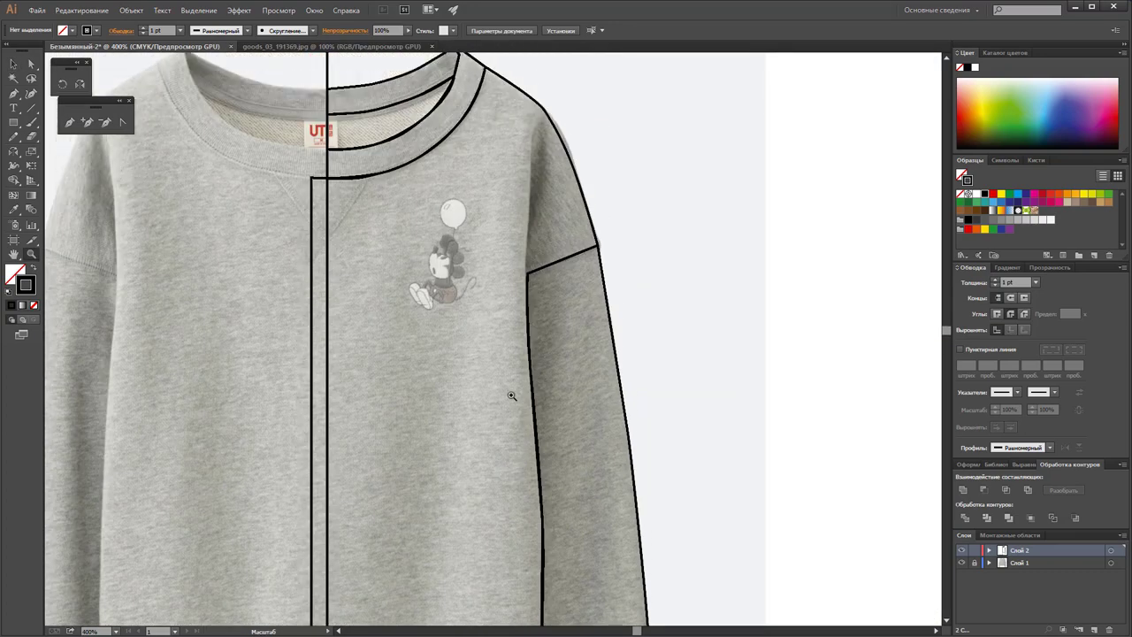
scroll(511, 395, down, 3)
scroll(511, 395, down, 3)
scroll(511, 395, down, 2)
scroll(511, 396, down, 2)
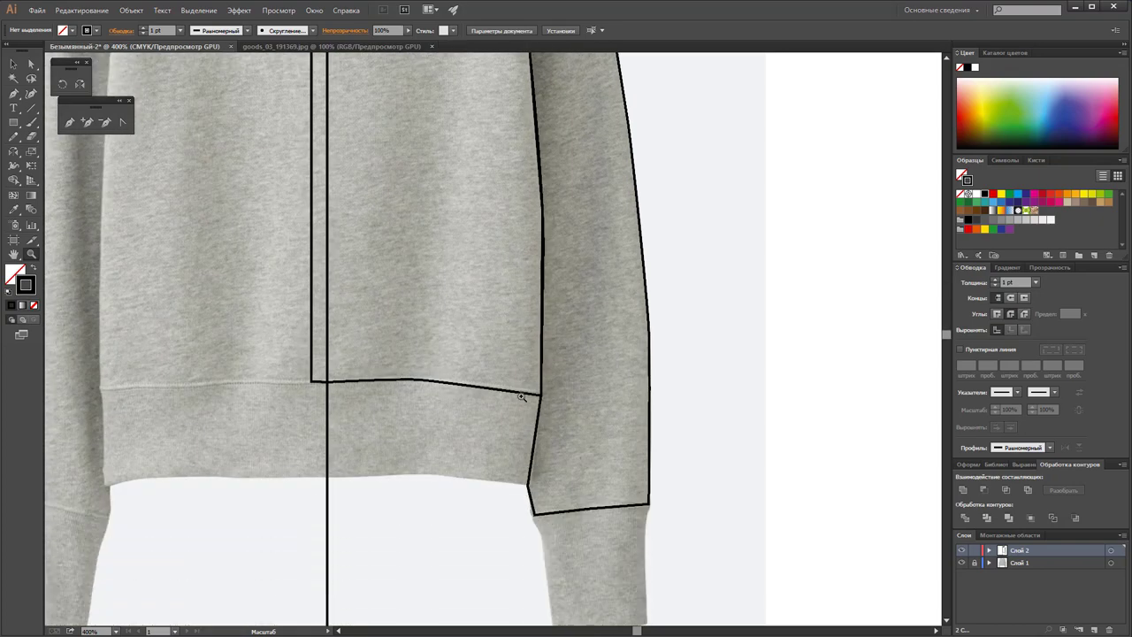
scroll(522, 397, down, 3)
click(608, 457)
scroll(353, 283, up, 1)
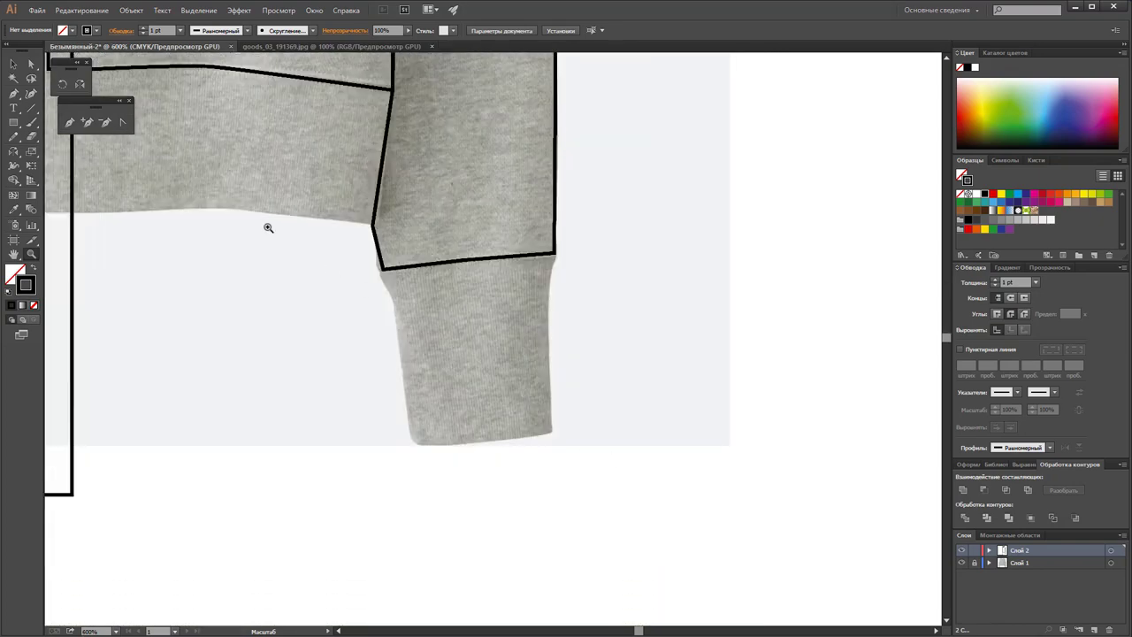
Step: Trace the cuff as a closed pen outline with a curved bottom-left corner
click(70, 120)
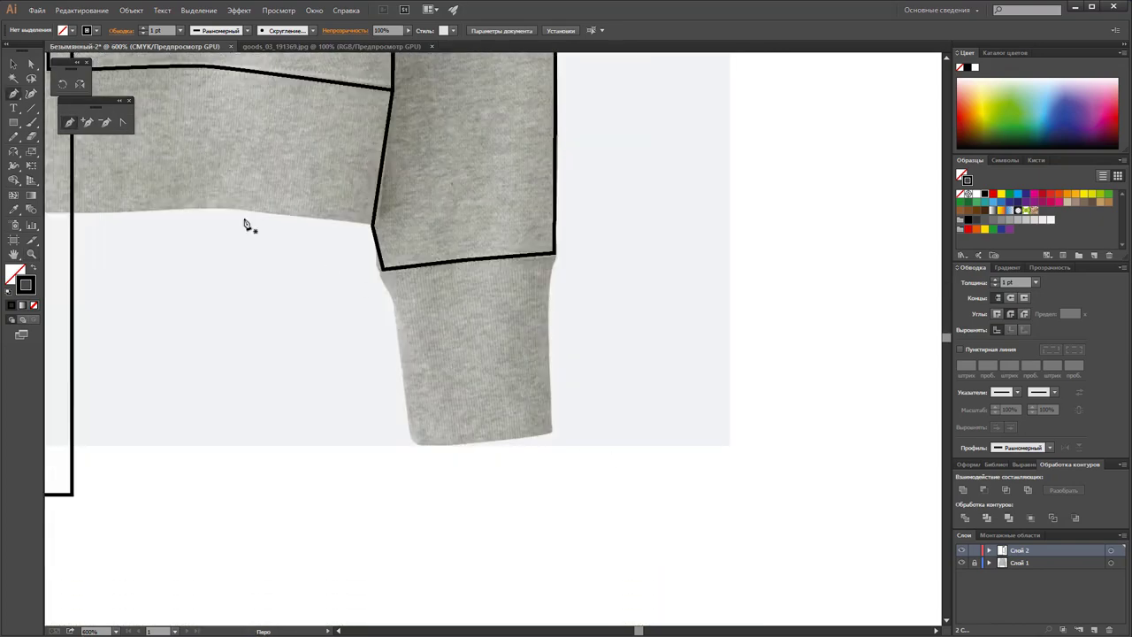
click(383, 266)
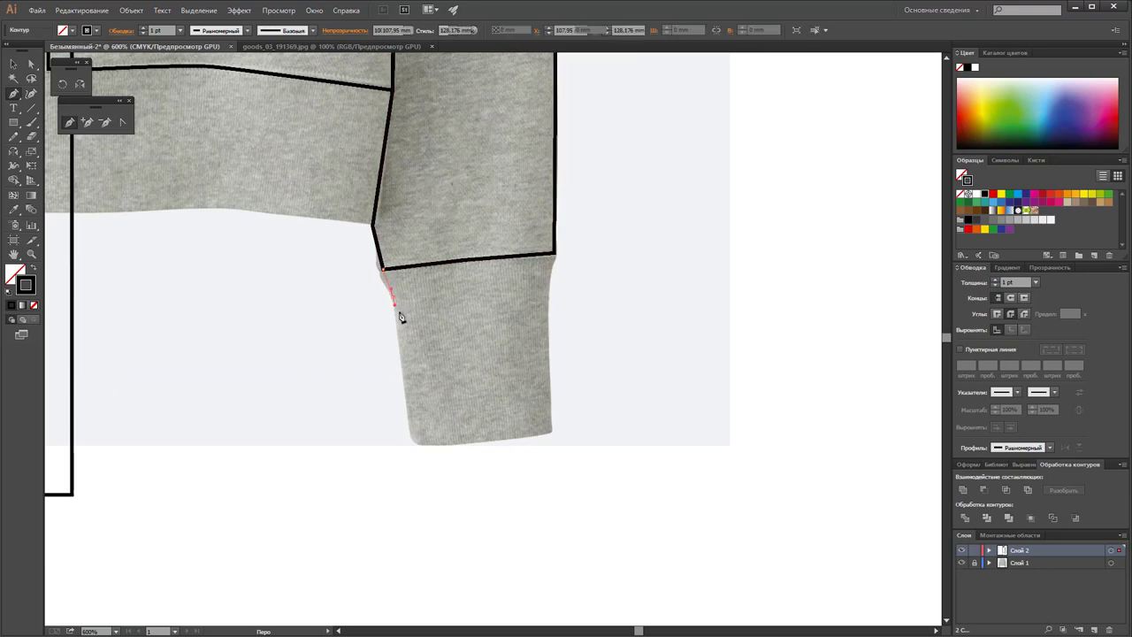
click(409, 435)
drag(419, 450, 424, 450)
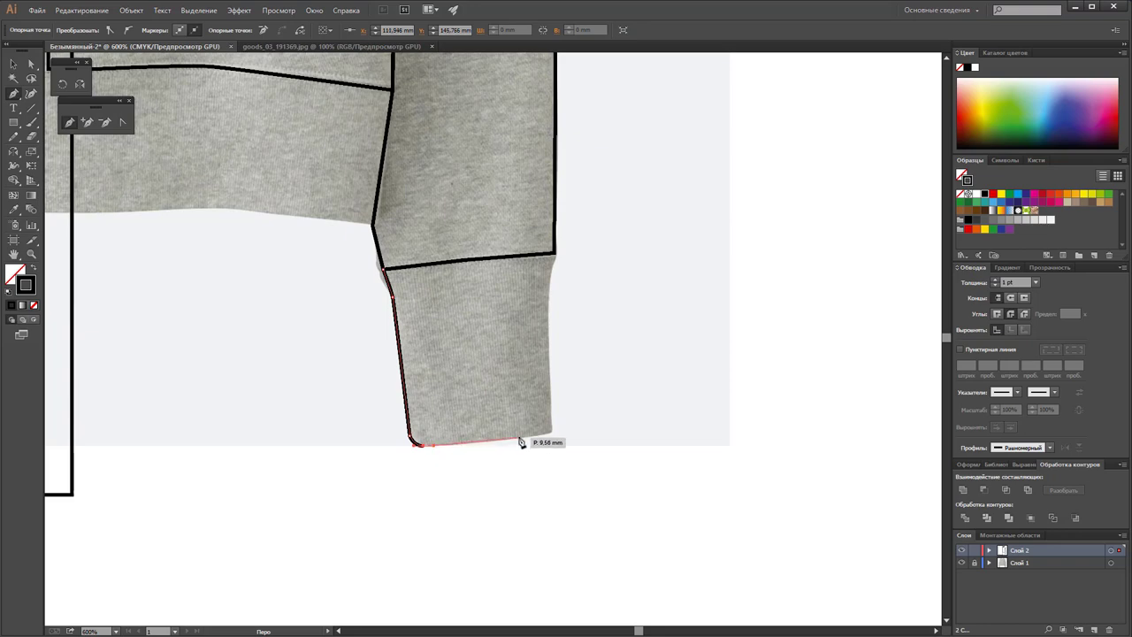
click(551, 433)
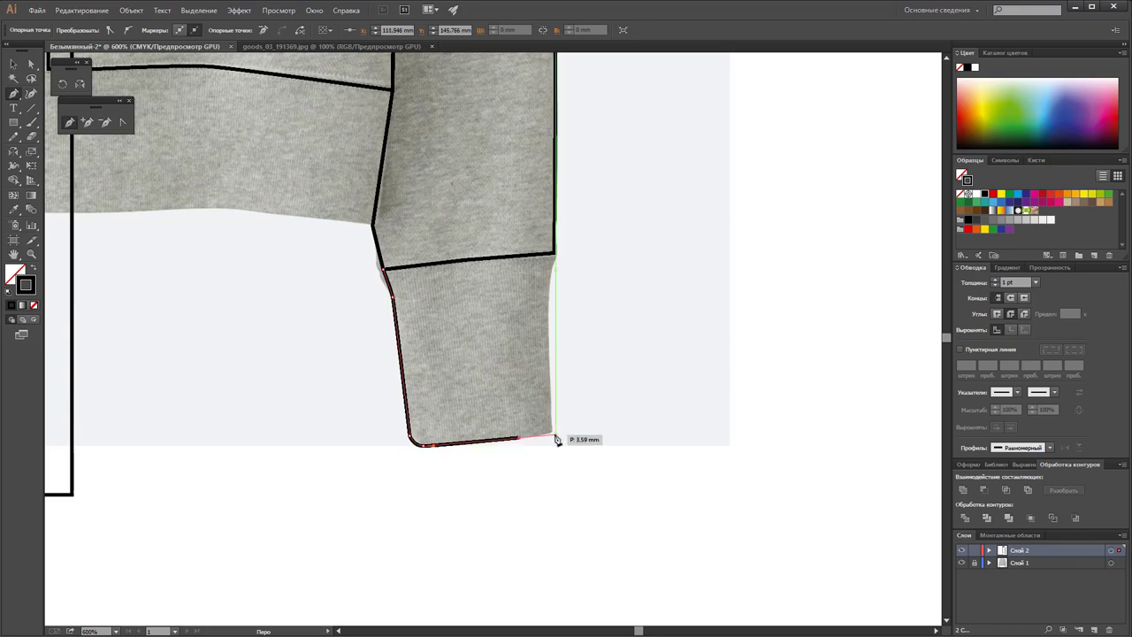
click(549, 350)
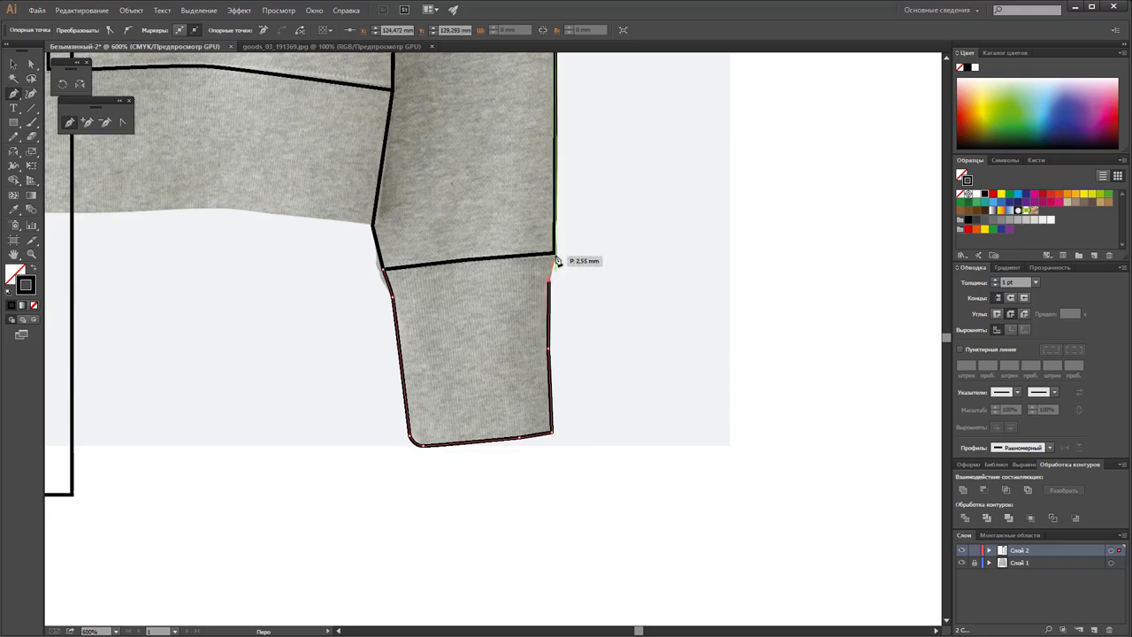
click(554, 256)
click(384, 271)
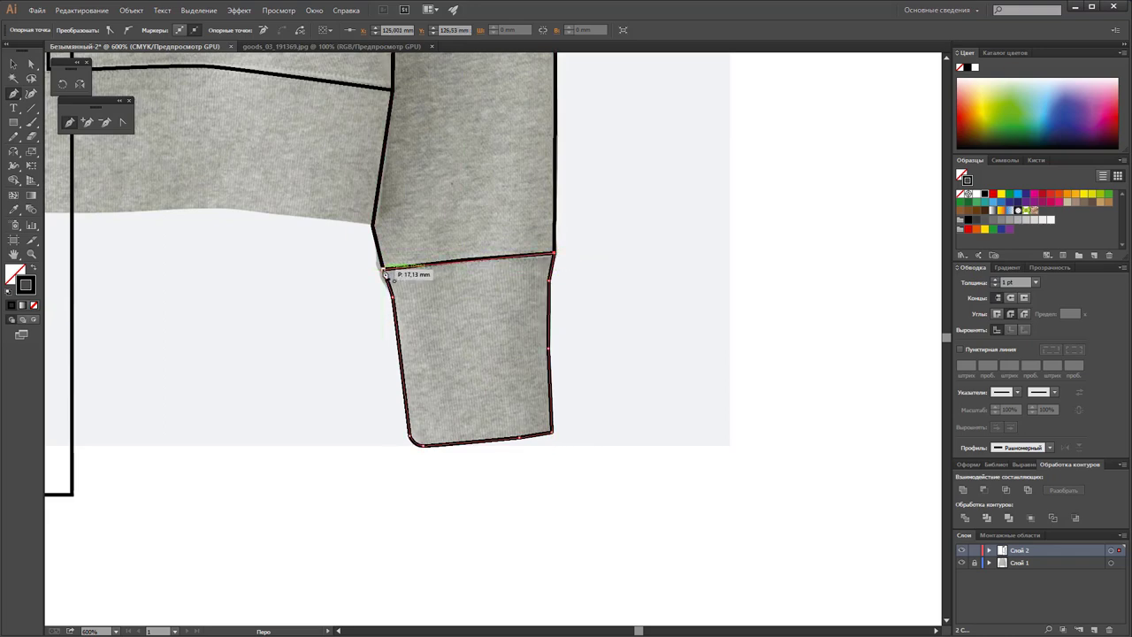
Step: Add hem points to the body outline and draw the closed hem band path to the centre line
scroll(246, 246, up, 2)
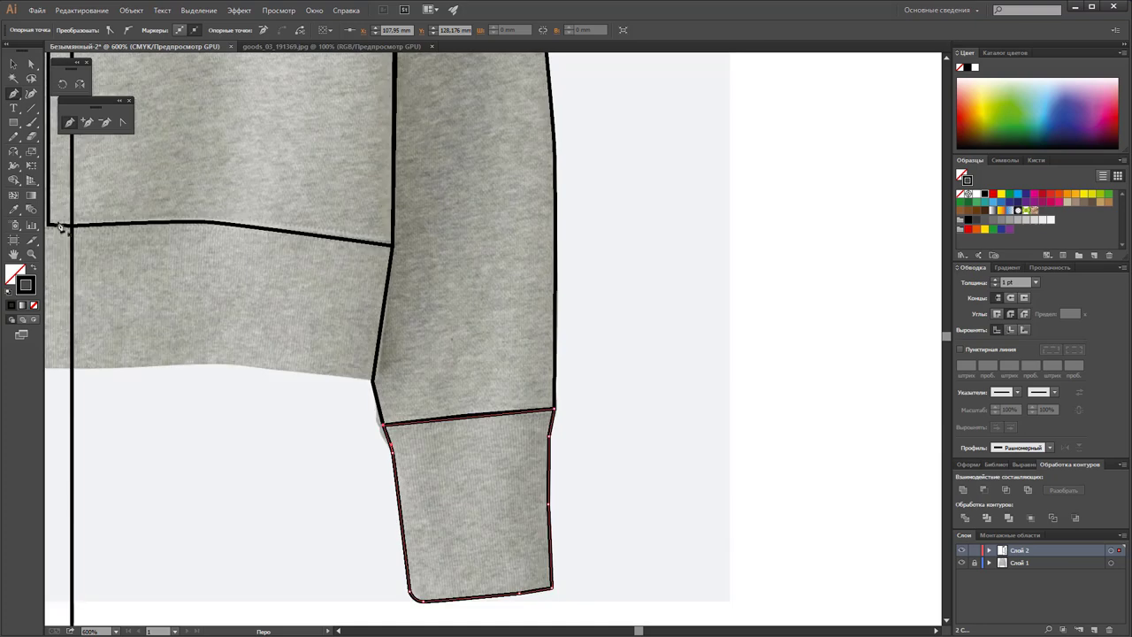
ctrl+click(150, 227)
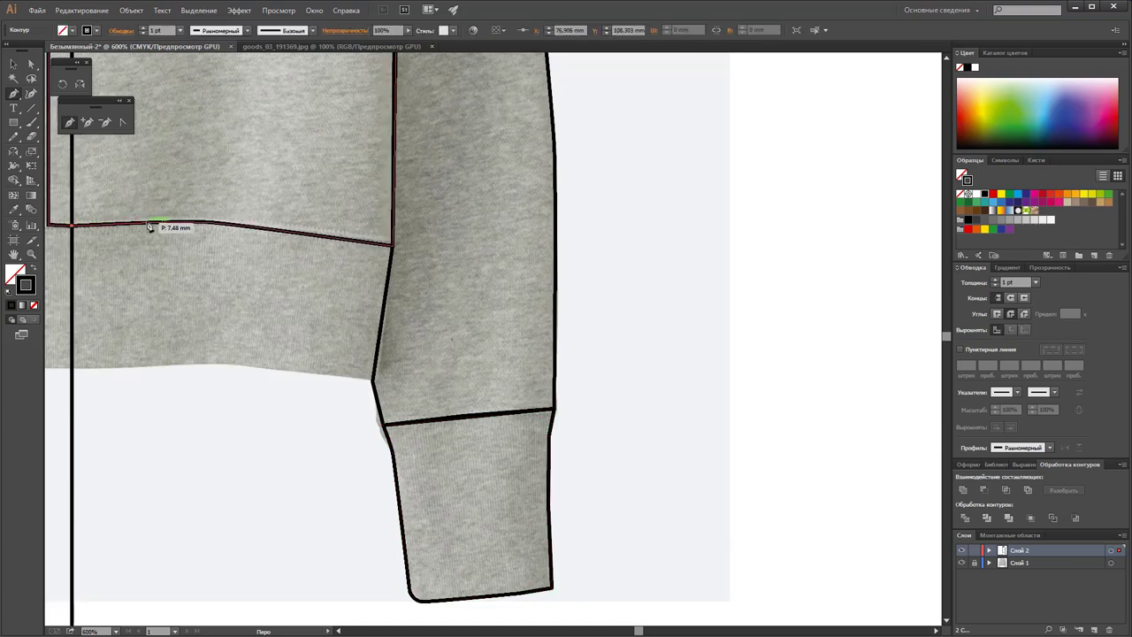
click(148, 223)
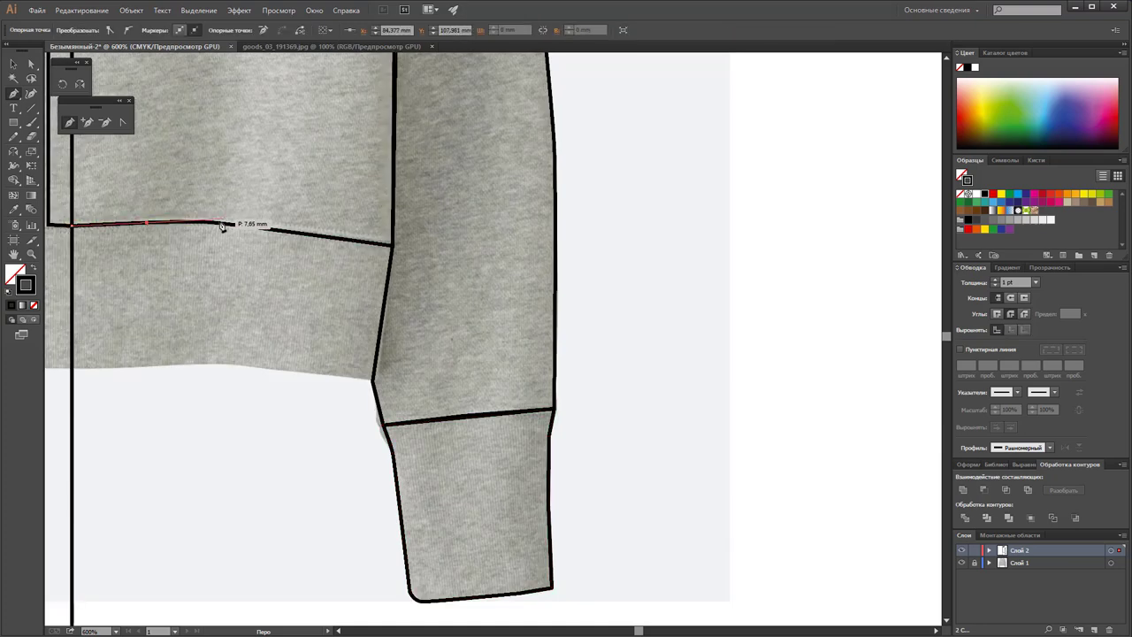
click(307, 235)
ctrl+click(394, 249)
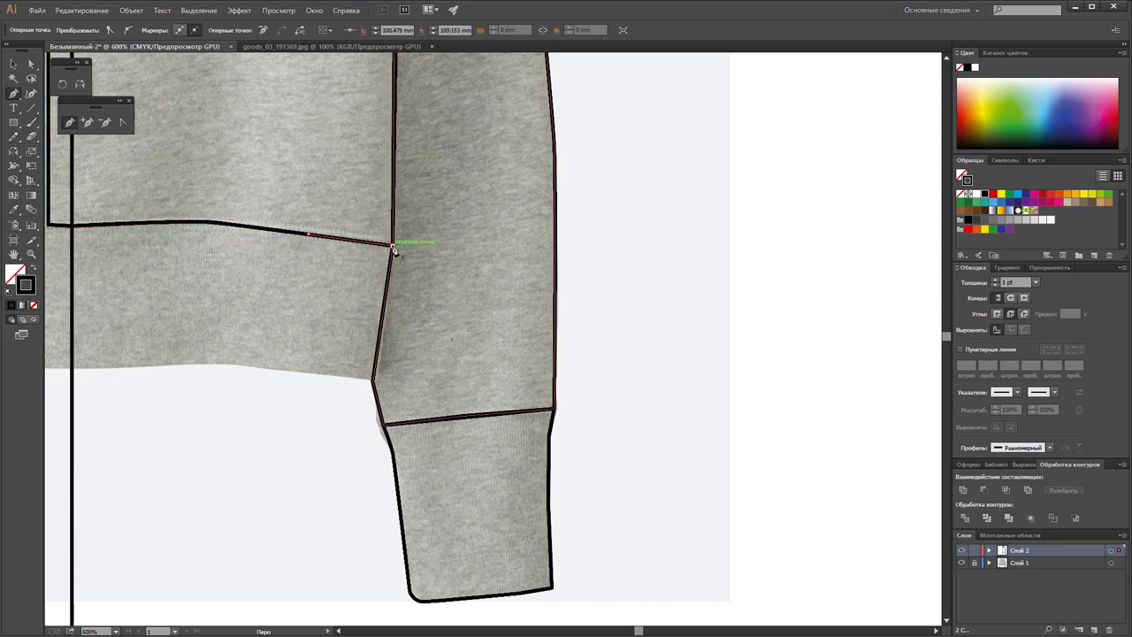
click(373, 380)
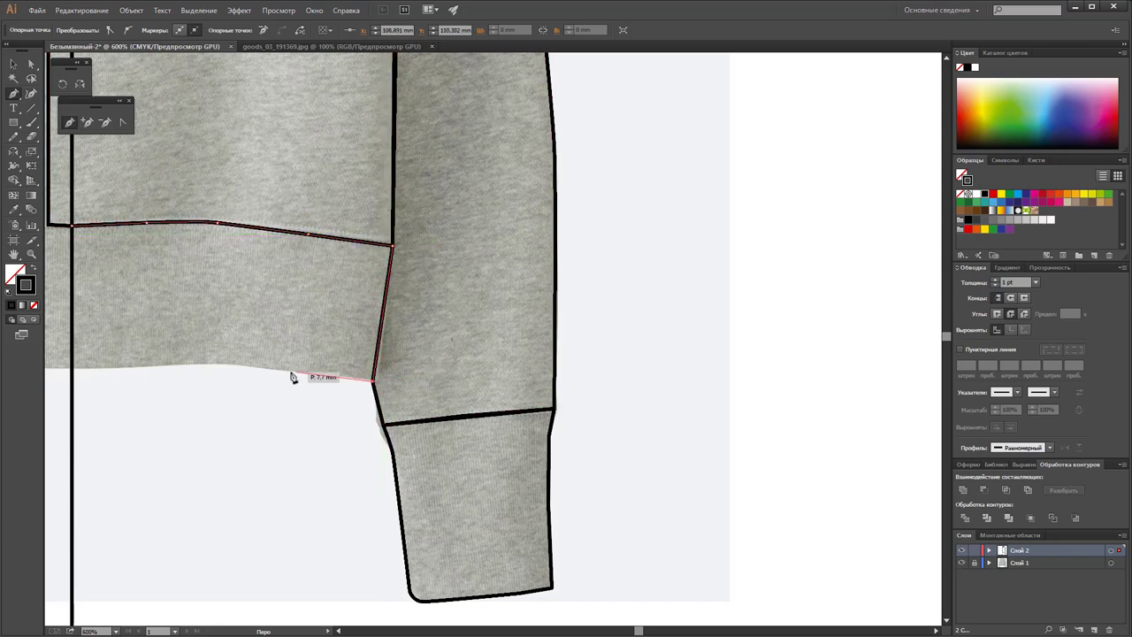
click(245, 366)
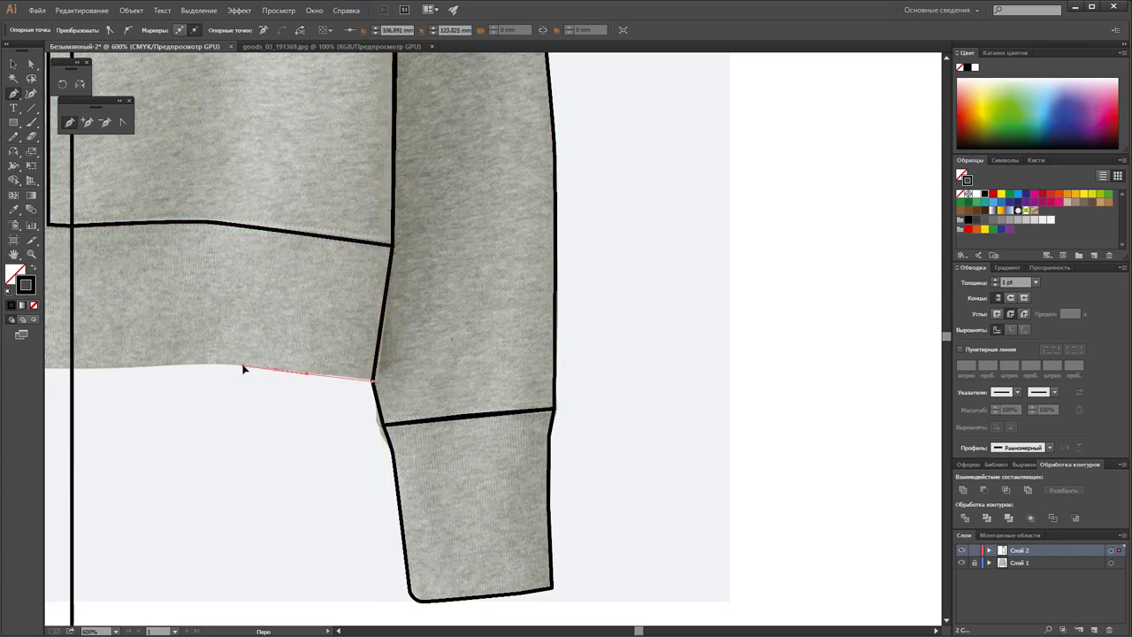
click(183, 364)
click(72, 367)
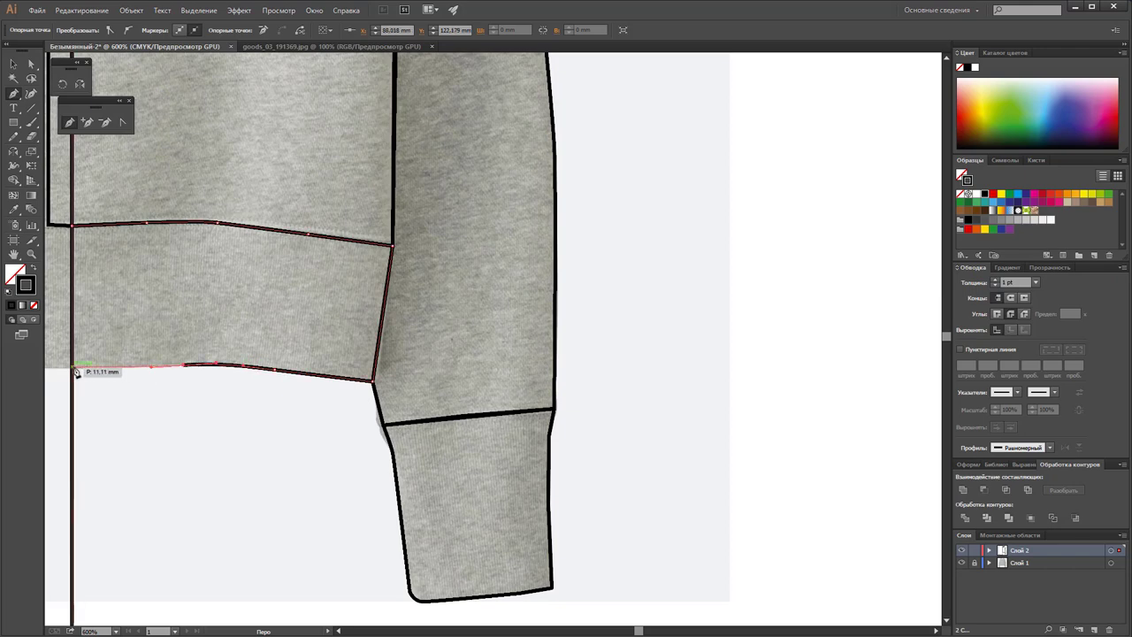
click(73, 227)
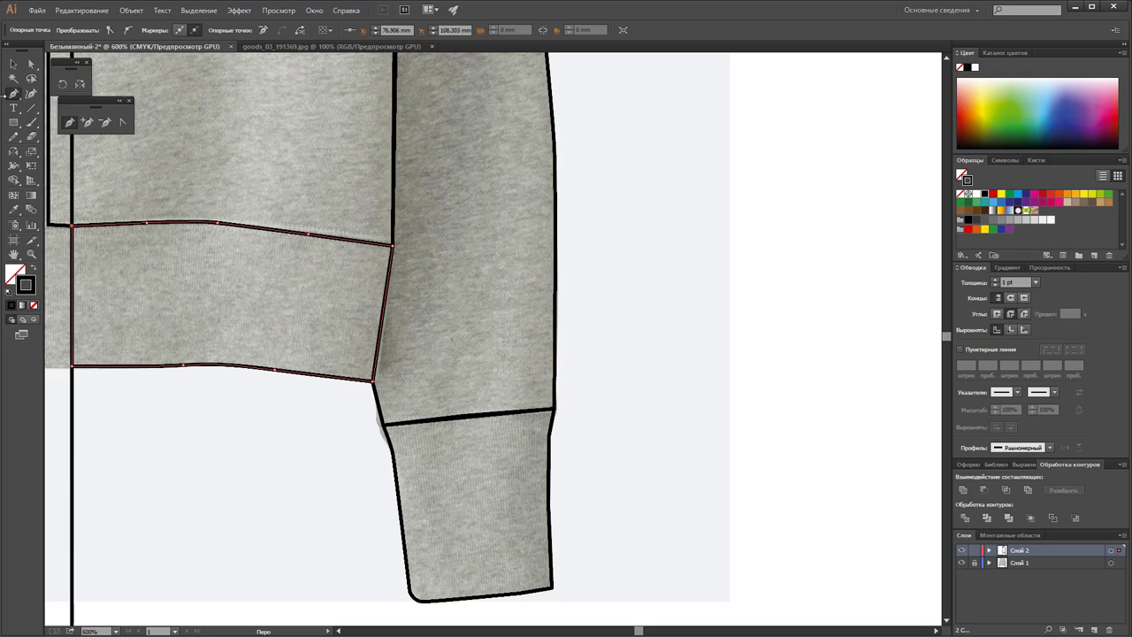
Step: Deselect the hem band and zoom out to see the whole sleeve
click(13, 63)
click(273, 437)
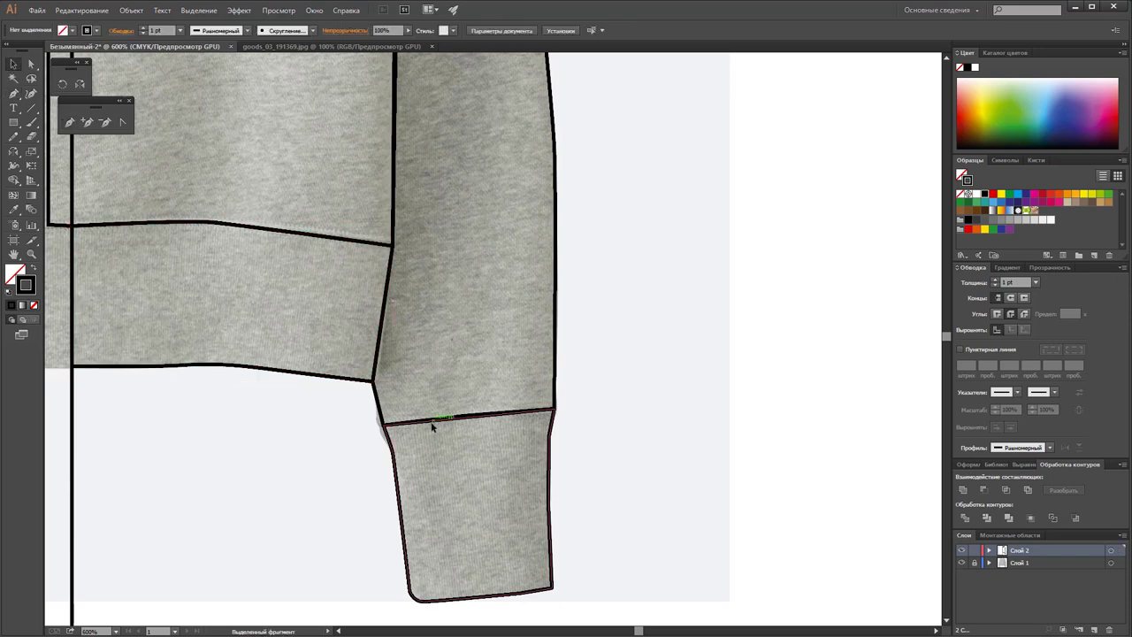
key(z)
alt+click(392, 292)
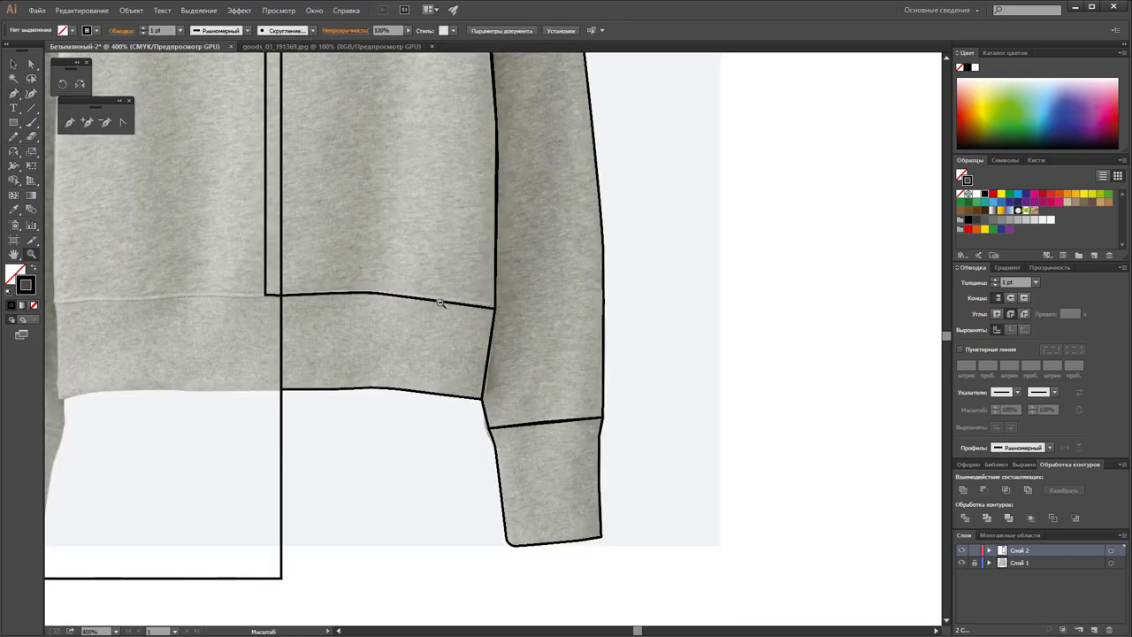
alt+click(521, 310)
scroll(522, 309, up, 3)
scroll(522, 310, up, 4)
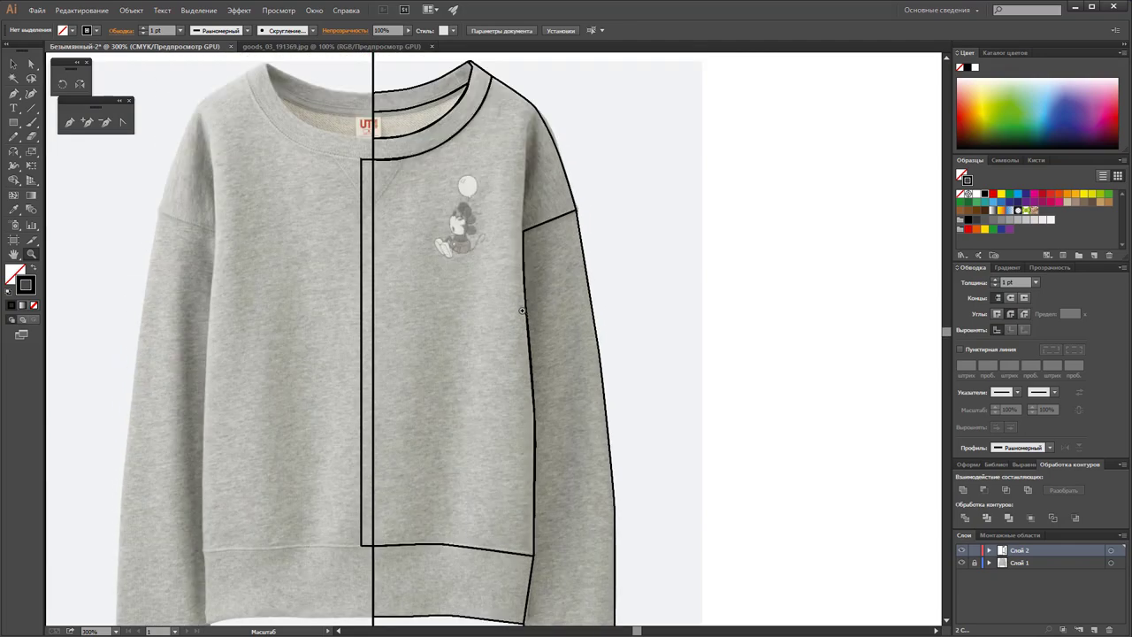
Step: Select the right body outline together with the left guide rectangle
alt+click(521, 310)
scroll(516, 354, down, 2)
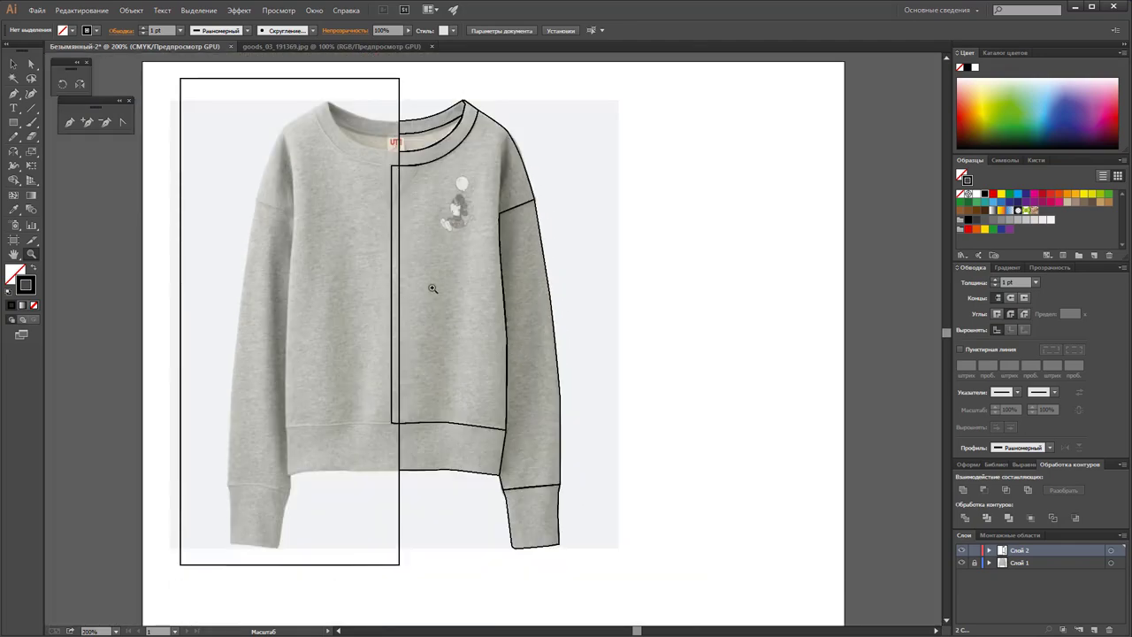
click(14, 66)
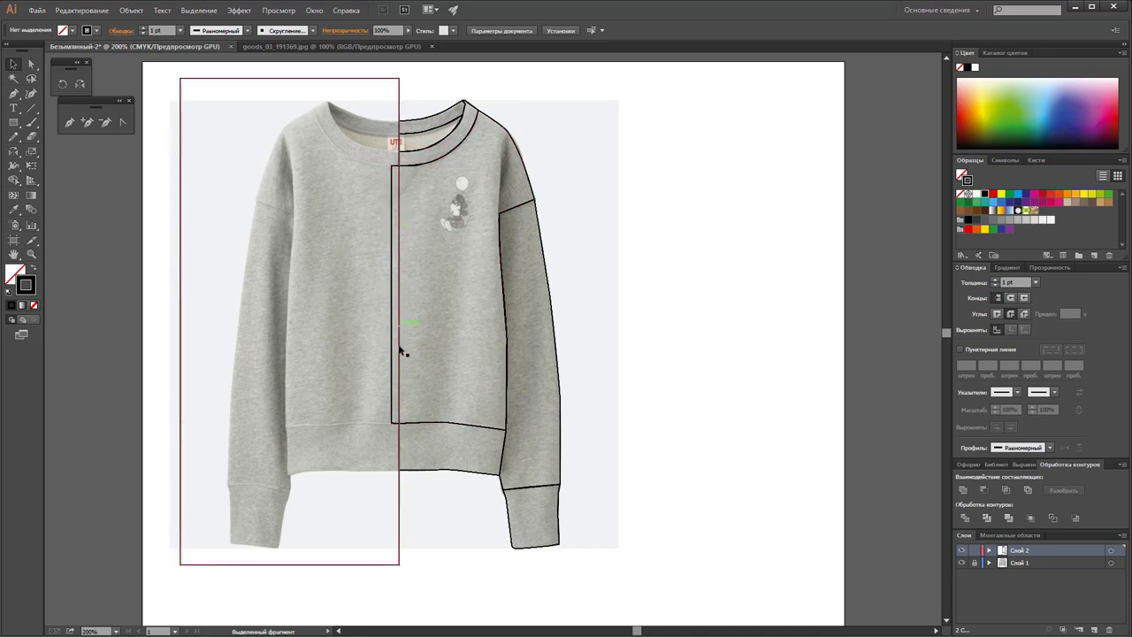
click(393, 396)
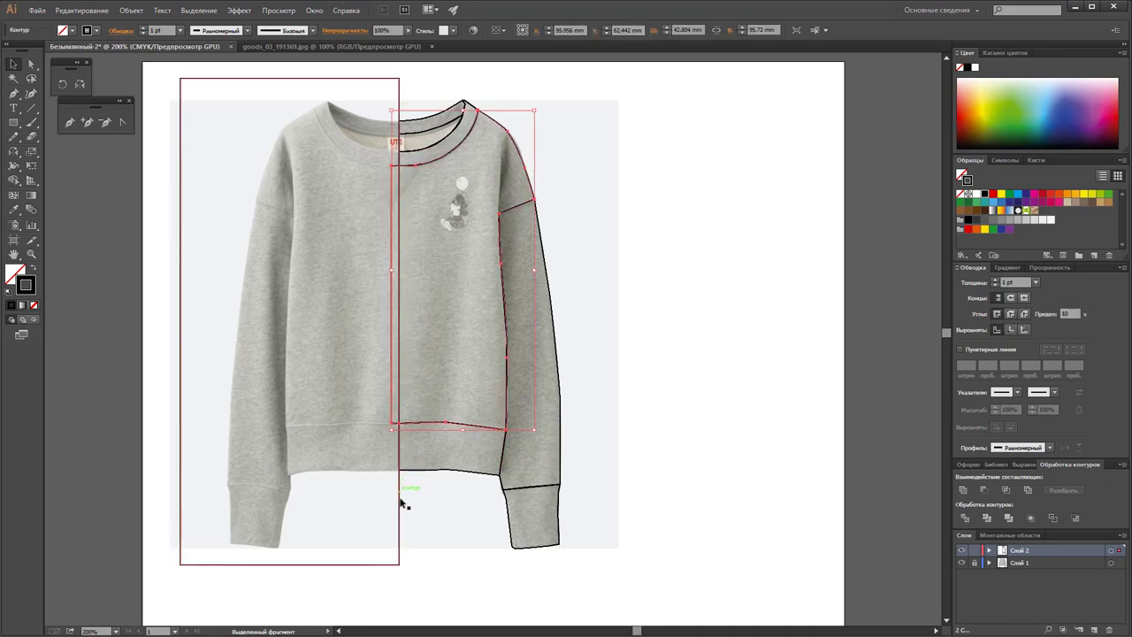
click(680, 415)
click(516, 161)
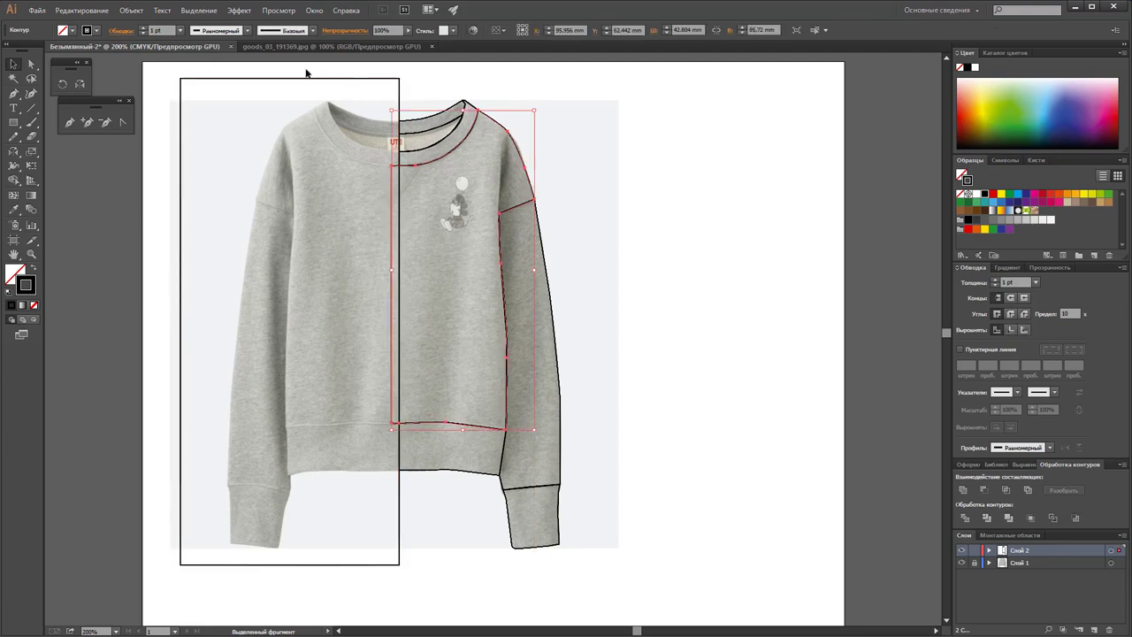
shift+click(328, 85)
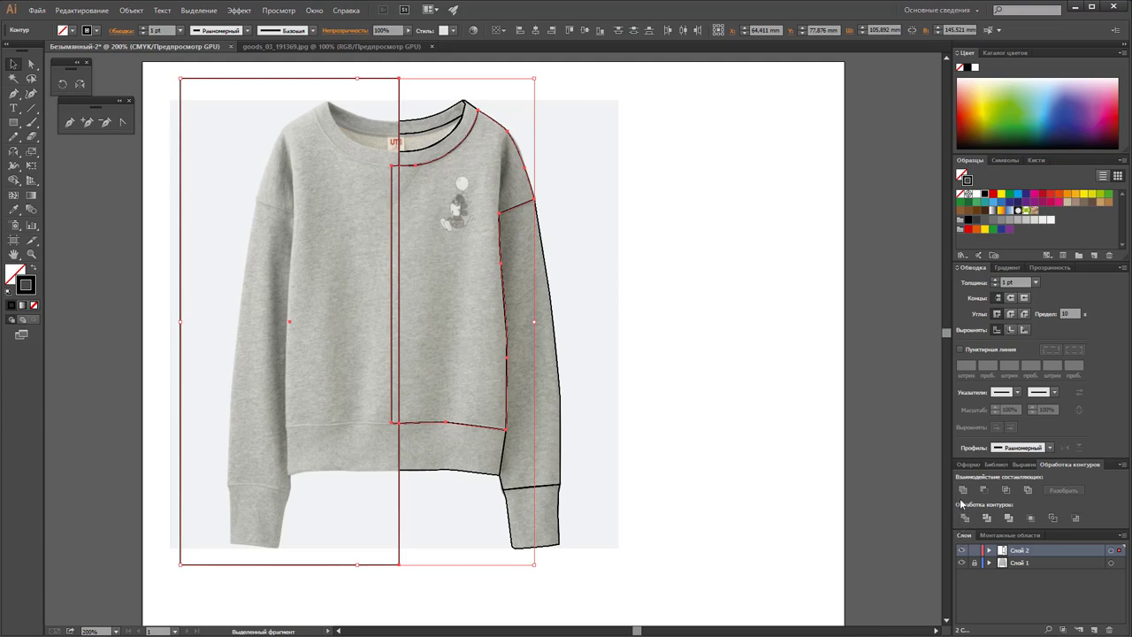
click(764, 390)
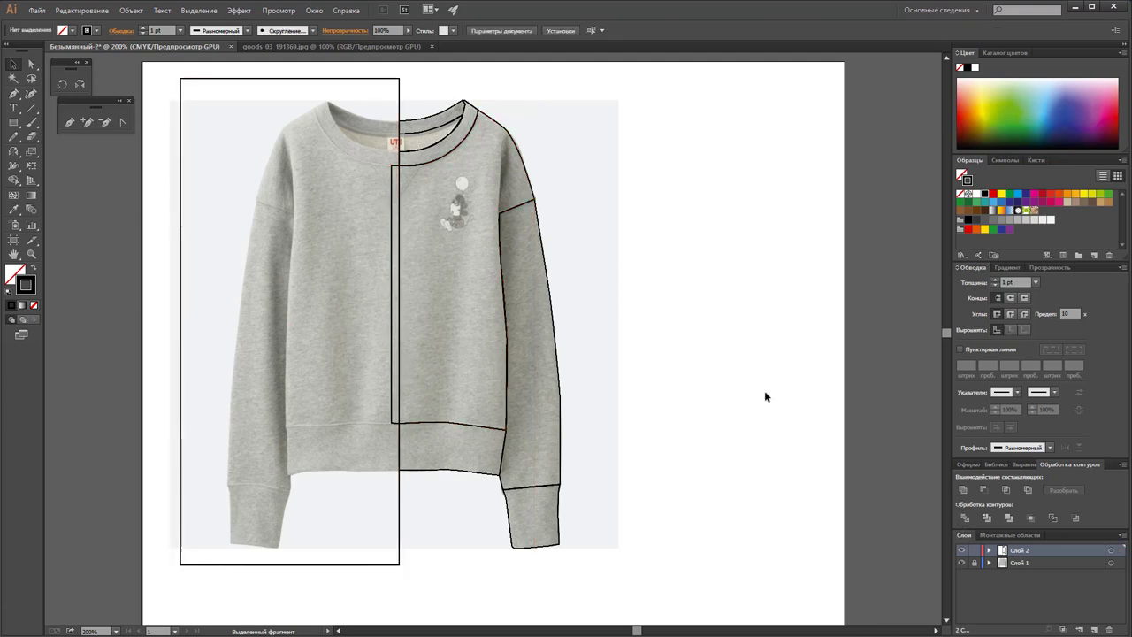
click(527, 173)
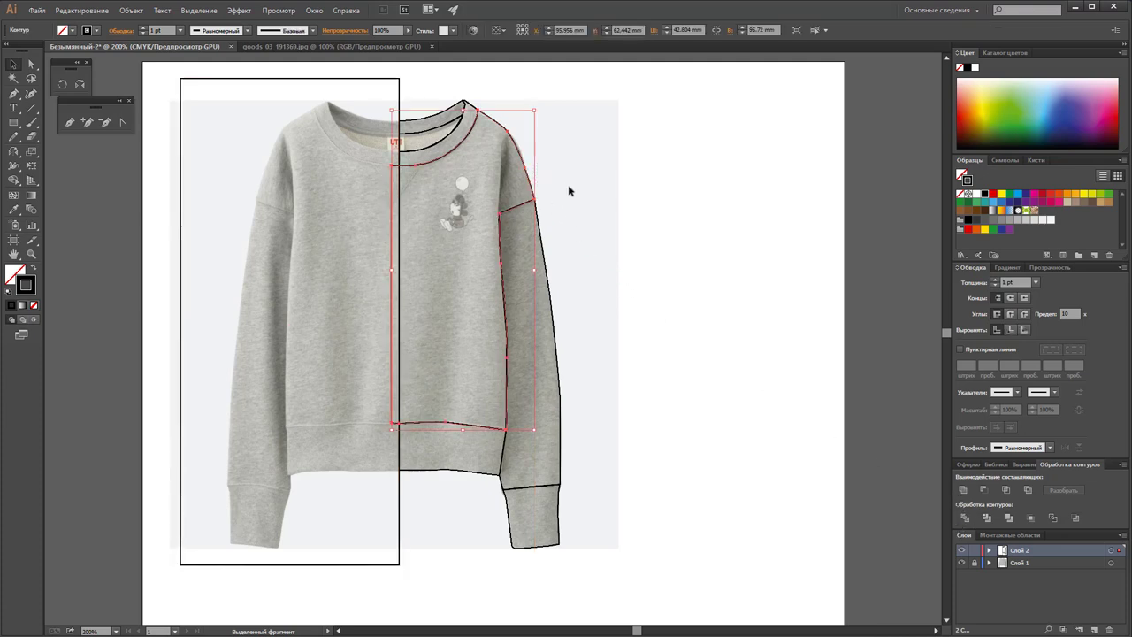
shift+click(396, 79)
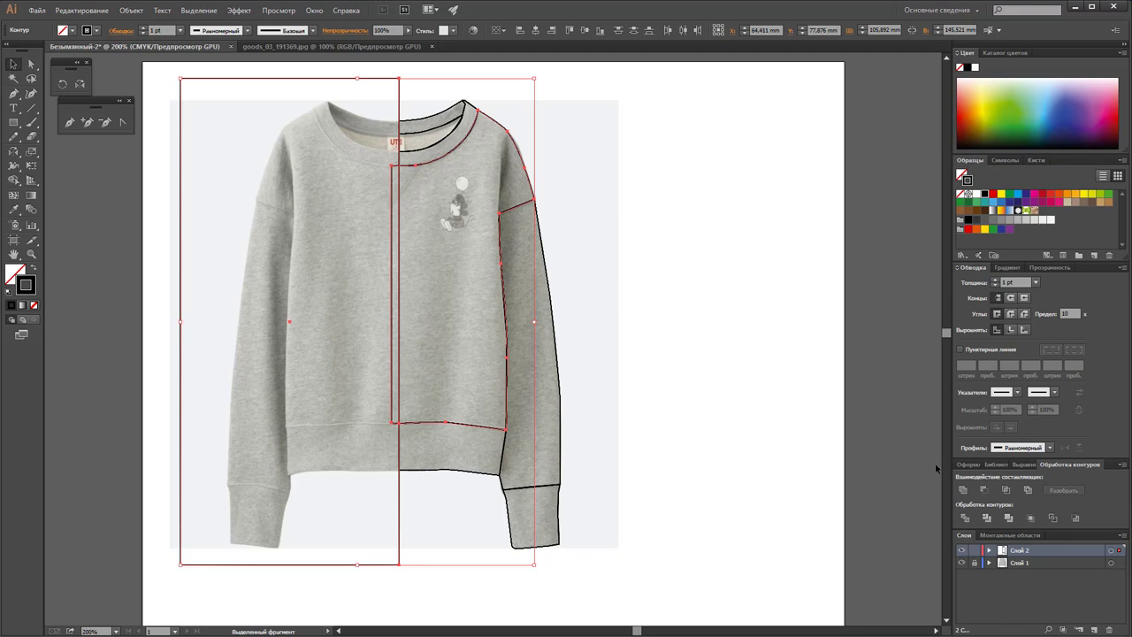
Step: Pathfinder Divide the shapes, ungroup them, and delete the pieces left of the centre line
click(962, 520)
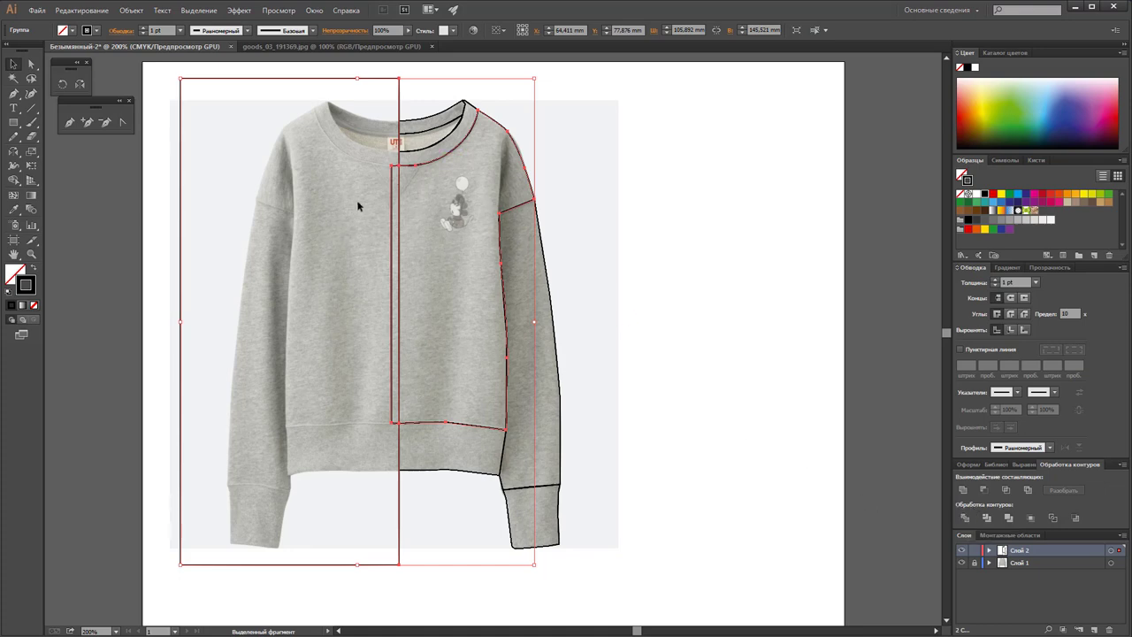
right_click(391, 212)
click(429, 285)
click(311, 245)
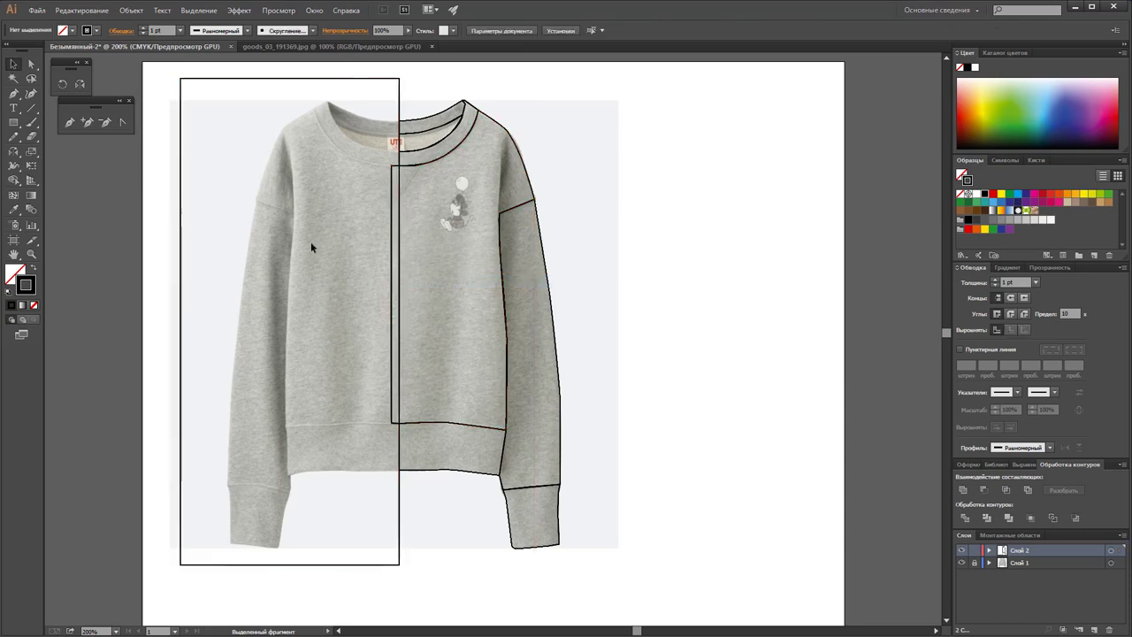
drag(166, 224, 394, 321)
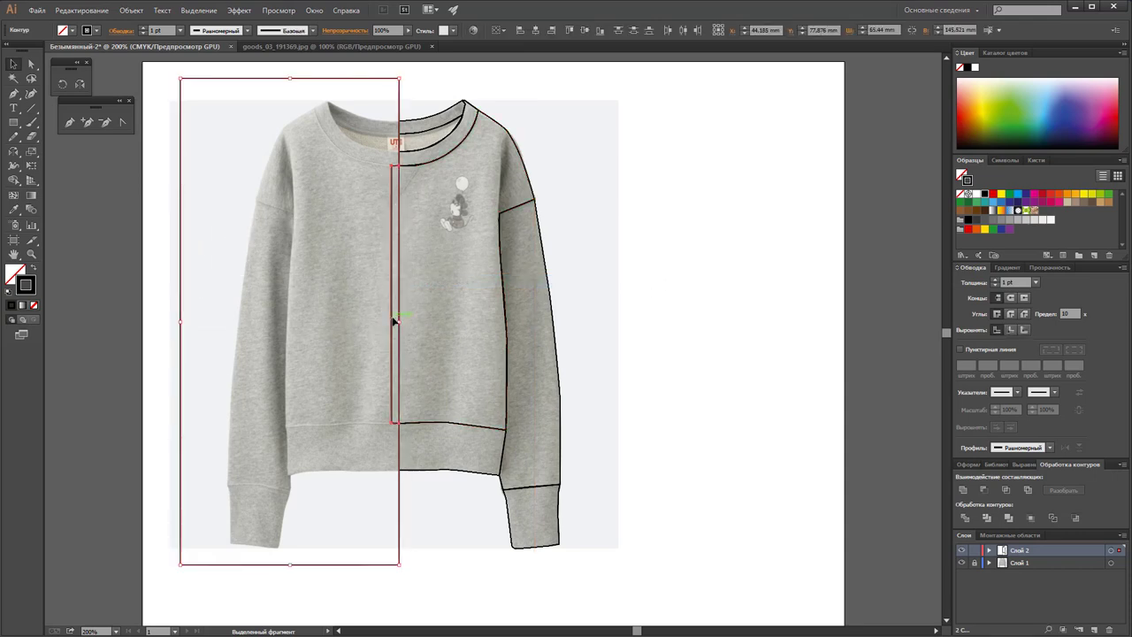
key(Delete)
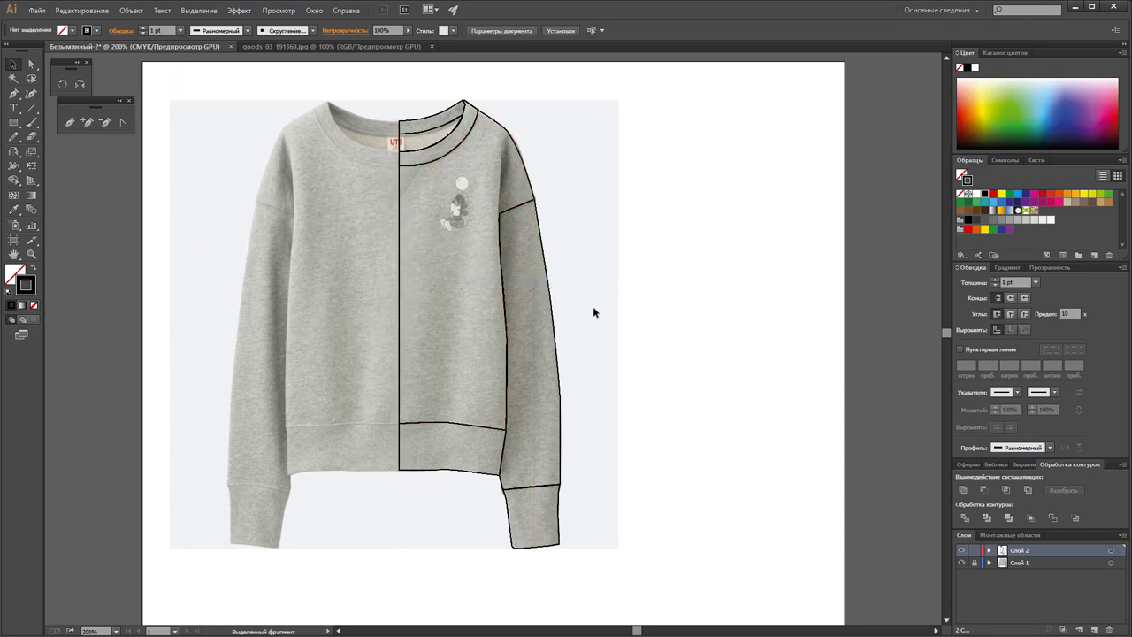
Step: Reflect a copy of the right sweatshirt half across the centre line to form the left half
drag(607, 566, 371, 98)
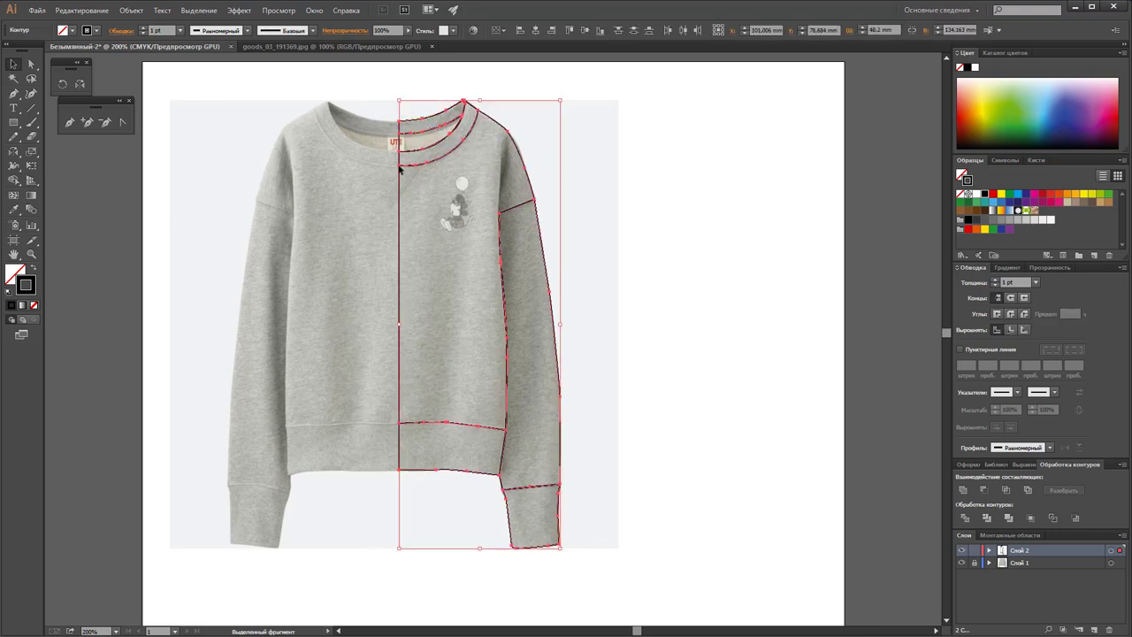
click(80, 84)
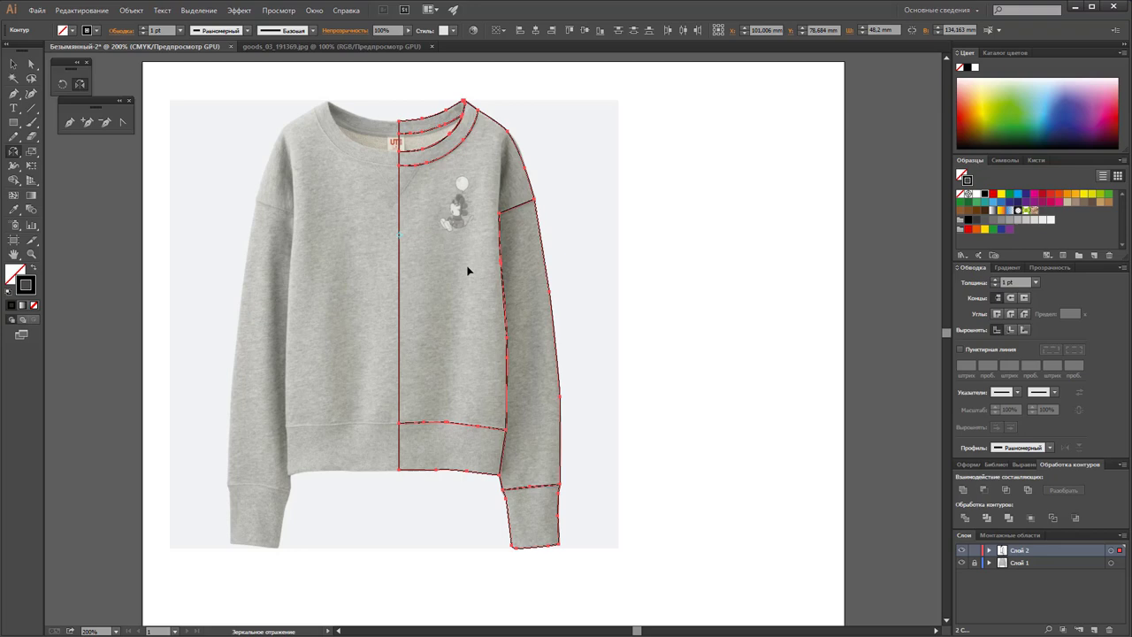
mouse_move(470, 274)
mouse_down()
mouse_move(371, 270)
mouse_move(351, 232)
mouse_move(358, 256)
mouse_up()
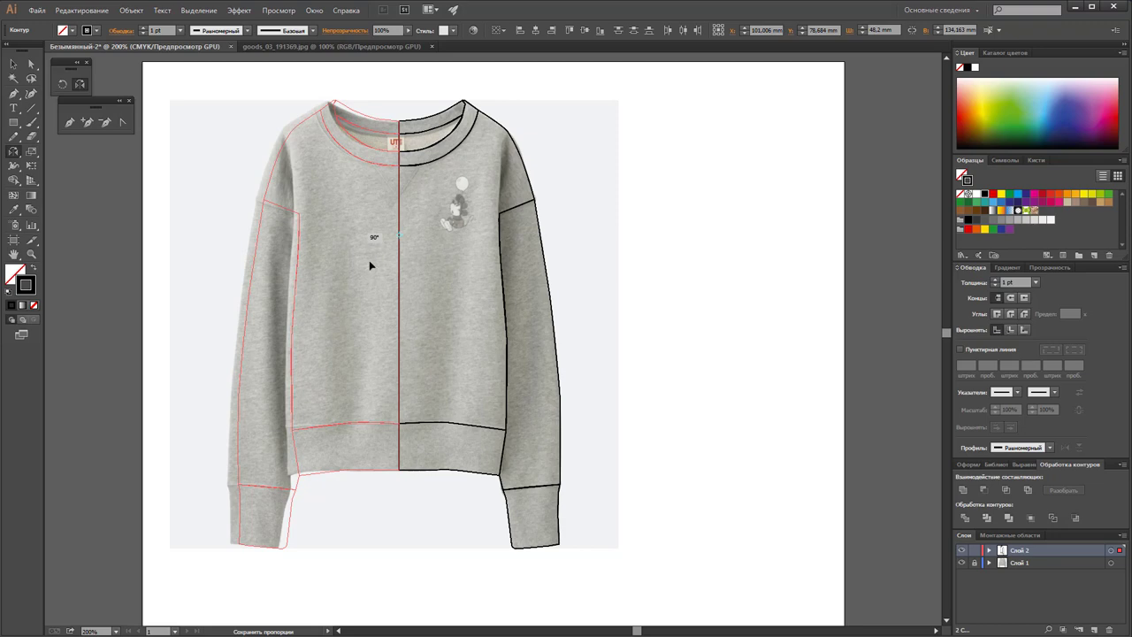
key(alt)
drag(371, 265, 372, 266)
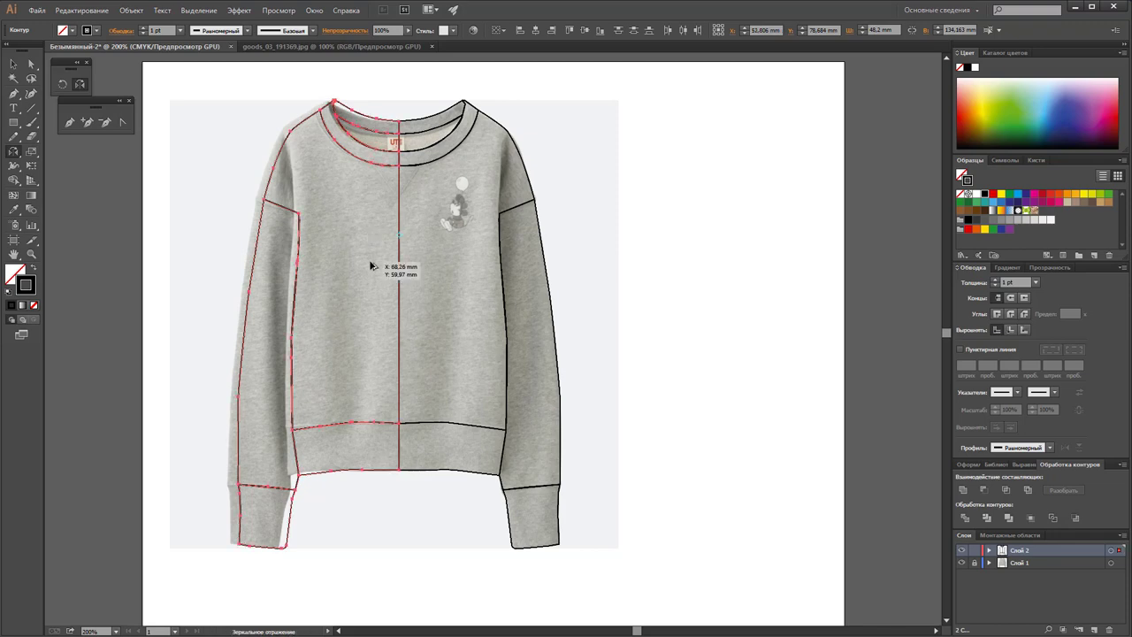
click(14, 64)
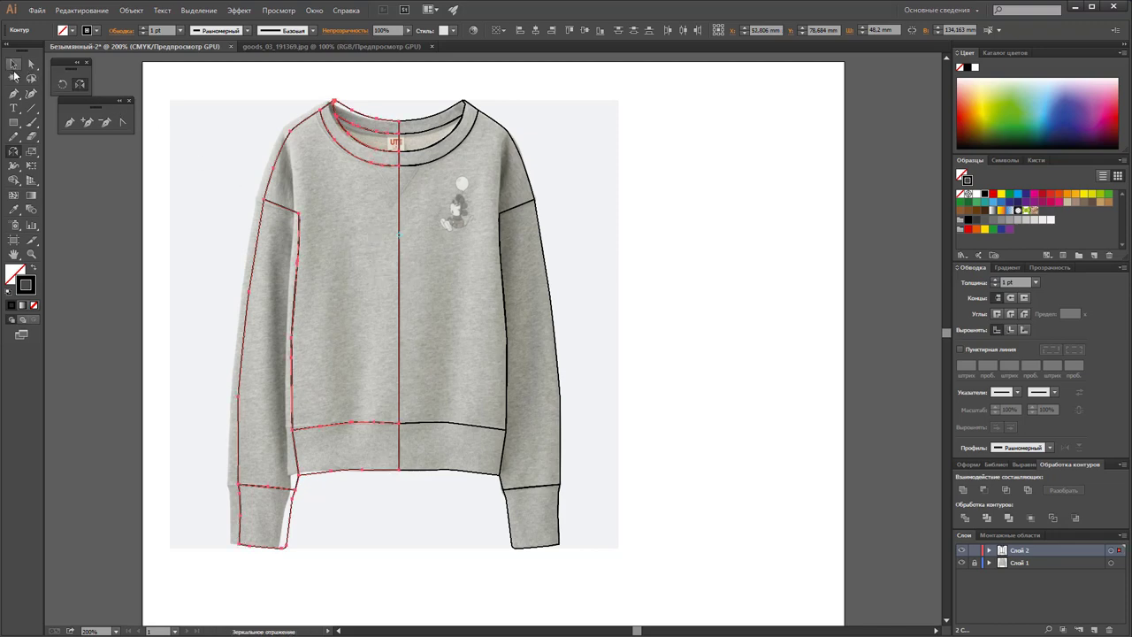
click(174, 259)
Step: Unite the two waistband halves, then unite the two body halves into single shapes
drag(433, 505, 385, 464)
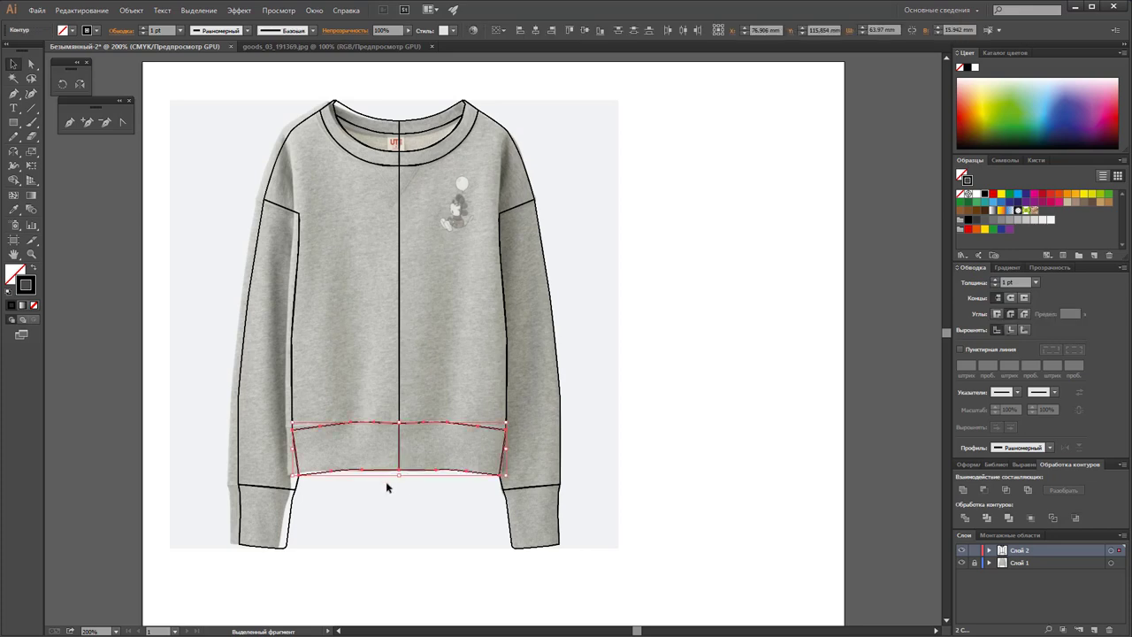
click(963, 491)
click(700, 436)
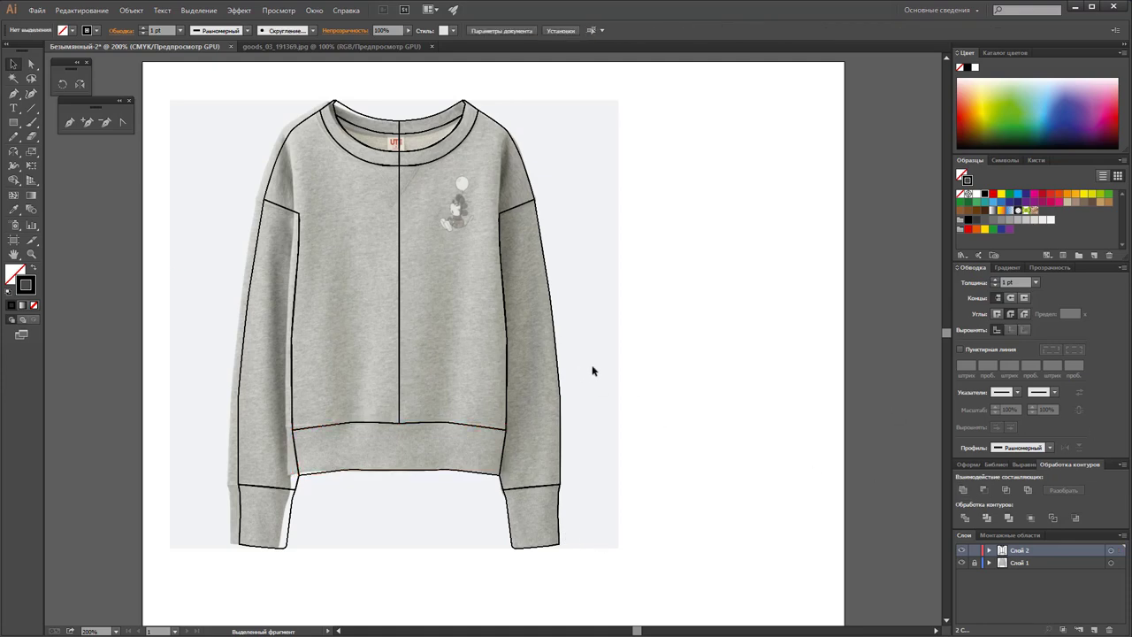
click(507, 161)
shift+click(302, 142)
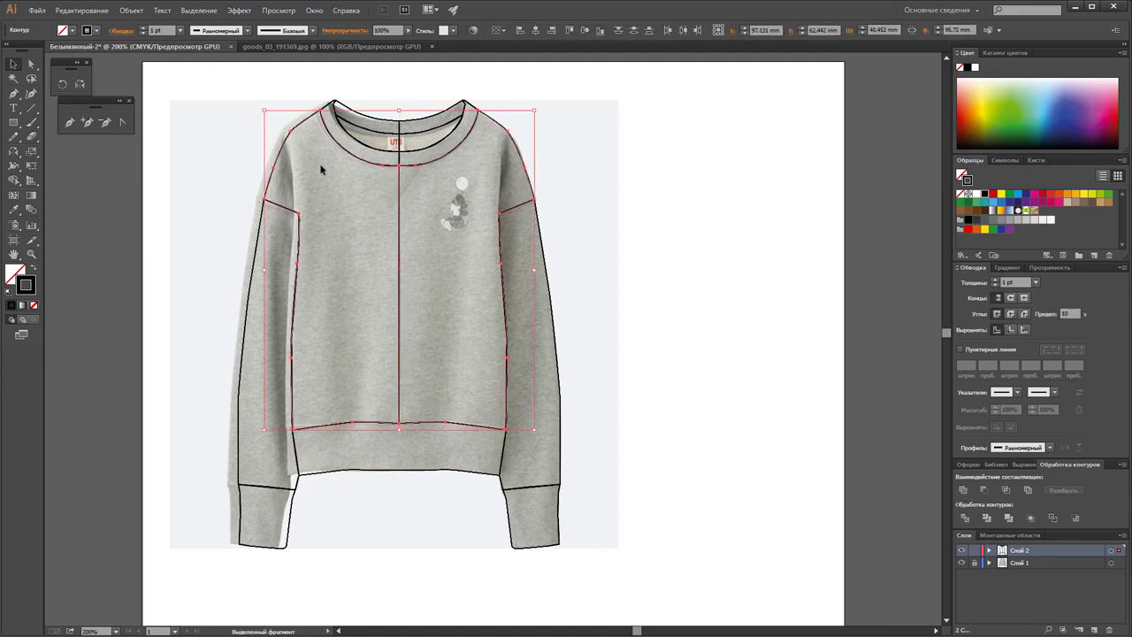
click(964, 518)
click(745, 366)
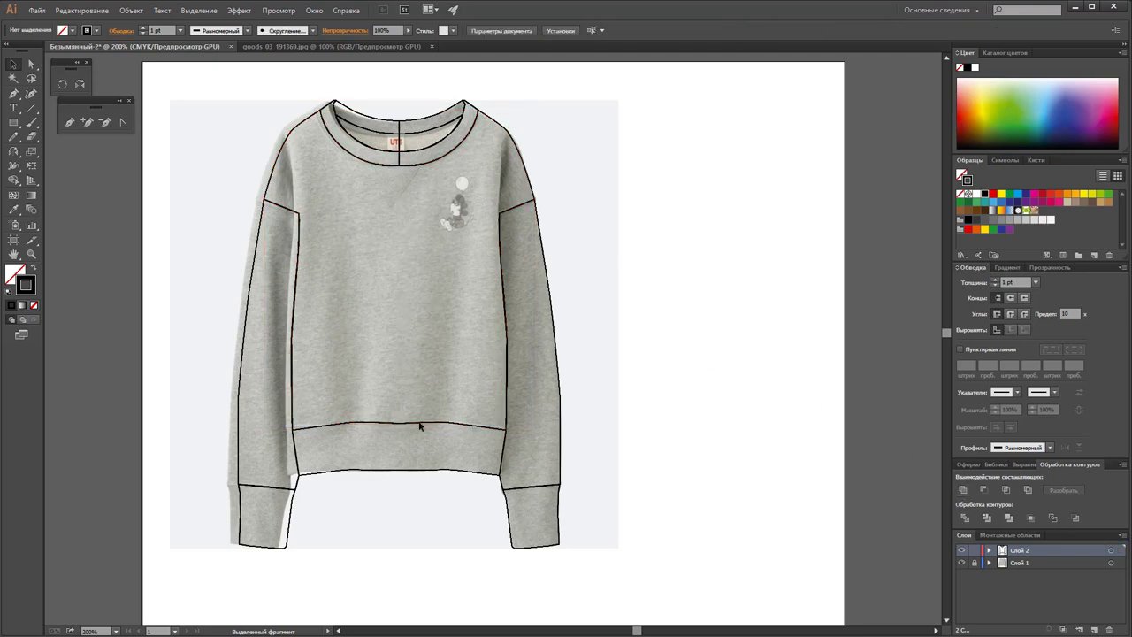
click(31, 254)
Step: Merge the two inner collar halves, then the two outer collar halves, into single shapes
click(415, 168)
click(477, 330)
click(473, 296)
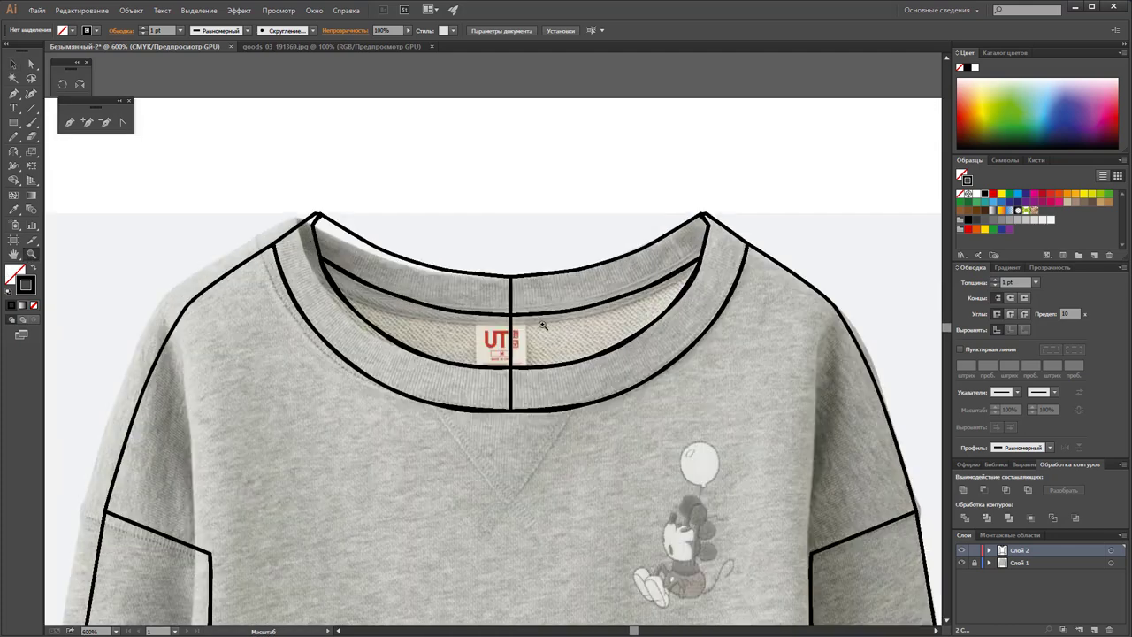
click(585, 328)
click(13, 63)
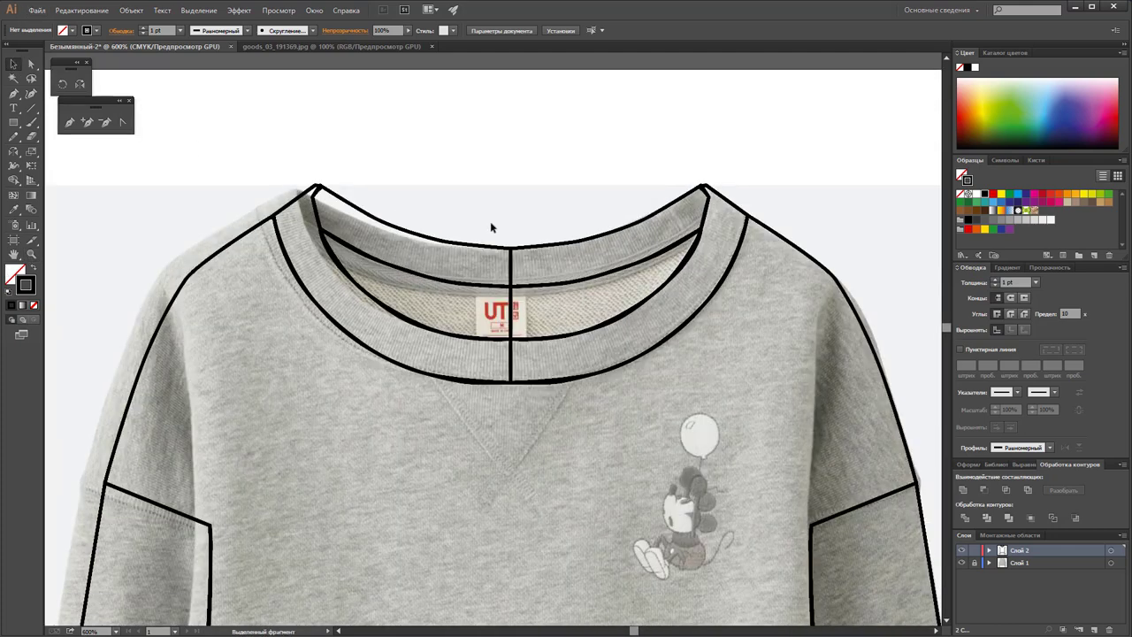
click(477, 248)
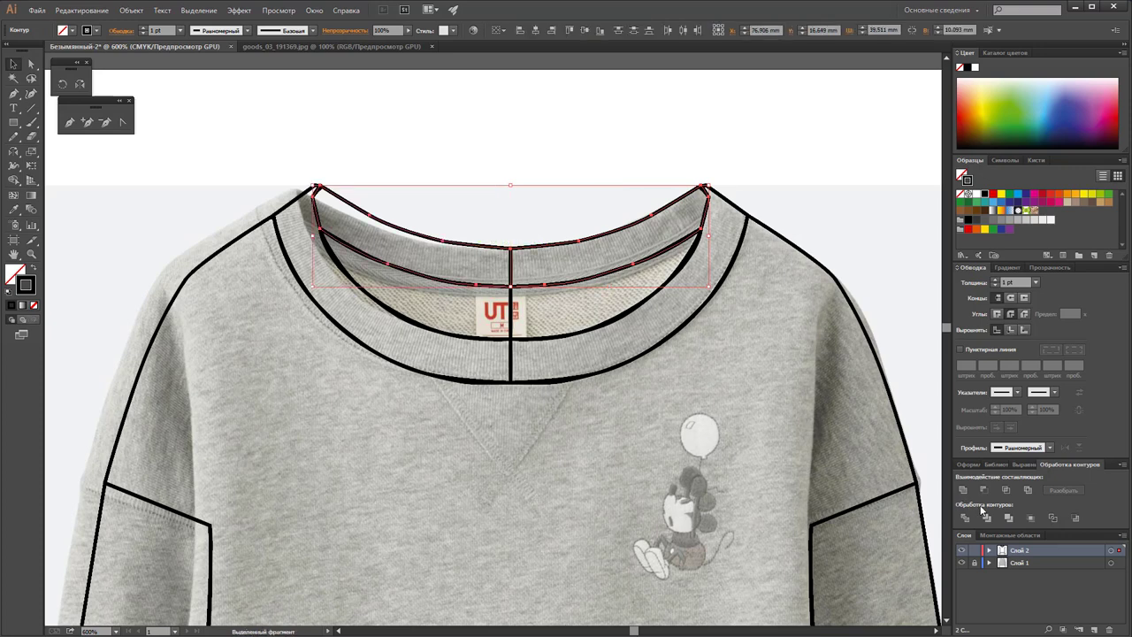
click(505, 327)
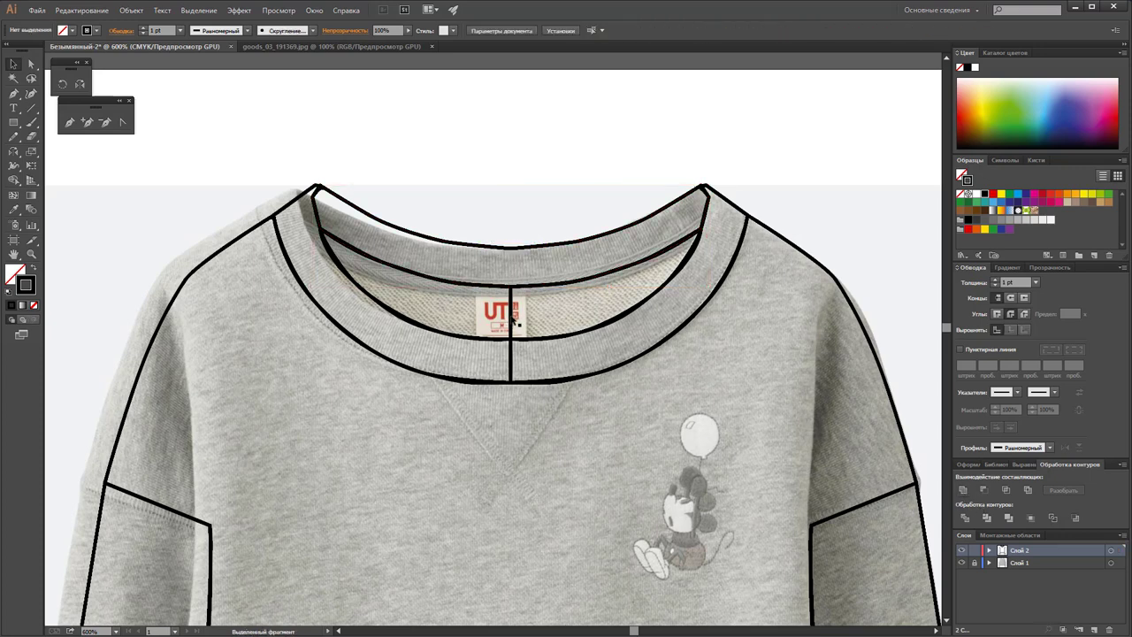
shift+click(694, 258)
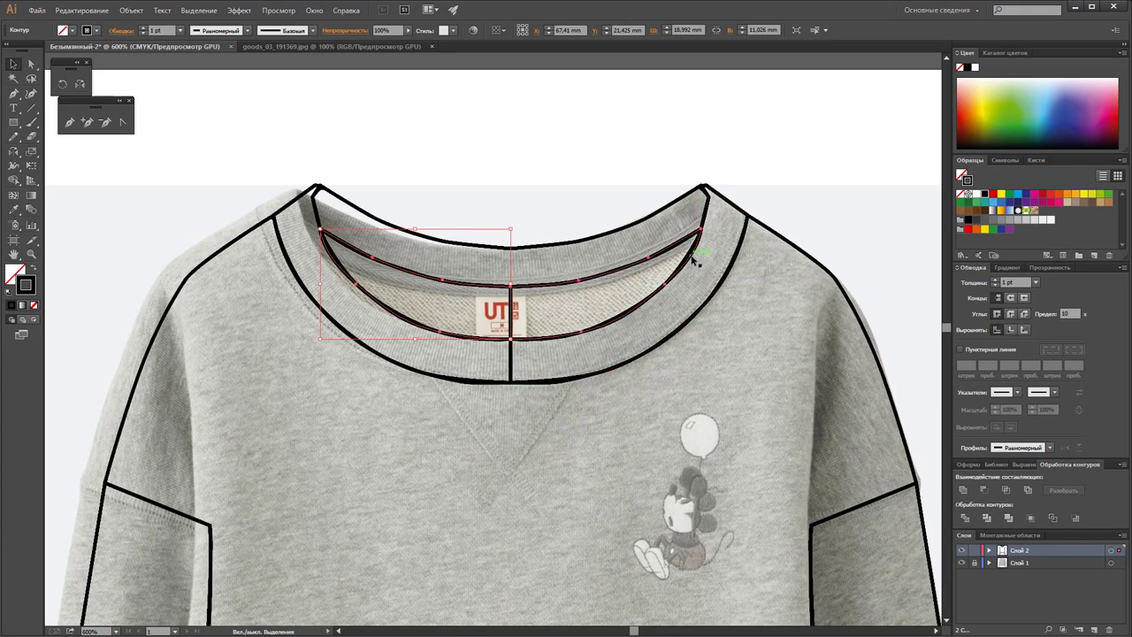
click(965, 491)
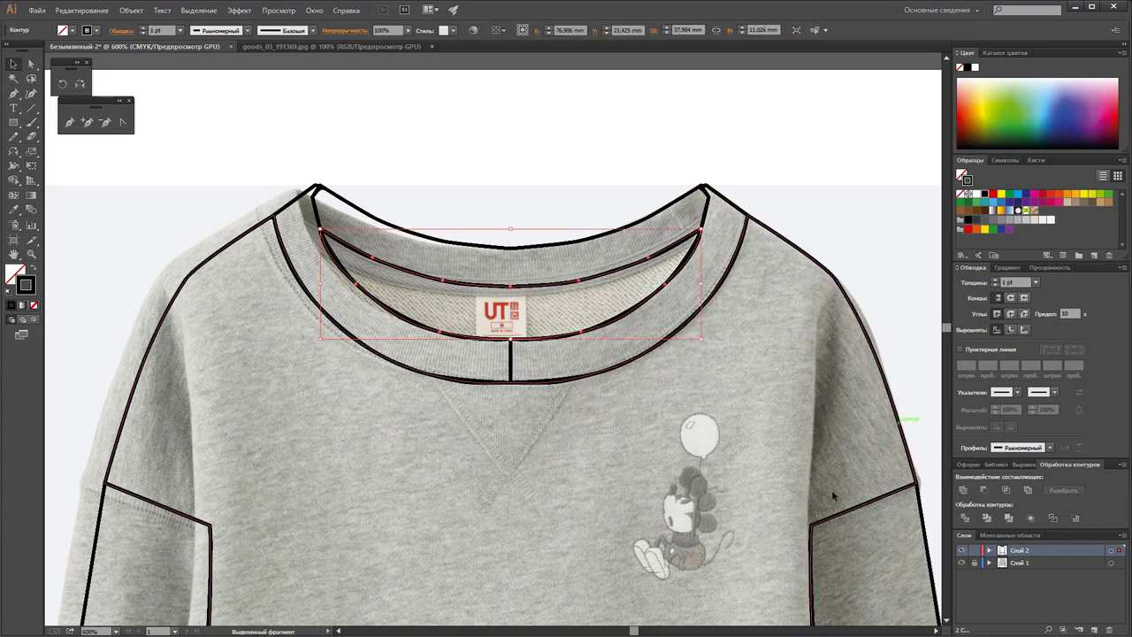
click(535, 382)
shift+click(484, 381)
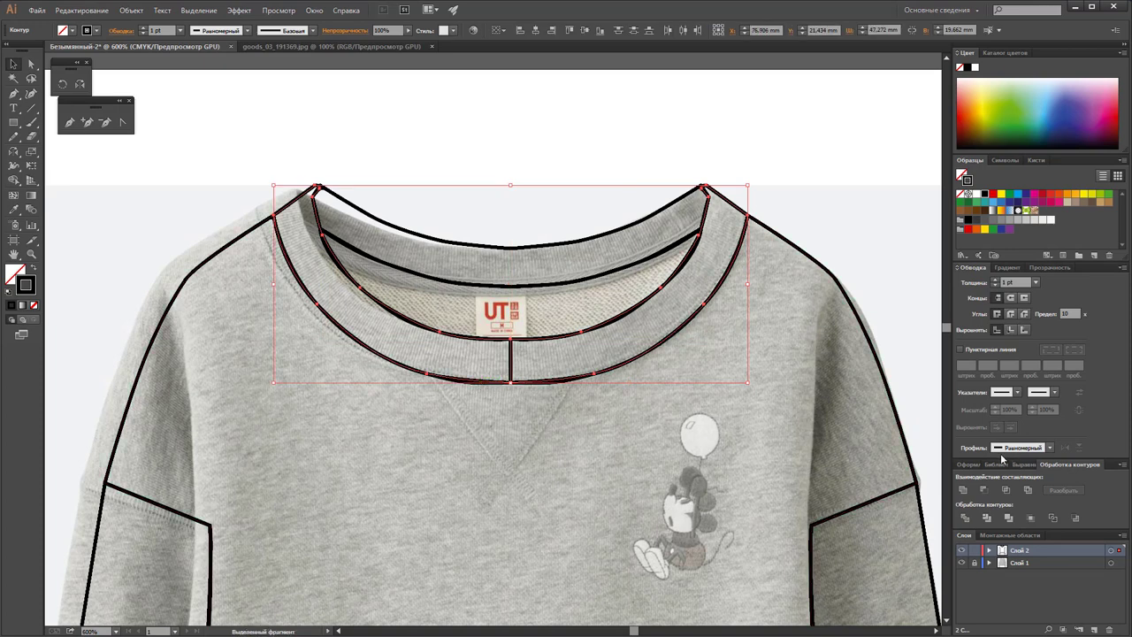
click(963, 492)
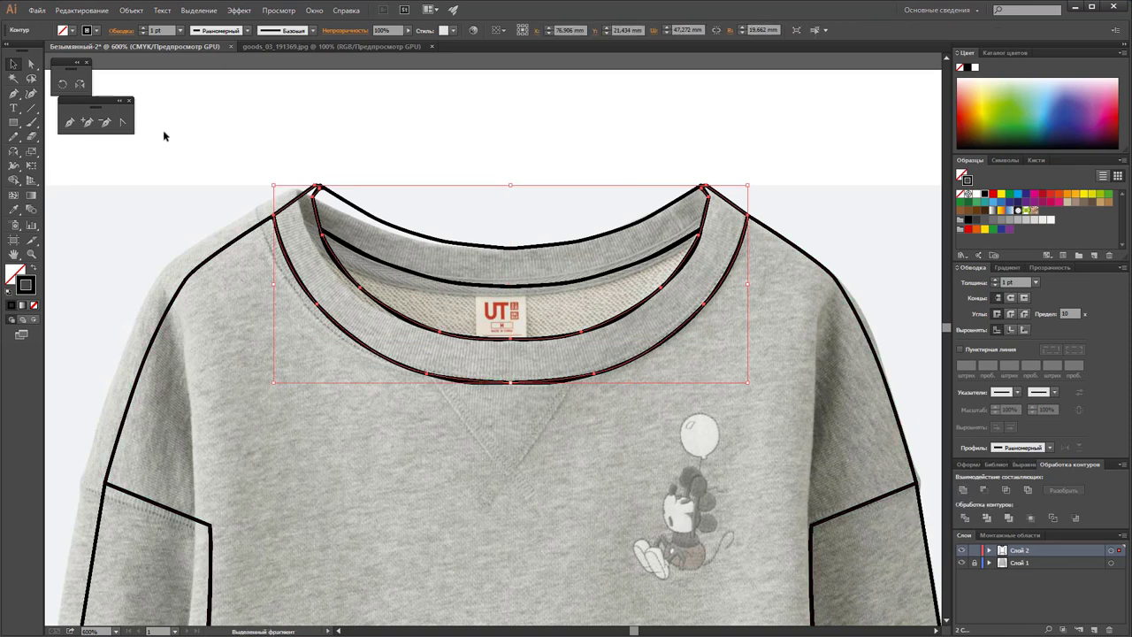
Step: Delete the extra anchors on the lower collar curve and smooth its bottom corner into a curve
key(a)
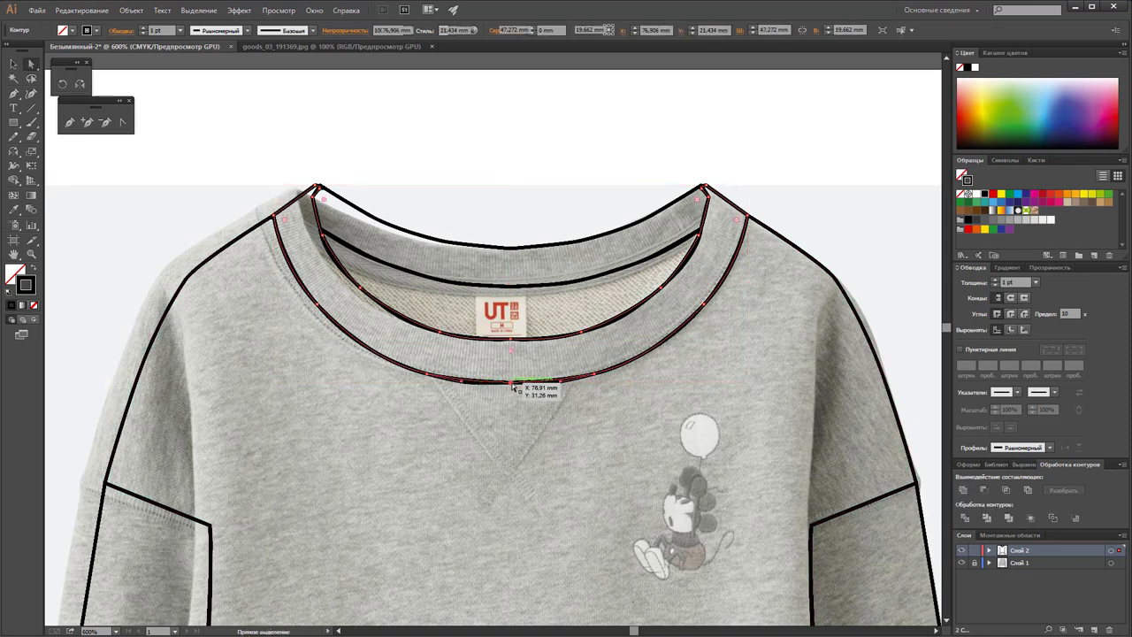
click(512, 386)
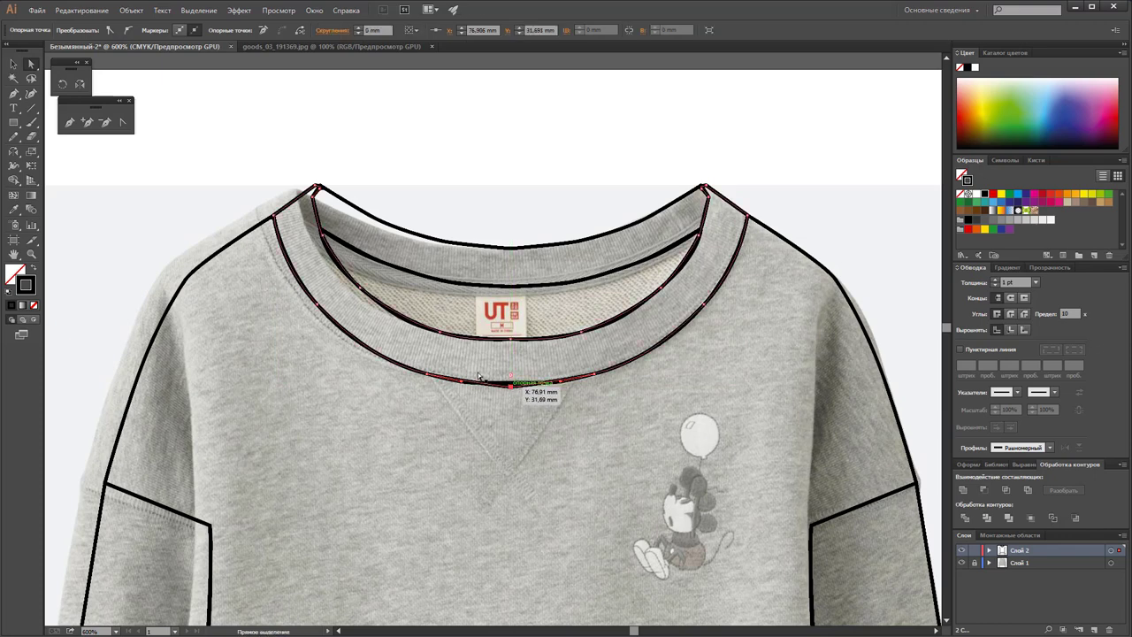
click(104, 122)
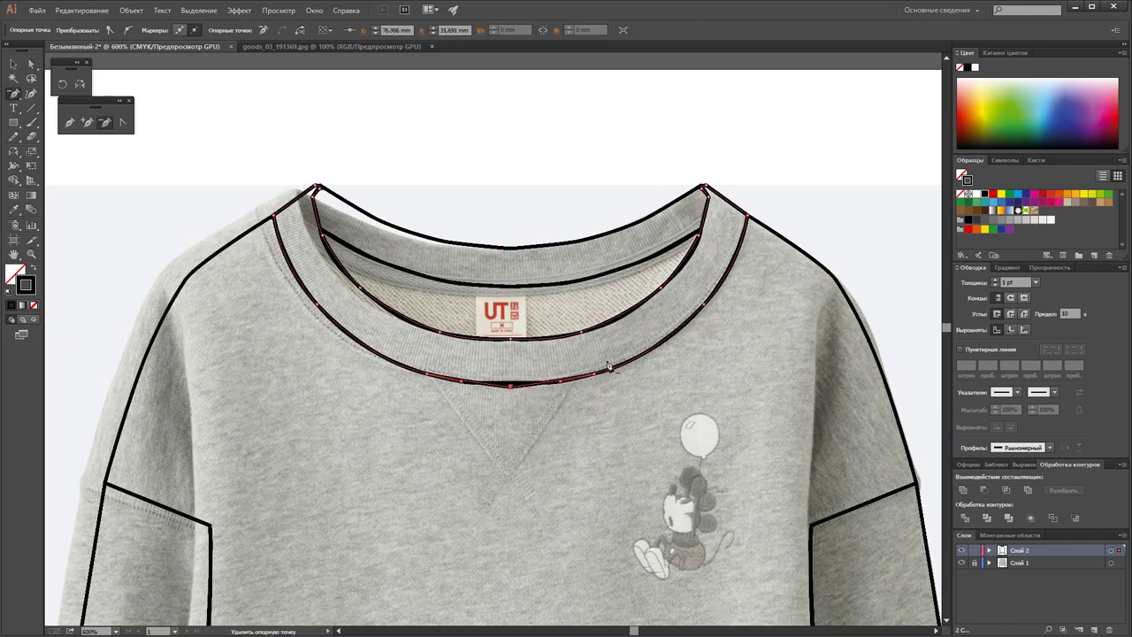
click(596, 375)
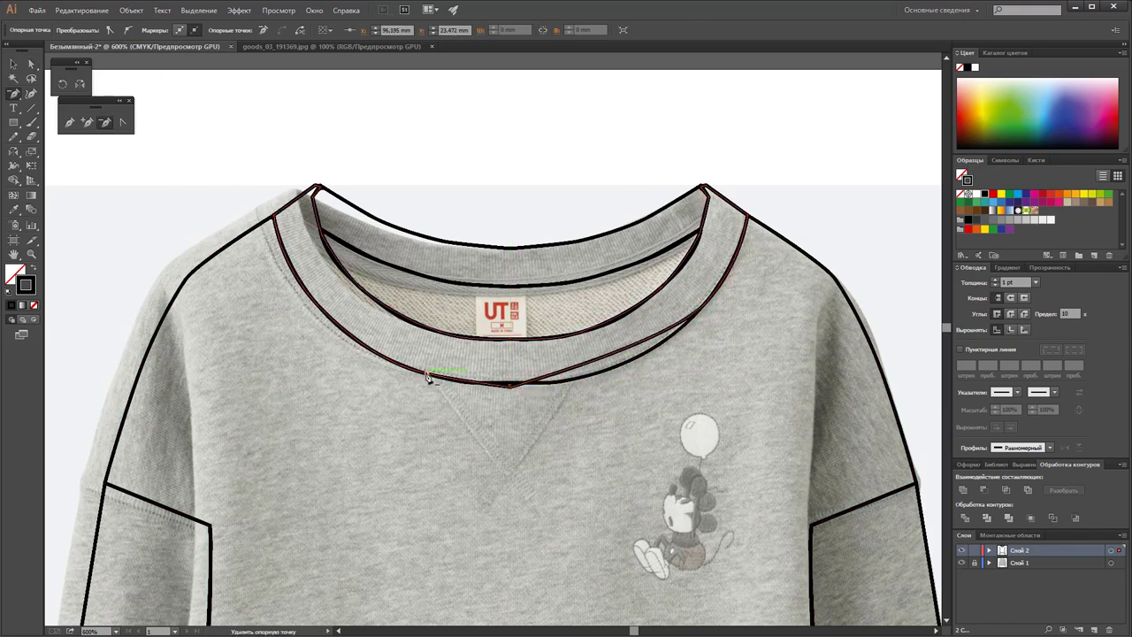
click(430, 376)
click(124, 124)
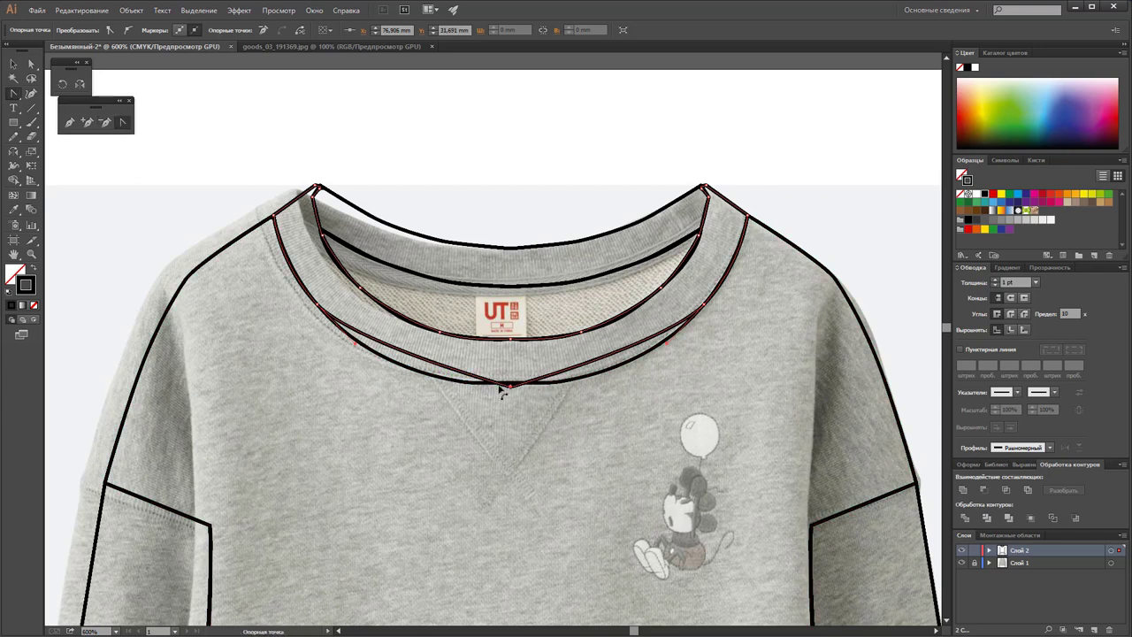
drag(509, 386, 623, 389)
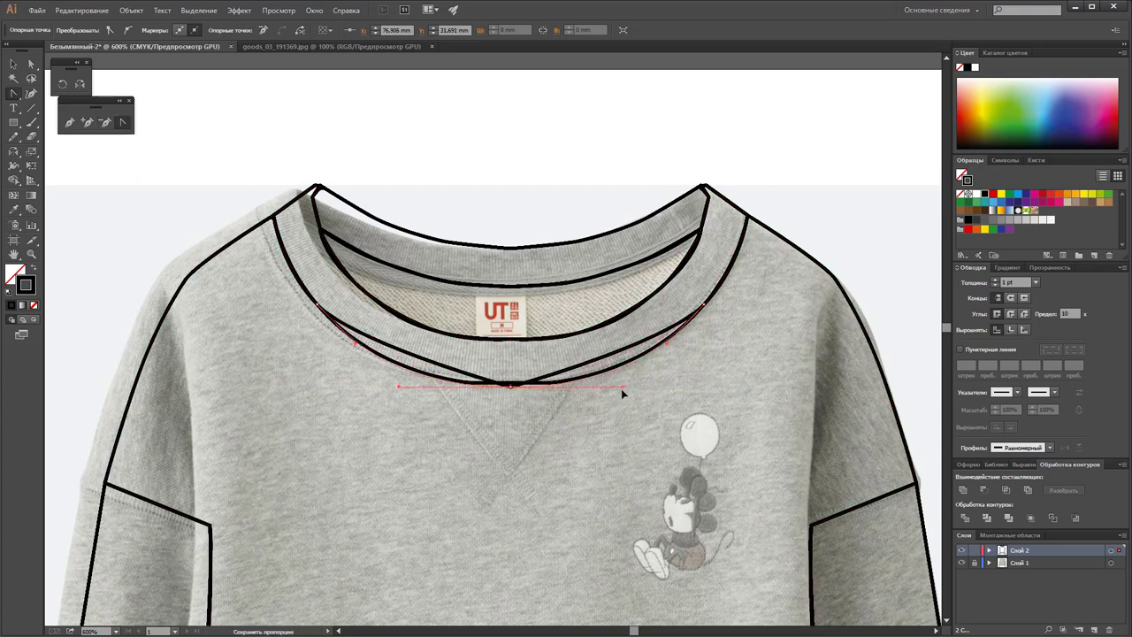
key(a)
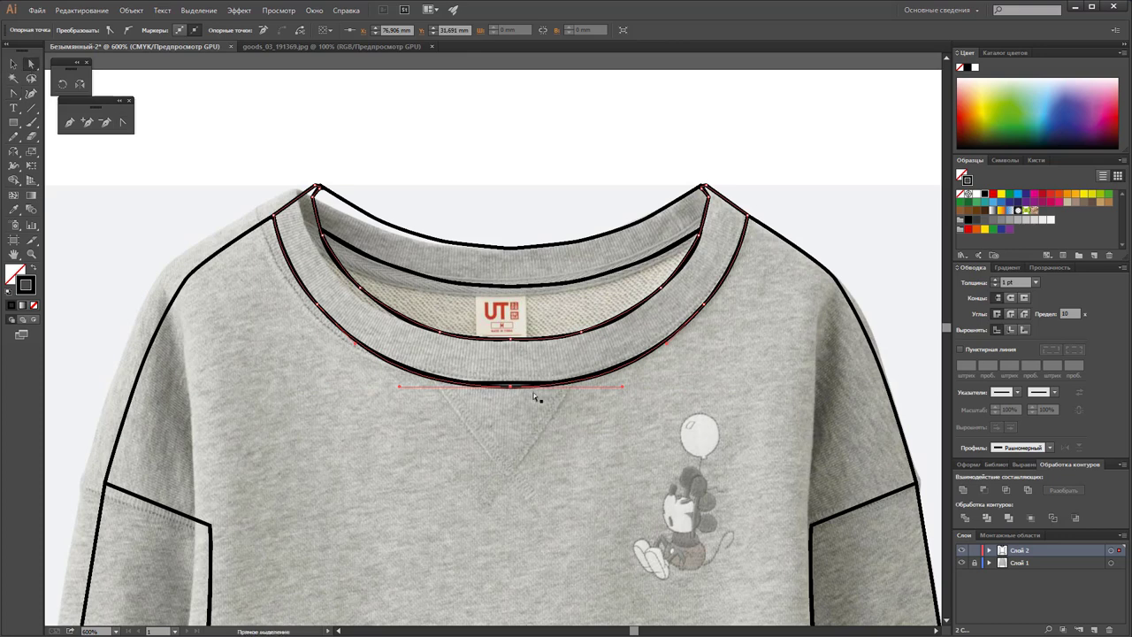
drag(510, 386, 511, 388)
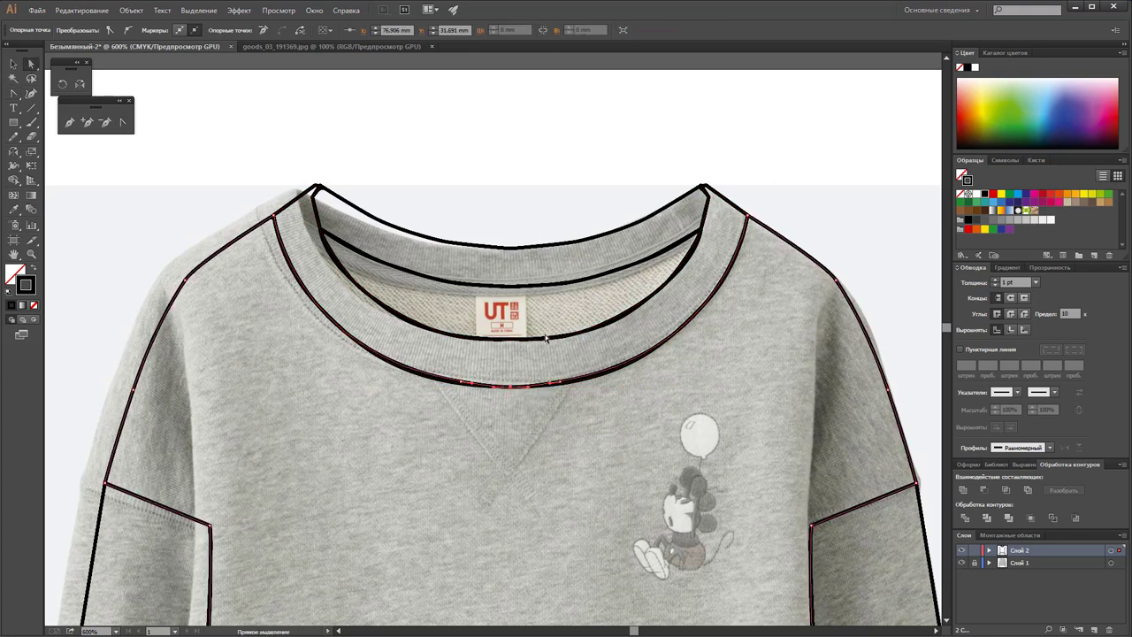
Step: Delete the bottom anchor of the inner collar path
click(405, 319)
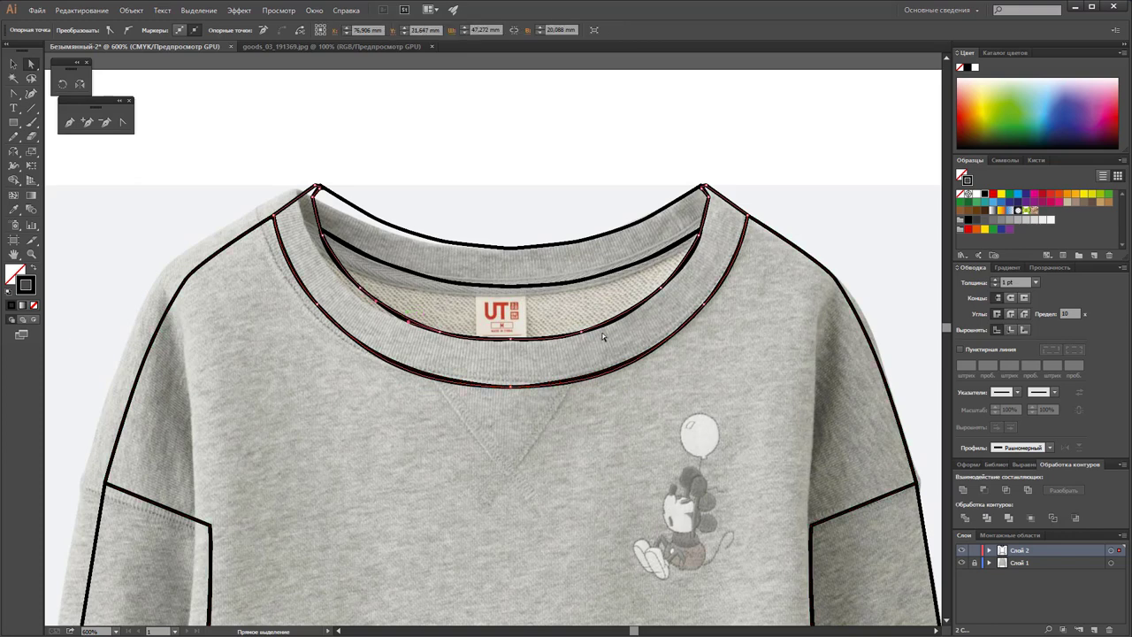
click(105, 122)
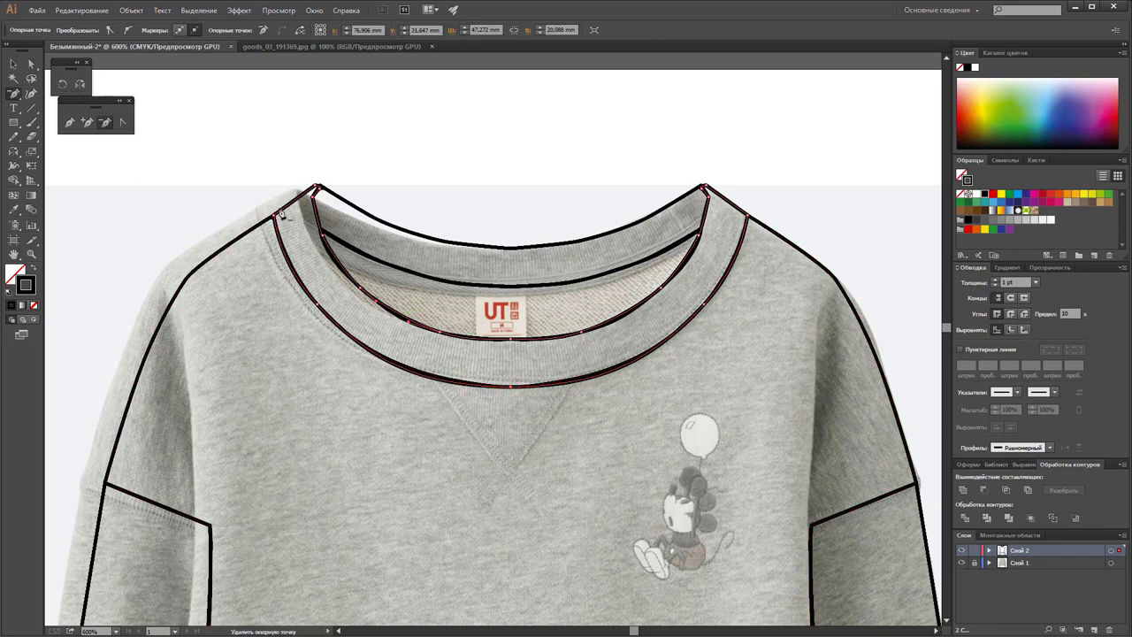
click(513, 341)
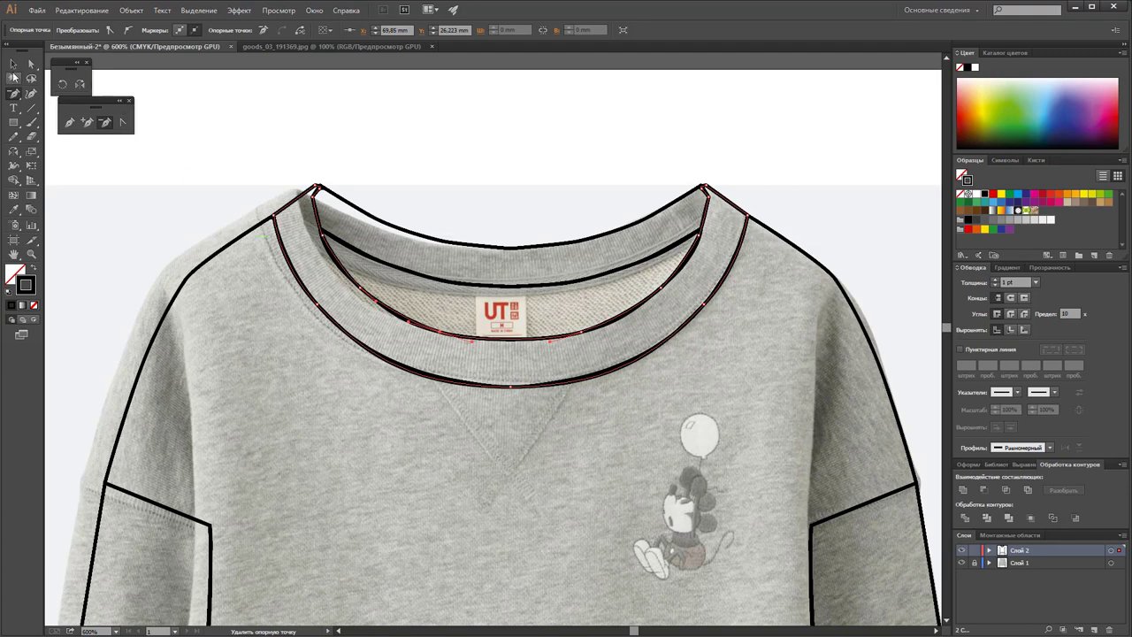
click(13, 65)
click(389, 151)
key(z)
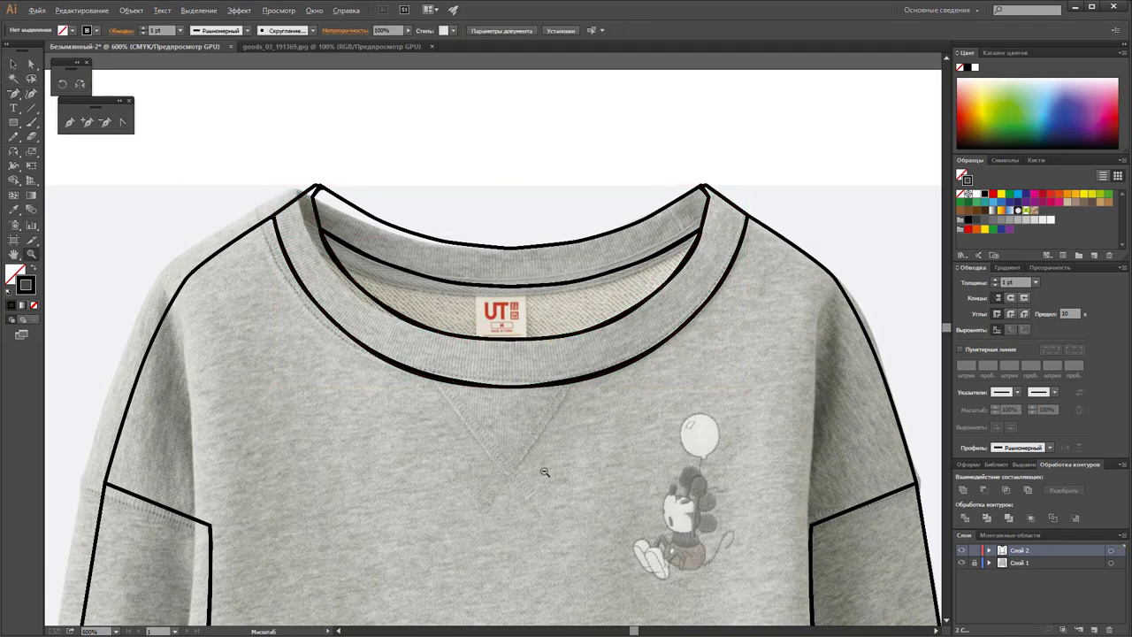
alt+click(534, 473)
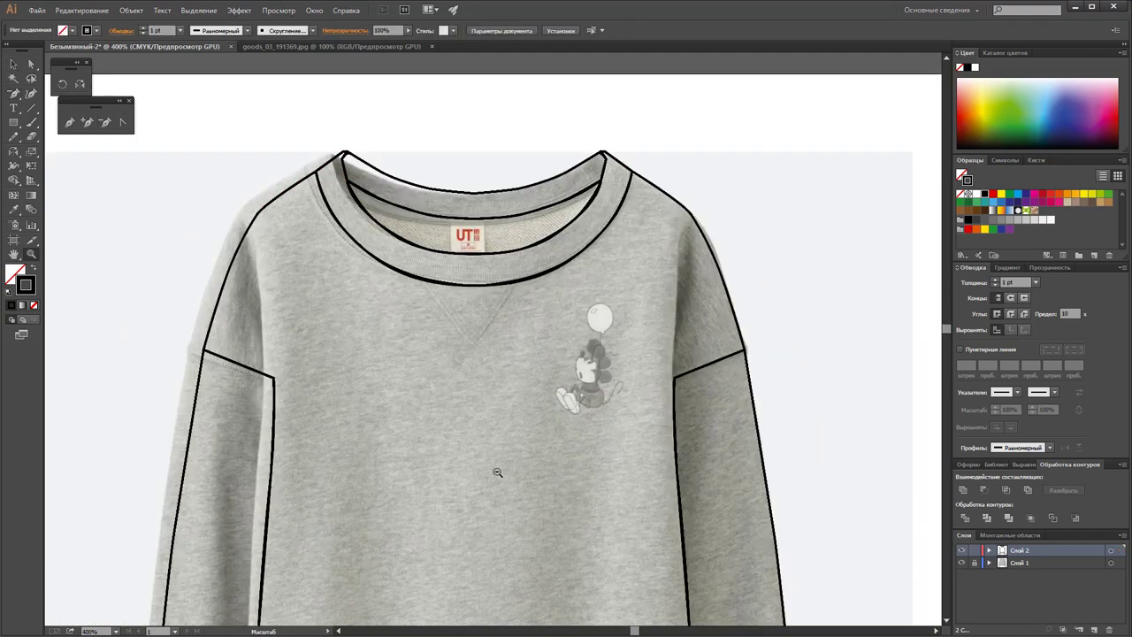
alt+click(489, 413)
Step: Trace a closed, curved inner neckband seam path across the neckline with the Pen tool
scroll(482, 408, down, 3)
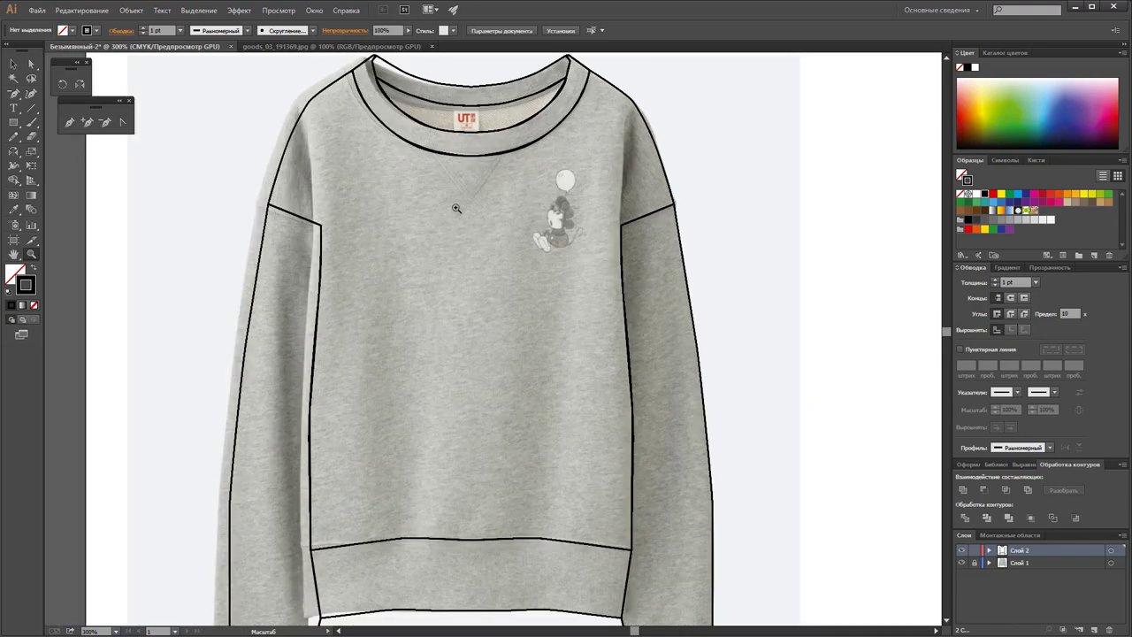
click(456, 172)
click(529, 321)
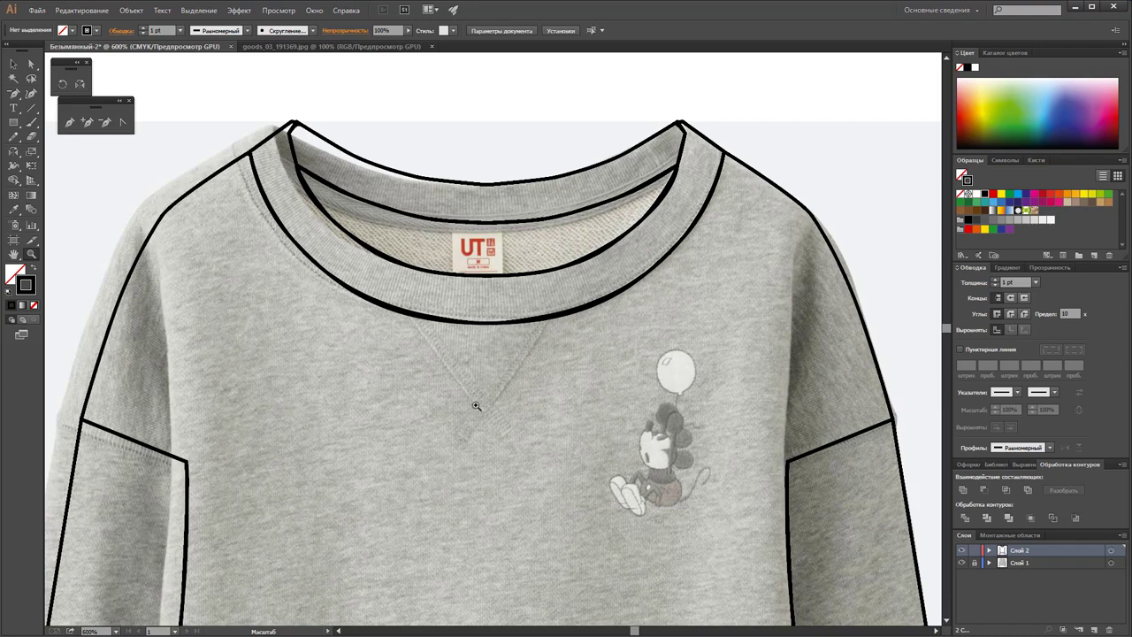
alt+click(505, 413)
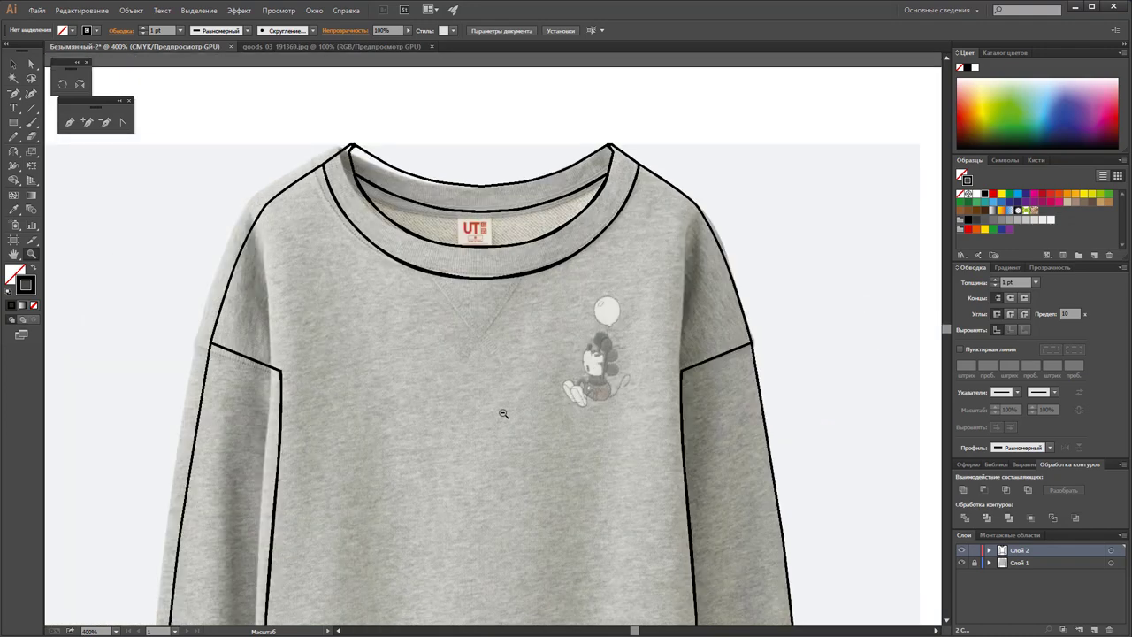
alt+click(501, 376)
scroll(477, 292, up, 1)
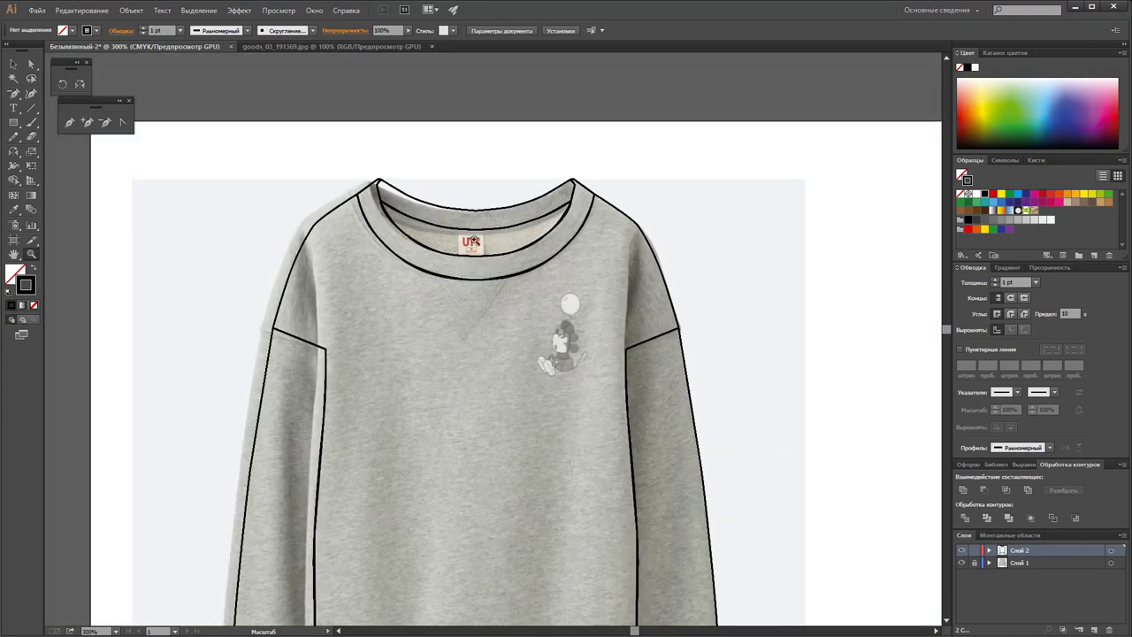
click(497, 337)
click(492, 312)
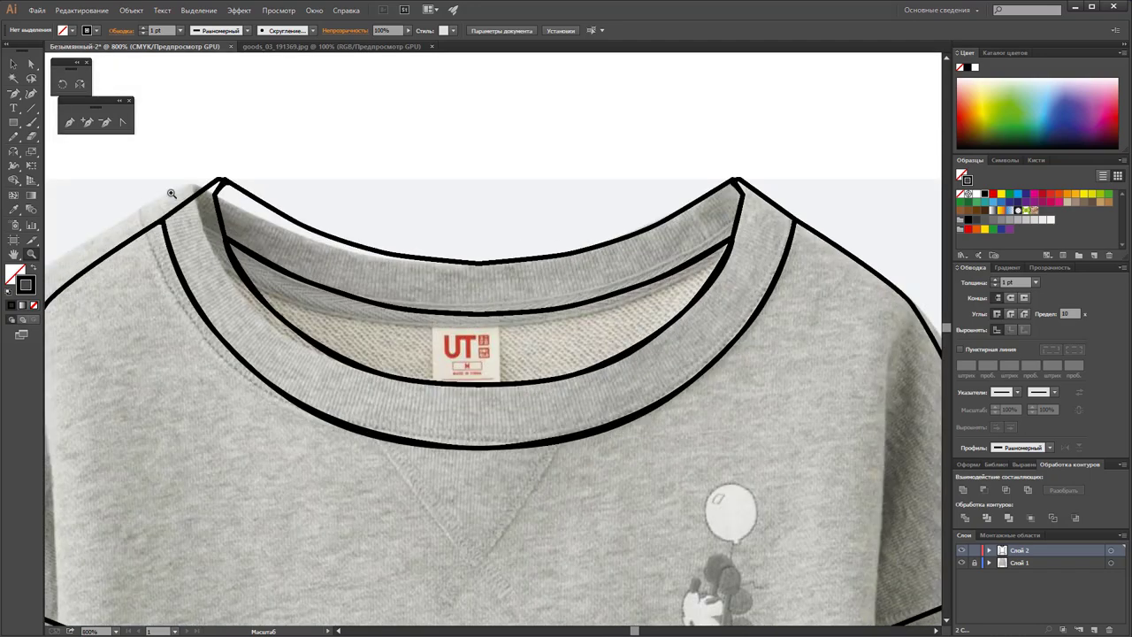
click(70, 122)
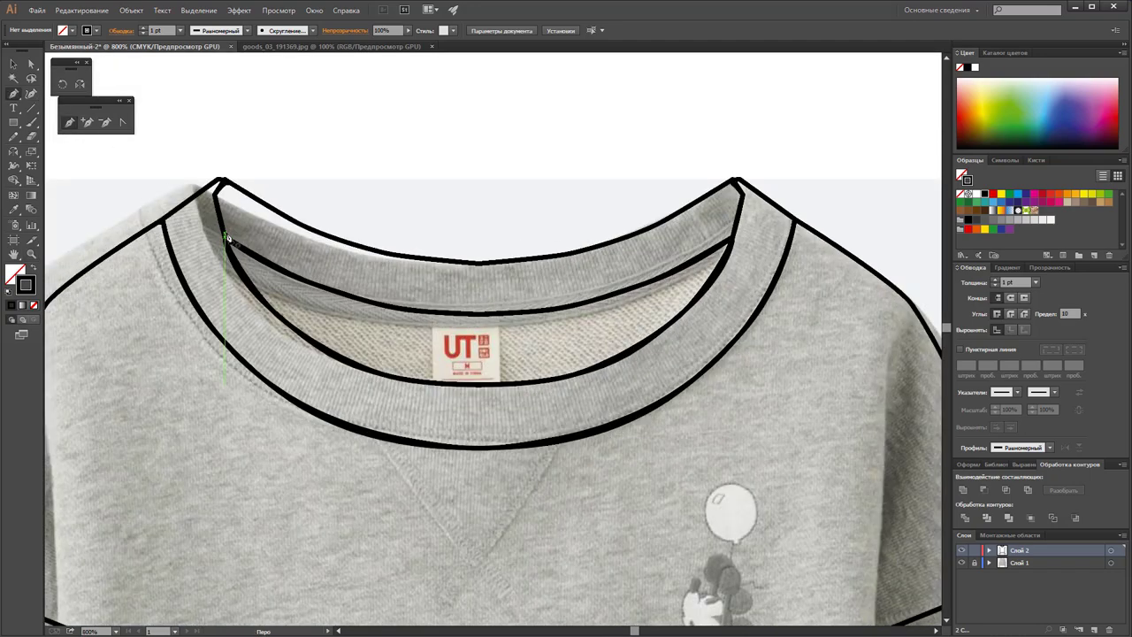
click(225, 237)
click(240, 277)
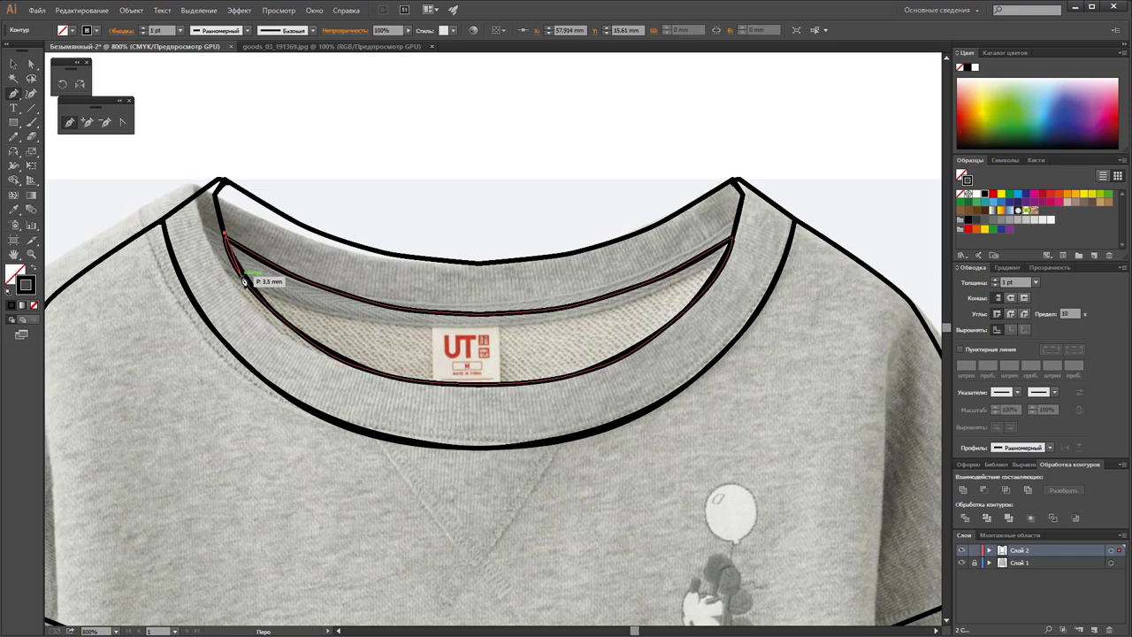
mouse_move(294, 303)
mouse_down()
mouse_move(524, 329)
mouse_move(631, 307)
mouse_up()
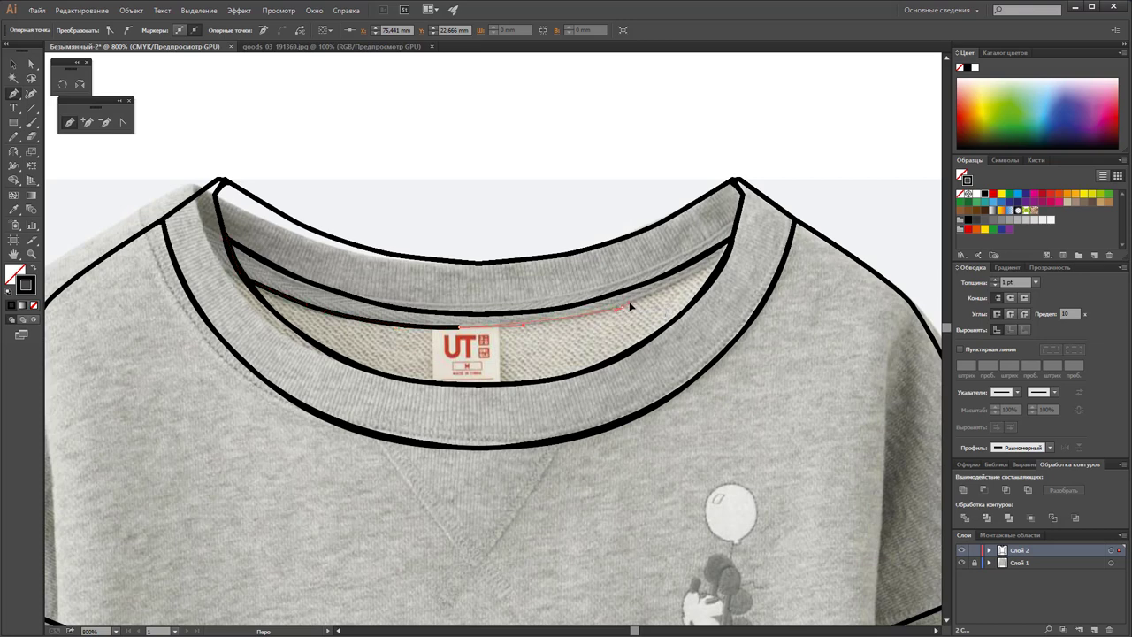
drag(735, 235, 739, 232)
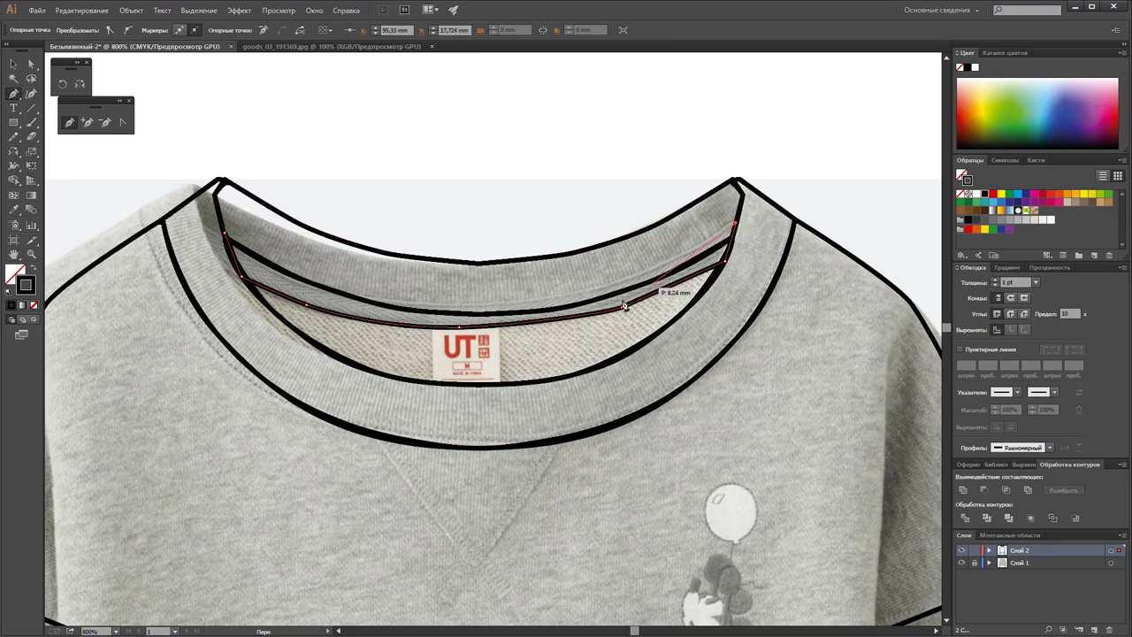
drag(561, 302, 473, 311)
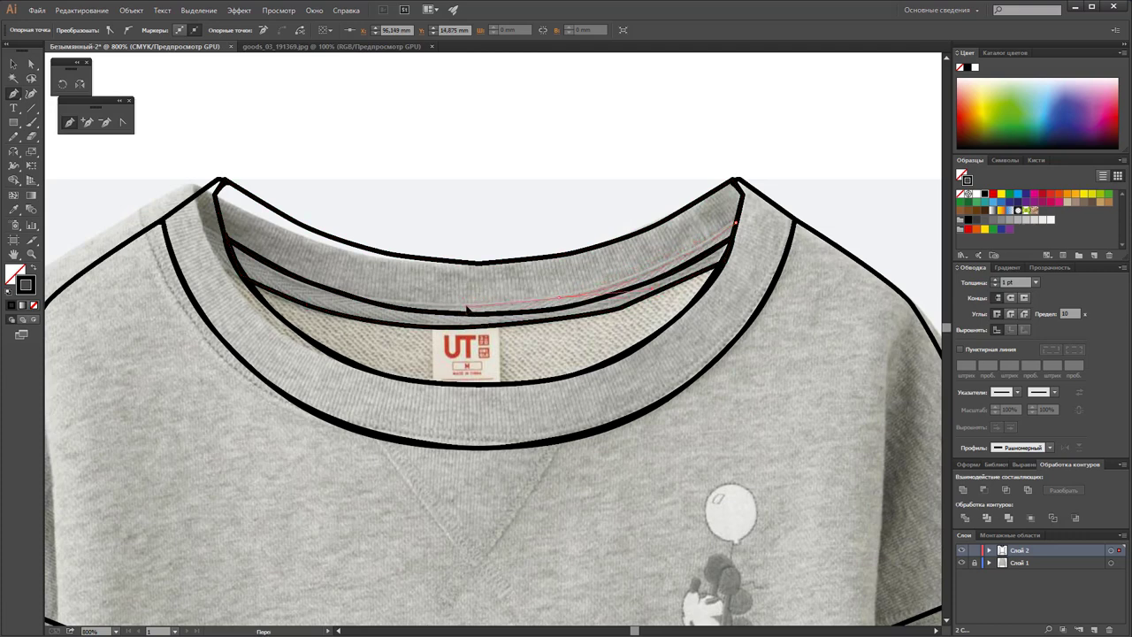
drag(470, 314, 380, 305)
click(226, 237)
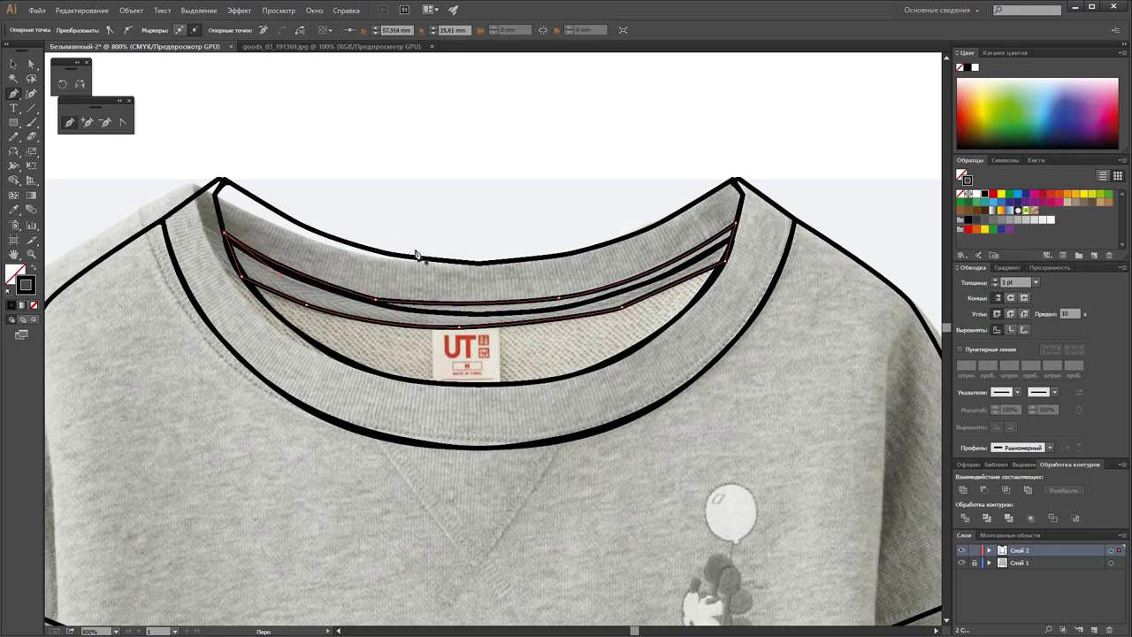
Step: Reshape the new inner neckline curve with Convert Anchor Point
click(123, 122)
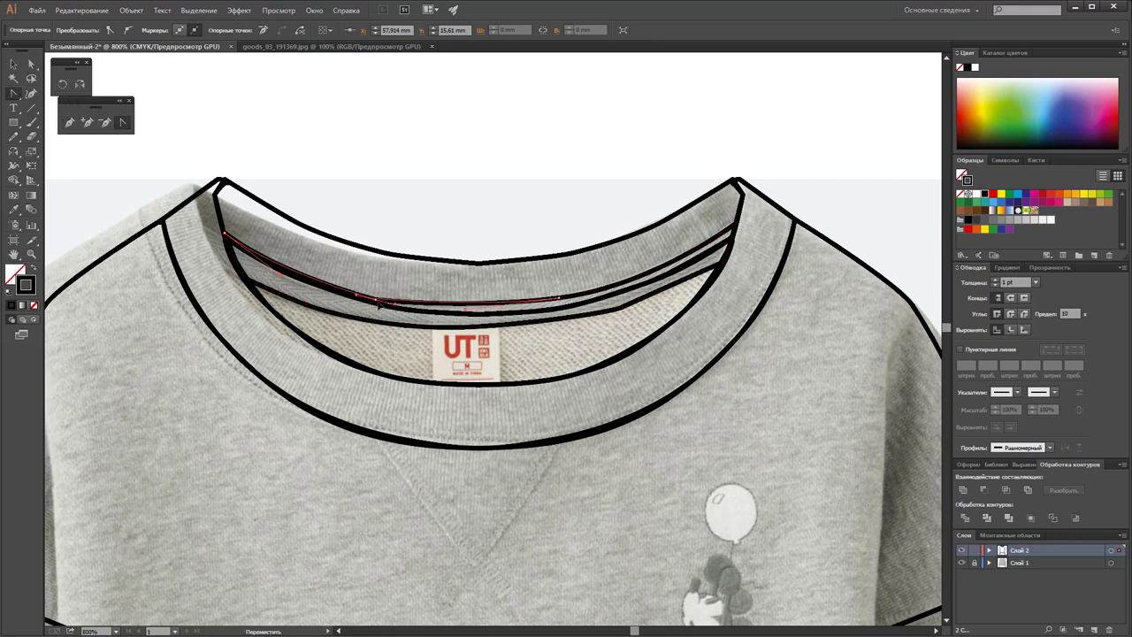
mouse_move(378, 300)
mouse_down()
mouse_move(343, 301)
mouse_move(357, 298)
mouse_up()
click(354, 300)
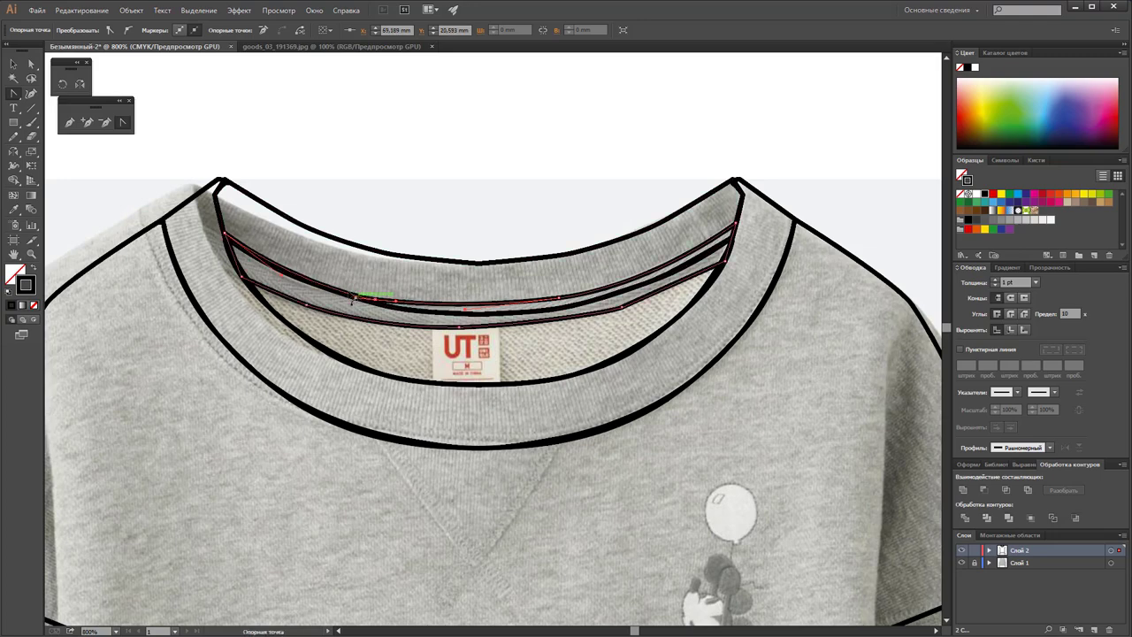
Step: Zoom out to the full artboard and hide the sweatshirt photo layer
key(v)
click(310, 161)
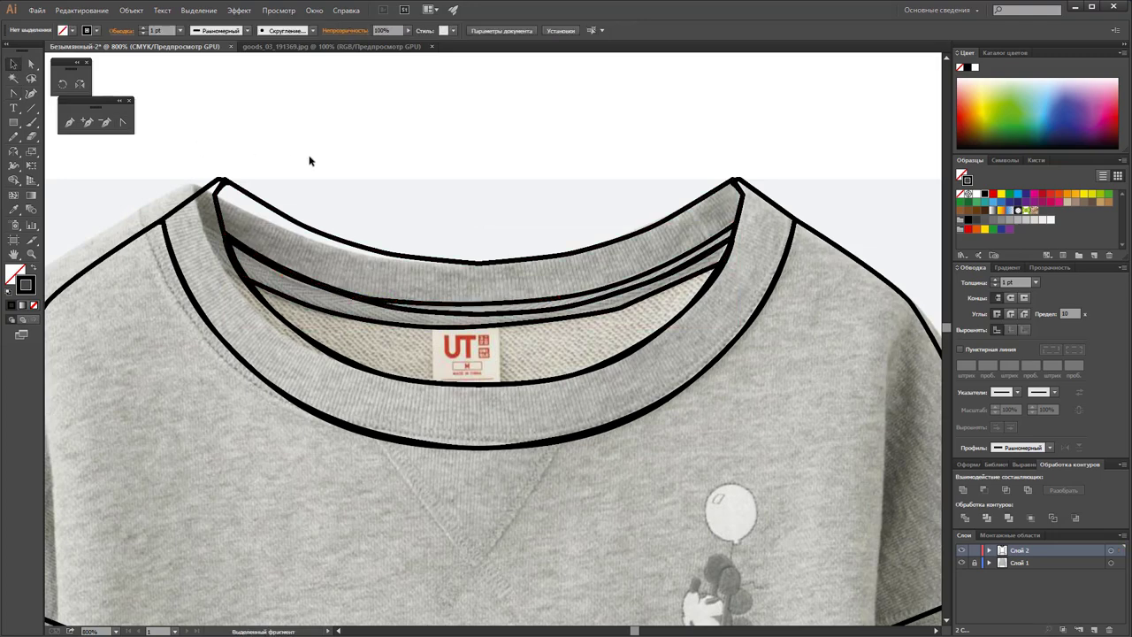
key(z)
alt+click(430, 421)
alt+click(513, 399)
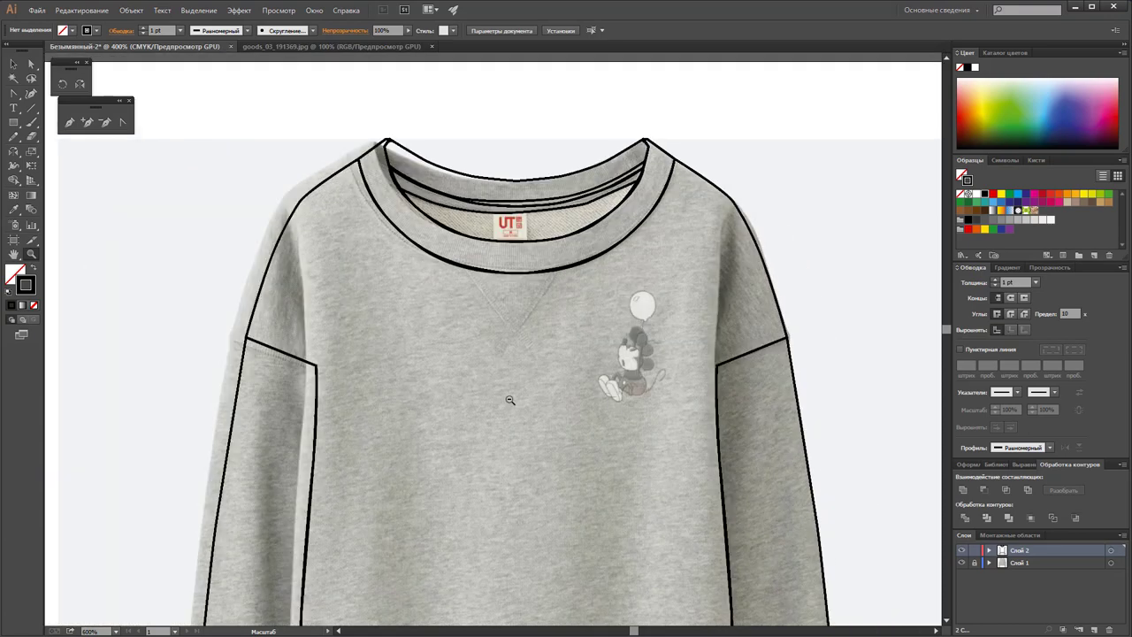
alt+click(510, 400)
scroll(510, 399, down, 1)
scroll(509, 399, down, 2)
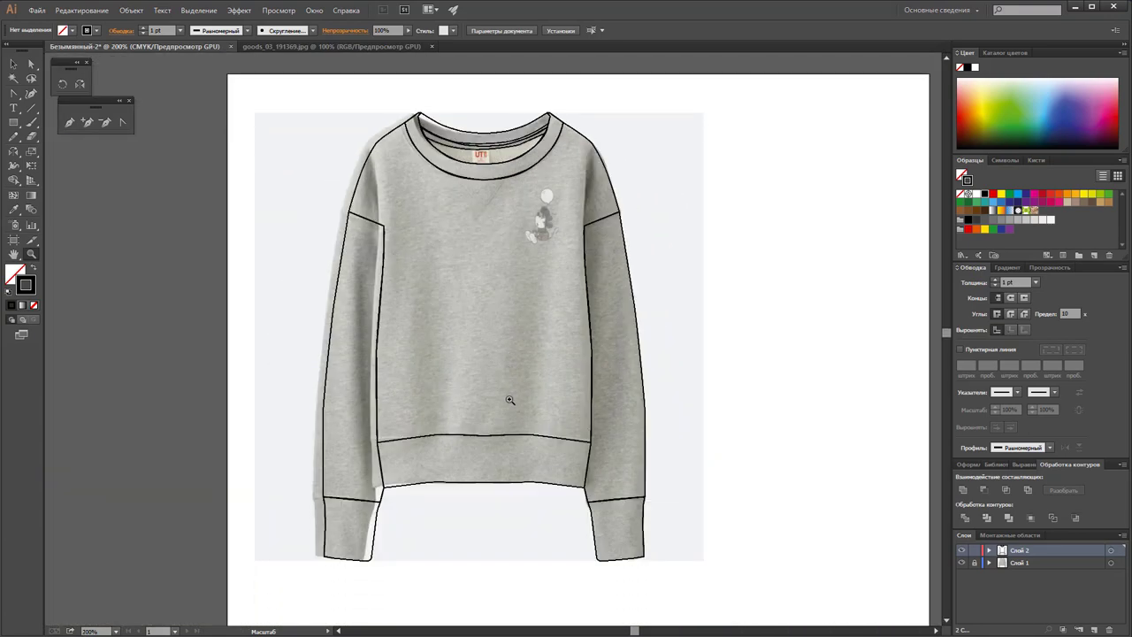
alt+click(564, 419)
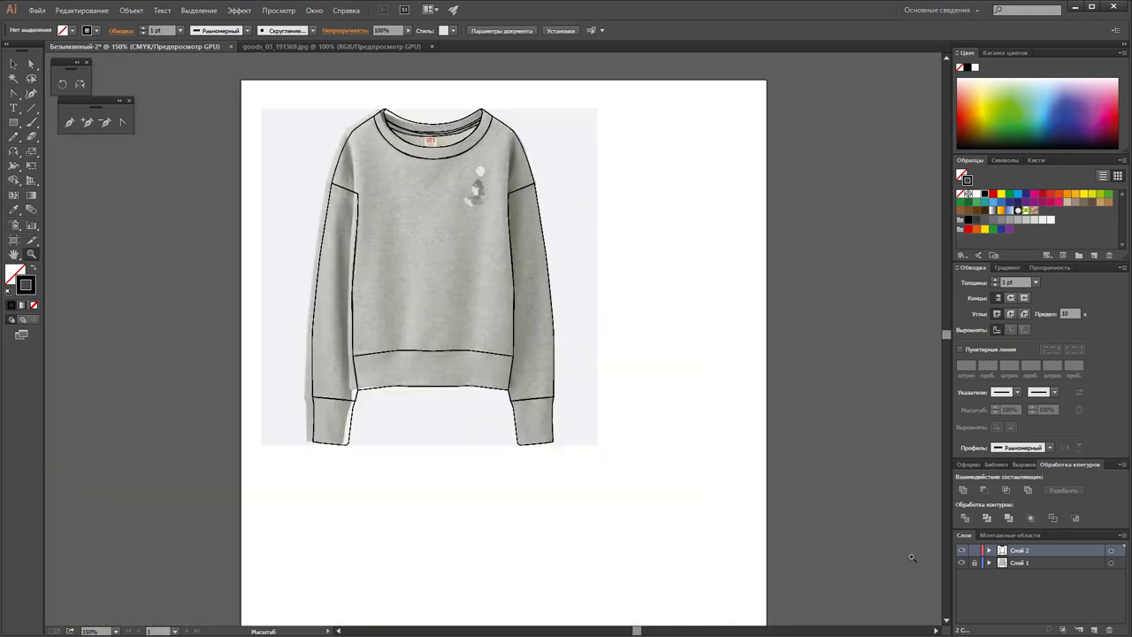
click(963, 564)
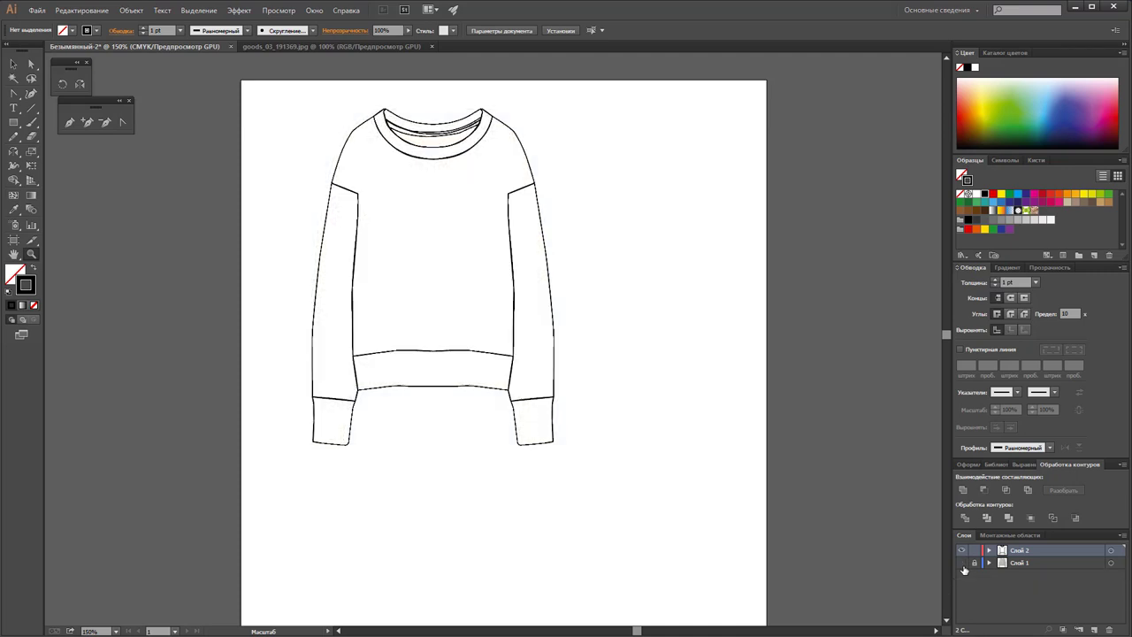
scroll(628, 453, up, 1)
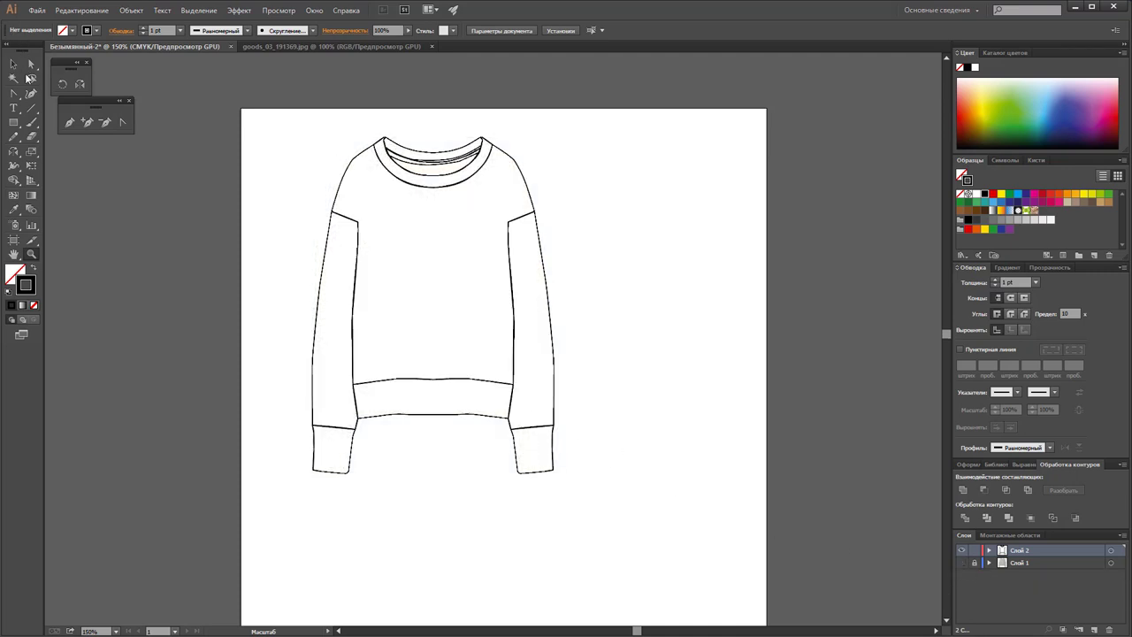
Step: Fill all the marquee-selected sweatshirt outline paths with white
click(13, 64)
drag(250, 118, 590, 514)
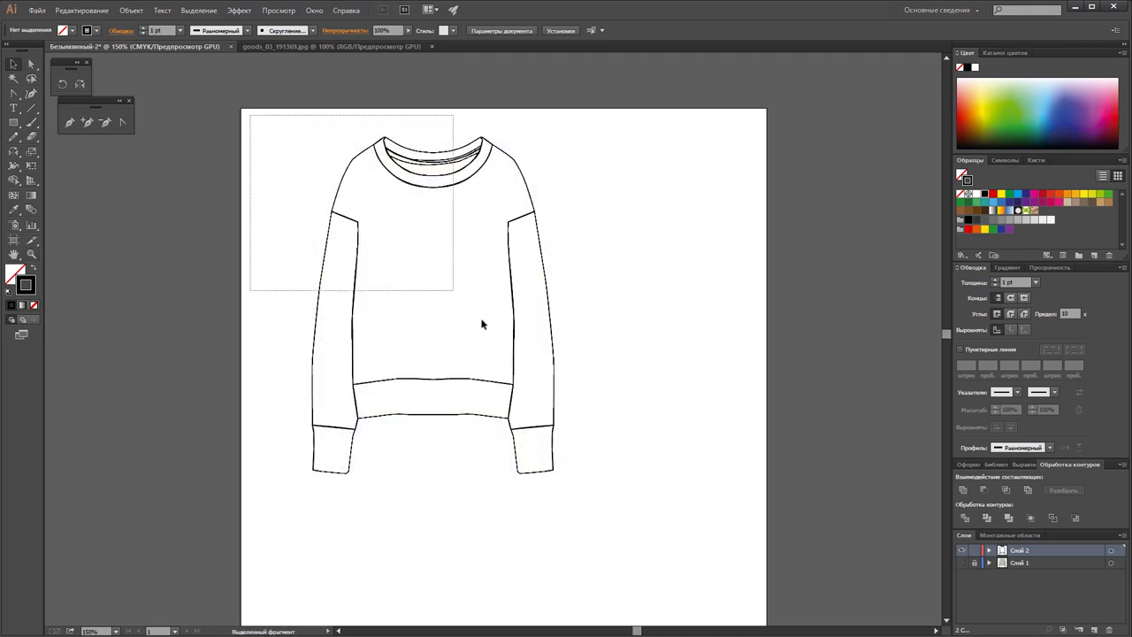
click(14, 270)
click(975, 194)
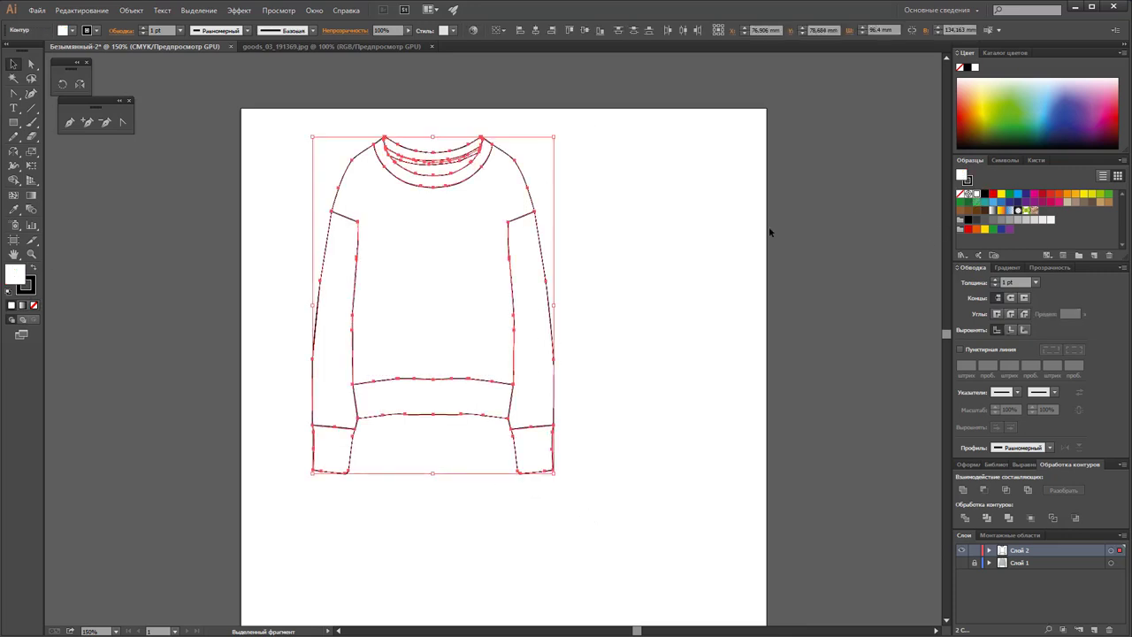
click(603, 243)
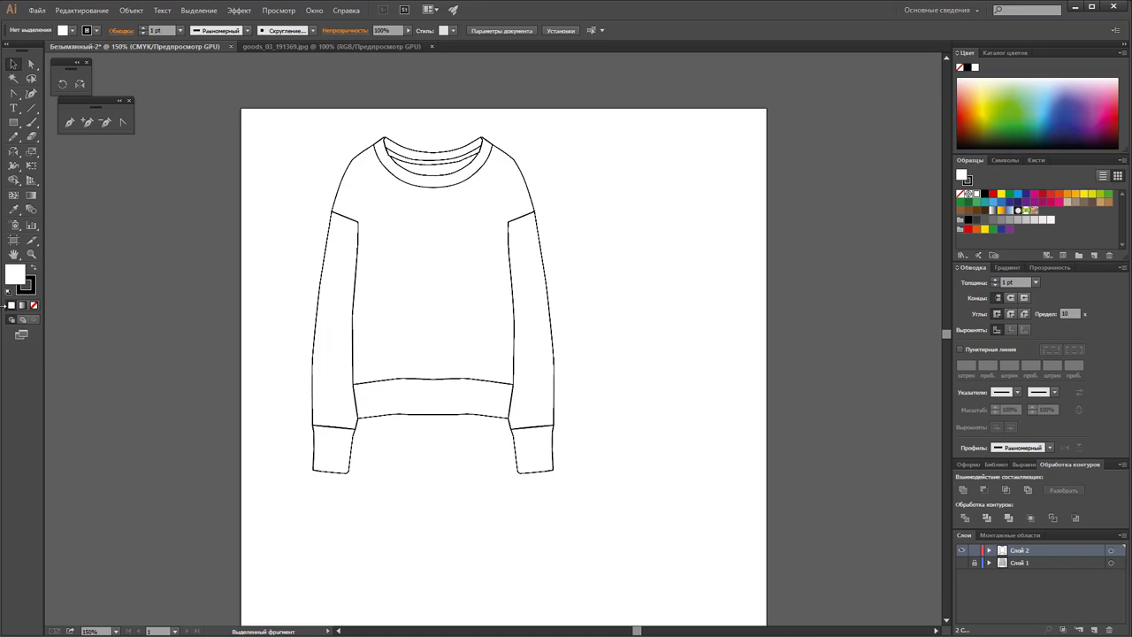
click(31, 254)
click(444, 171)
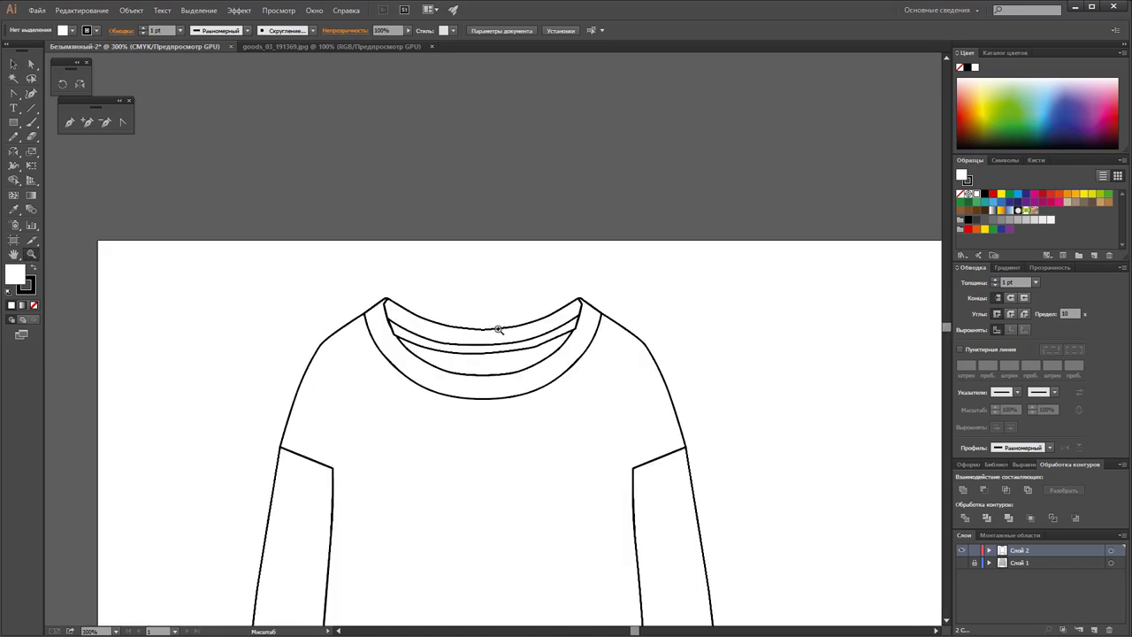
Step: Select the neckline and collar curves together, undoing an accidental move of the inner band
click(513, 365)
click(498, 348)
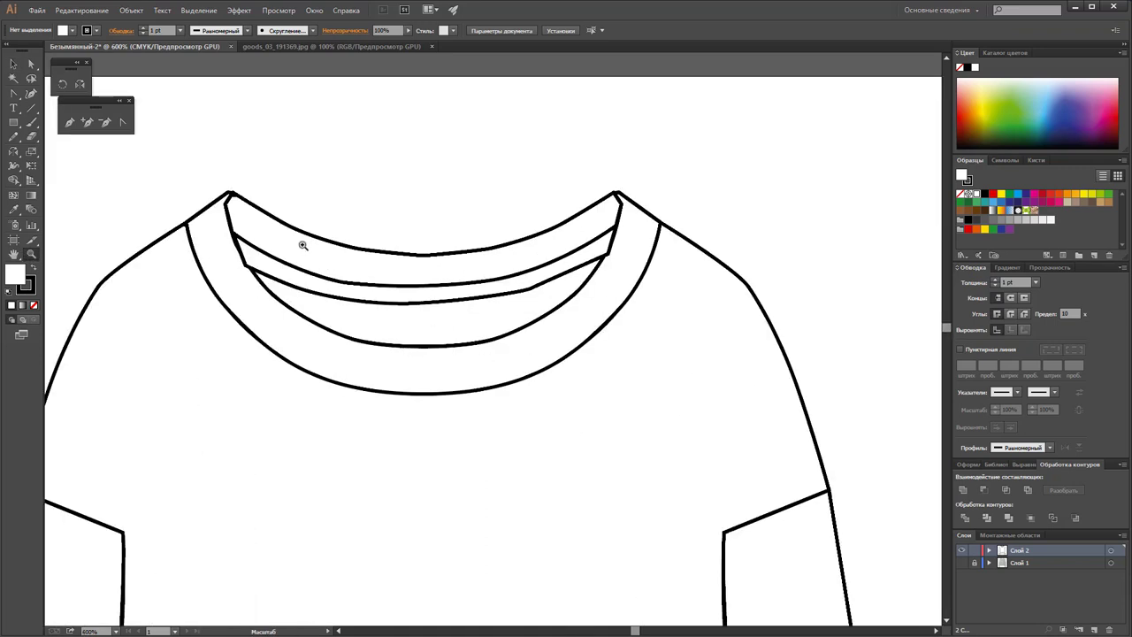
click(13, 63)
drag(379, 295, 383, 212)
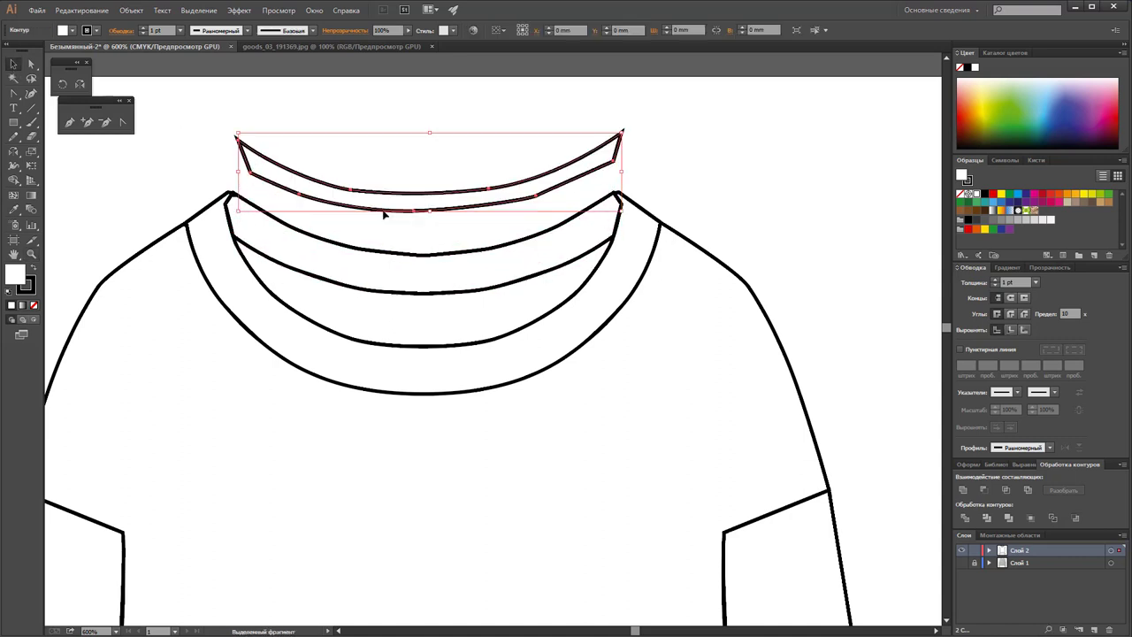
key(ctrl+z)
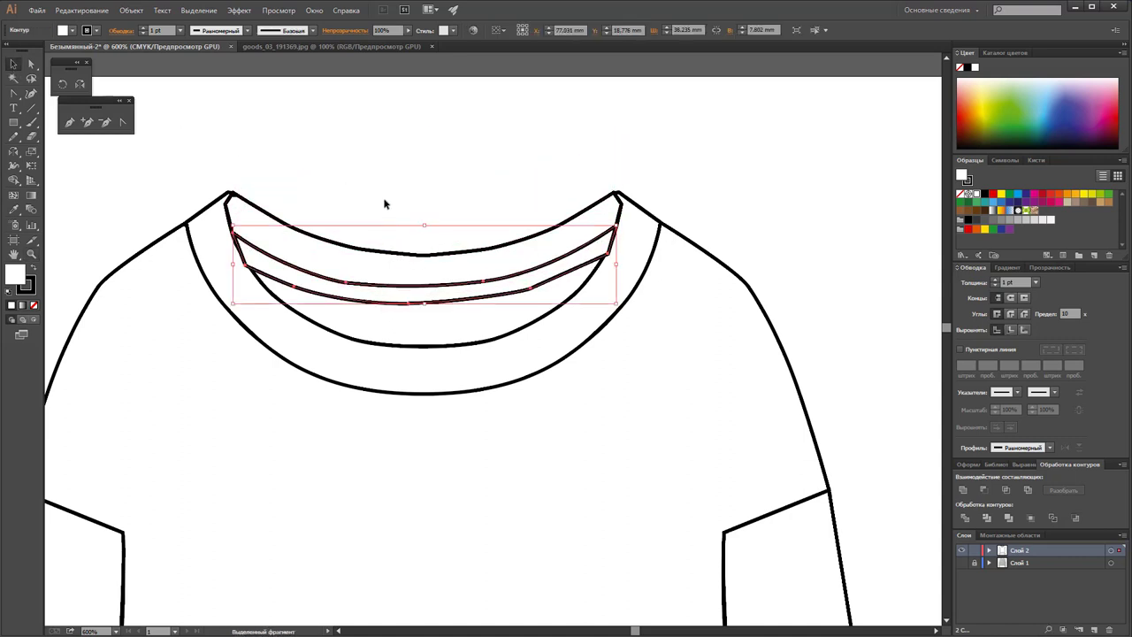
drag(381, 183, 425, 325)
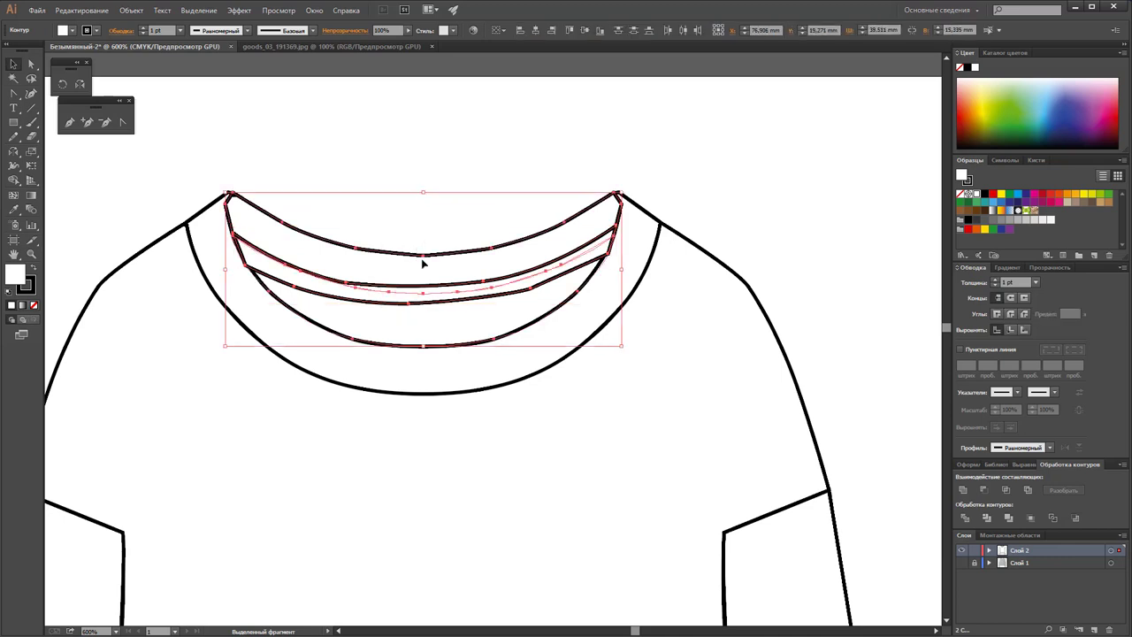
Step: Send the selected collar curves to the back with Arrange > Send to Back (Монтаж > На задний план)
right_click(413, 307)
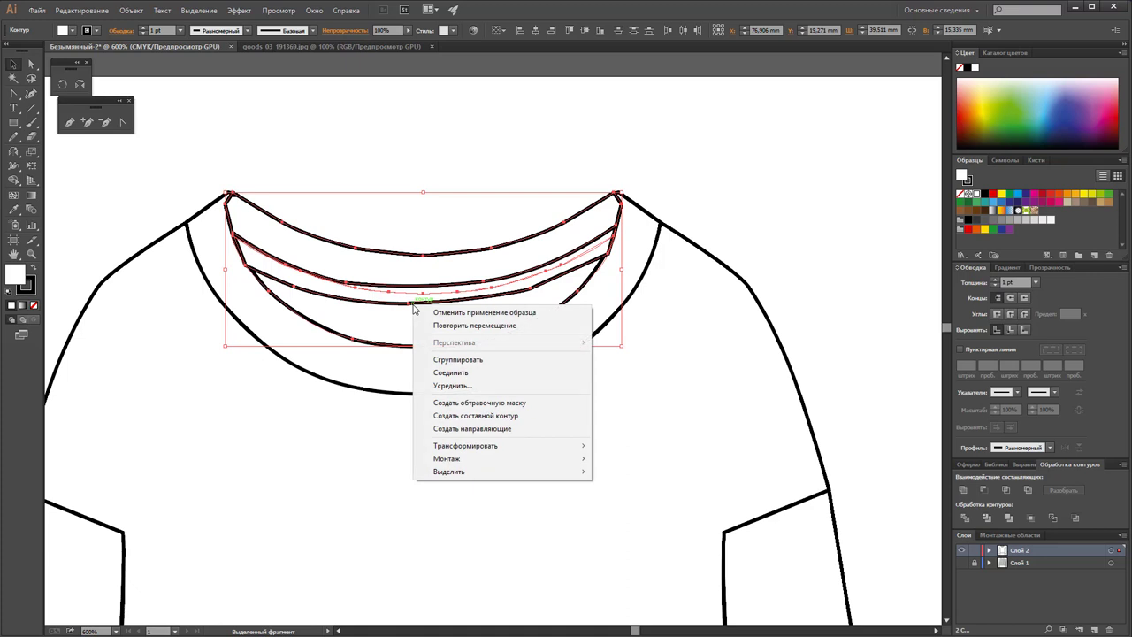
mouse_move(447, 458)
click(629, 501)
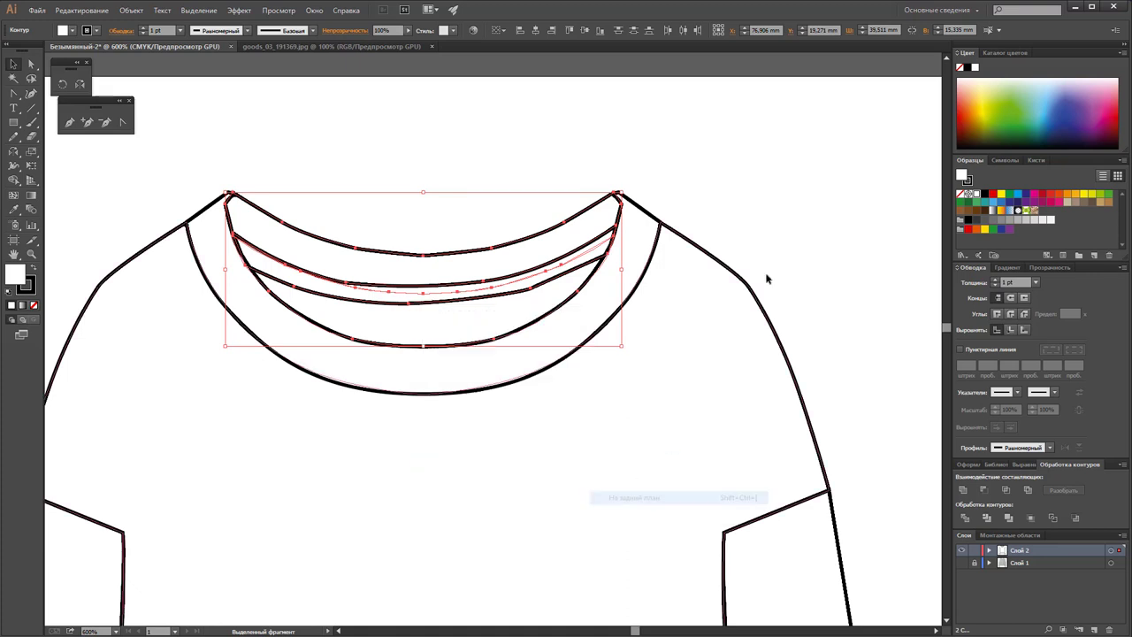
click(763, 278)
click(328, 359)
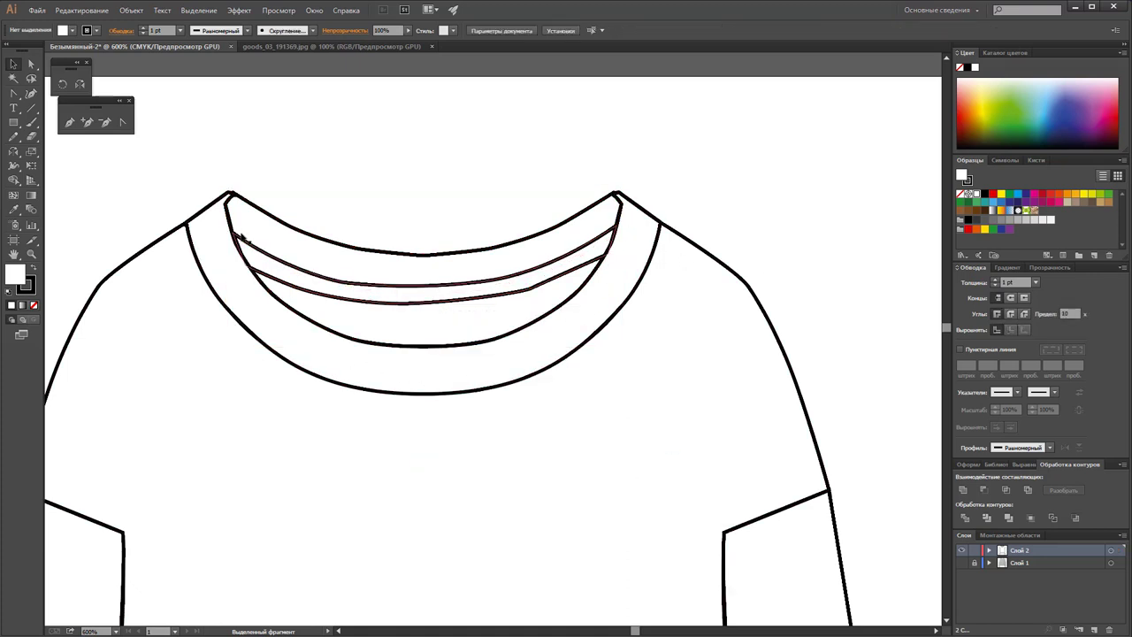
click(576, 351)
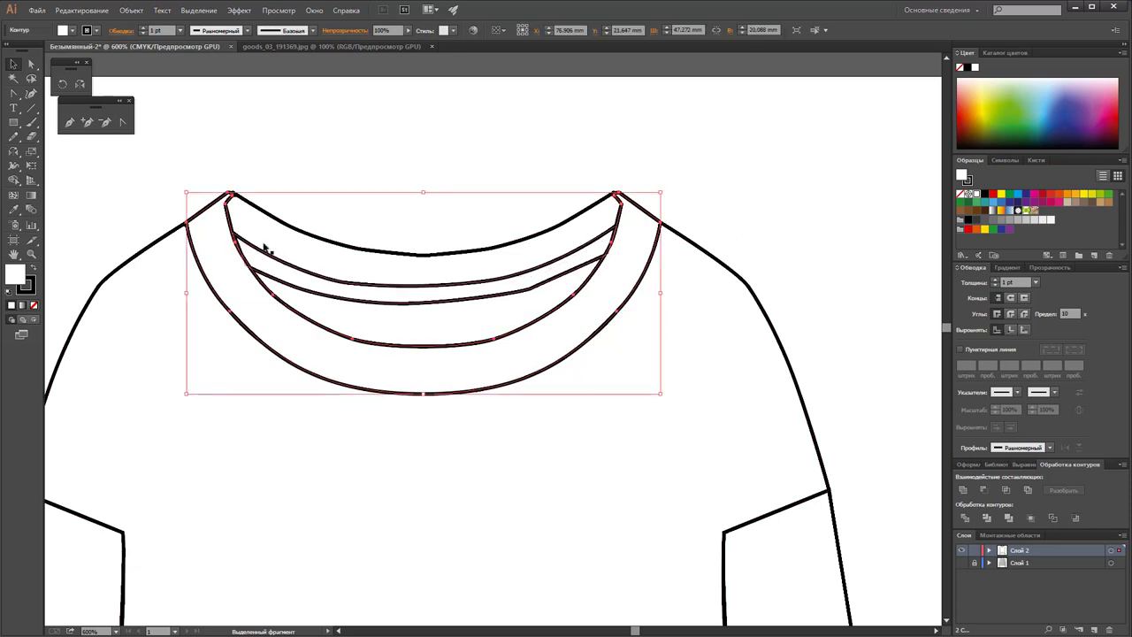
click(745, 236)
scroll(692, 298, down, 1)
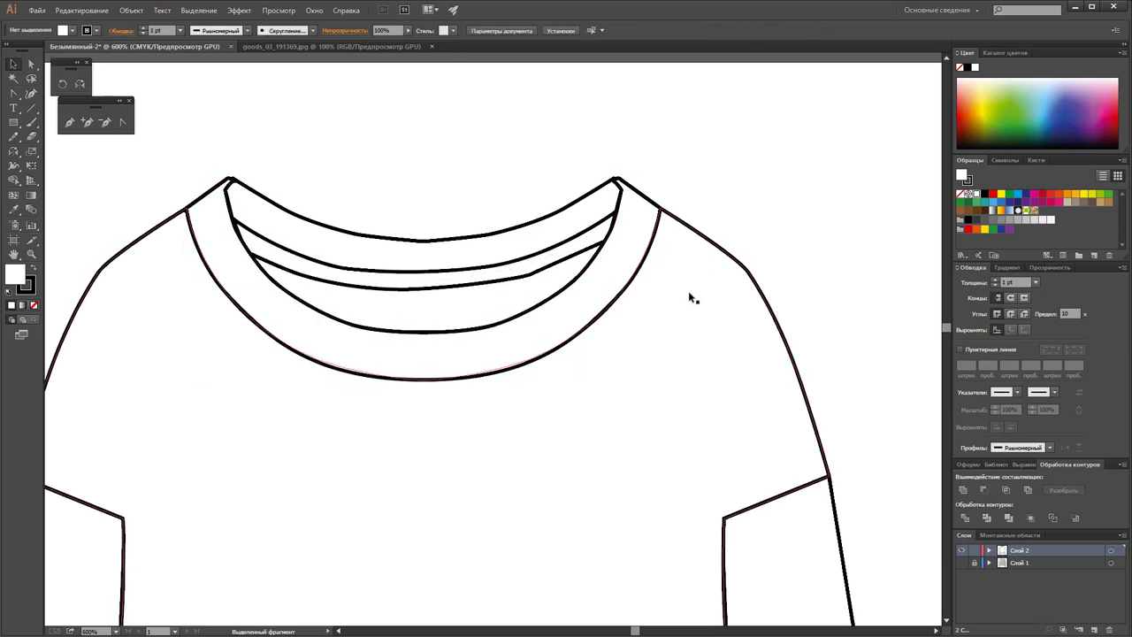
scroll(686, 304, down, 2)
alt+click(536, 422)
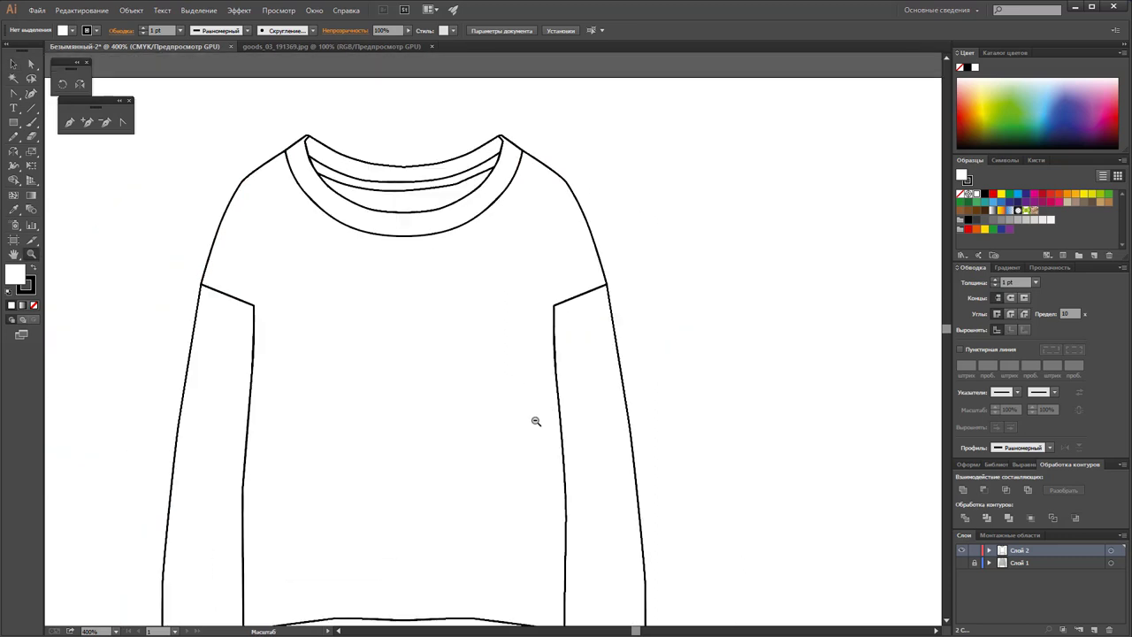
Step: Move the whole sweater flat 111.24 mm right and show the photo layer again
alt+click(556, 406)
alt+click(556, 405)
scroll(379, 279, up, 2)
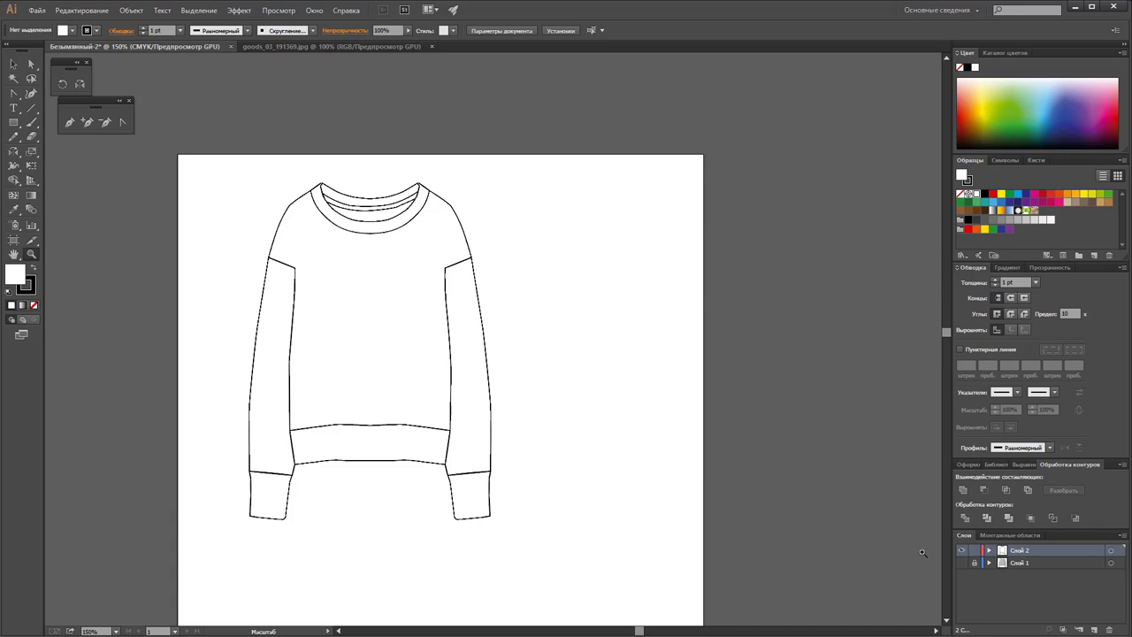
click(9, 63)
drag(181, 168, 520, 567)
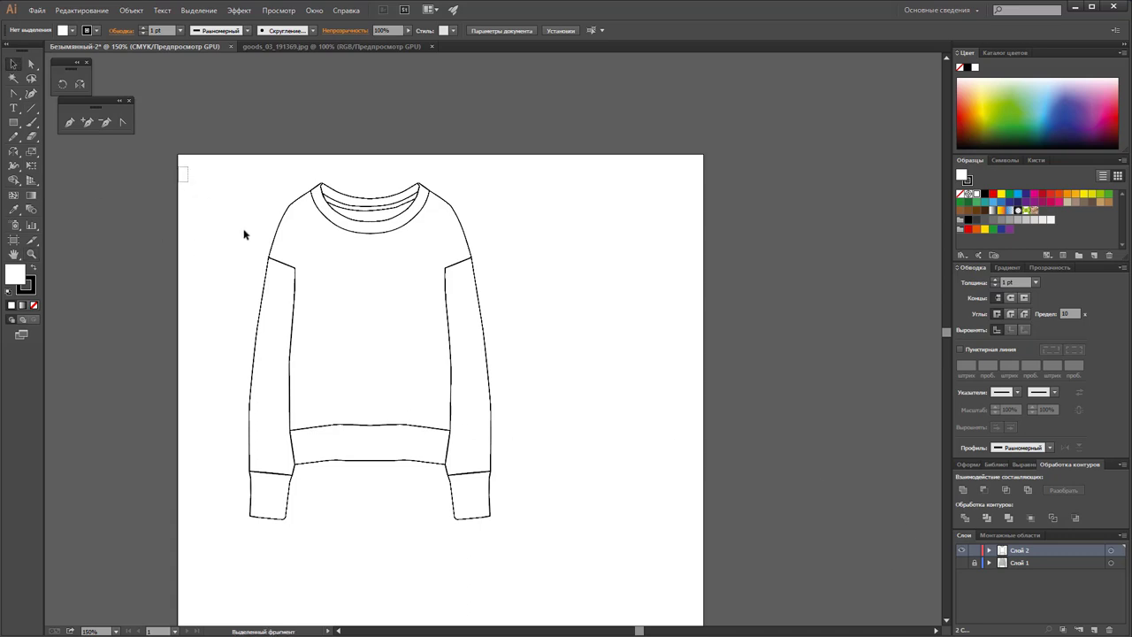
drag(366, 430, 644, 431)
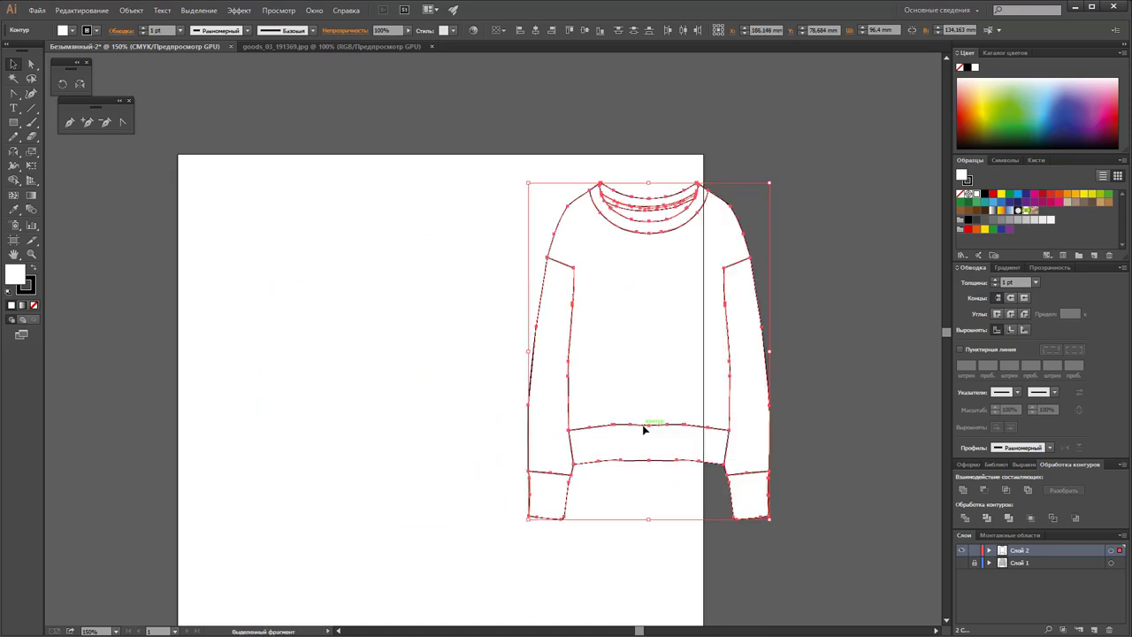
click(962, 562)
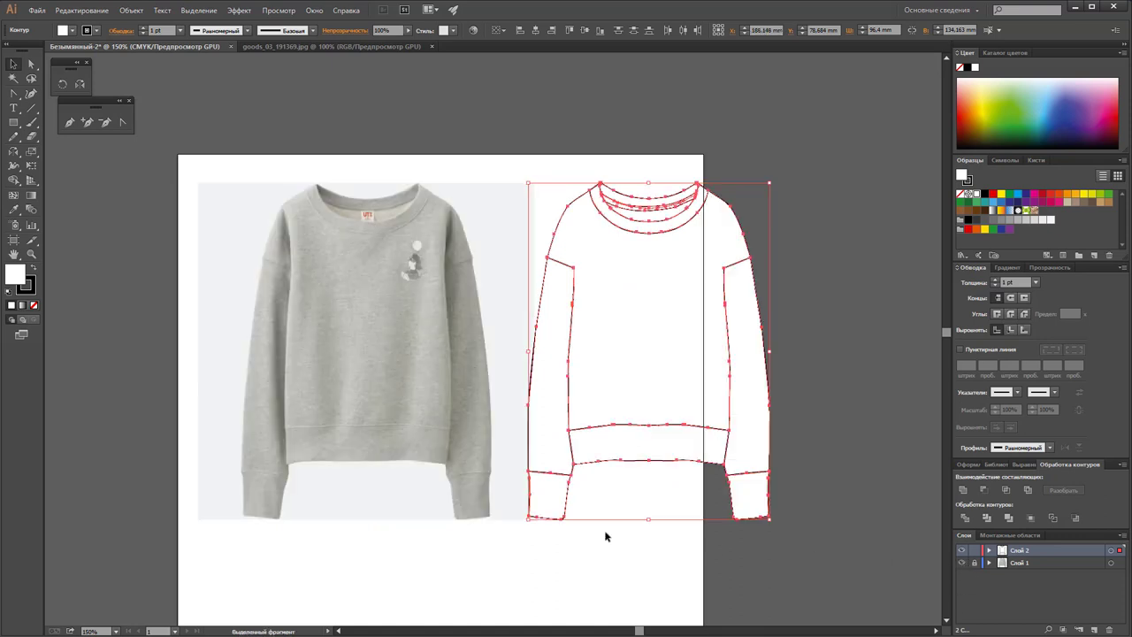
Step: Widen the artboard to 245.42 mm to hold both the flat and the photo
click(13, 240)
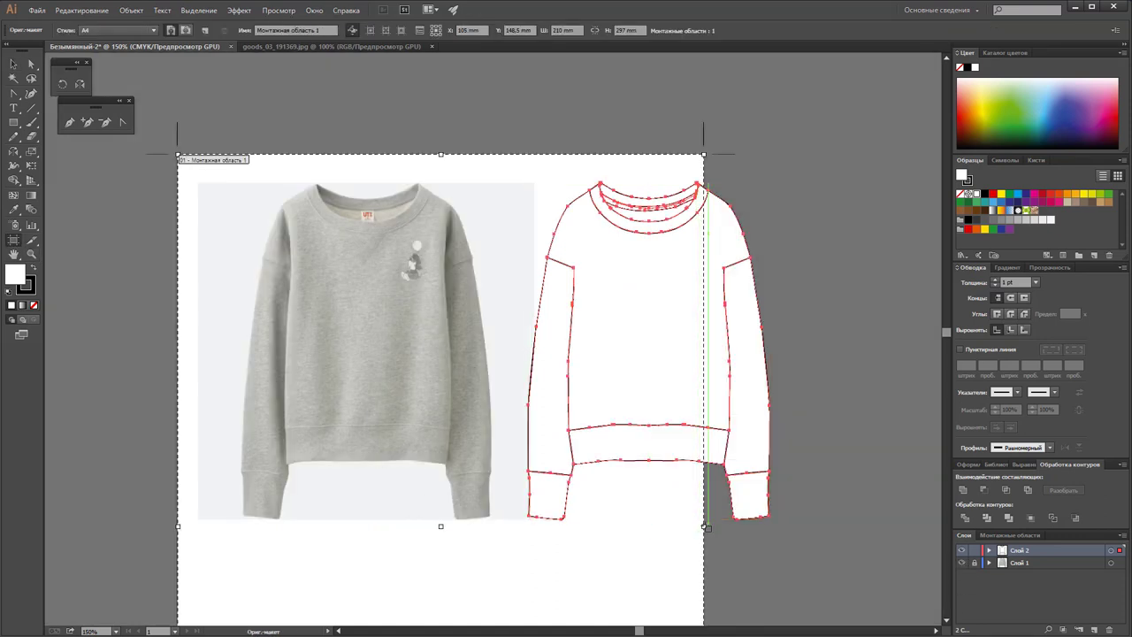
drag(707, 525, 796, 525)
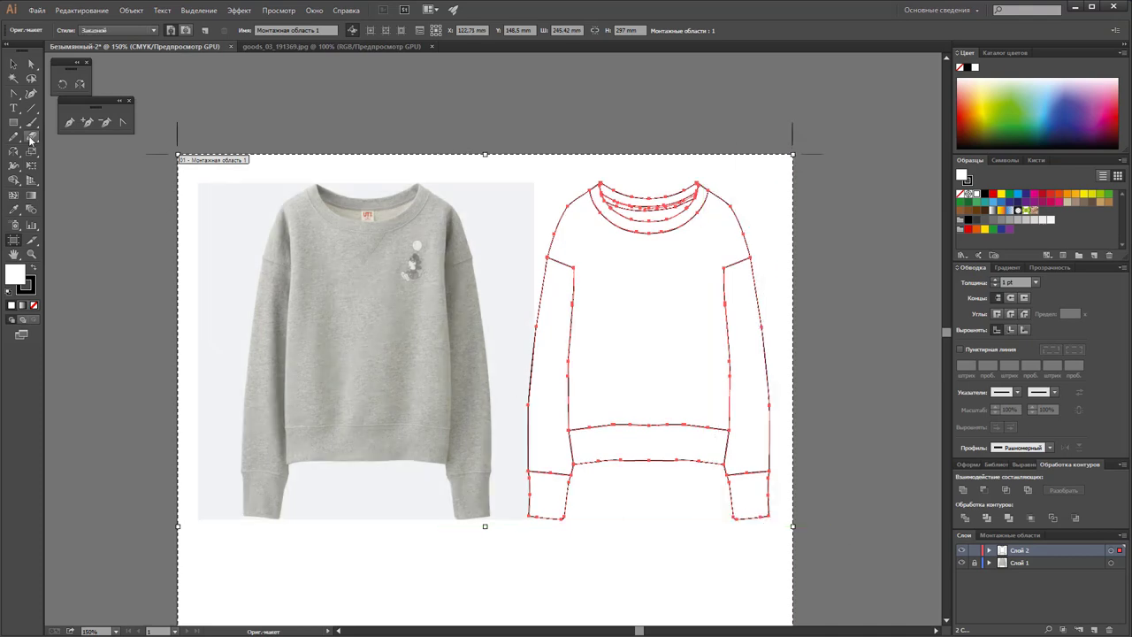
click(13, 64)
click(341, 108)
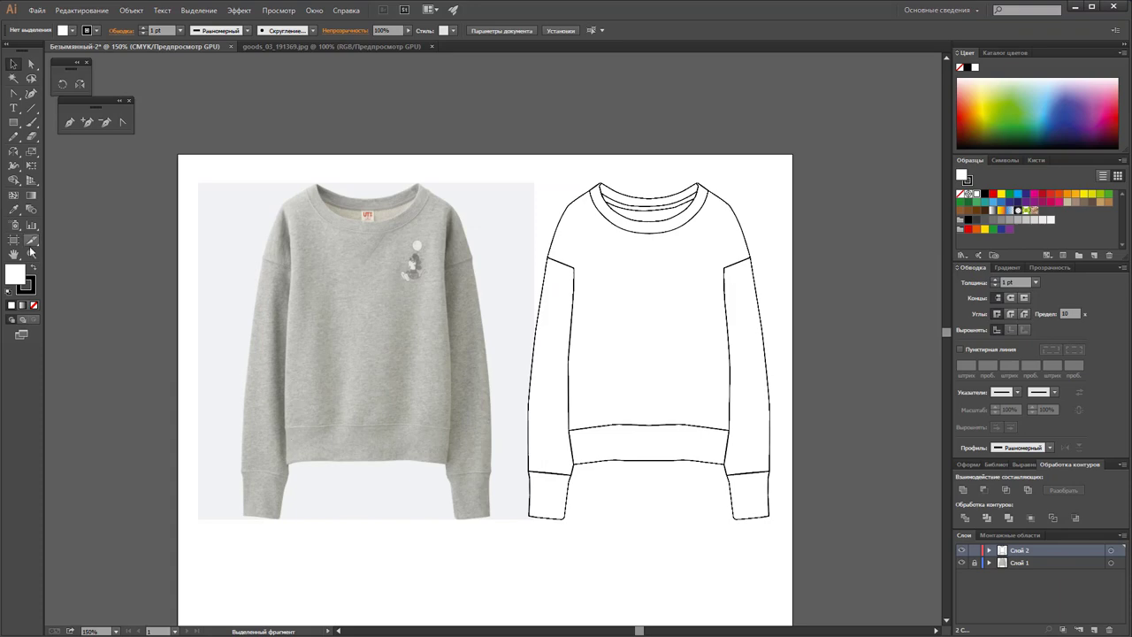
key(z)
click(399, 381)
click(491, 320)
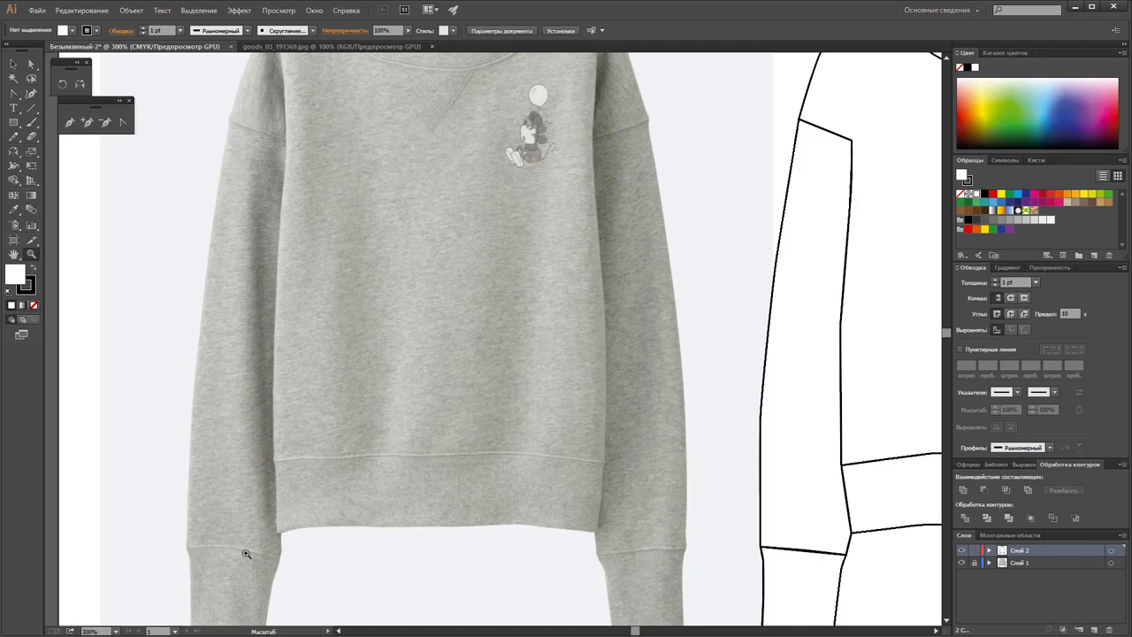
click(404, 473)
click(454, 330)
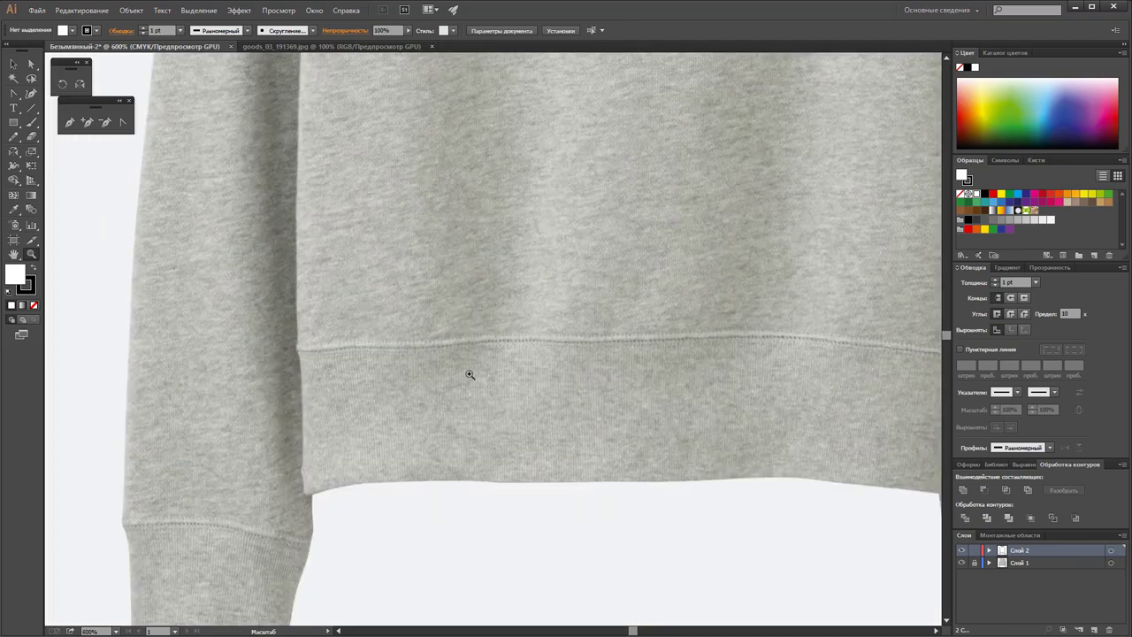
click(472, 369)
scroll(474, 315, up, 2)
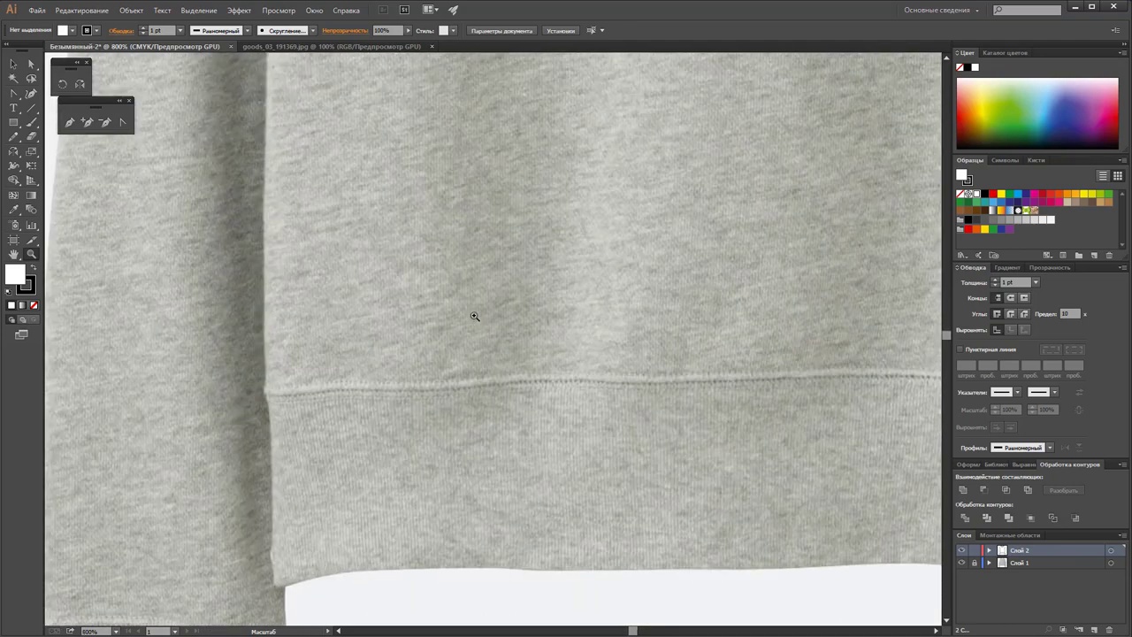
scroll(474, 316, up, 5)
scroll(474, 316, up, 5)
scroll(474, 315, up, 5)
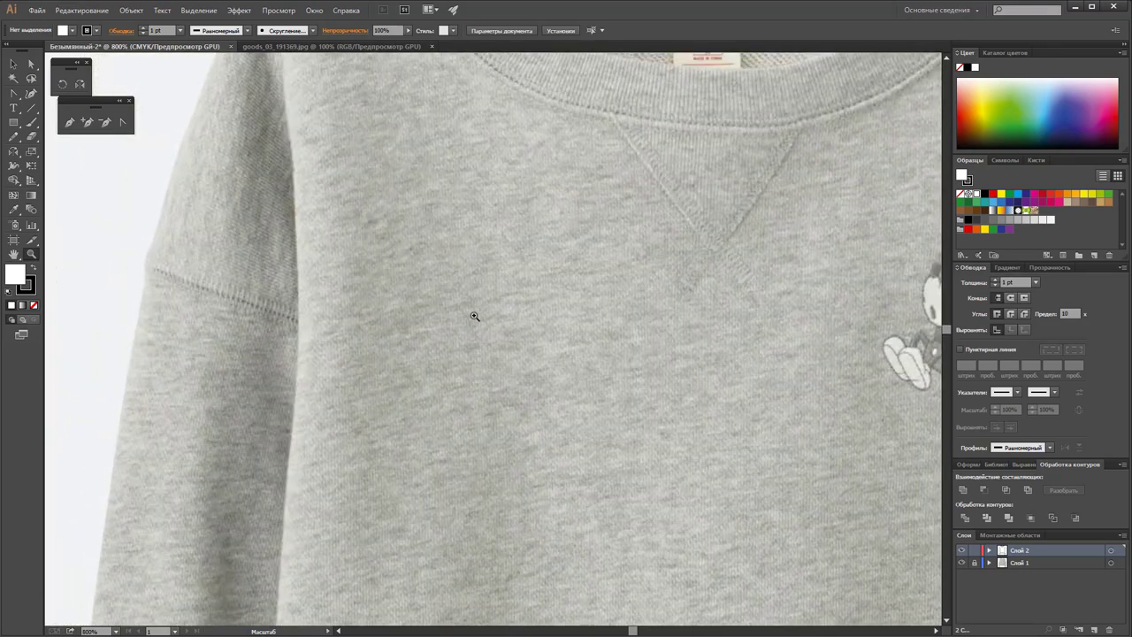
scroll(636, 160, up, 1)
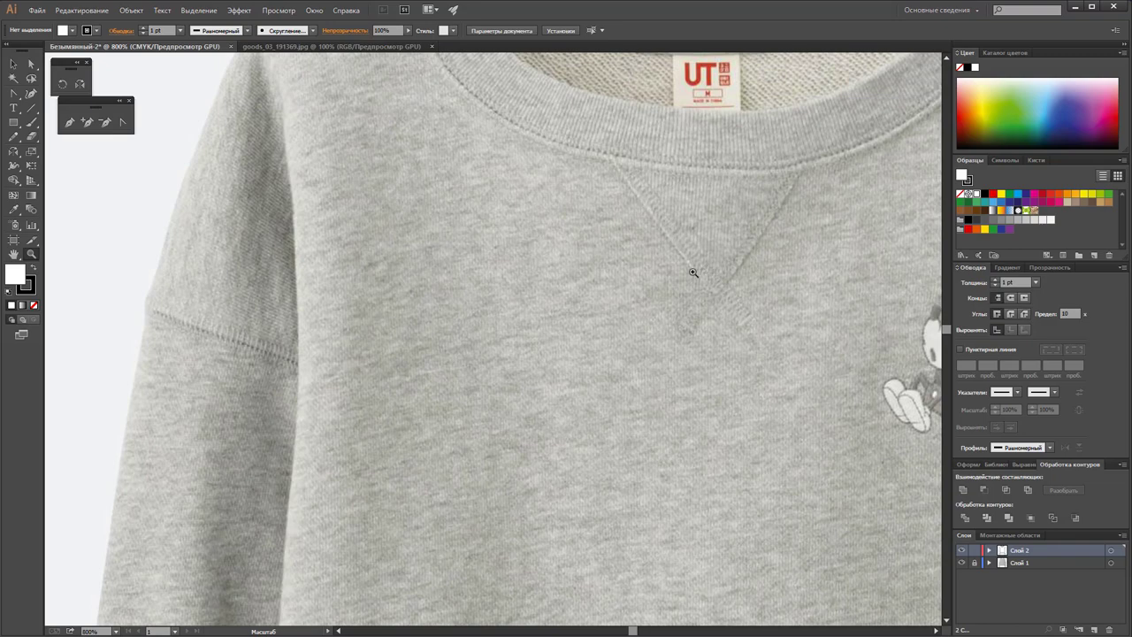
alt+click(587, 397)
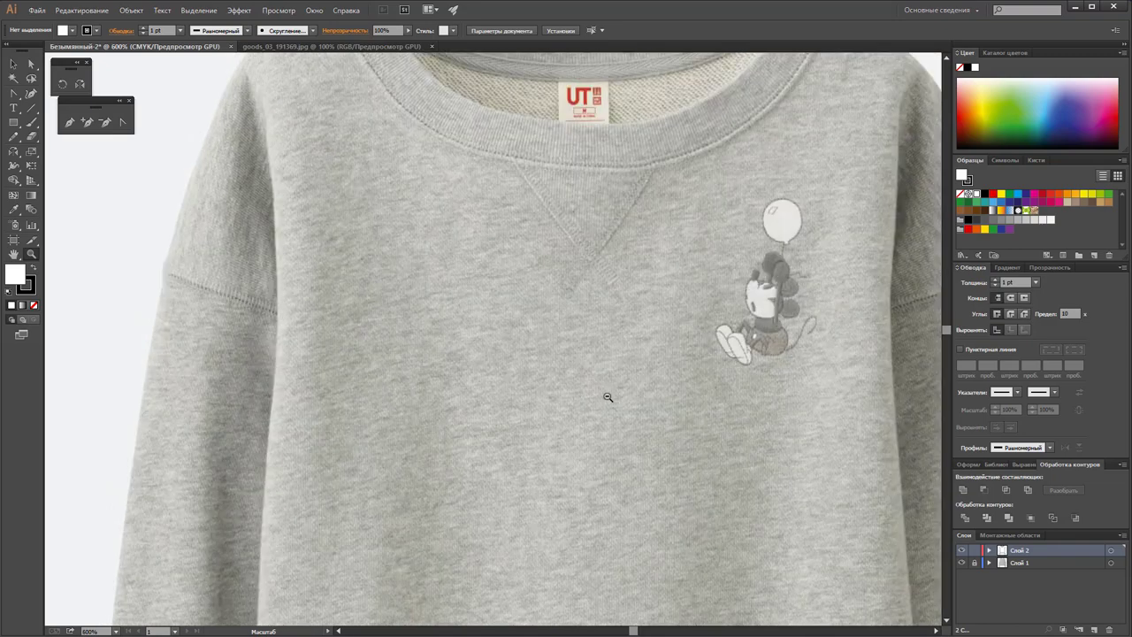
alt+click(608, 397)
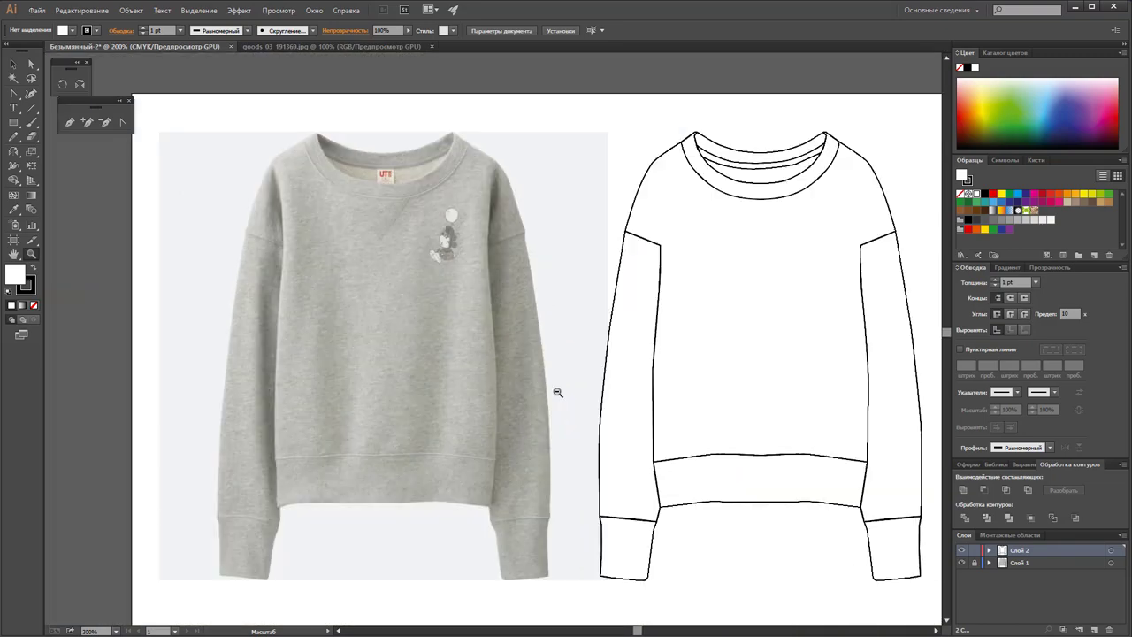
scroll(590, 379, down, 1)
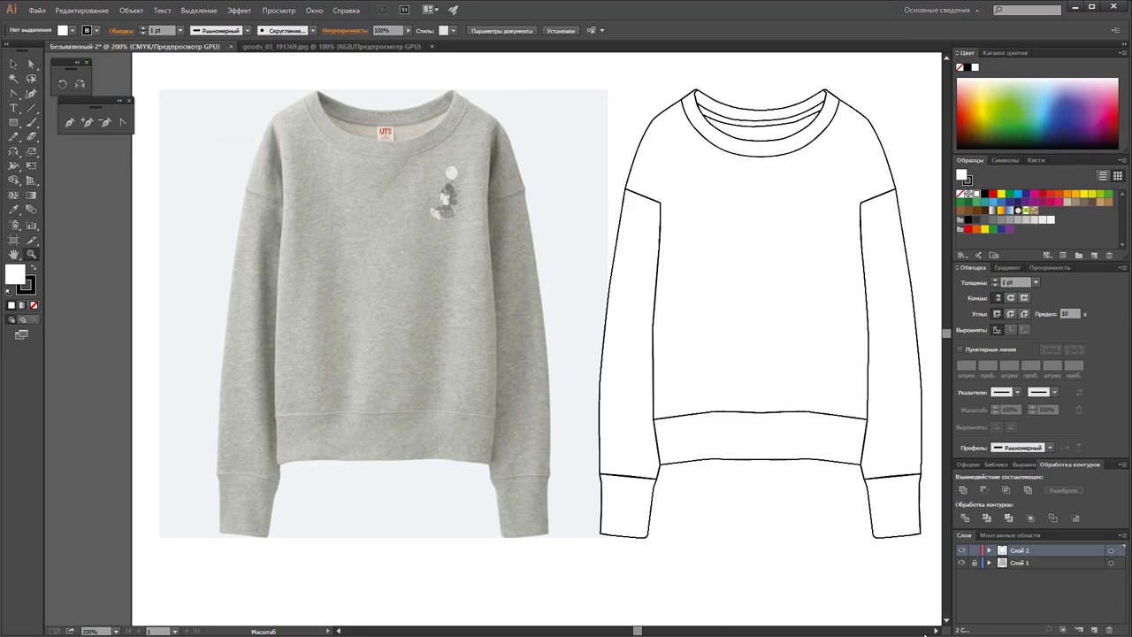
click(934, 630)
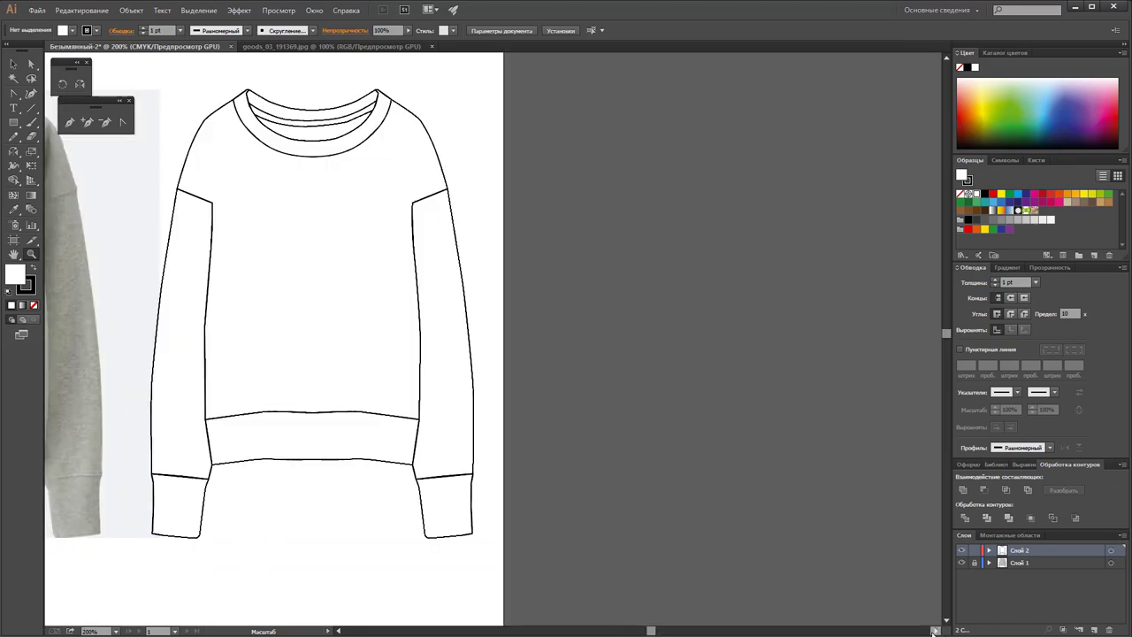
click(338, 630)
scroll(338, 440, down, 1)
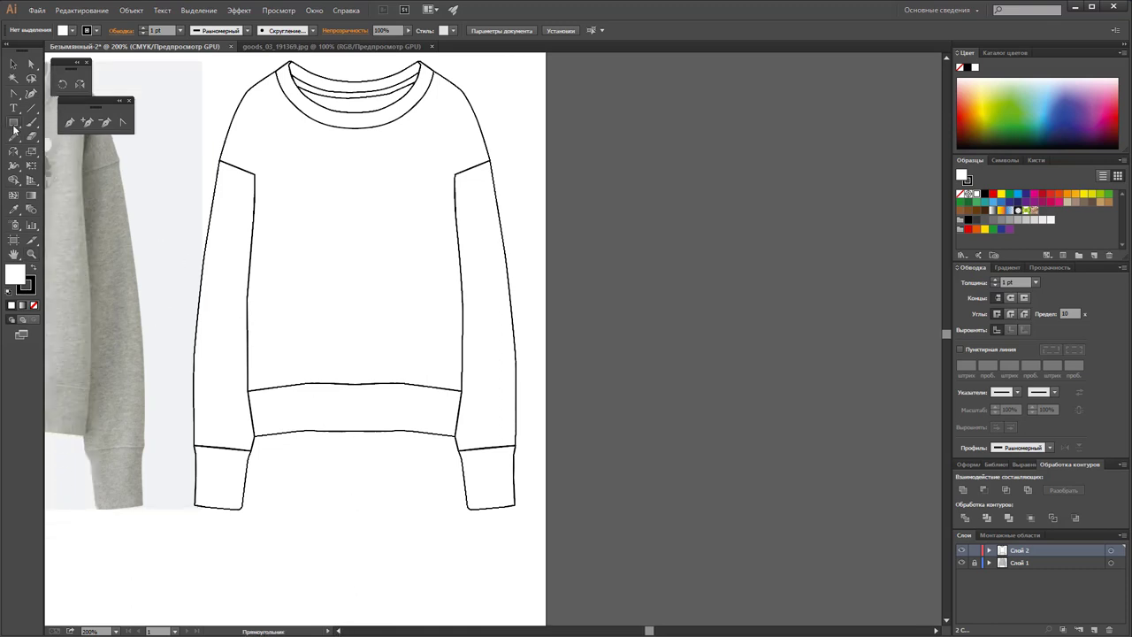
drag(13, 122, 48, 144)
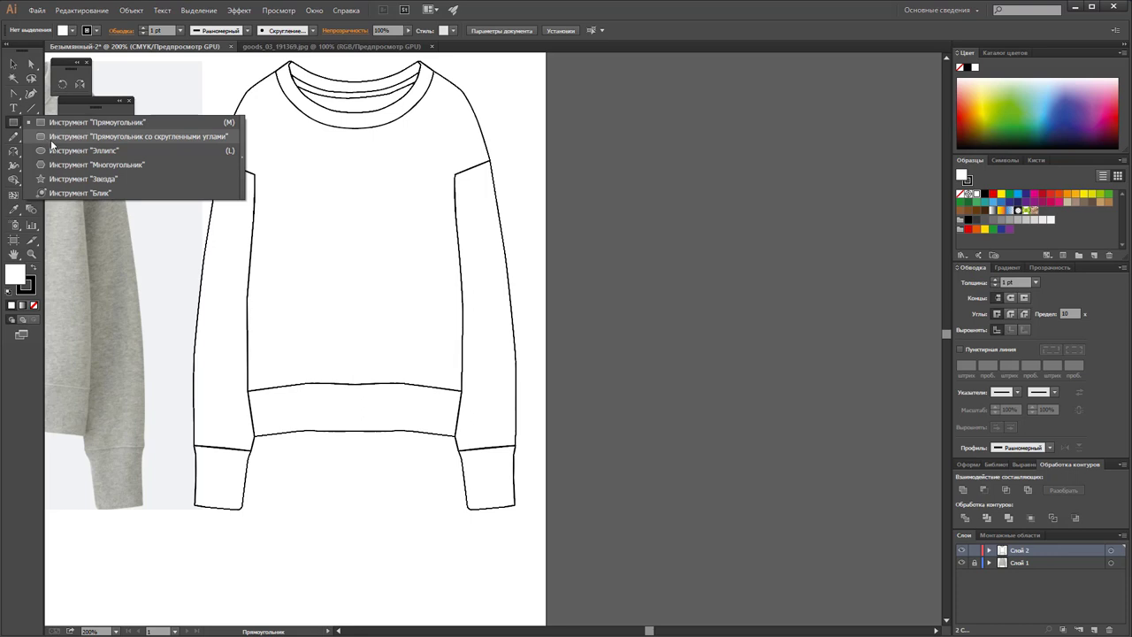
Step: Draw a tall, narrow, unfilled rounded rectangle near the hem
click(52, 138)
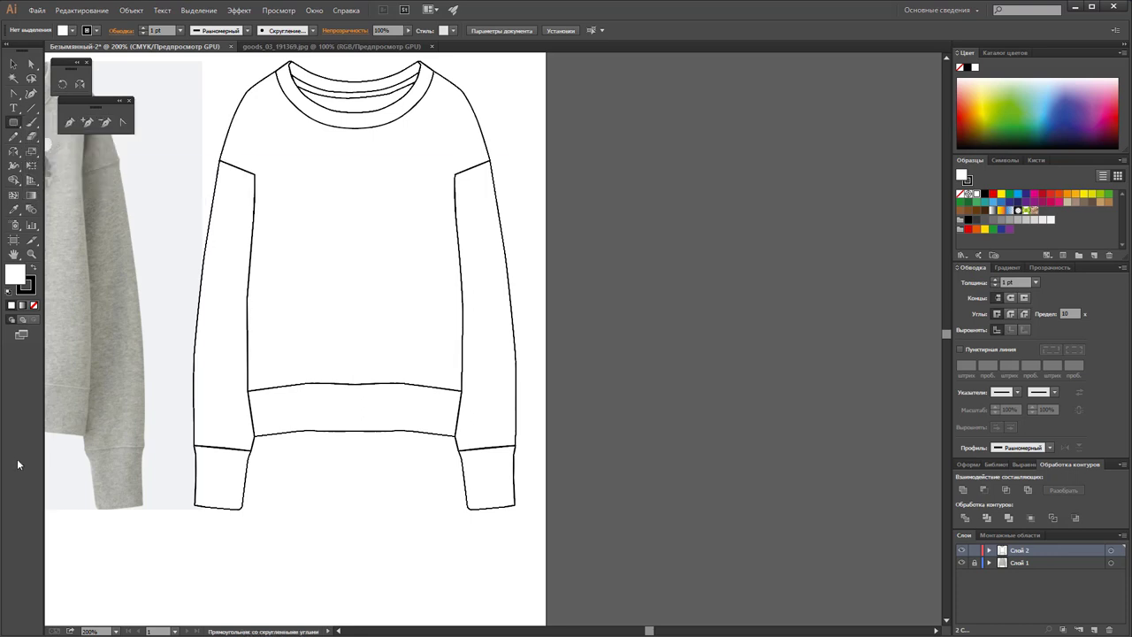
key(z)
click(249, 530)
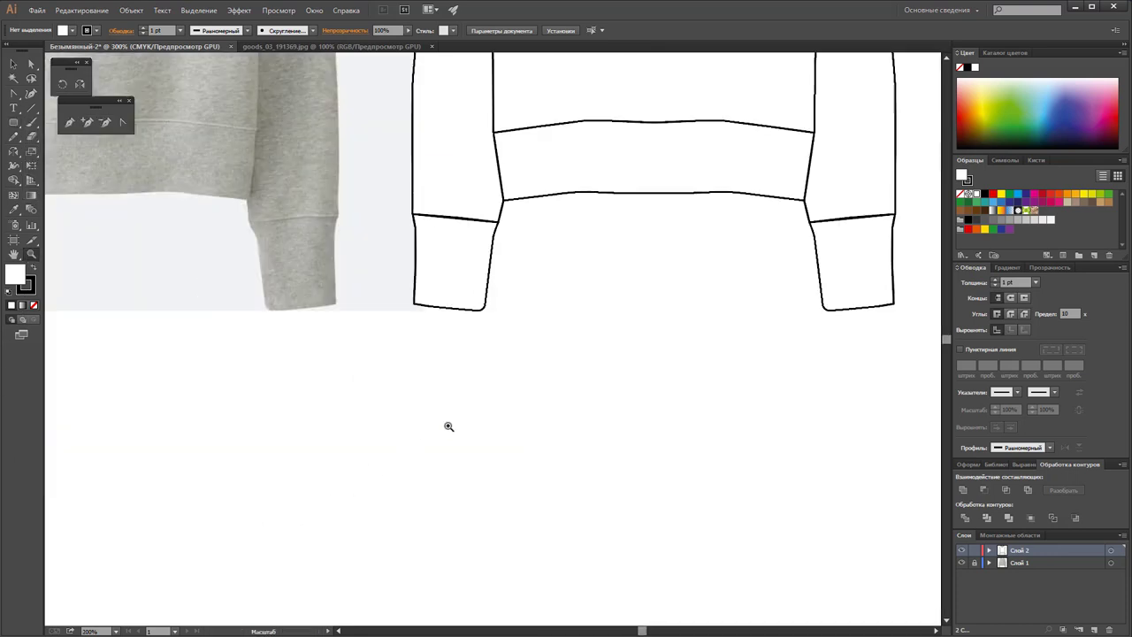
click(496, 438)
click(487, 396)
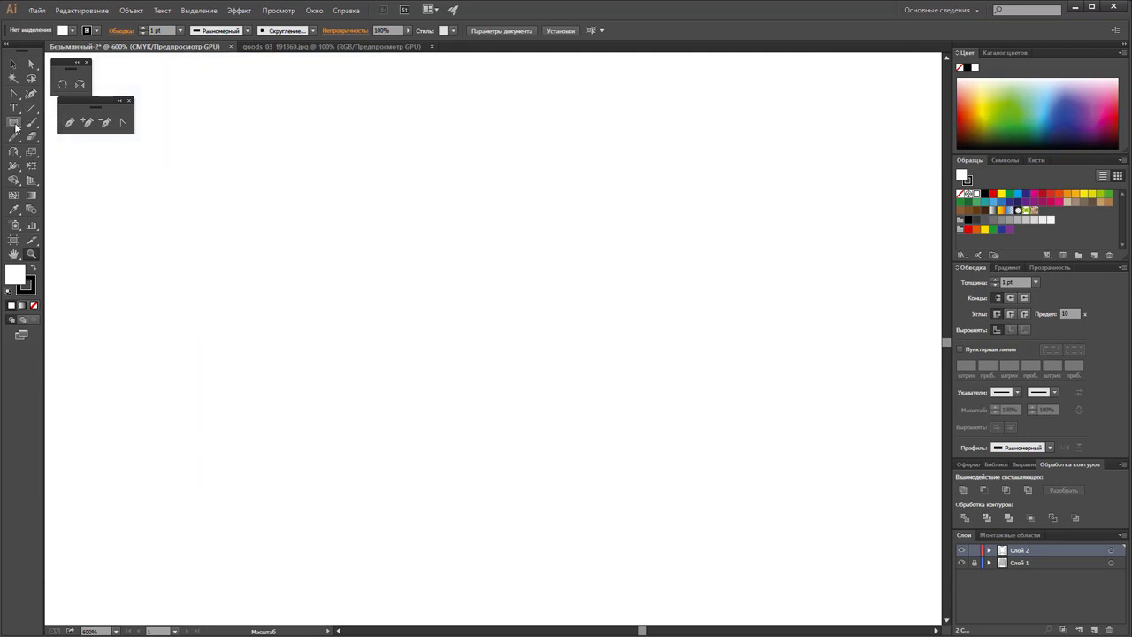
click(13, 123)
click(14, 125)
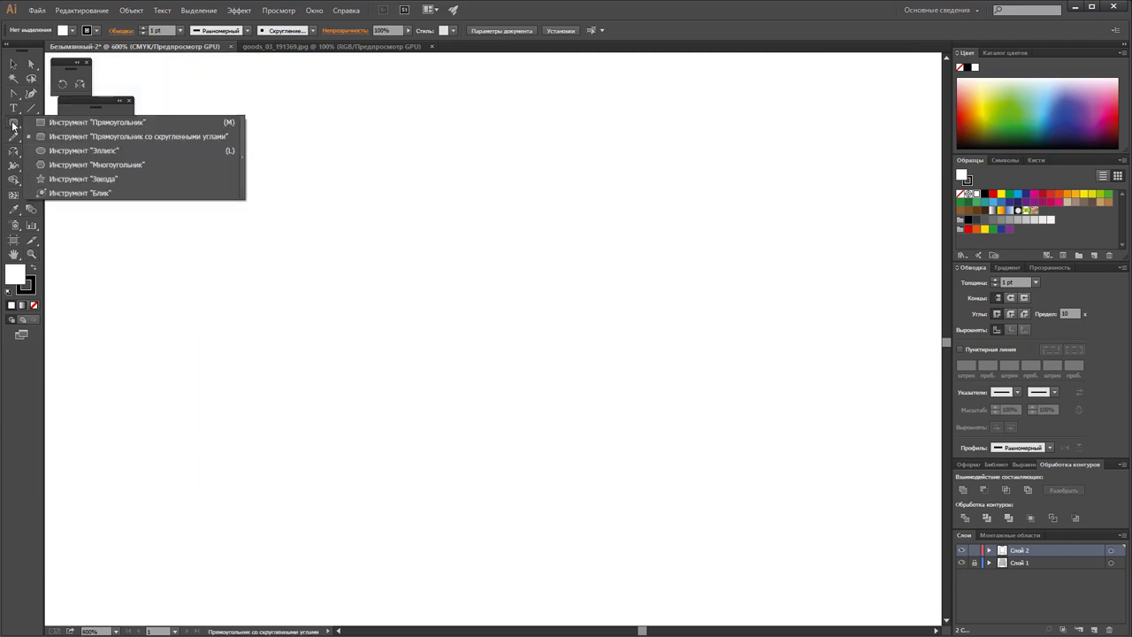
click(118, 135)
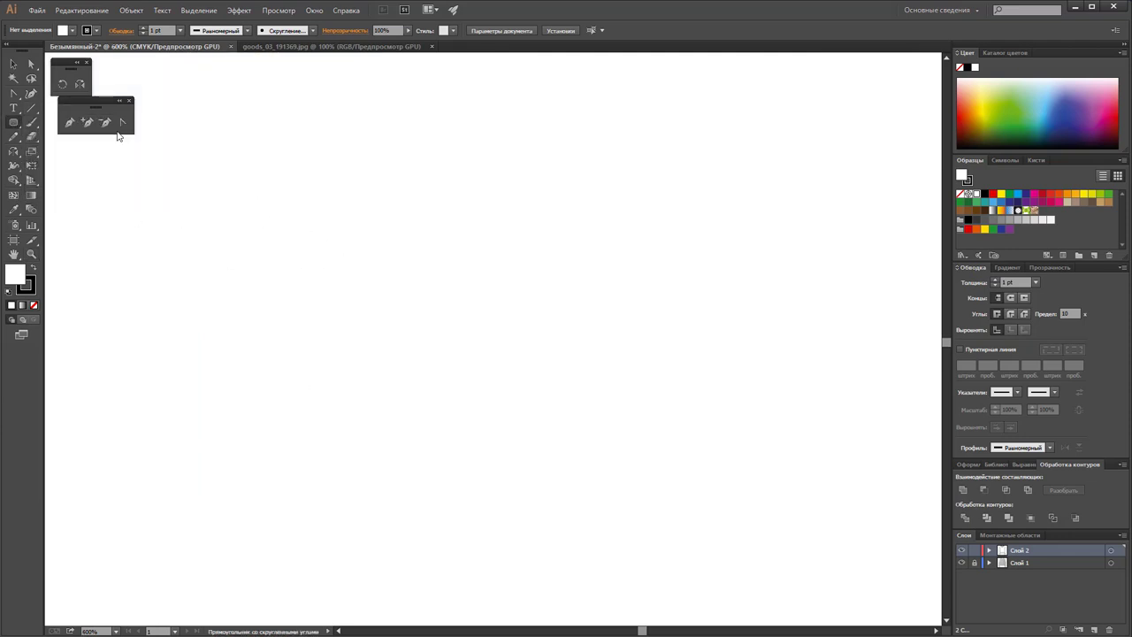
drag(231, 116, 268, 329)
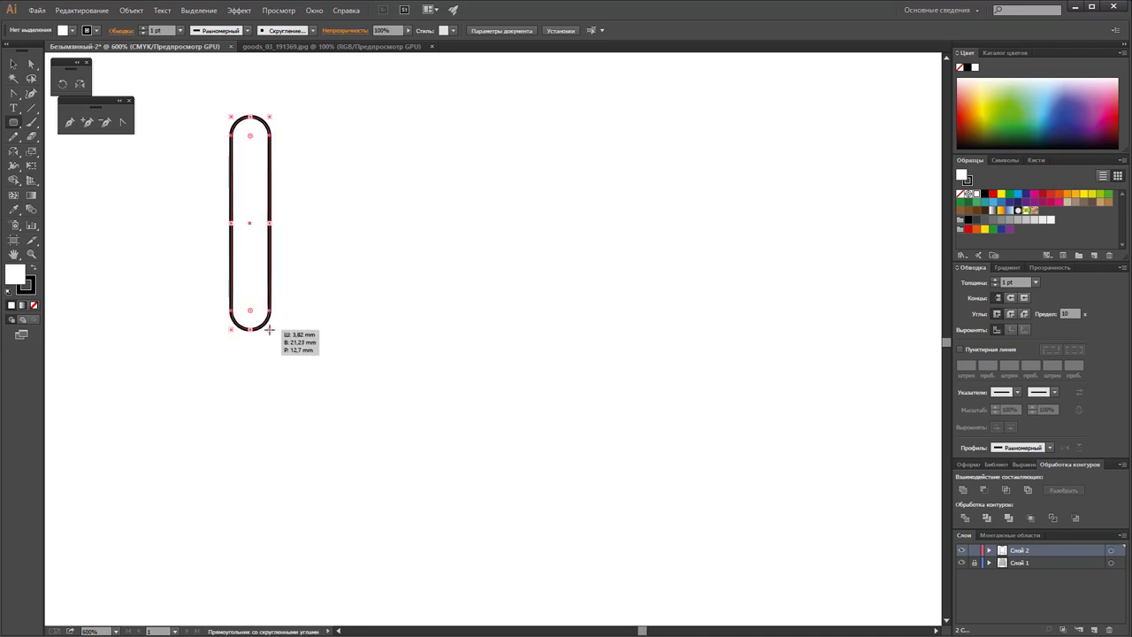
click(33, 306)
Step: Place an overlapping copy of the rounded outline slightly to the right
key(v)
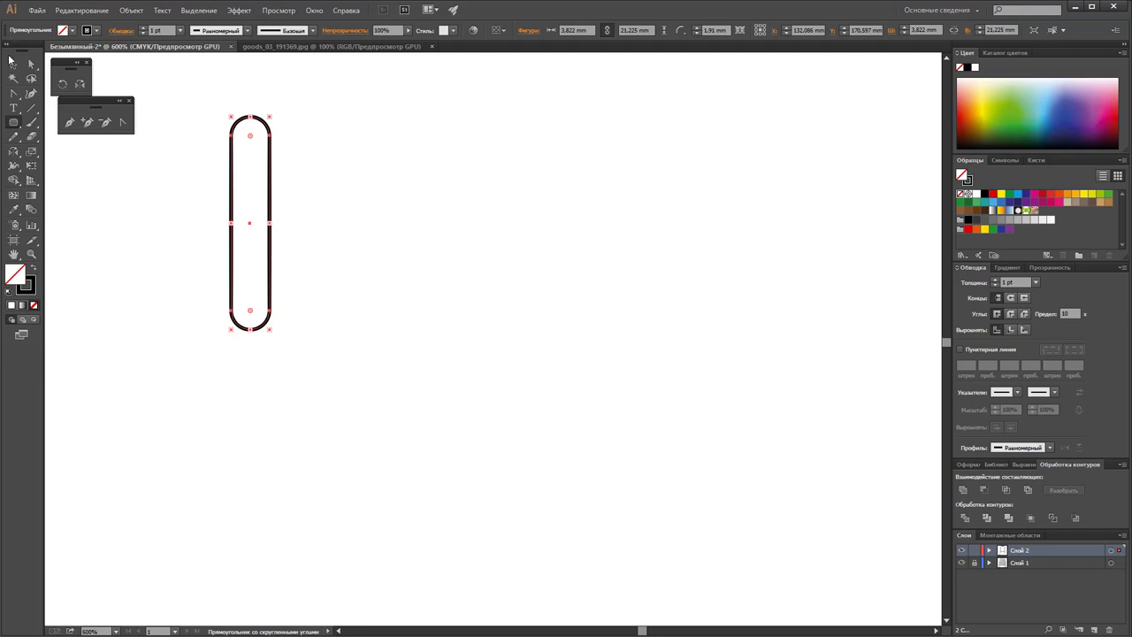
click(167, 255)
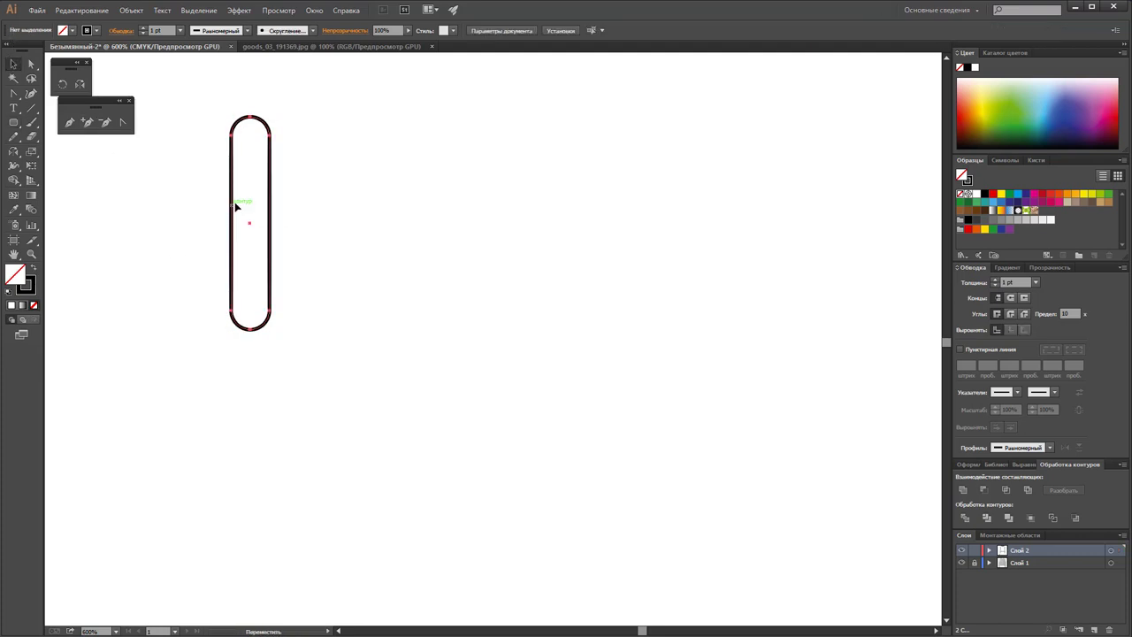
drag(234, 207, 249, 208)
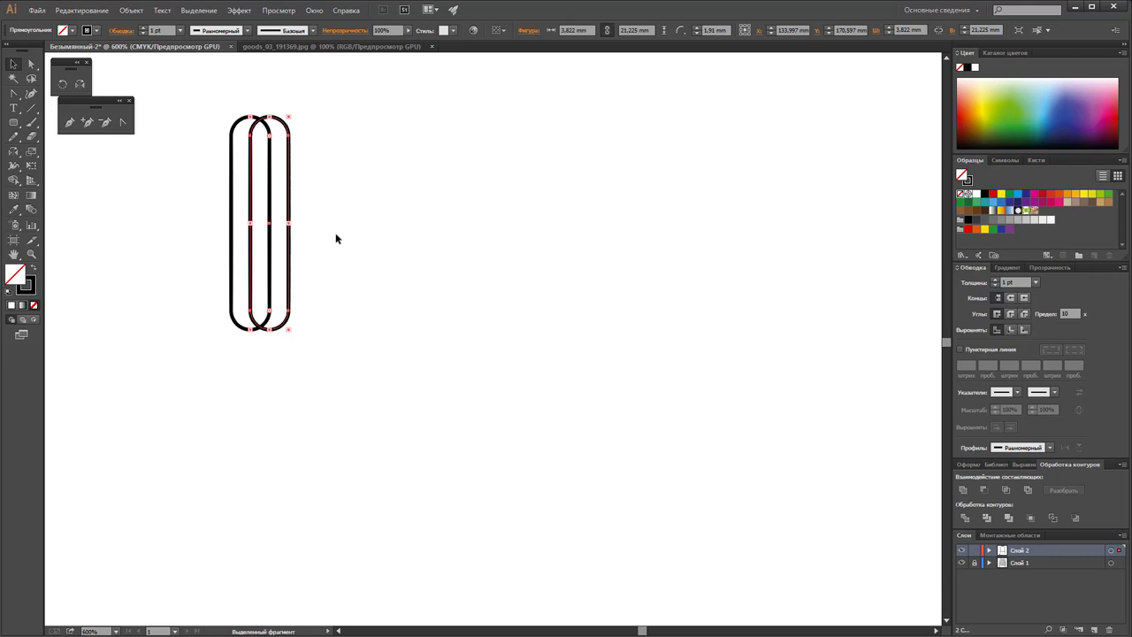
click(332, 236)
Step: Cross both outlines with two horizontal line bars, one near the top and one lower, and show the Brushes panel
click(31, 108)
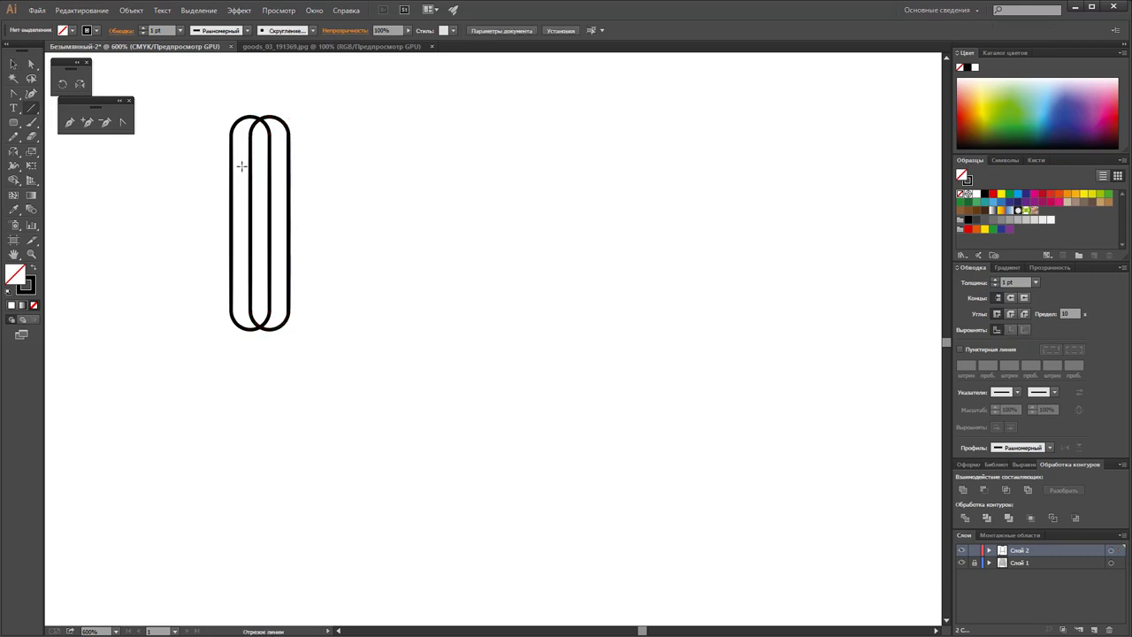
drag(231, 162, 288, 161)
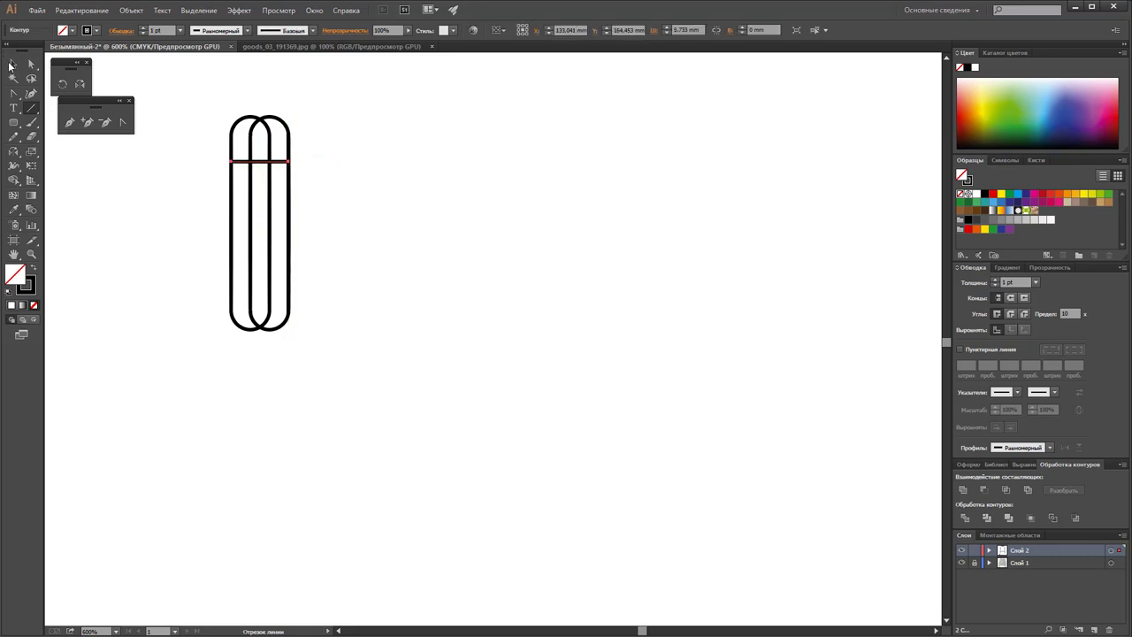
click(10, 66)
drag(291, 162, 290, 281)
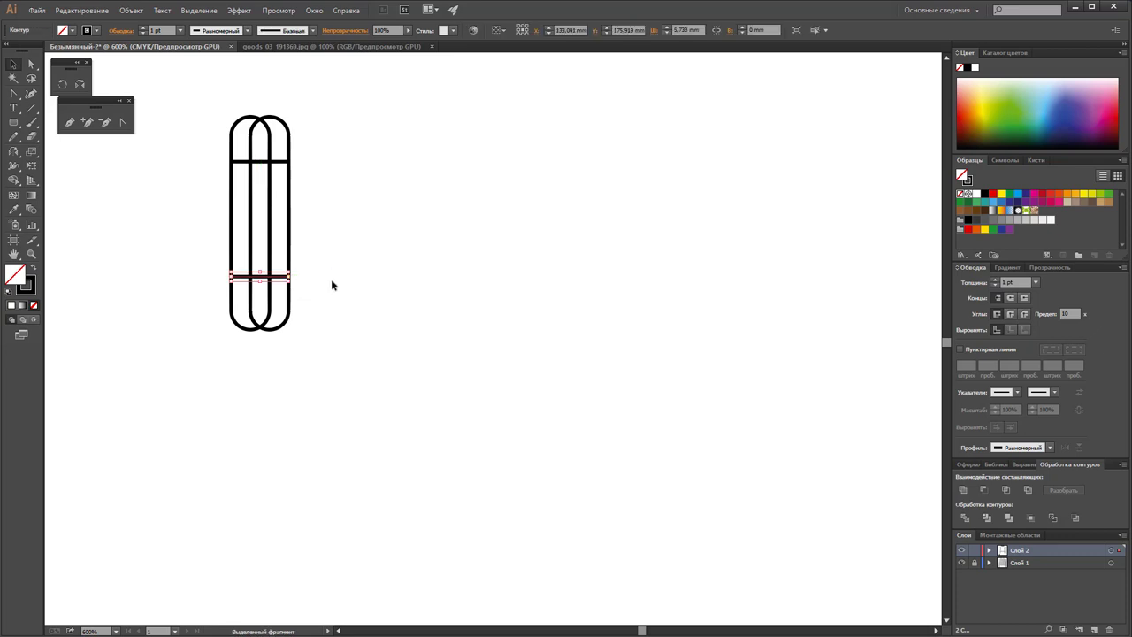
click(267, 362)
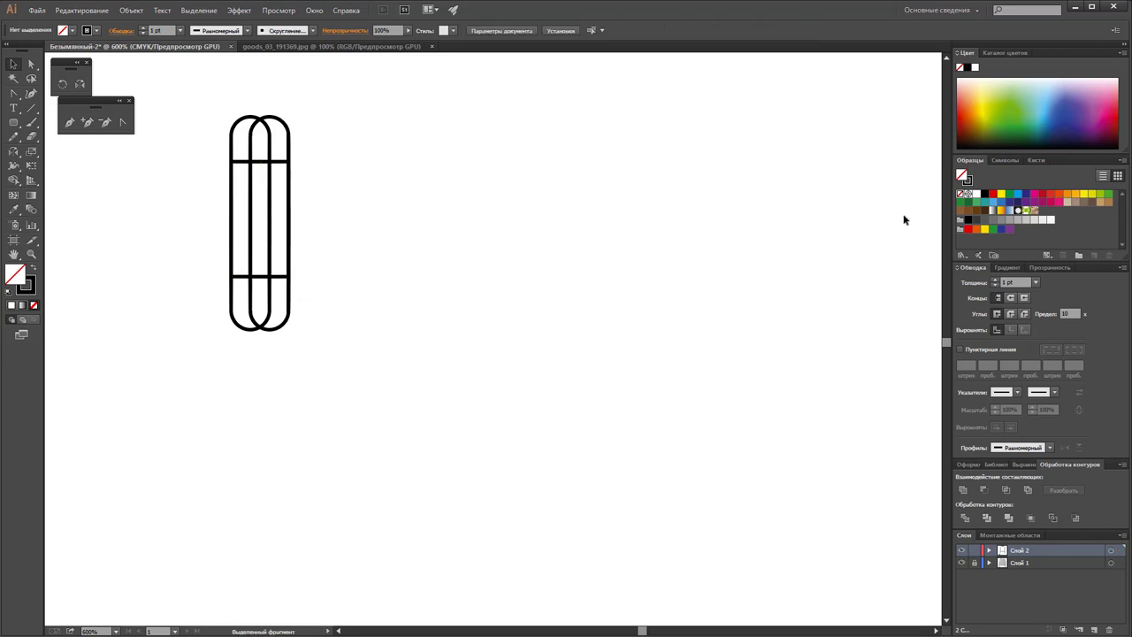
click(1036, 160)
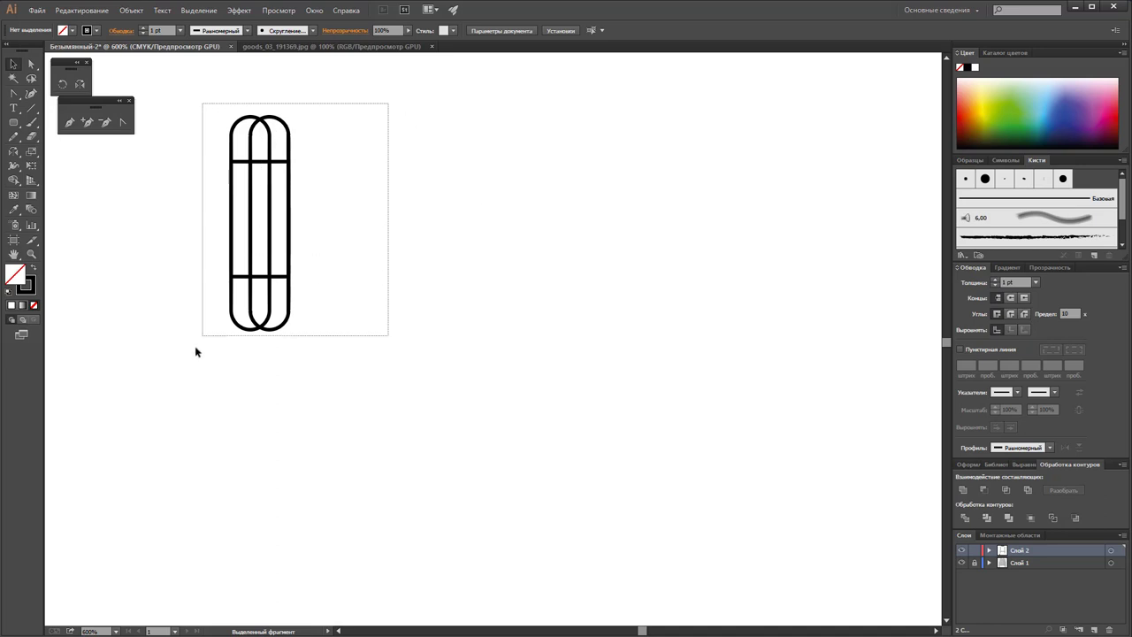
Step: Save the whole stitch tile as a new Pattern Brush, keeping the default brush options
drag(324, 144, 185, 371)
drag(251, 256, 981, 221)
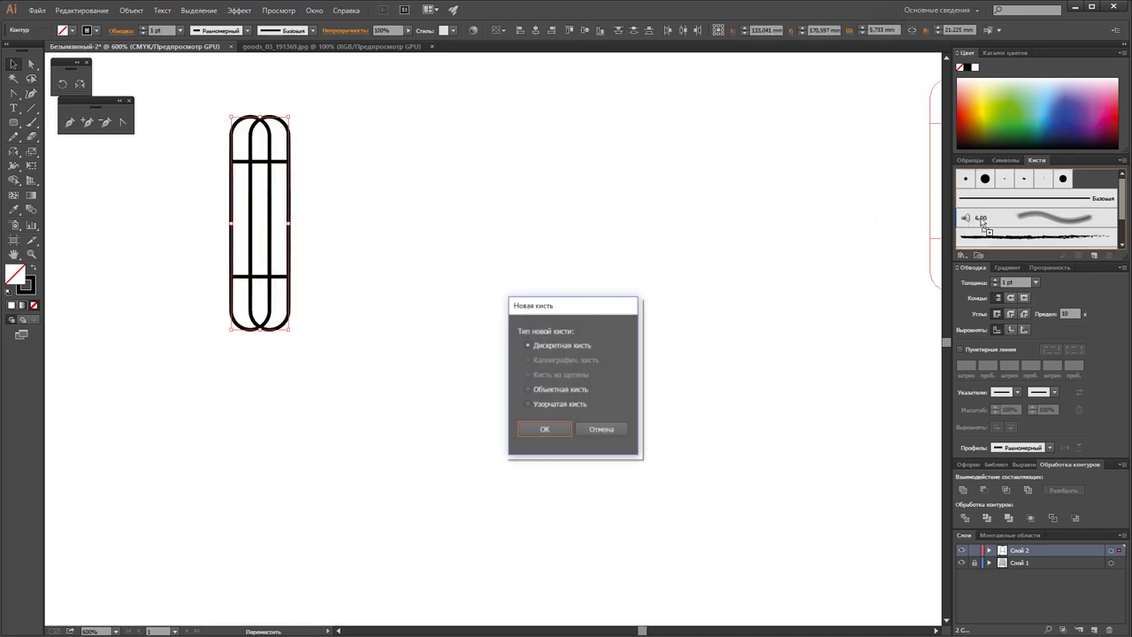
click(541, 404)
click(547, 431)
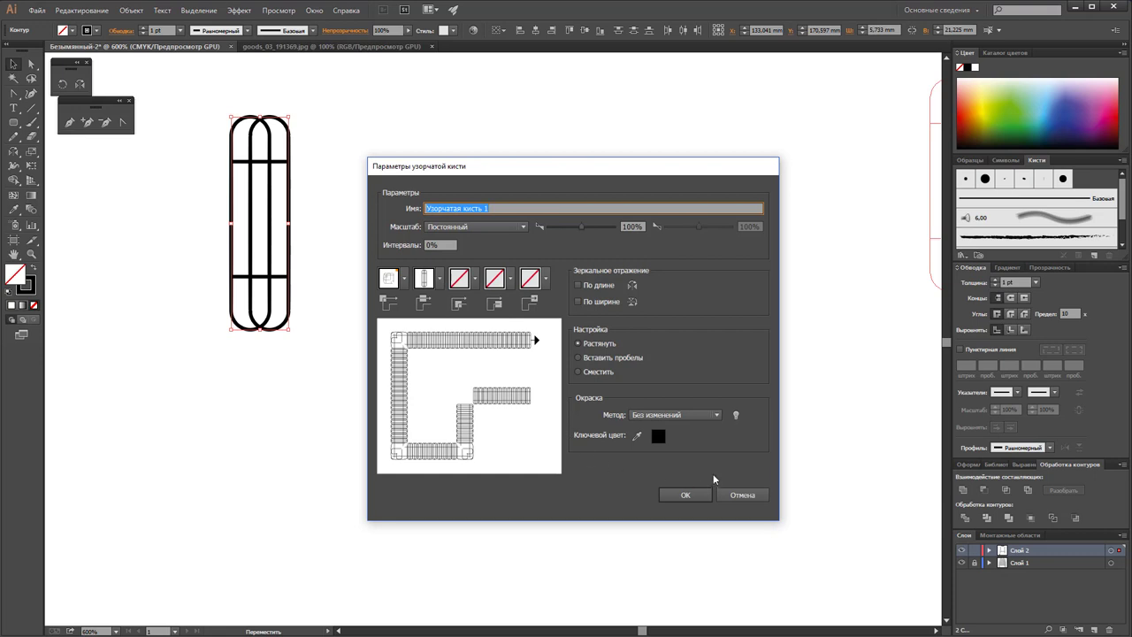
click(686, 495)
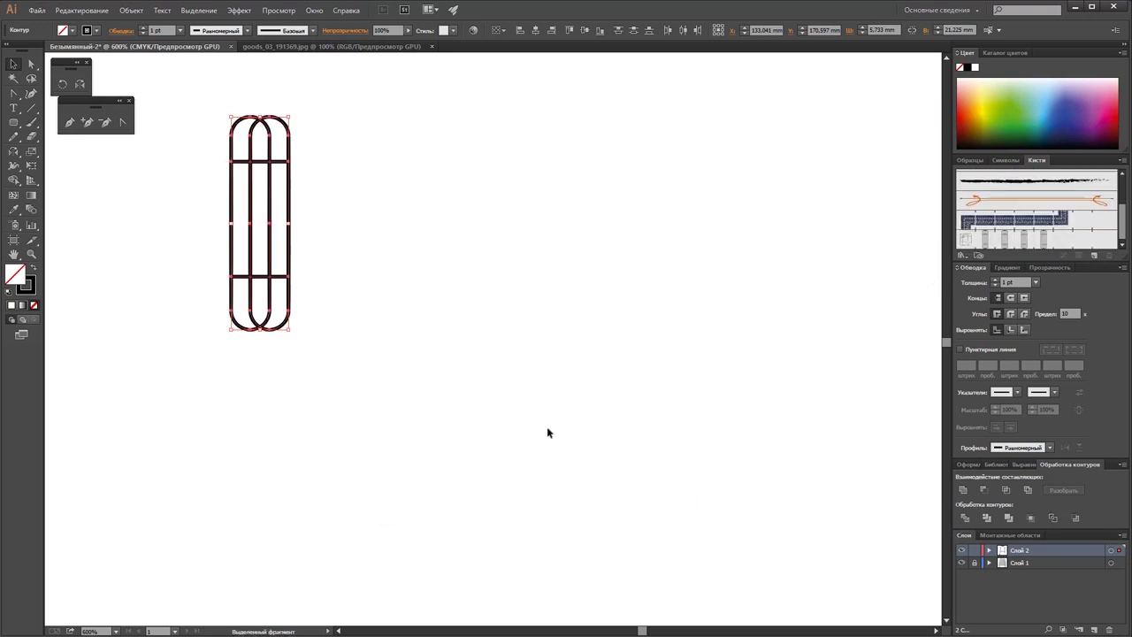
click(692, 283)
Step: Zoom out to see the photo and flat, then zoom in close on the waistband's top edge
key(z)
alt+click(475, 266)
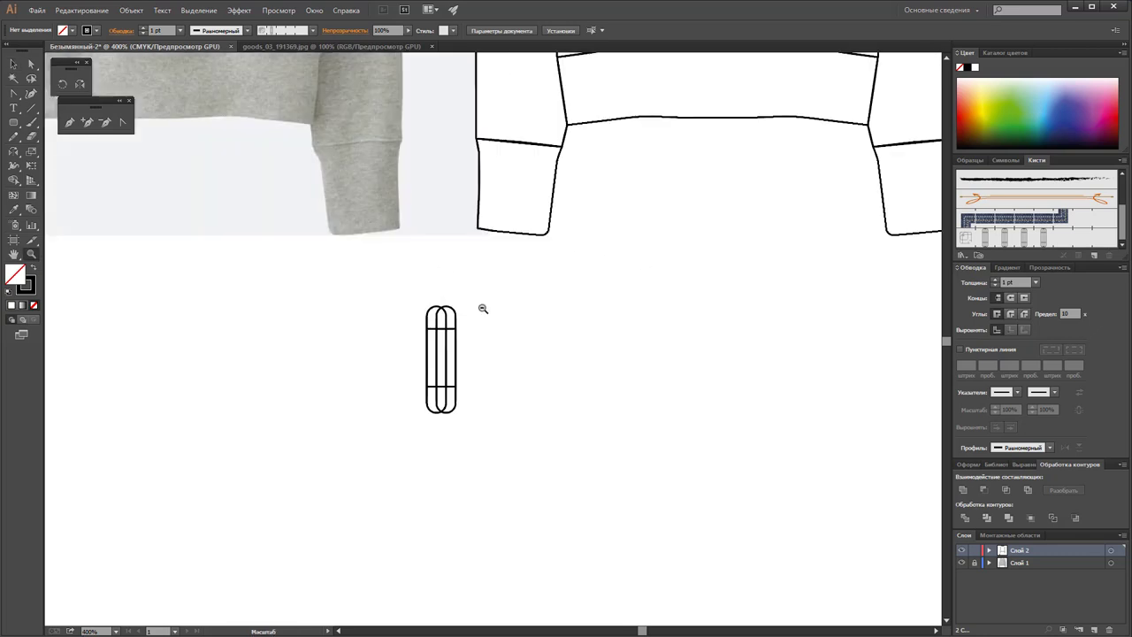
alt+click(513, 310)
alt+click(678, 322)
scroll(455, 316, up, 3)
scroll(466, 319, up, 3)
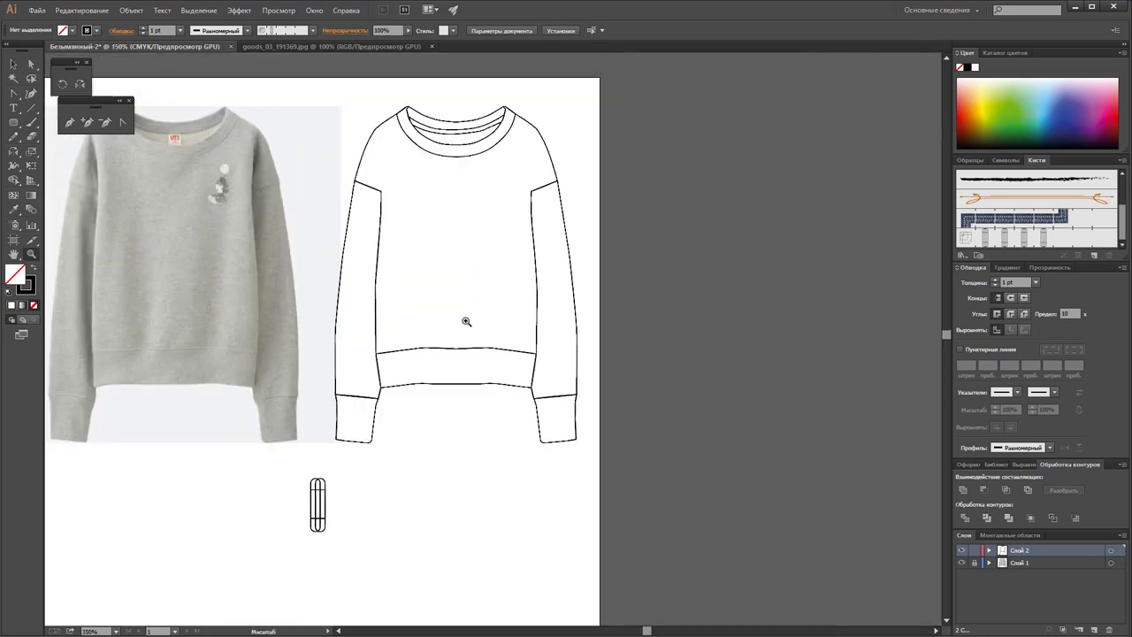
click(464, 376)
click(478, 345)
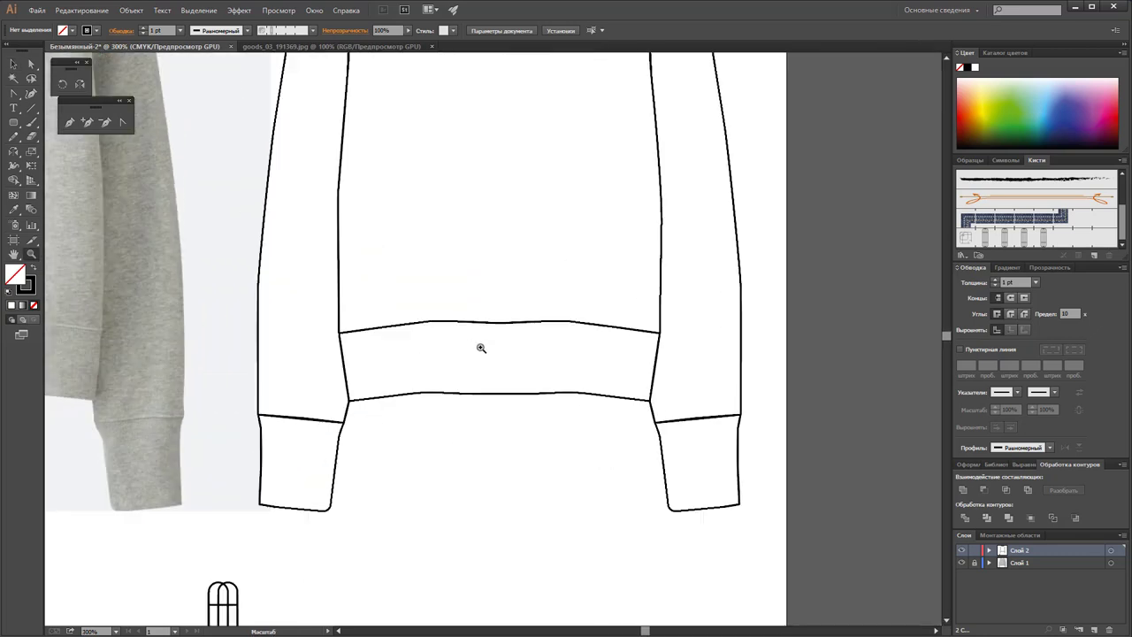
click(544, 346)
click(392, 328)
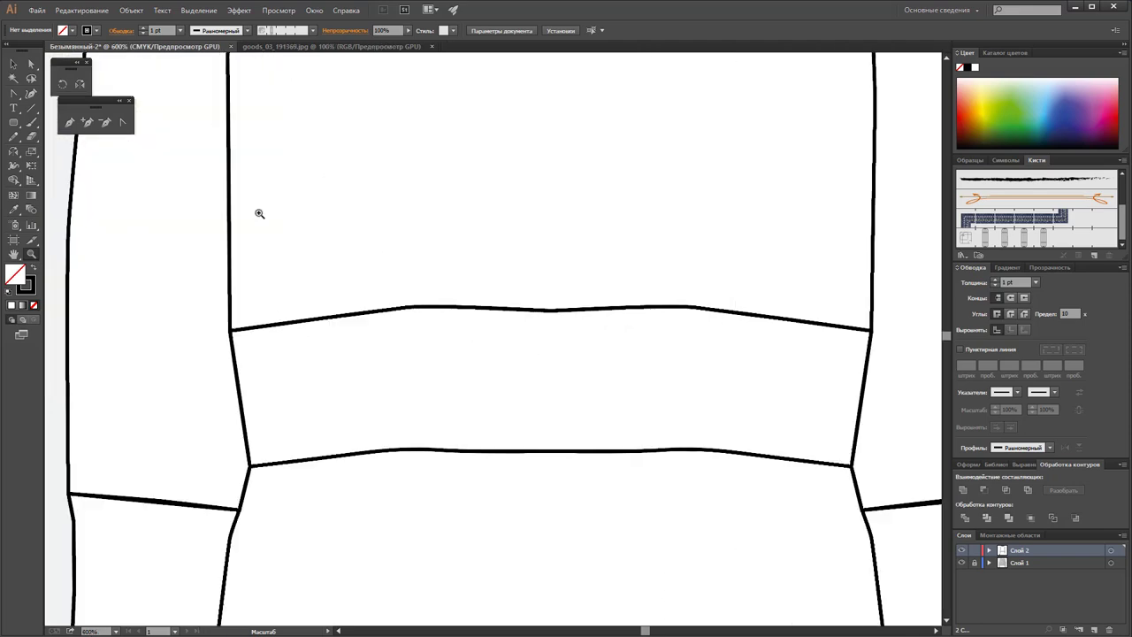
Step: Draw a Pen path with a curved anchor along the waistband top, corner to corner
click(69, 122)
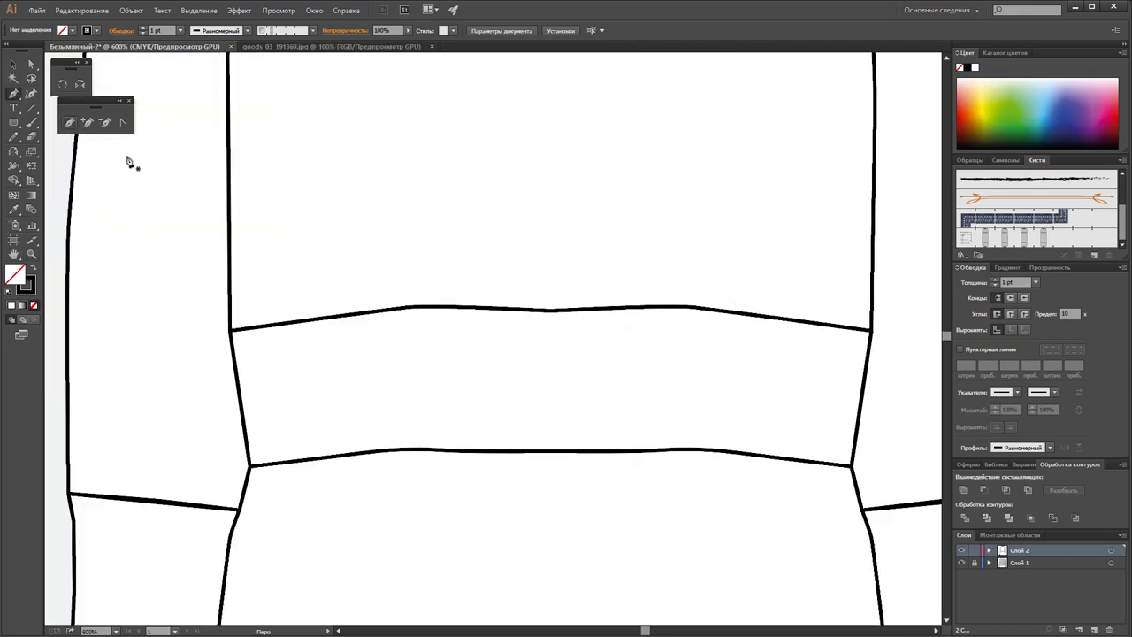
click(230, 327)
click(374, 311)
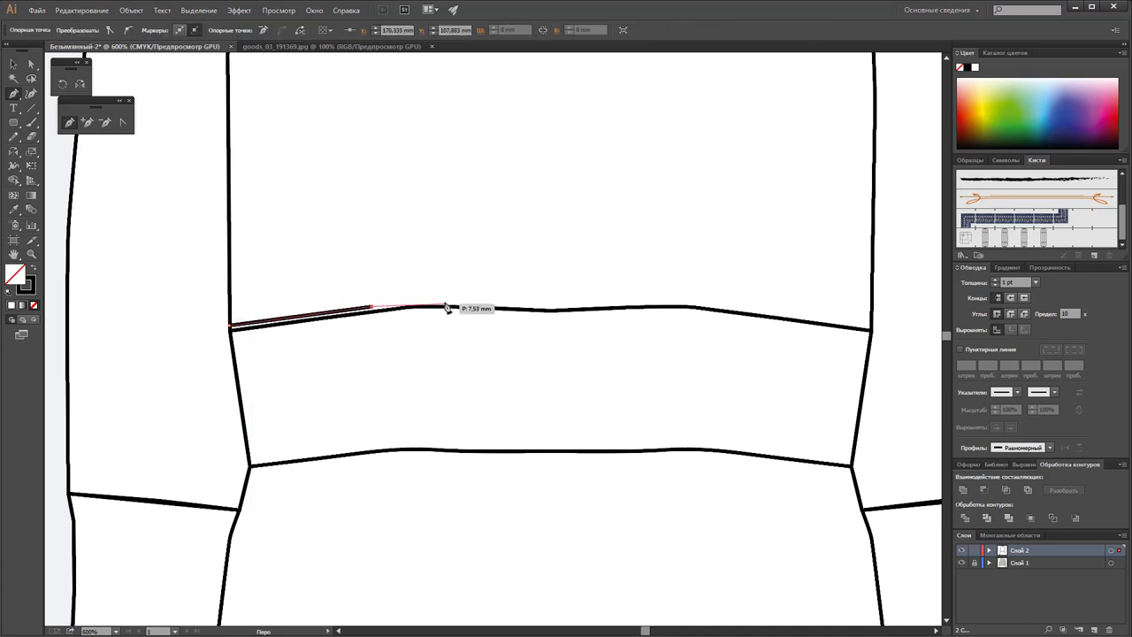
drag(443, 301, 465, 305)
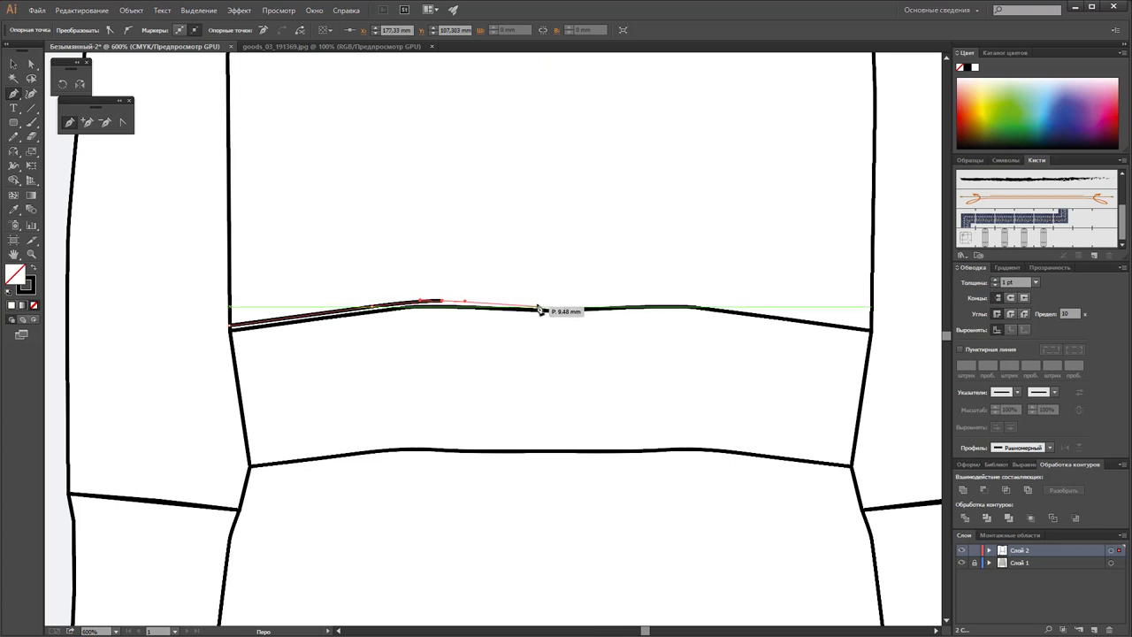
click(547, 308)
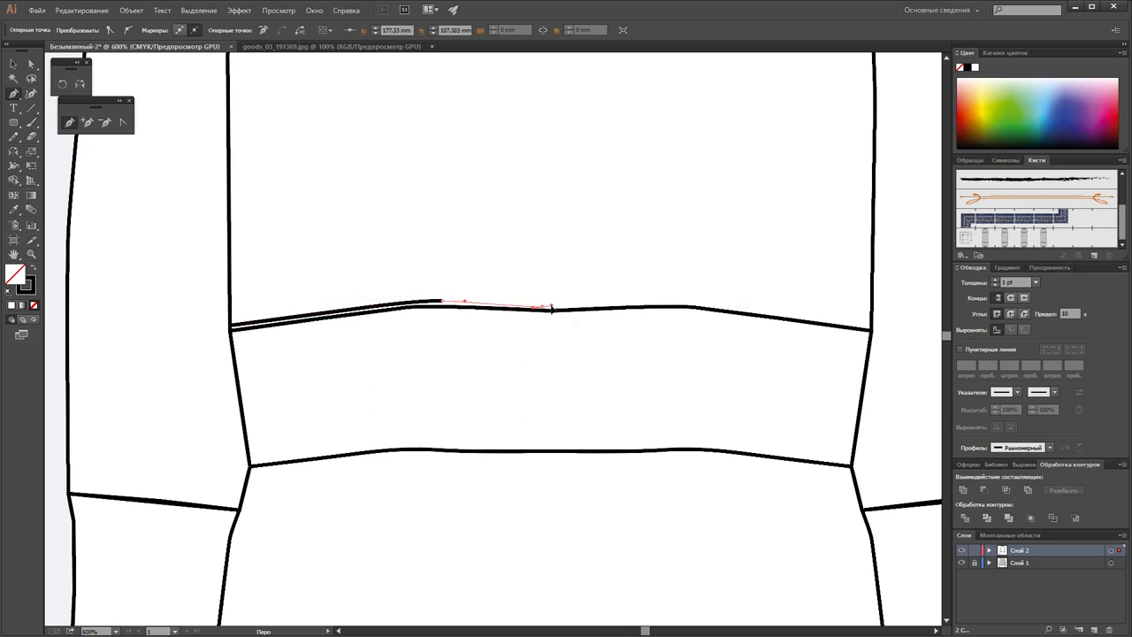
click(676, 306)
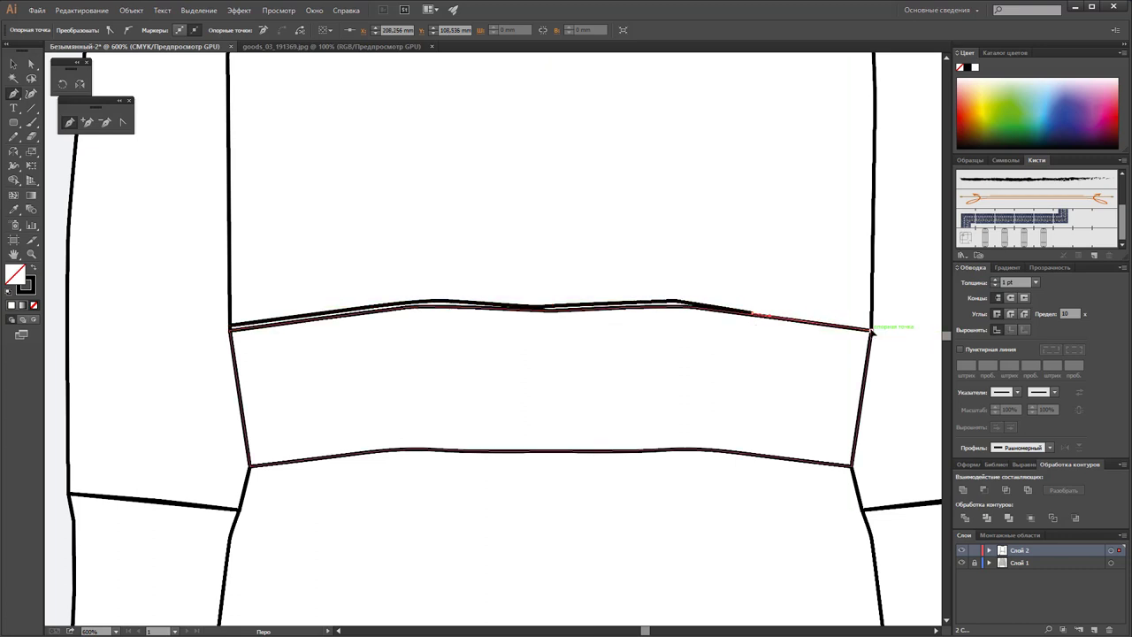
click(871, 329)
Step: Adjust the seam line's anchors so it sits just below the waistband edge
click(31, 69)
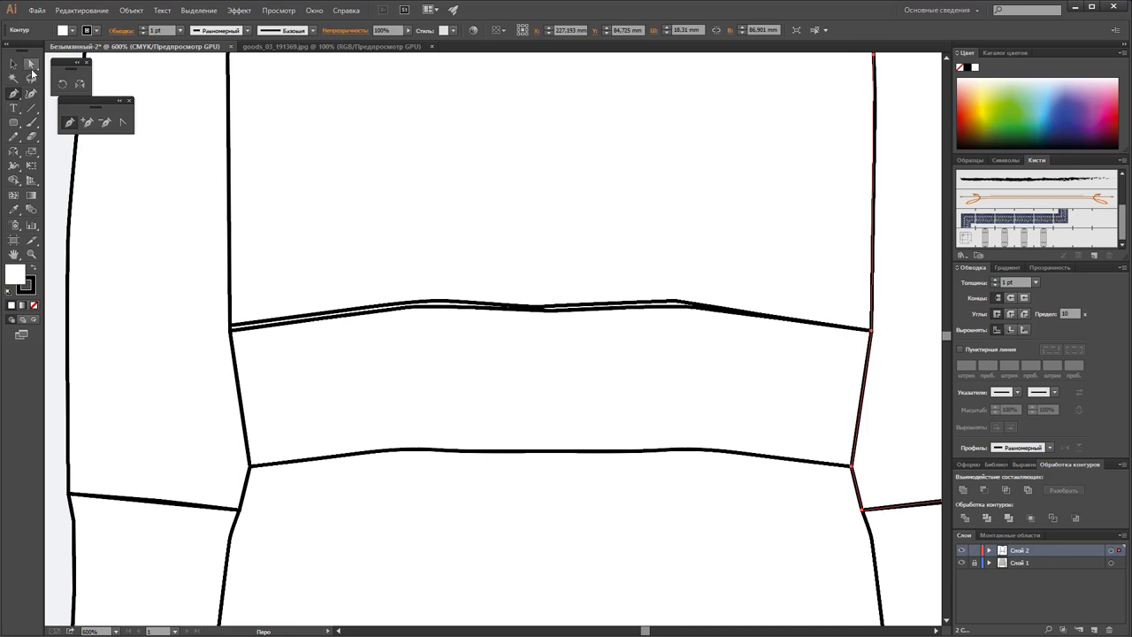
click(707, 307)
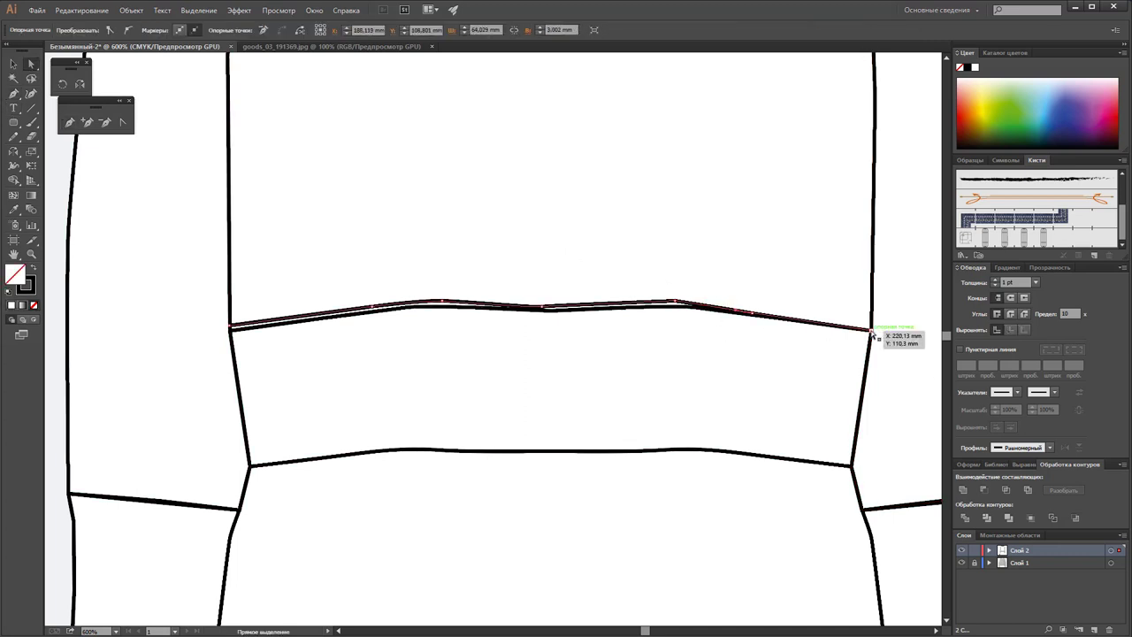
click(871, 329)
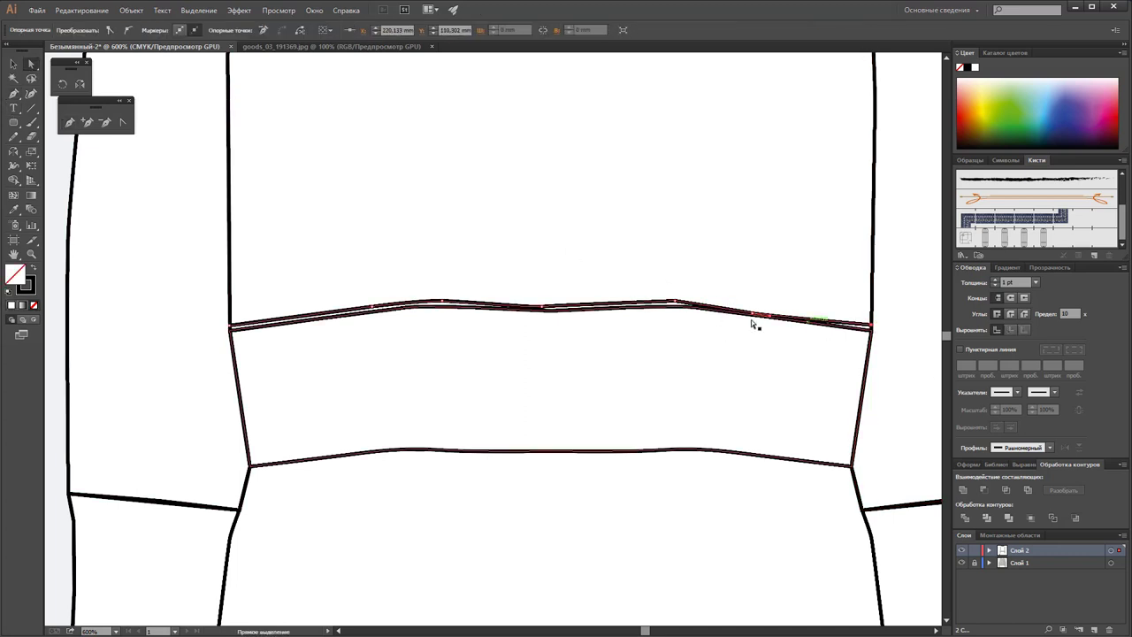
drag(753, 324, 782, 315)
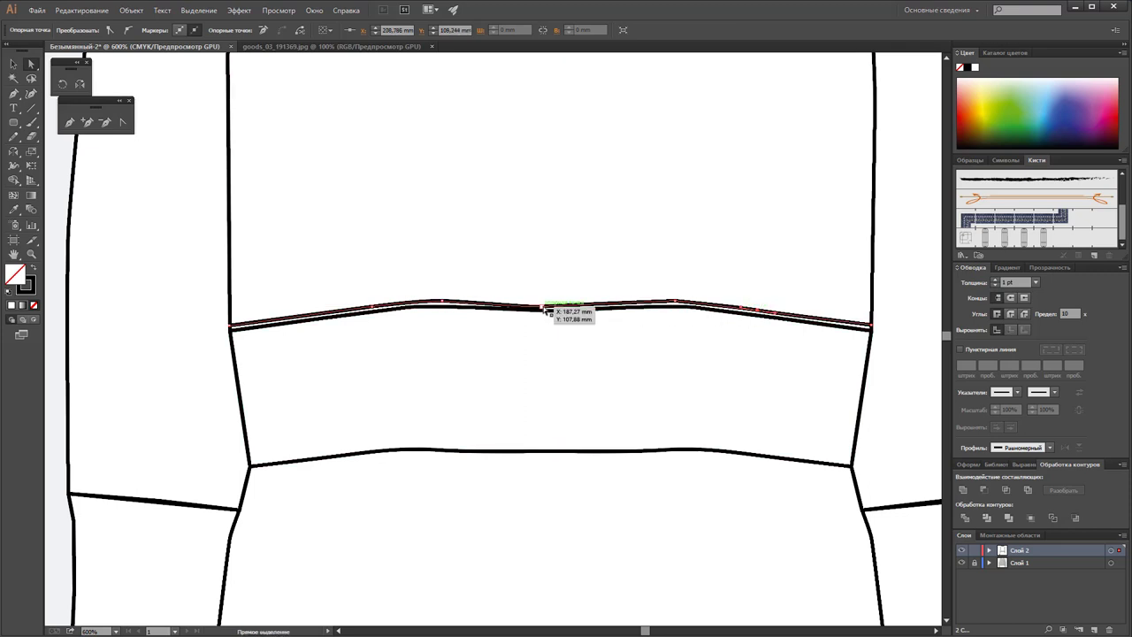
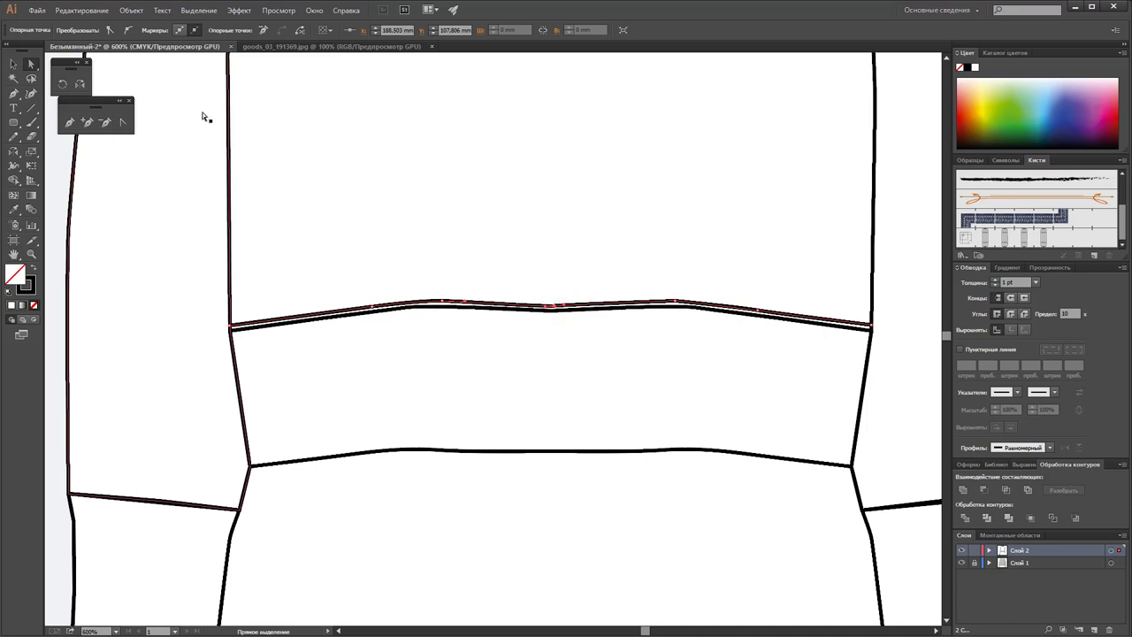
Step: Select the curved seam line above the hem band and apply Pattern Brush 1 to it
key(v)
click(892, 293)
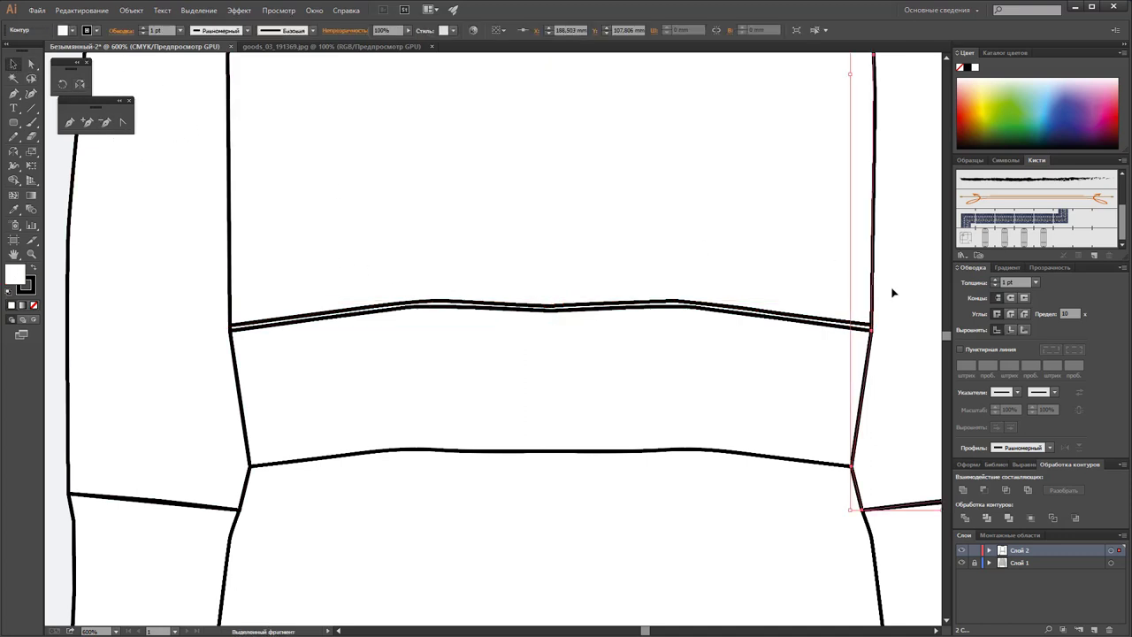
click(835, 324)
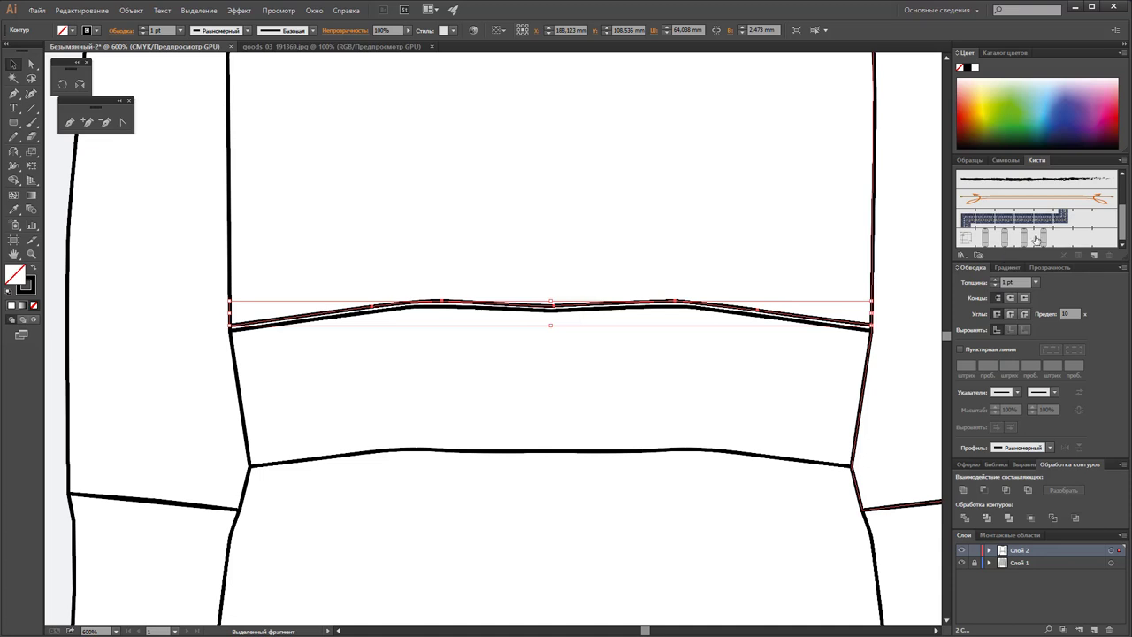
click(1036, 238)
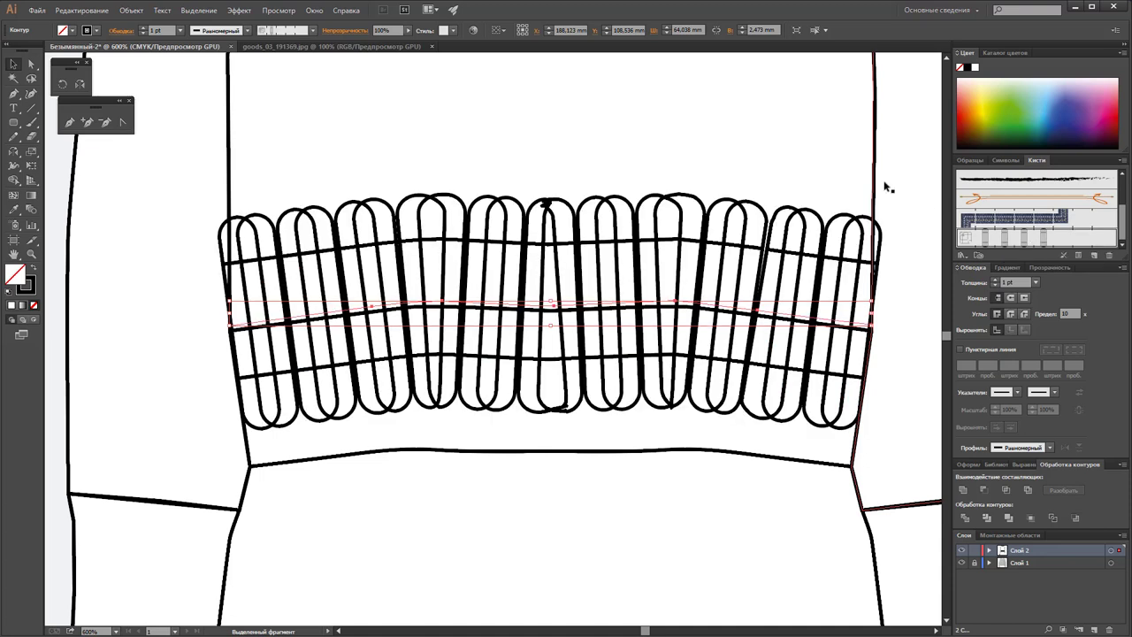
Step: Thin the brushed seam's stroke to 0.05 pt, nudge it into place, and deselect
click(180, 30)
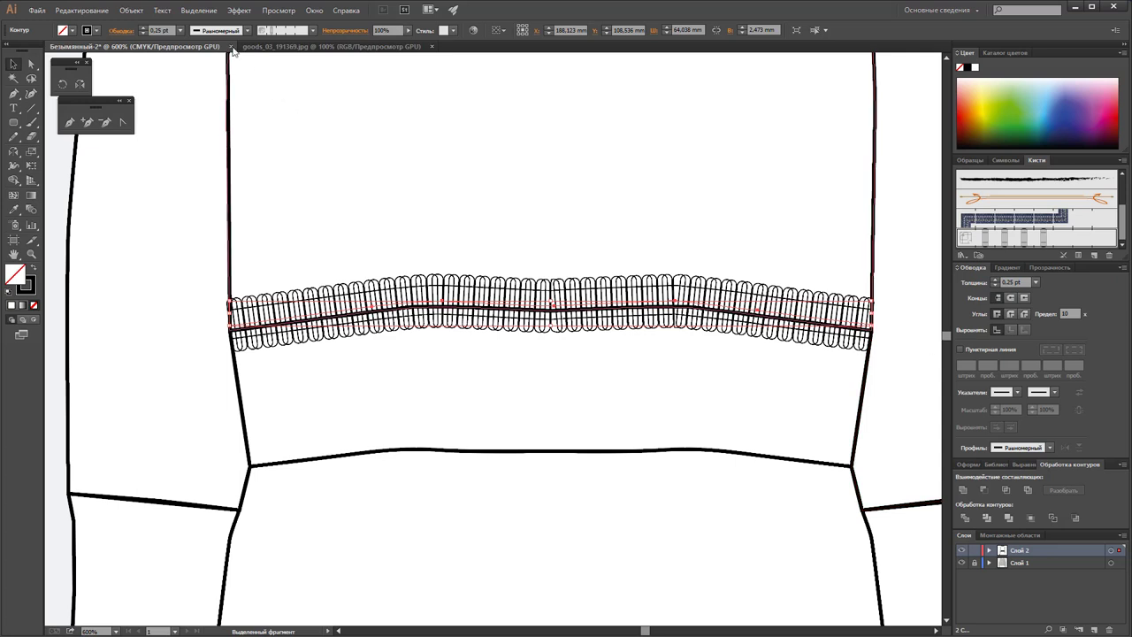
click(163, 30)
text(0,1)
key(Return)
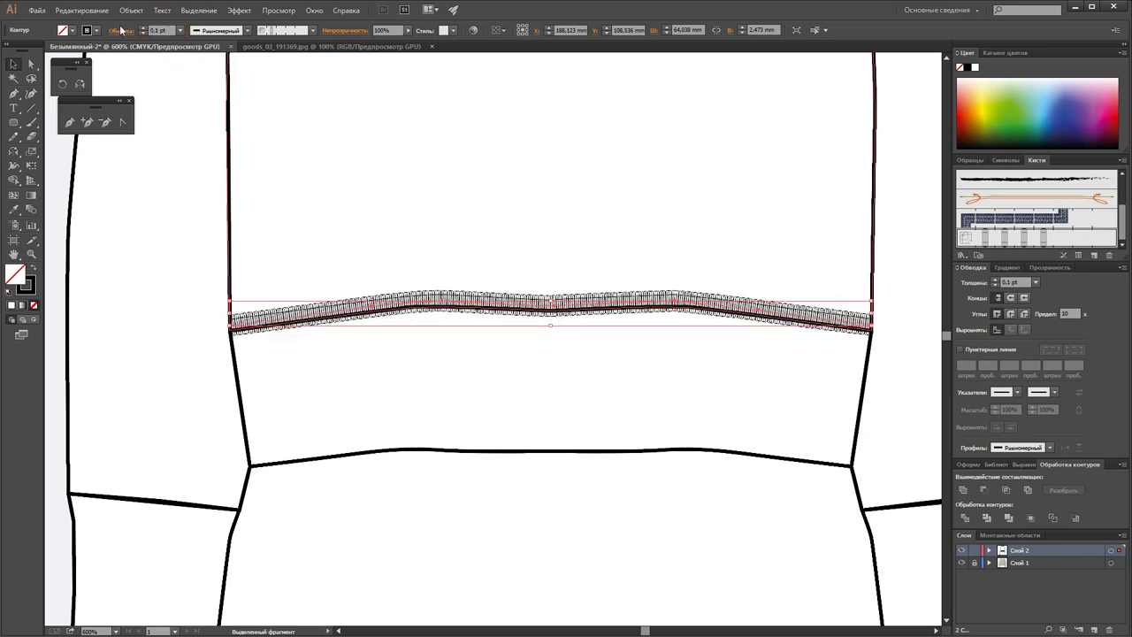
click(180, 30)
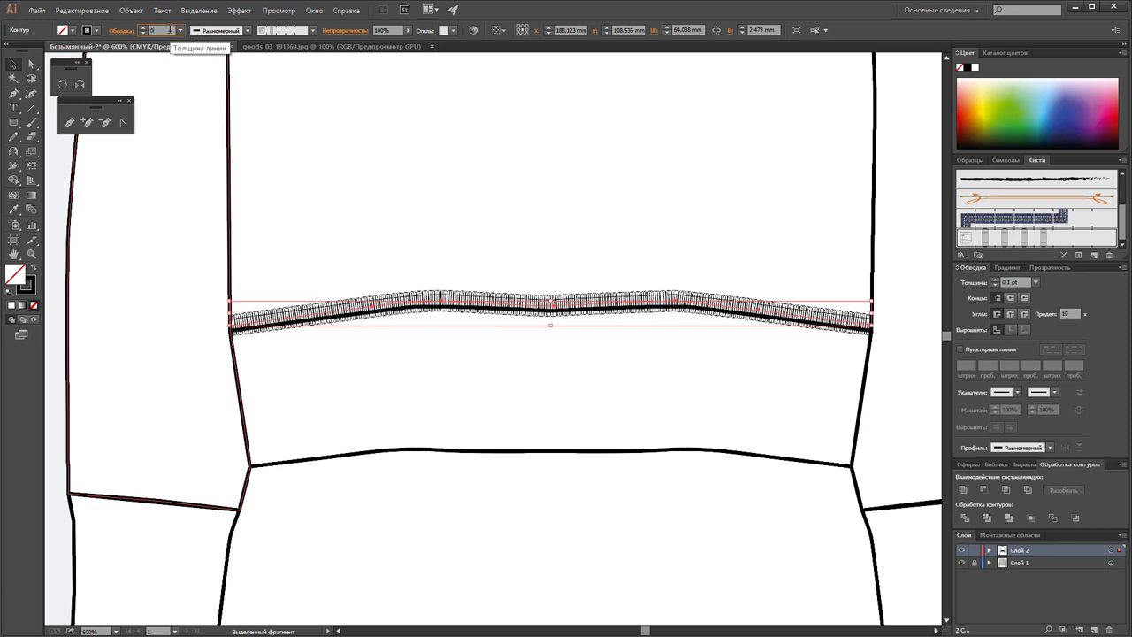
text(,05)
key(Return)
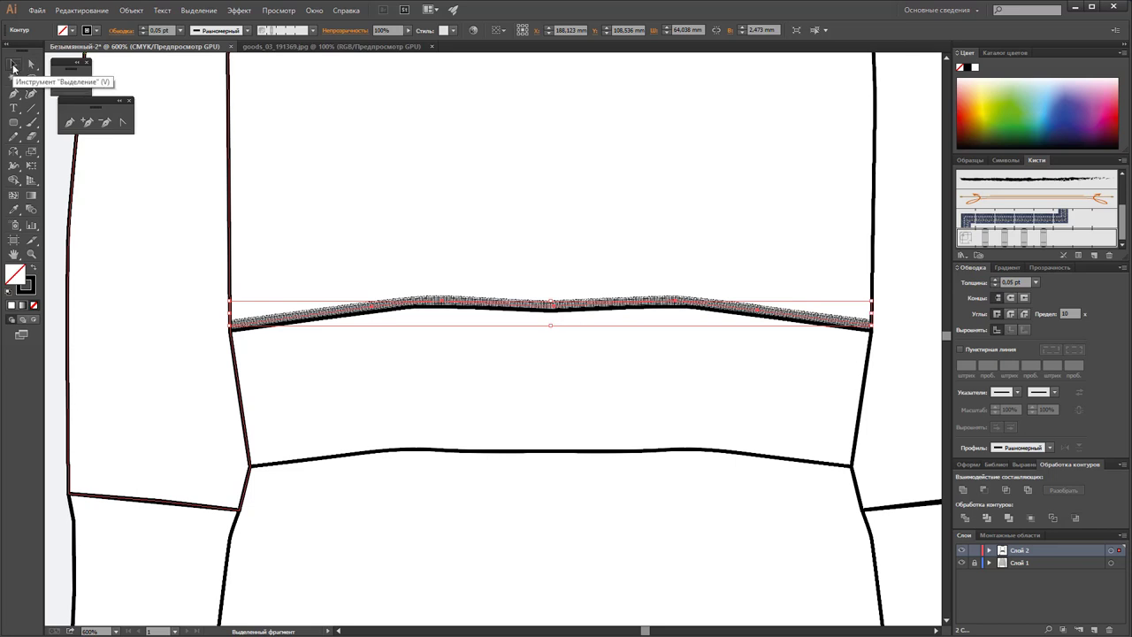
key(Down)
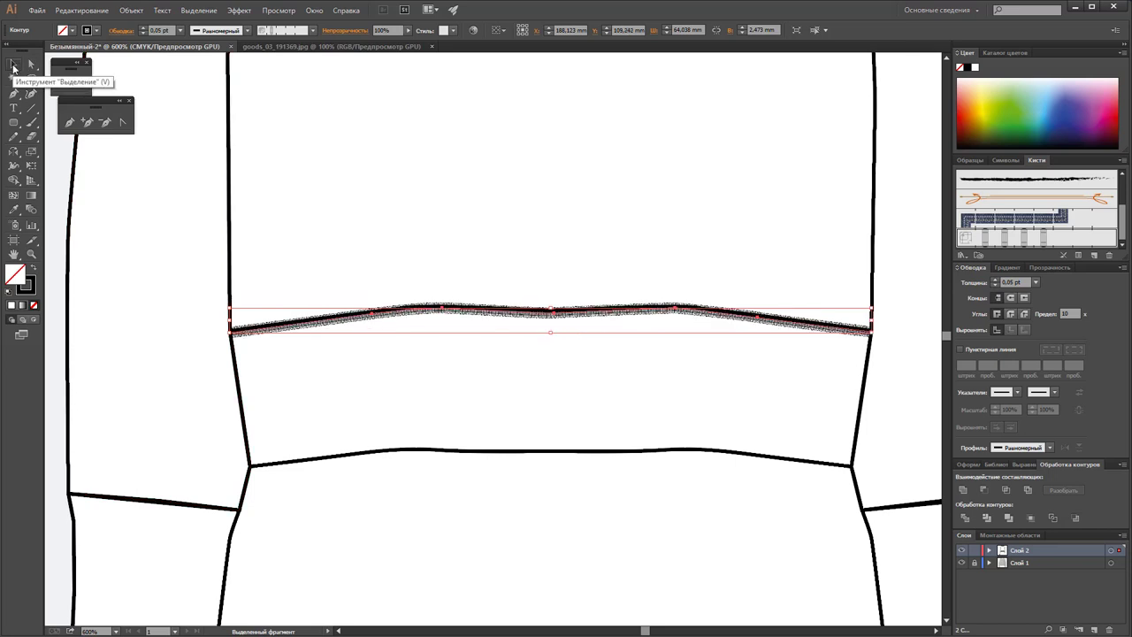
key(Up)
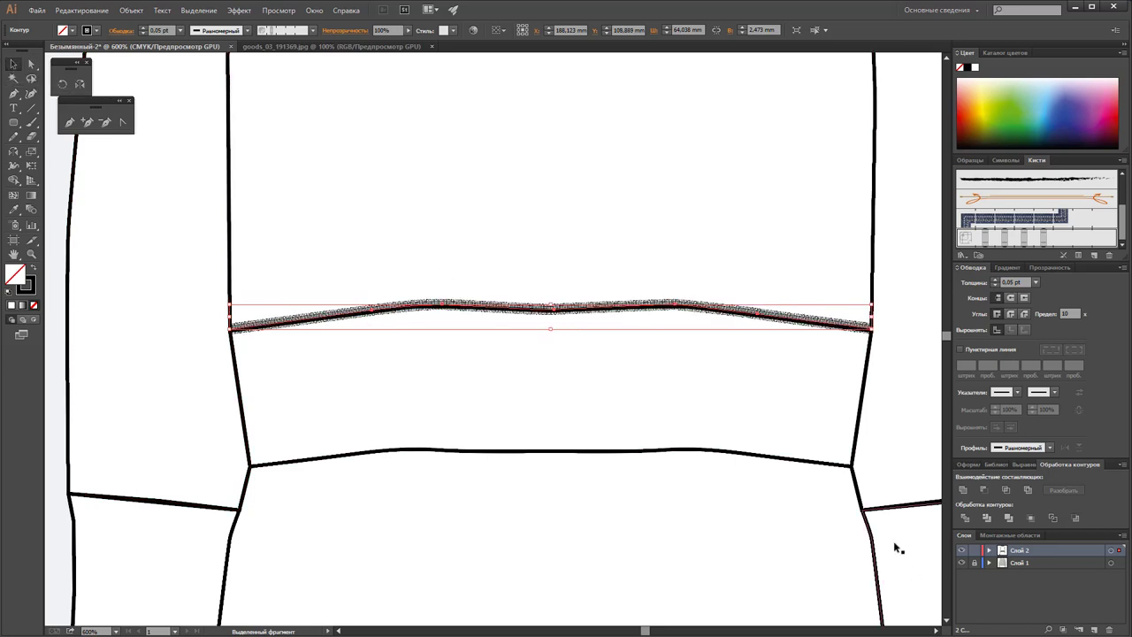
click(837, 536)
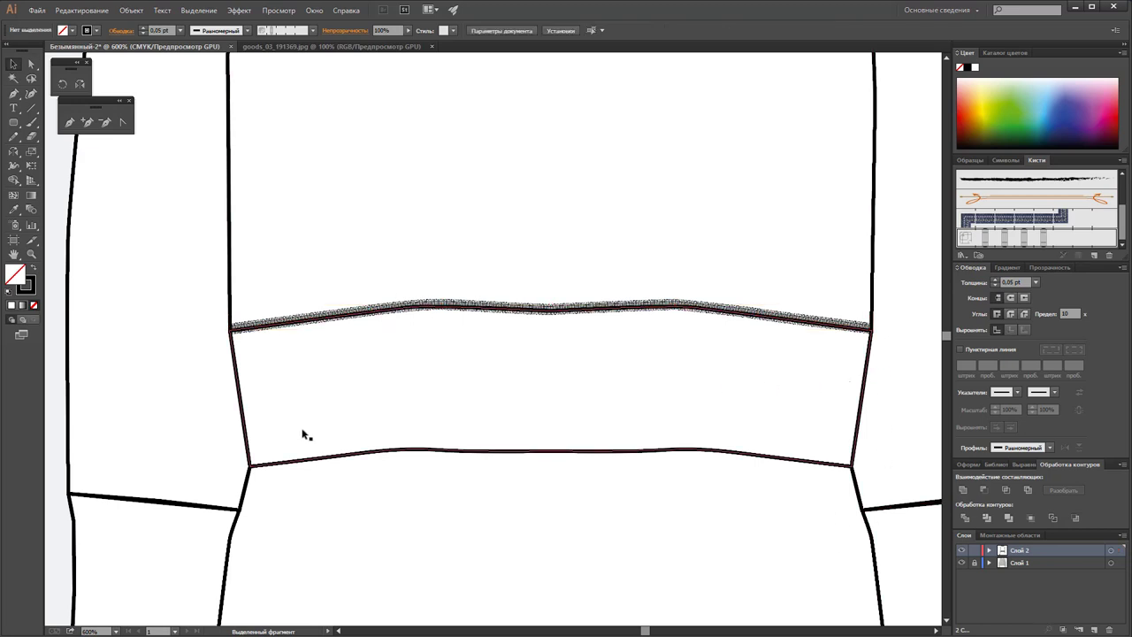
Step: Give the small rounded rib motif a 0.5 pt stroke and scale it down much smaller
scroll(528, 404, down, 1)
scroll(508, 351, down, 1)
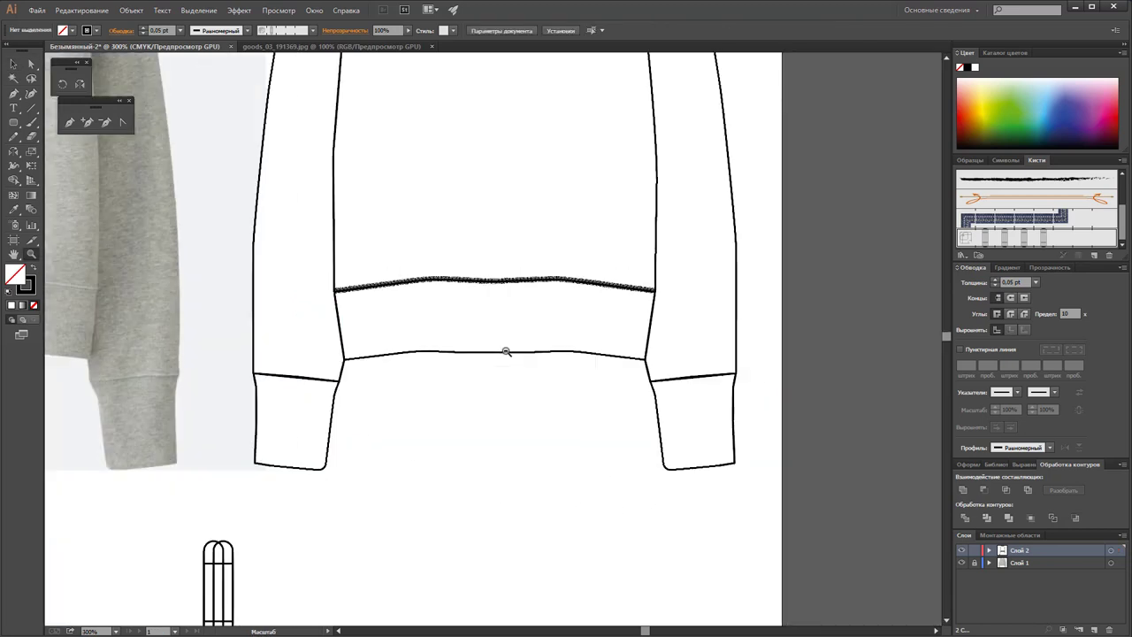
scroll(507, 351, up, 2)
scroll(506, 351, up, 2)
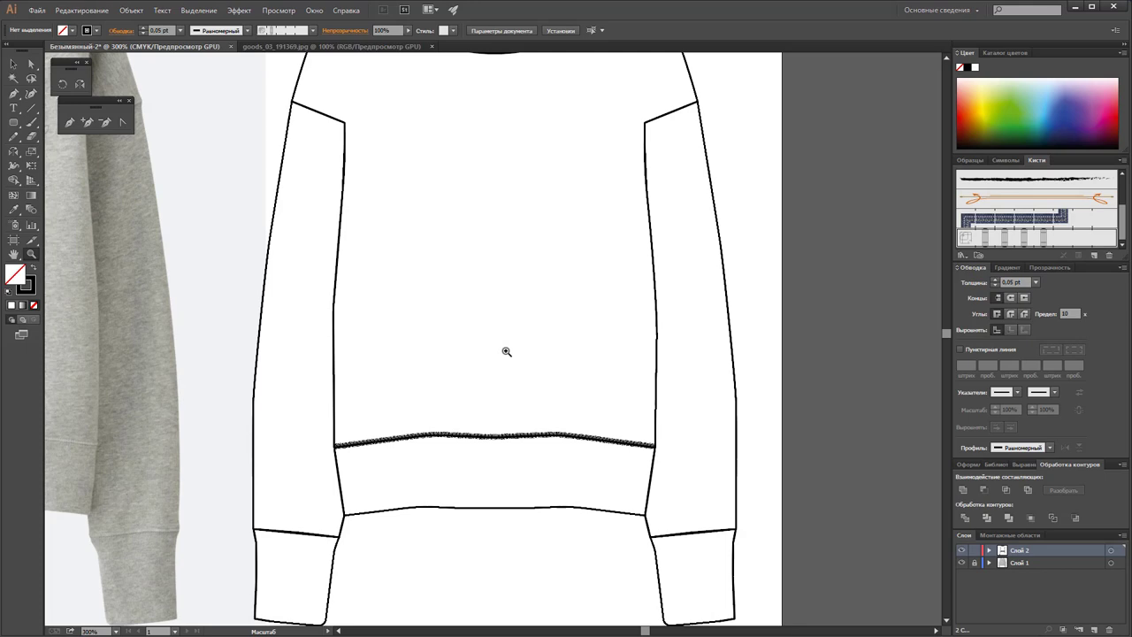
scroll(505, 352, down, 2)
scroll(504, 351, down, 3)
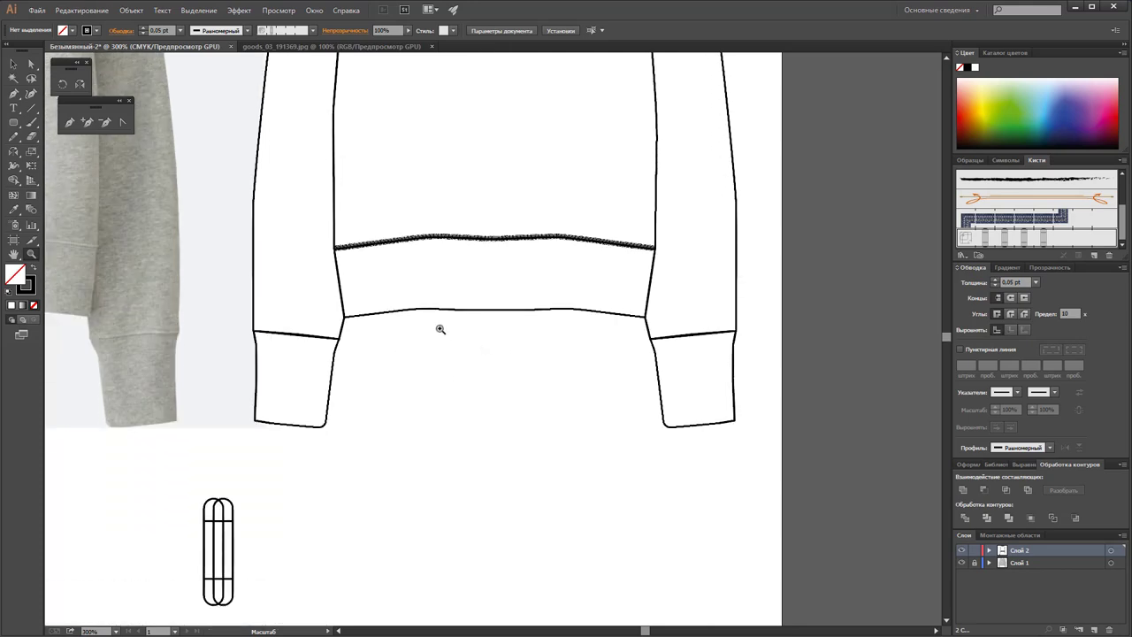
click(13, 64)
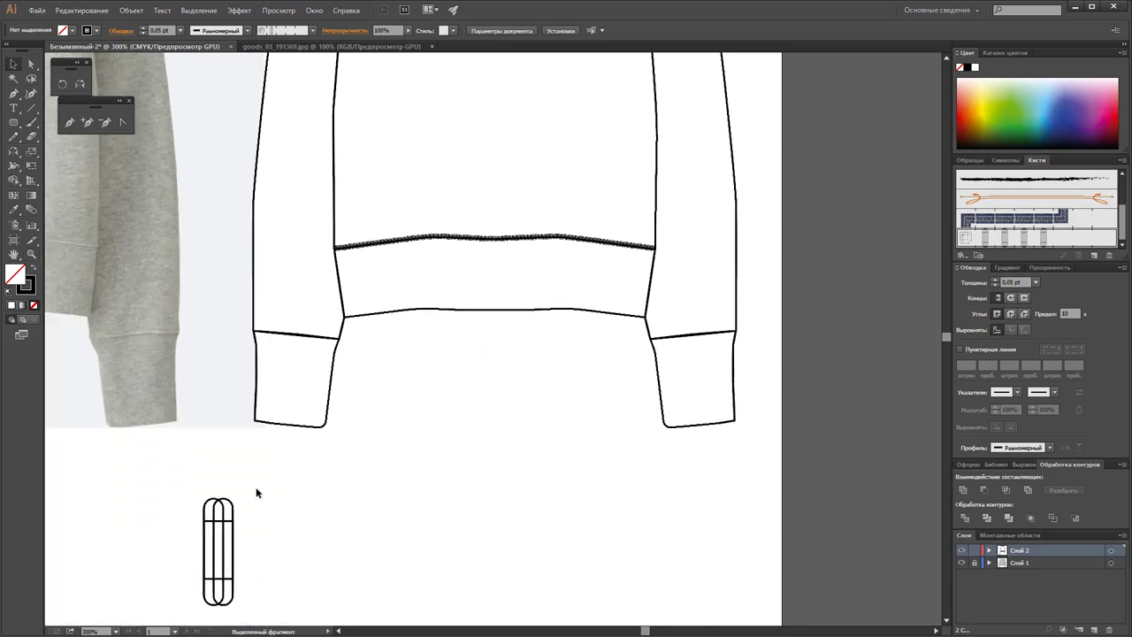
drag(256, 492, 185, 604)
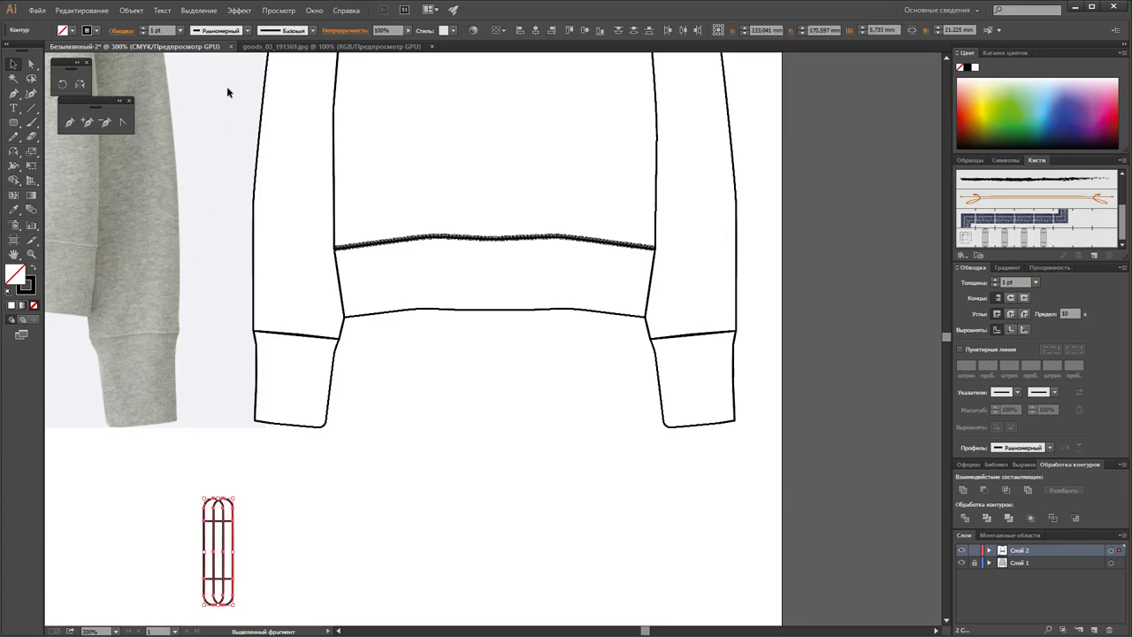
click(180, 30)
click(196, 55)
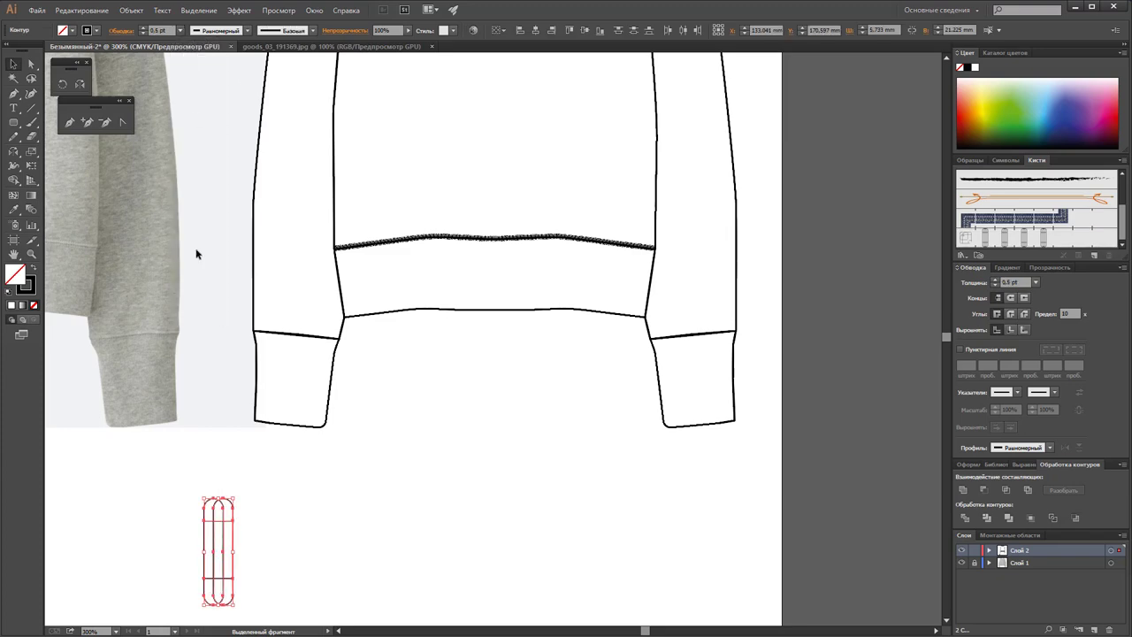
drag(234, 498, 191, 625)
Step: Save the shrunken rib motif as the new pattern brush 'Узорчатая кисть 2'
click(256, 567)
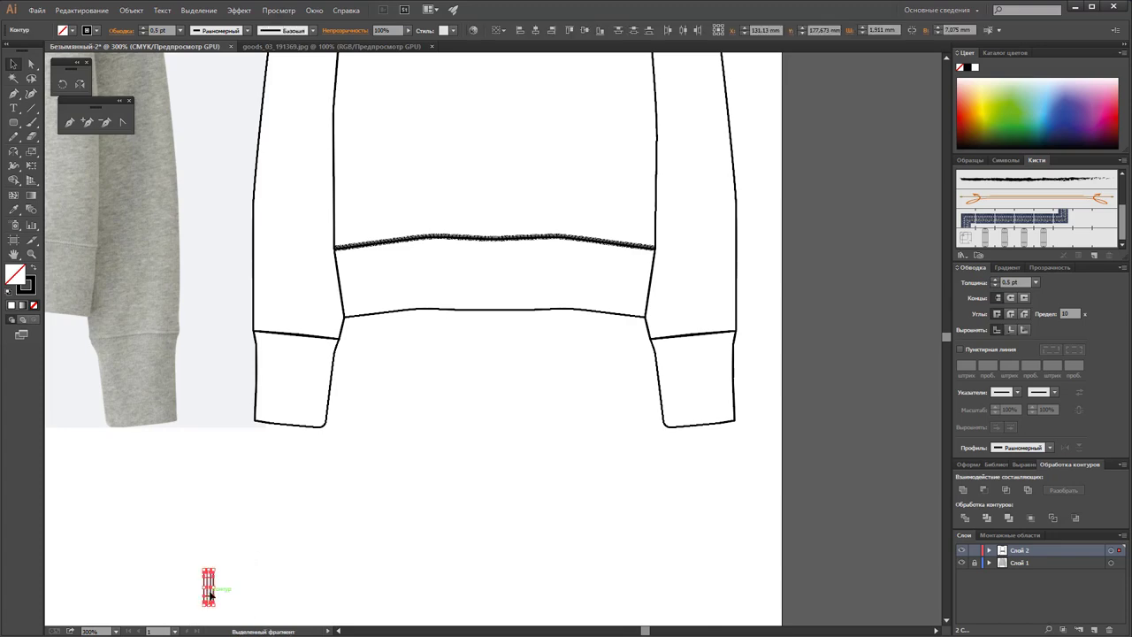
drag(208, 585, 994, 244)
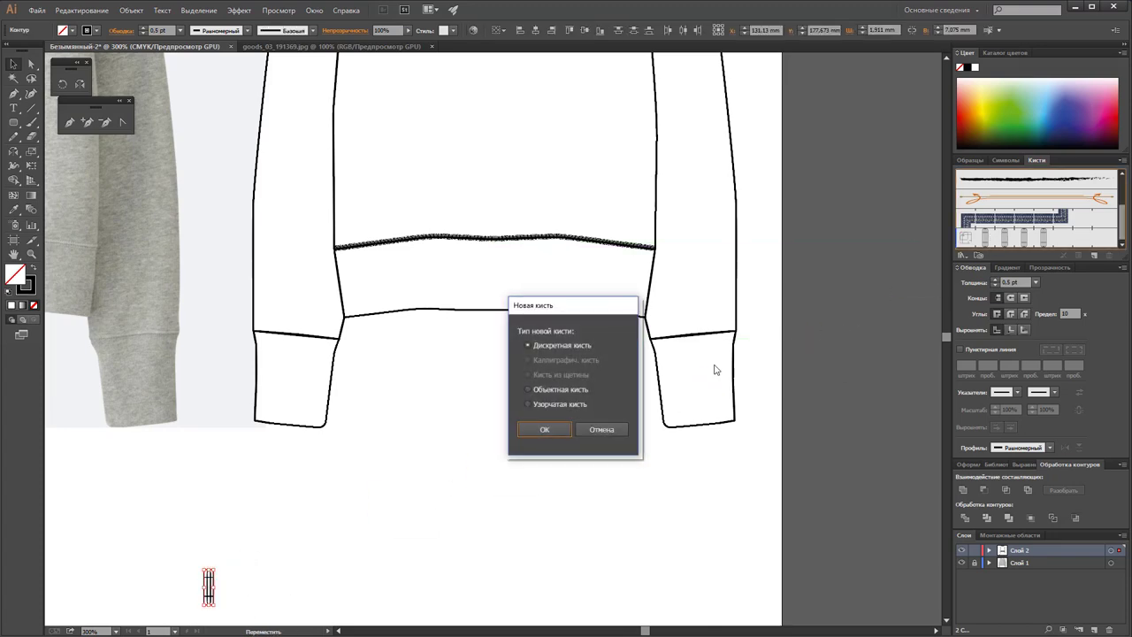
click(550, 428)
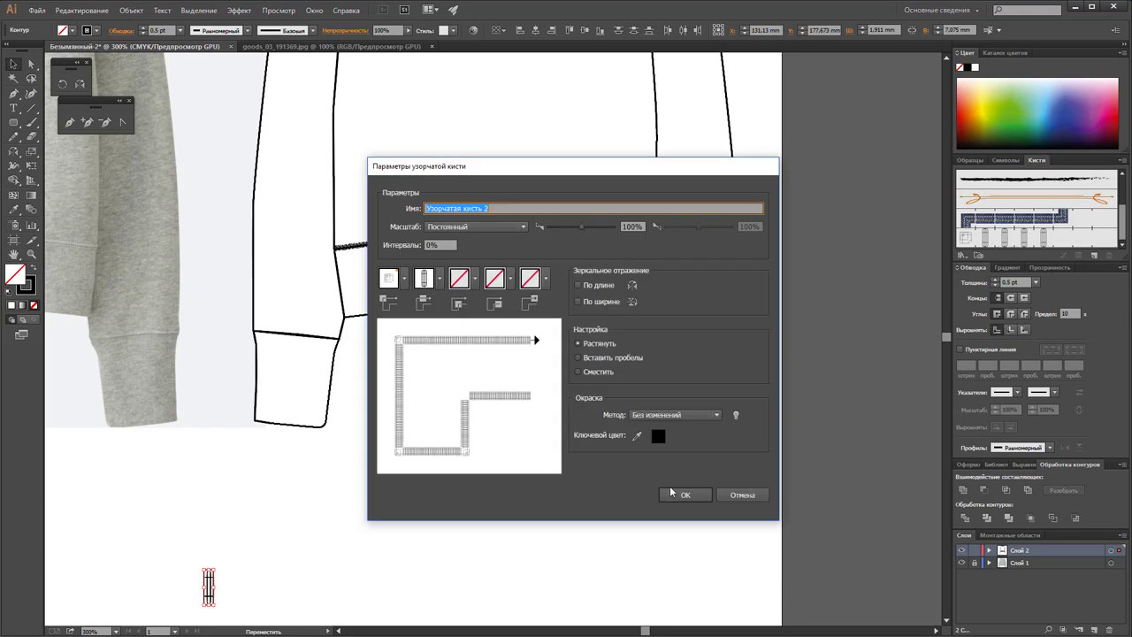
click(672, 495)
click(587, 522)
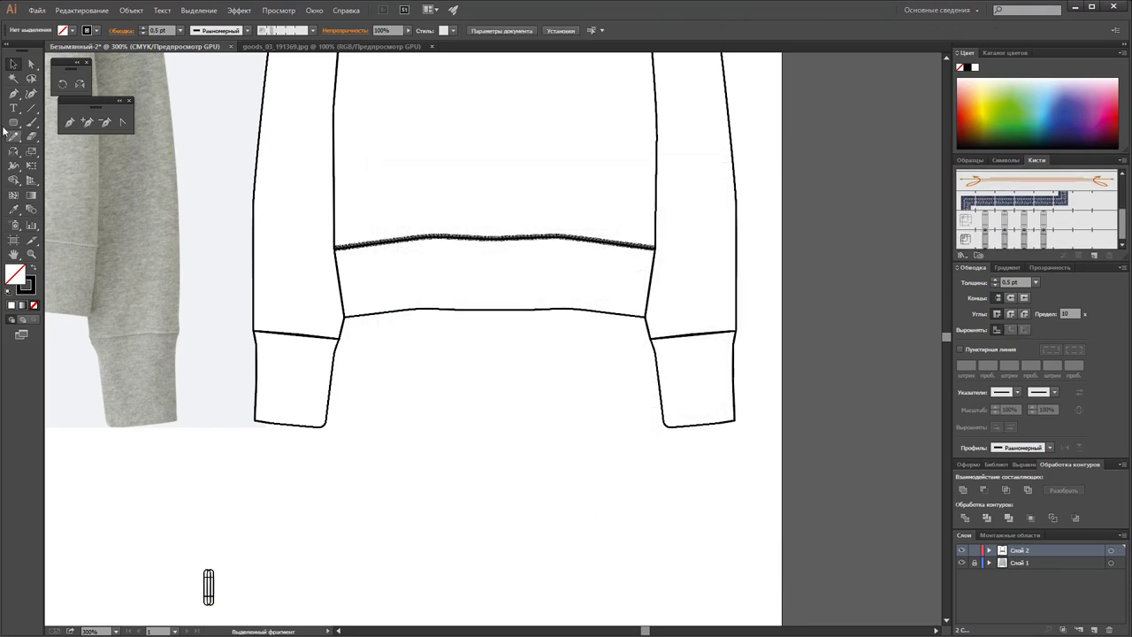
Step: Draw a 1 pt horizontal line below the sweatshirt and duplicate it a little lower
click(31, 106)
drag(376, 413, 584, 413)
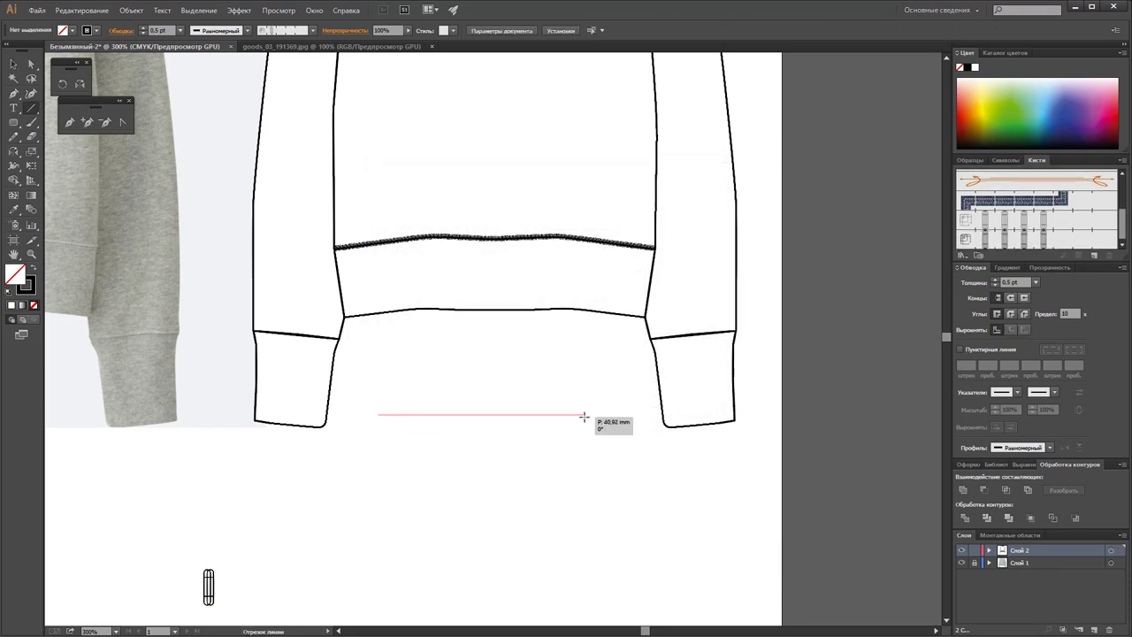
click(13, 64)
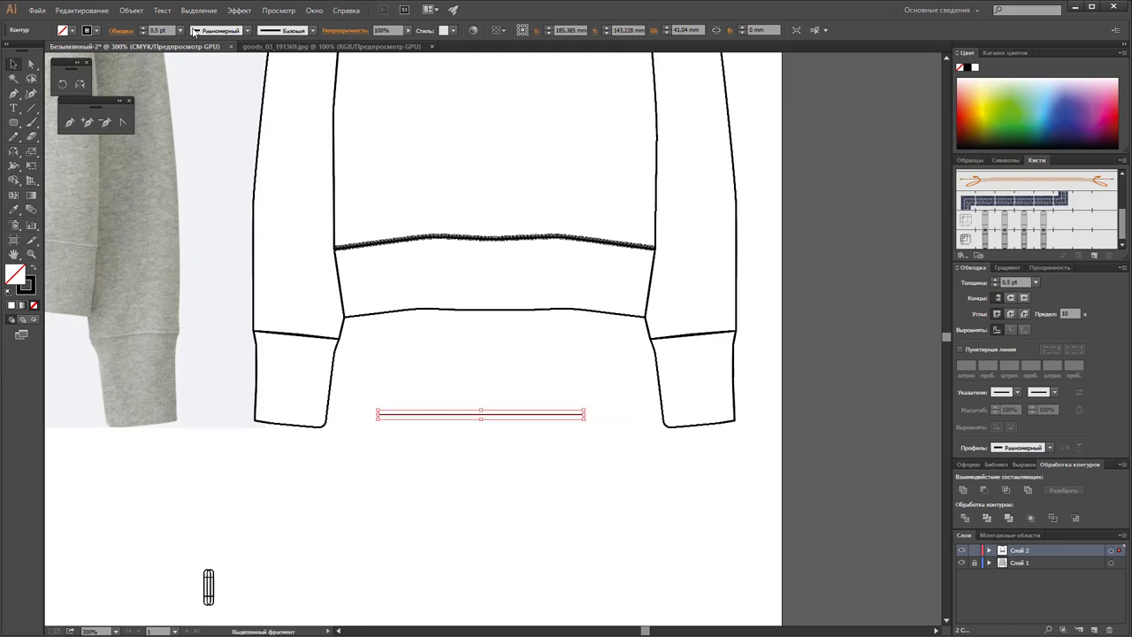
click(180, 30)
click(193, 82)
click(503, 410)
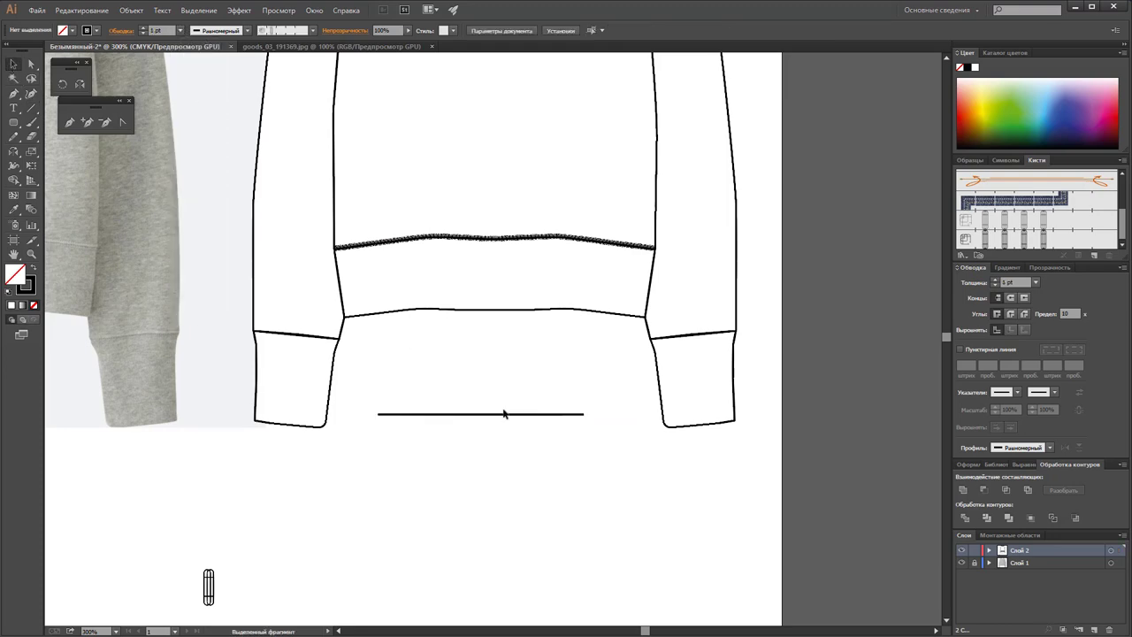
drag(507, 414, 507, 464)
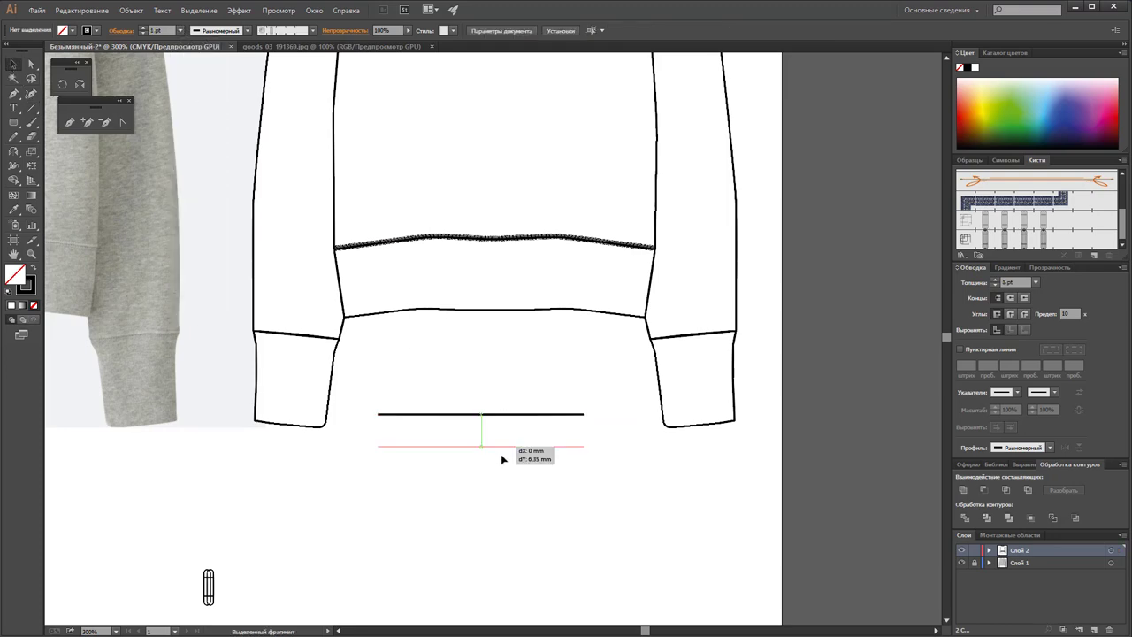
Step: Apply the large loop brush to the upper line and the new small brush to the lower line
click(548, 413)
click(1006, 219)
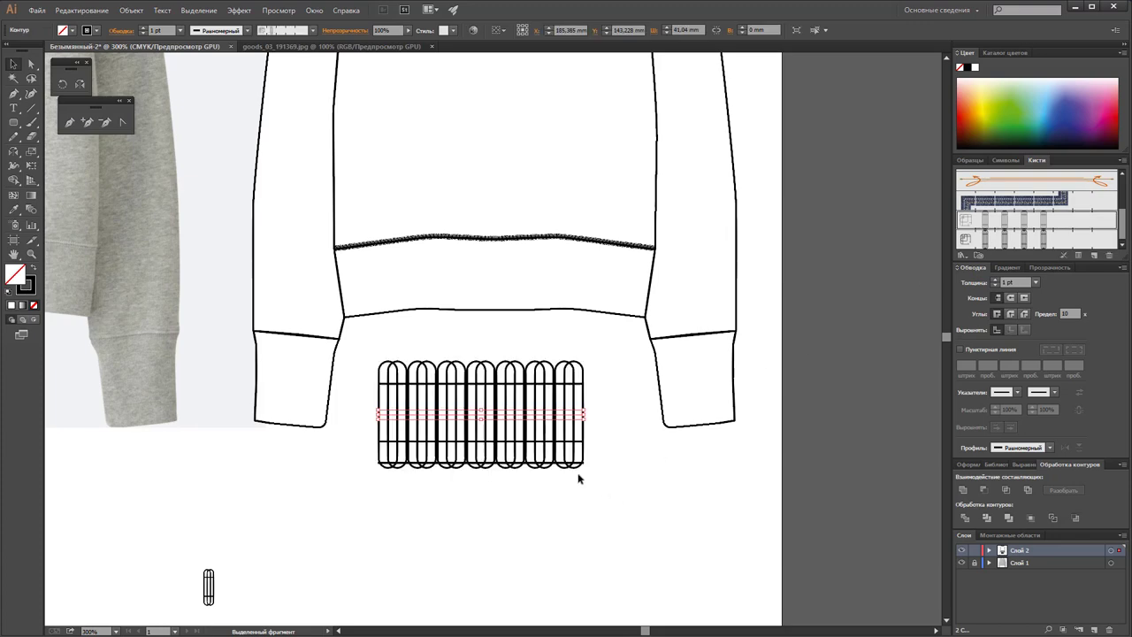
drag(501, 463, 500, 535)
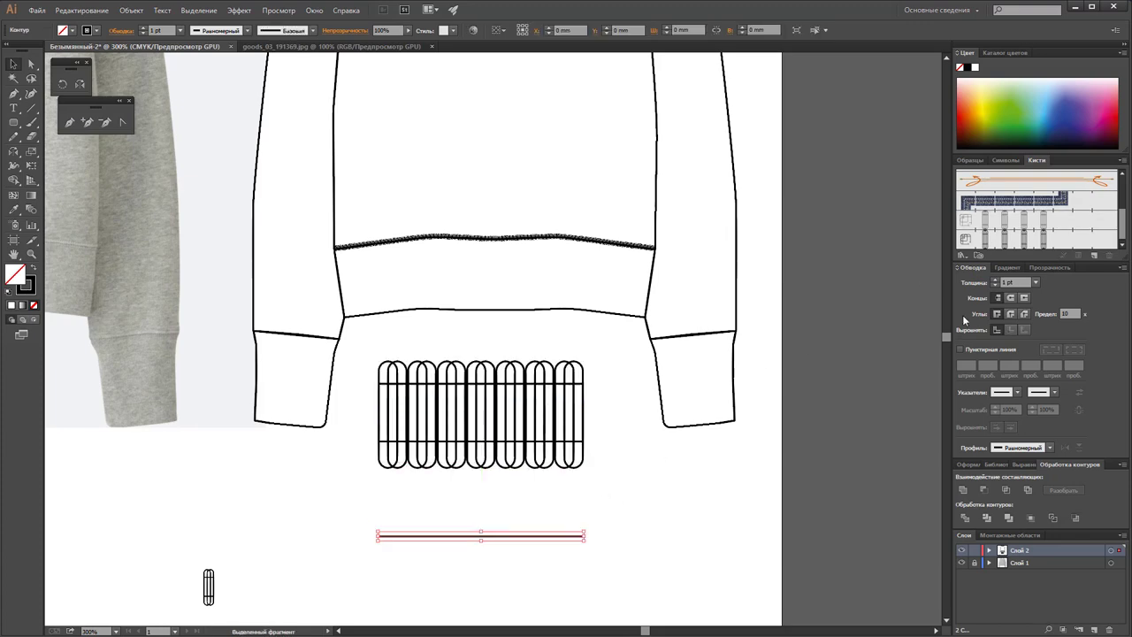
click(1008, 239)
click(724, 524)
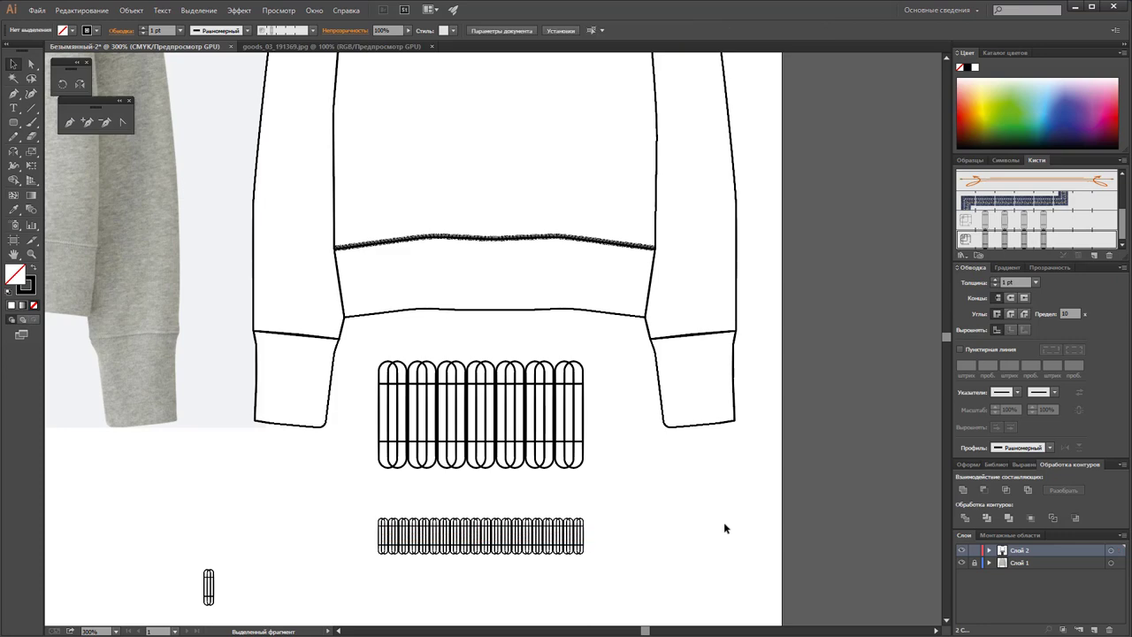
click(500, 239)
Step: Strip the pattern from the hem seam at 0.25 pt and delete the test lines and leftover object
click(1062, 254)
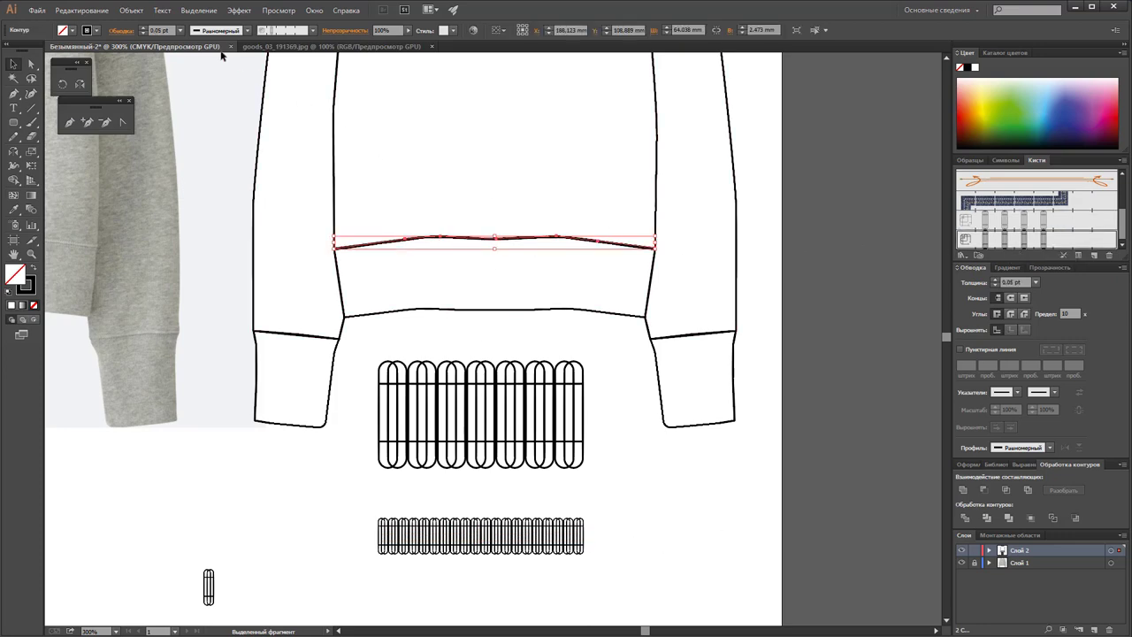
click(175, 30)
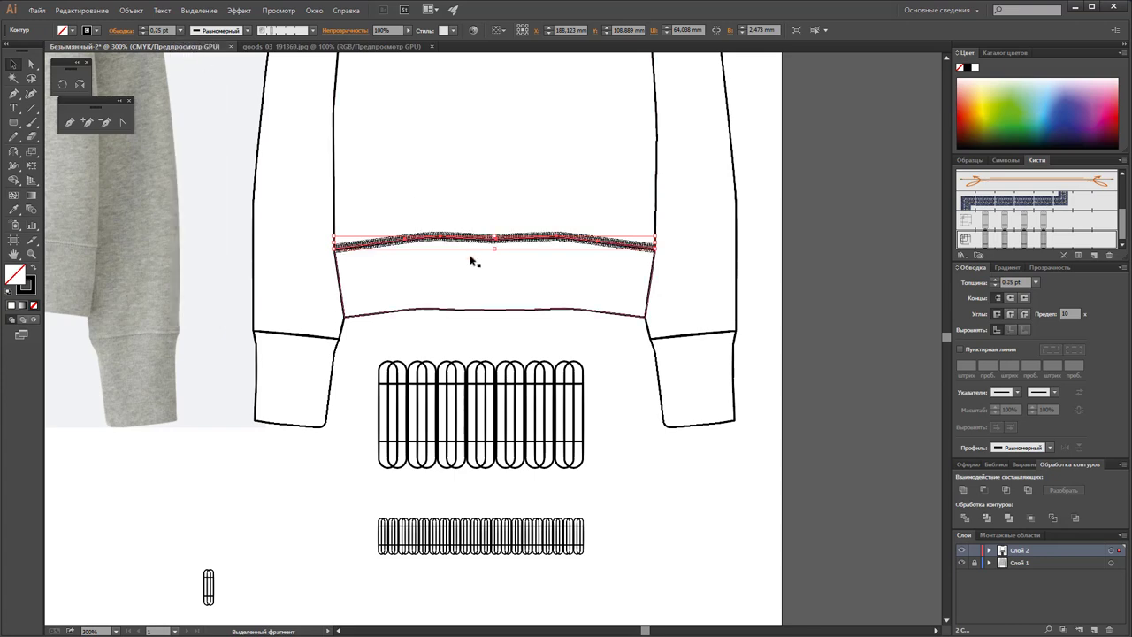
click(483, 329)
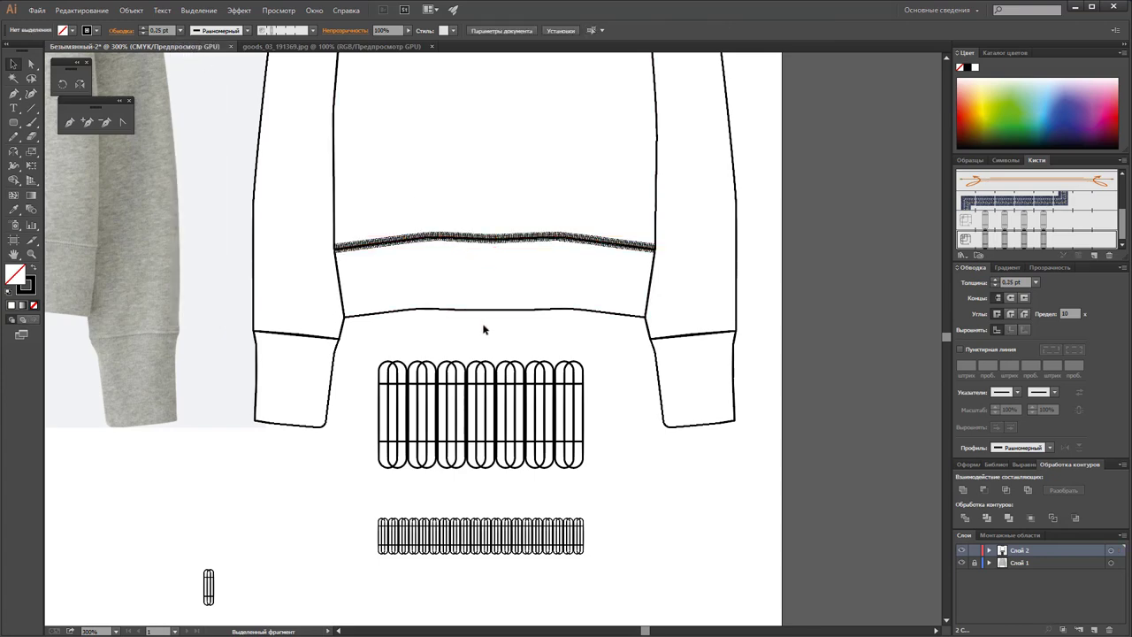
drag(373, 334, 612, 603)
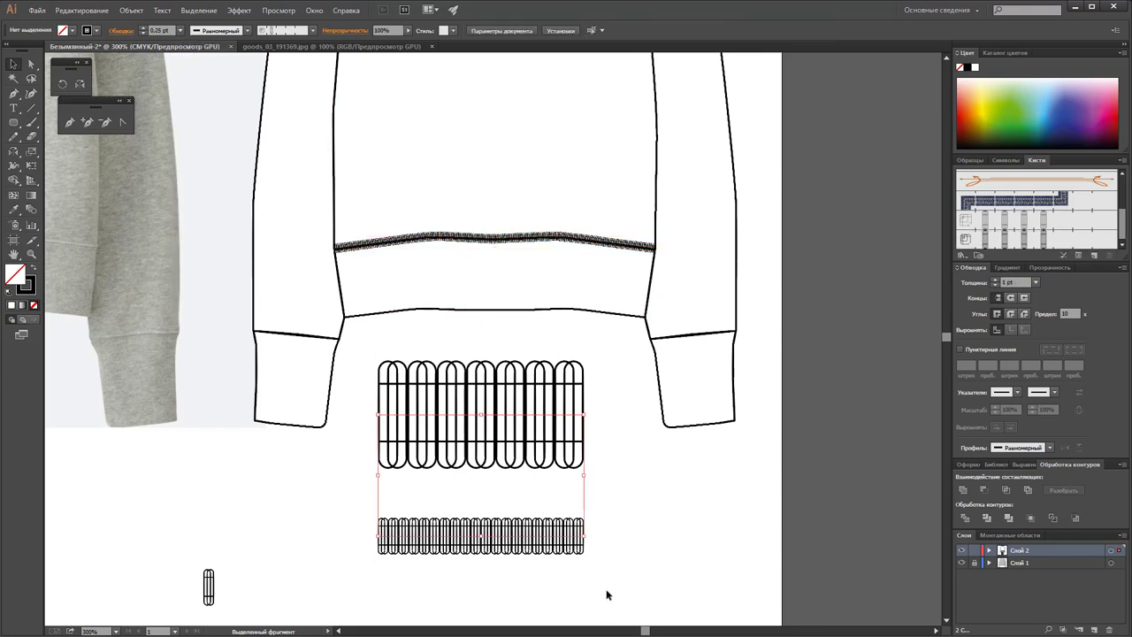
key(Delete)
drag(292, 520, 188, 609)
key(Delete)
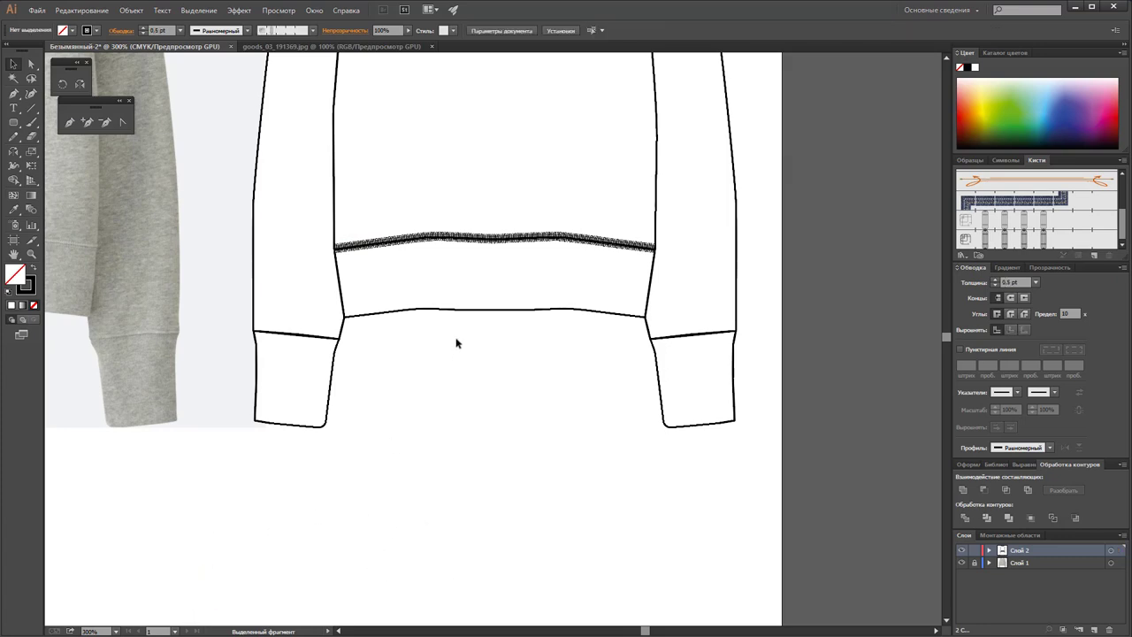
Step: Set the waistband stitch line's stroke weight to 0.2 pt
click(478, 240)
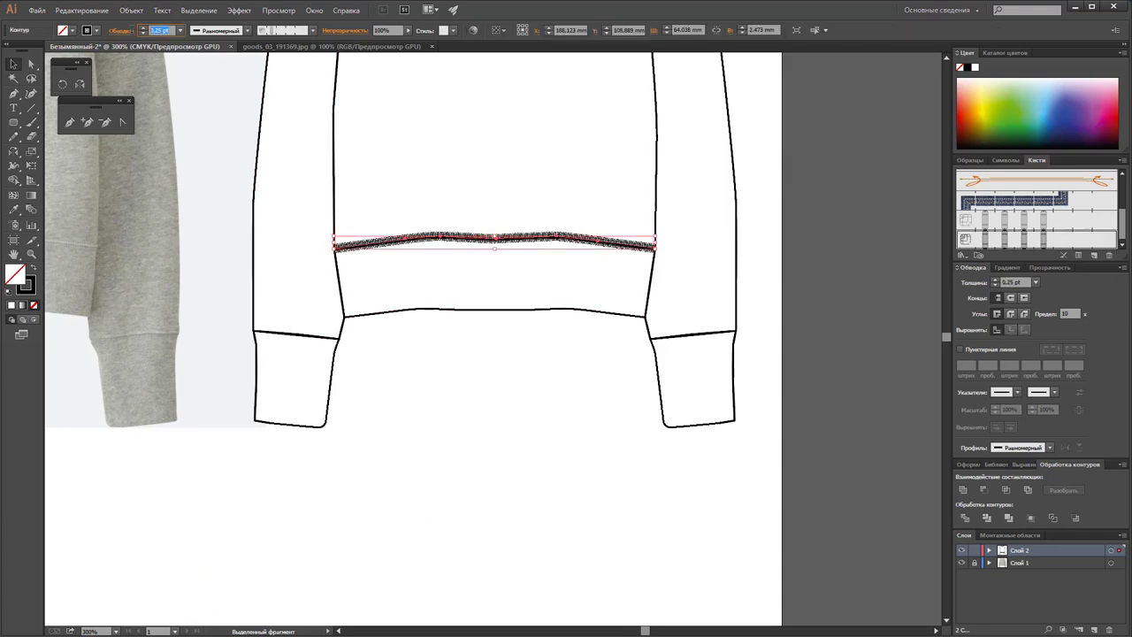
text(0.2)
key(Return)
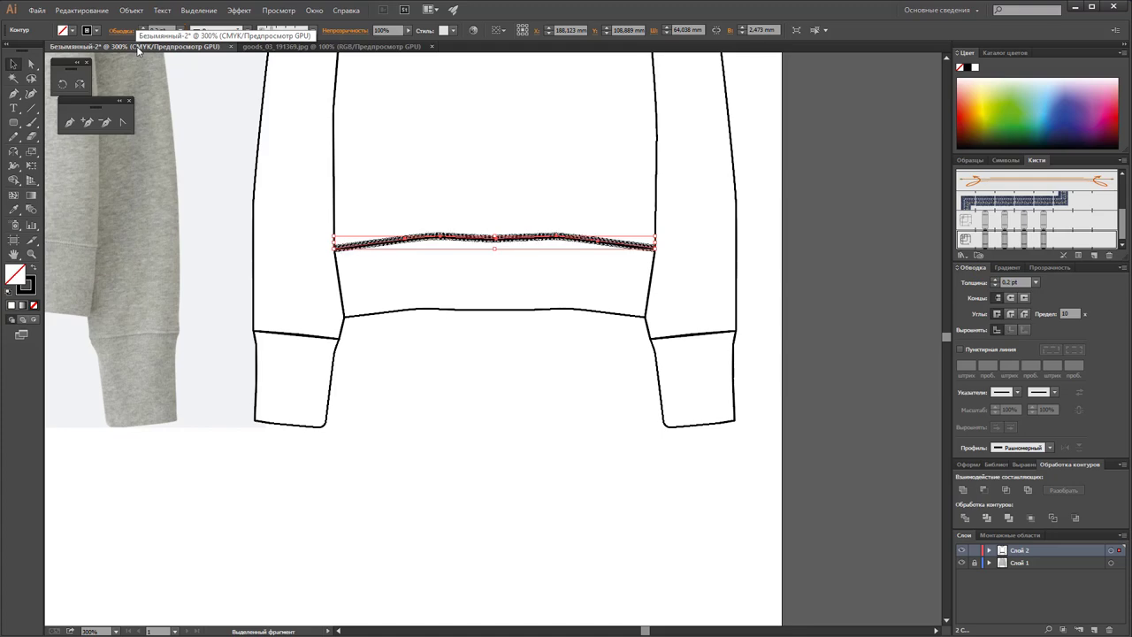
click(397, 355)
scroll(476, 382, up, 3)
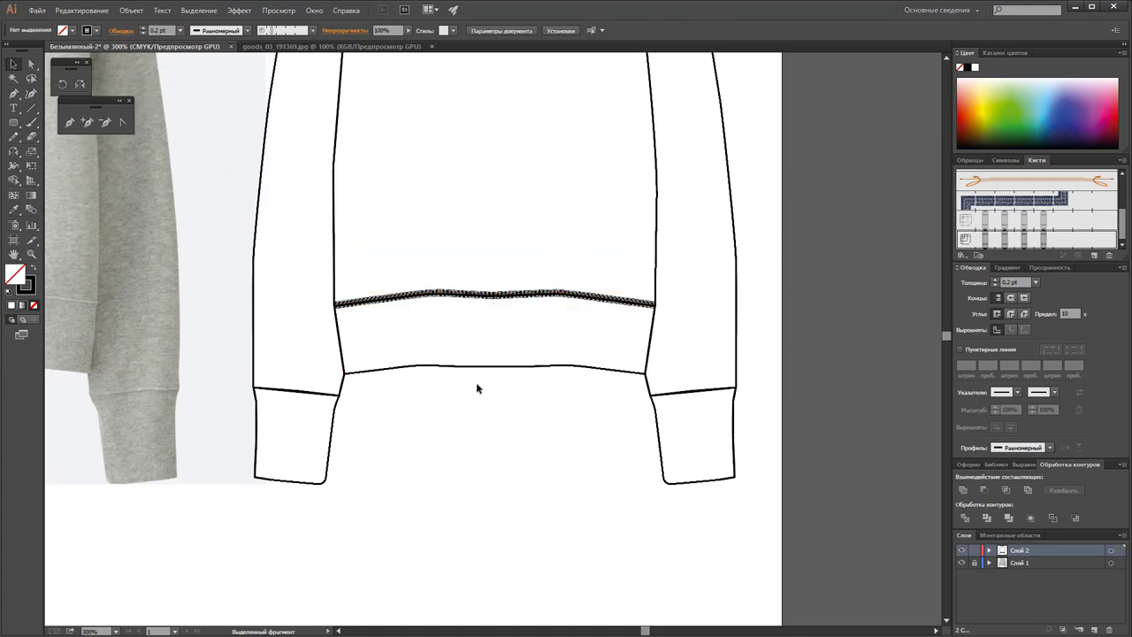
scroll(476, 382, up, 1)
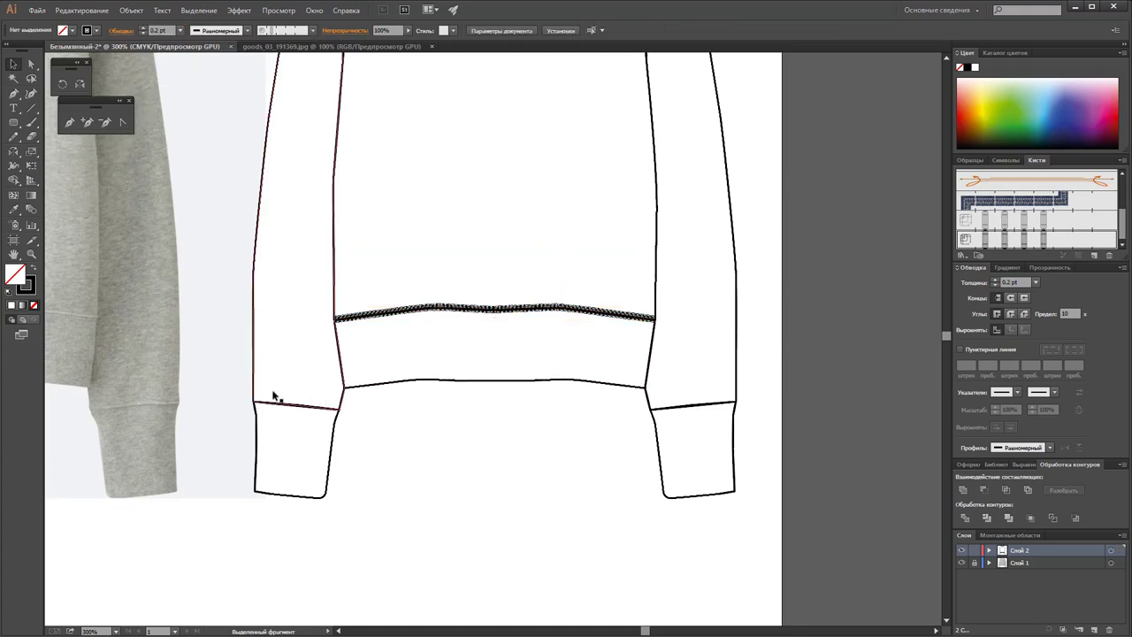
Step: Draw a 0.2 pt rib-brush stitch line across the left cuff seam, nudged slightly down
key(backslash)
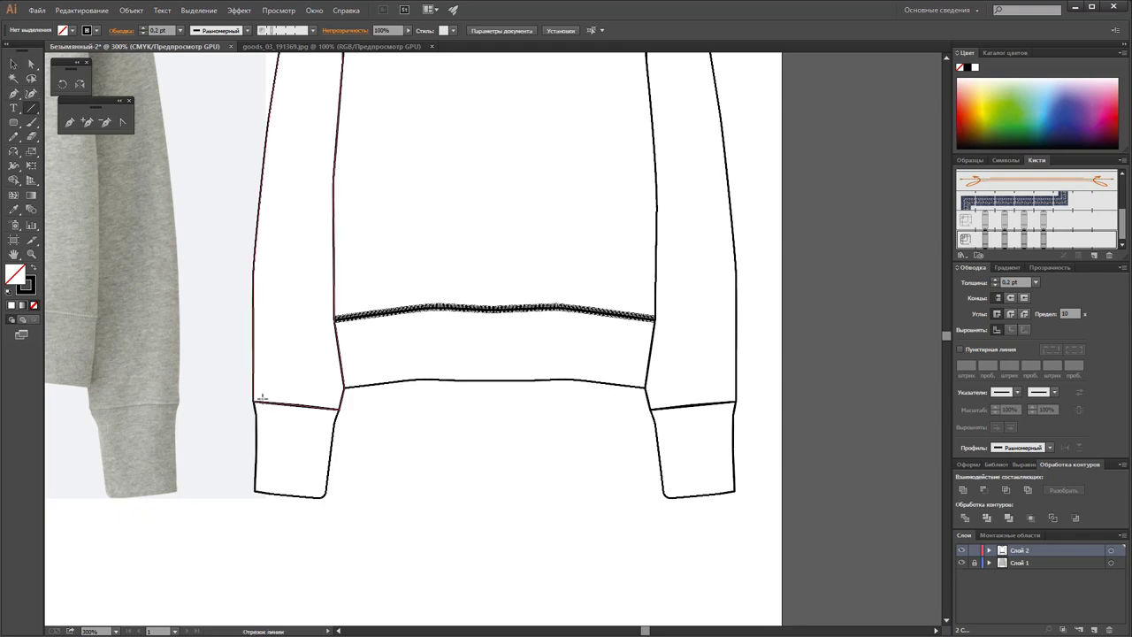
drag(255, 400, 338, 407)
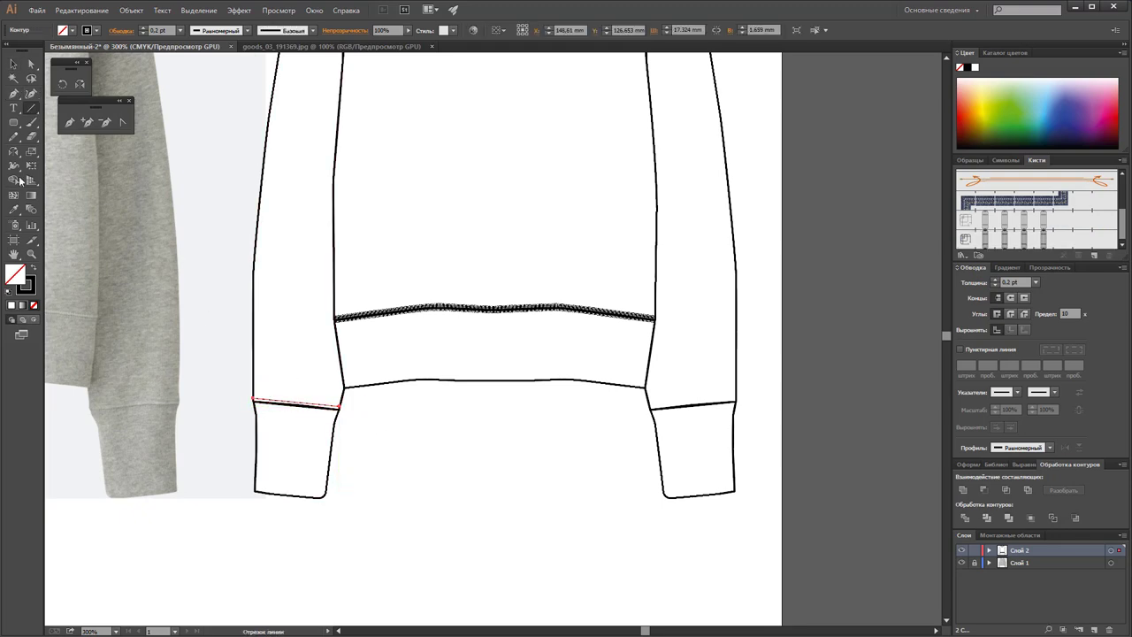
click(13, 209)
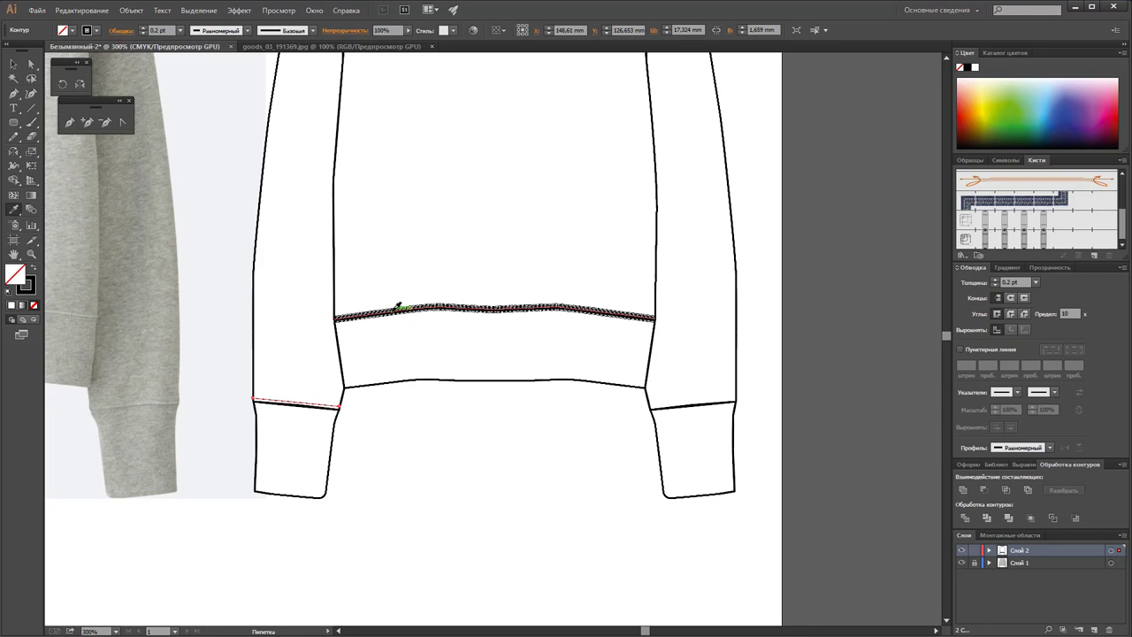
click(14, 64)
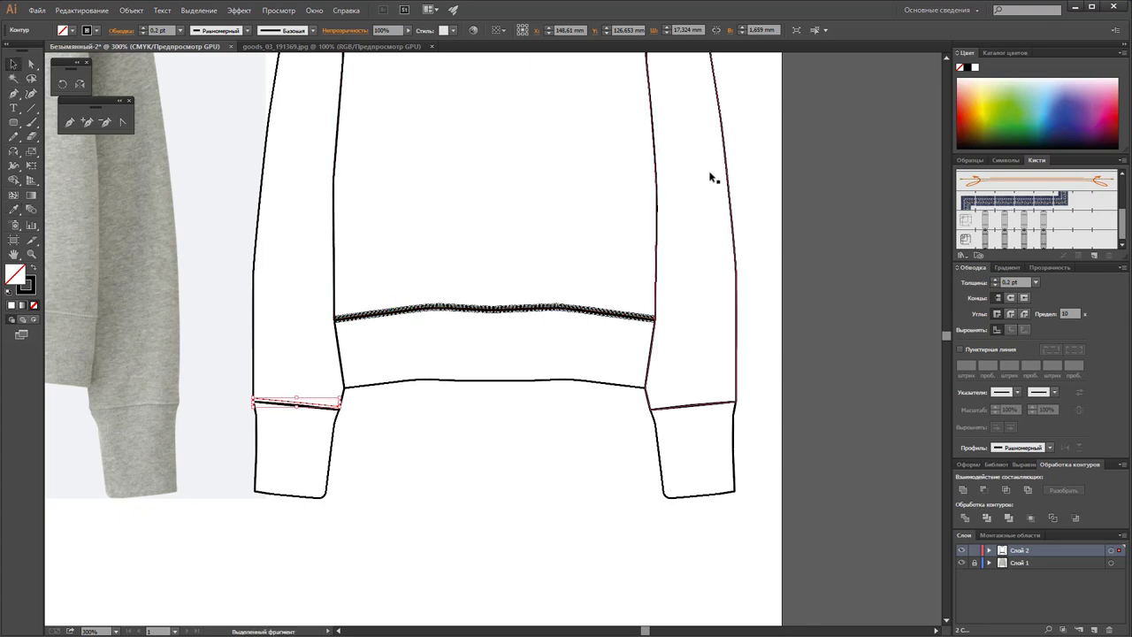
click(1052, 242)
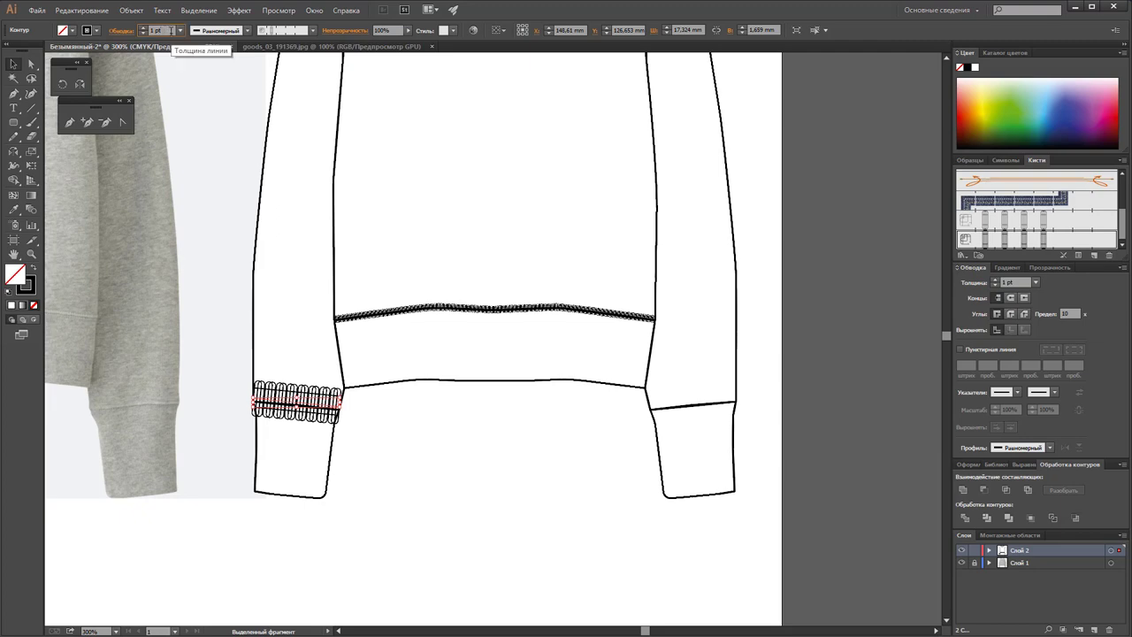
click(177, 31)
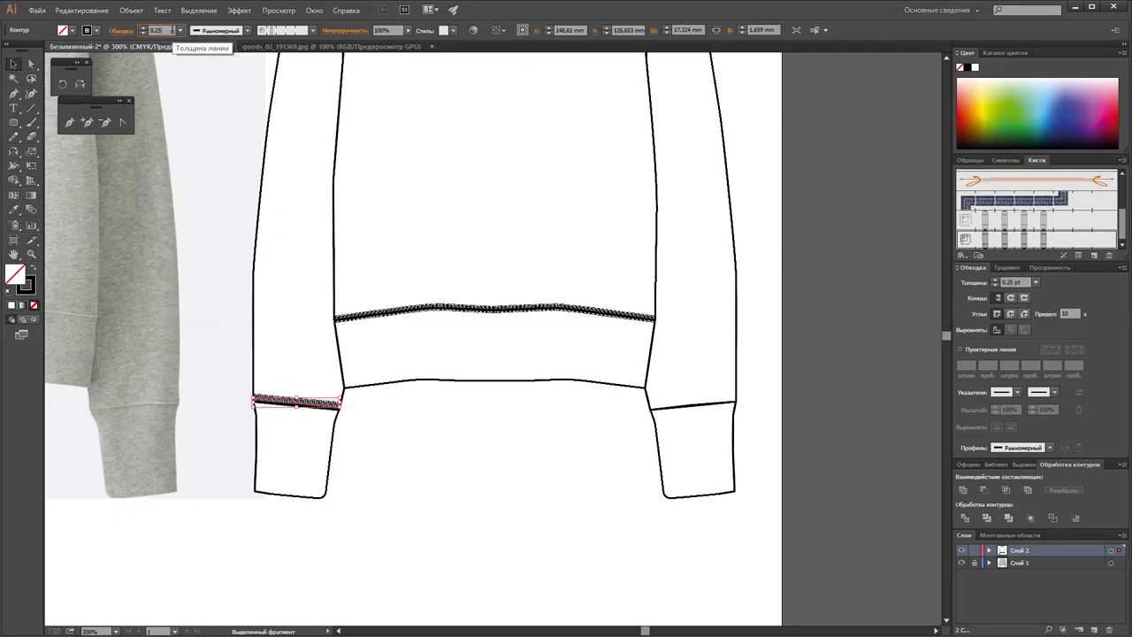
key(Return)
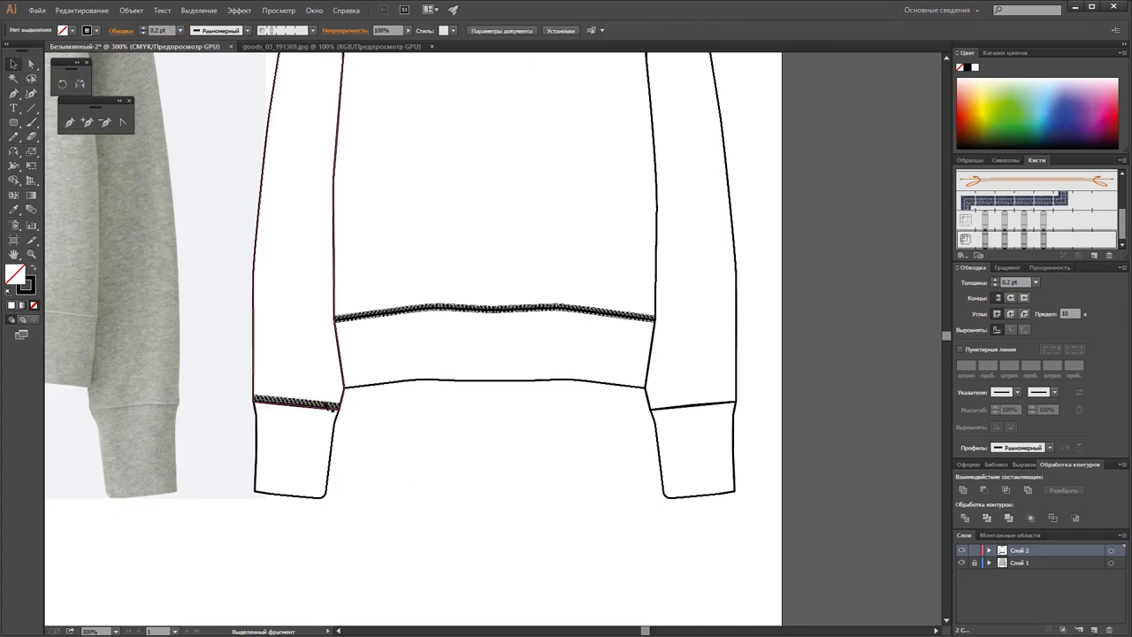
key(Down)
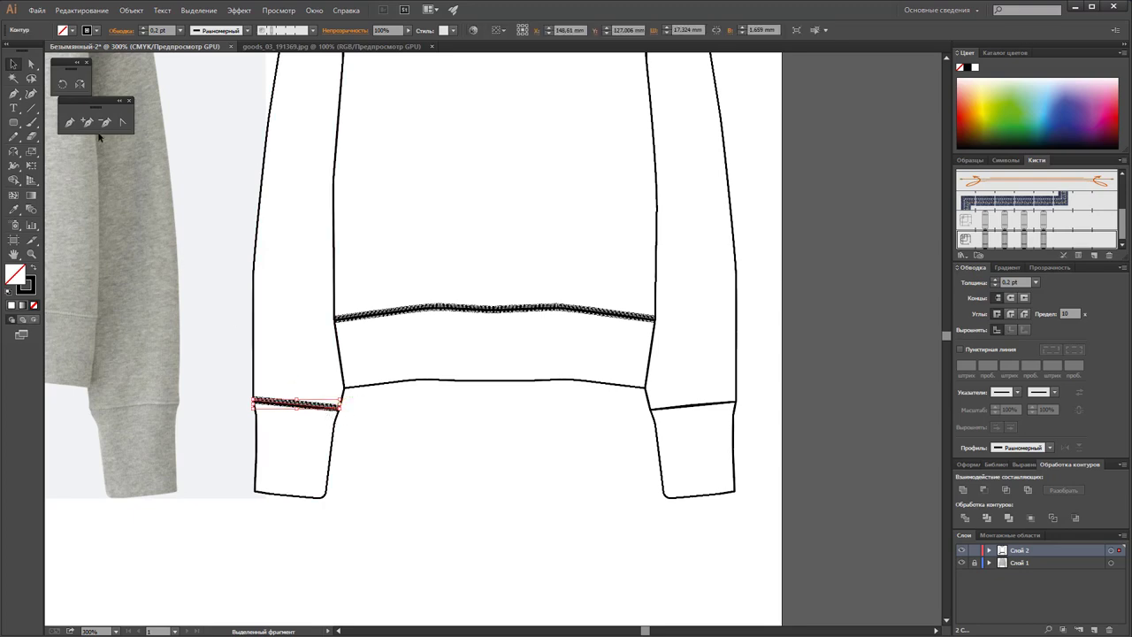
Step: Mirror a copy of the left cuff stitch onto the right cuff seam about the hem centre
click(80, 84)
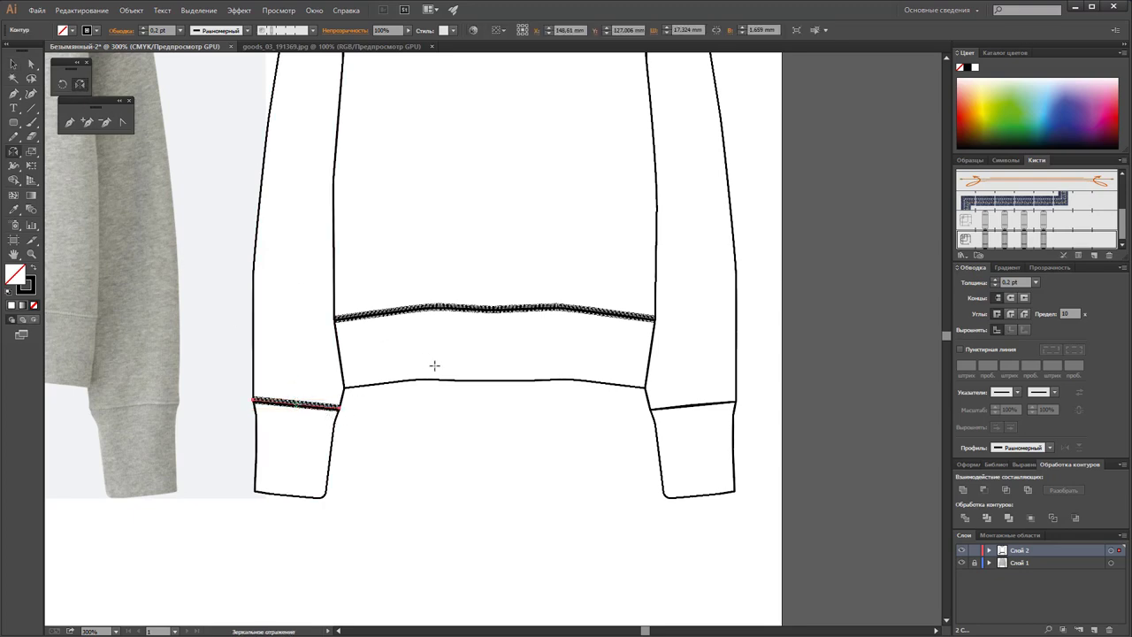
click(493, 382)
drag(442, 362, 648, 395)
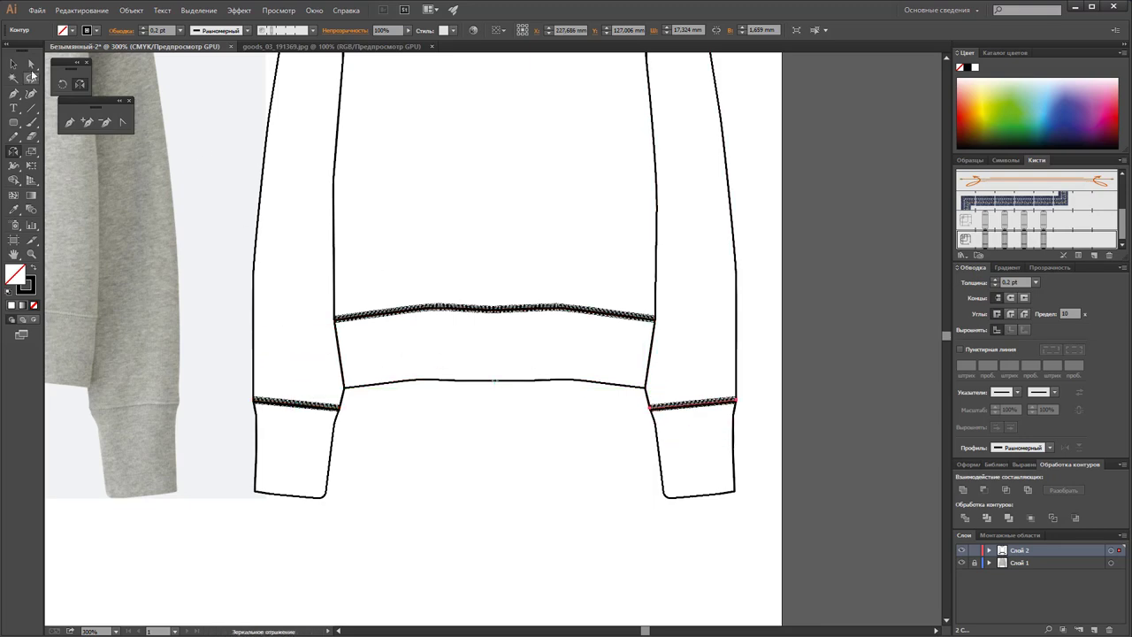
click(13, 64)
click(404, 420)
scroll(404, 419, up, 3)
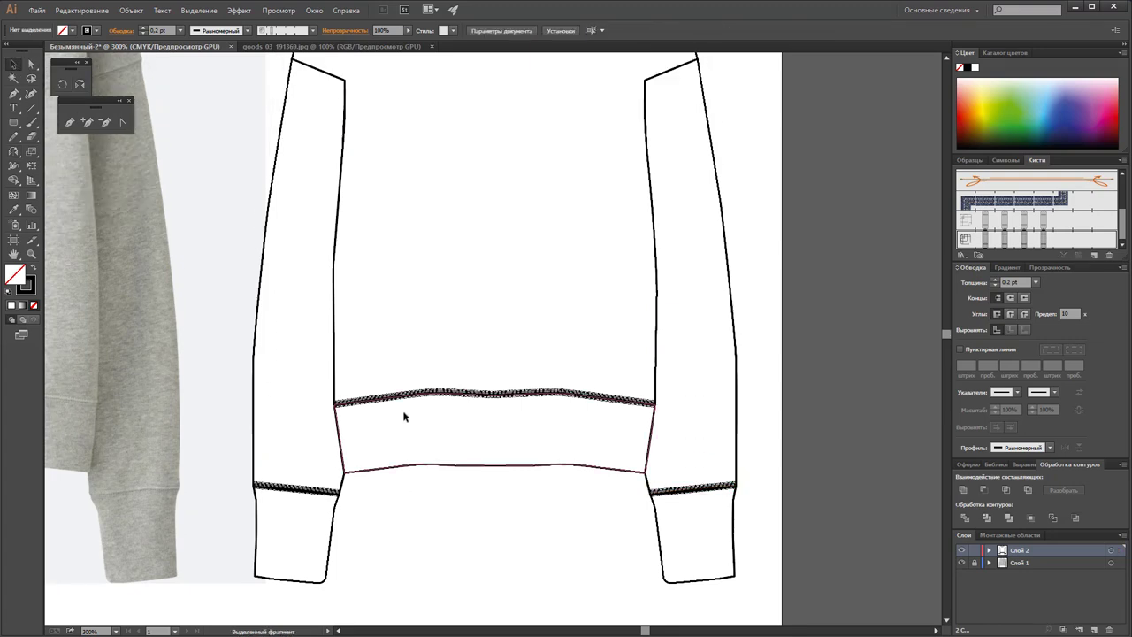
Step: Lower the waistband and both cuff stitch lines to 41% opacity
click(438, 394)
shift+click(708, 487)
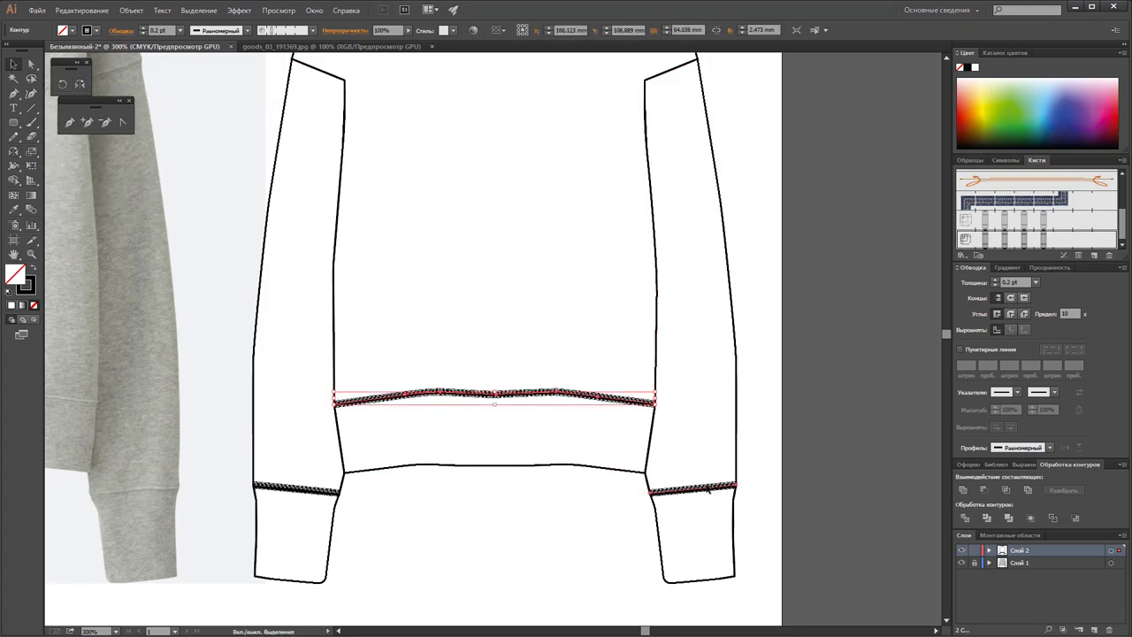
shift+click(323, 491)
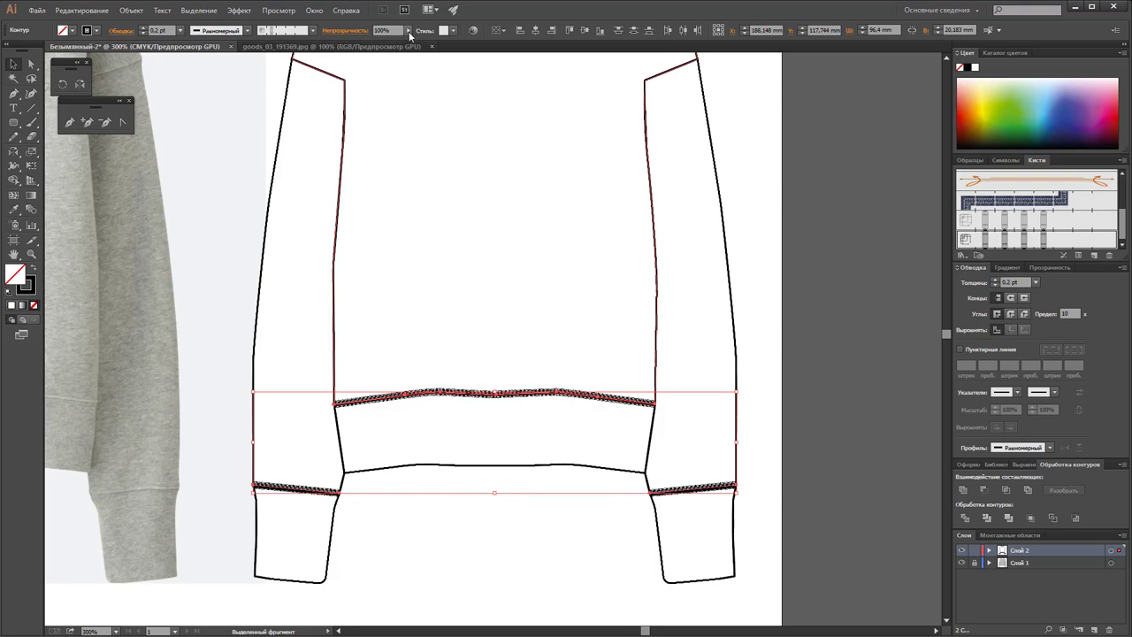
drag(409, 34, 385, 46)
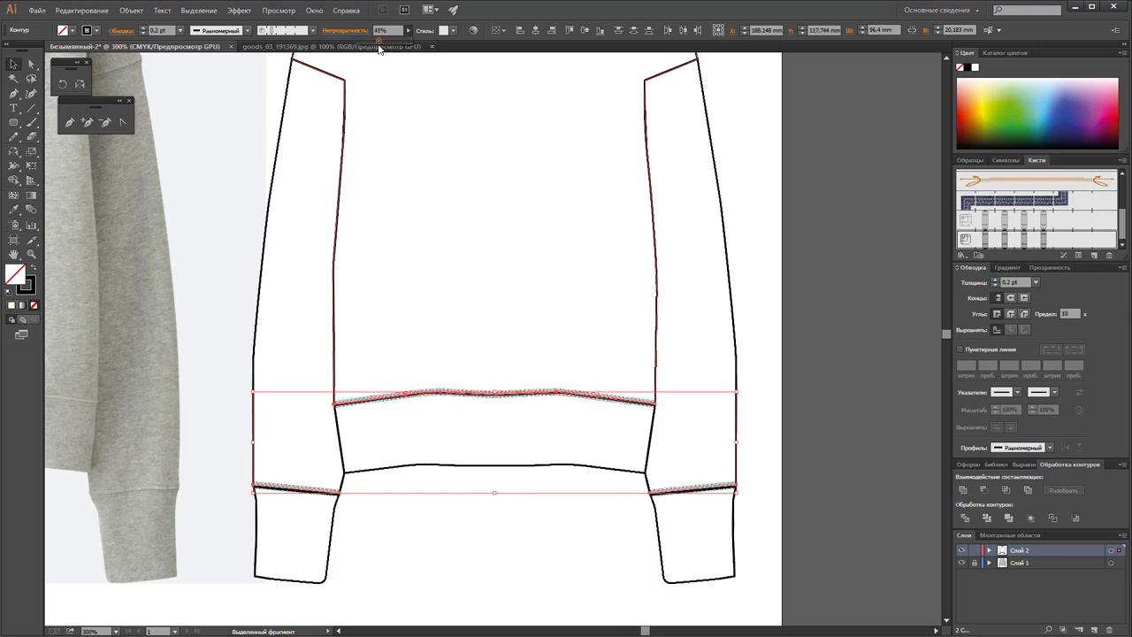
click(494, 499)
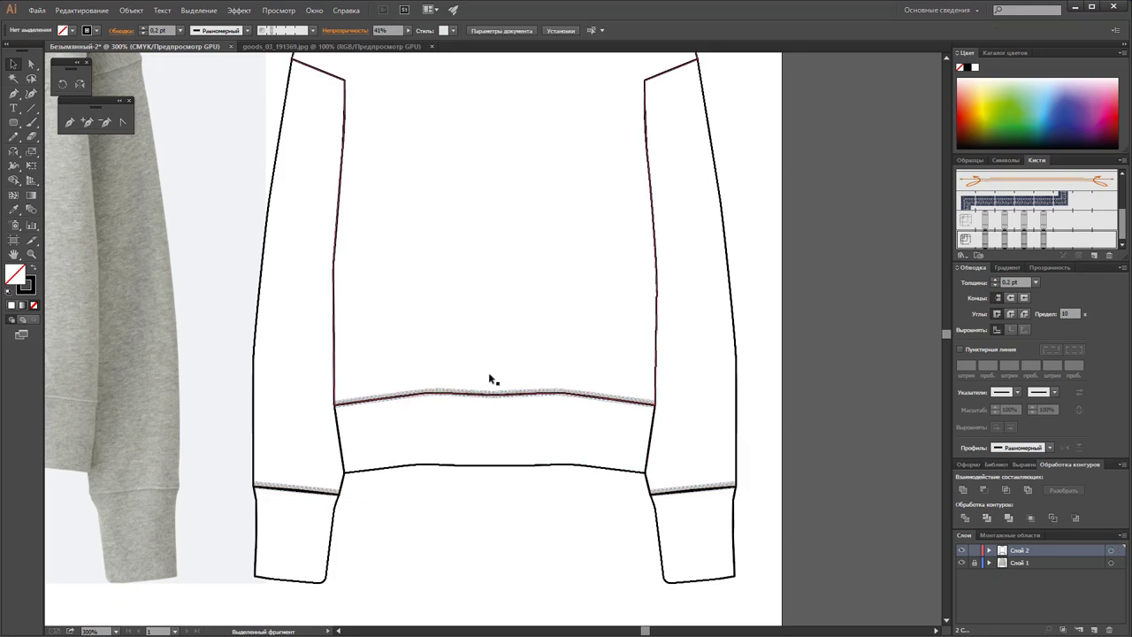
Step: Trace the left dropped-shoulder armhole seam with a straight line about 11.52 mm long
scroll(646, 504, up, 3)
scroll(647, 512, up, 1)
scroll(647, 512, up, 2)
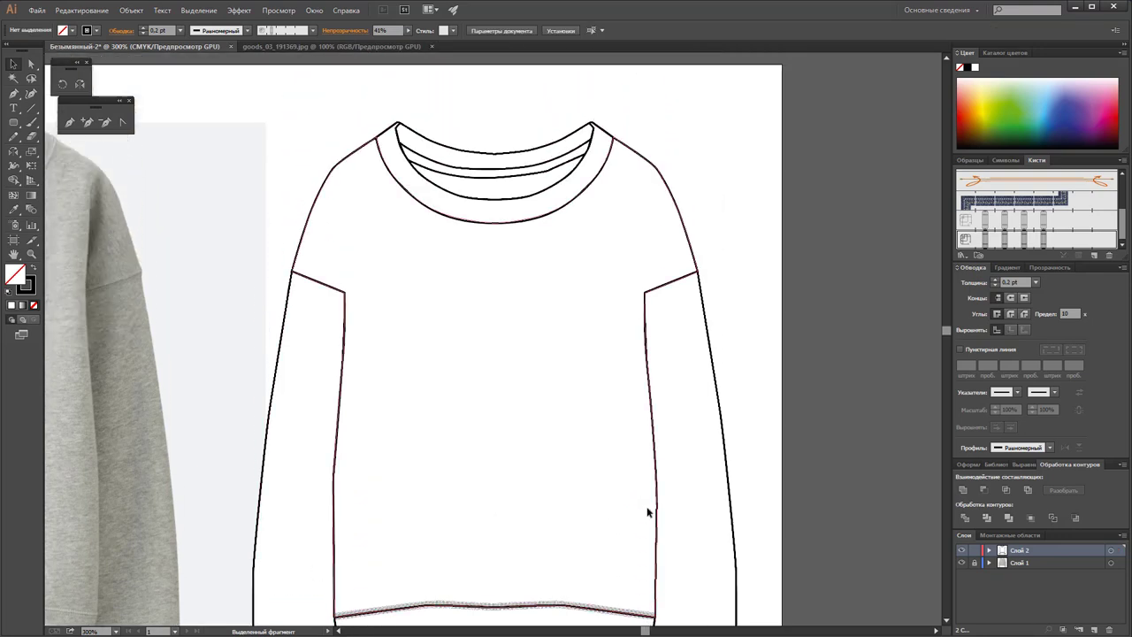
scroll(378, 344, up, 1)
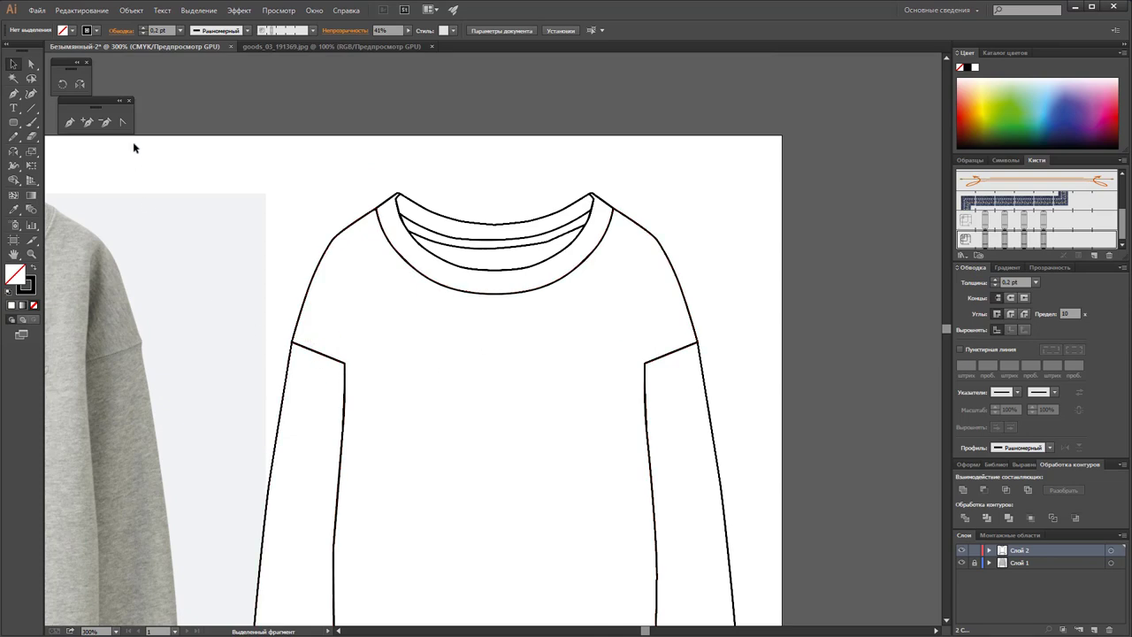
click(31, 107)
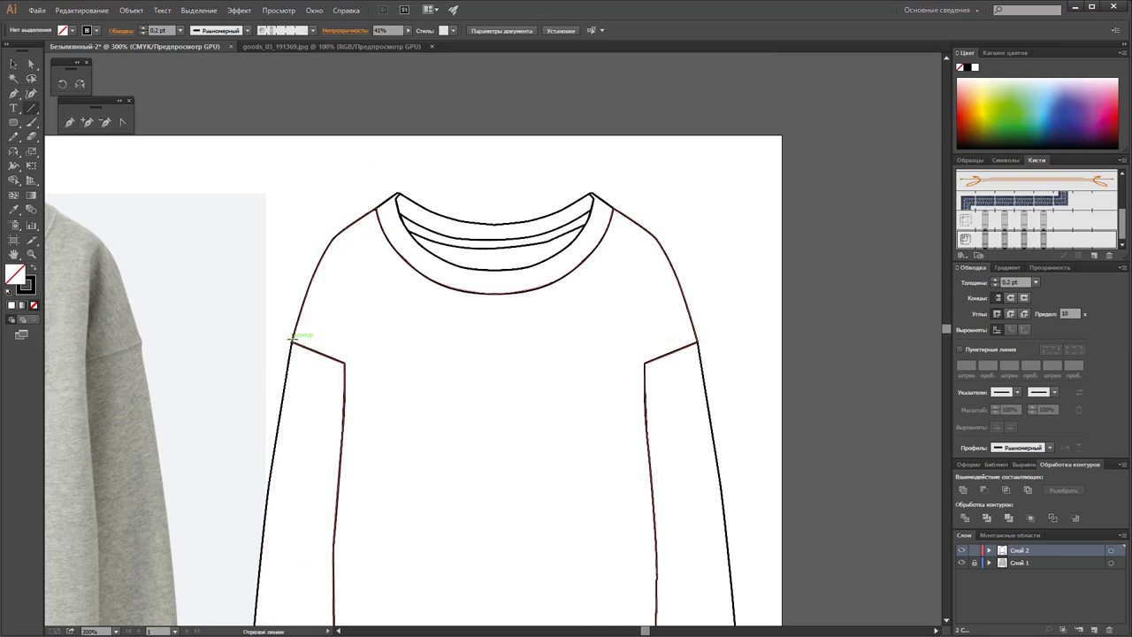
click(293, 341)
click(563, 380)
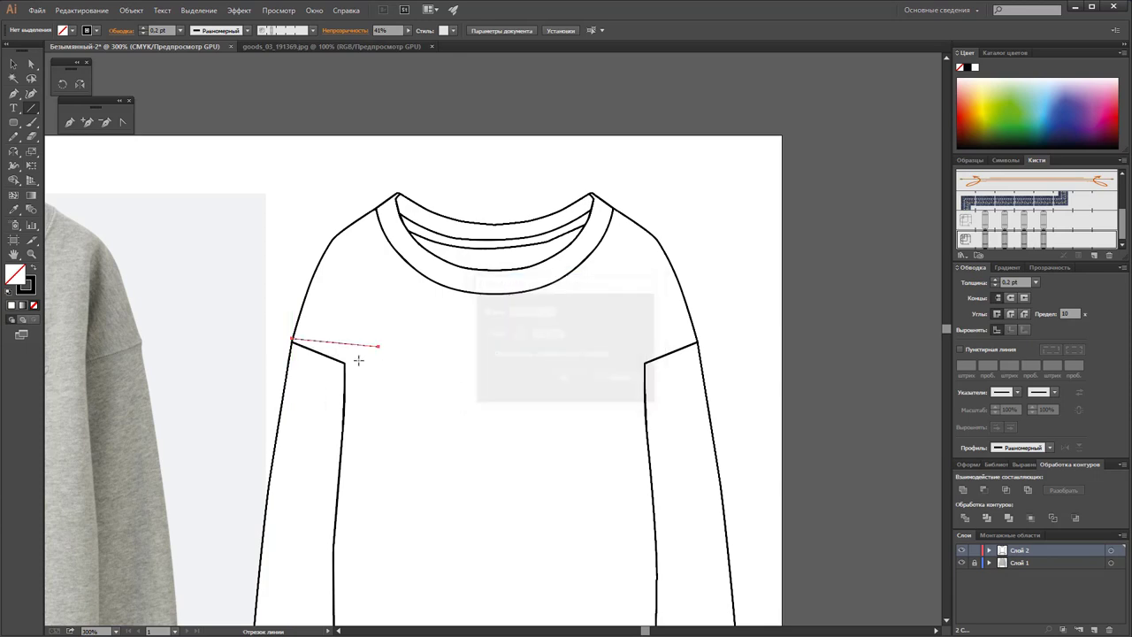
key(Delete)
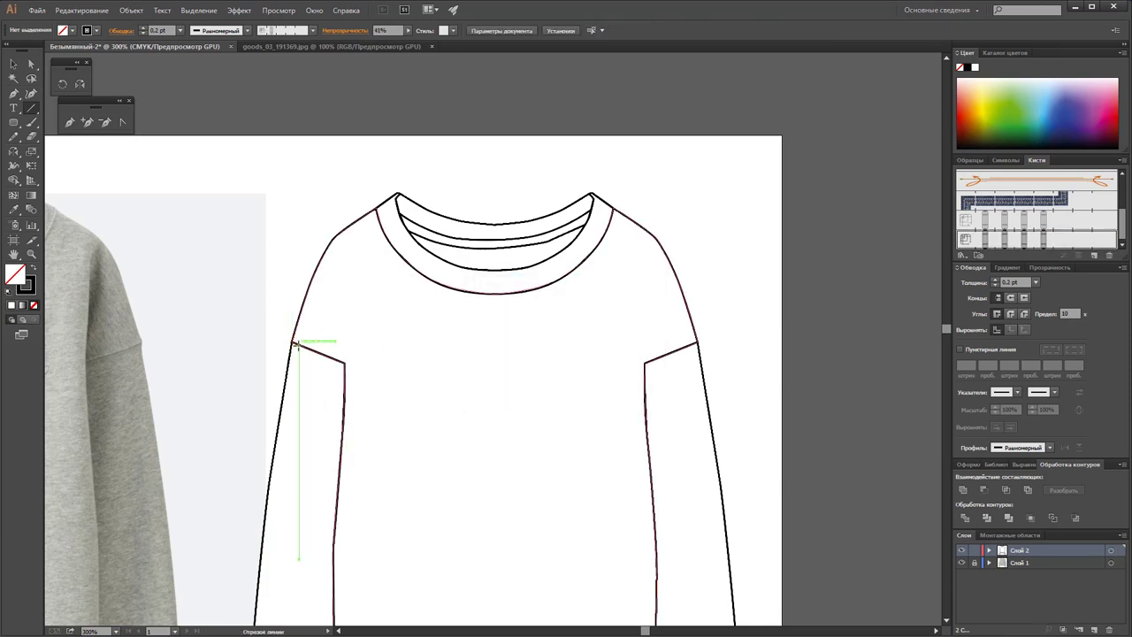
drag(293, 341, 344, 363)
Step: Apply the rib stitch brush to the shoulder line at a 0.2 pt stroke weight
click(1016, 238)
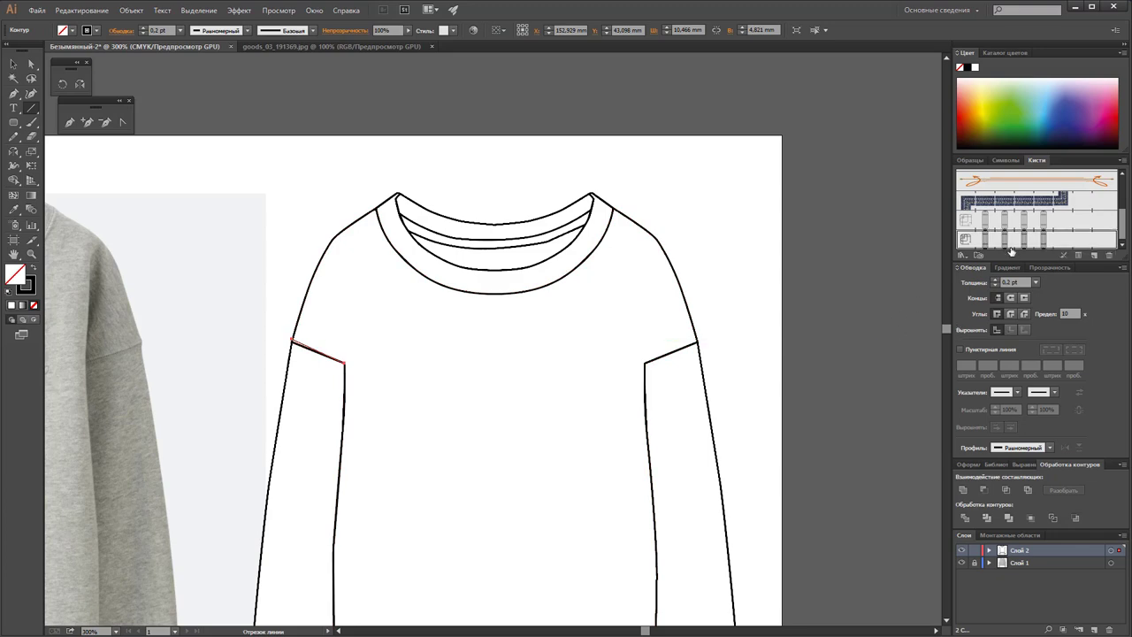
click(179, 30)
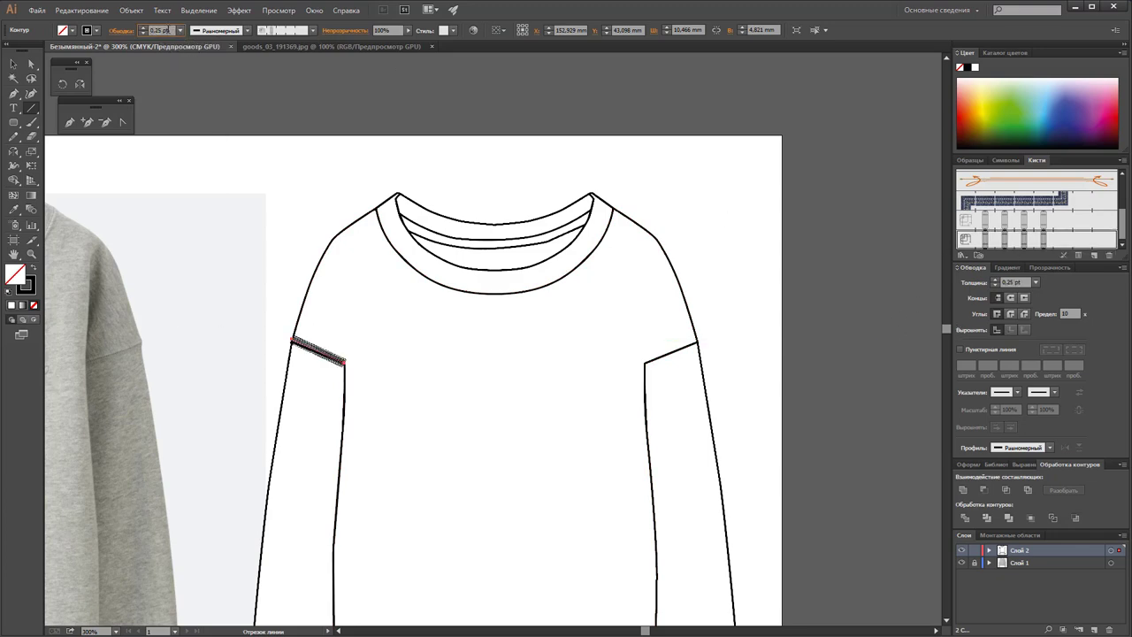
drag(168, 30, 157, 37)
text(0,2)
key(Return)
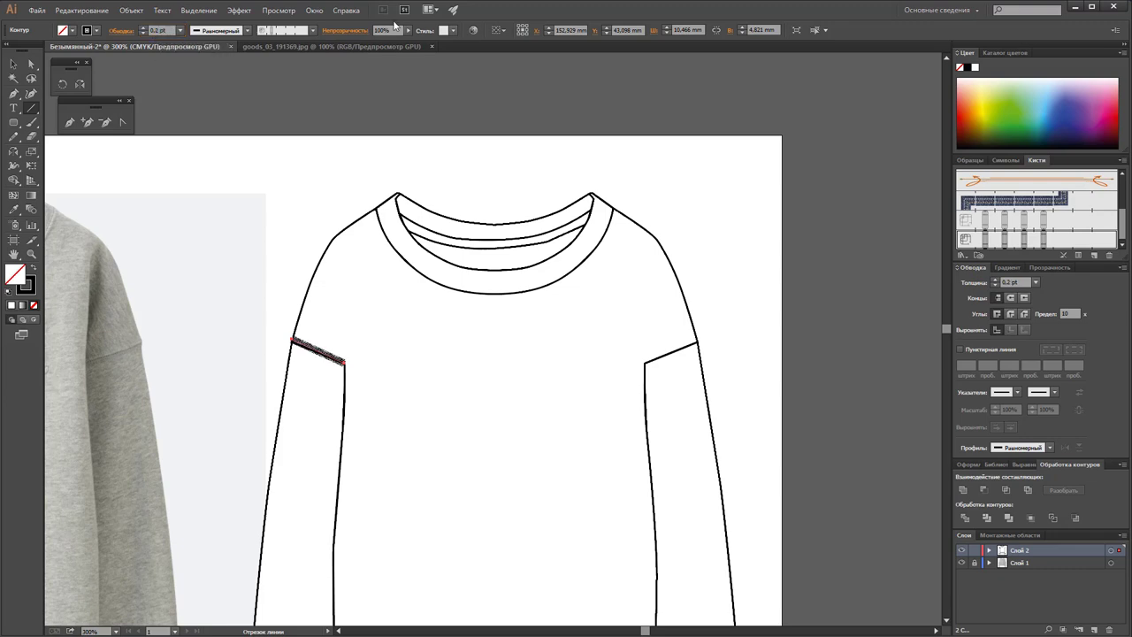
Step: Set the shoulder stitch line's opacity to 50% and deselect it
double_click(389, 30)
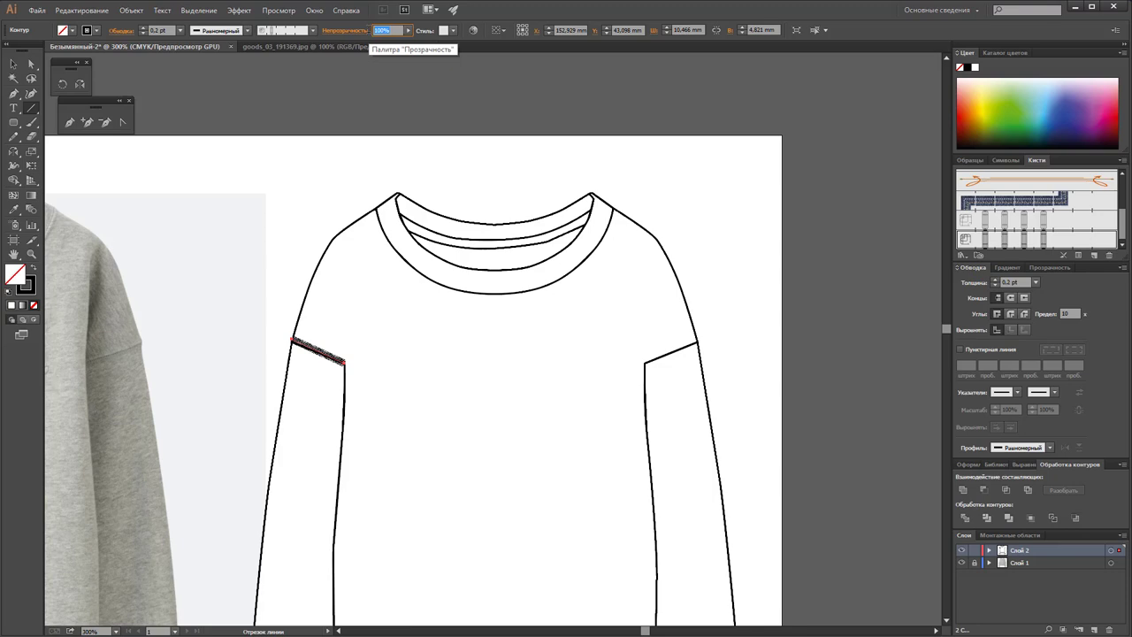
text(40)
key(Return)
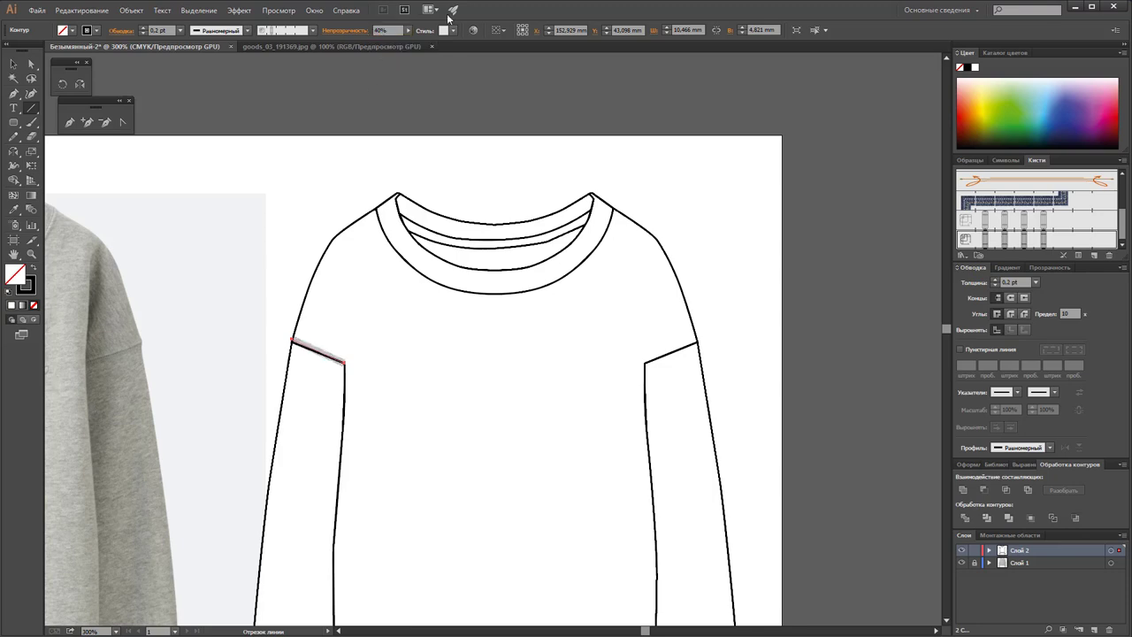
double_click(385, 30)
text(50)
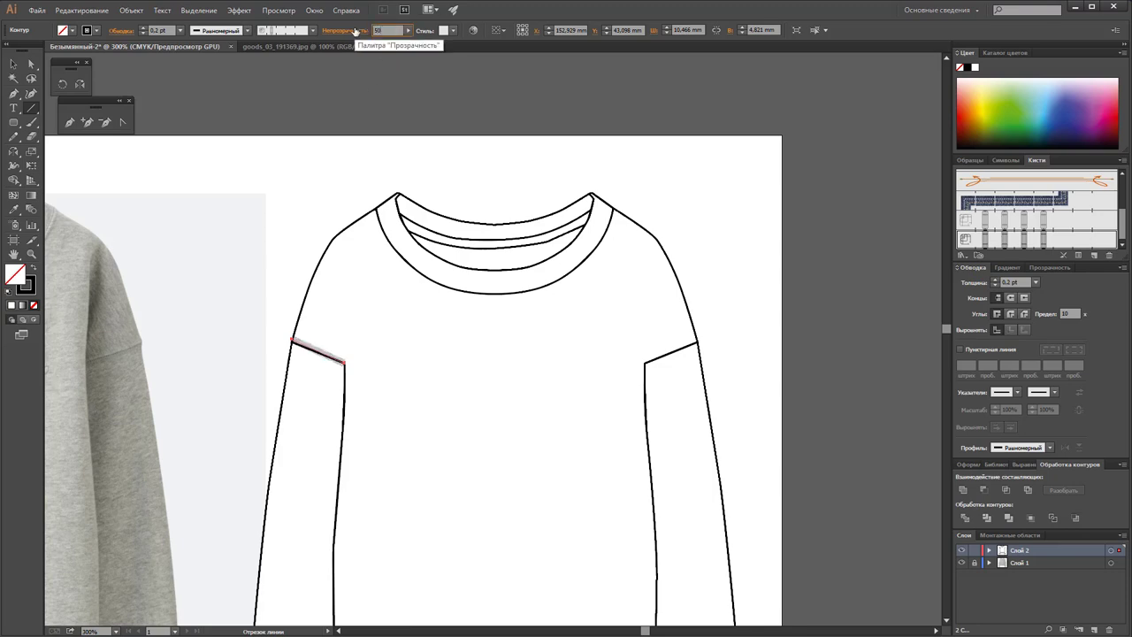
key(Return)
click(12, 64)
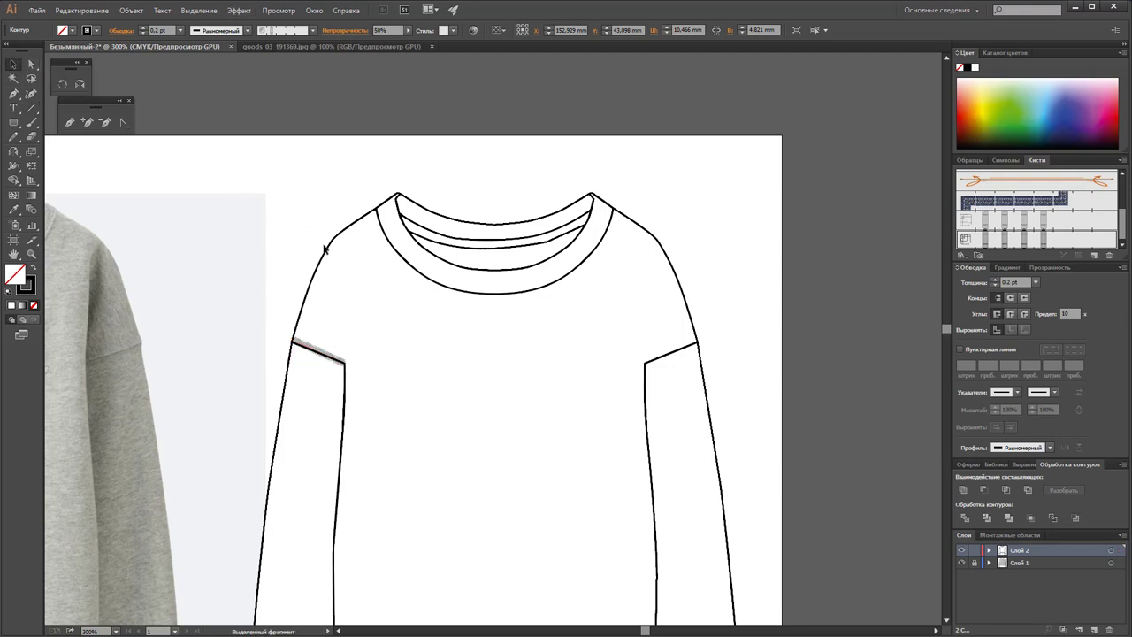
scroll(386, 273, down, 5)
scroll(445, 328, down, 5)
Step: Set the hem, both cuff and left shoulder rib stripes to 66% opacity
click(438, 311)
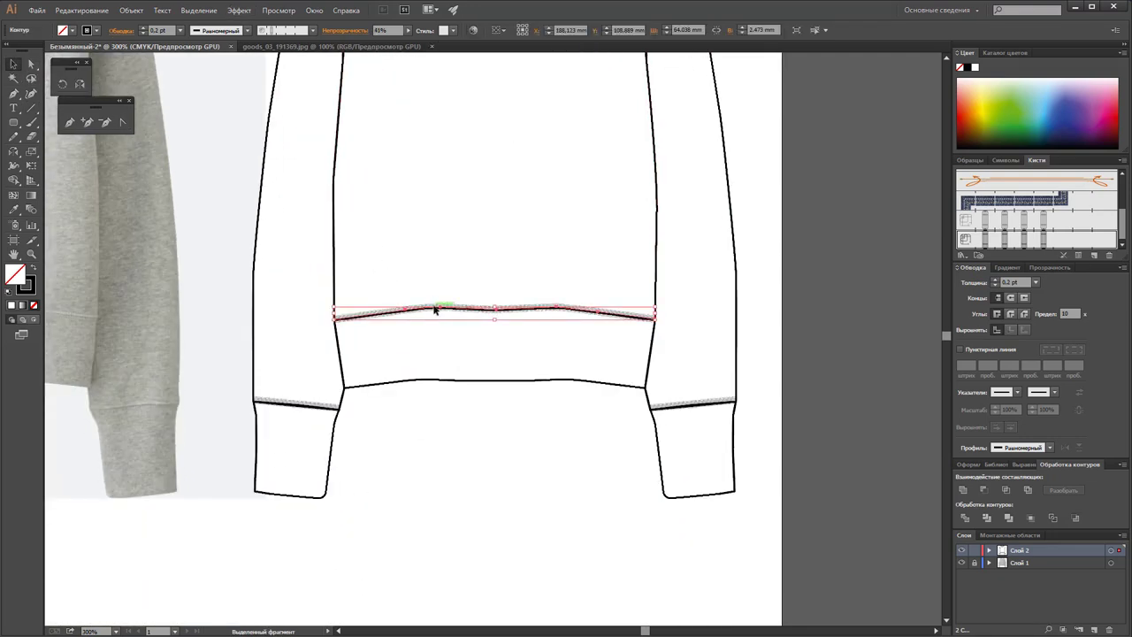
shift+click(716, 405)
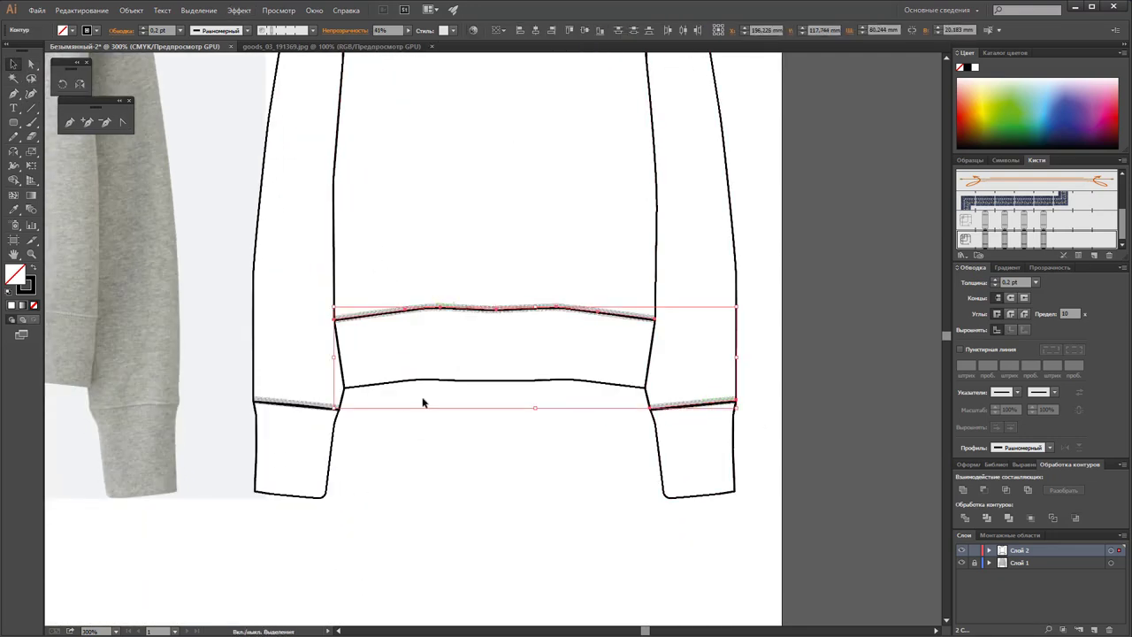
shift+click(324, 407)
scroll(363, 332, up, 5)
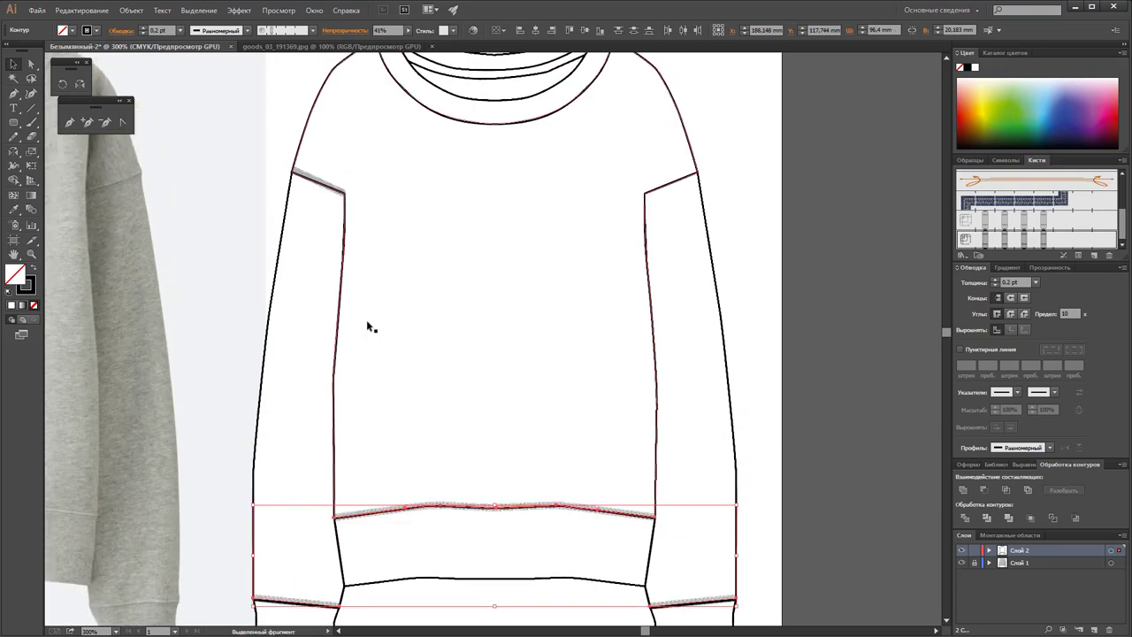
shift+click(305, 177)
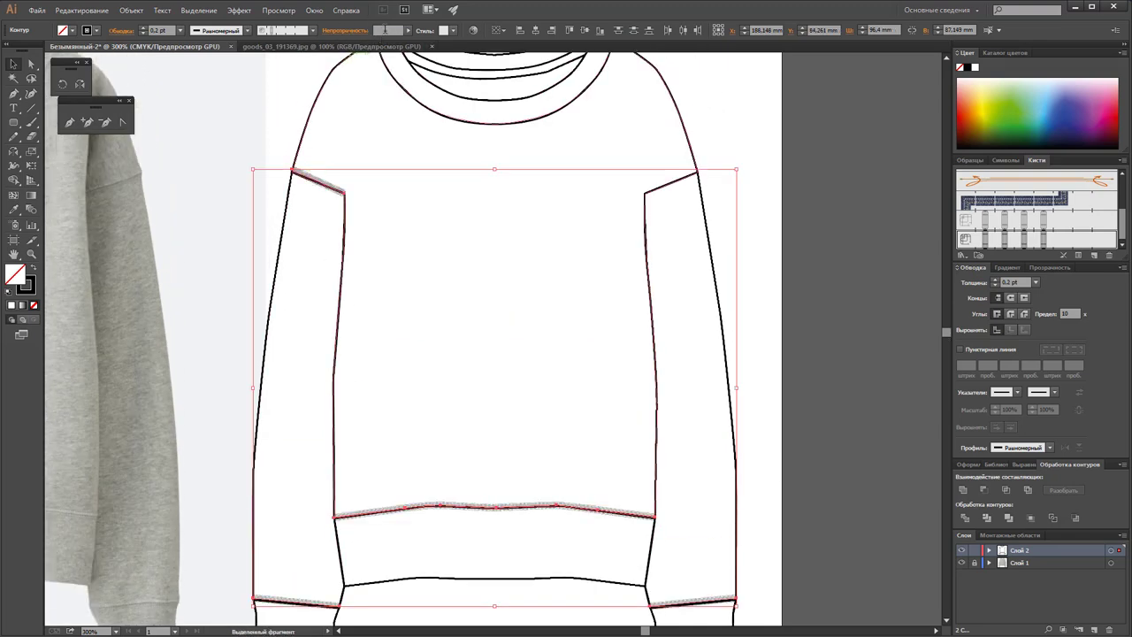
click(385, 30)
text(66)
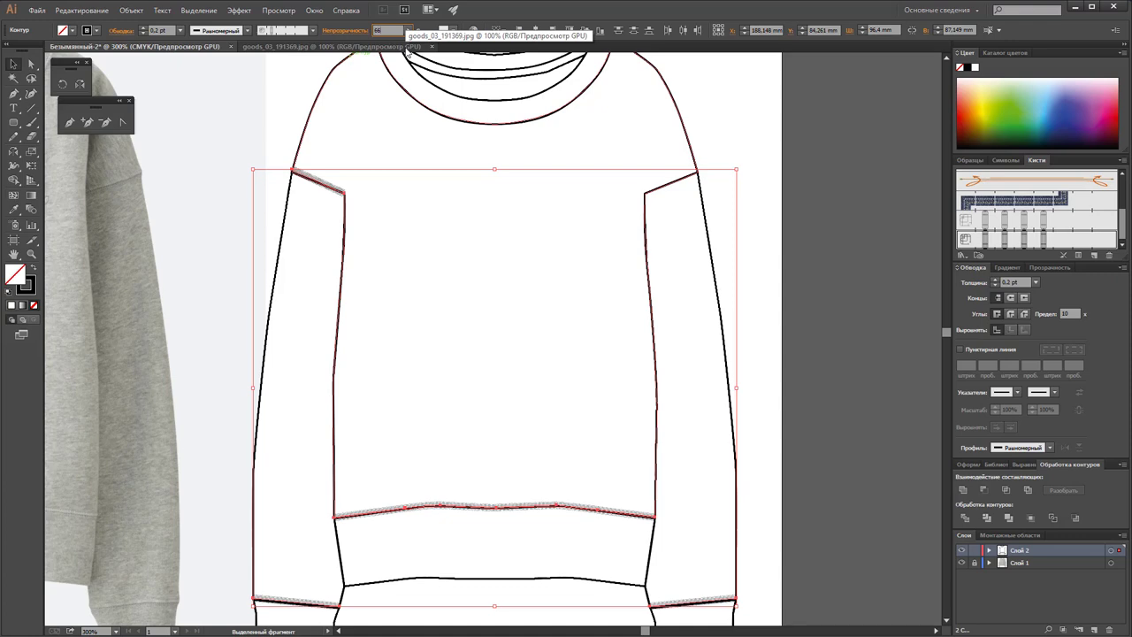
key(Return)
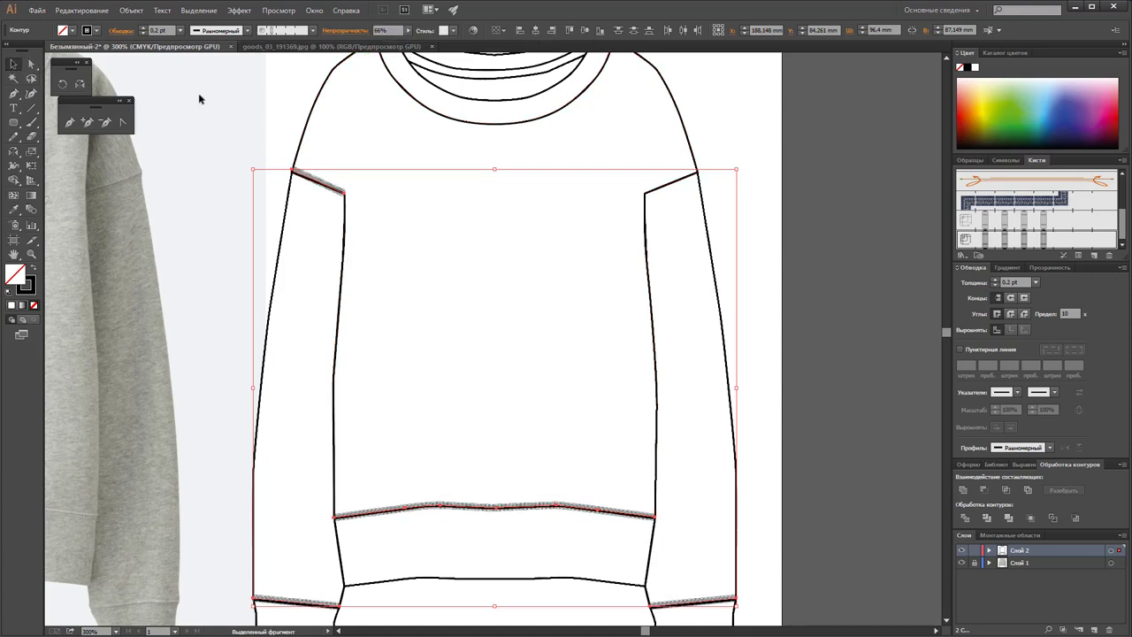
click(204, 101)
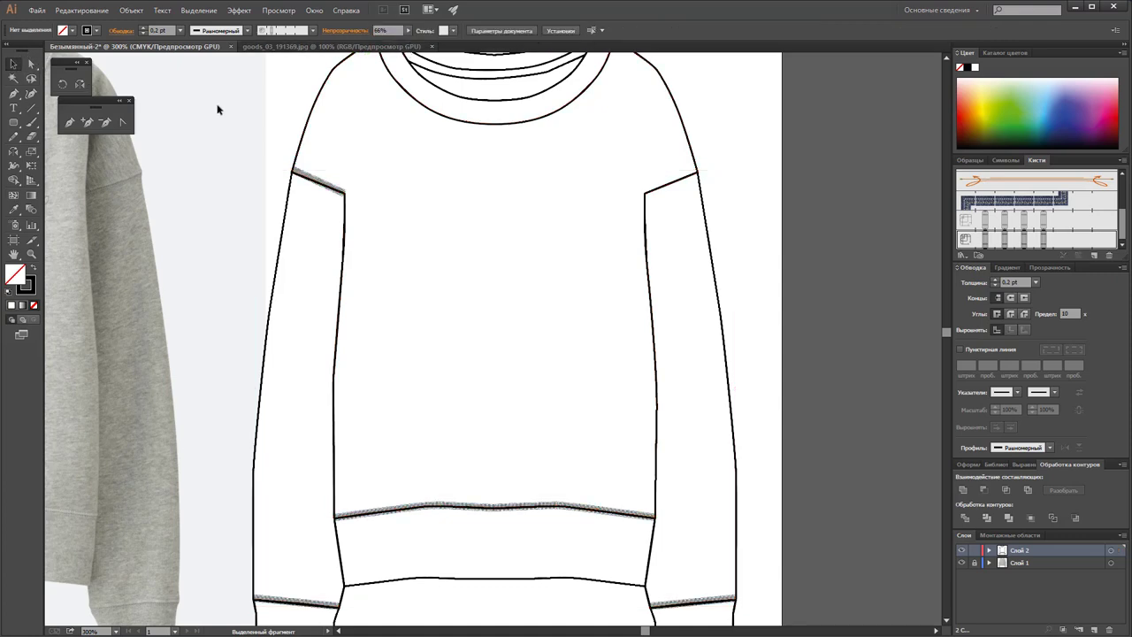
Step: Mirror a copy of the left shoulder stripe onto the right shoulder seam and nudge it into place
click(337, 186)
click(80, 86)
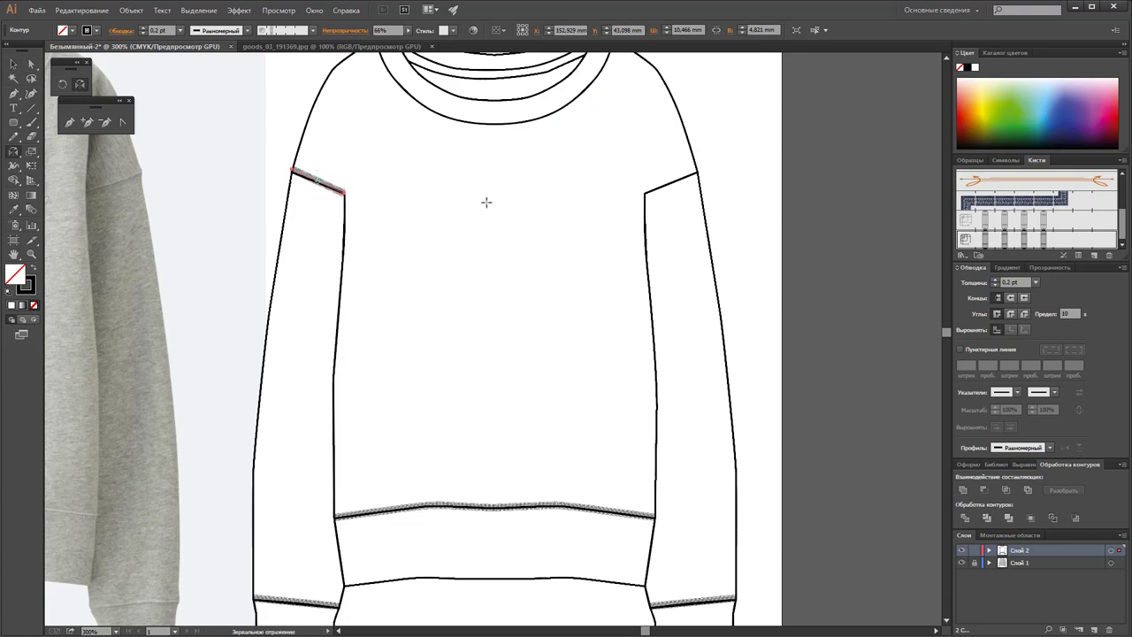
click(481, 194)
drag(619, 210, 687, 232)
key(Right)
key(Right)
key(Right)
key(Right)
key(Right)
key(Right)
key(Right)
key(Right)
key(Right)
key(Right)
key(Right)
key(Right)
key(Right)
click(14, 64)
Step: Zoom the view to 600% on the neckline
click(752, 231)
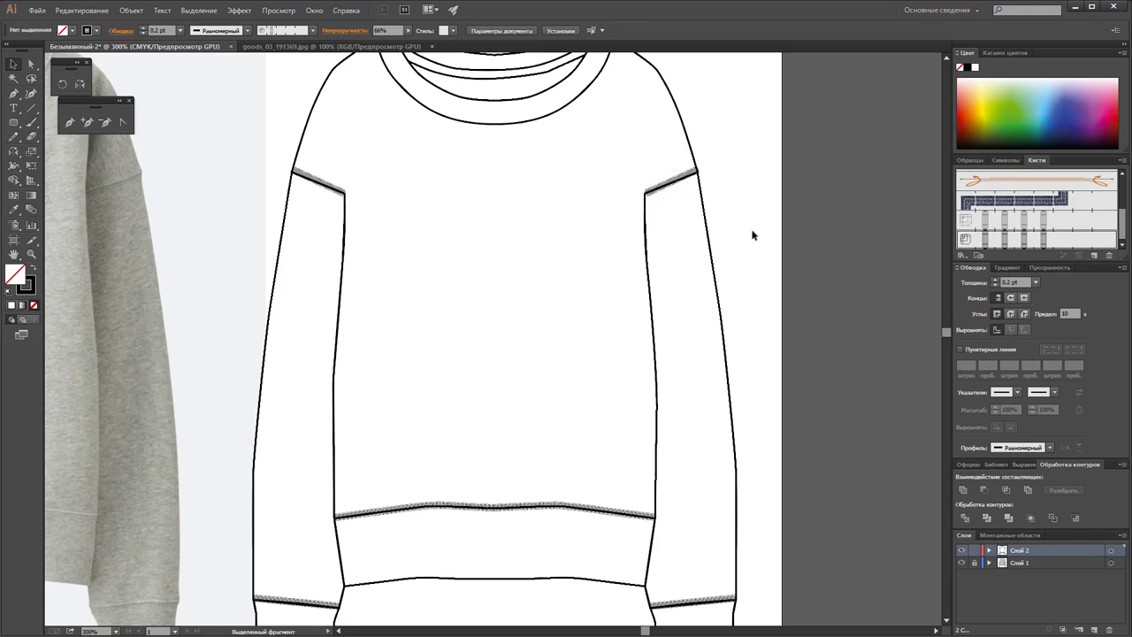
scroll(509, 266, up, 2)
scroll(511, 279, up, 2)
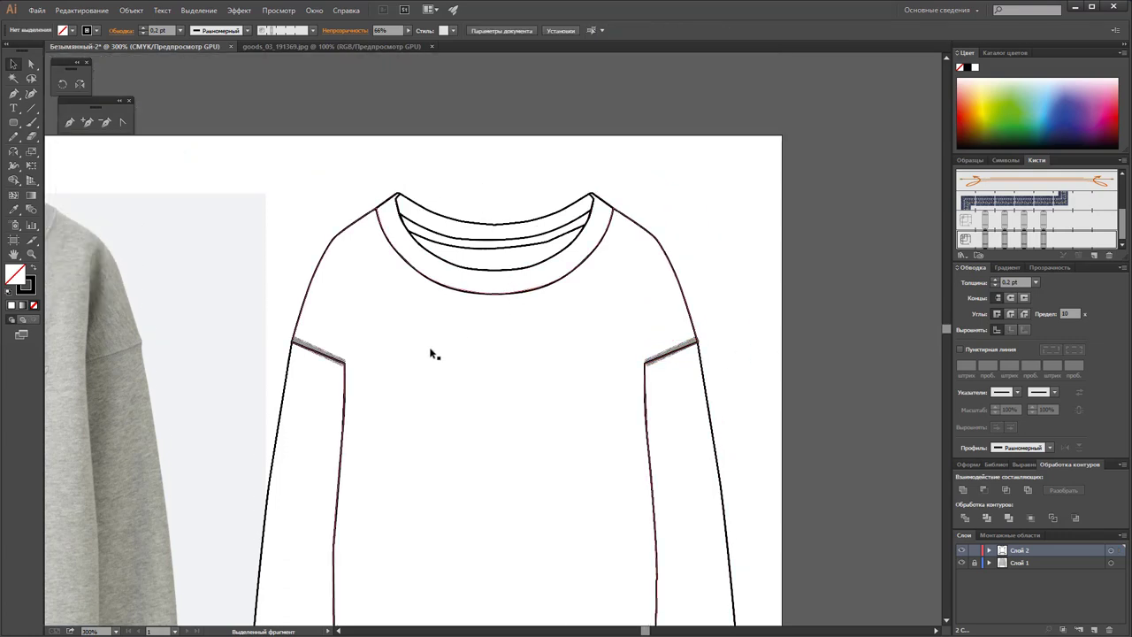
key(z)
click(508, 255)
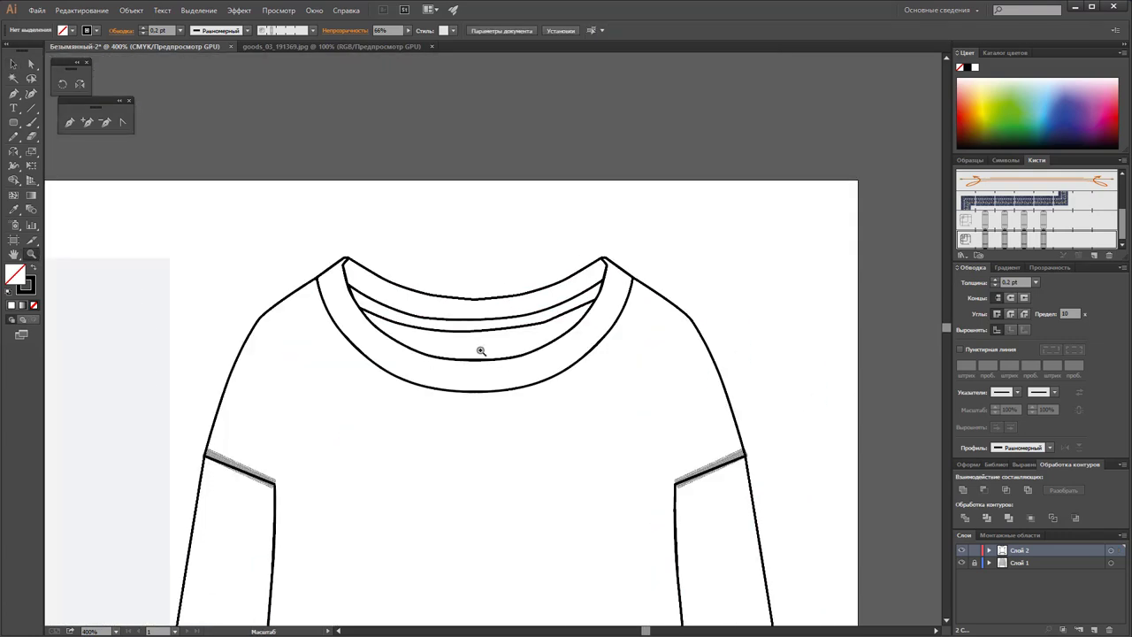
click(480, 351)
Step: Draw a Pen curve from the left shoulder point through the neckband bottom to the right shoulder point
click(70, 122)
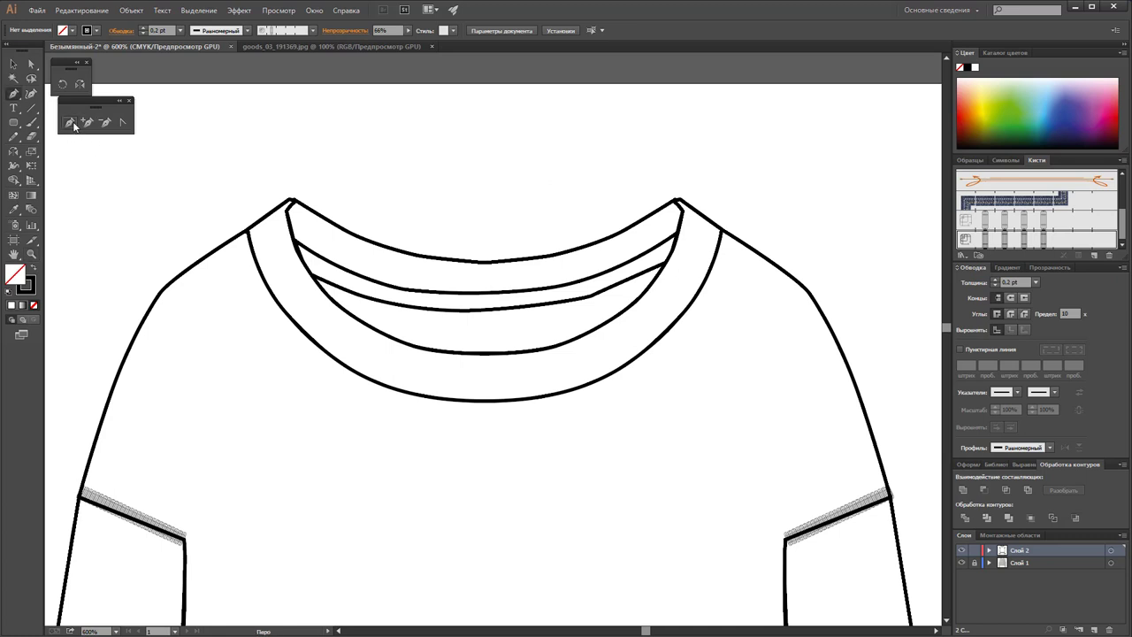
click(487, 399)
drag(483, 405, 690, 402)
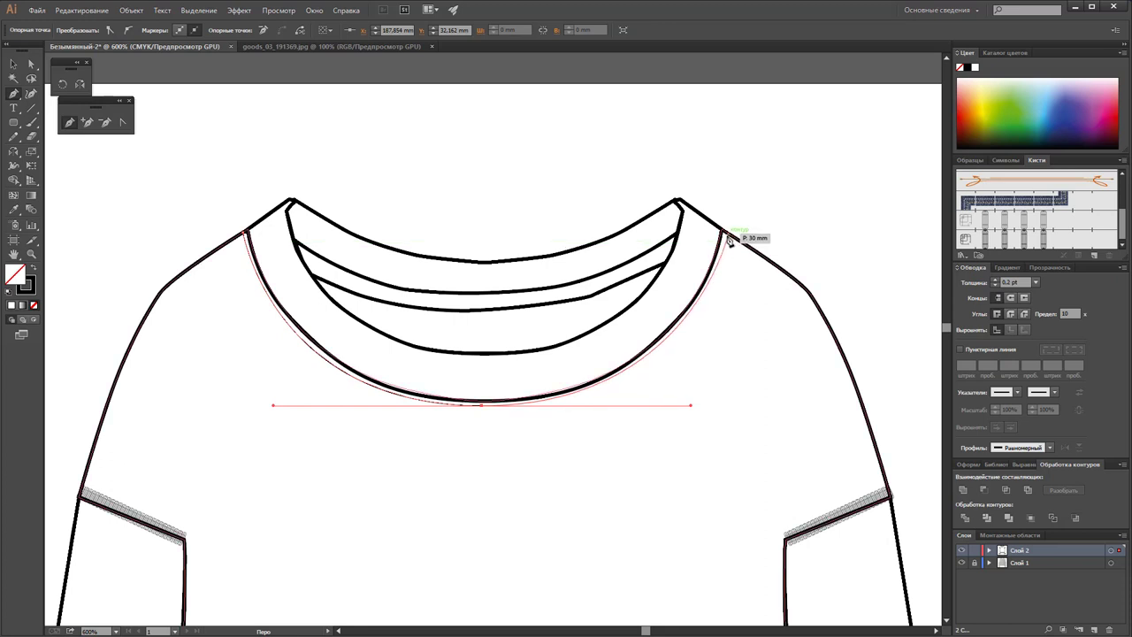
click(728, 237)
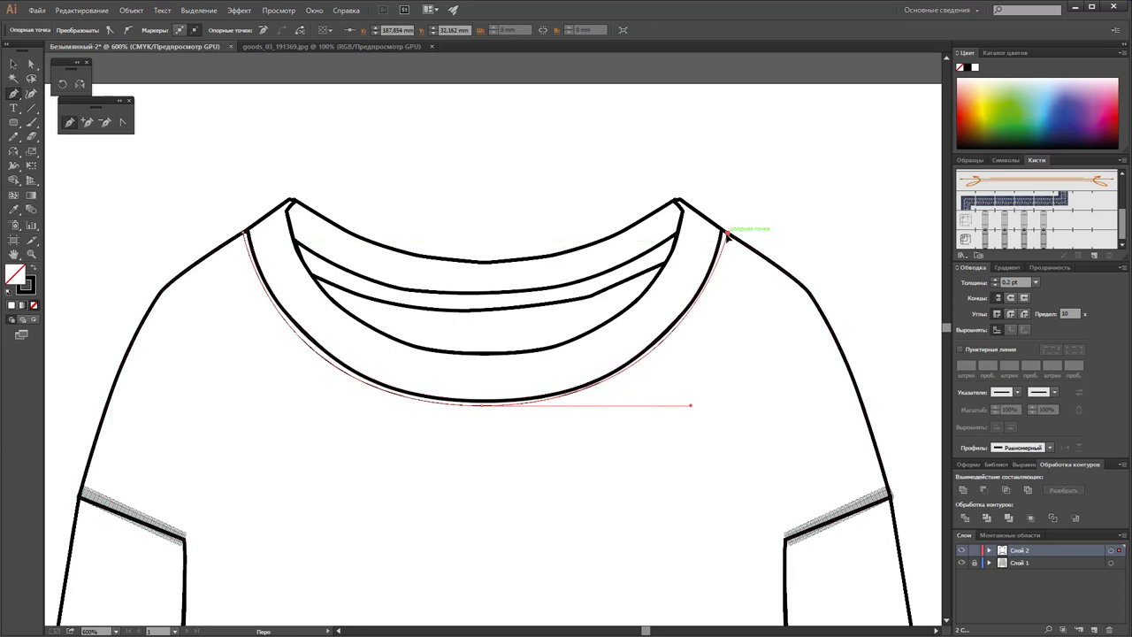
Step: Apply the rib-stripe brush to the neckband path as a solid 0.2 pt stroke at 66% opacity
click(12, 63)
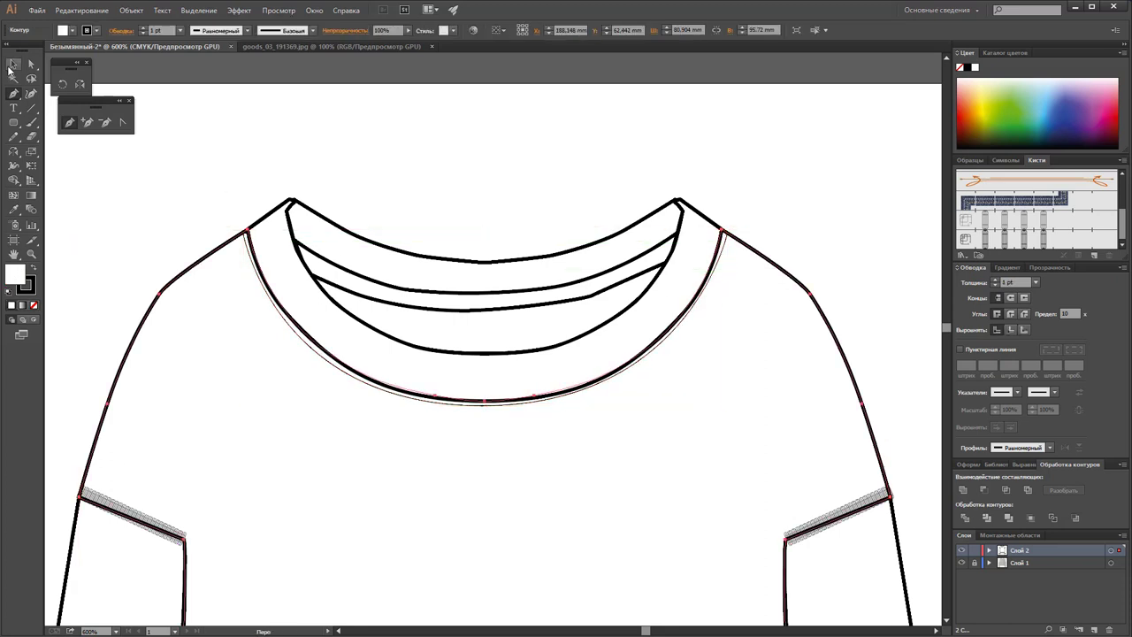
click(309, 349)
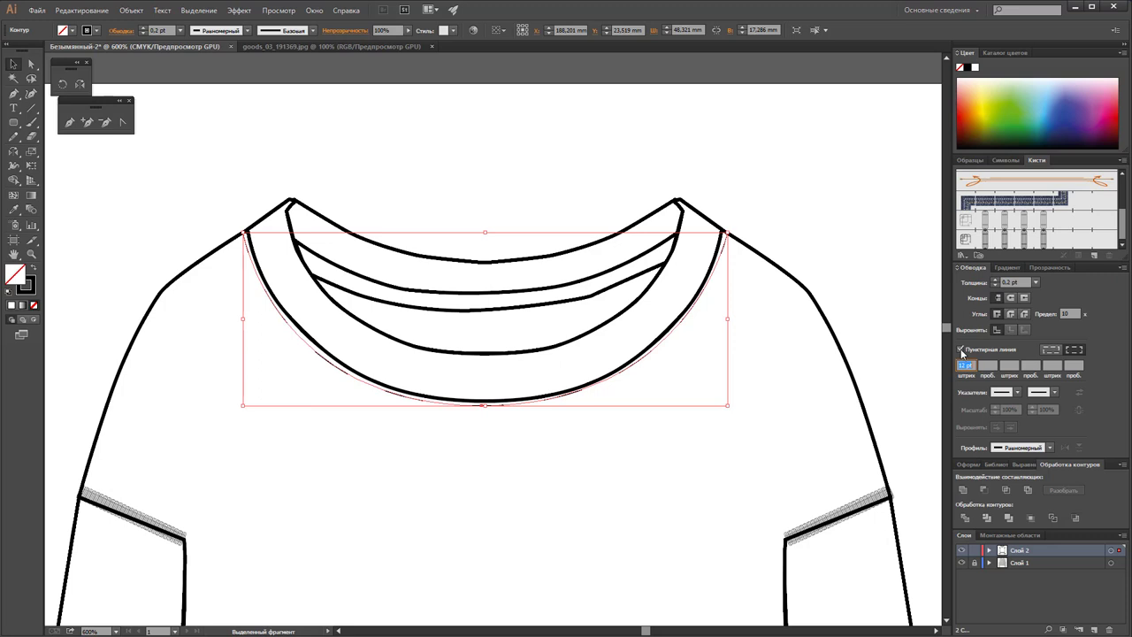
click(961, 350)
click(1021, 240)
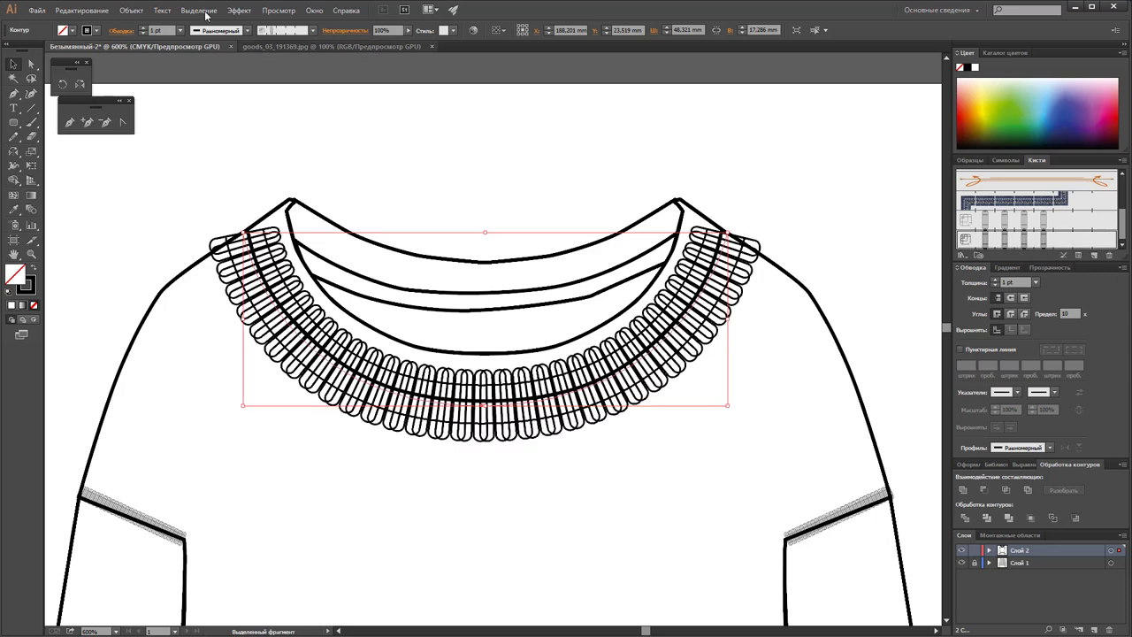
click(180, 30)
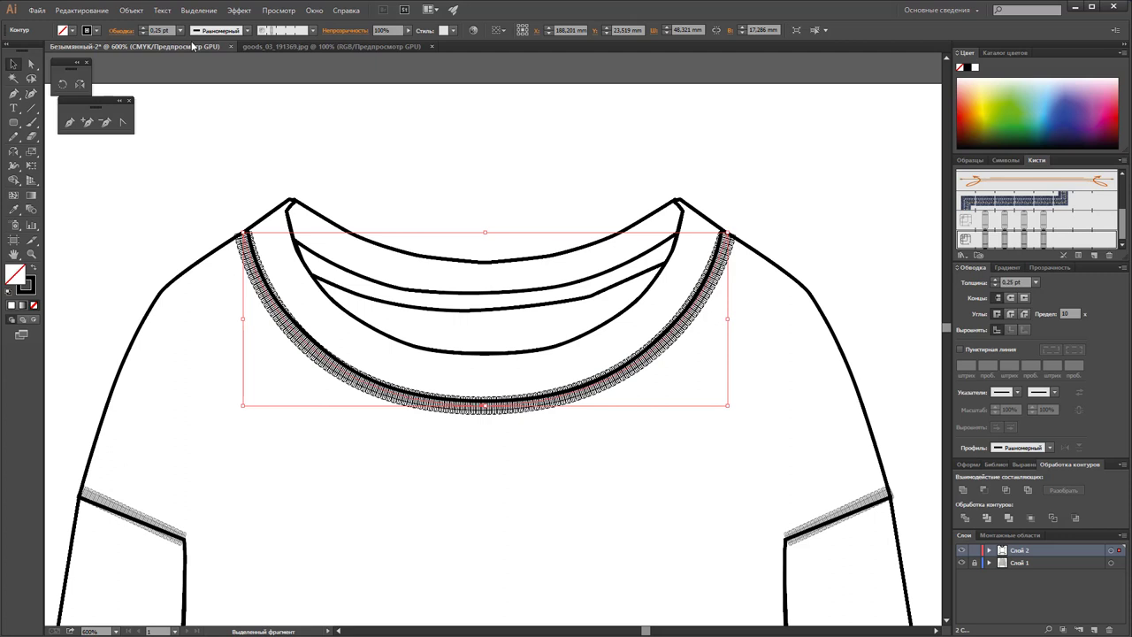
click(161, 31)
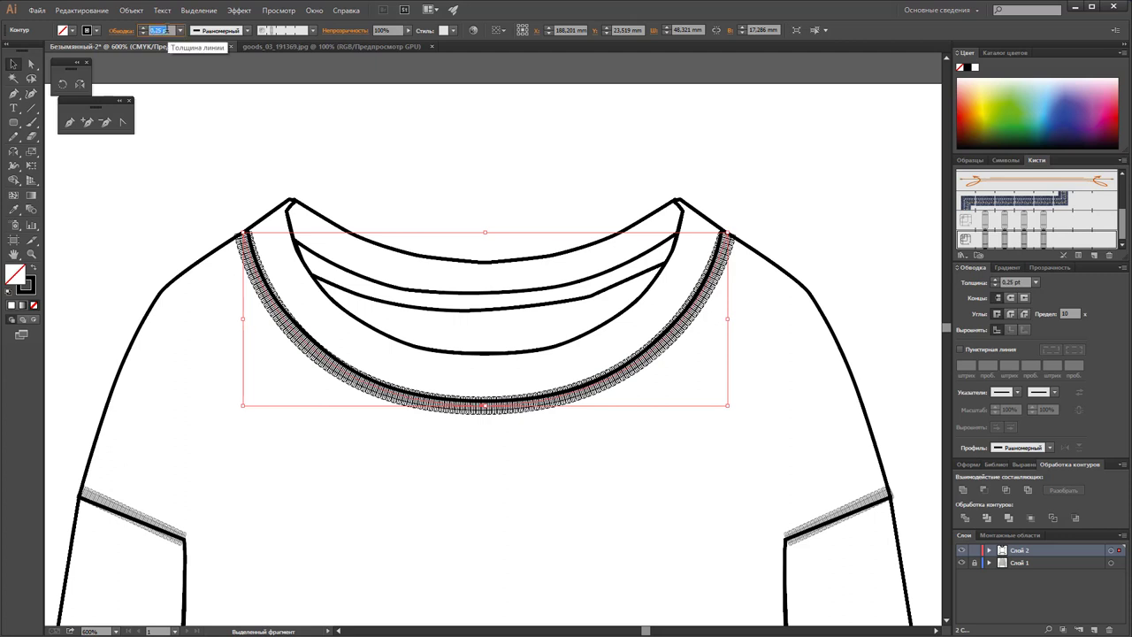
text(0,2)
key(Return)
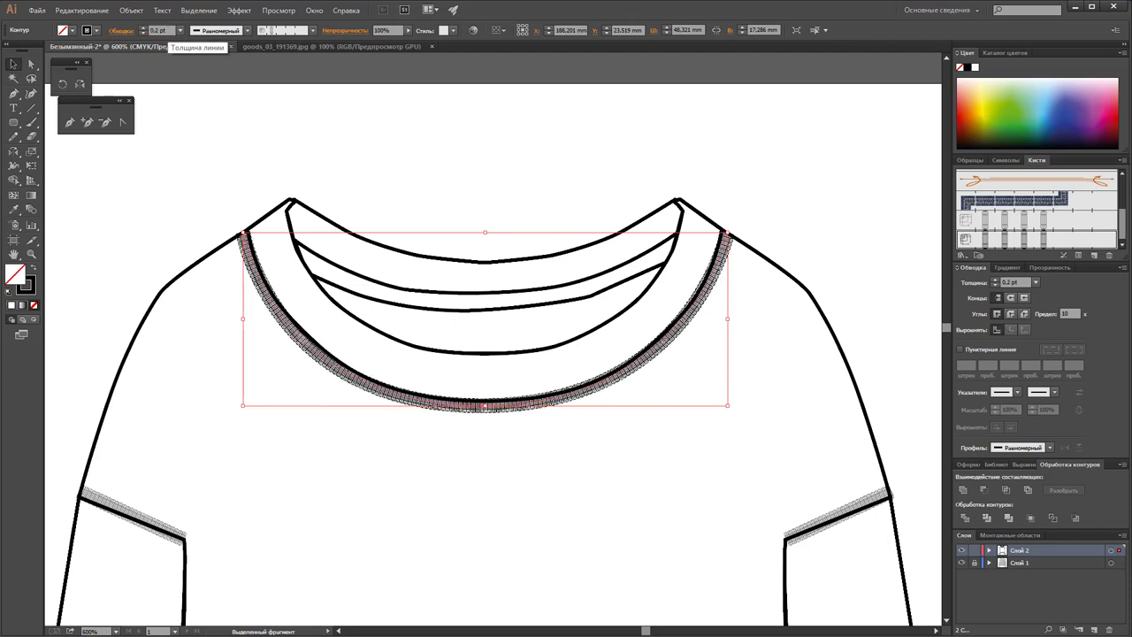
click(375, 32)
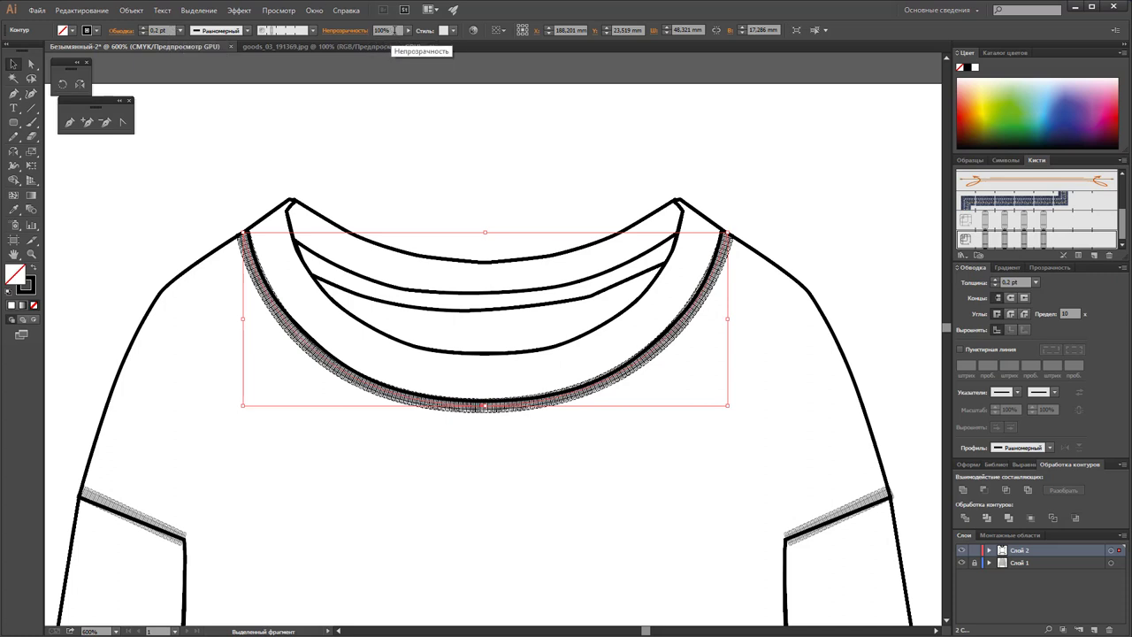
text(66)
key(Return)
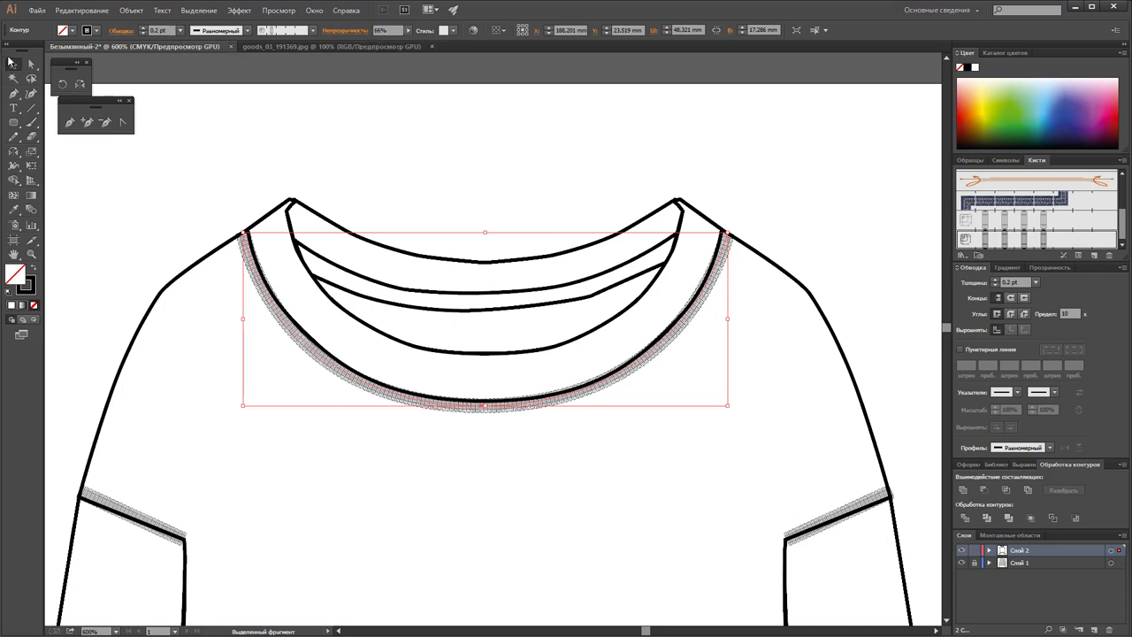
key(Up)
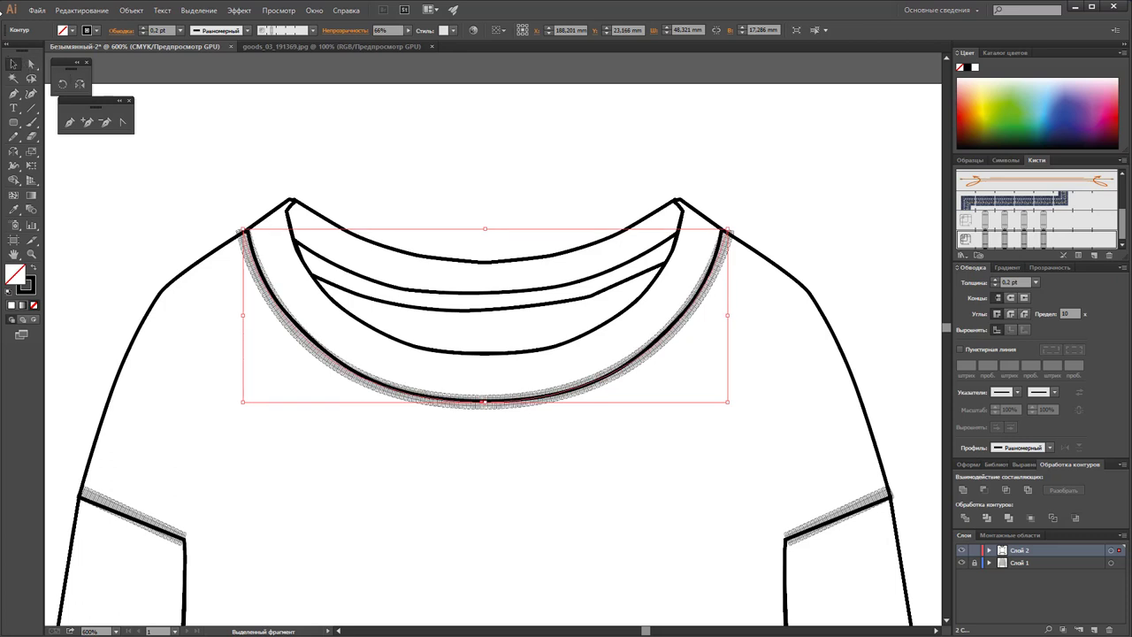
Step: Move the neckband stripe's right end point onto the shoulder seam
click(31, 64)
click(244, 233)
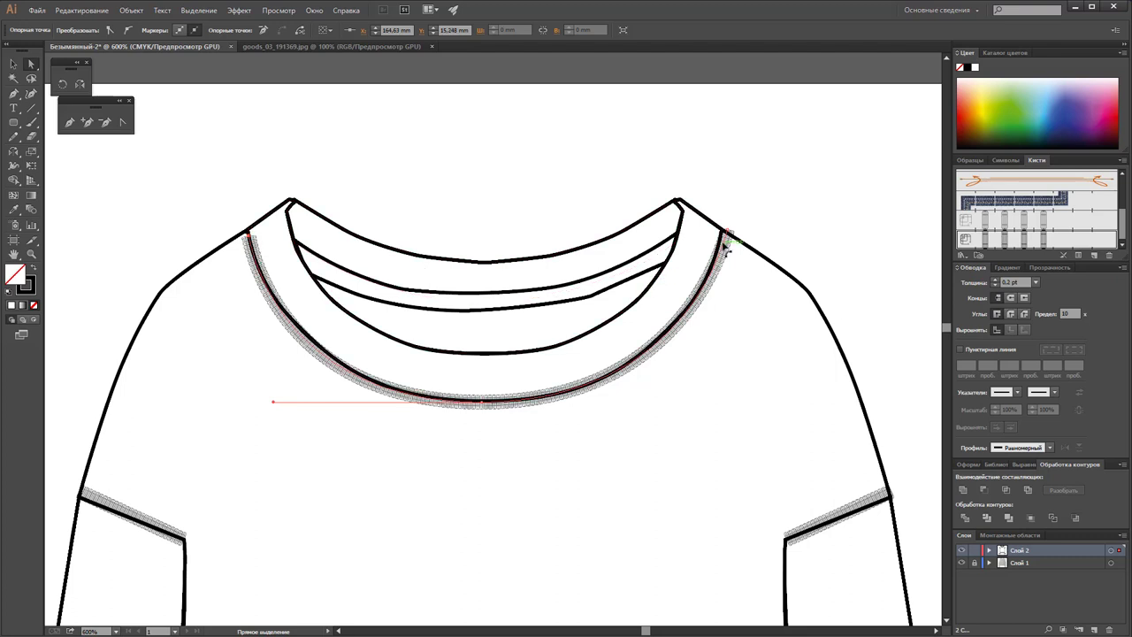
drag(732, 230, 723, 231)
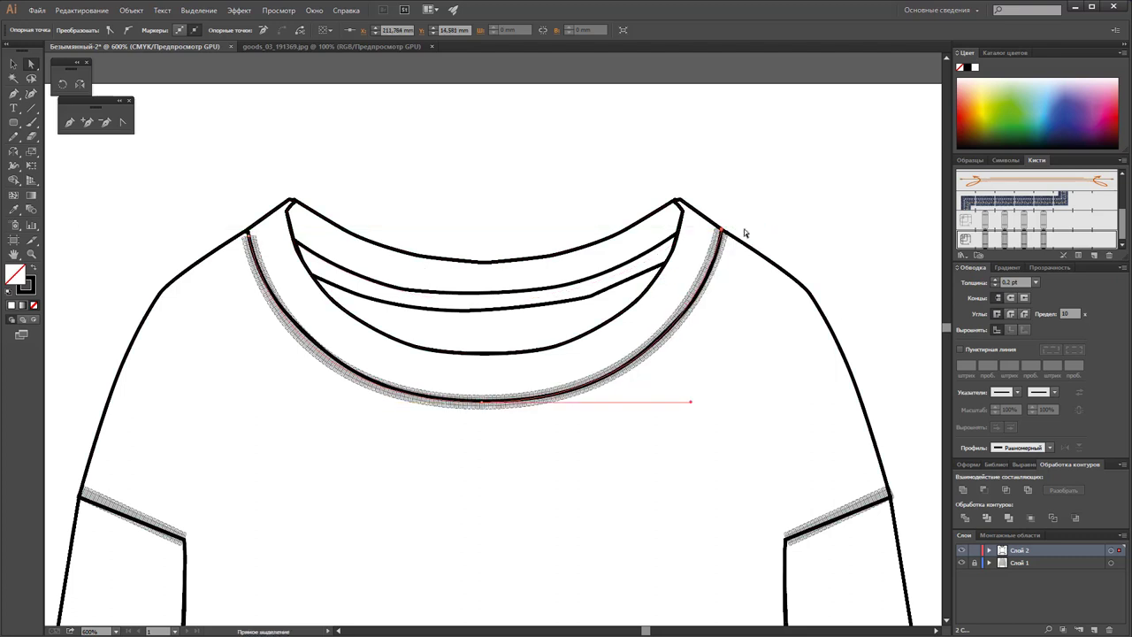
click(12, 58)
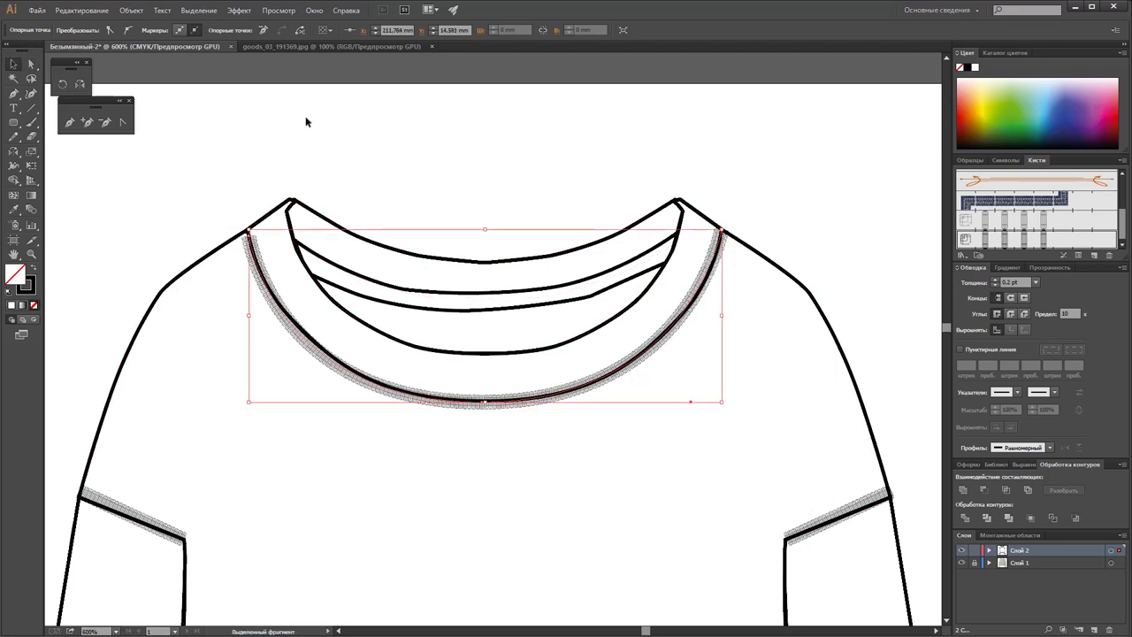
click(419, 135)
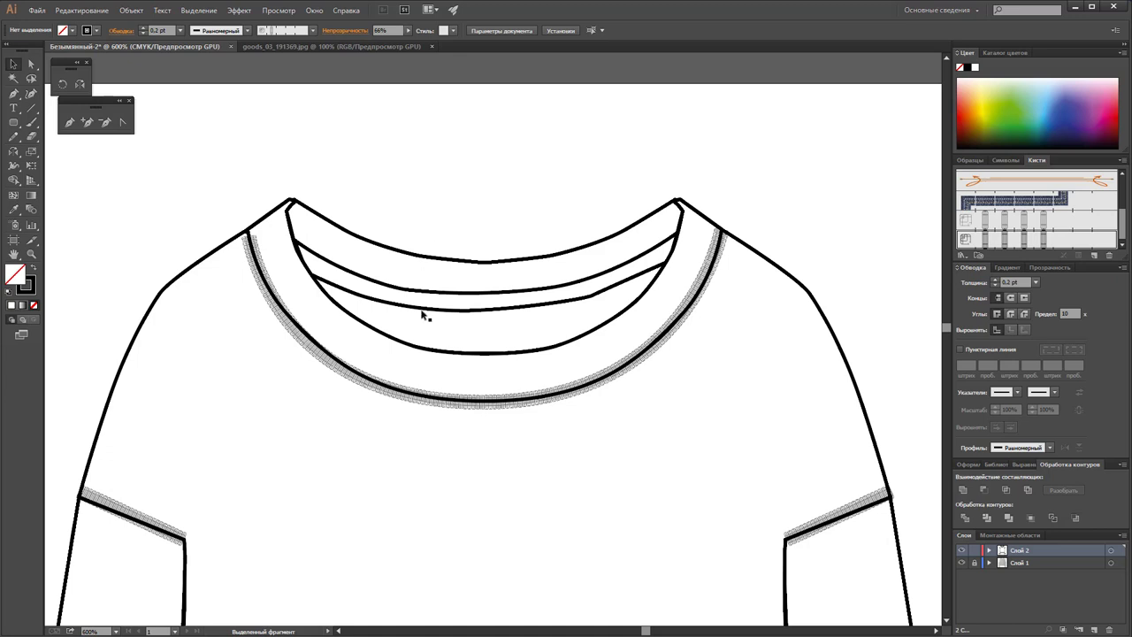
Step: Zoom to 600% at the left neckband end and adjust the stripe's left end point
key(z)
key(ctrl+minus)
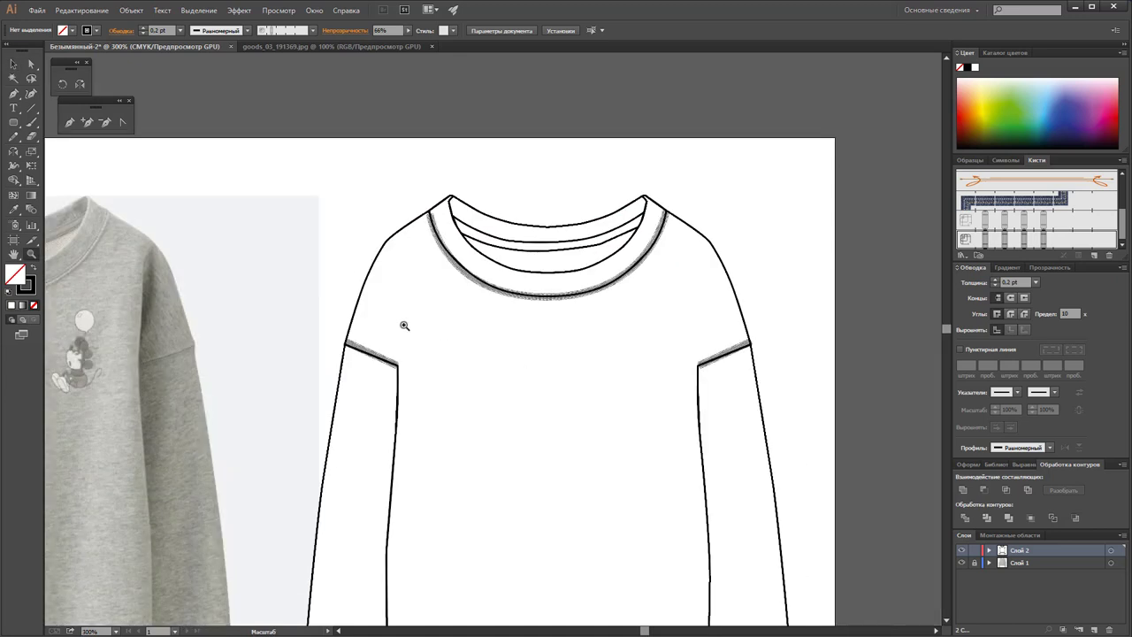
click(445, 236)
click(488, 320)
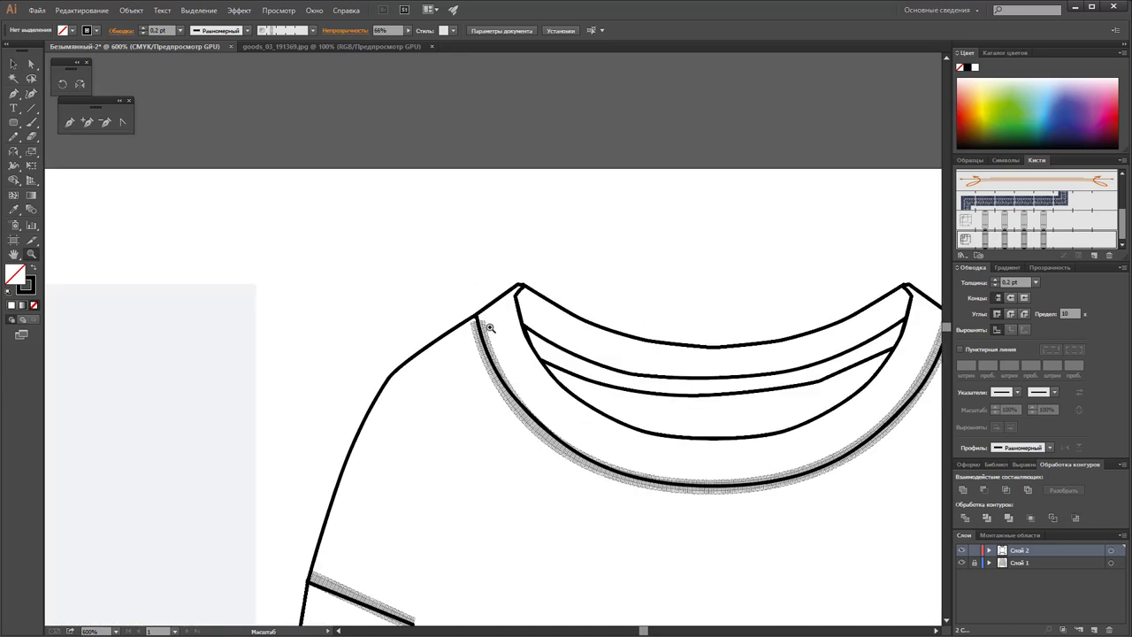
click(31, 64)
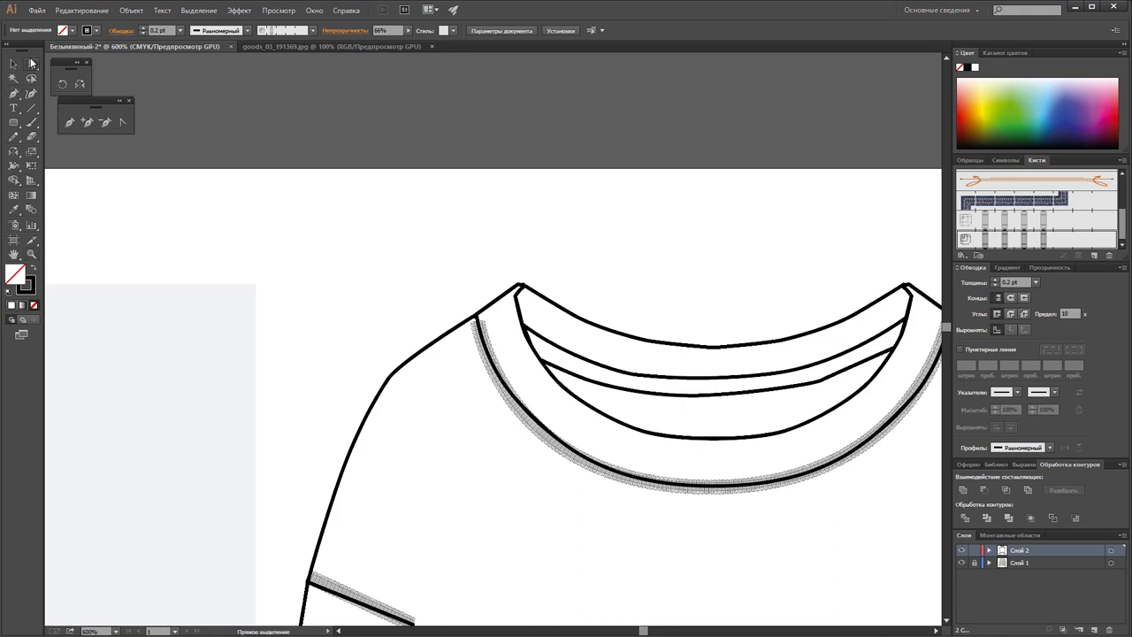
click(478, 322)
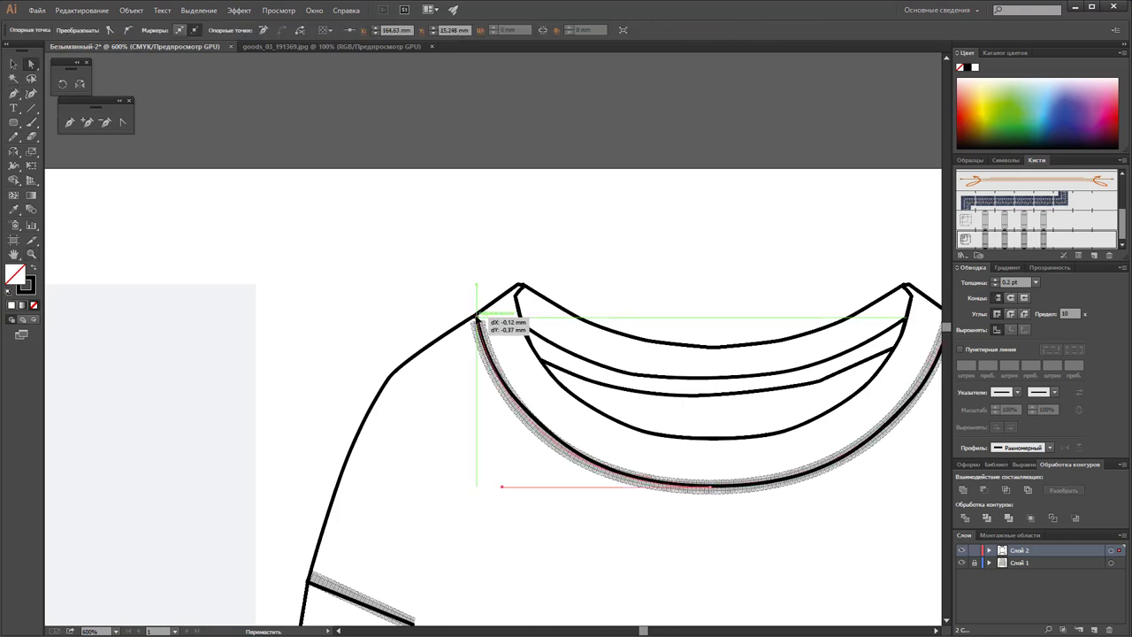
key(v)
click(248, 162)
Step: Inspect the photo's collar at 600%, then zoom in closely on the sketch's collar
key(z)
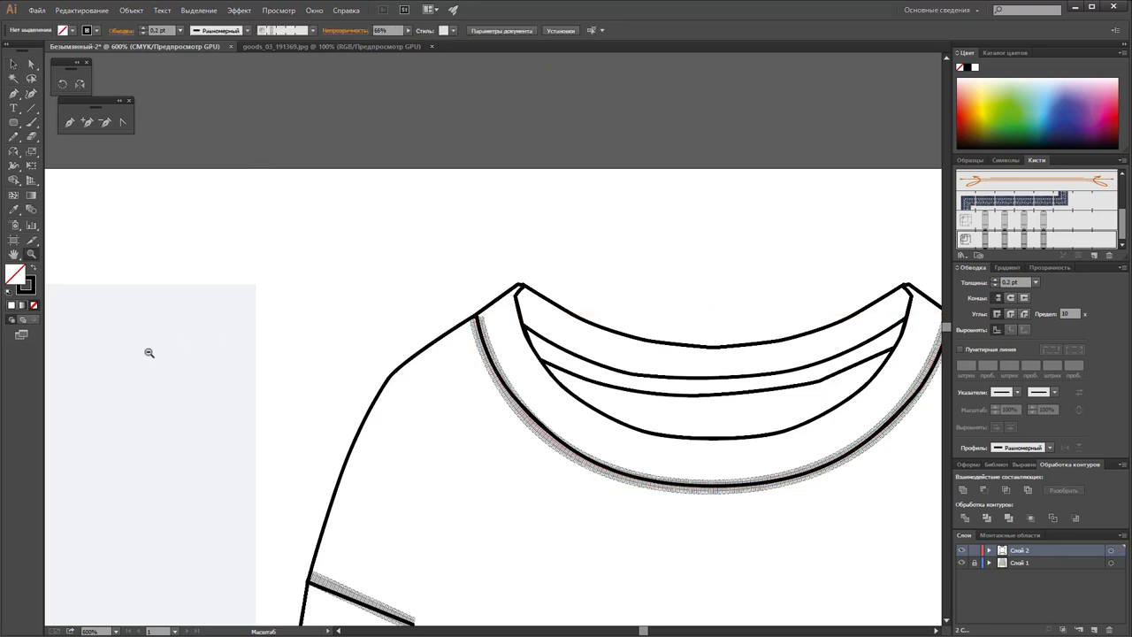
alt+click(149, 349)
click(151, 365)
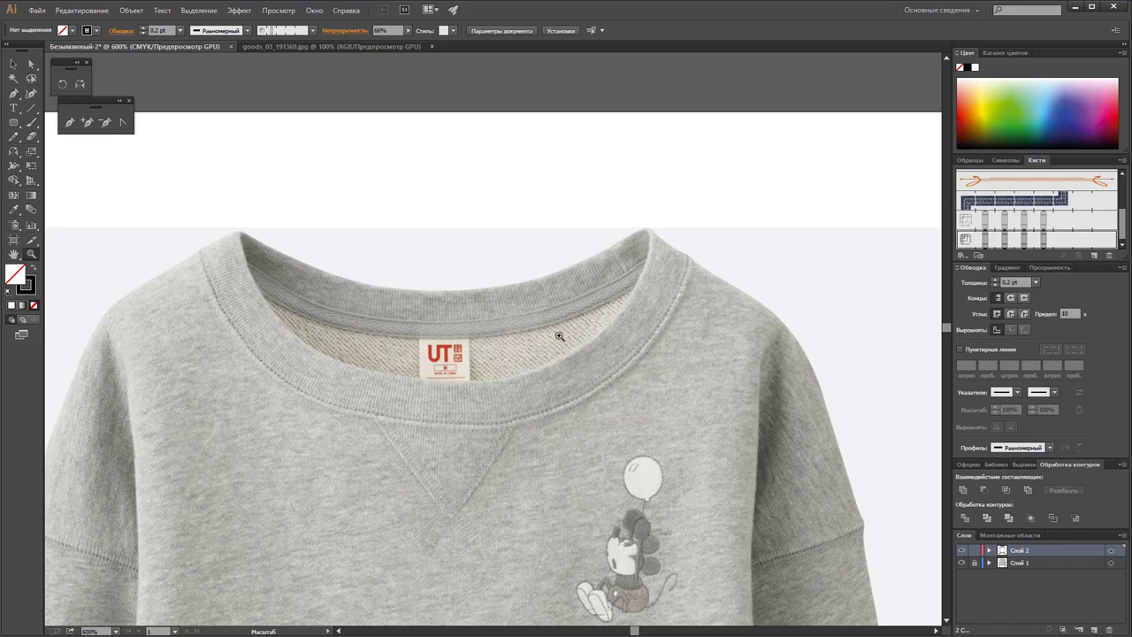
alt+click(766, 389)
alt+click(799, 380)
alt+click(694, 370)
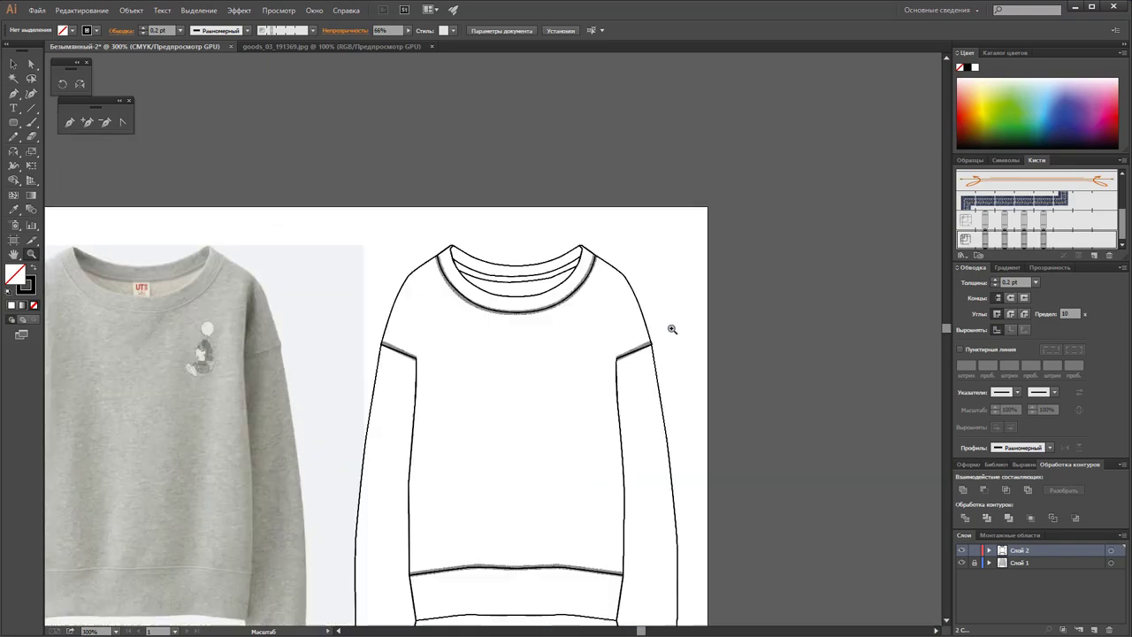
click(541, 288)
click(516, 330)
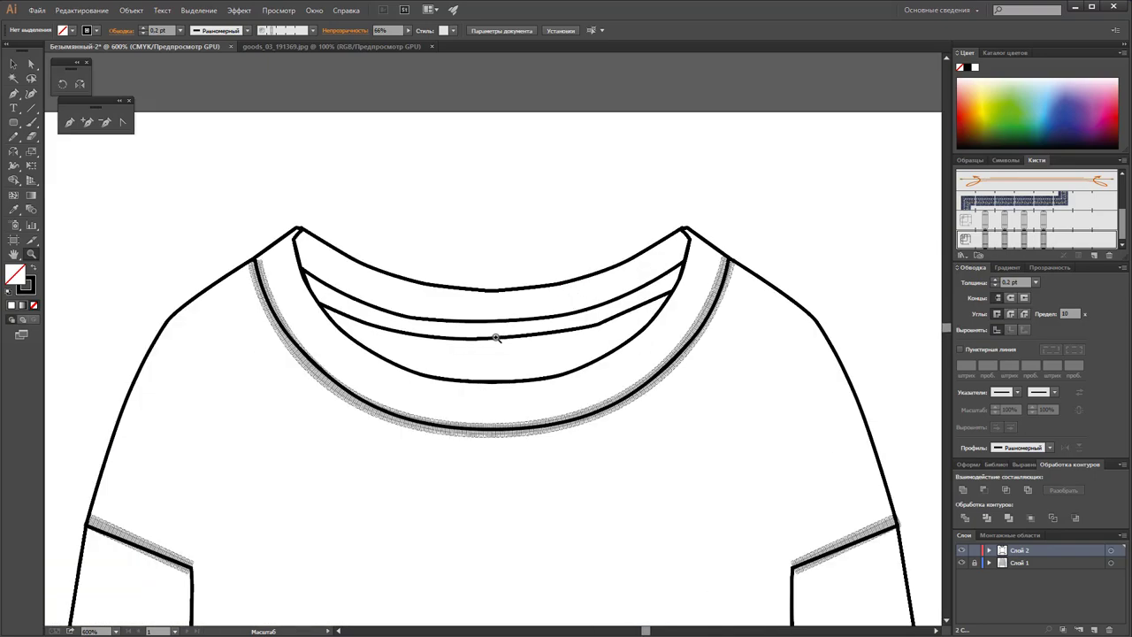
click(494, 338)
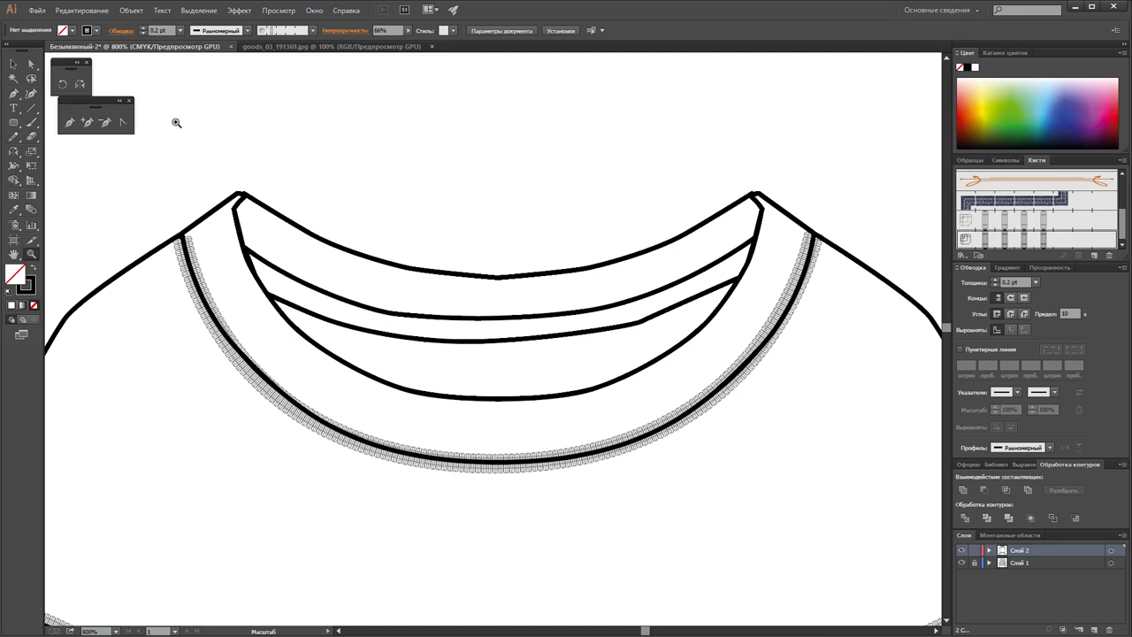
Step: Duplicate the middle collar shape straight upward above the collar
click(14, 62)
scroll(490, 295, up, 2)
click(481, 377)
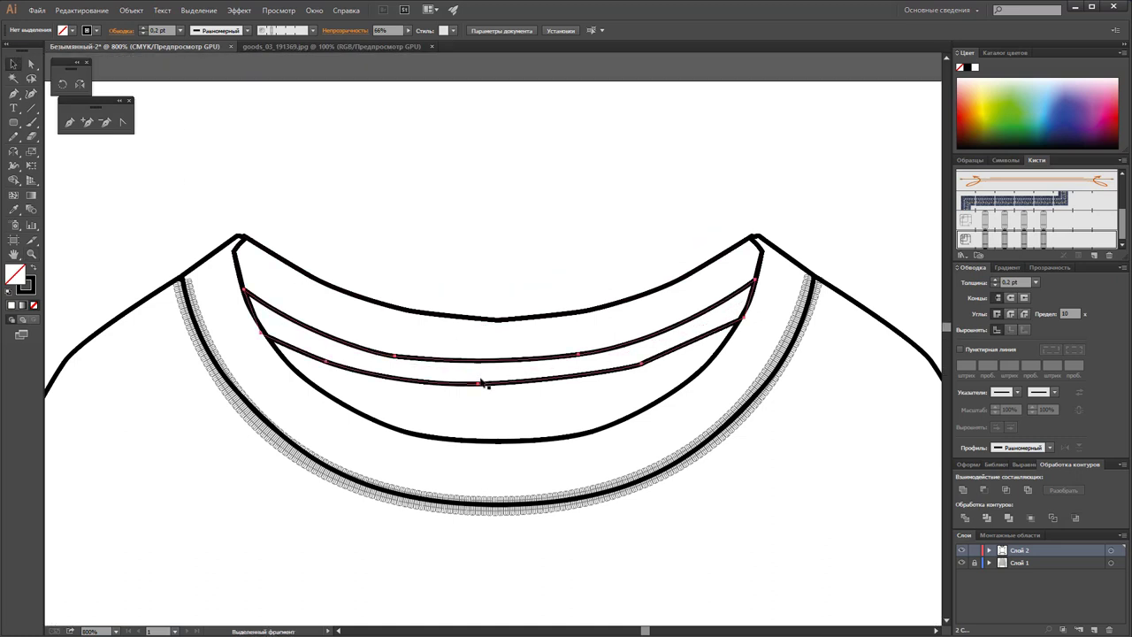
drag(483, 382, 485, 213)
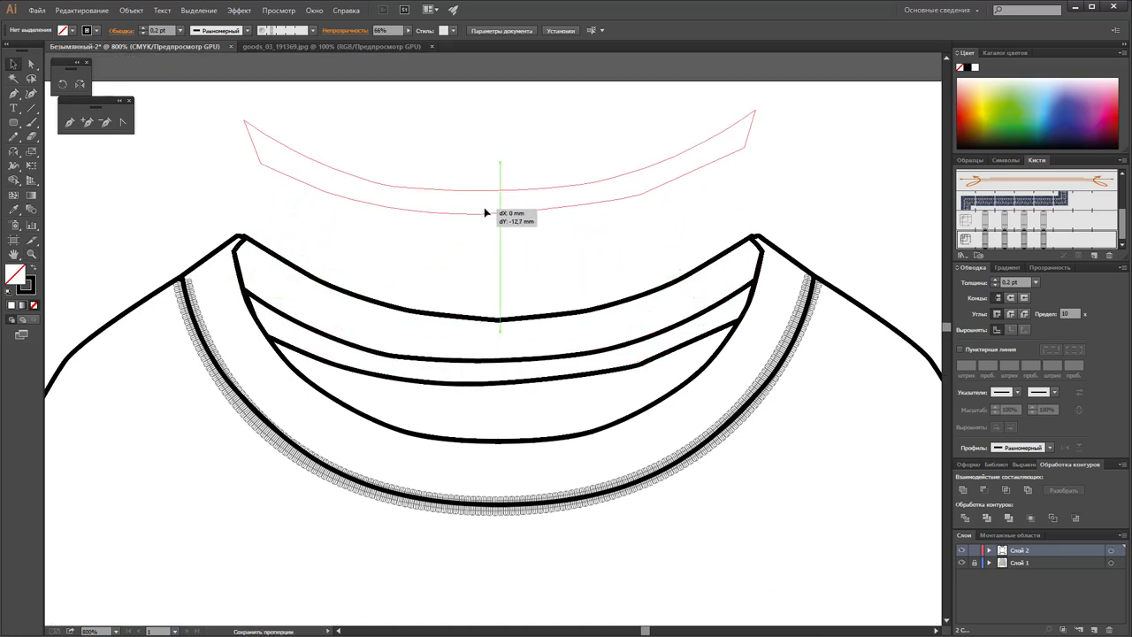
drag(485, 213, 485, 213)
click(505, 264)
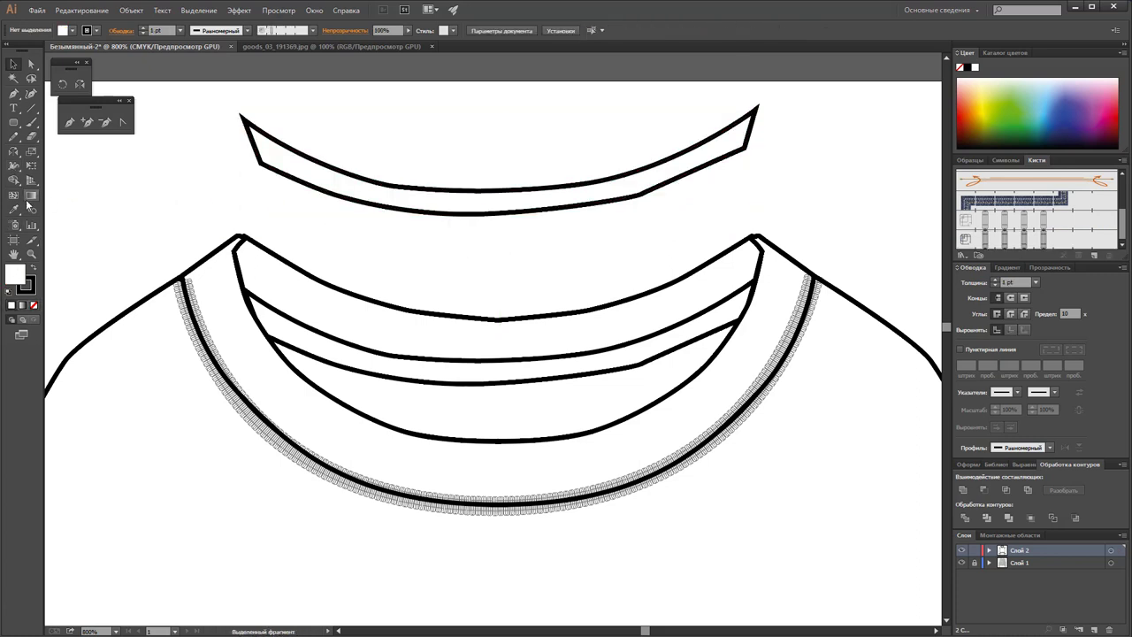
Step: Cut the copy at its four corners with Scissors and delete the top curve
click(31, 137)
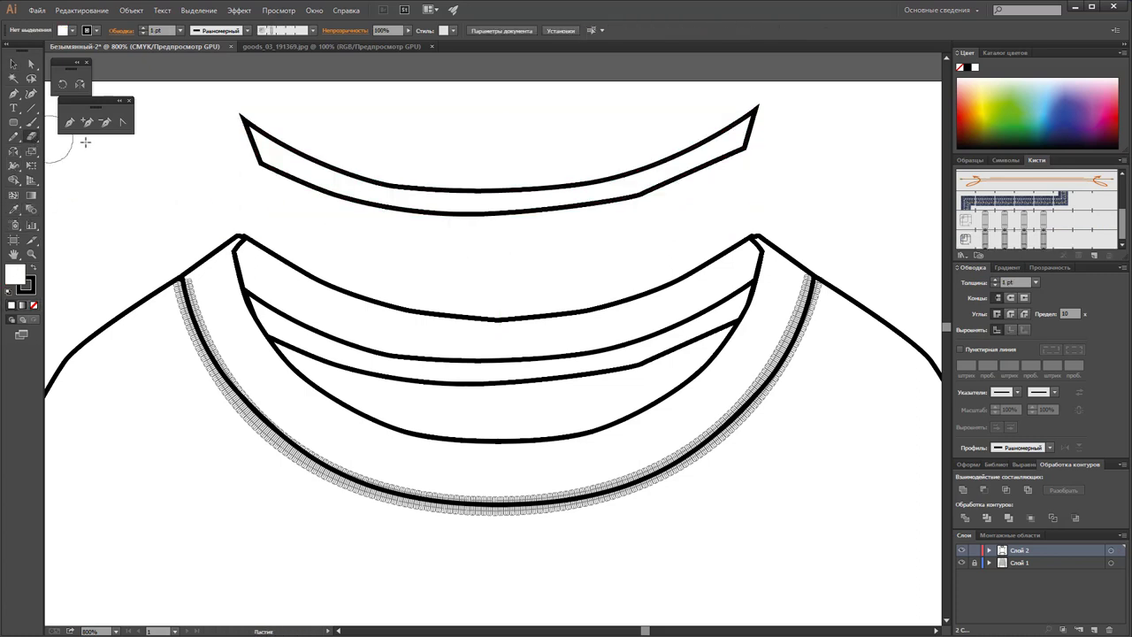
drag(31, 137, 86, 148)
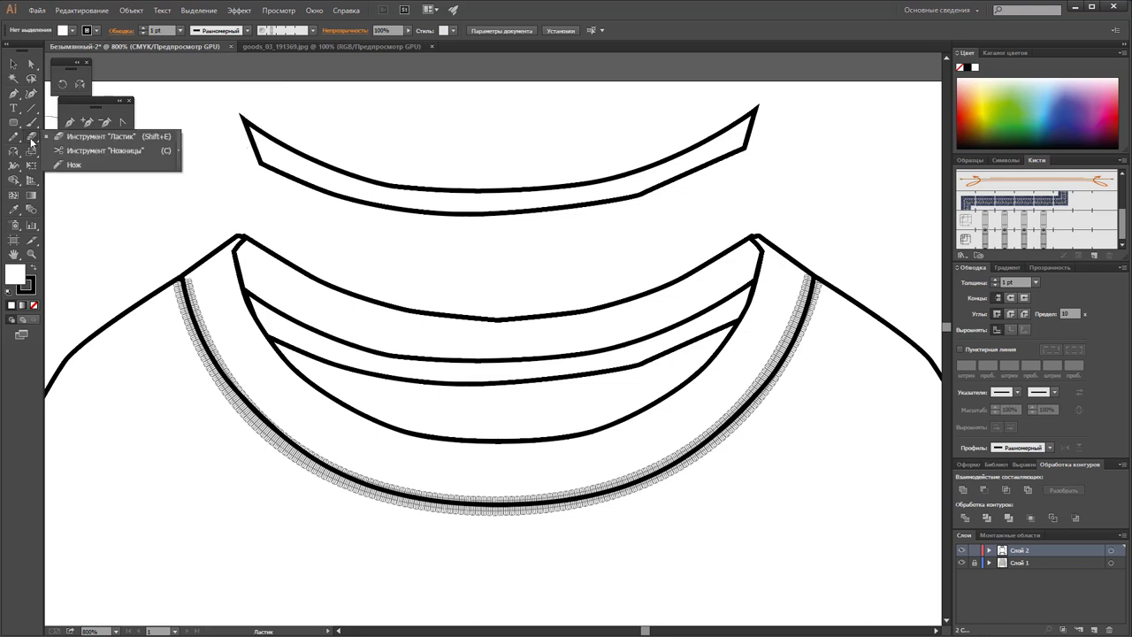
click(245, 118)
click(749, 110)
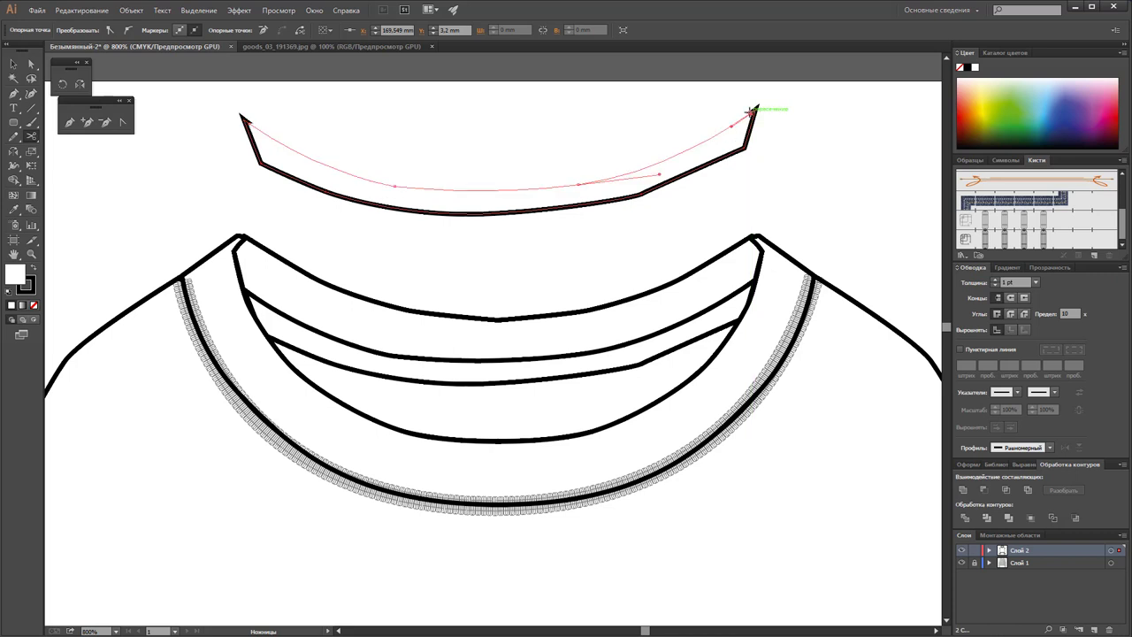
click(738, 147)
key(Delete)
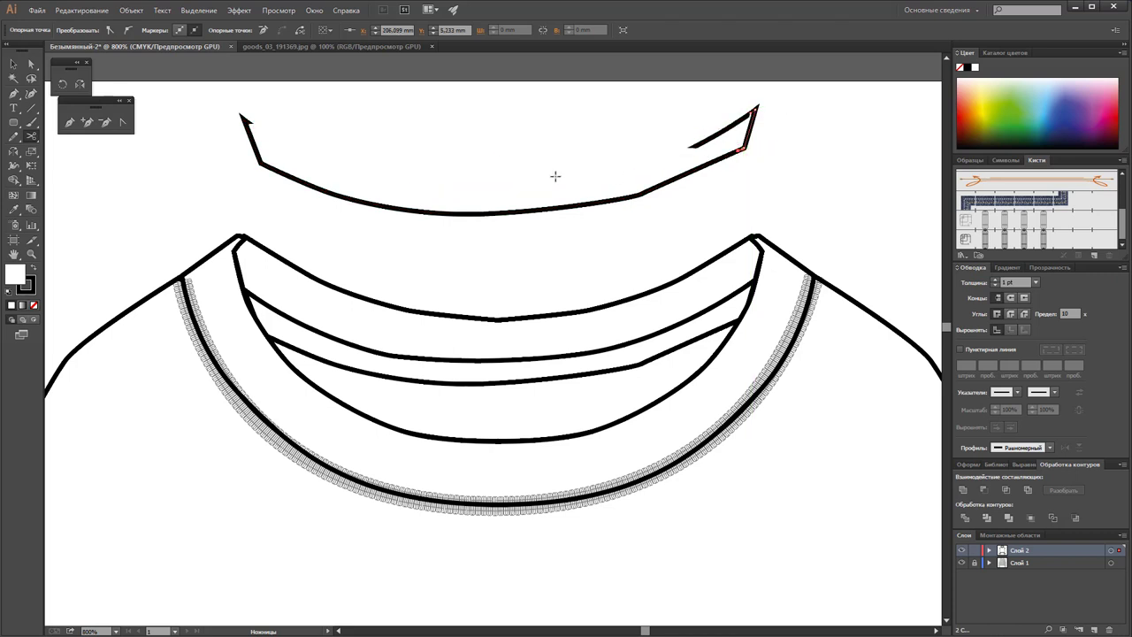
click(263, 163)
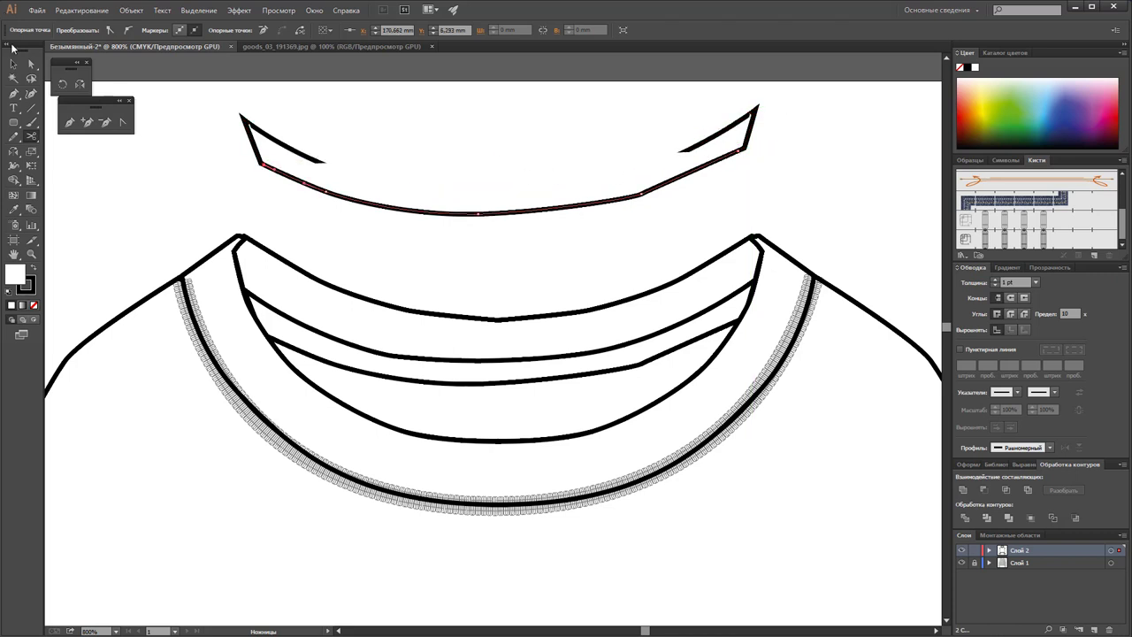
Step: Delete the left and right slanted side segments, leaving the two curves selected
click(13, 63)
click(233, 161)
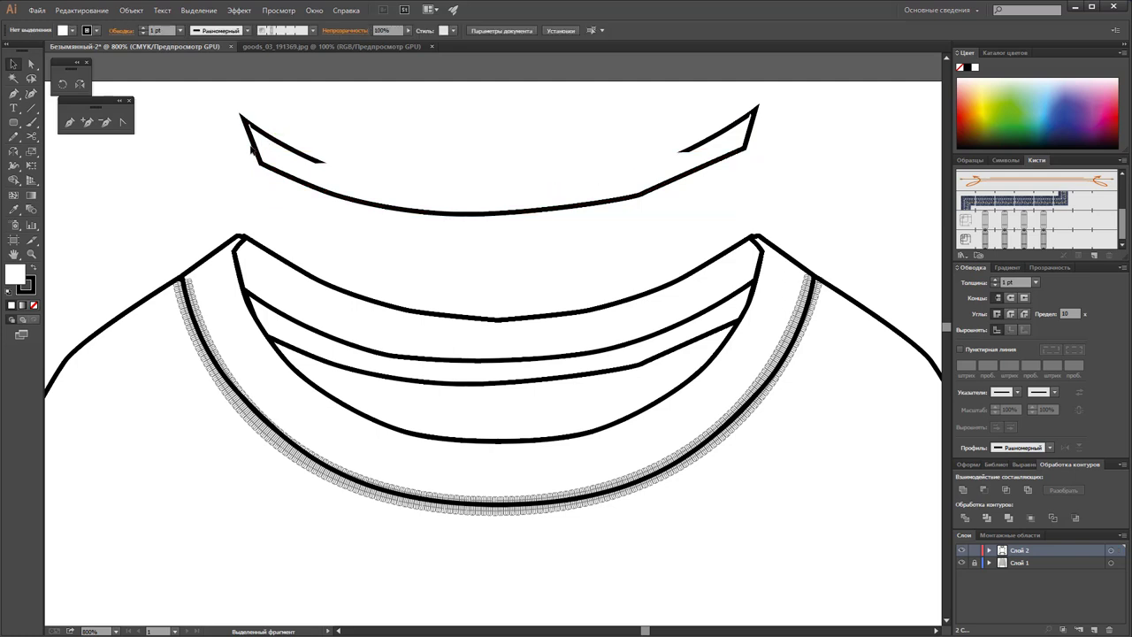
click(252, 145)
key(Delete)
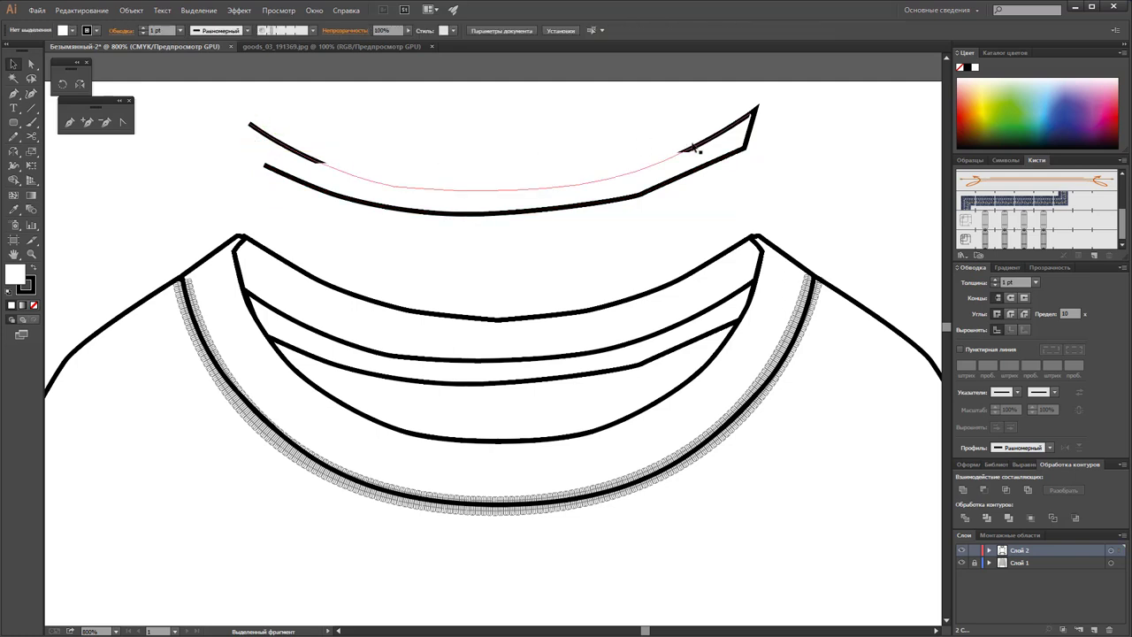
click(751, 130)
key(Delete)
drag(708, 196, 658, 144)
Step: Make both curves unfilled 0.5 pt dashed lines (2 pt dash, 2 pt gap) and drag them onto the inner neckband
click(415, 213)
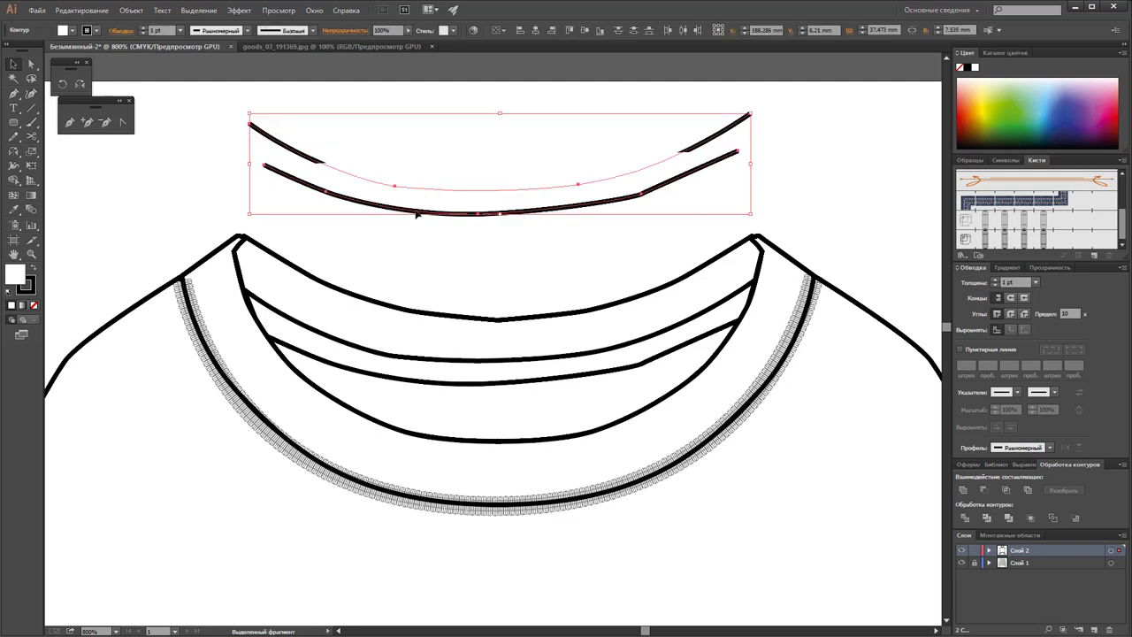
click(35, 304)
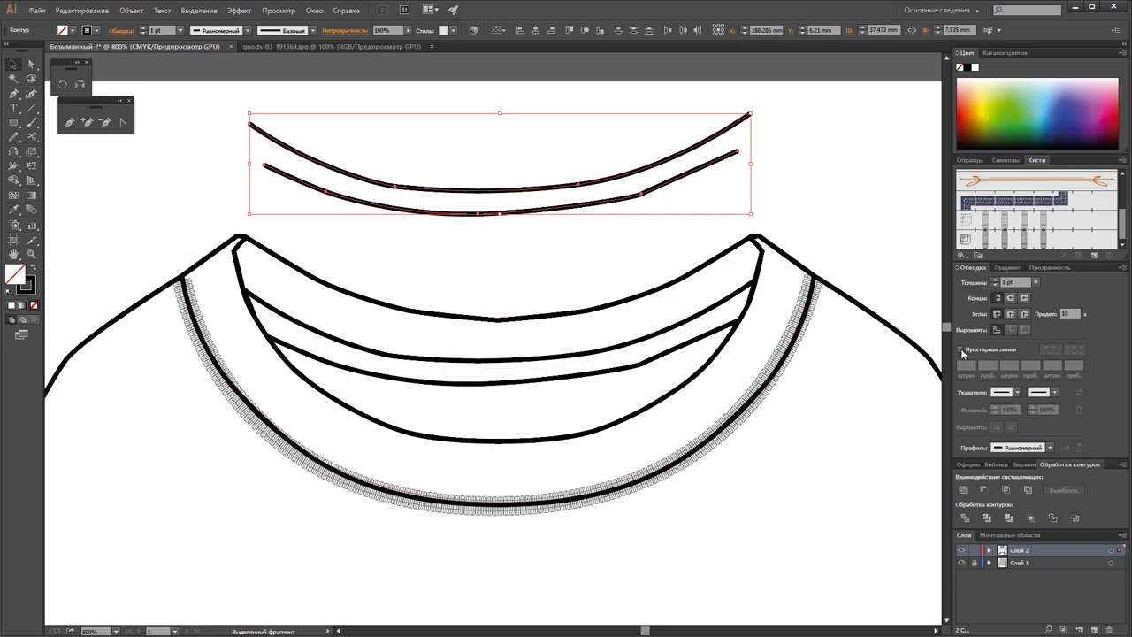
click(961, 350)
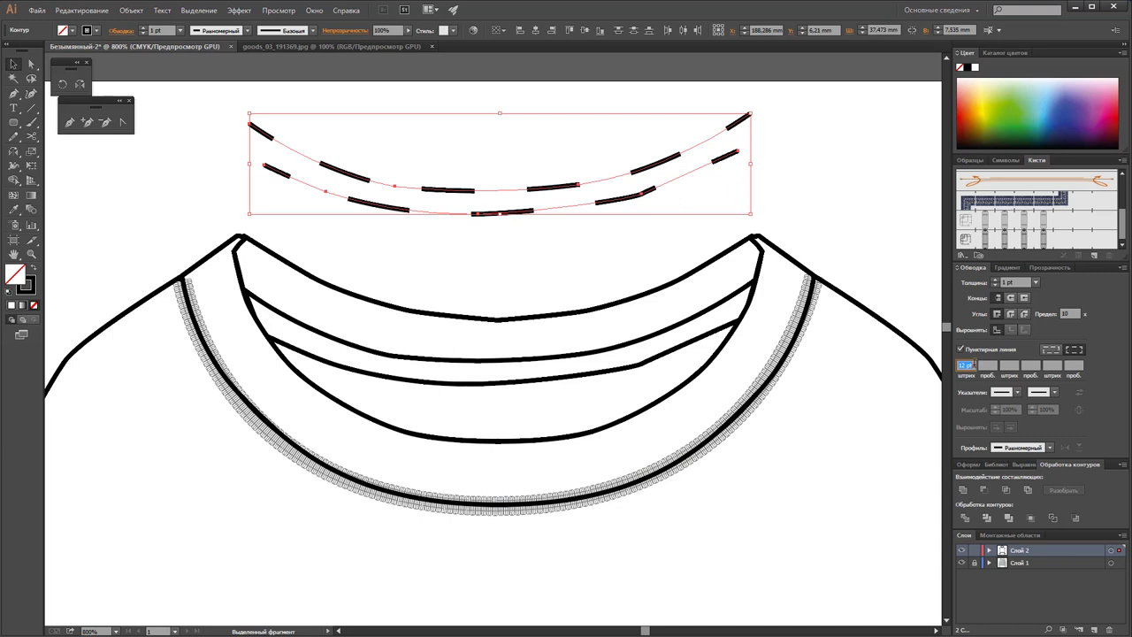
text(2)
key(Tab)
text(2)
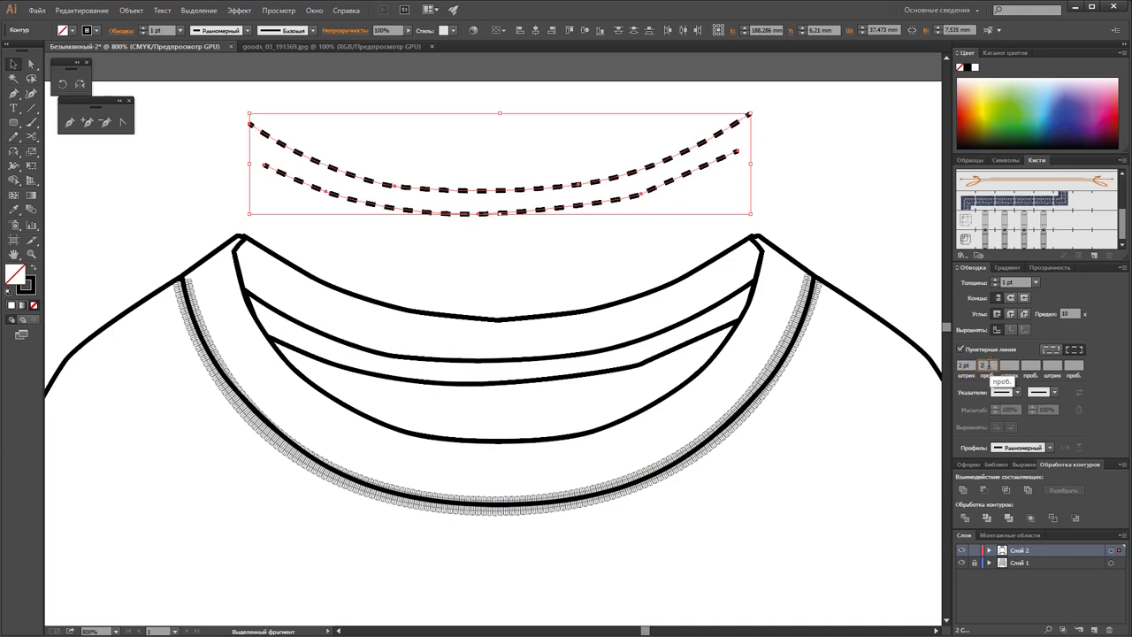
click(1036, 282)
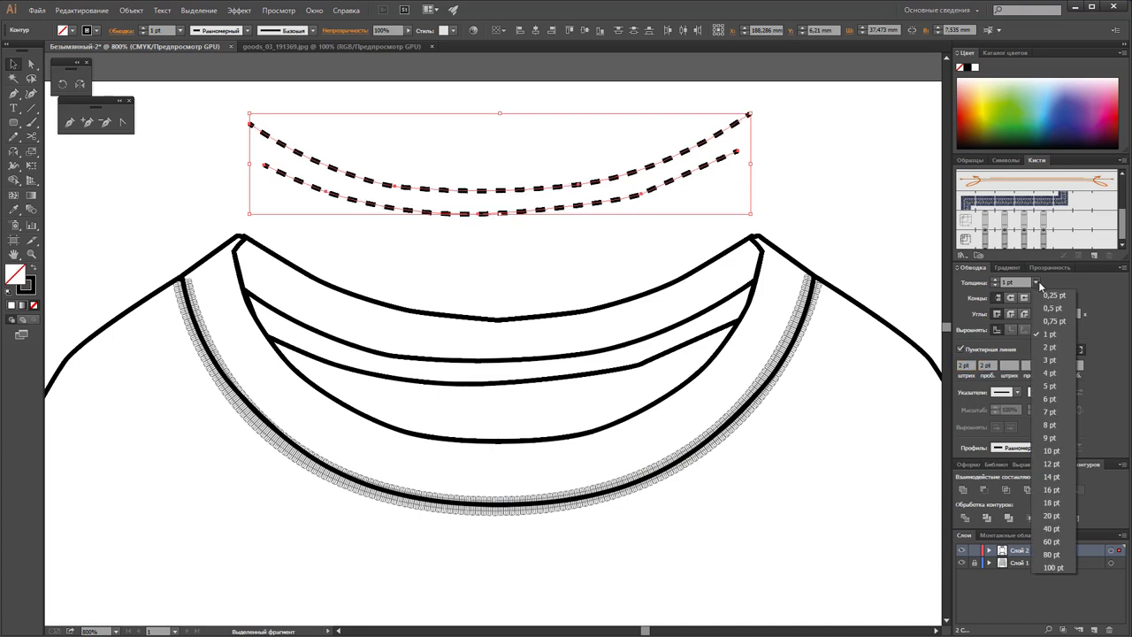
click(1042, 307)
drag(669, 186, 686, 349)
click(632, 224)
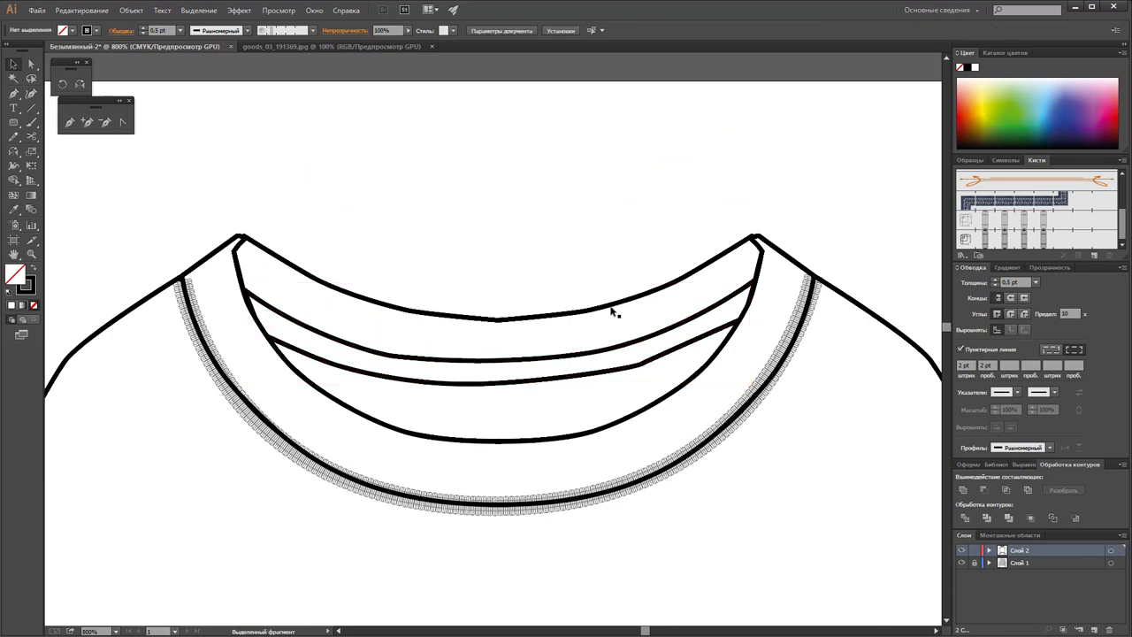
Step: Drag and arrow-nudge a dashed stitch line into place inside the inner neckband
click(589, 357)
right_click(588, 357)
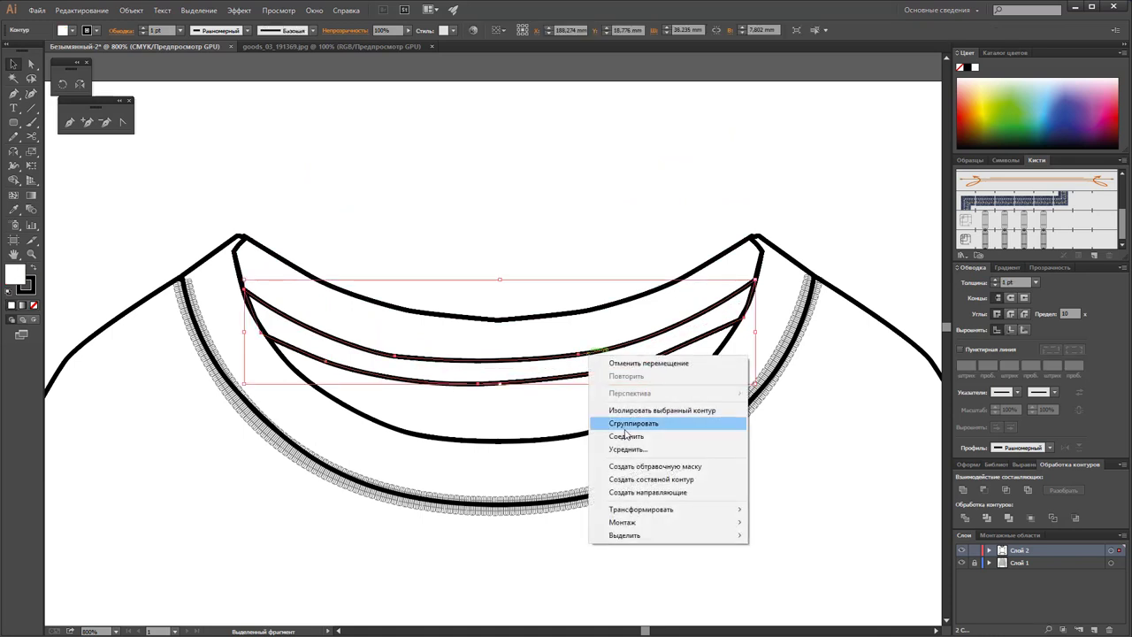
click(584, 212)
drag(614, 351, 610, 369)
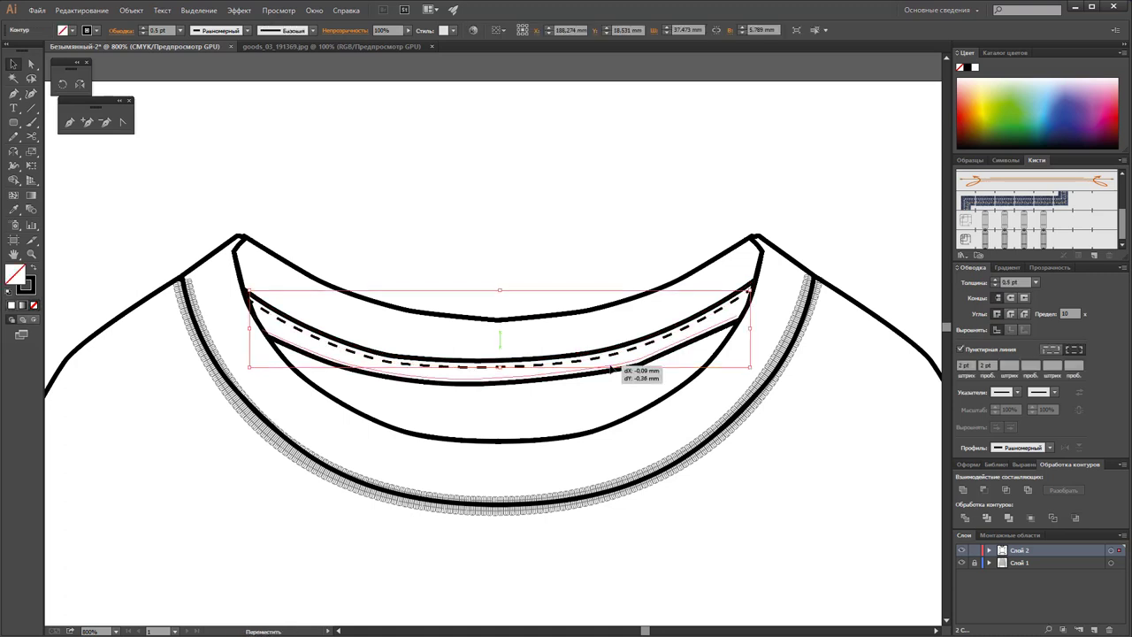
drag(610, 368, 605, 358)
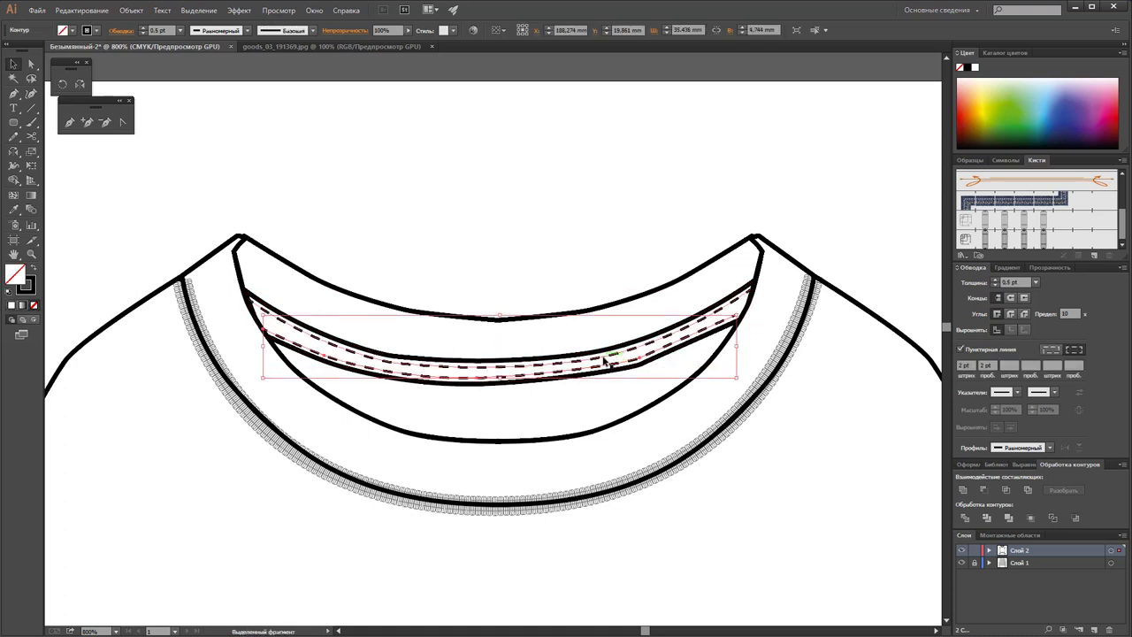
key(Up)
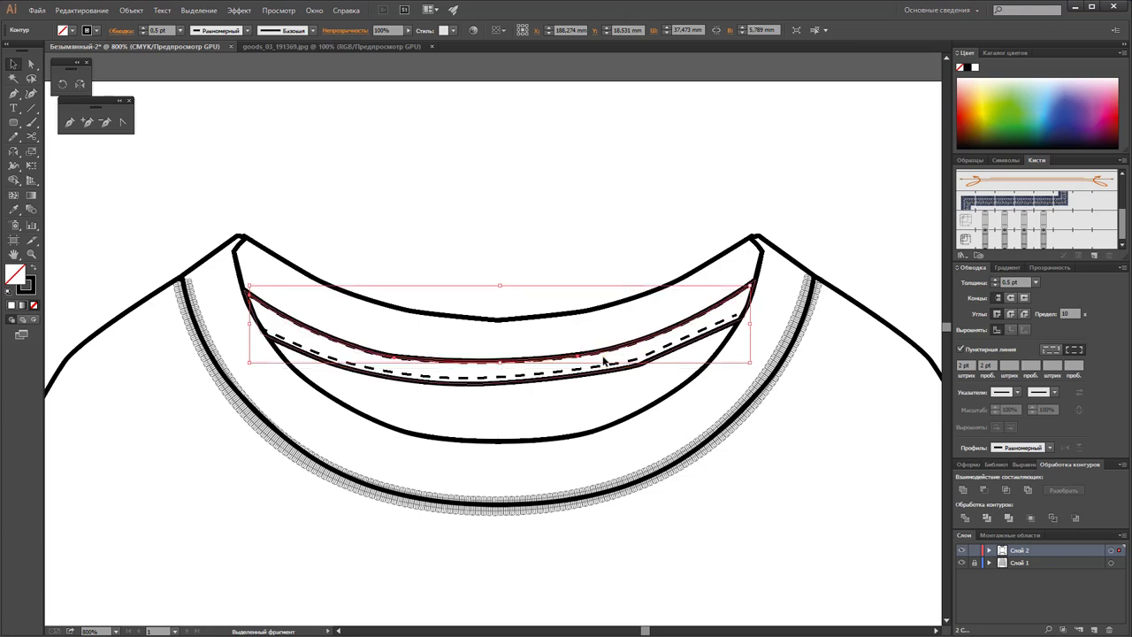
key(Down)
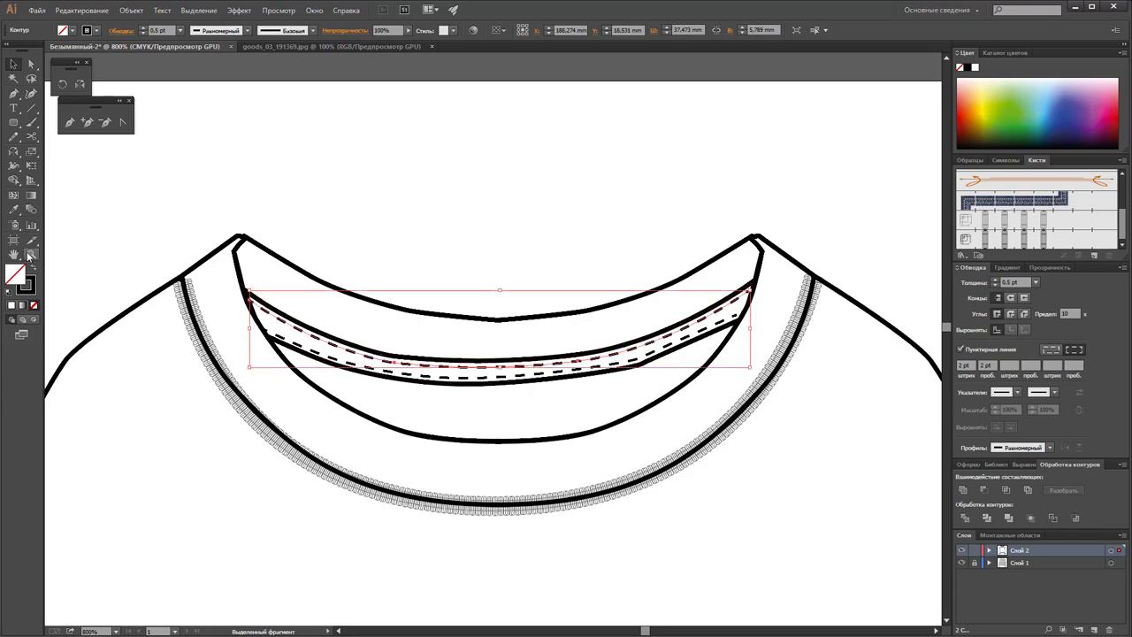
Step: Zoom in close and raise the dashed line slightly within the band
click(30, 256)
click(503, 380)
click(525, 328)
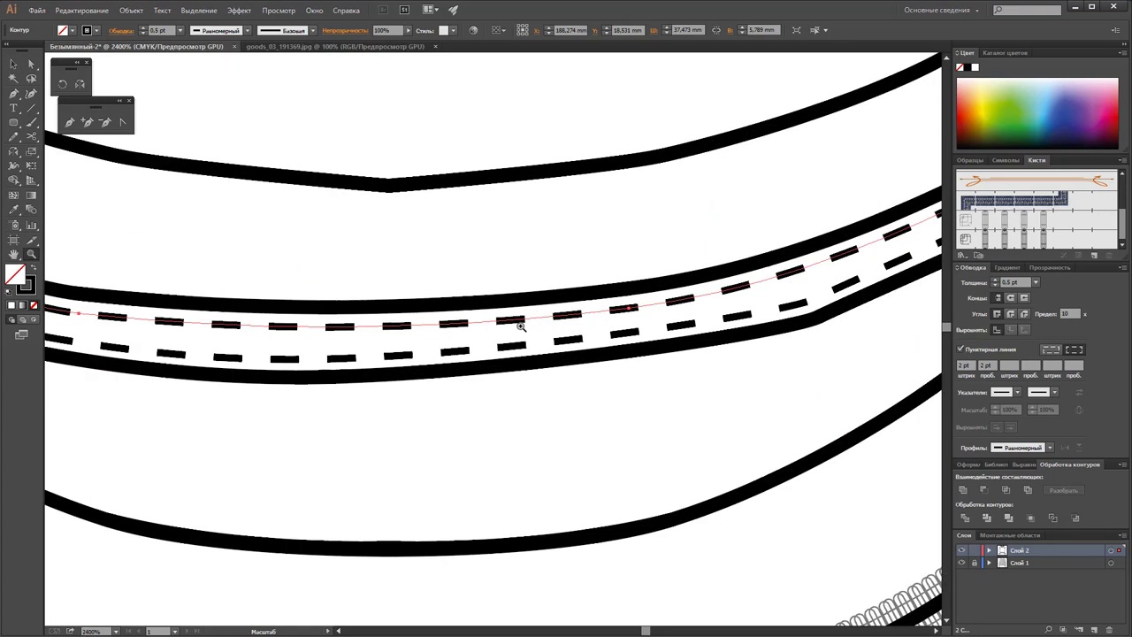
click(13, 64)
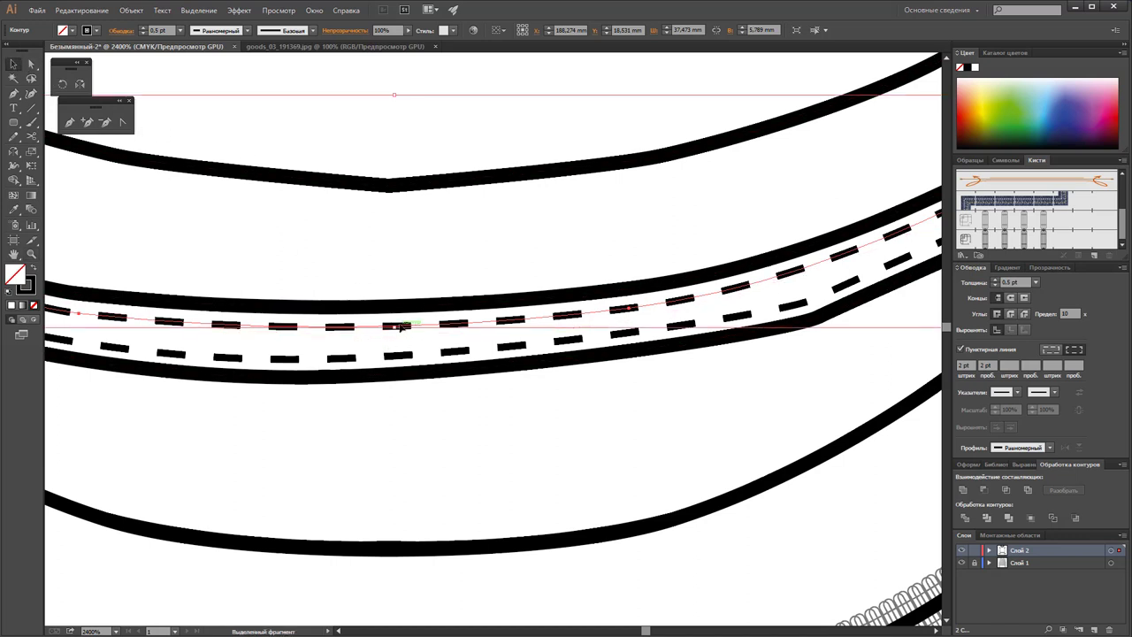
drag(399, 326, 402, 356)
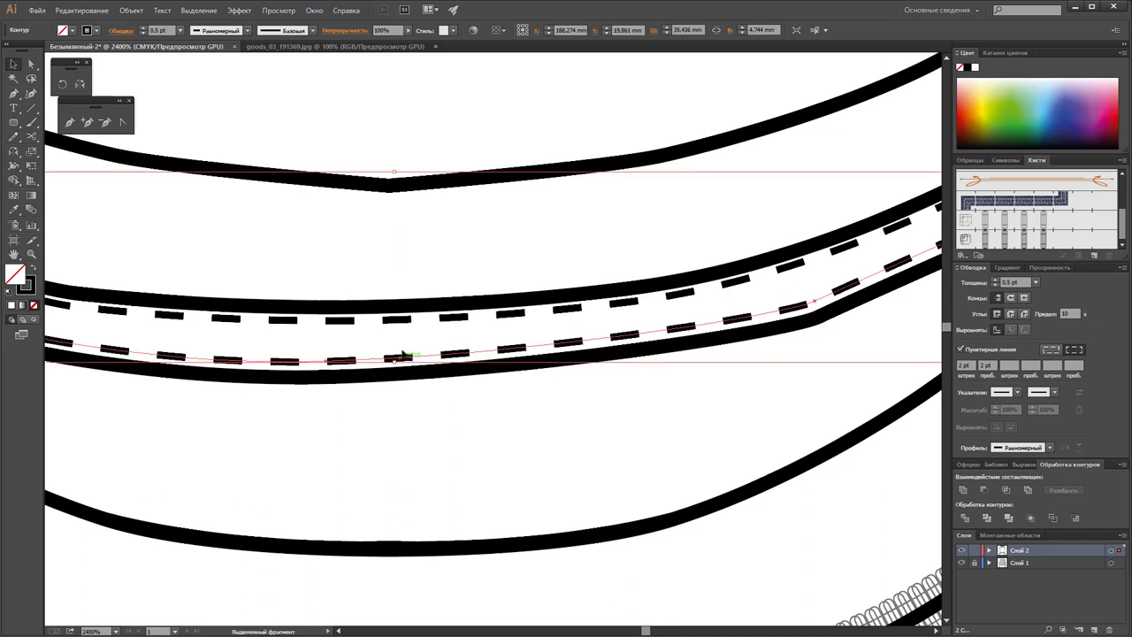
Step: Thin the selected dashed stitch lines to 0.25 pt and zoom back out
shift+click(404, 320)
shift+click(750, 344)
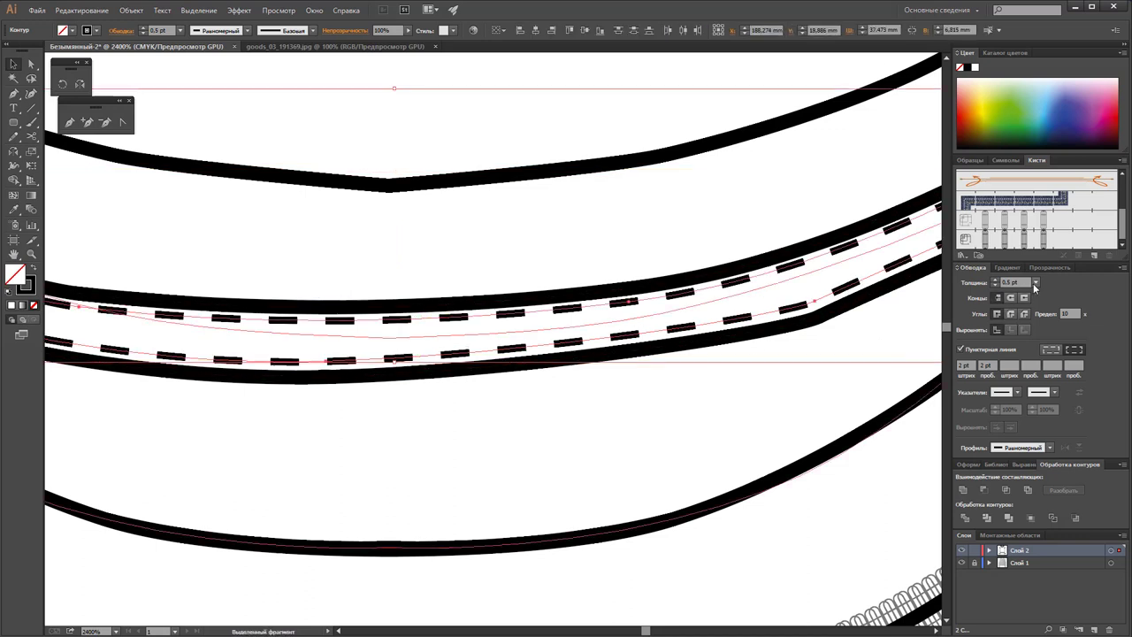
click(1035, 283)
click(564, 118)
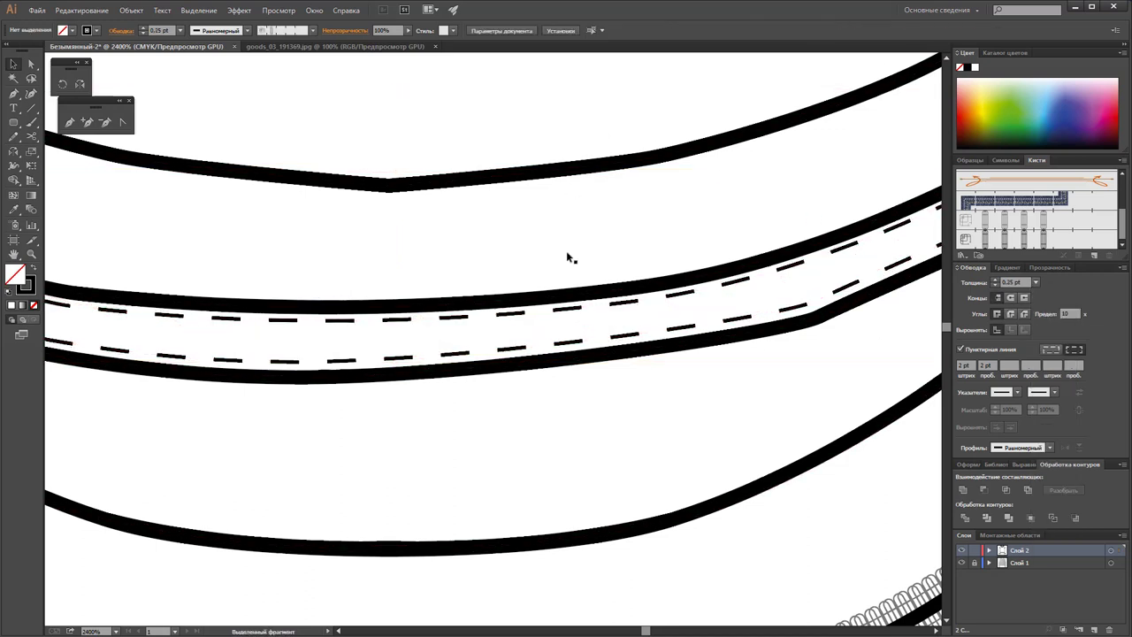
key(z)
alt+click(536, 404)
alt+click(495, 385)
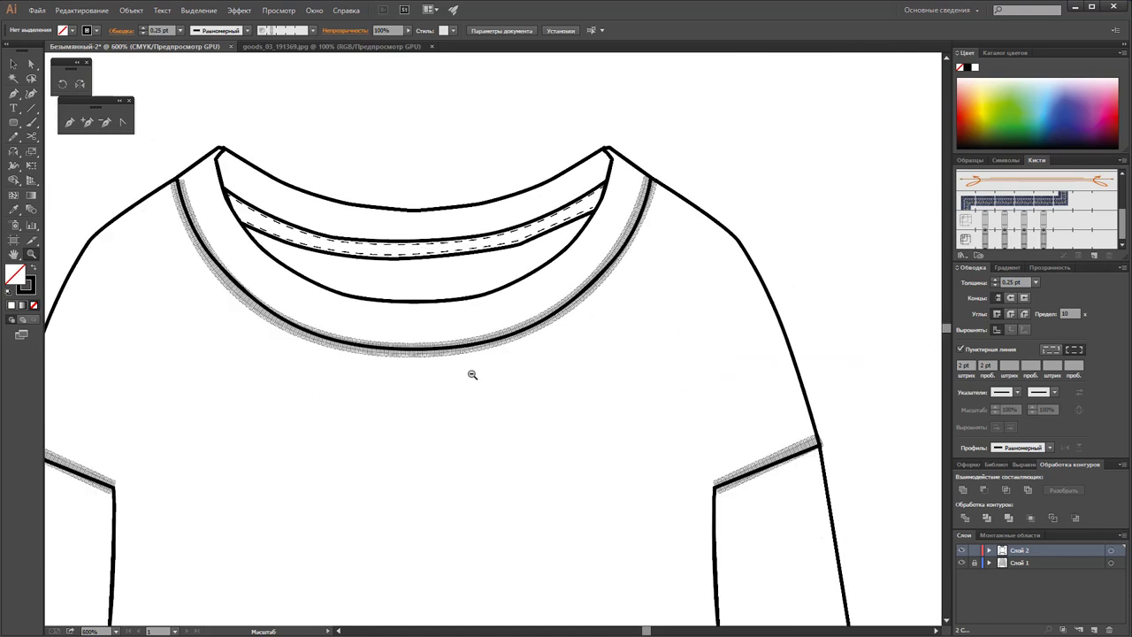
Step: Zoom out and scroll down to view the sweatshirt's hem and cuffs beside the photo
alt+click(482, 380)
scroll(523, 354, down, 2)
scroll(530, 344, down, 1)
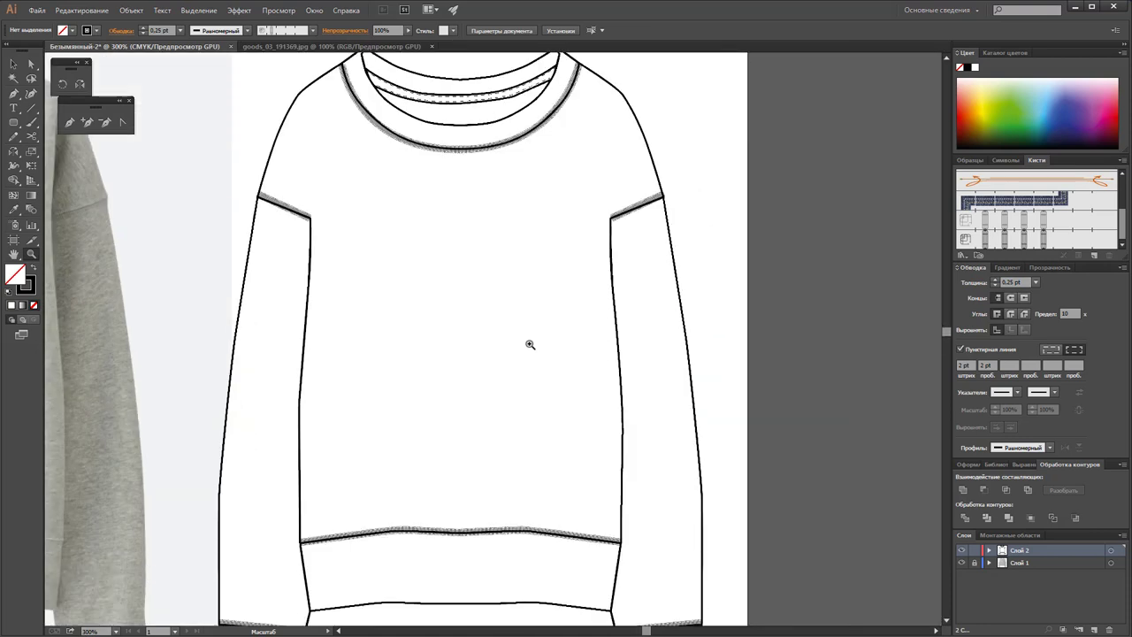
scroll(529, 344, down, 1)
alt+click(521, 344)
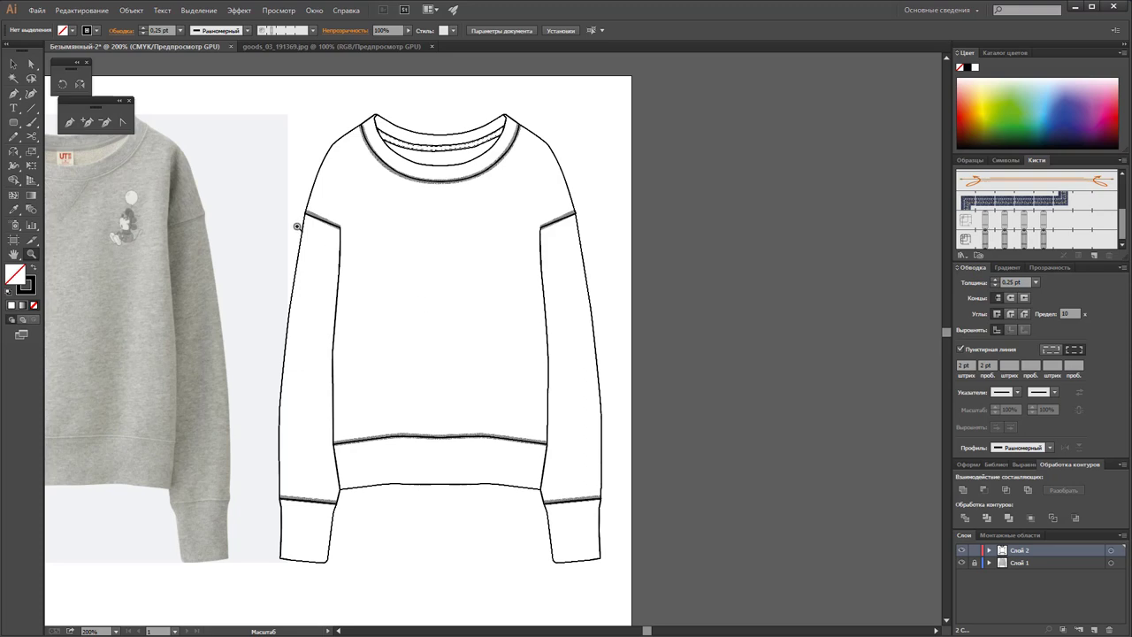
click(333, 525)
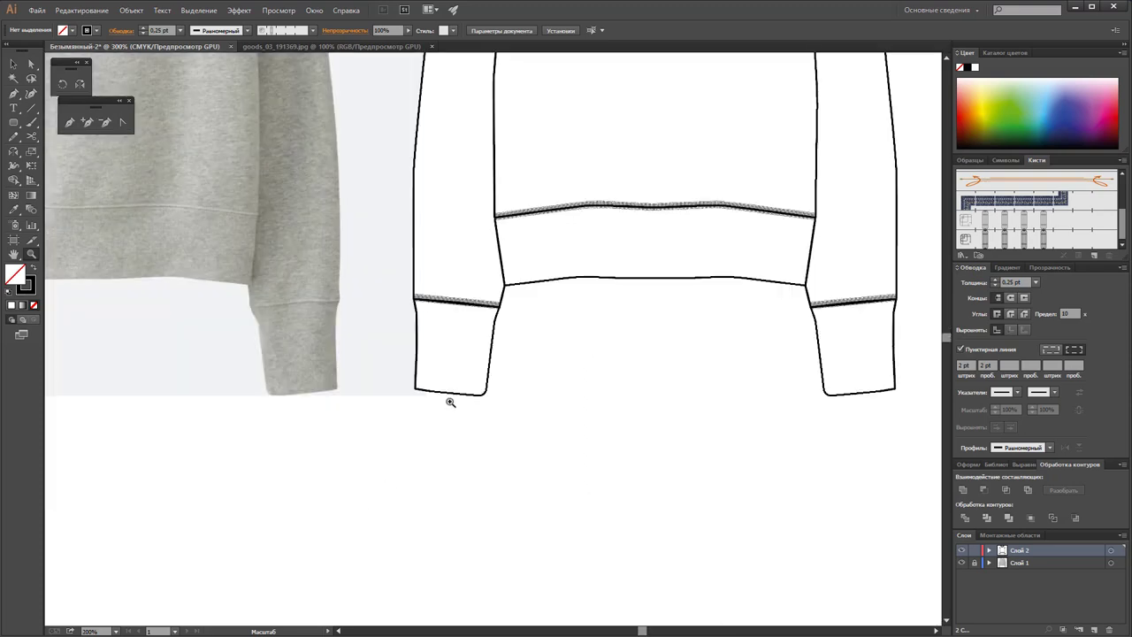
click(459, 382)
click(511, 290)
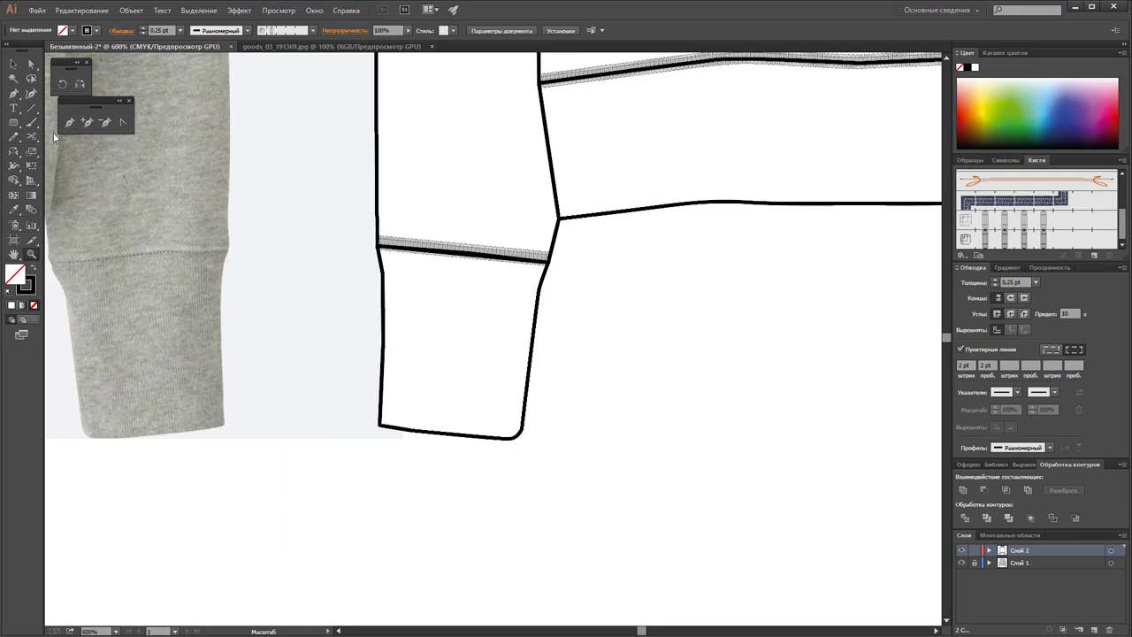
click(32, 107)
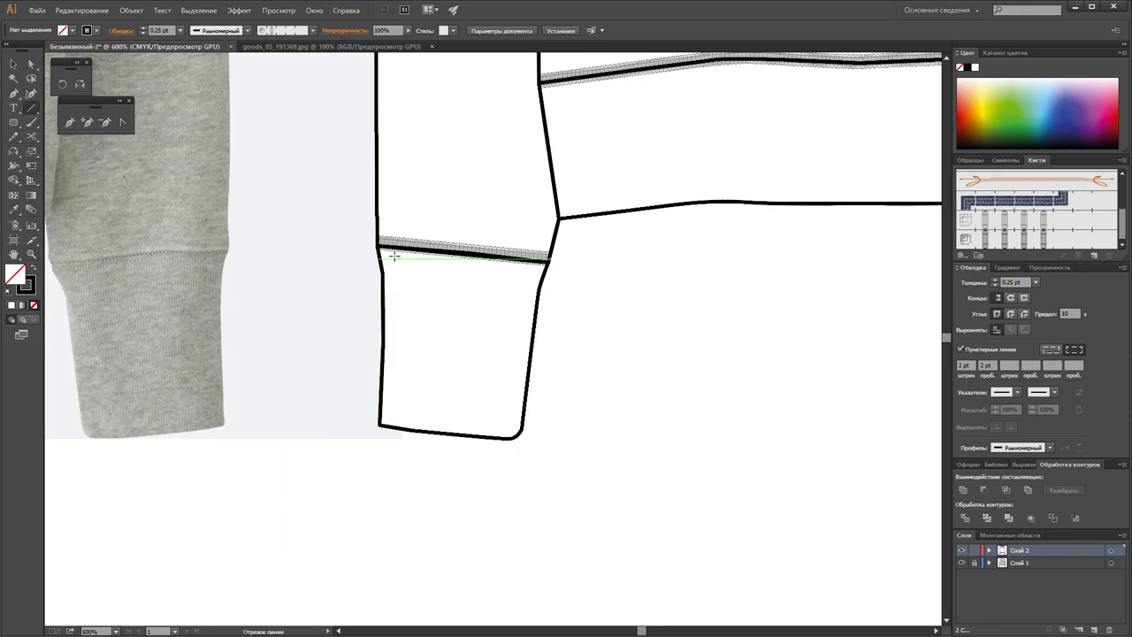
drag(402, 248, 548, 259)
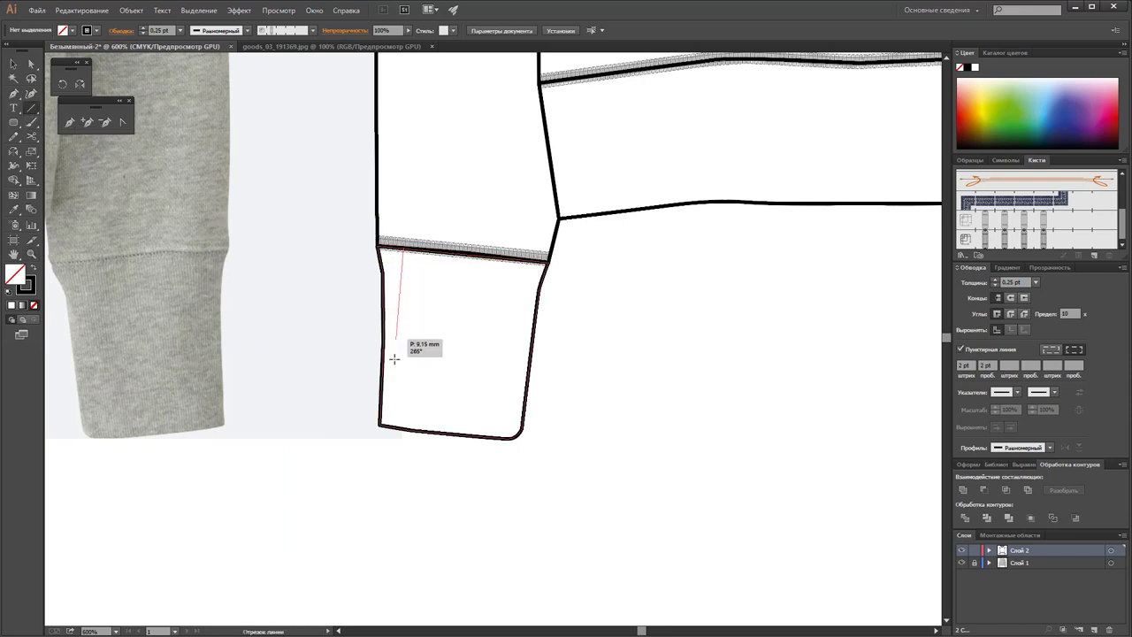
drag(403, 248, 391, 424)
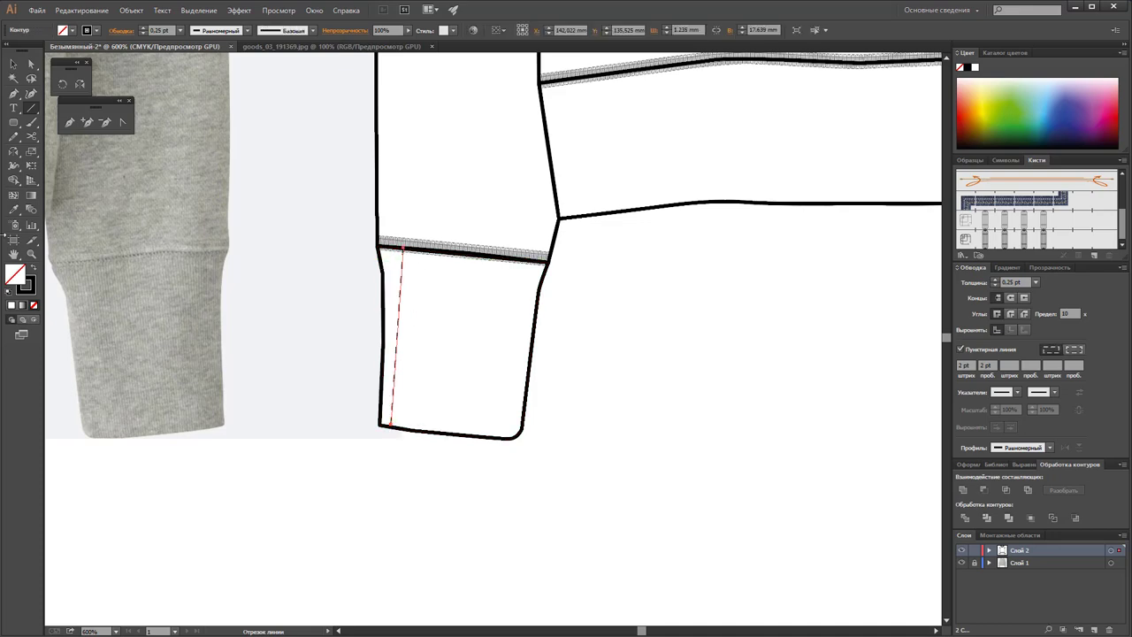
click(961, 350)
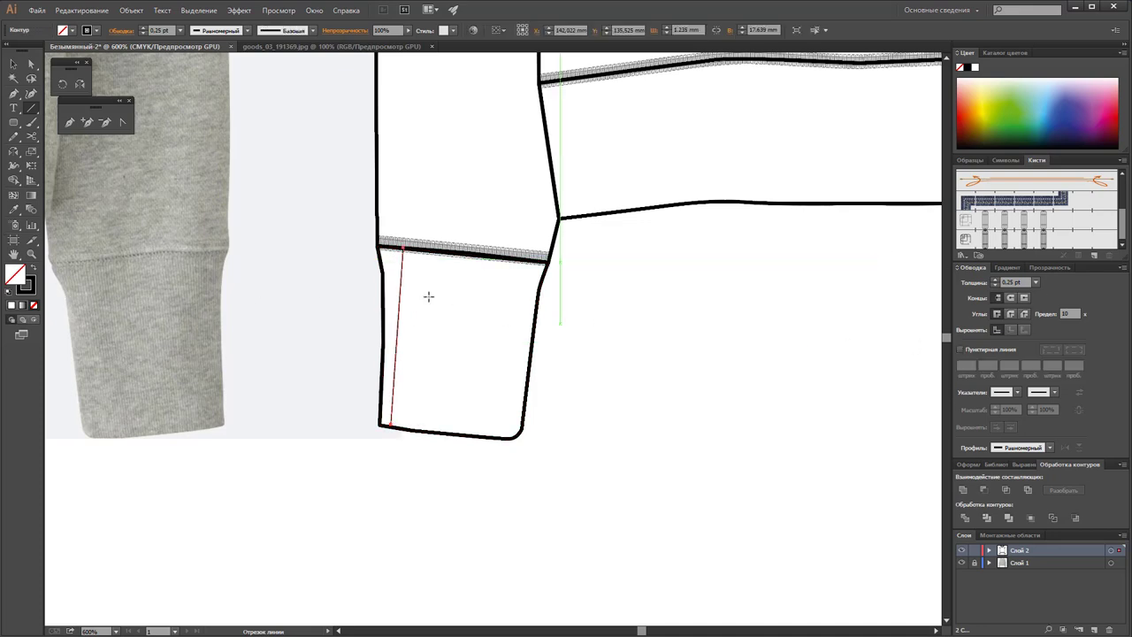
key(v)
click(344, 488)
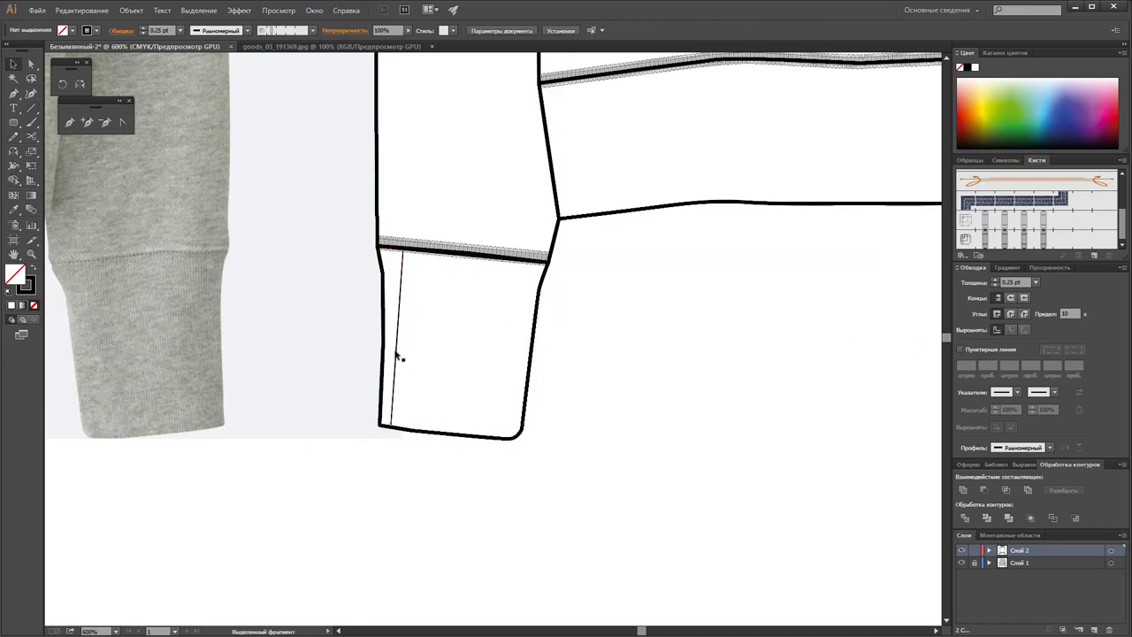
drag(393, 351, 402, 351)
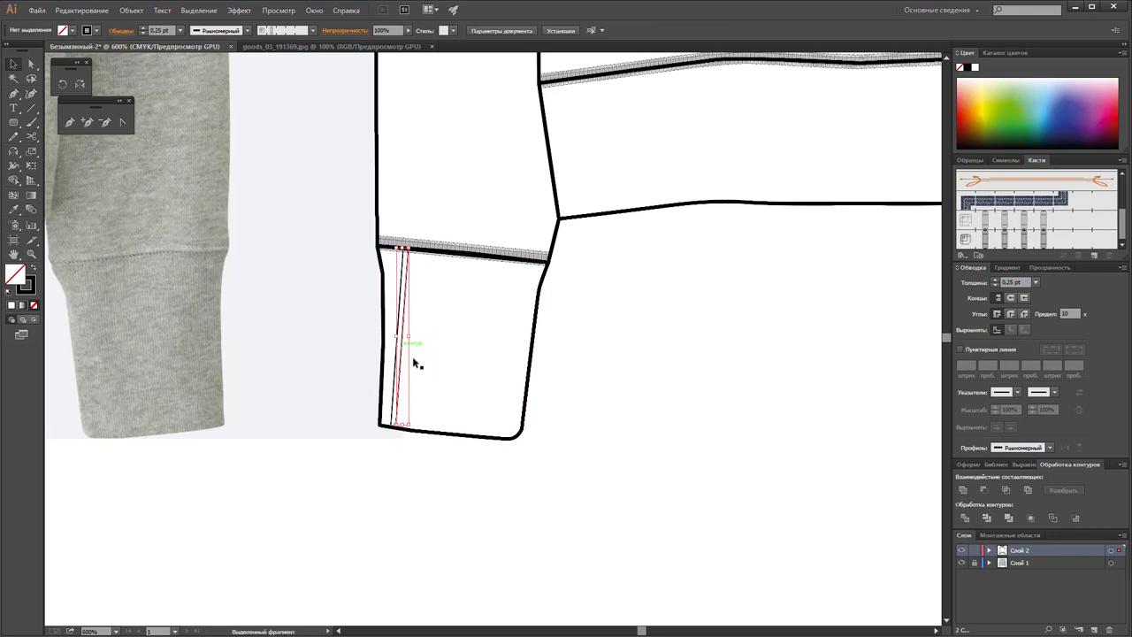
key(ctrl+d)
key(ctrl+d)
key(ctrl+d)
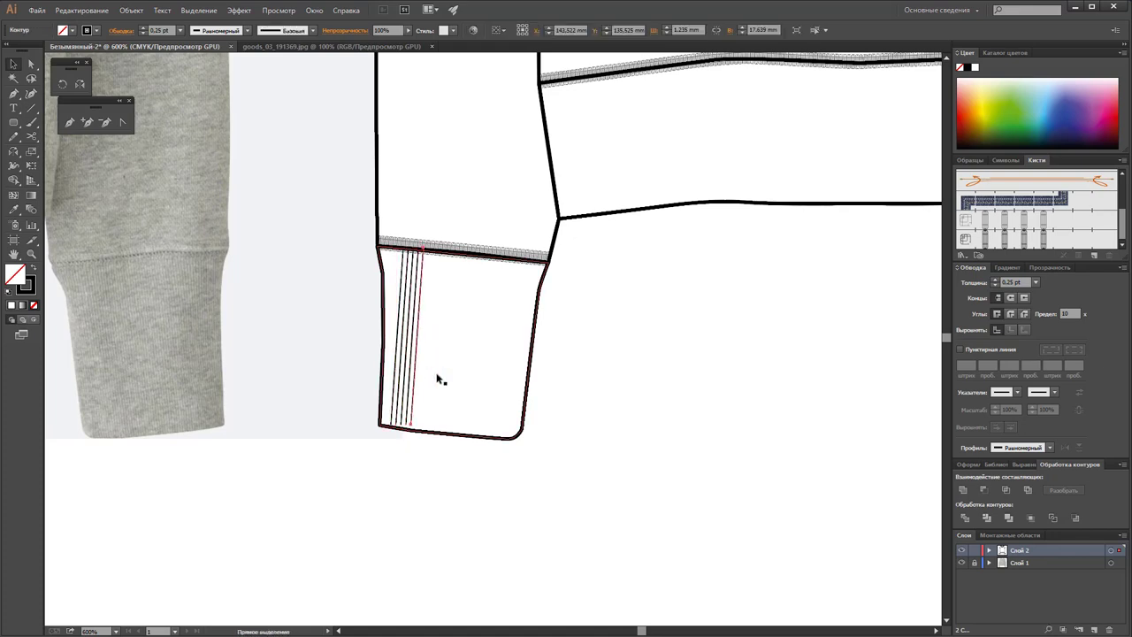
key(ctrl+d)
key(ctrl+d)
key(ctrl+z)
key(ctrl+z)
key(ctrl+z)
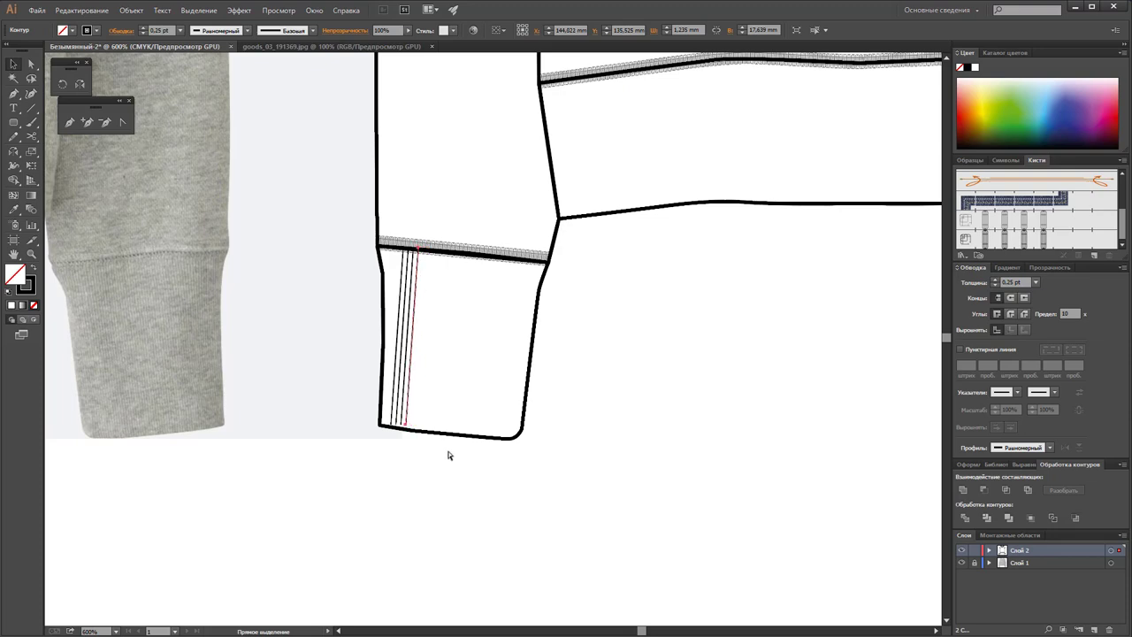
key(ctrl+z)
key(ctrl+z)
key(ctrl+z)
key(ctrl+z)
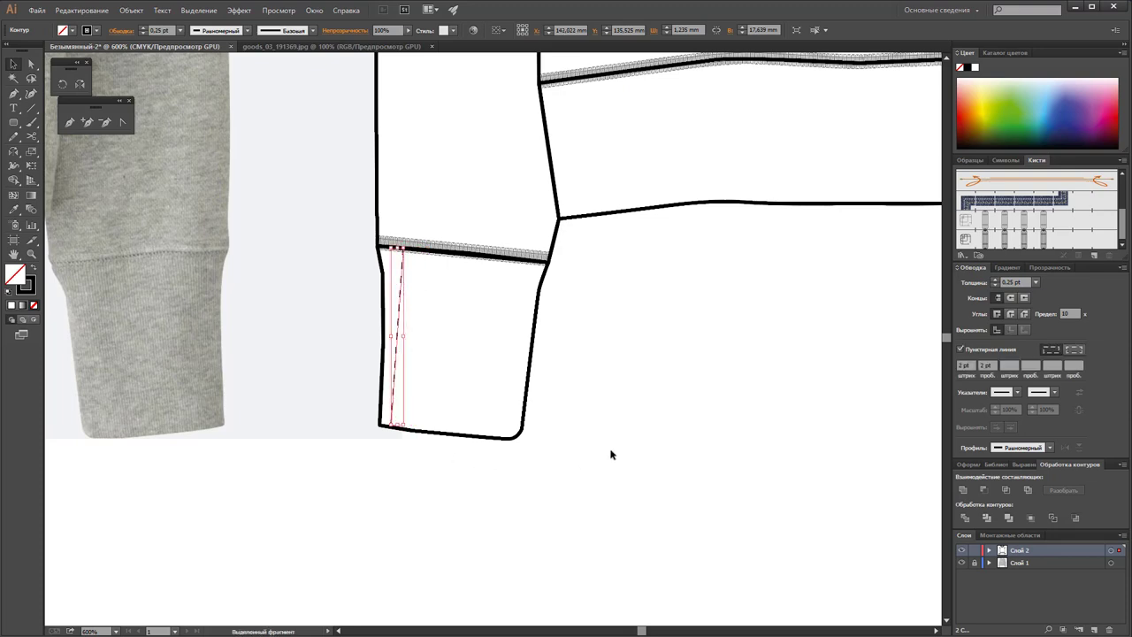
key(Delete)
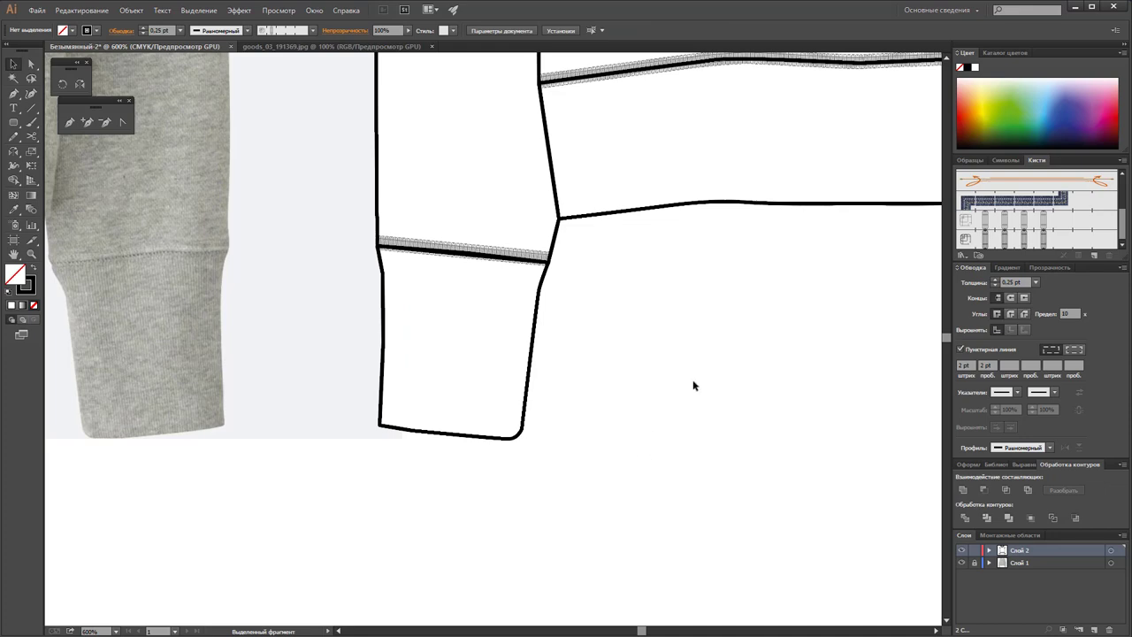
key(z)
Step: Draw a solid 0,5 pt vertical line in the empty space below the hem
alt+click(636, 375)
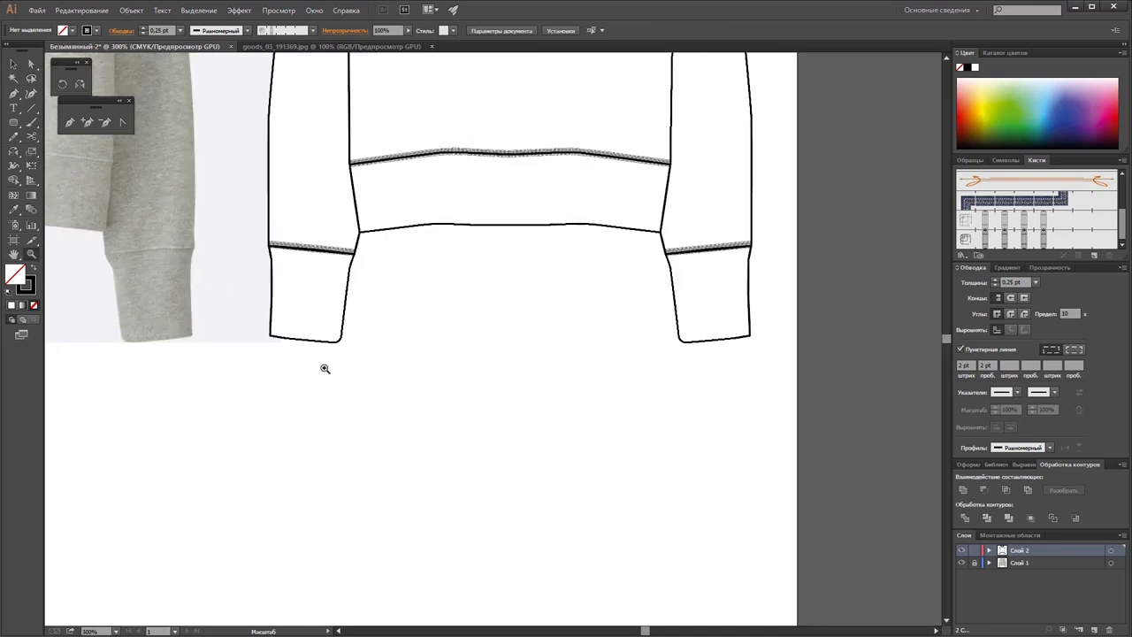
click(435, 336)
click(516, 361)
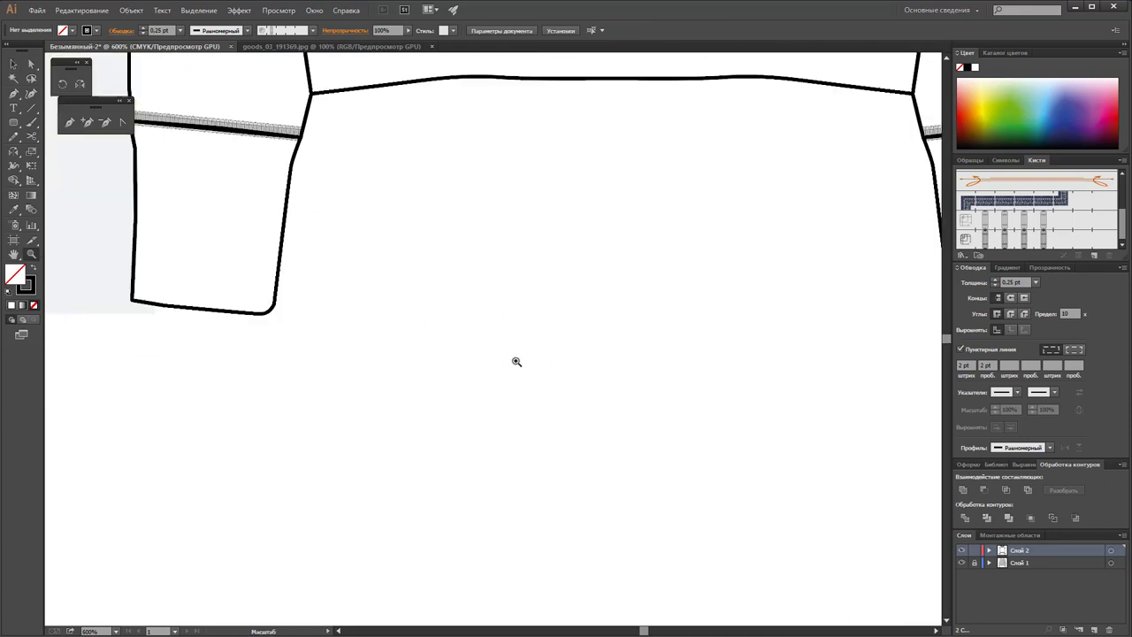
click(31, 107)
drag(361, 232, 364, 425)
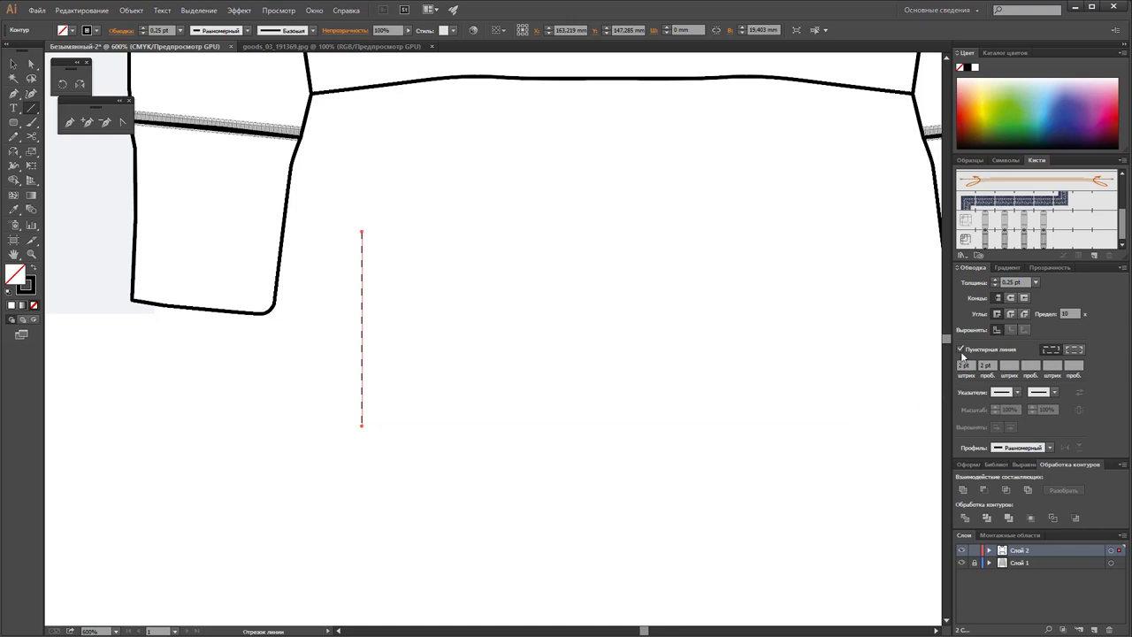
click(960, 349)
click(1035, 282)
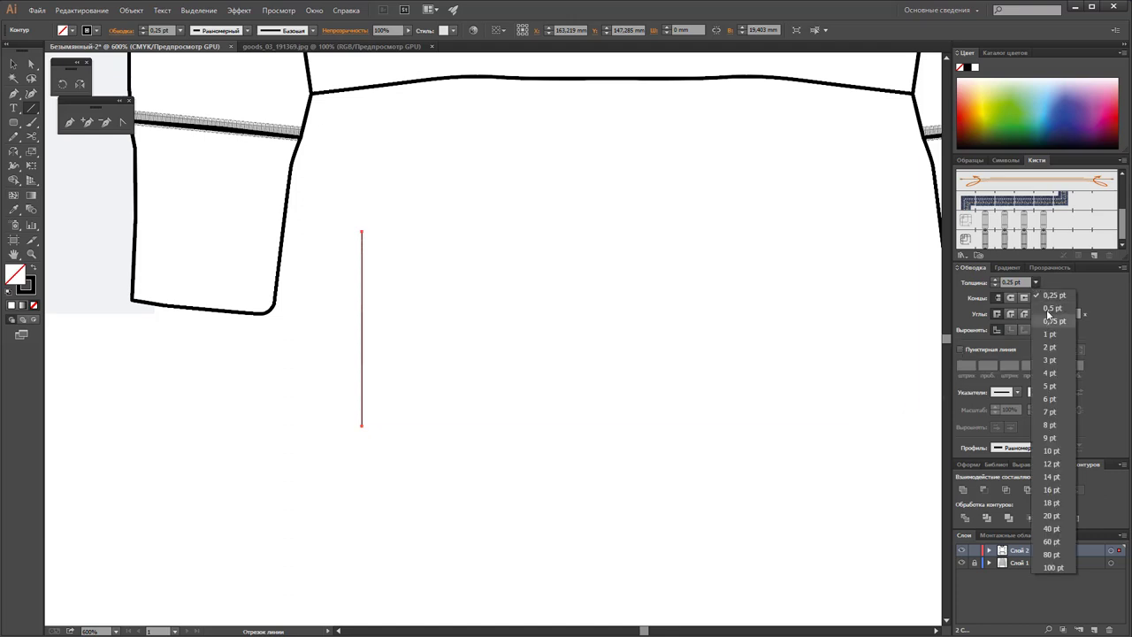
click(1051, 308)
Step: Copy the line twice to the right and remove the third line's stroke as a spacer
click(13, 63)
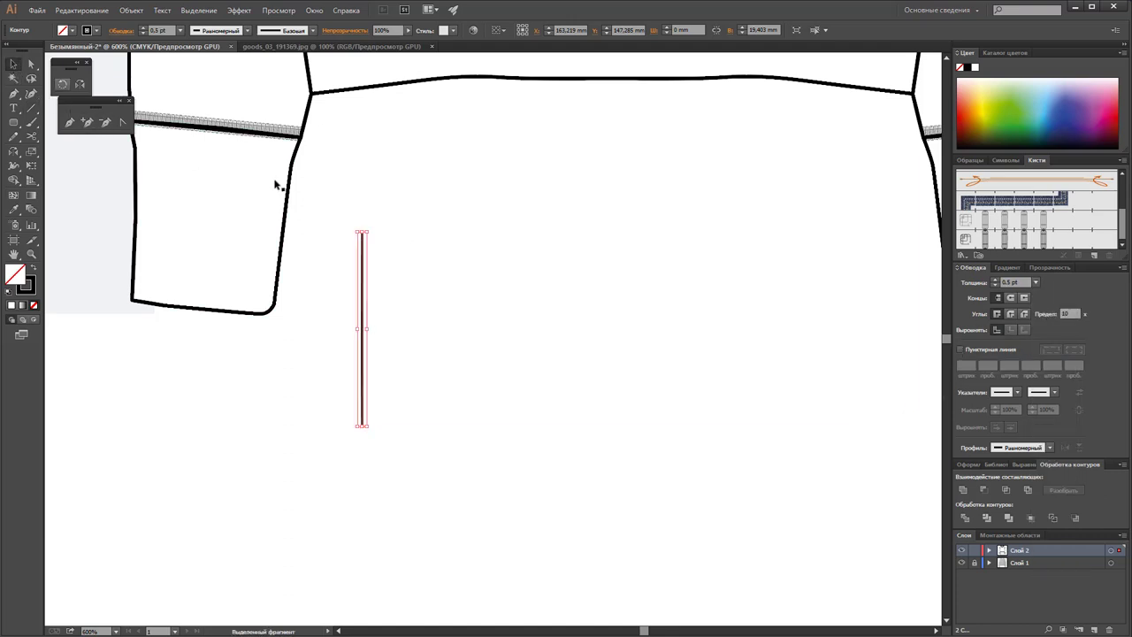
click(392, 266)
drag(363, 271, 375, 270)
key(ctrl+d)
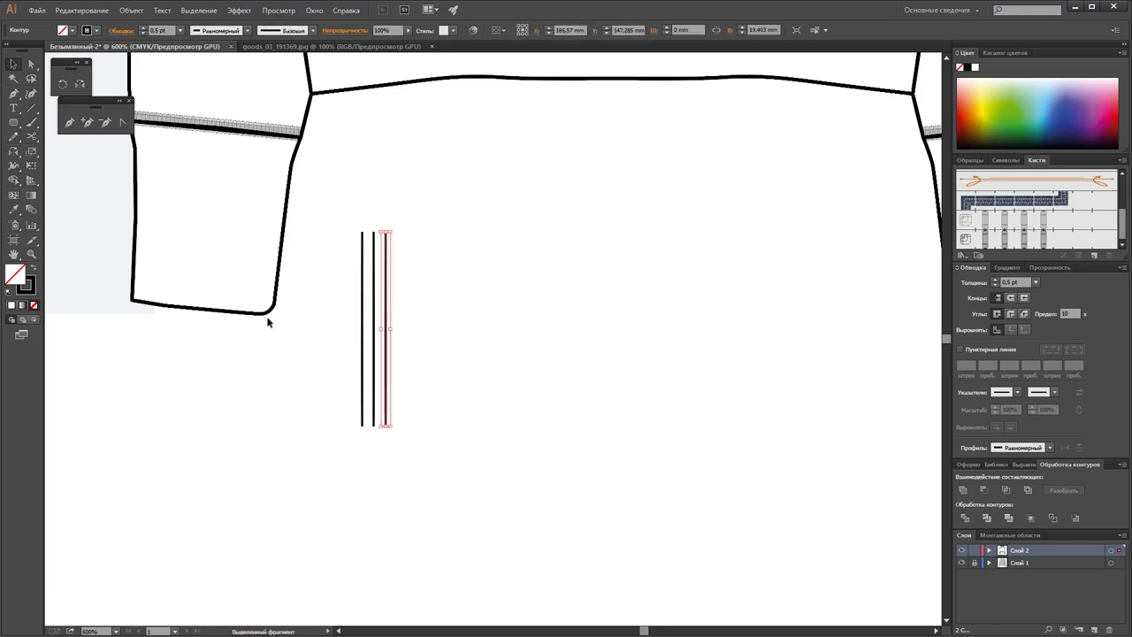
click(33, 305)
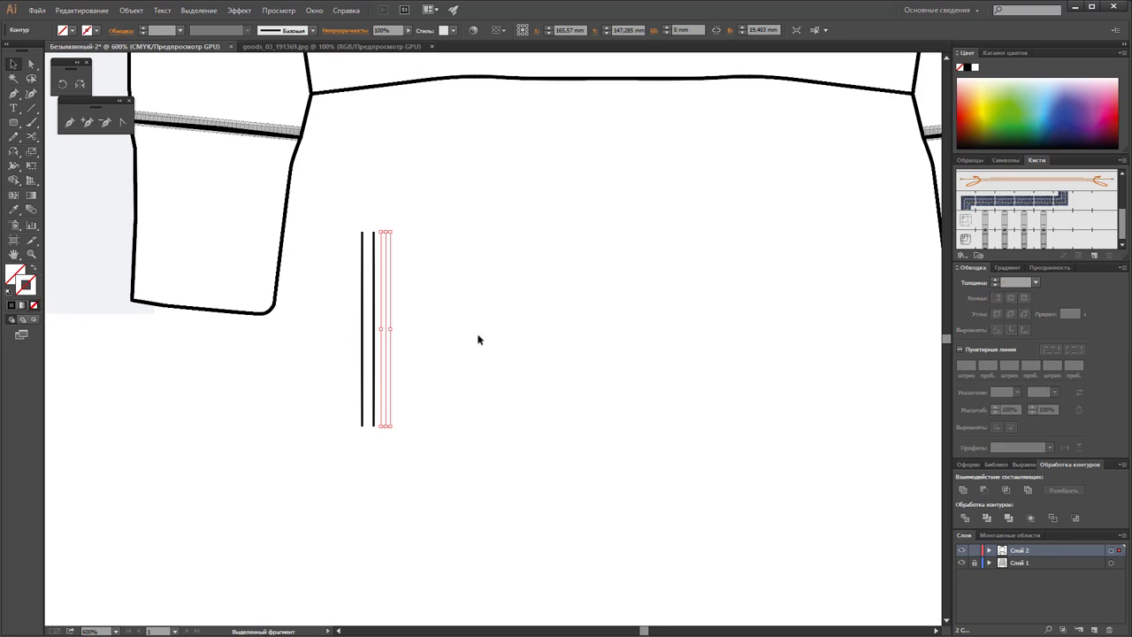
click(477, 339)
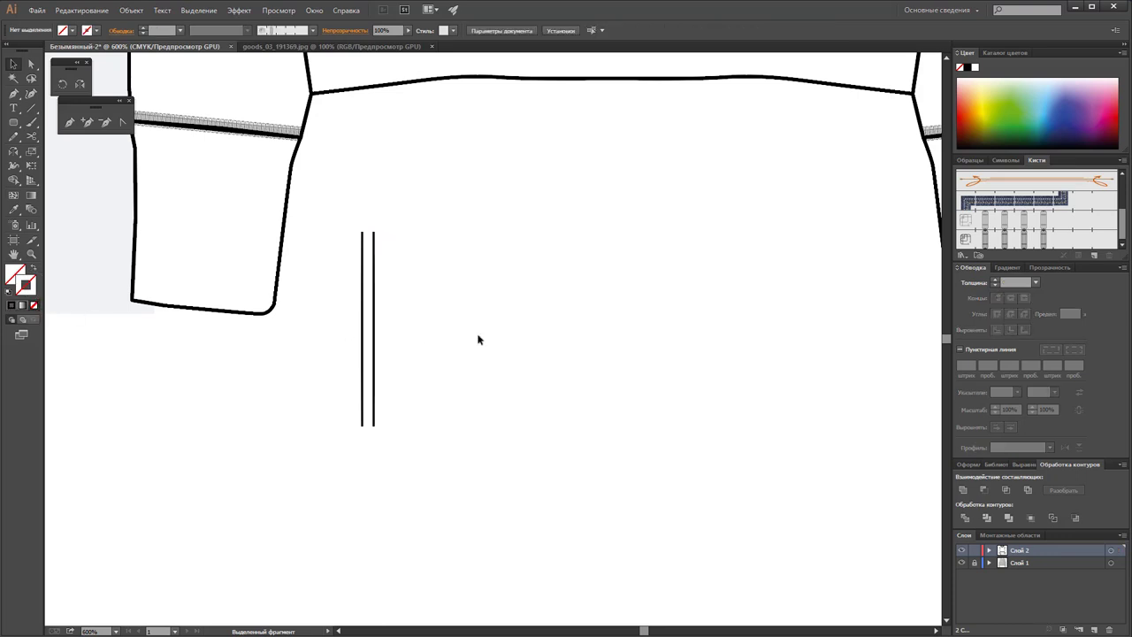
Step: Drag the three stripe lines into the Swatches panel as a new pattern
click(970, 160)
drag(509, 290, 339, 378)
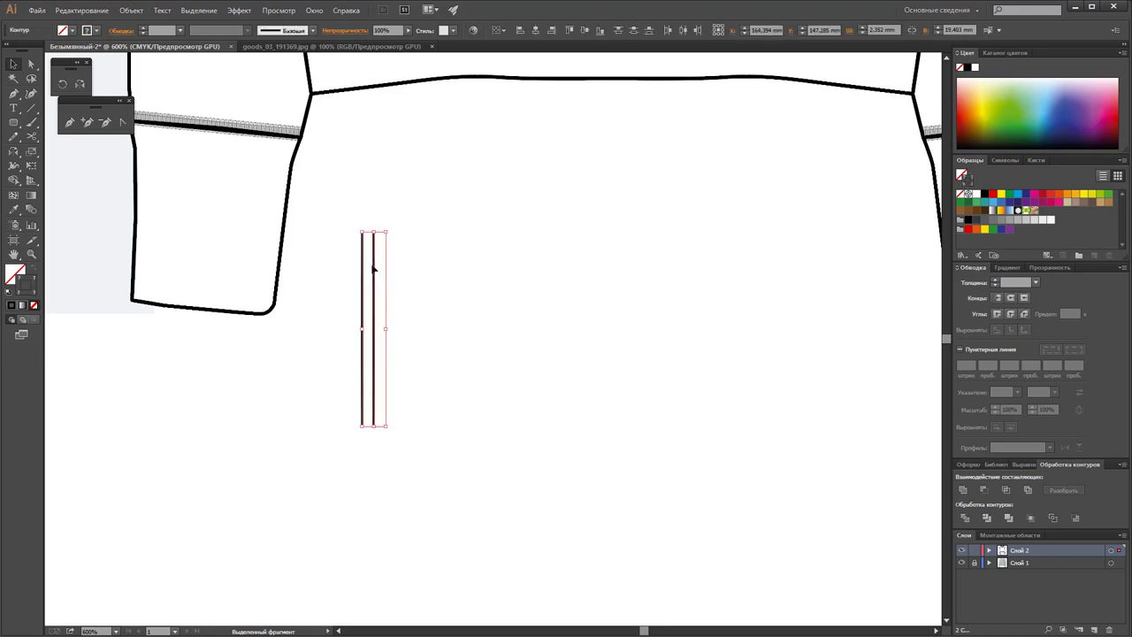
drag(374, 268, 1066, 239)
scroll(593, 327, down, 3)
Step: Fill a test rectangle with the new stripe pattern and copy the line pair to the right
click(364, 278)
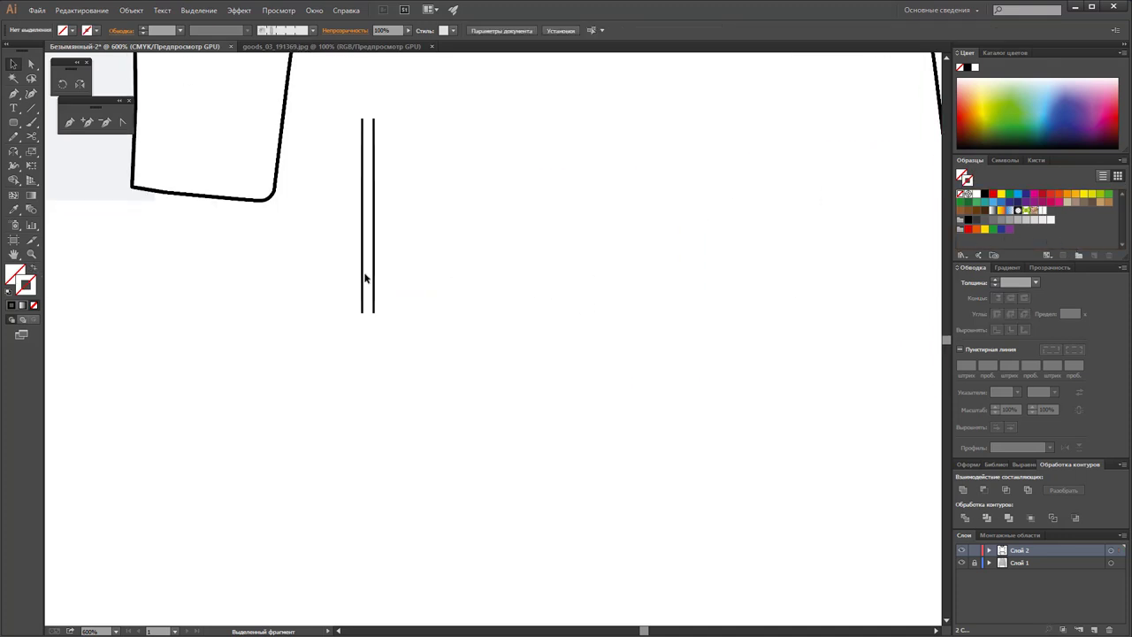
drag(17, 122, 53, 114)
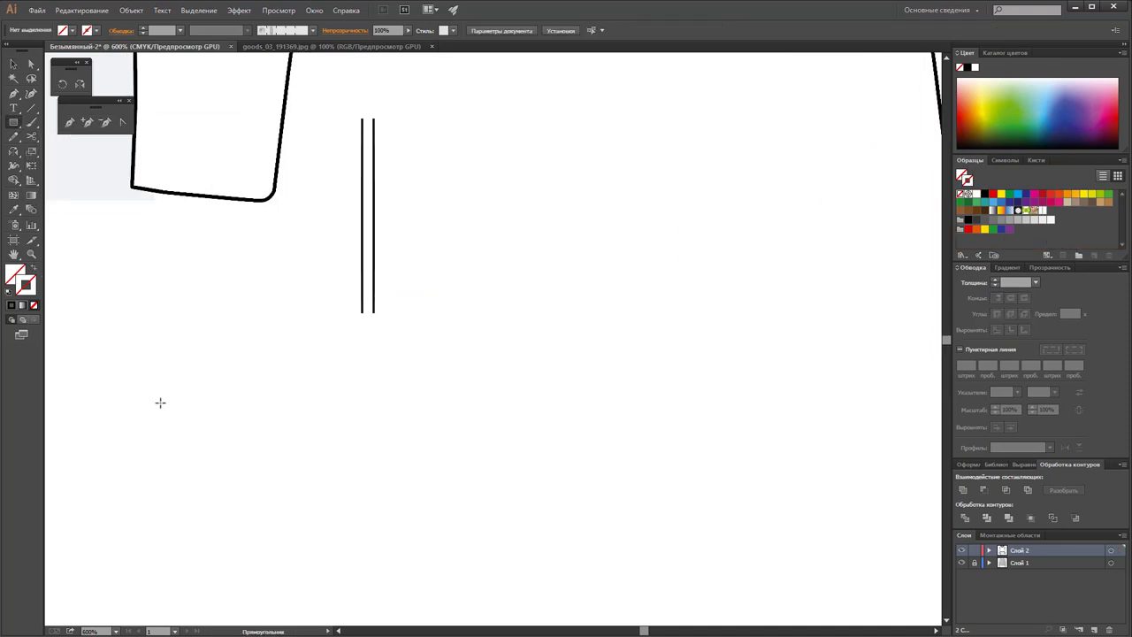
mouse_move(97, 360)
mouse_down()
mouse_move(124, 394)
mouse_move(499, 543)
mouse_up()
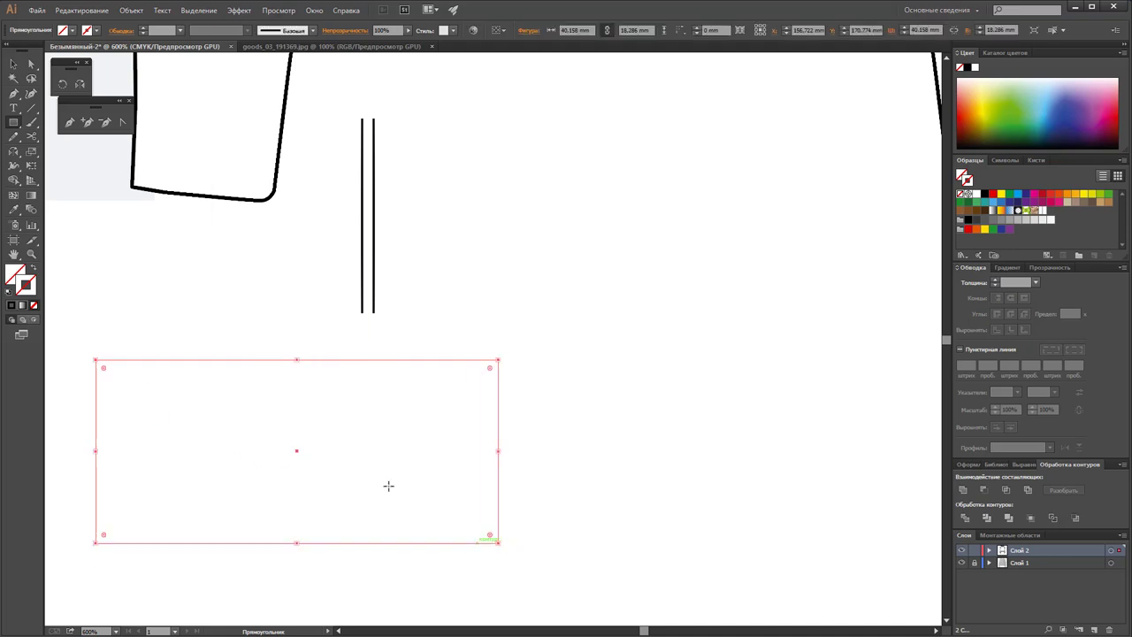
click(11, 64)
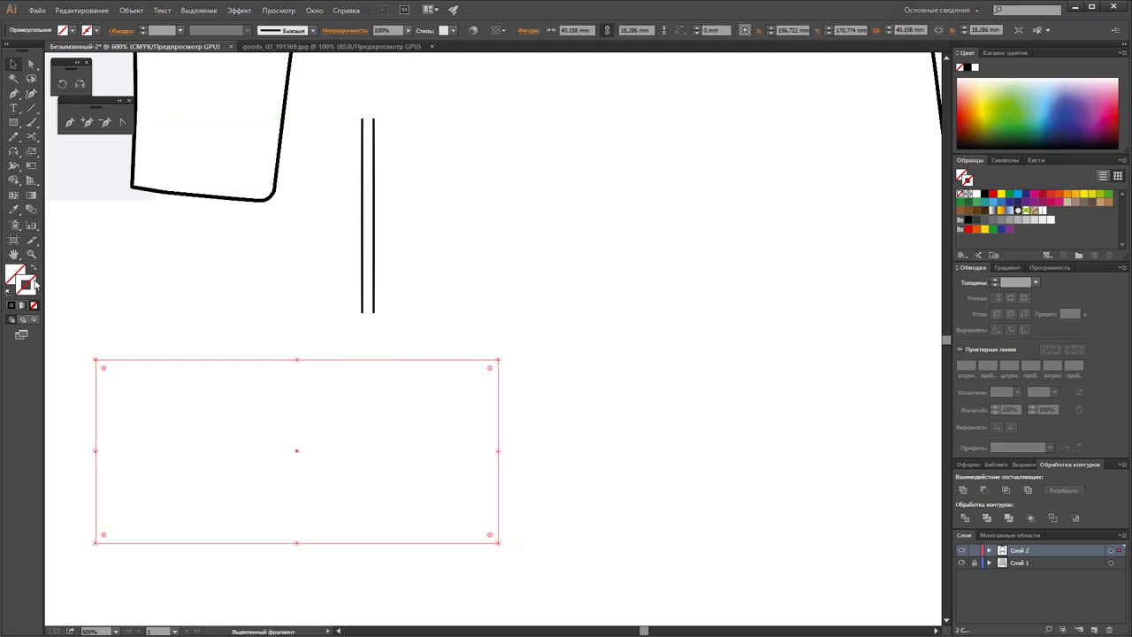
click(1042, 209)
click(755, 380)
click(146, 475)
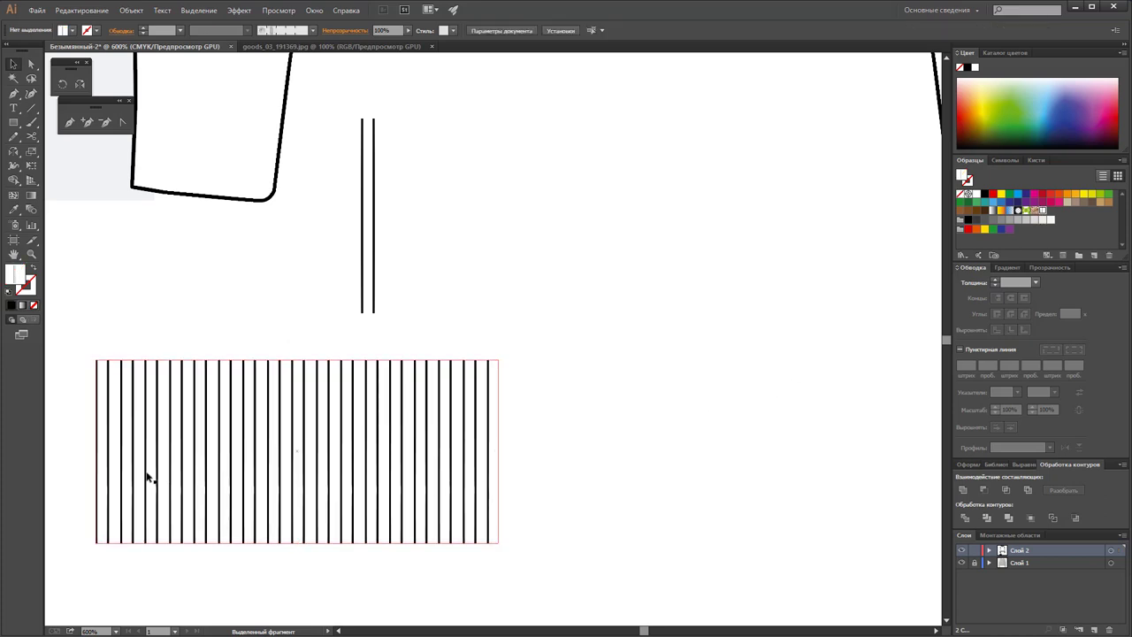
click(448, 340)
mouse_move(498, 293)
mouse_down()
mouse_move(336, 221)
mouse_move(451, 253)
mouse_up()
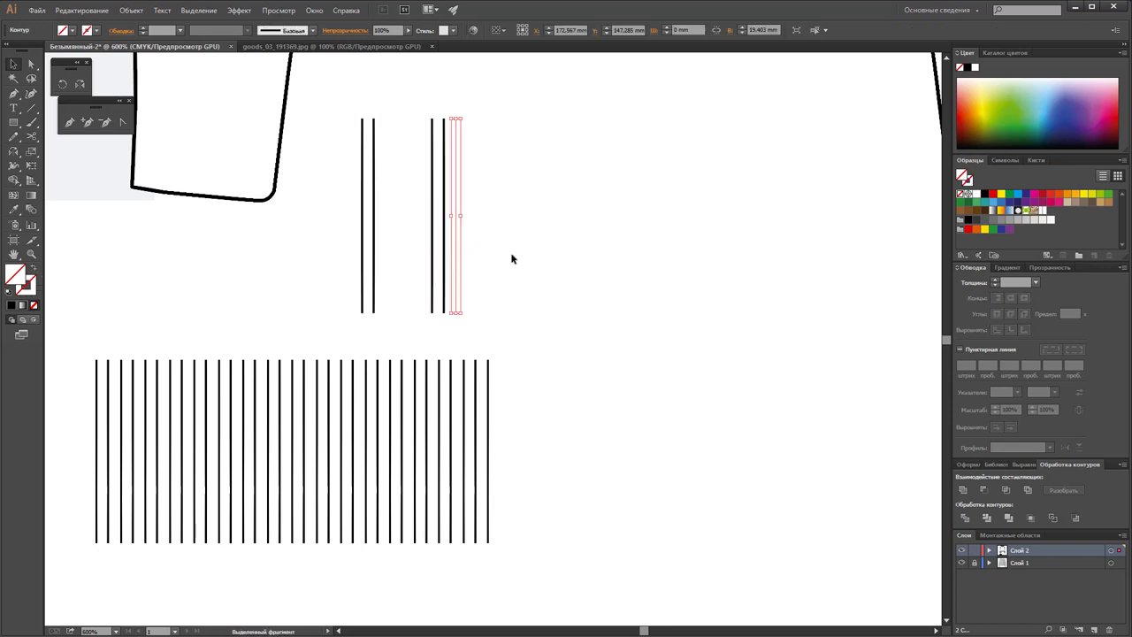
Step: Give the copied line a black 0.5 pt stroke, leaving the spacer line in place
click(985, 196)
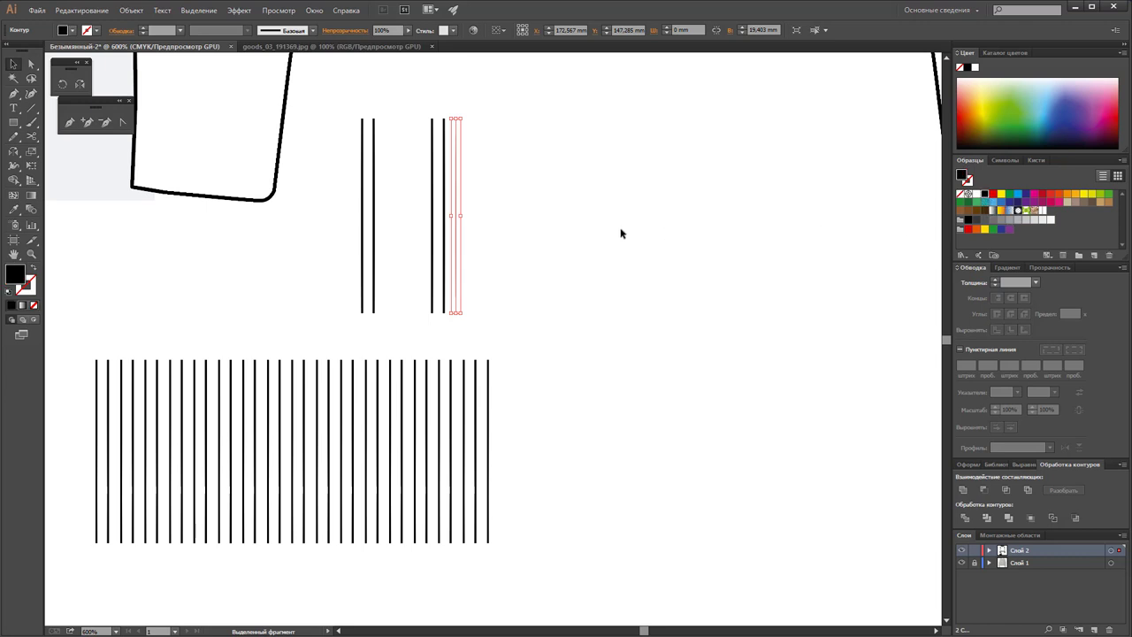
click(633, 231)
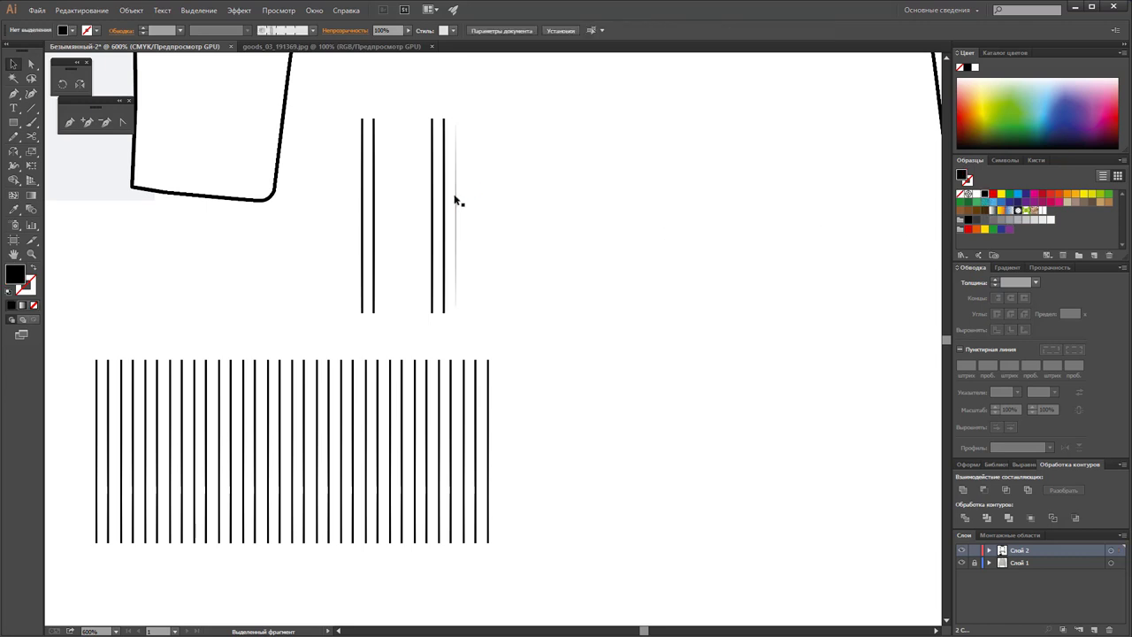
click(456, 198)
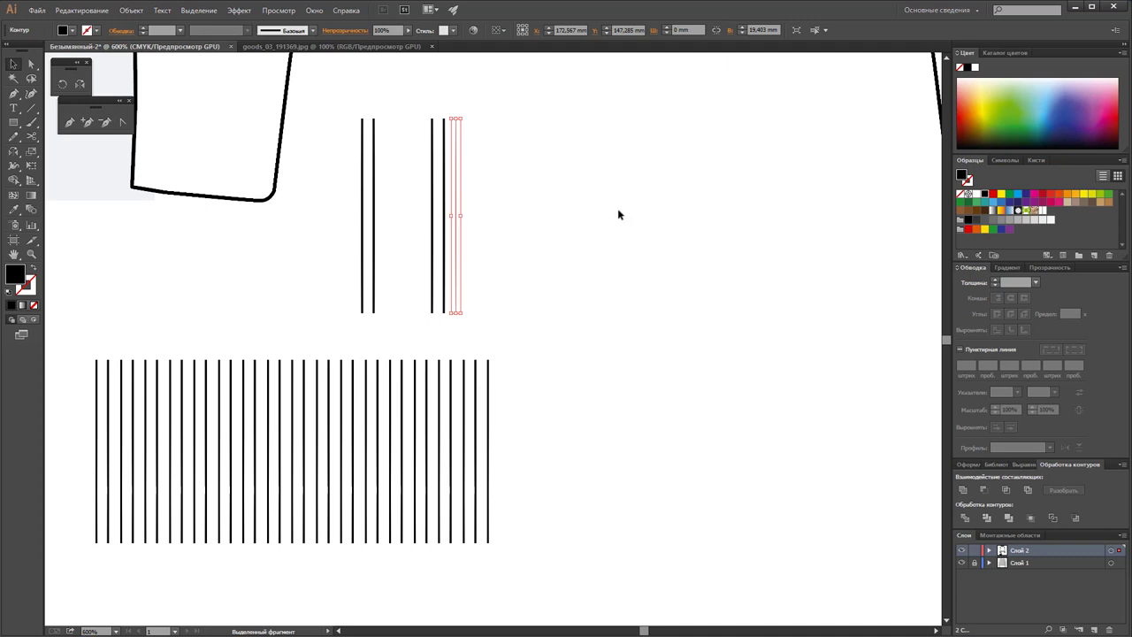
click(587, 214)
drag(456, 192, 528, 192)
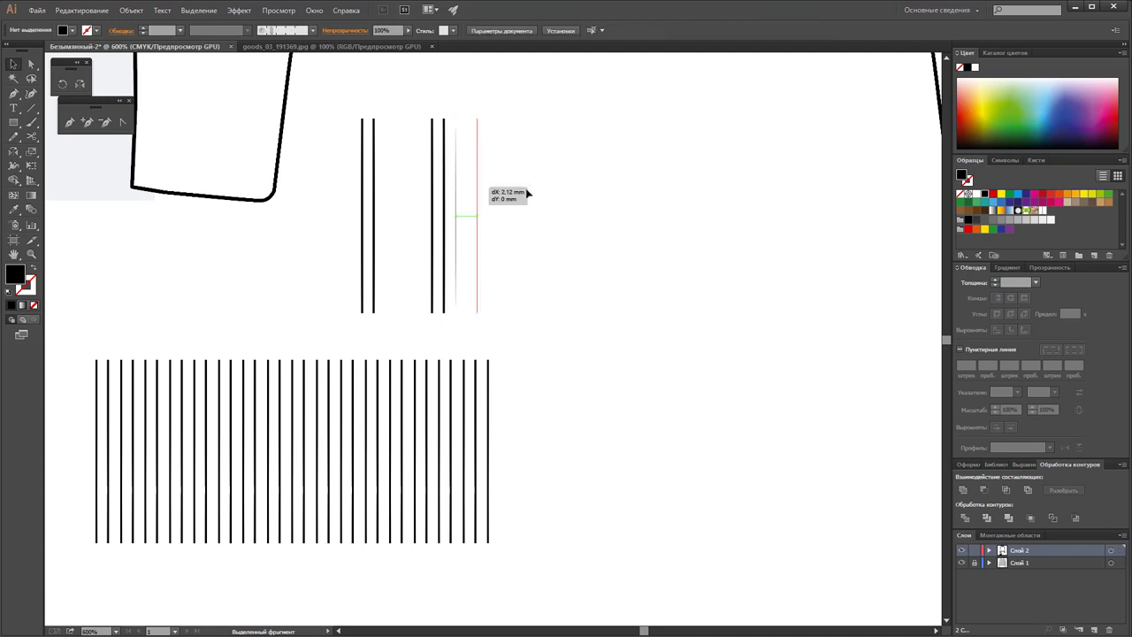
key(ctrl+z)
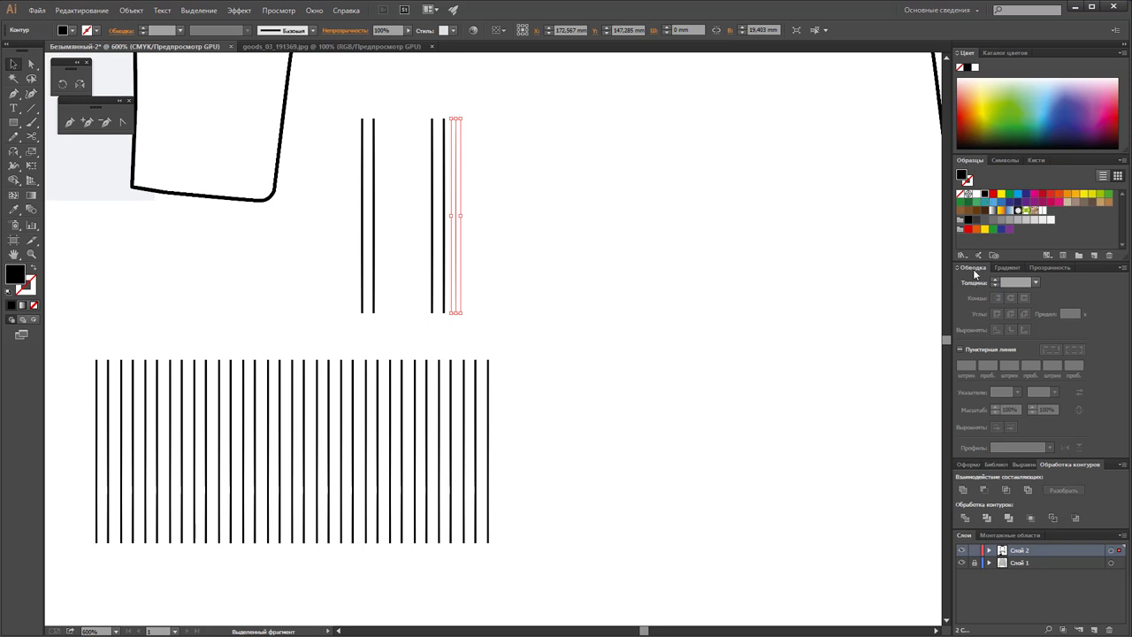
click(961, 353)
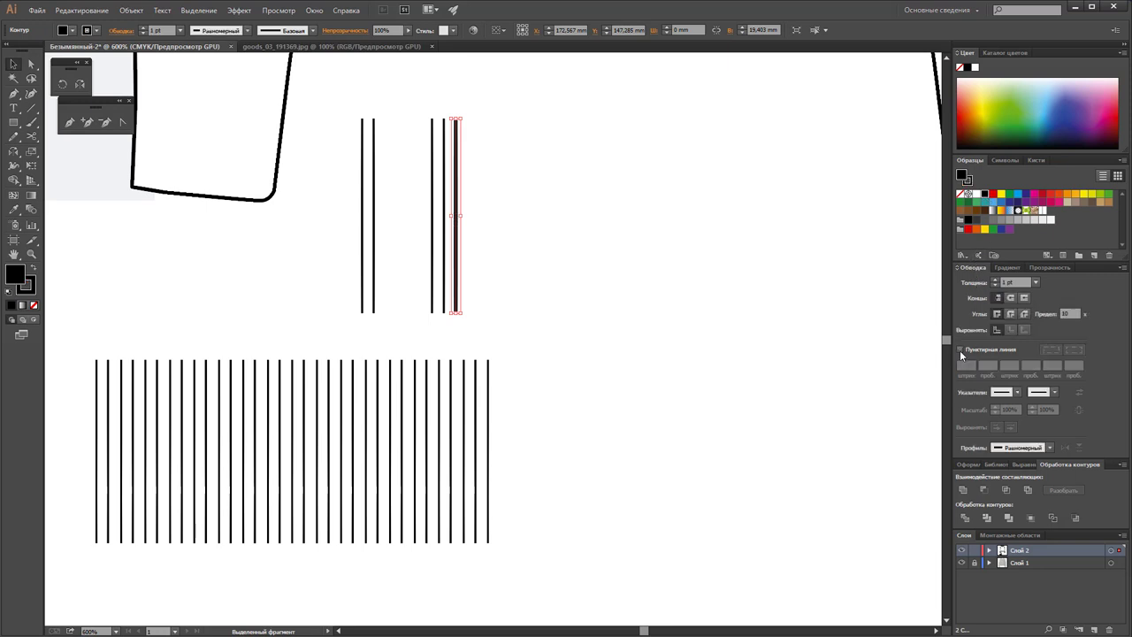
click(1036, 282)
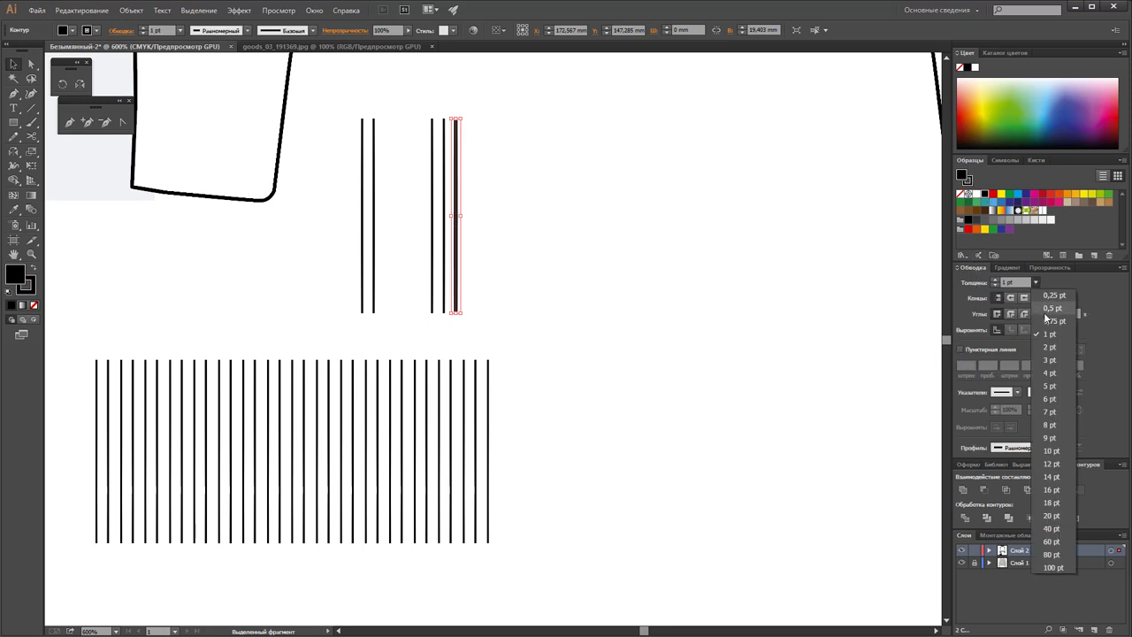
click(1044, 312)
Step: Save the three vertical lines as a new pattern swatch
click(495, 175)
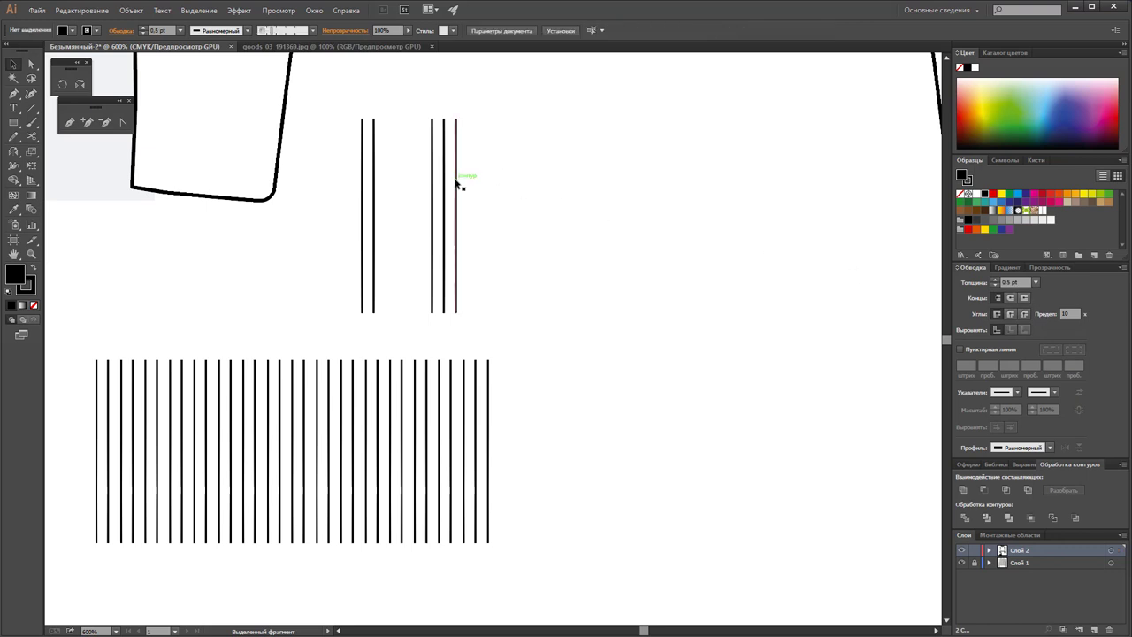
drag(492, 177, 407, 213)
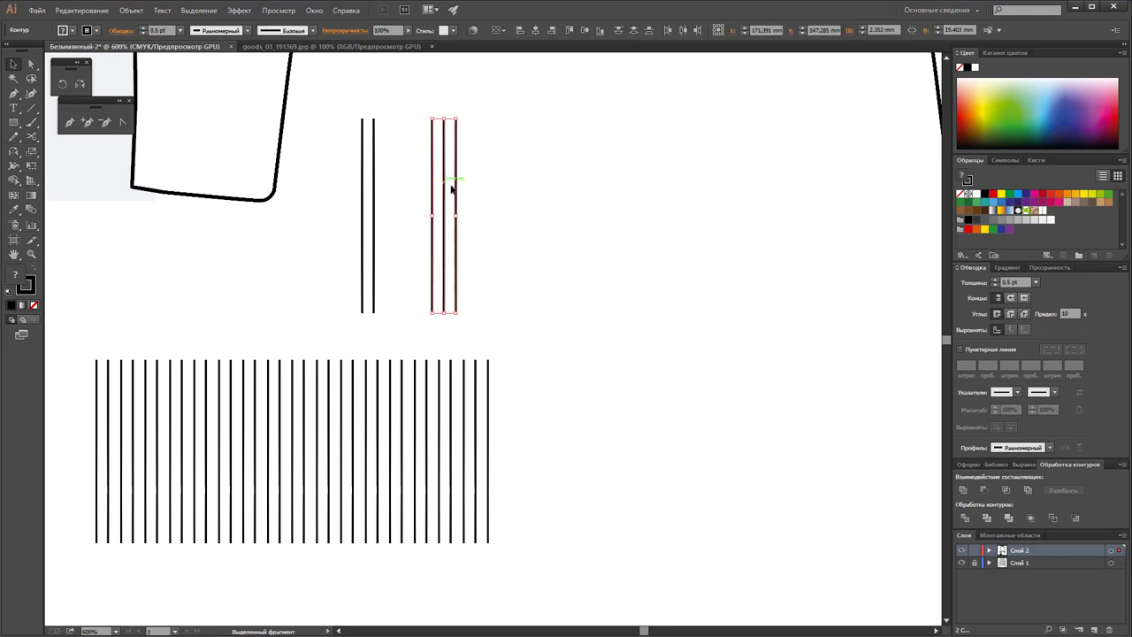
drag(456, 186, 1064, 230)
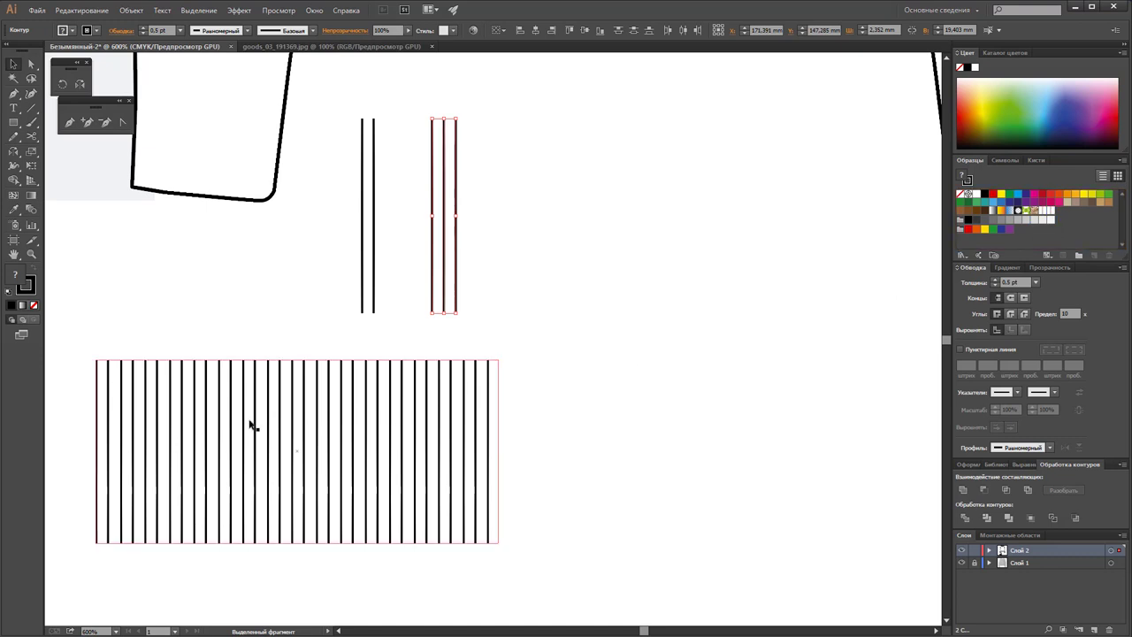
Step: Draw a test rectangle beside the stripes and fill it with the new stripe pattern
key(m)
drag(518, 360, 921, 543)
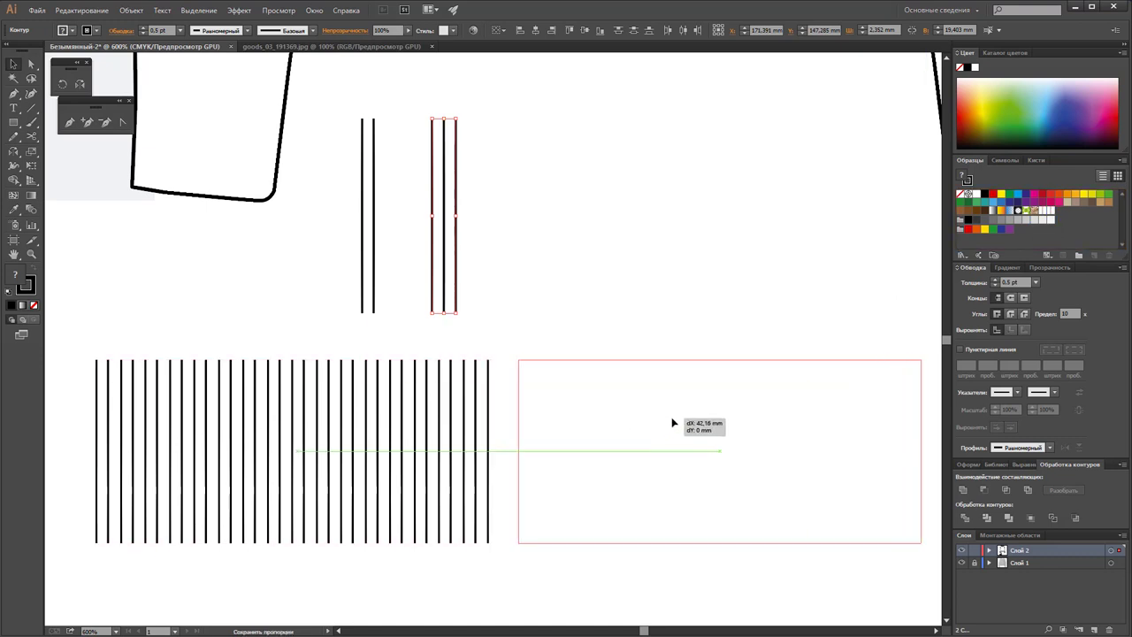
click(1049, 210)
key(v)
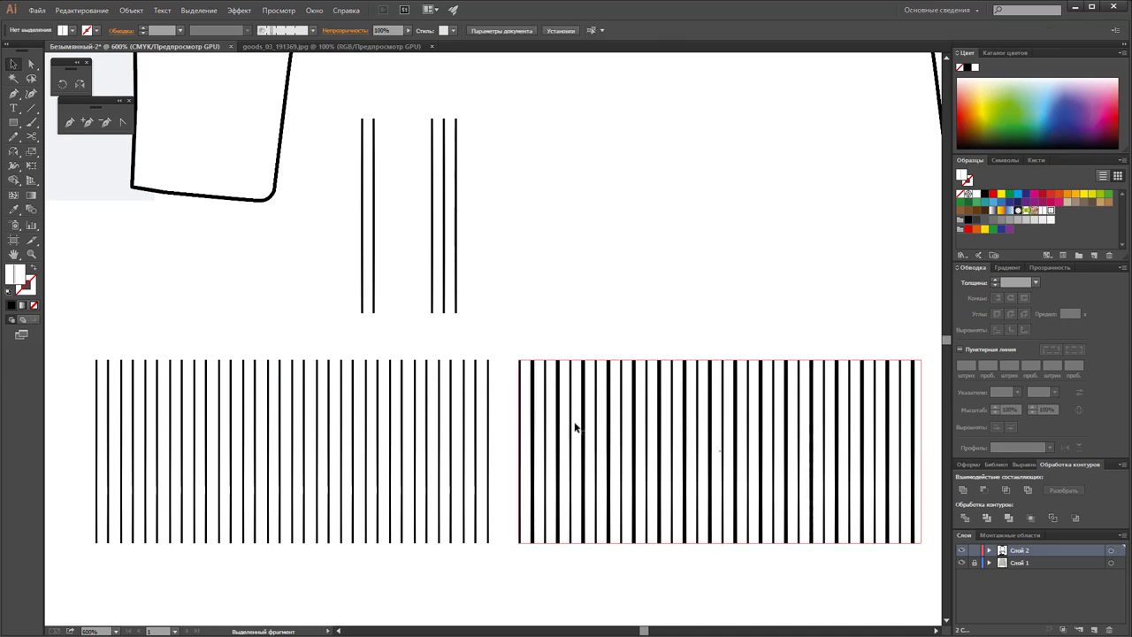
click(511, 371)
Step: Check the test rectangle and stripe block, then delete the three pattern source lines
mouse_move(363, 274)
alt+mouse_down()
mouse_move(386, 241)
mouse_move(431, 245)
alt+mouse_up()
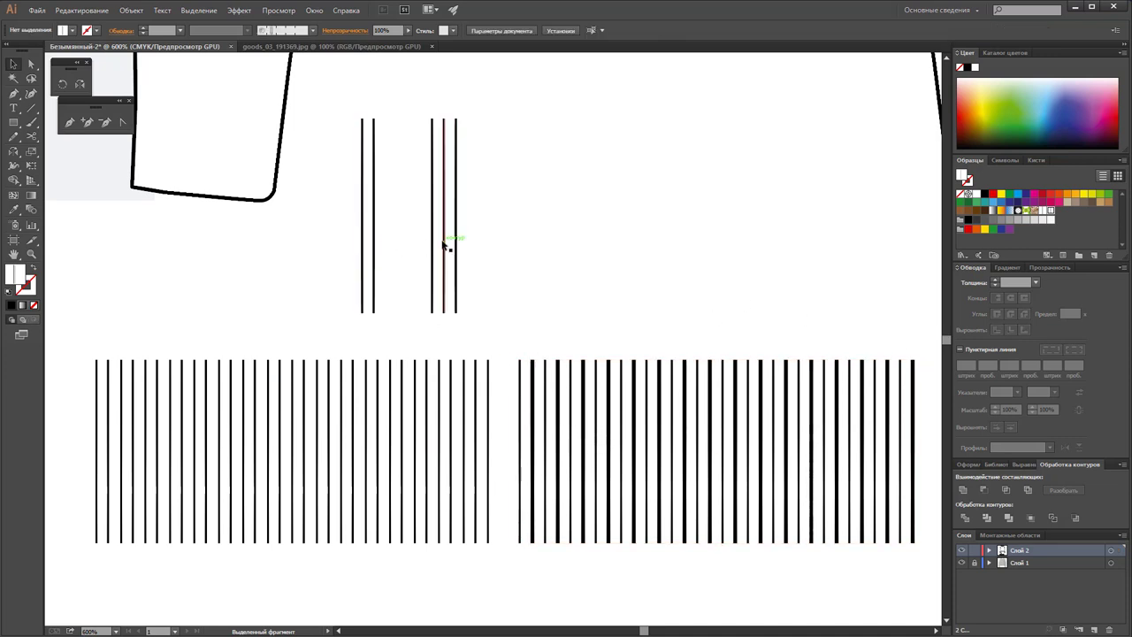
click(560, 403)
click(503, 349)
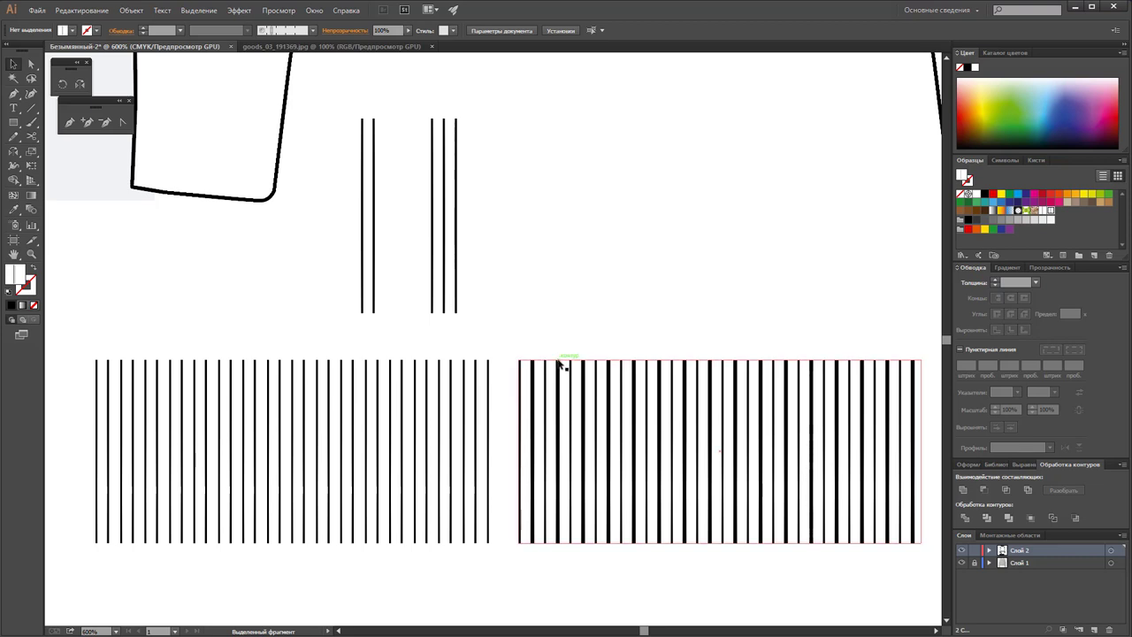
click(556, 424)
click(446, 461)
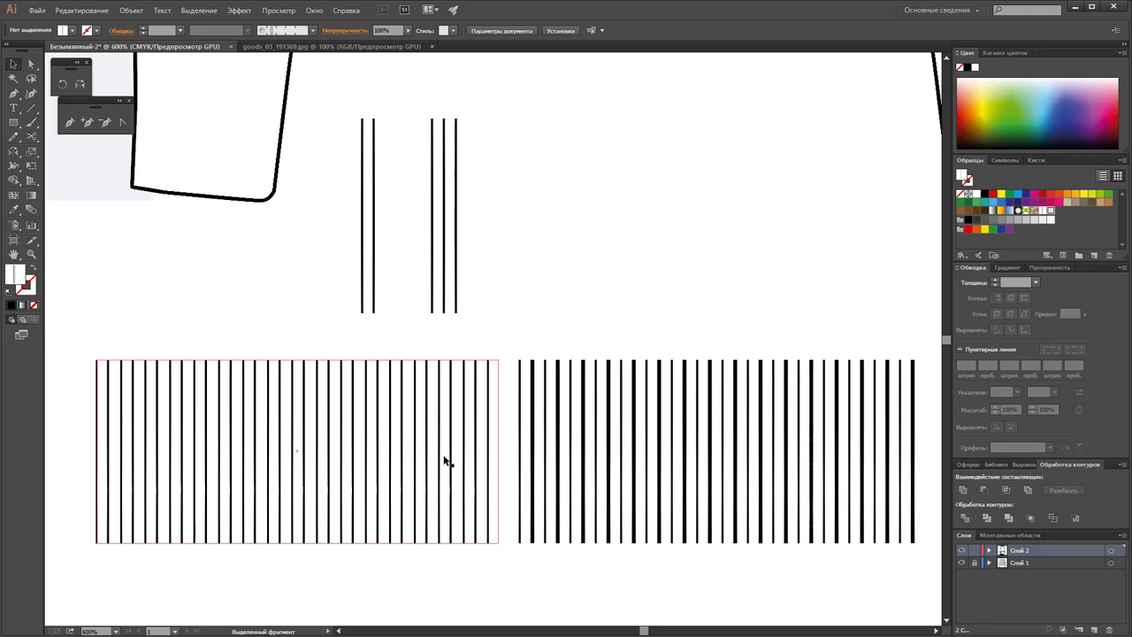
click(511, 460)
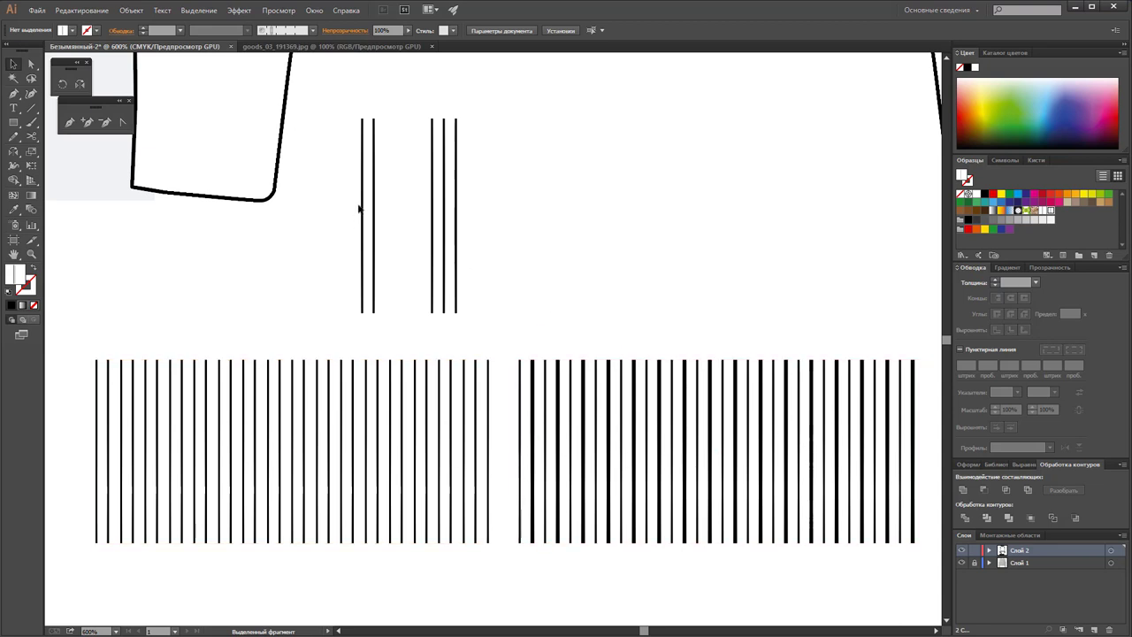
drag(425, 184, 492, 223)
key(Delete)
Step: Delete the striped test rectangle and the leftover stripe lines
drag(516, 309, 573, 394)
key(Delete)
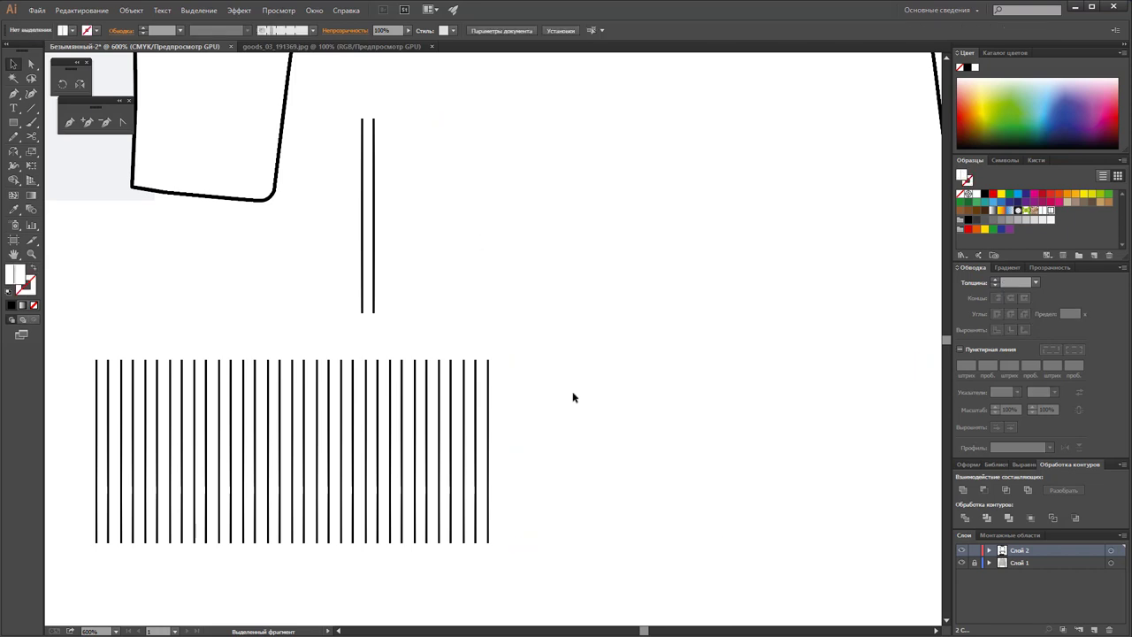
drag(460, 232, 288, 485)
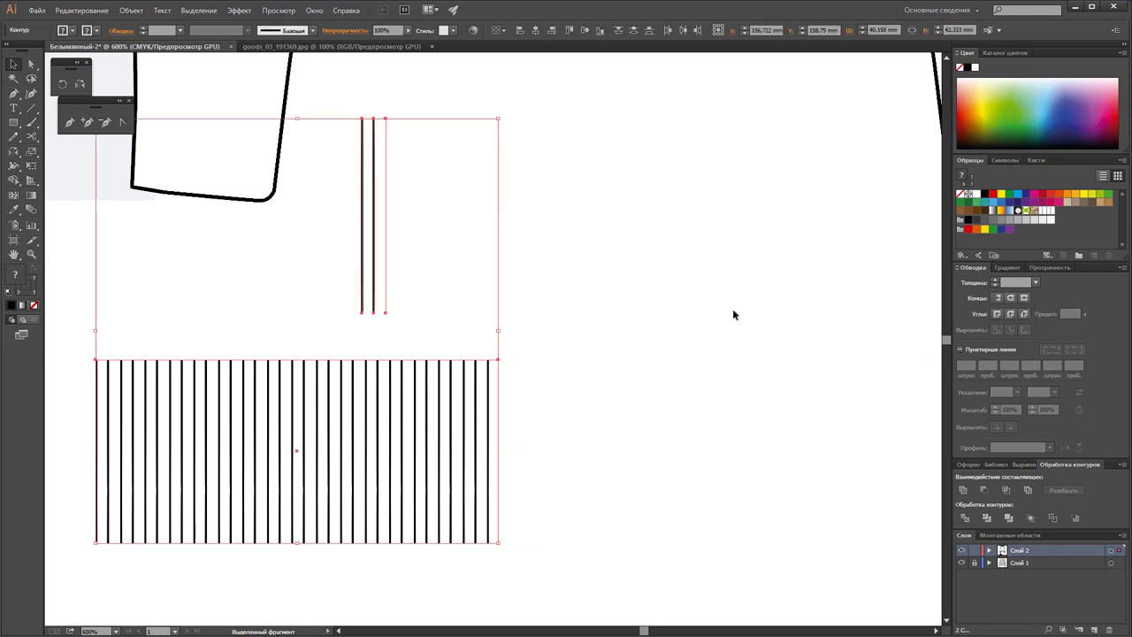
key(Delete)
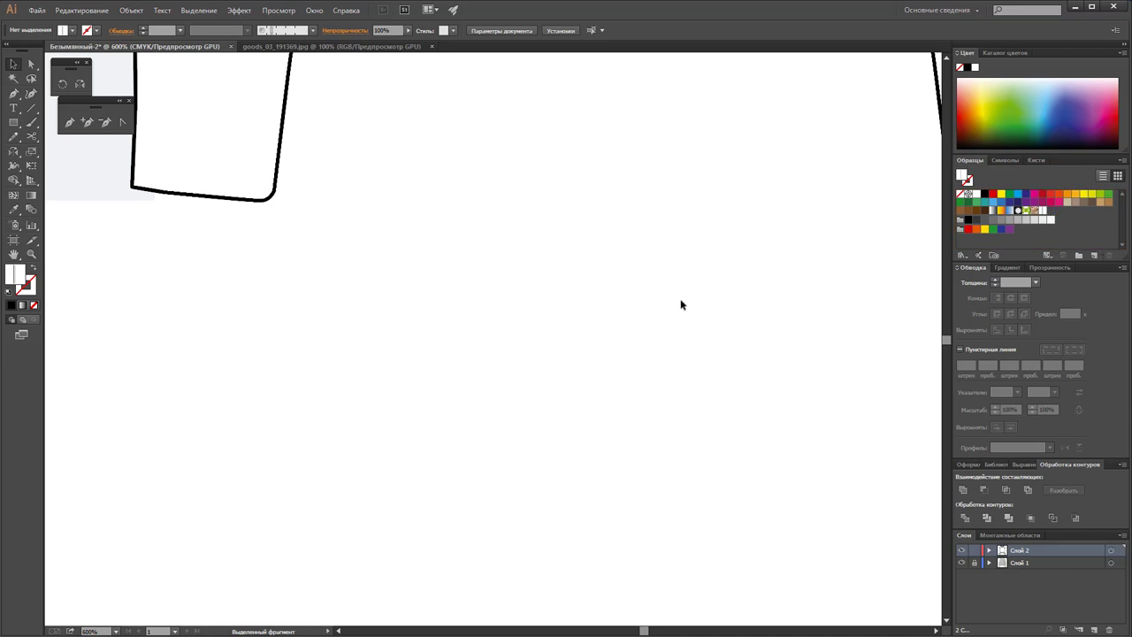
Step: Zoom out to 200% to show the whole sweatshirt
key(z)
alt+click(579, 227)
alt+click(441, 294)
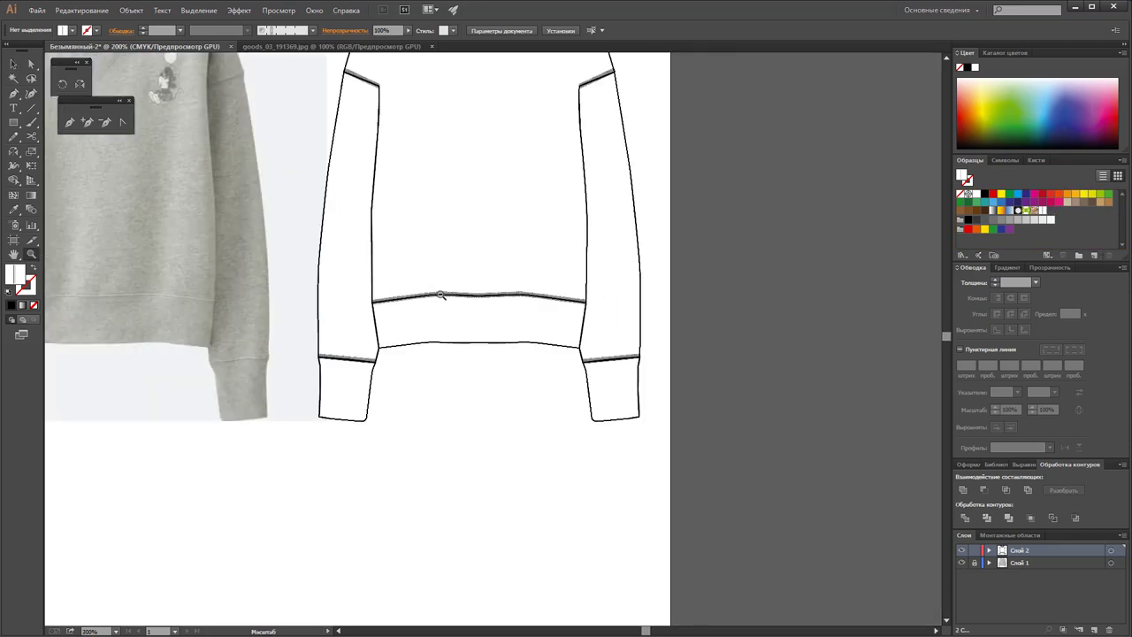
alt+click(505, 381)
Step: Select the neckband, hem band and both cuffs, then apply the stripe pattern swatch
click(13, 64)
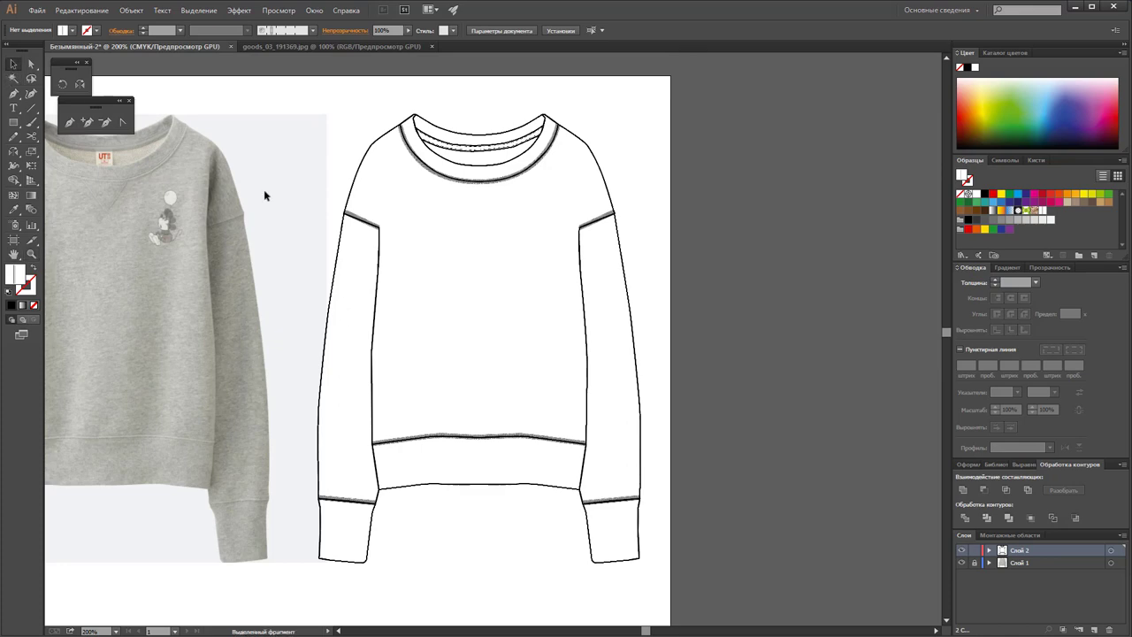
click(463, 140)
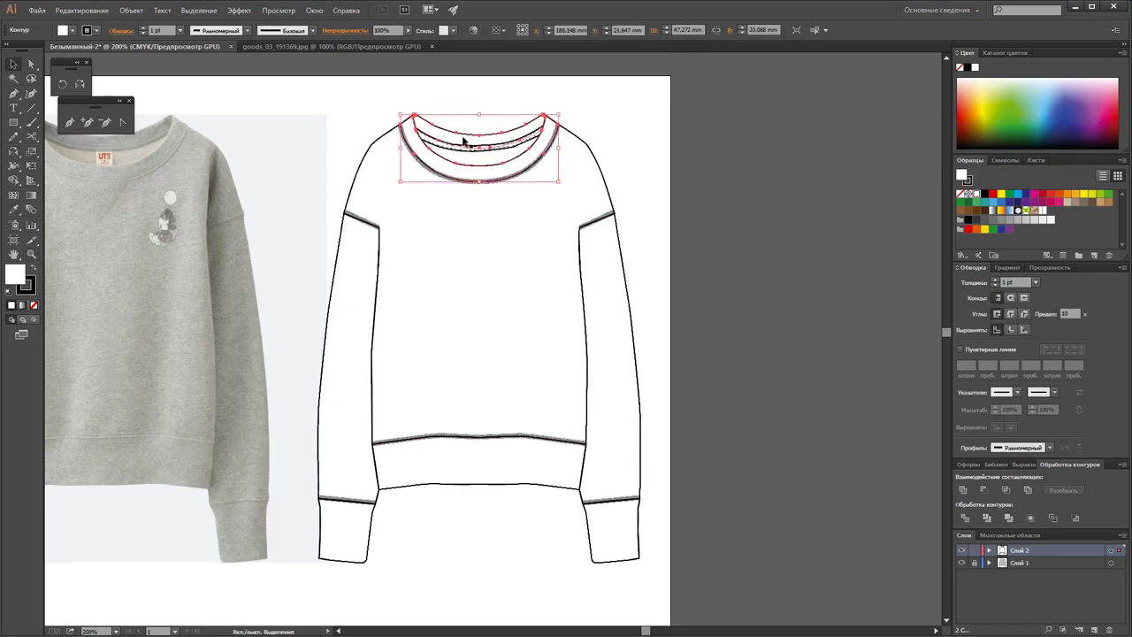
shift+click(476, 475)
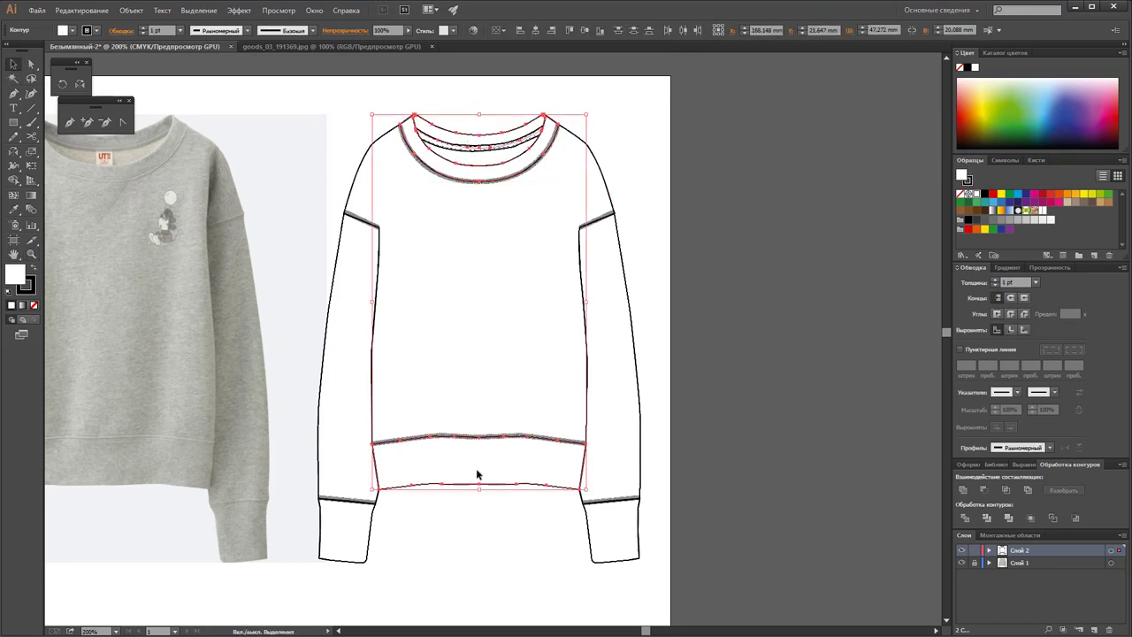
shift+click(366, 543)
shift+click(615, 546)
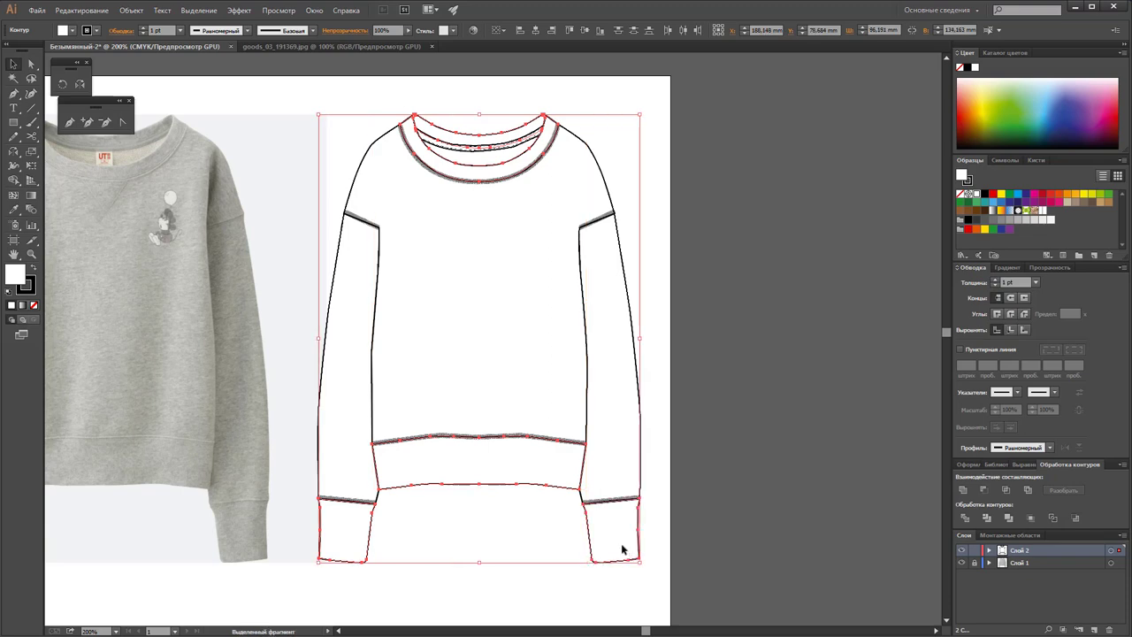
key(a)
key(v)
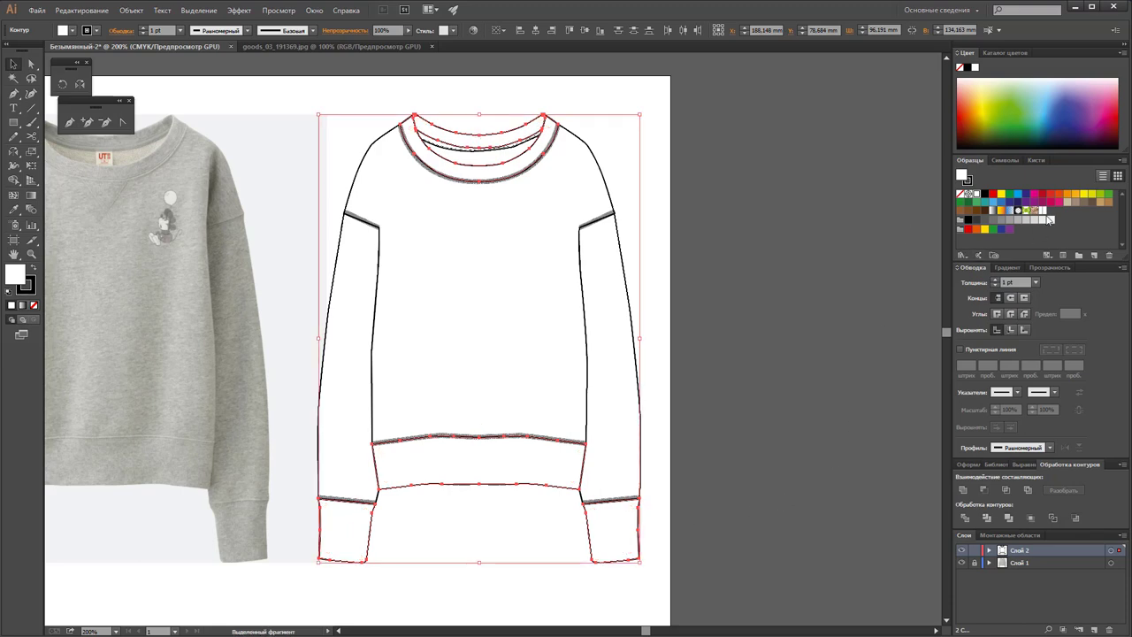
click(1044, 212)
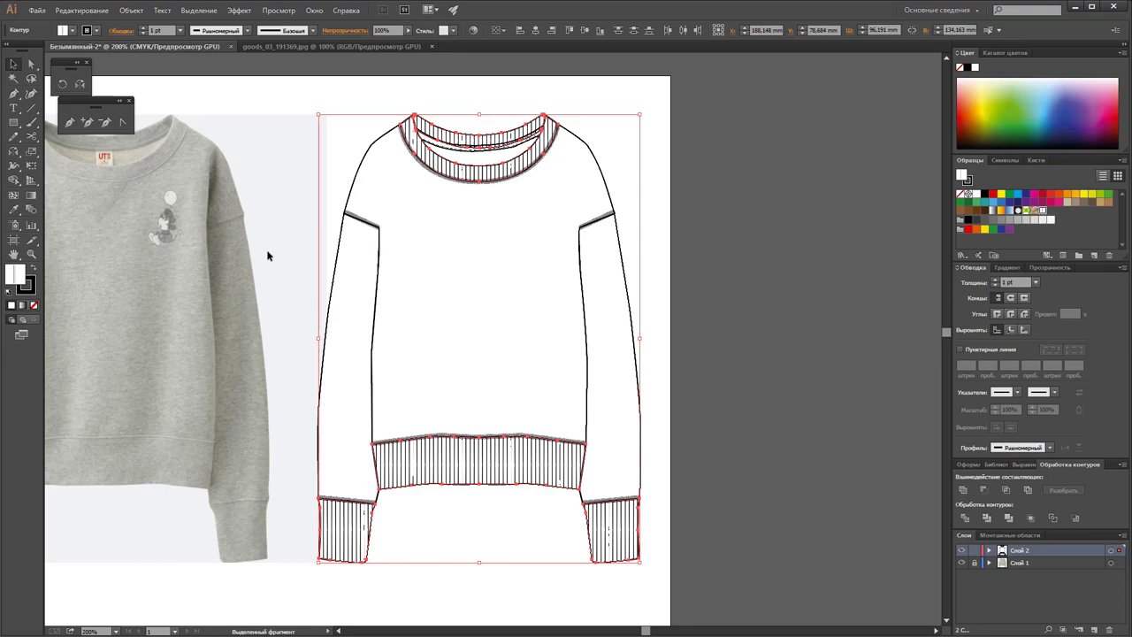
Step: Scale only the rib pattern fill to 40%, previewing 50% first
click(32, 153)
double_click(33, 153)
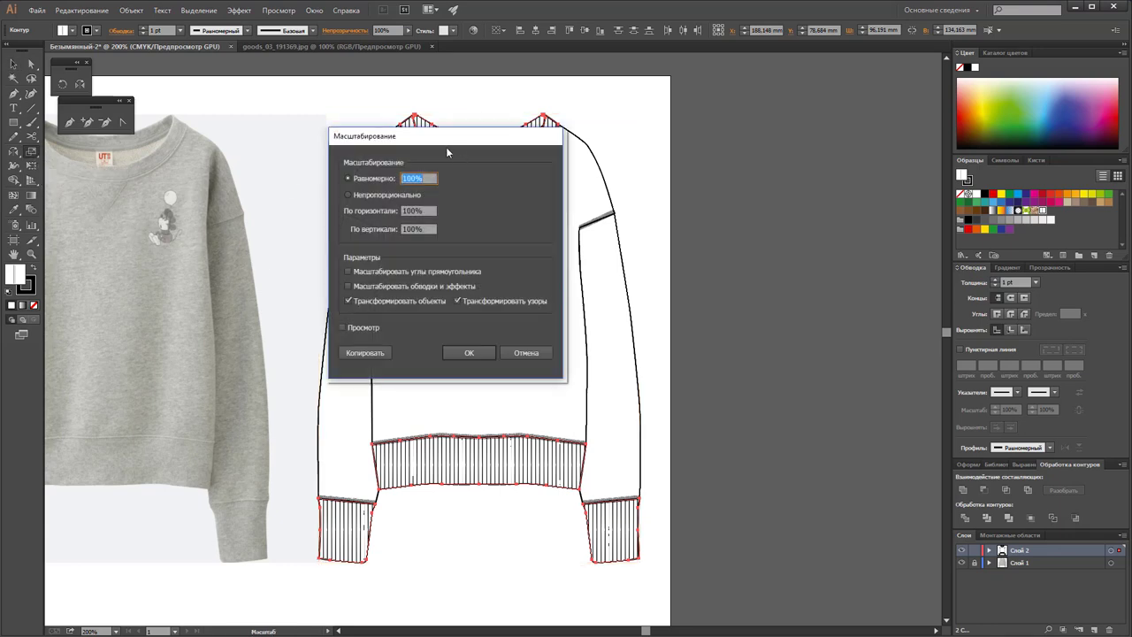
drag(448, 140, 786, 111)
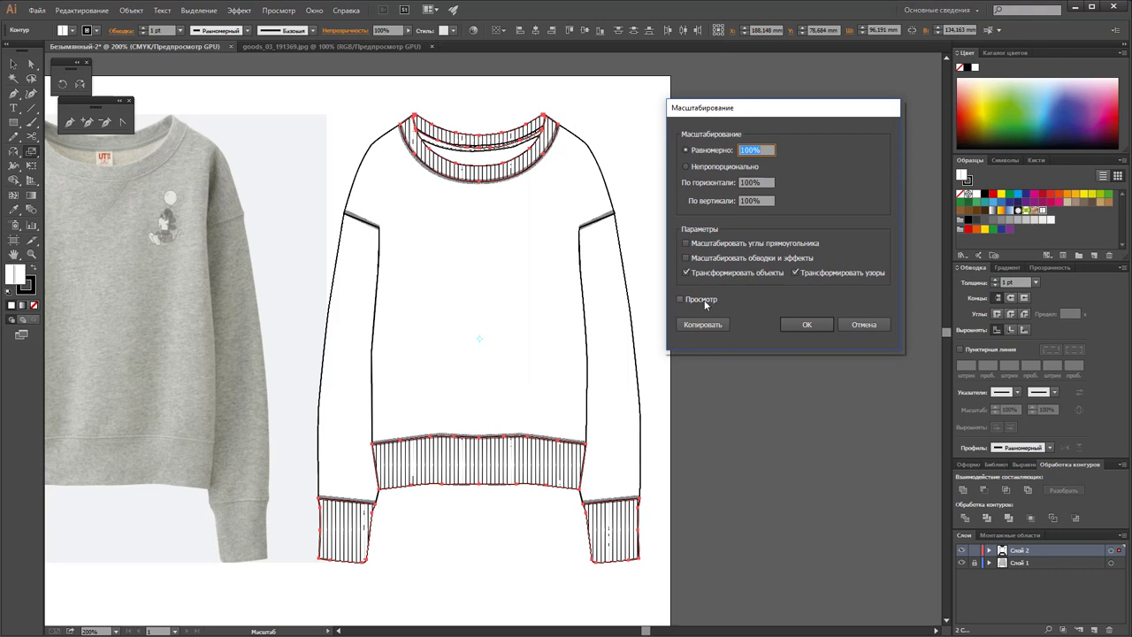
click(705, 301)
click(706, 274)
click(768, 151)
text(50)
click(680, 299)
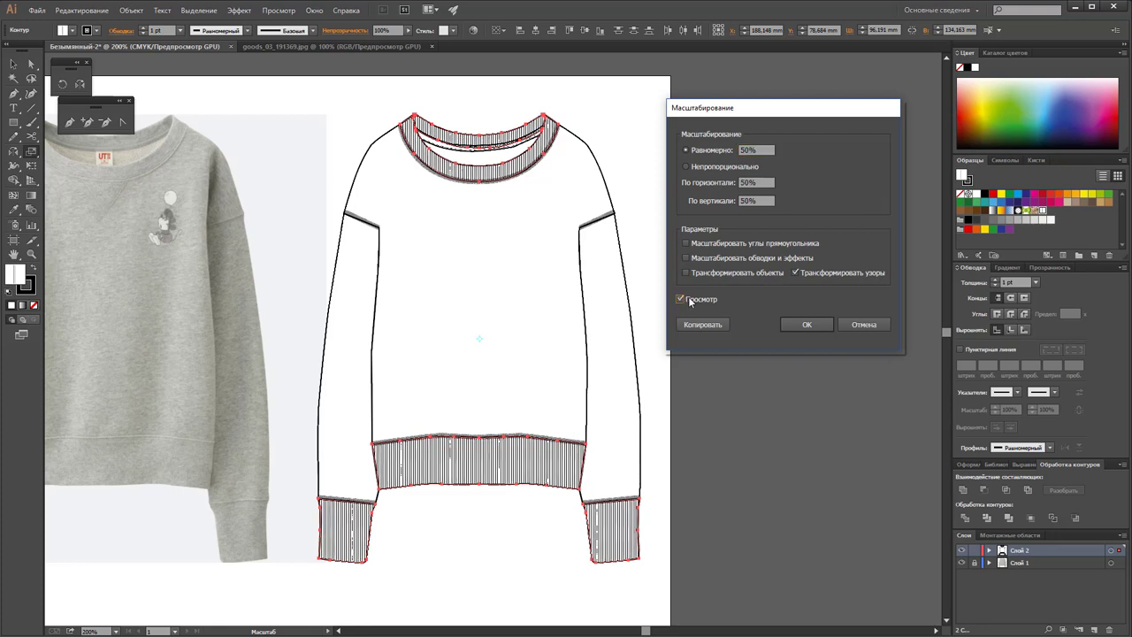
click(770, 150)
text(40)
click(682, 301)
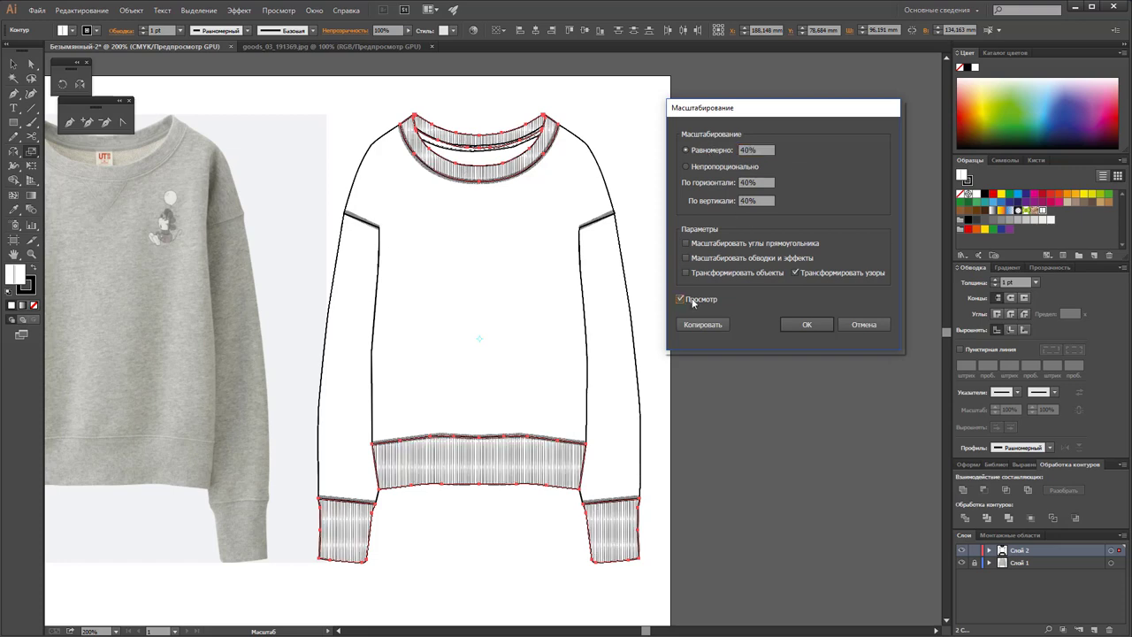
click(818, 328)
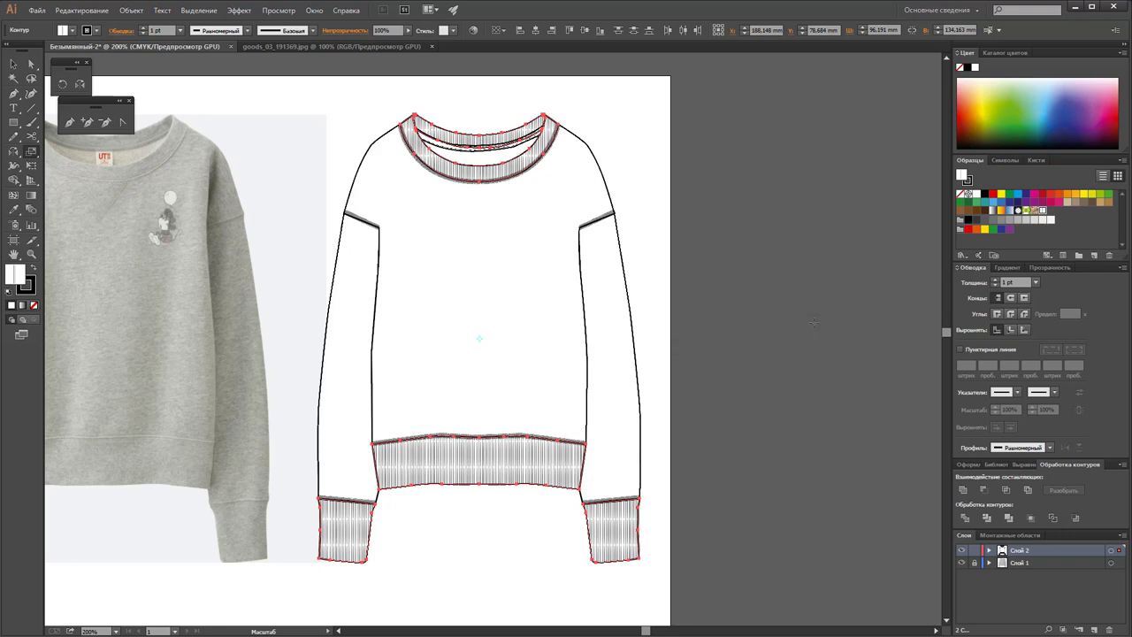
Step: Lower the rib-stripe opacity to 65%
drag(411, 36, 389, 41)
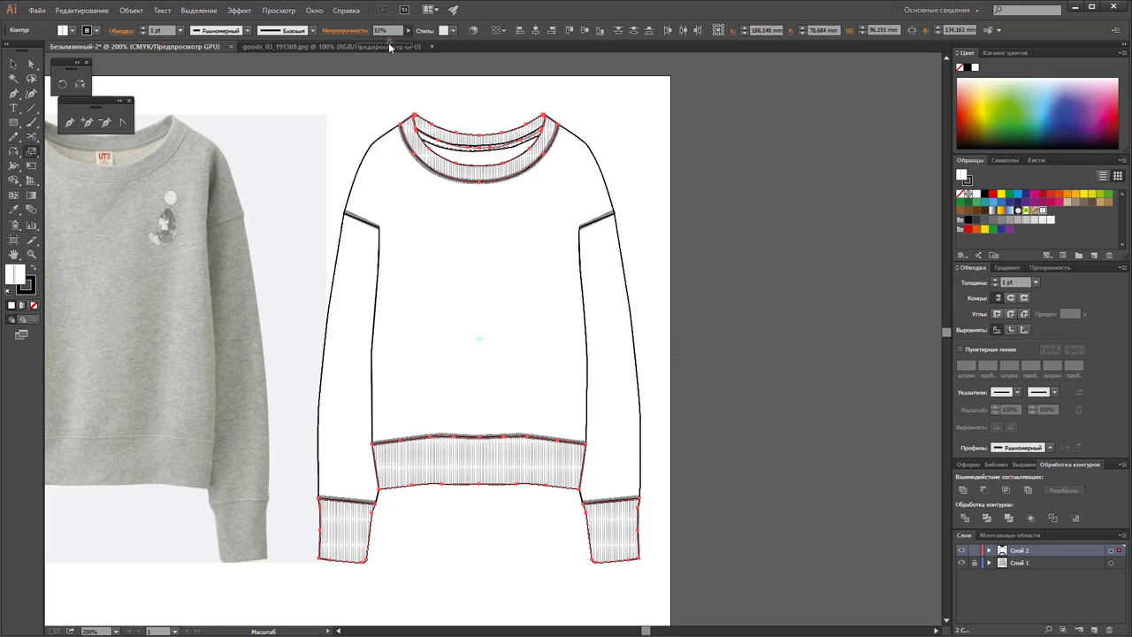
click(382, 30)
text(65)
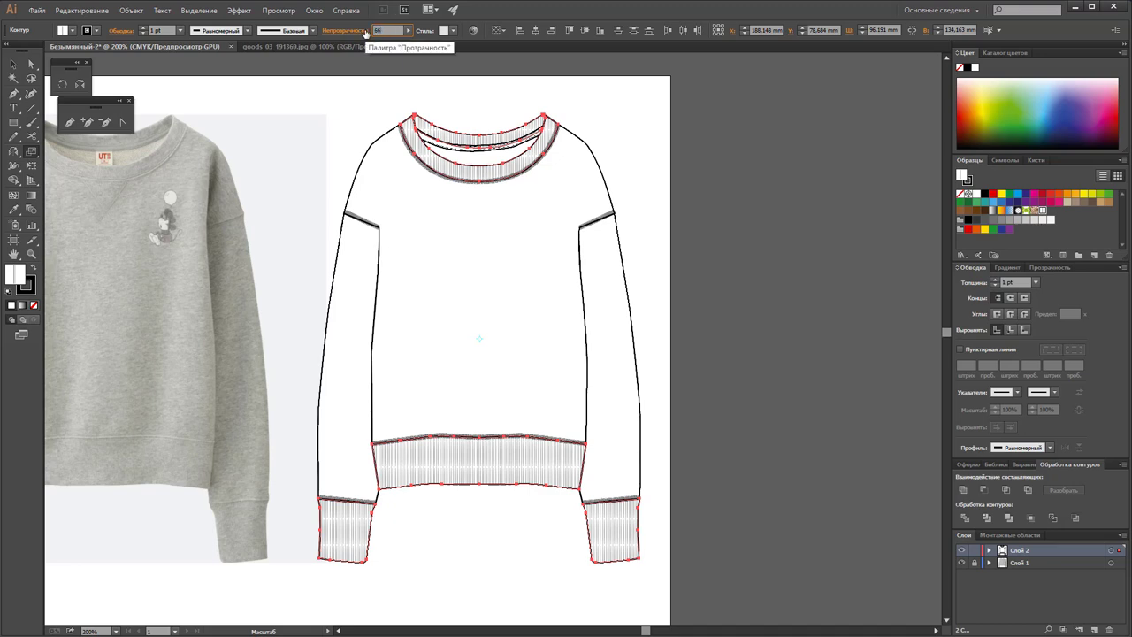
key(Return)
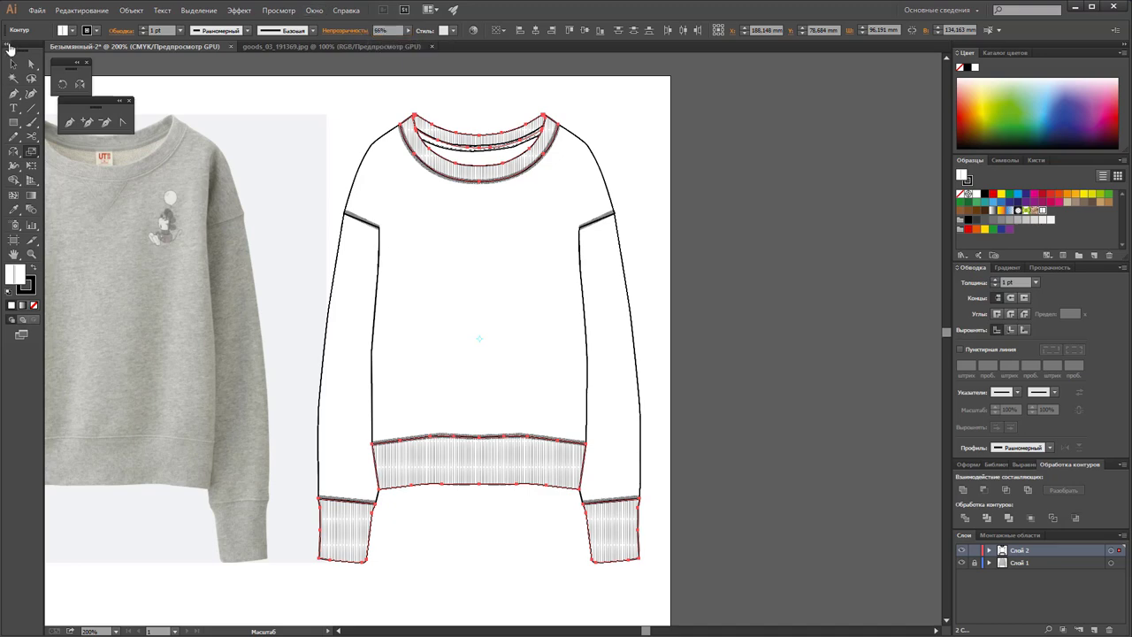
Step: Rescale the pattern fill to 110%
double_click(31, 151)
text(110)
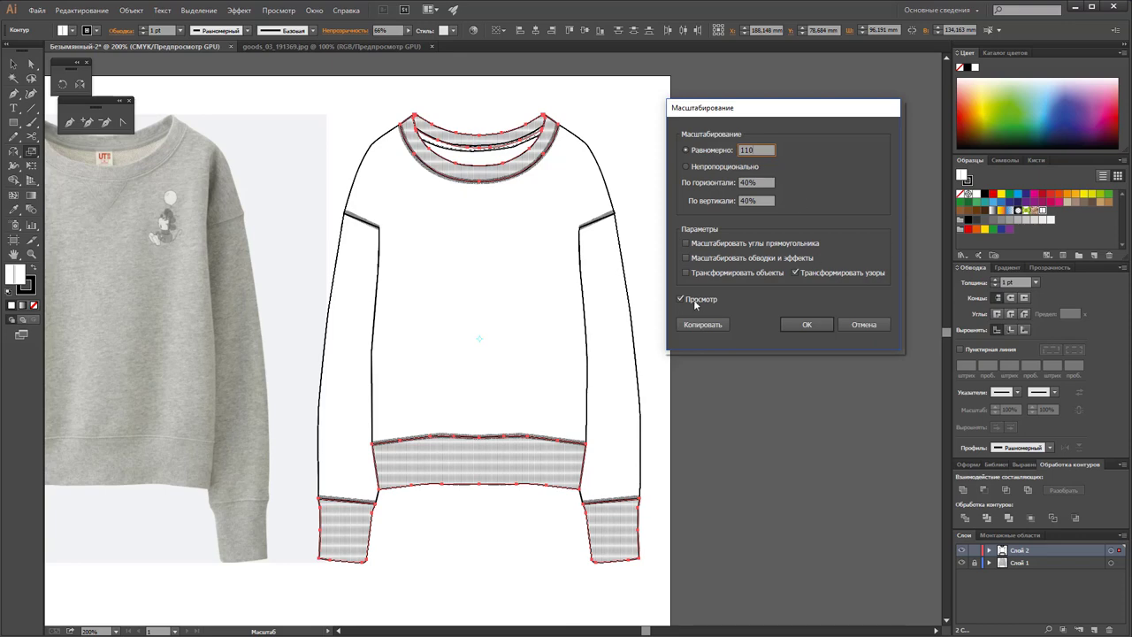
click(693, 302)
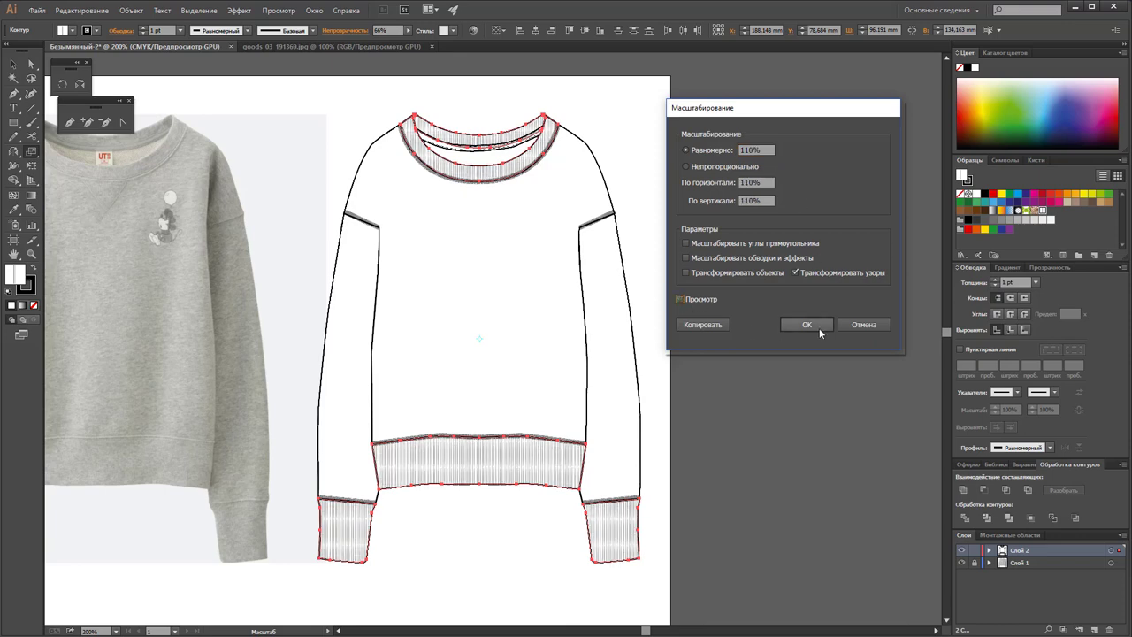
click(818, 326)
click(13, 64)
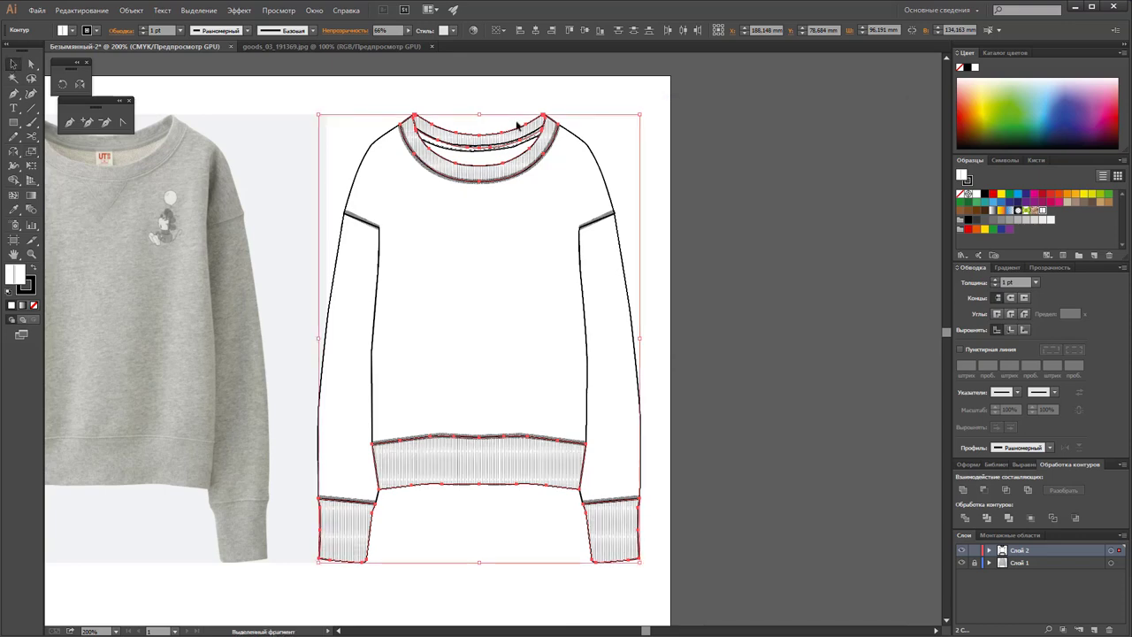
Step: Marquee-select every part of the sweatshirt sketch and group them
click(614, 144)
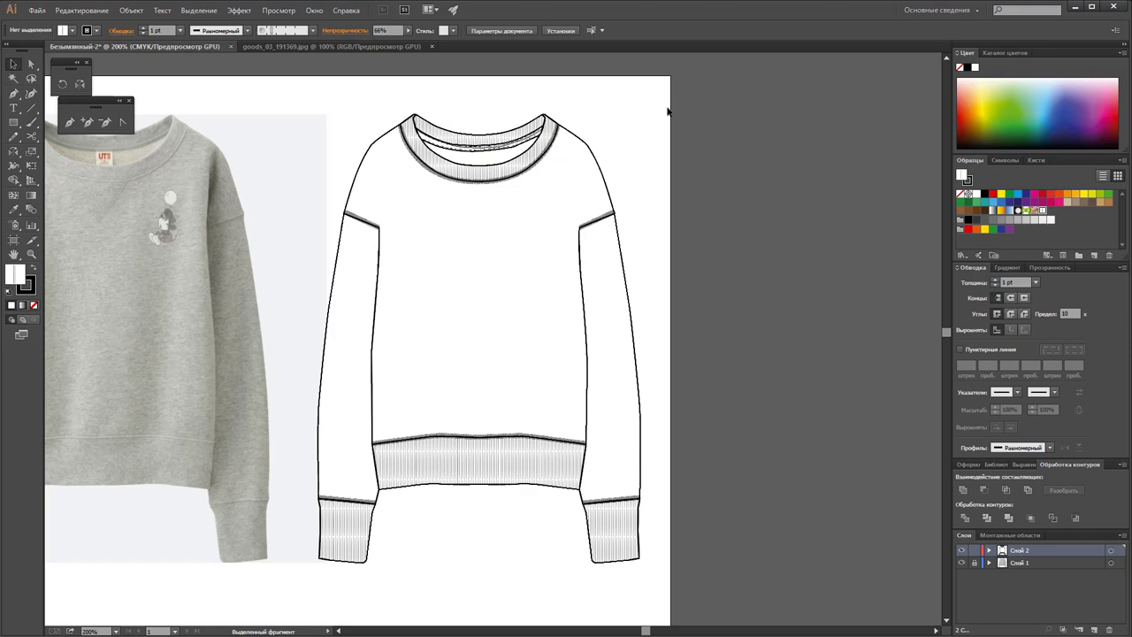
drag(667, 111, 331, 613)
right_click(520, 391)
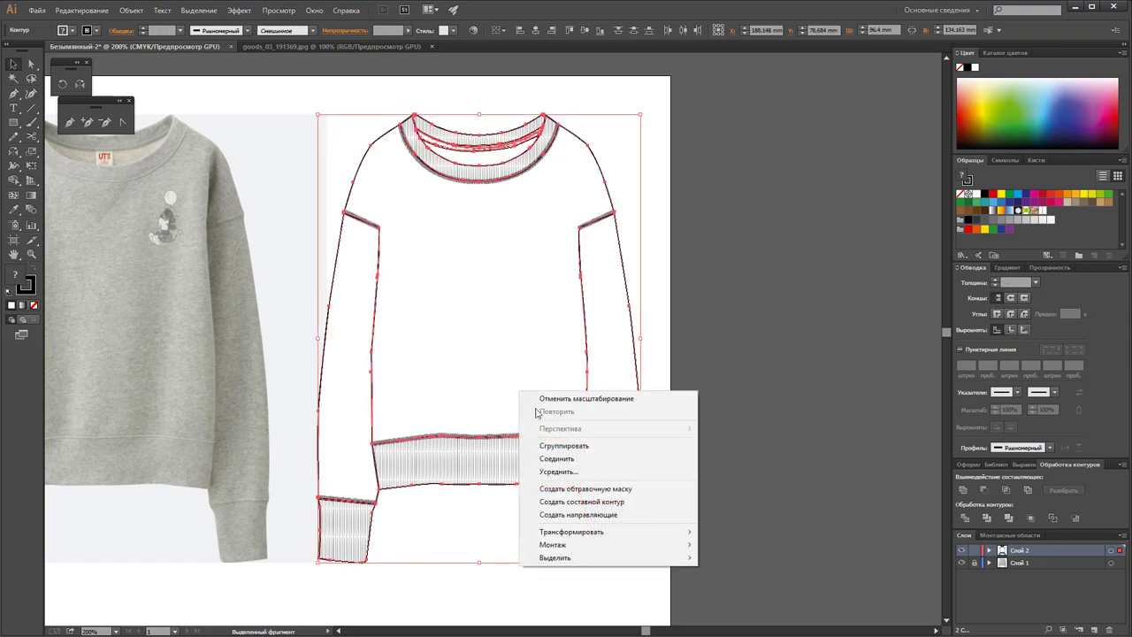
click(563, 445)
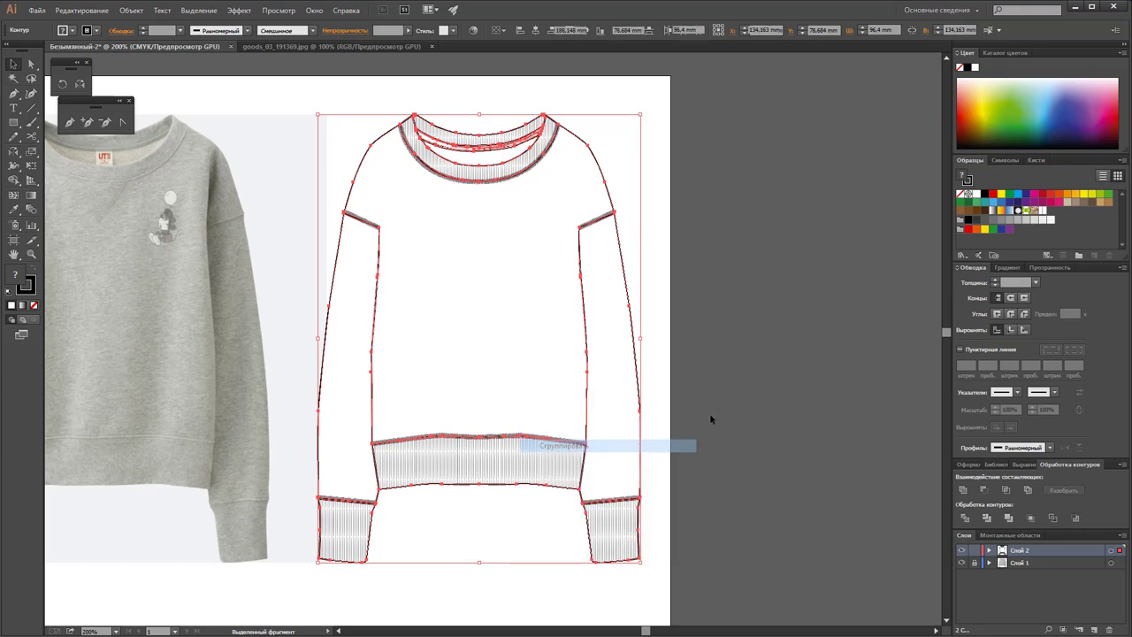
click(754, 400)
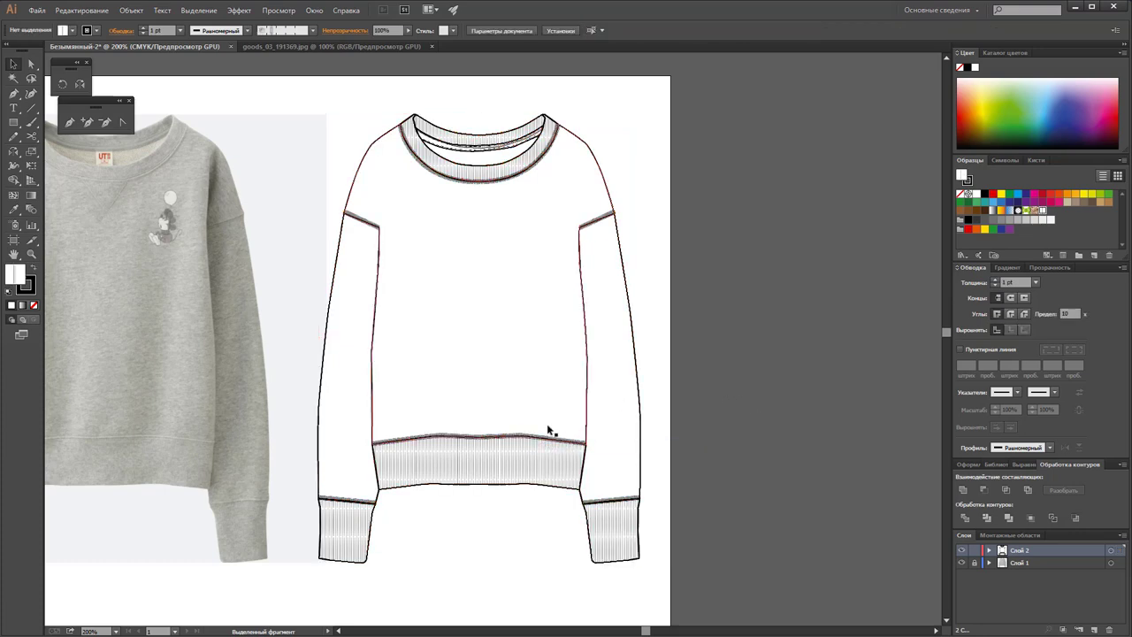
Step: Zoom out and move the sketch group onto the reference photo
key(z)
alt+click(561, 368)
alt+click(422, 376)
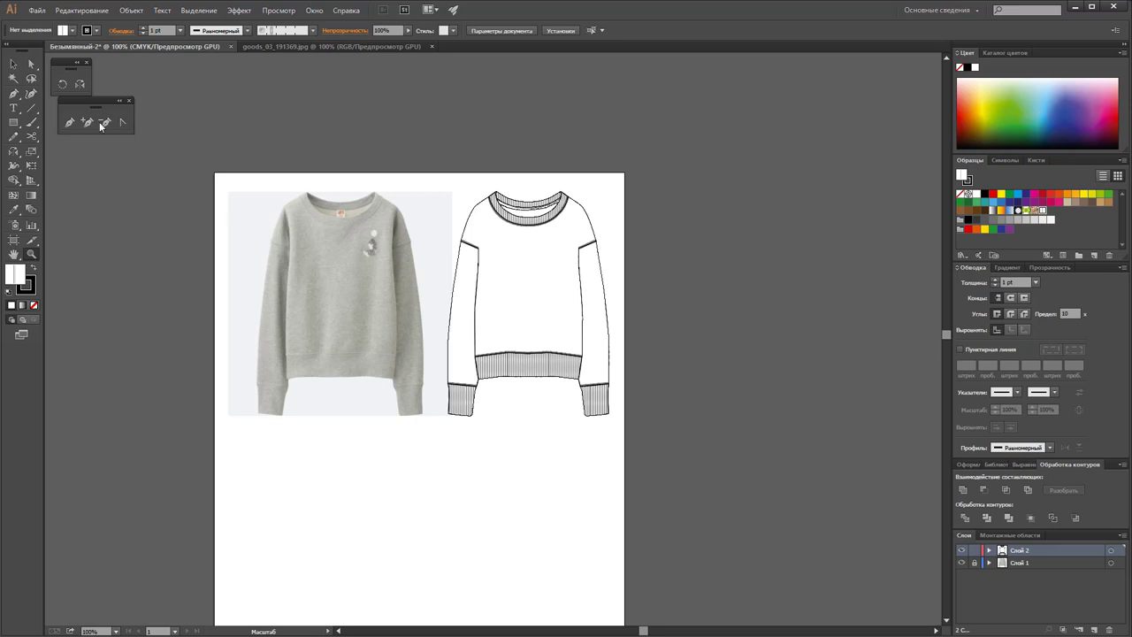
click(13, 64)
drag(544, 341, 356, 360)
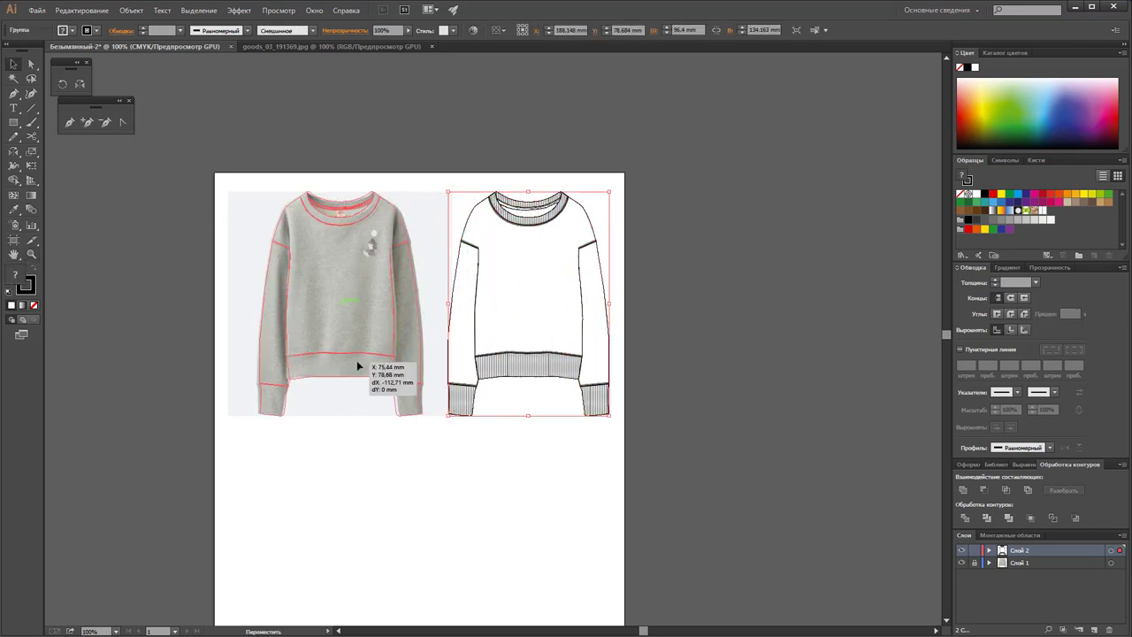
drag(356, 360, 359, 366)
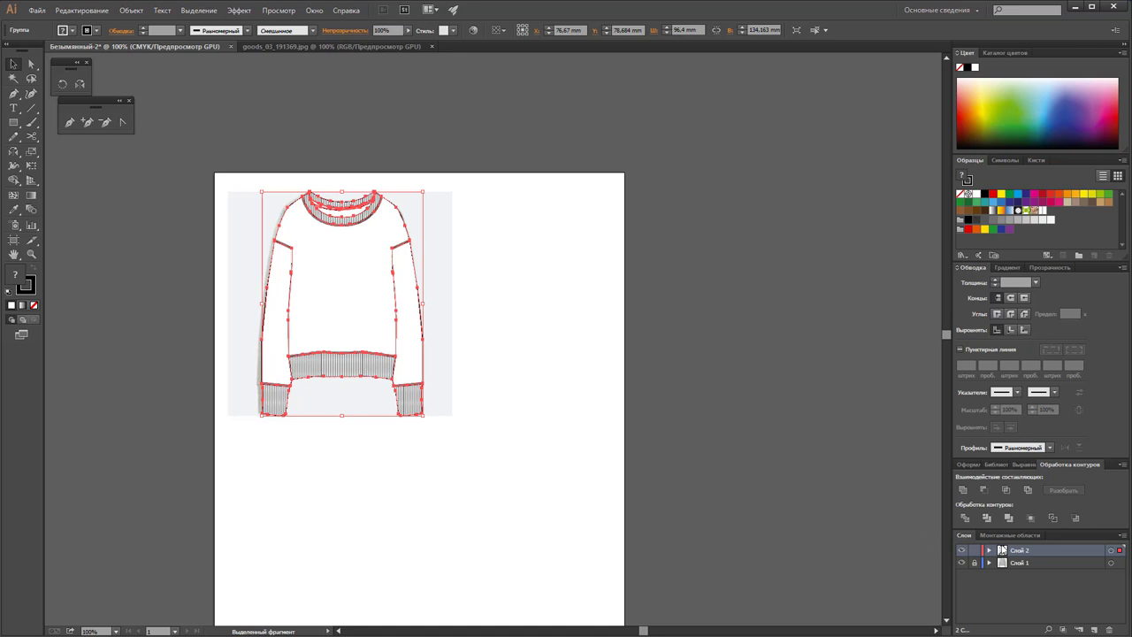
Step: Zoom back in to 200% and check the group's alignment over the photo
click(31, 254)
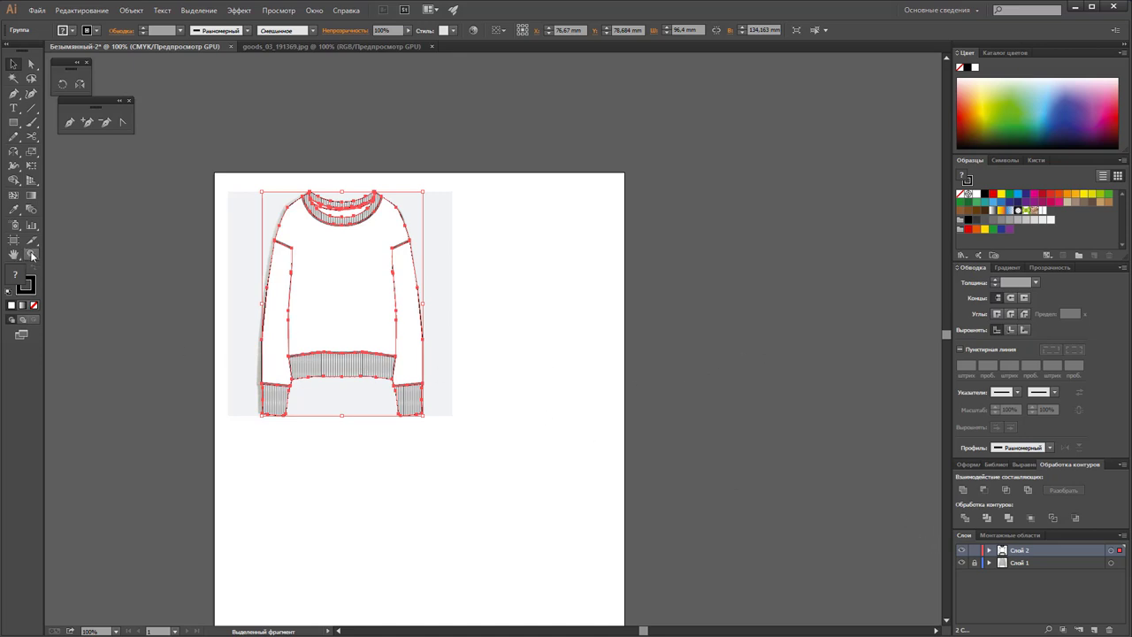
click(405, 323)
click(438, 329)
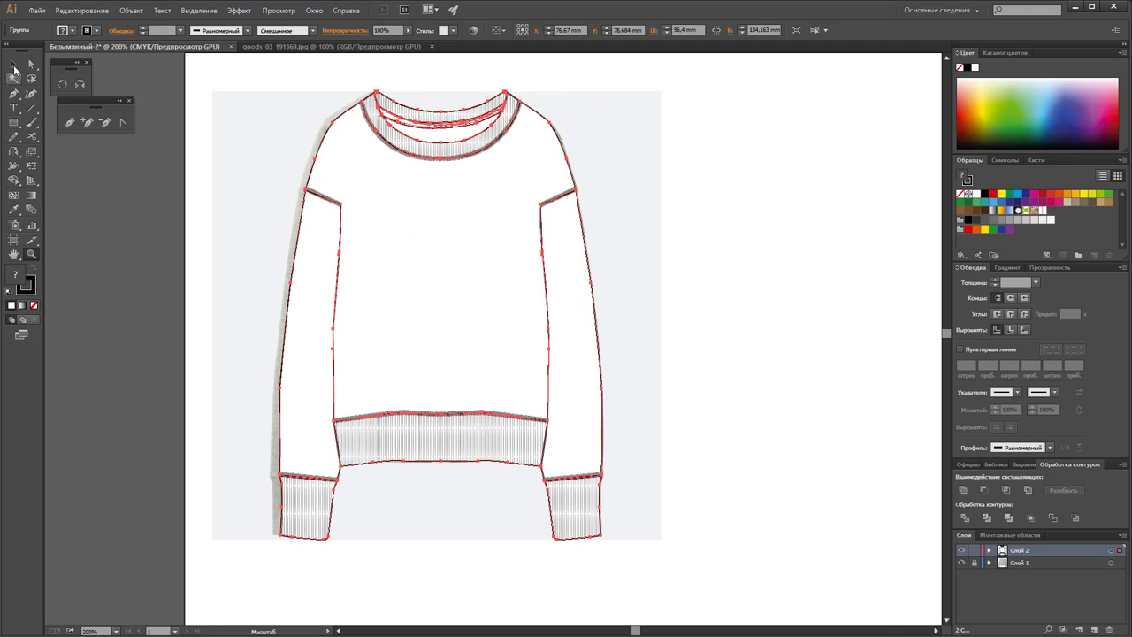
click(13, 64)
click(680, 165)
drag(674, 97, 182, 577)
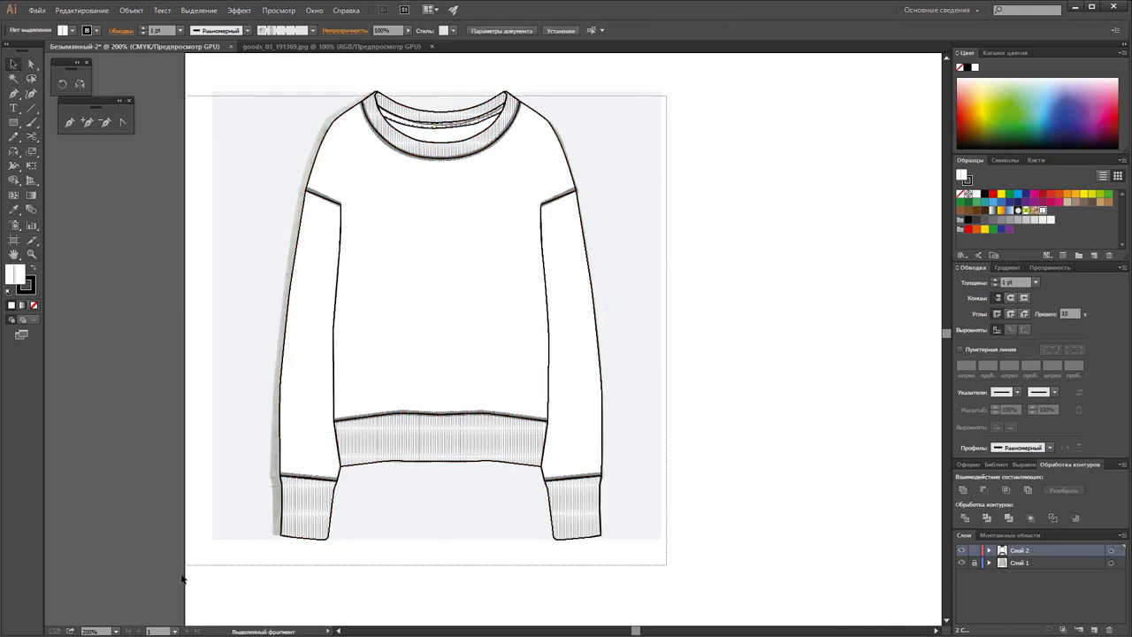
right_click(371, 357)
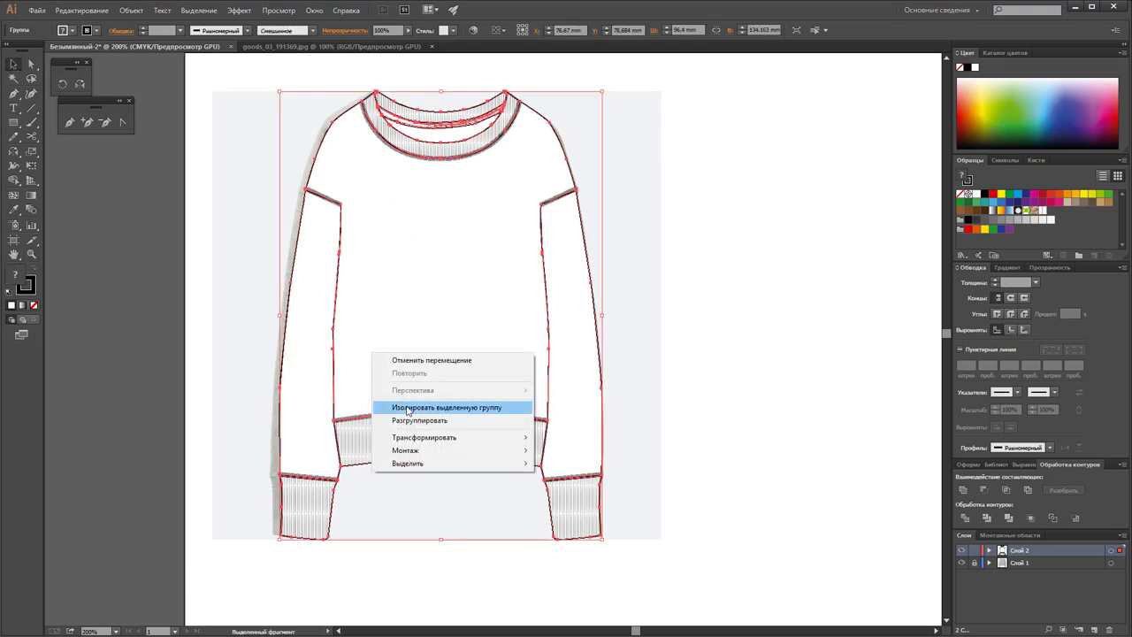
click(690, 357)
click(477, 246)
click(678, 263)
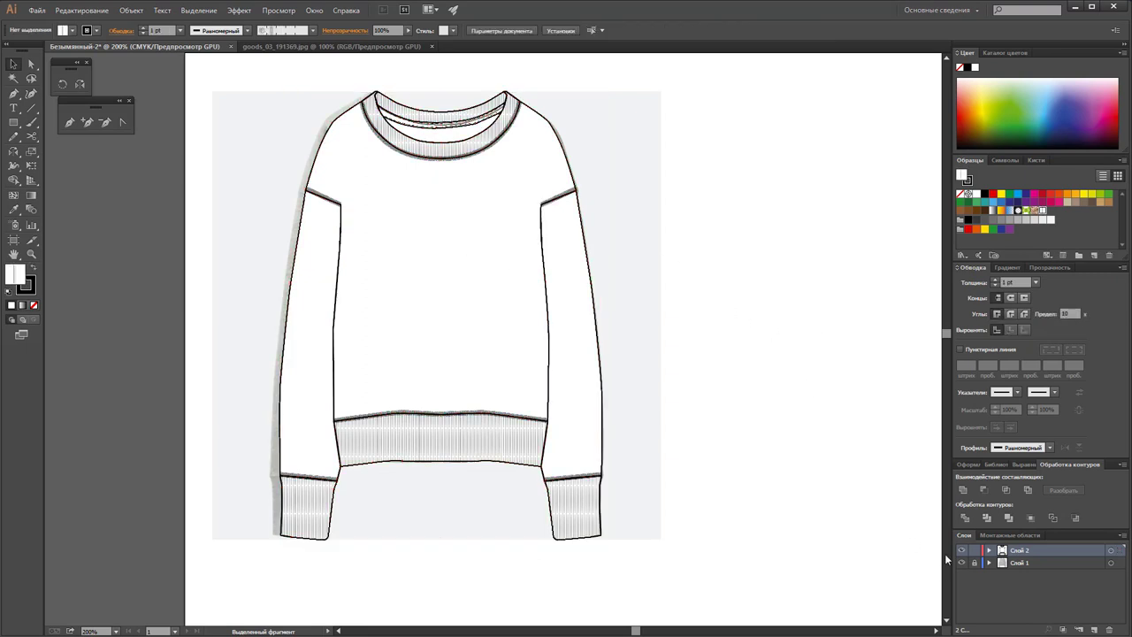
Step: Add a new layer, hide the sketch layer, and trace the left side shading shape
click(1093, 630)
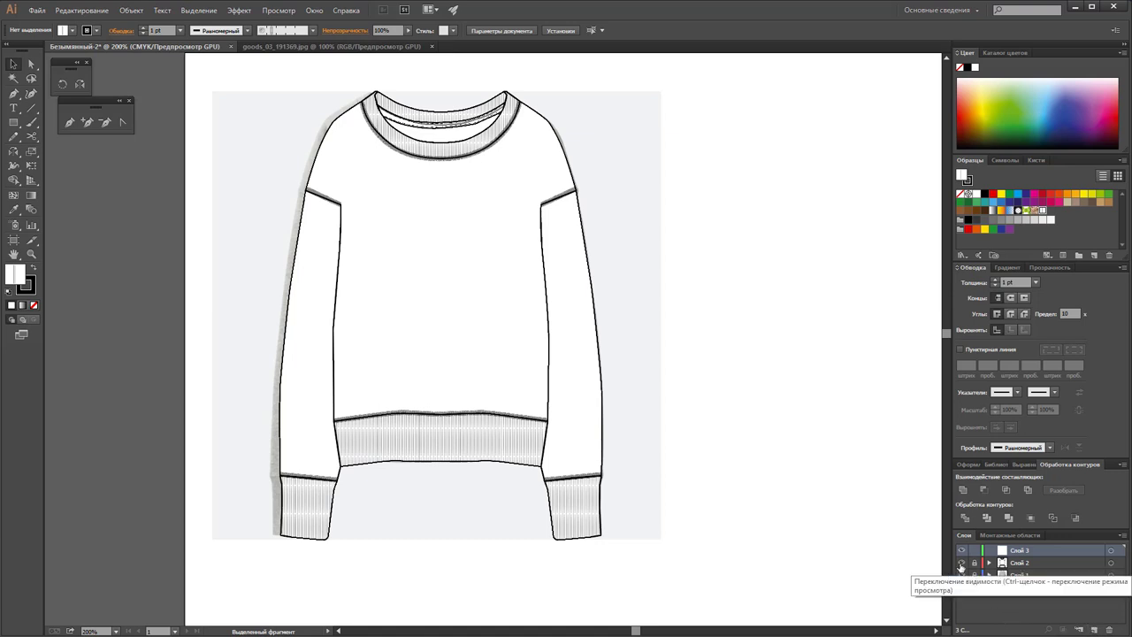
click(961, 563)
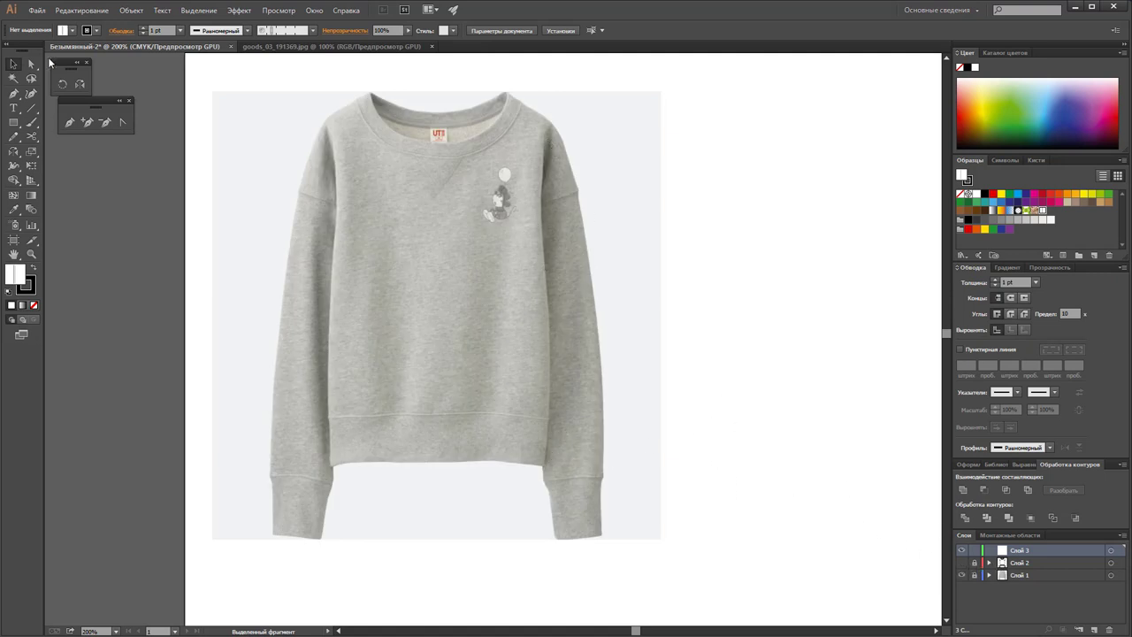
click(69, 123)
click(325, 135)
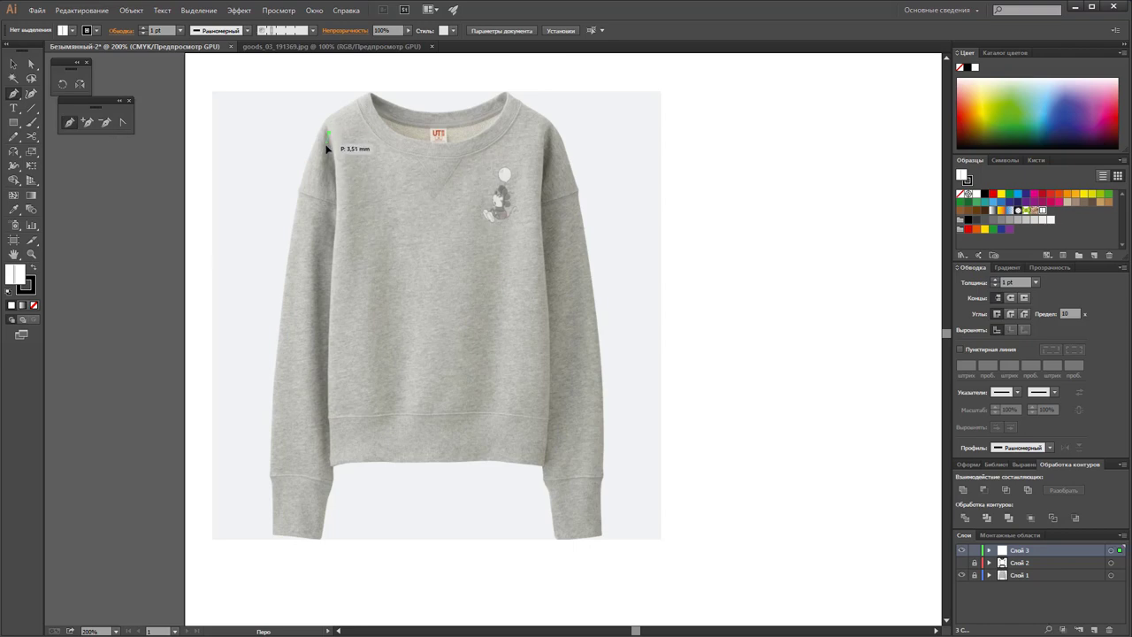
click(327, 178)
mouse_move(327, 179)
mouse_down()
mouse_move(331, 265)
mouse_move(316, 253)
mouse_move(326, 460)
mouse_up()
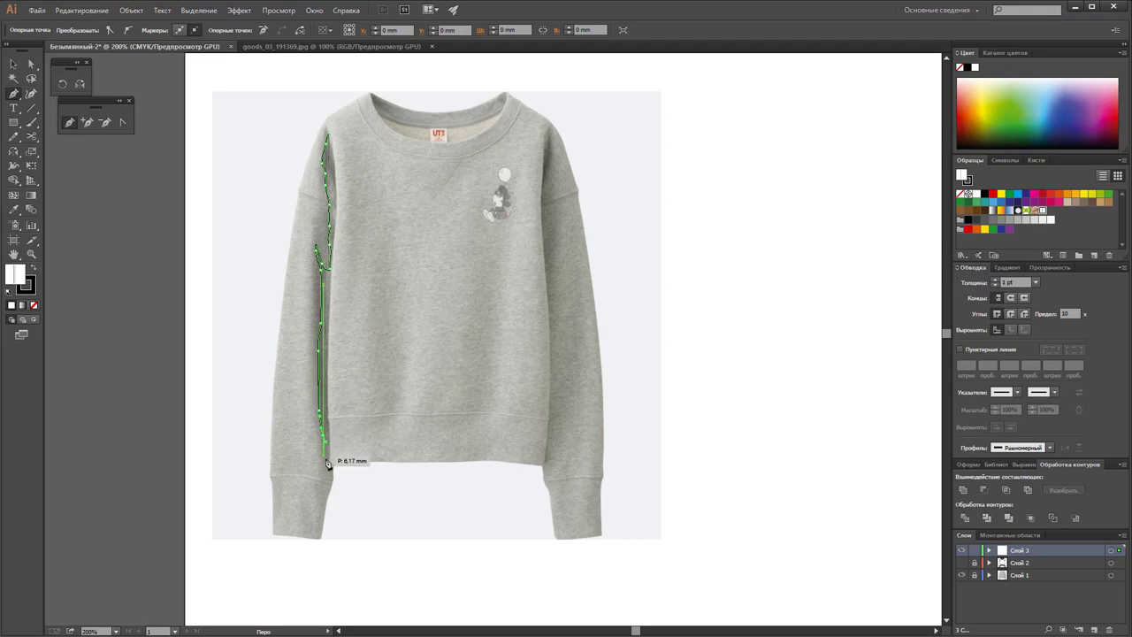
click(34, 306)
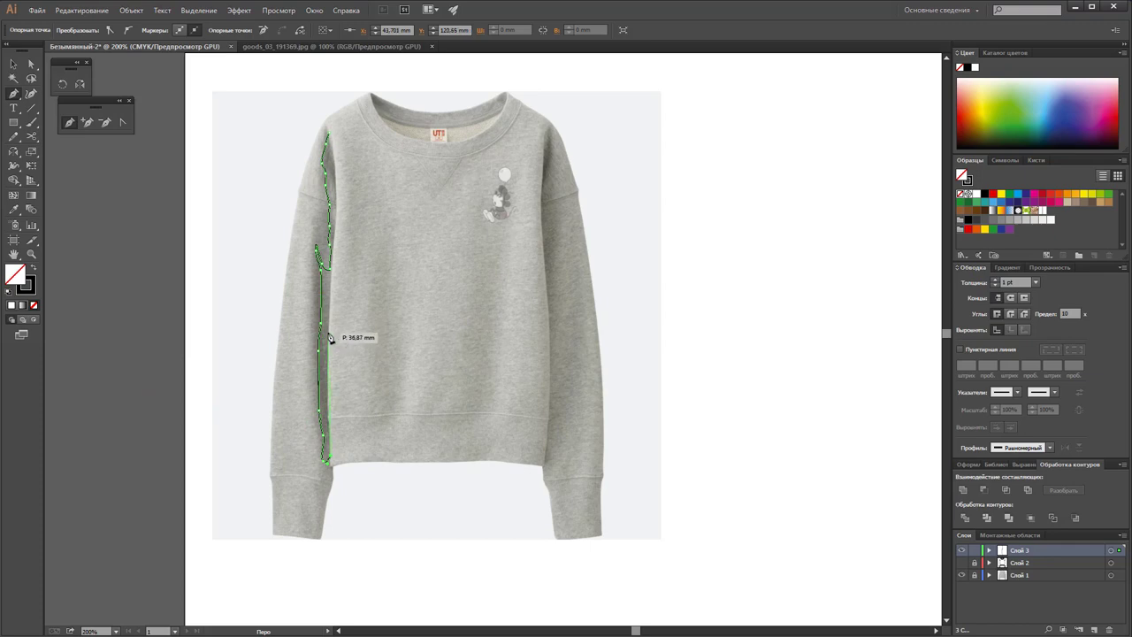
click(333, 254)
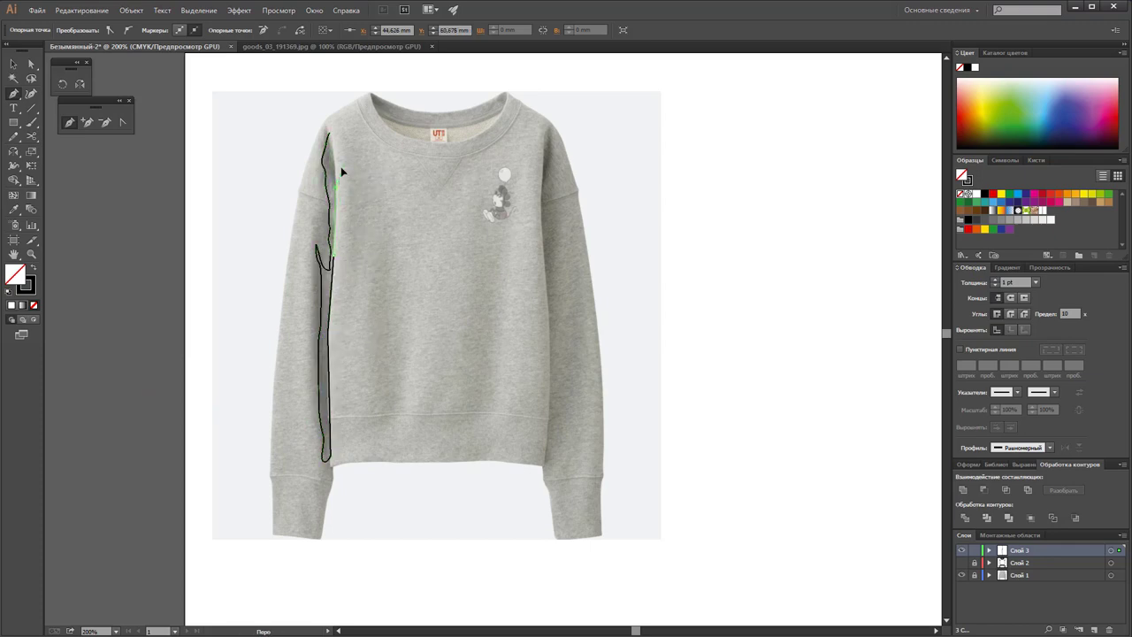
drag(327, 134, 352, 141)
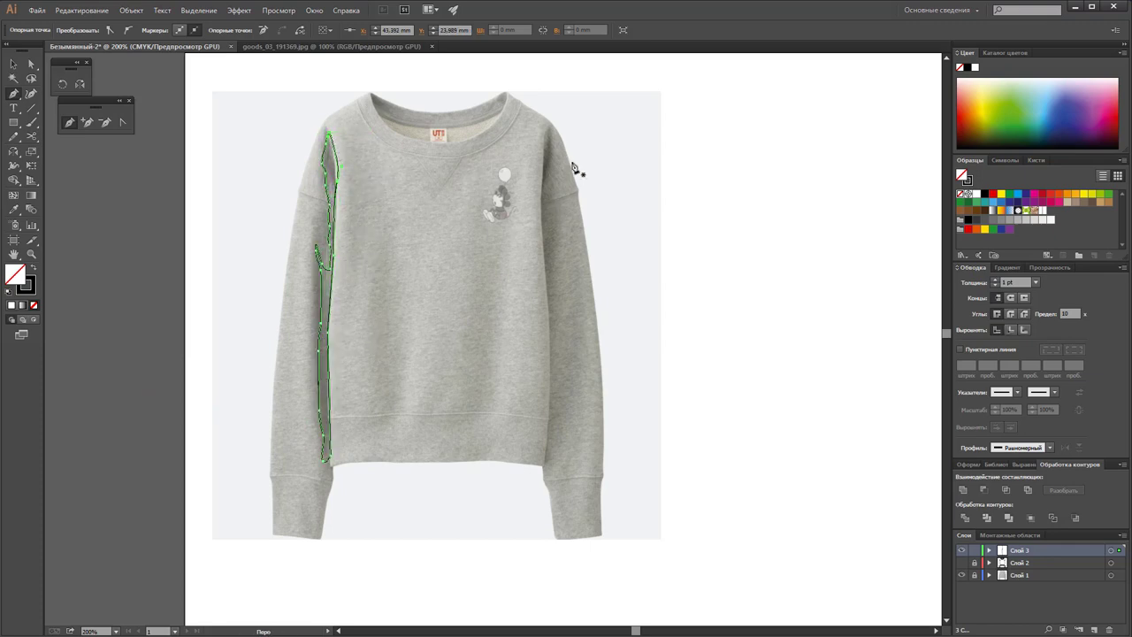
Step: Trace the closed right side shading shape from shoulder to hem
click(548, 134)
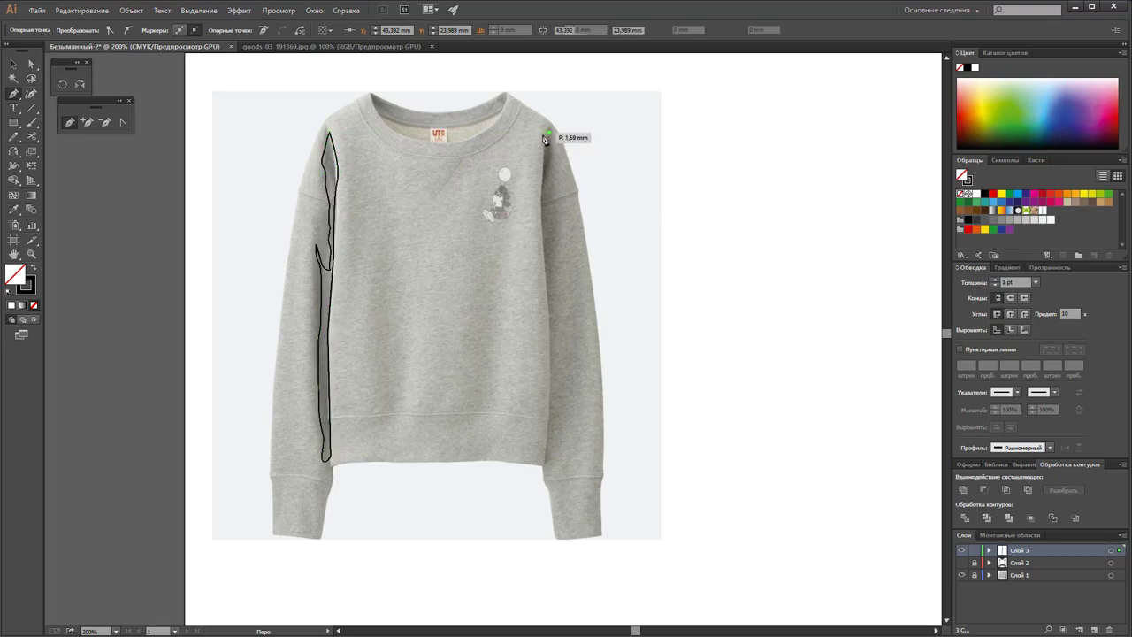
click(540, 166)
click(543, 279)
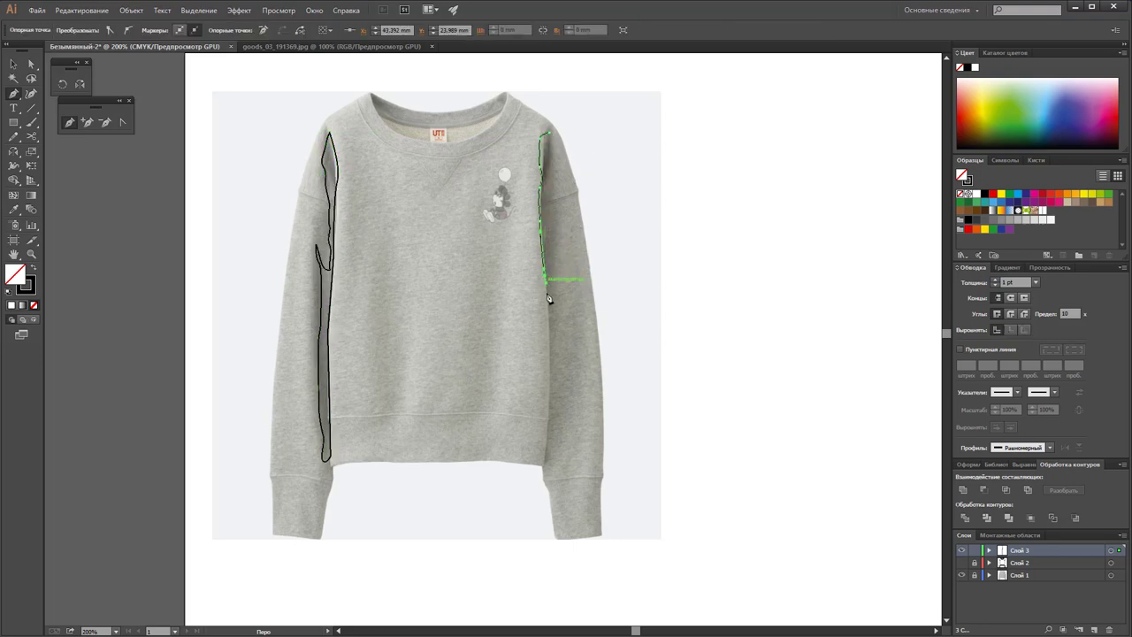
click(547, 330)
click(549, 372)
click(547, 461)
click(558, 408)
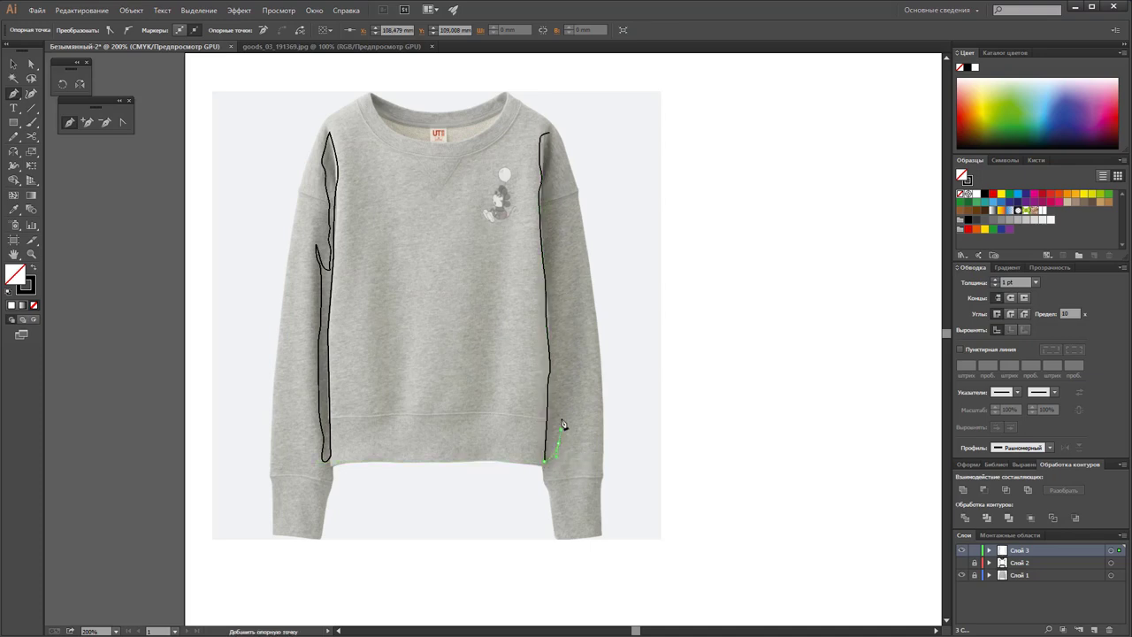
click(555, 268)
click(550, 176)
click(547, 134)
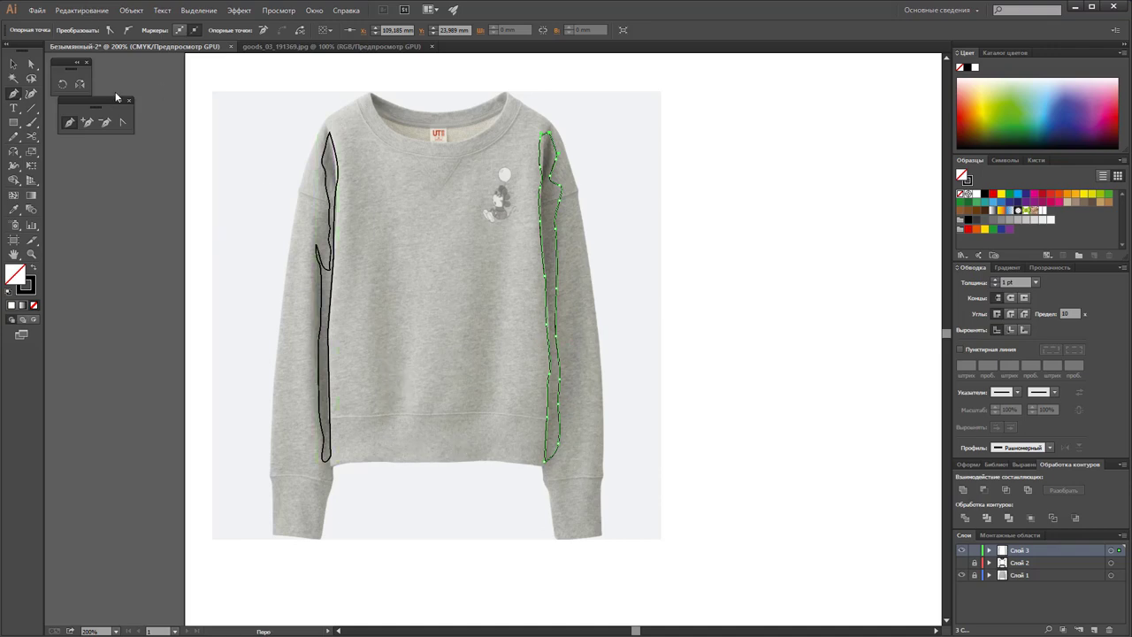
Step: Fill both shading shapes solid black with no outline
click(14, 64)
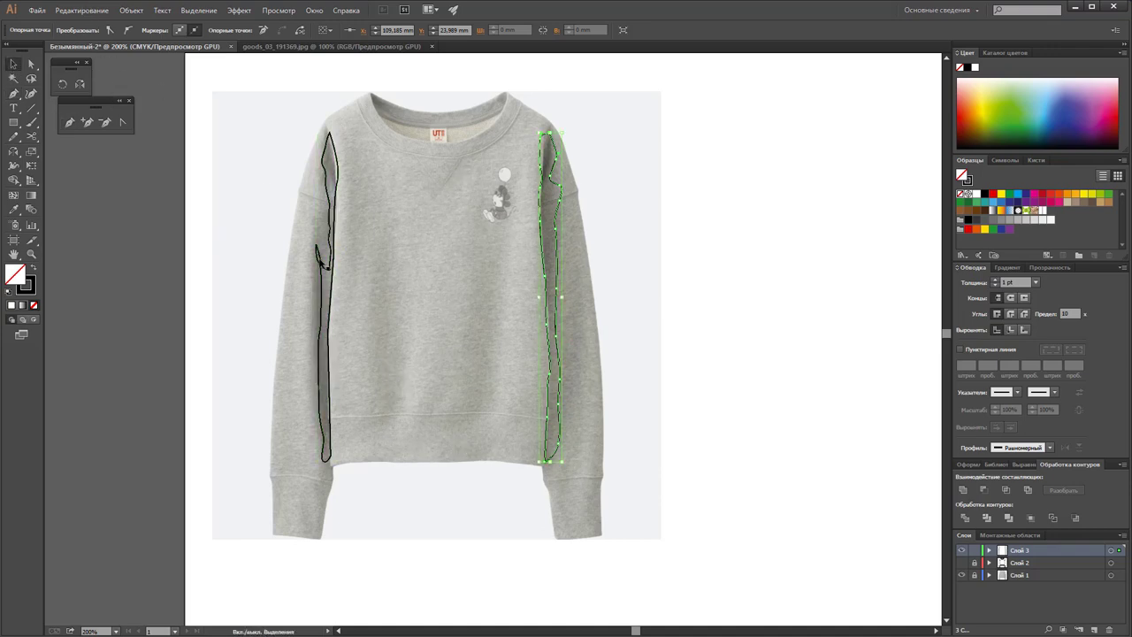
shift+click(325, 274)
click(32, 269)
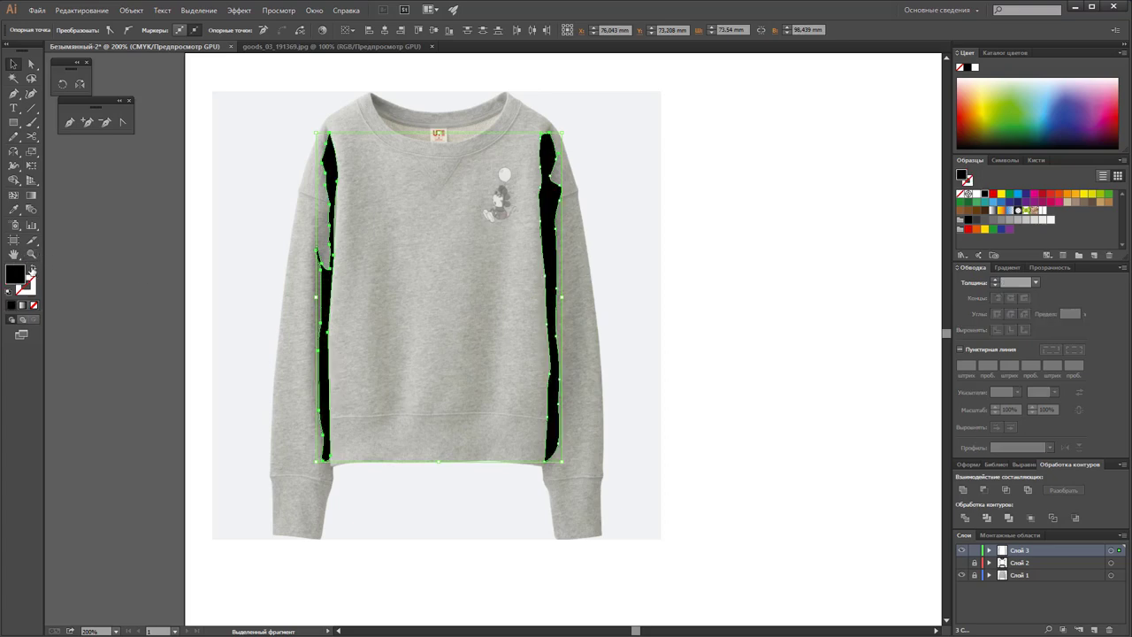
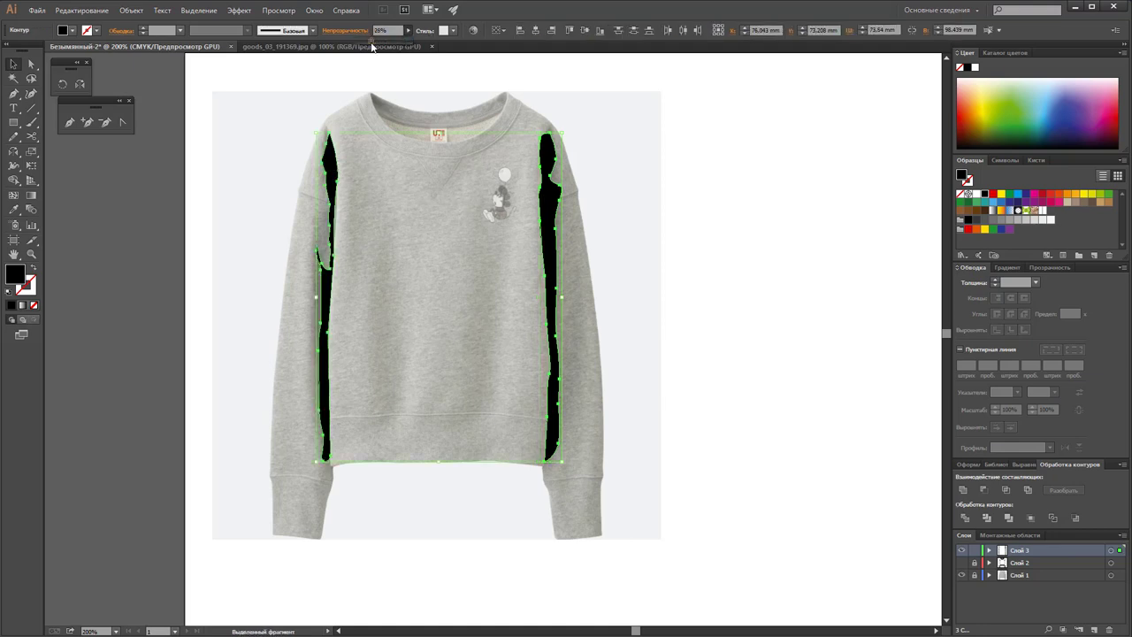
text(33)
Step: Make the side shapes semi-transparent grey, show Слой 2, and nudge the left shading against the body
key(Return)
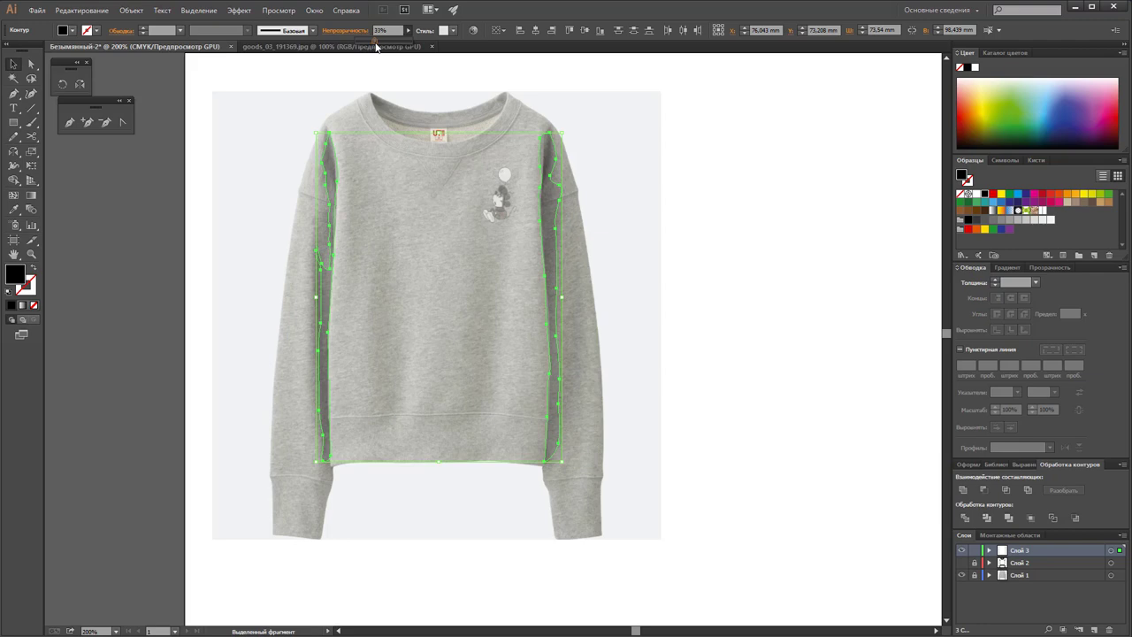
click(962, 563)
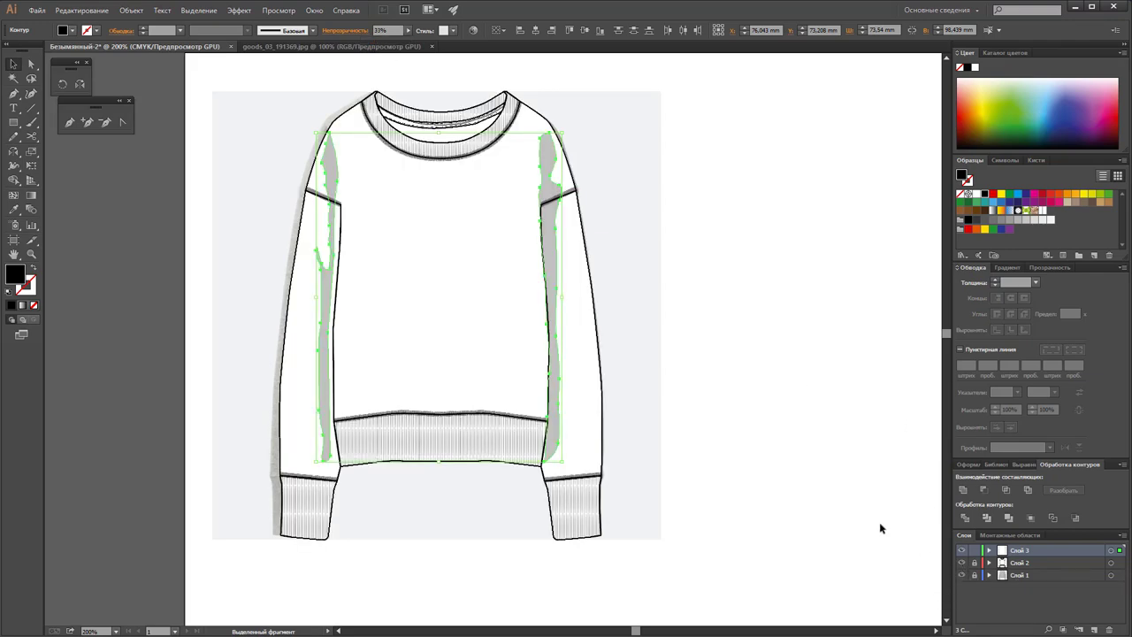
click(803, 419)
drag(329, 295, 333, 303)
key(Right)
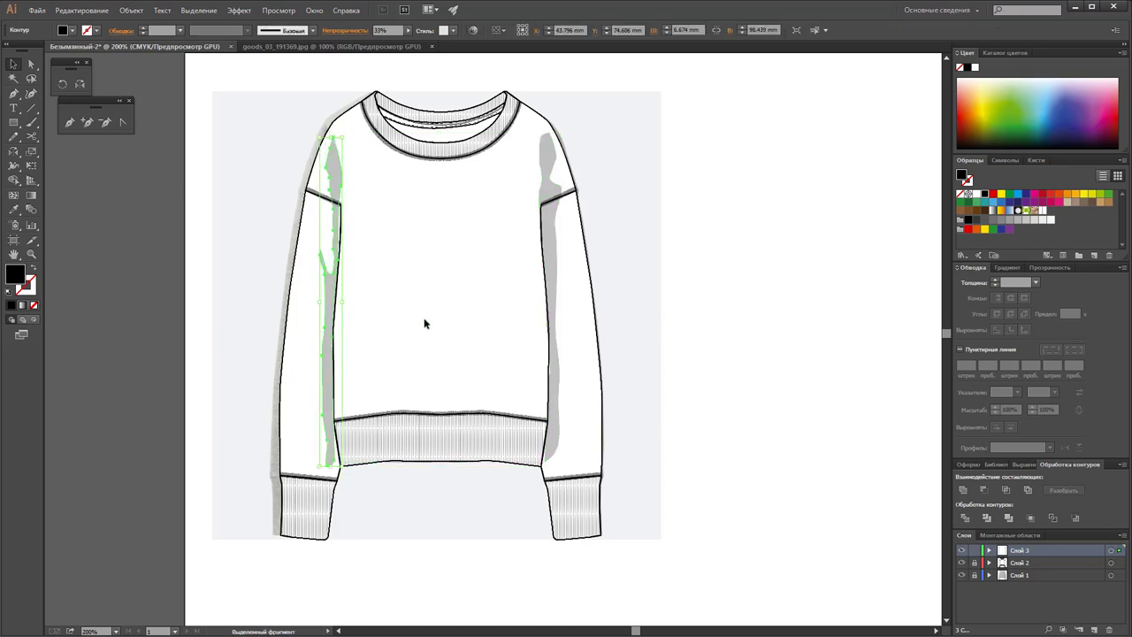
key(Right)
Step: Nudge the right shading's top anchor down, then select both grey shading shapes
click(691, 342)
click(553, 241)
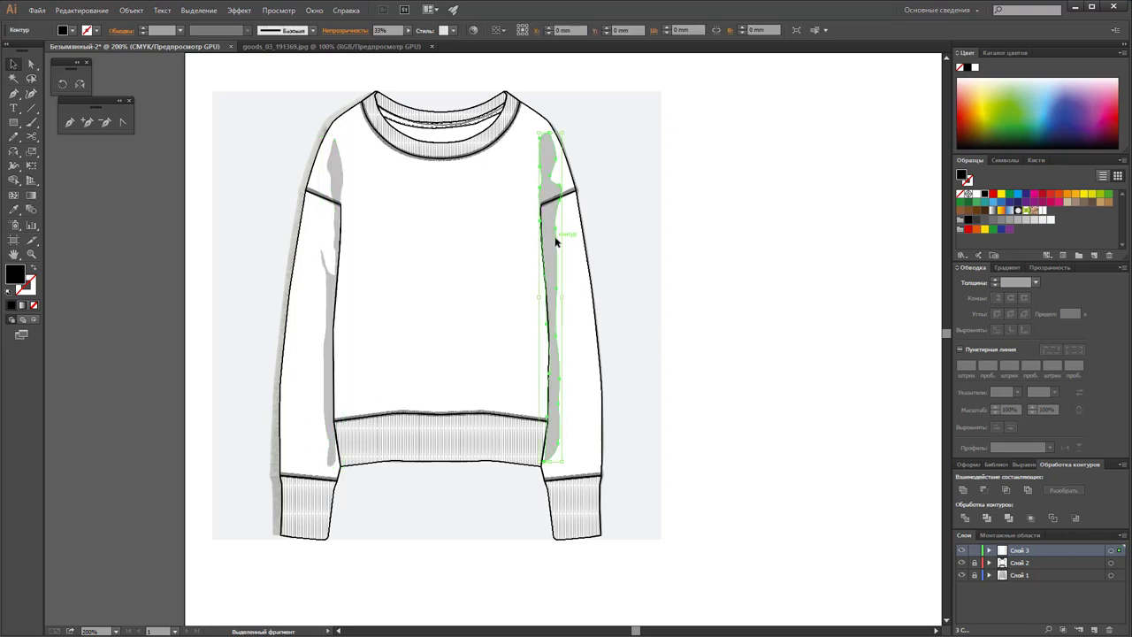
click(31, 64)
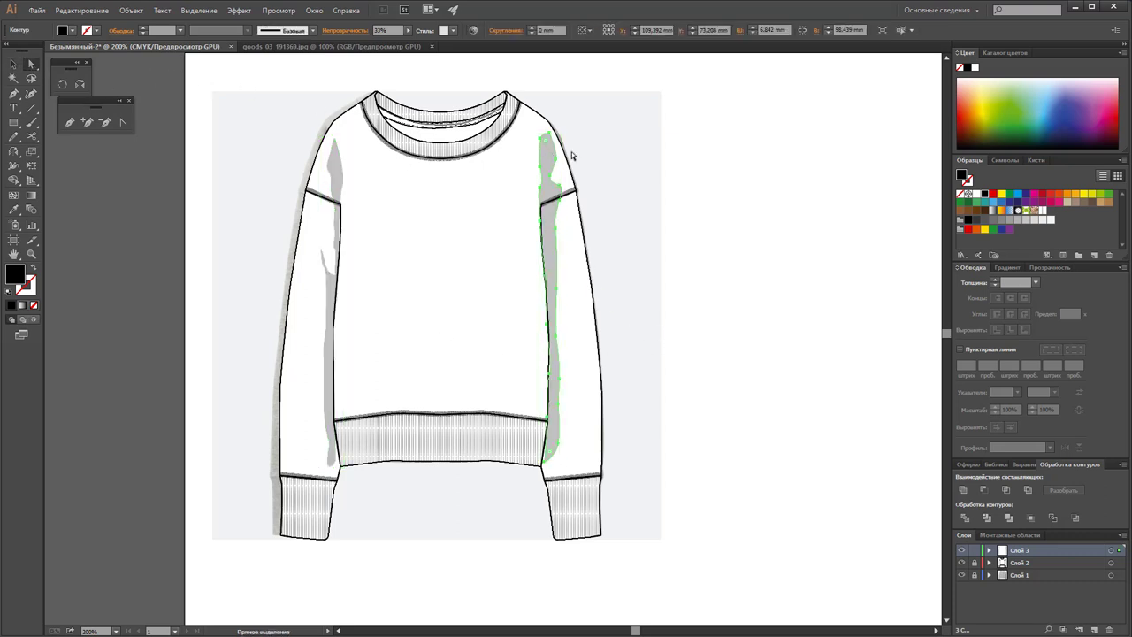
click(550, 134)
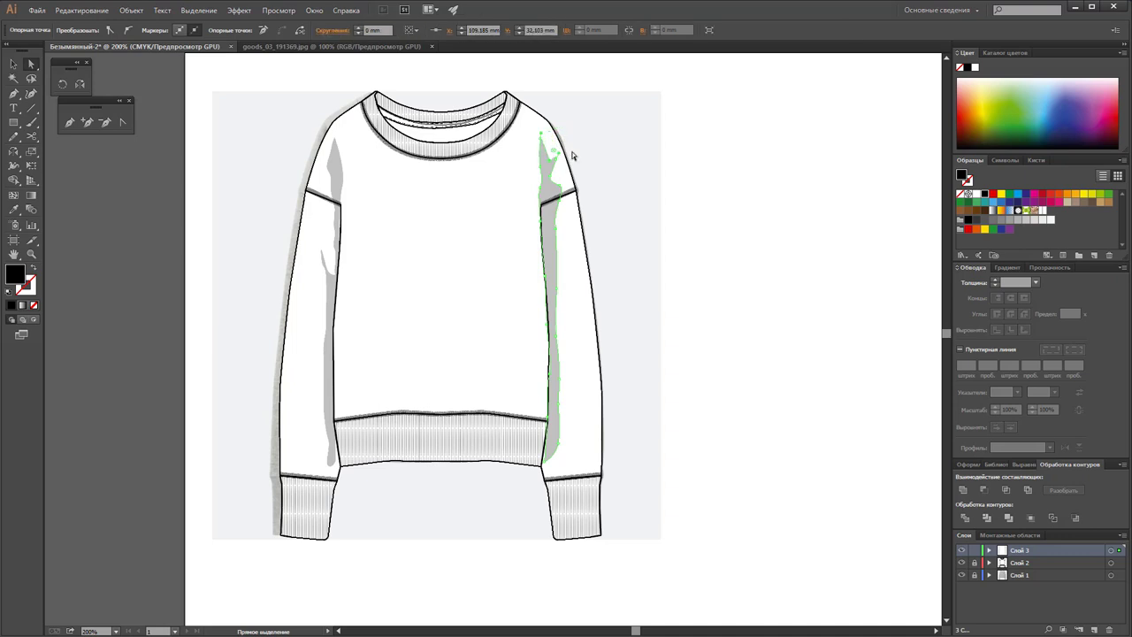
key(Down)
click(12, 64)
click(555, 192)
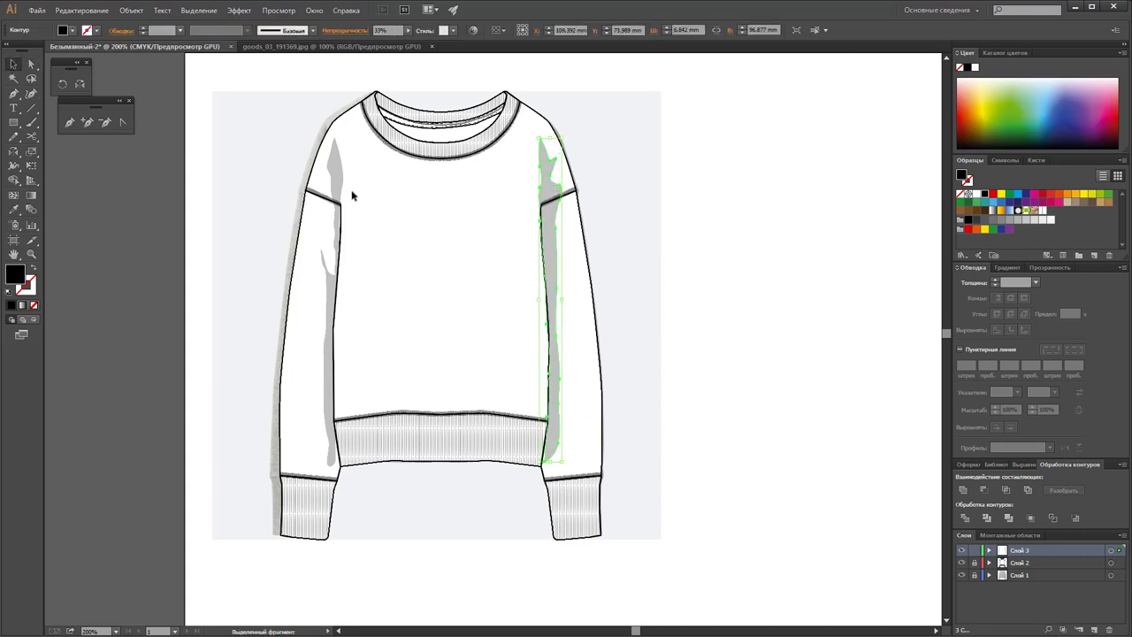
shift+click(341, 177)
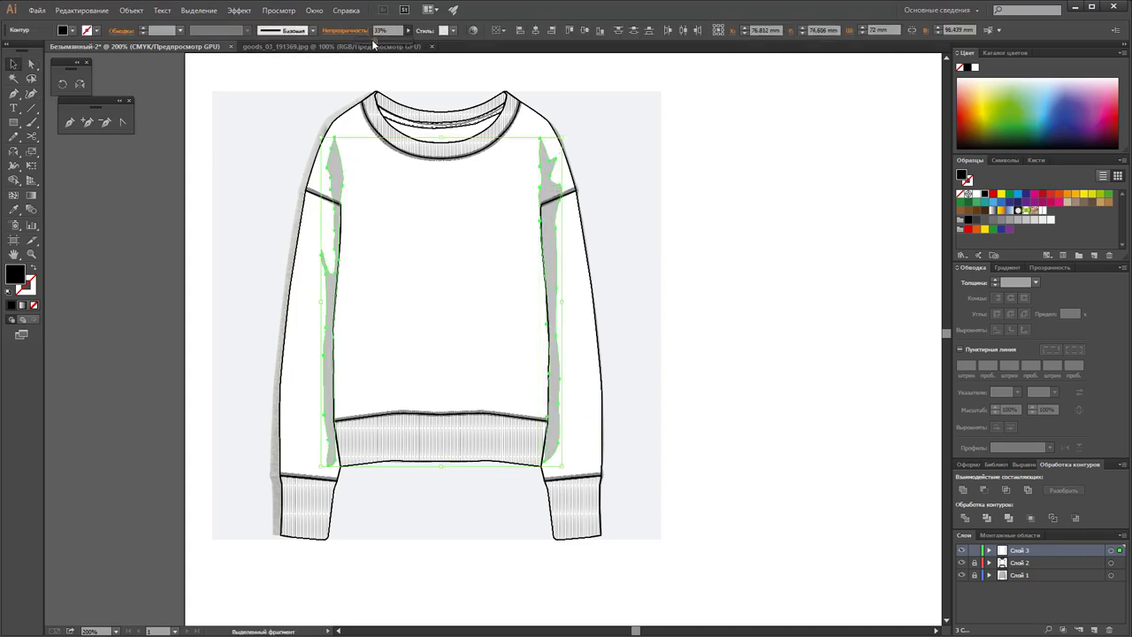
text(27)
Step: Marquee-select every part of the sweater sketch and group it
click(666, 167)
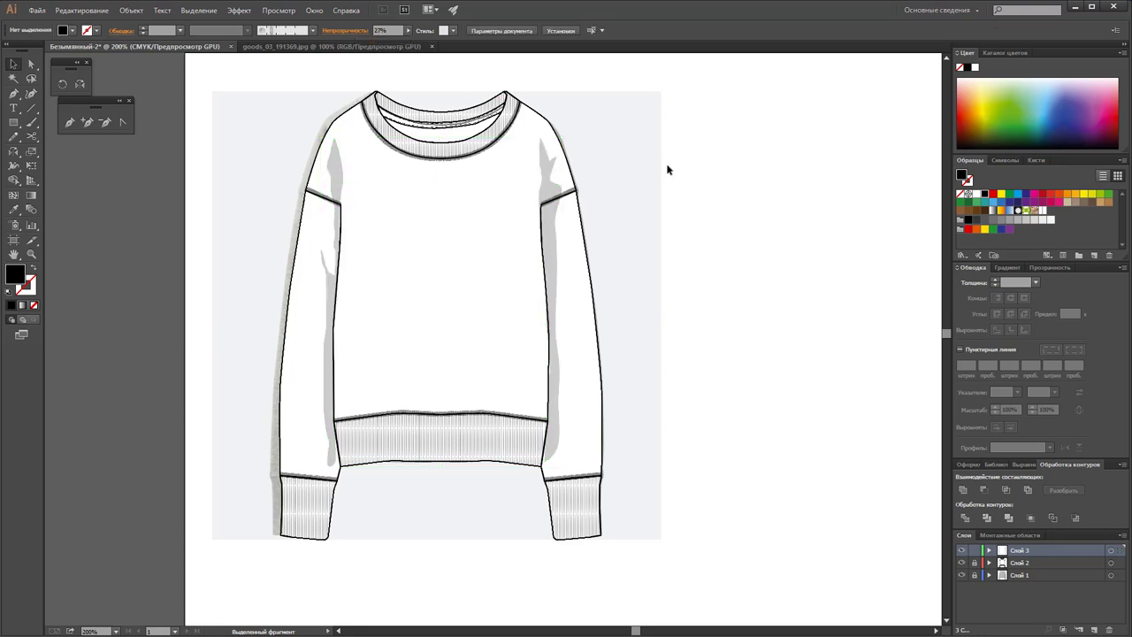
scroll(666, 167, up, 3)
drag(674, 145, 357, 525)
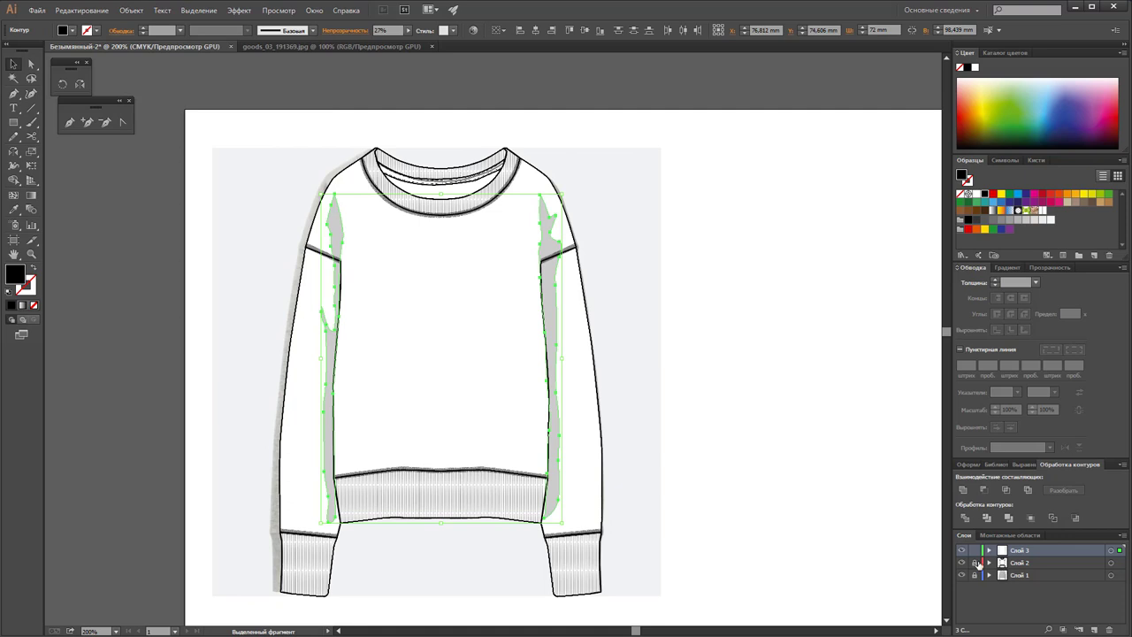
click(839, 420)
drag(660, 131, 238, 610)
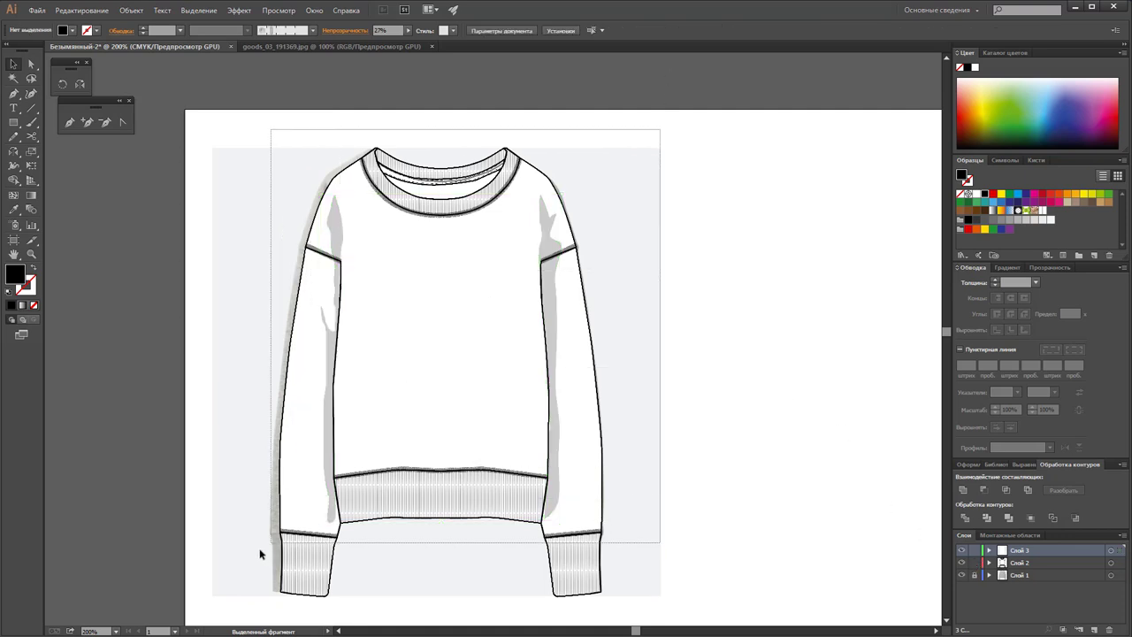
right_click(386, 463)
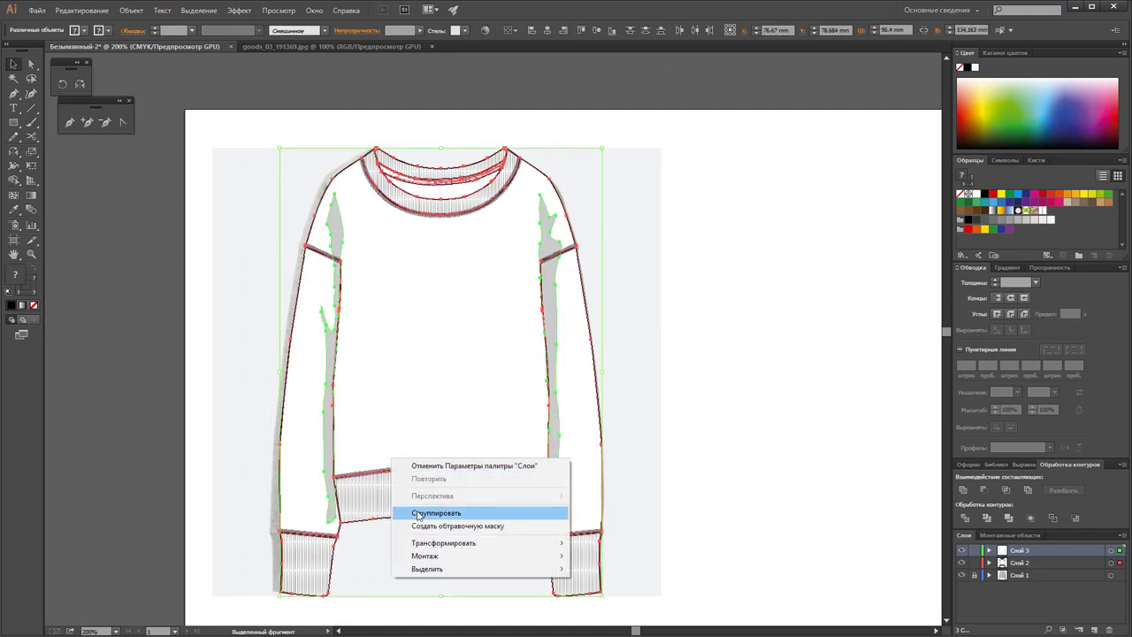
click(433, 511)
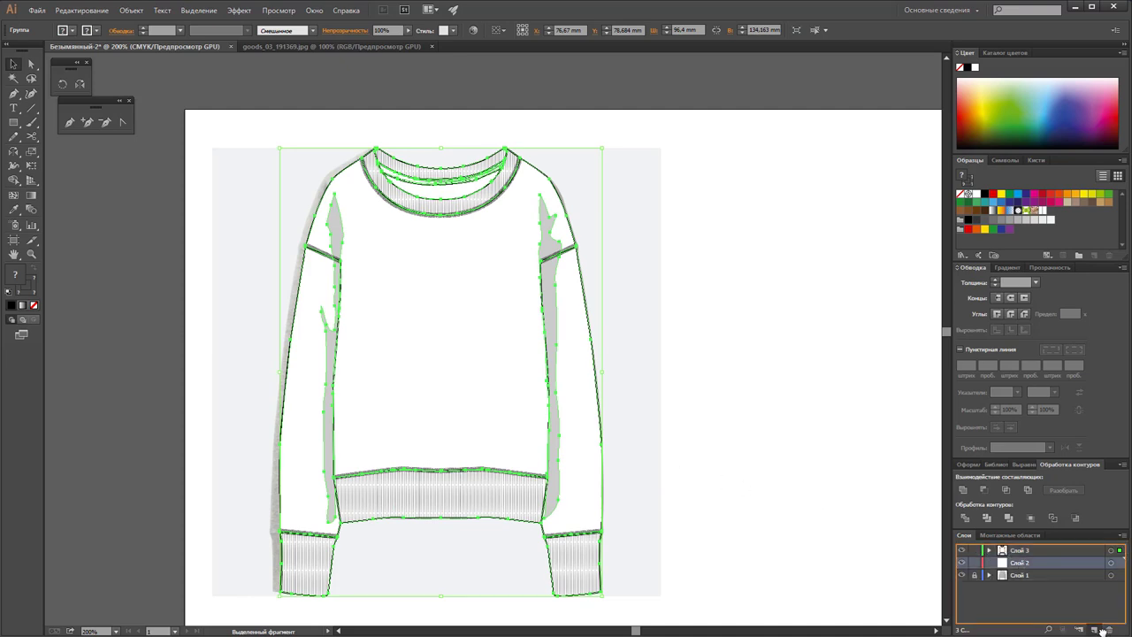
Step: Delete Слой 2 and move the sweater group to the right of the photo
drag(1021, 567, 1109, 630)
drag(398, 399, 786, 413)
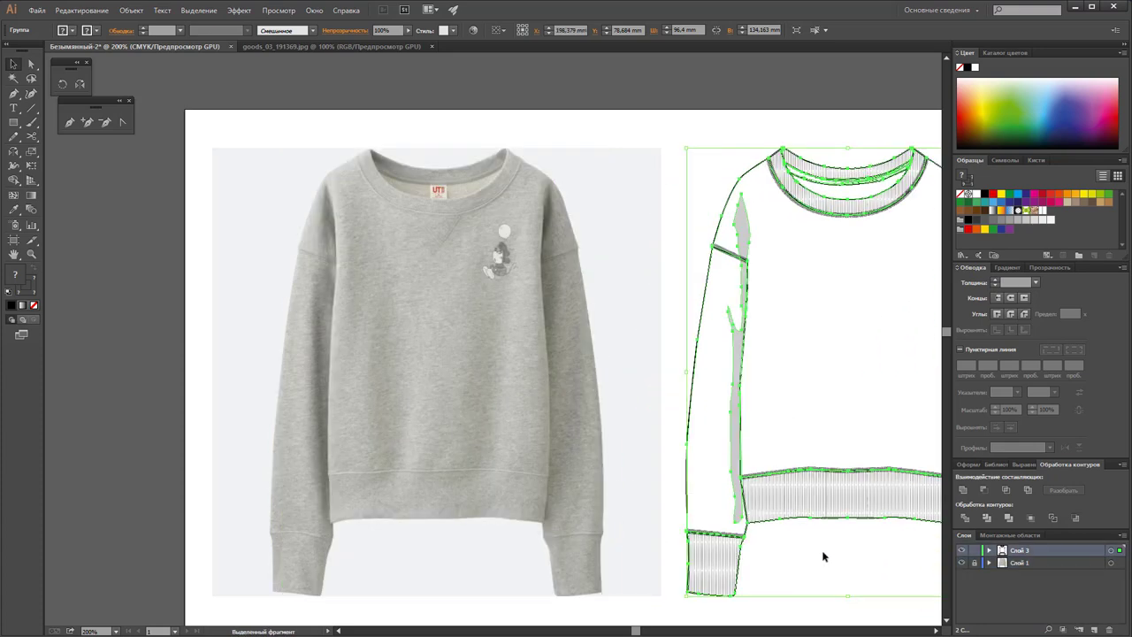
click(804, 525)
key(ctrl+minus)
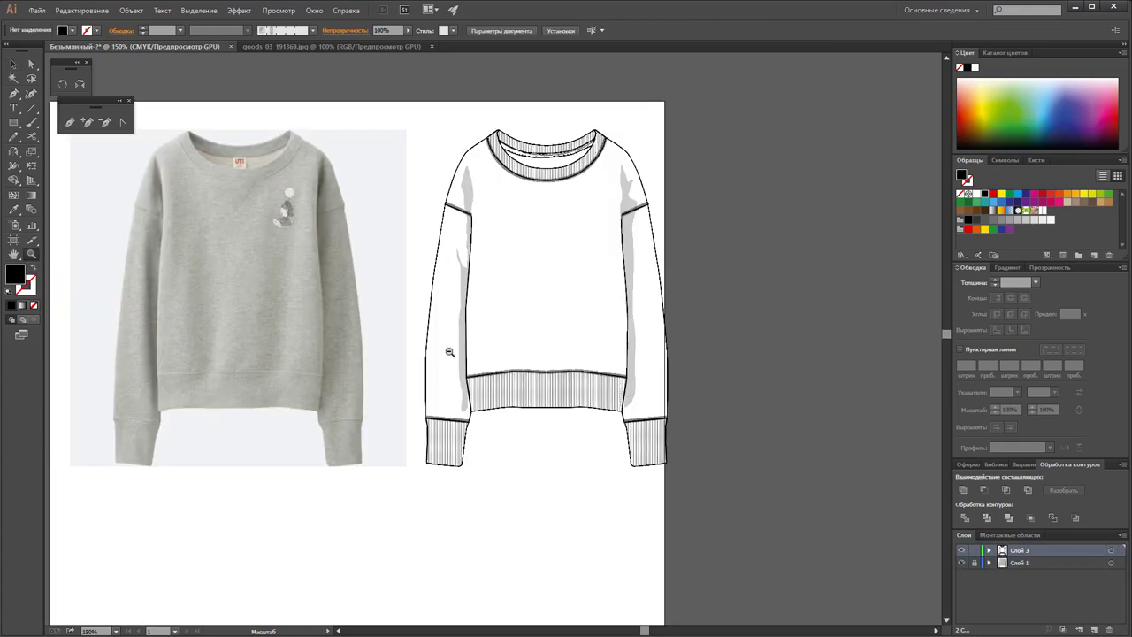
Step: Widen the artboard slightly to the right with the Artboard tool
click(13, 238)
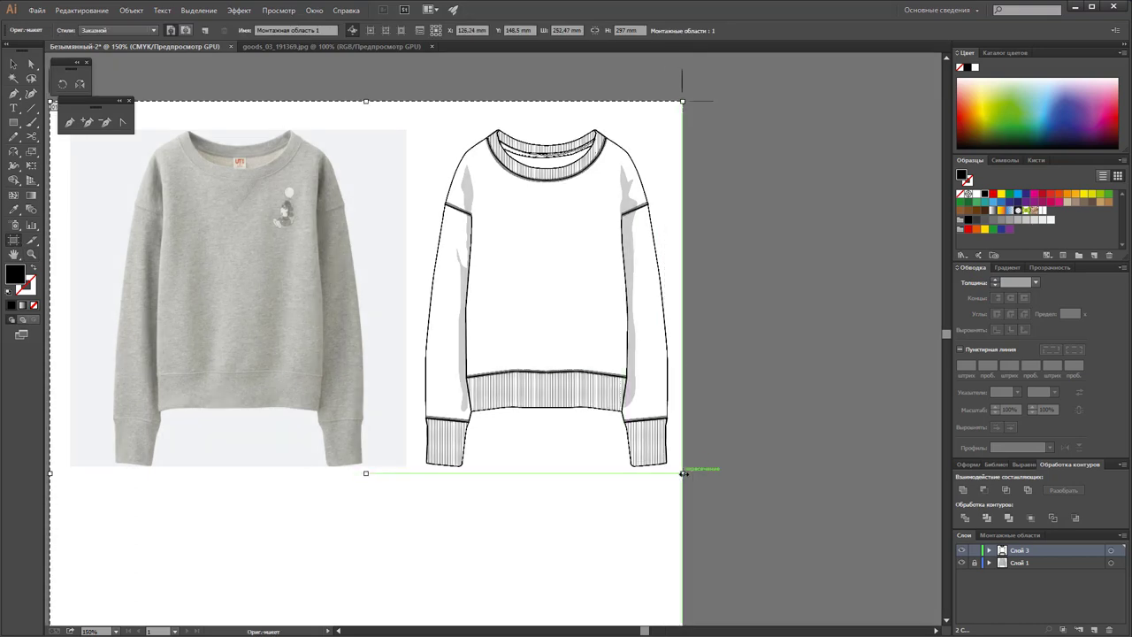
drag(664, 473, 682, 473)
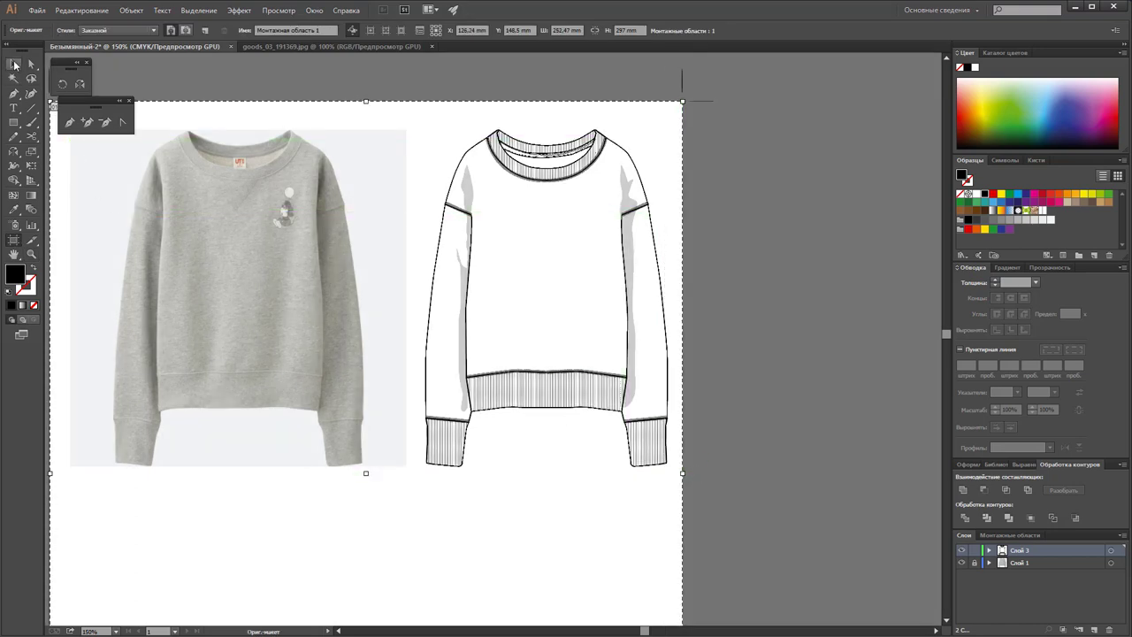
click(13, 64)
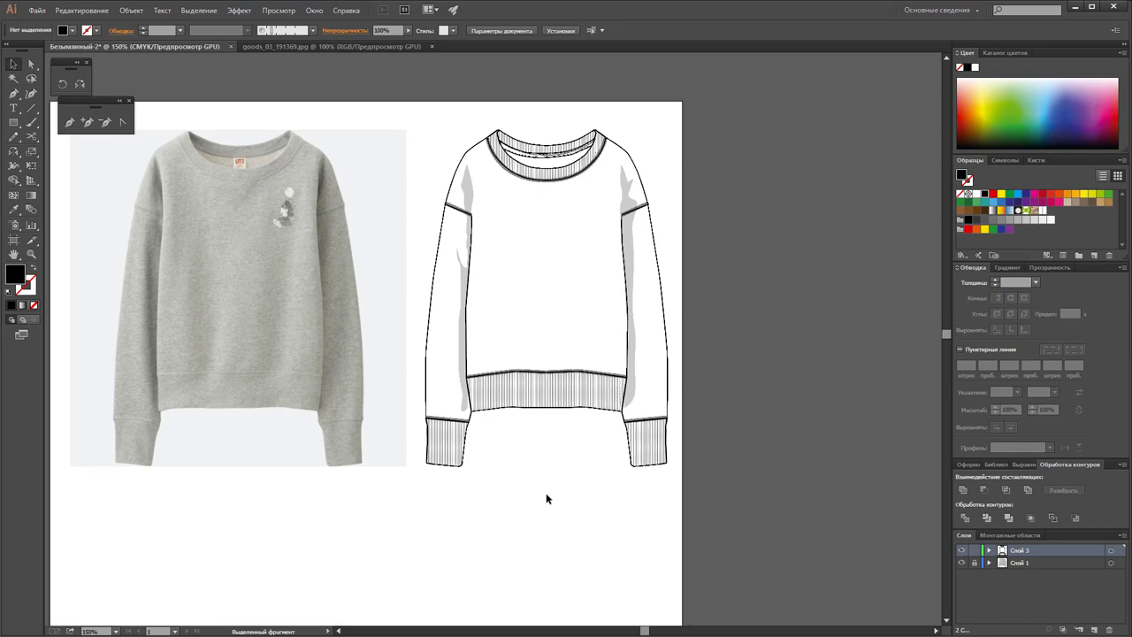
Step: Hide Слой 1 so the reference photo disappears, and drag the flat left
scroll(580, 412, up, 1)
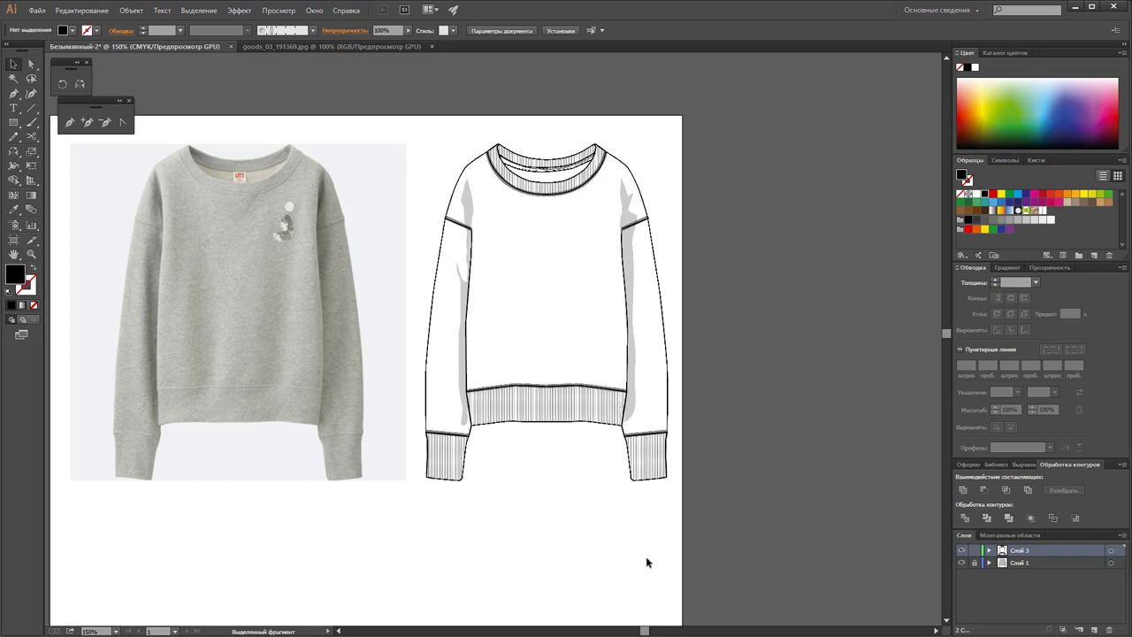
scroll(645, 563, down, 2)
click(963, 564)
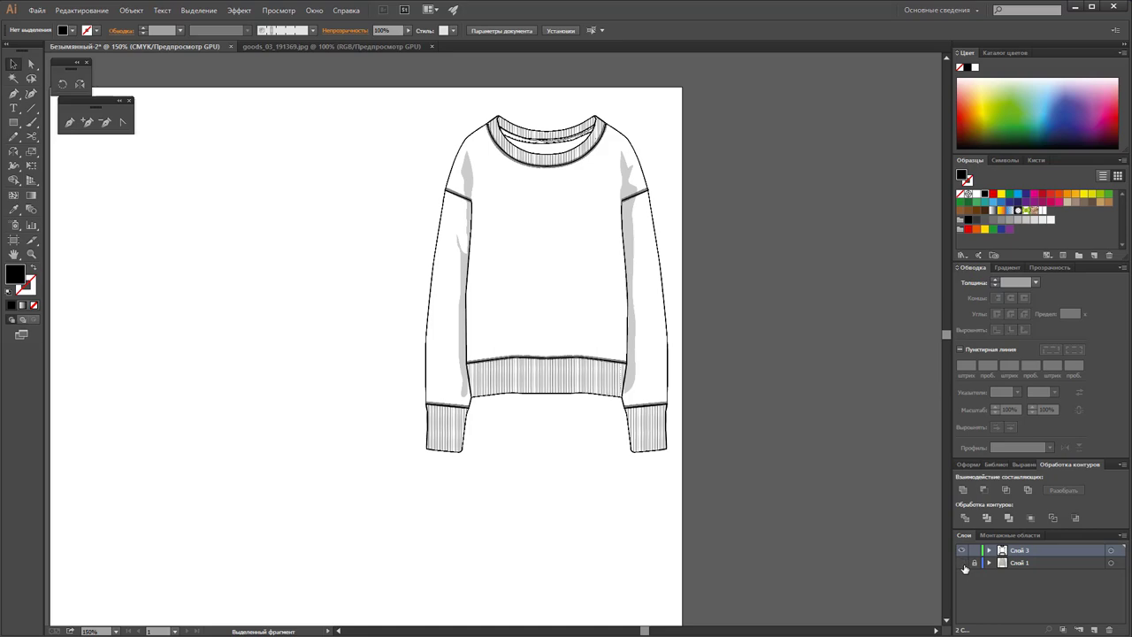
scroll(518, 414, up, 4)
mouse_move(558, 351)
mouse_down()
mouse_move(259, 405)
mouse_move(527, 516)
mouse_up()
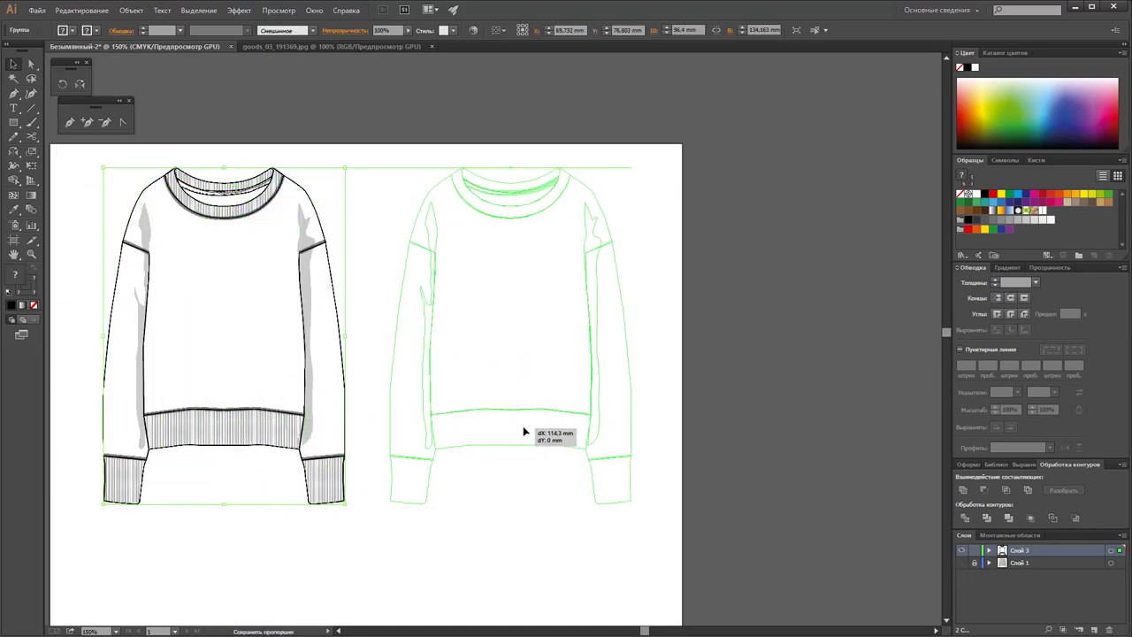
Step: Deselect the duplicate and ungroup the right-hand sweater copy
click(528, 513)
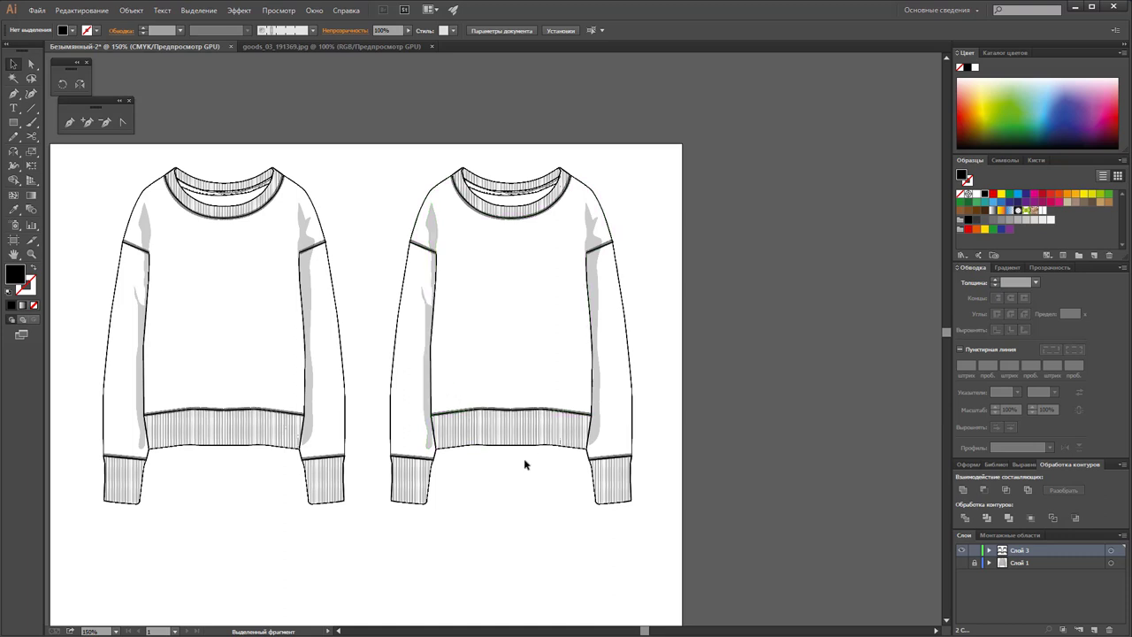
right_click(519, 433)
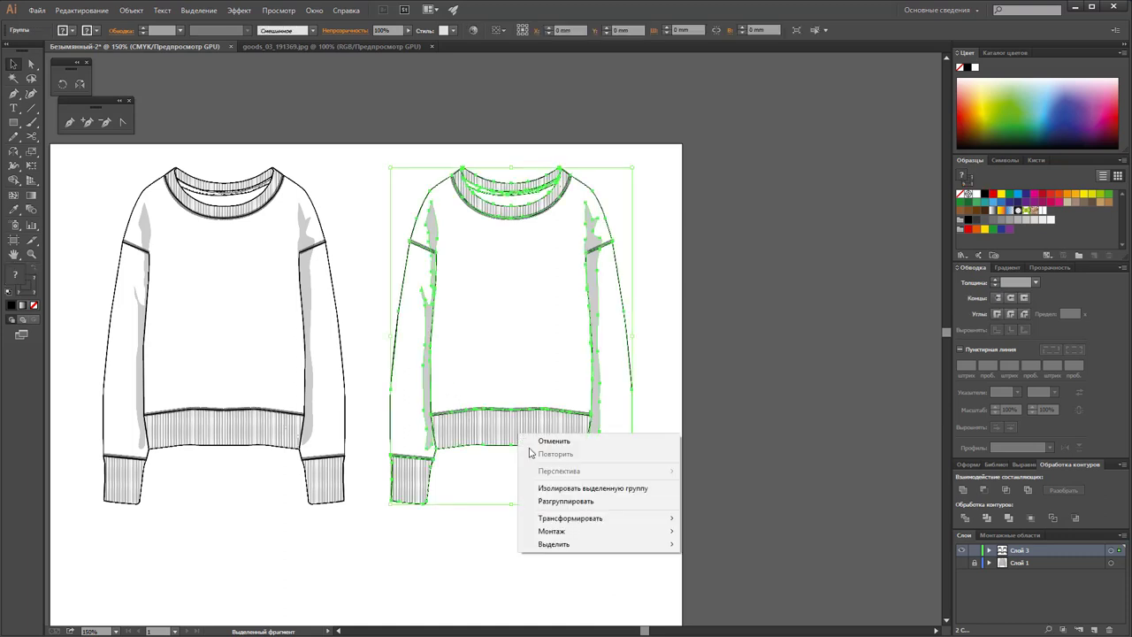
click(530, 501)
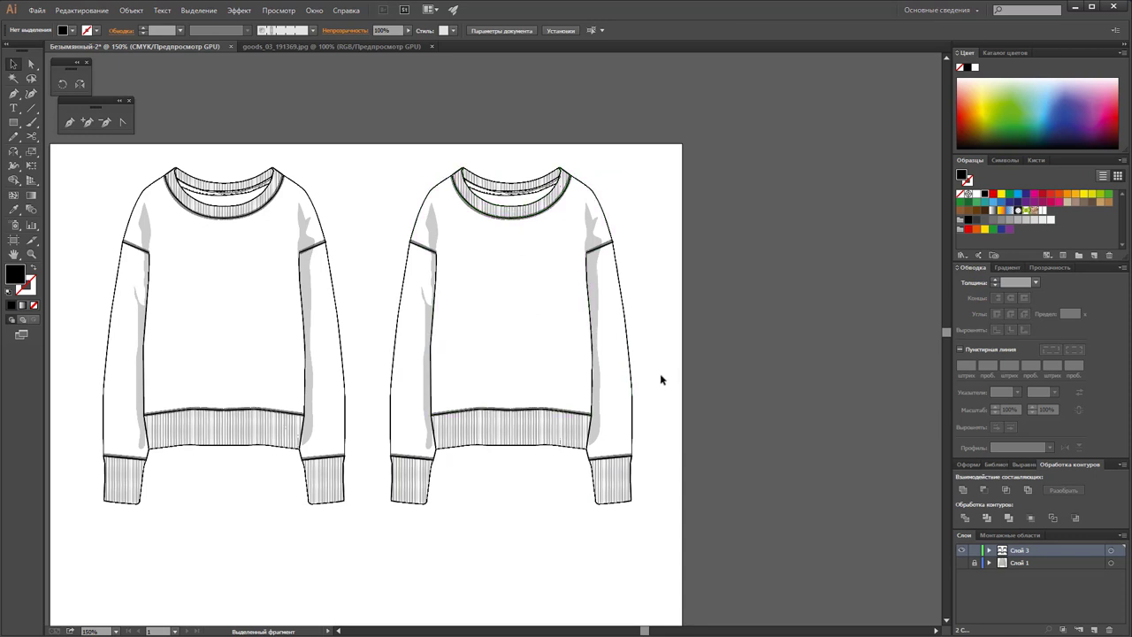
click(31, 254)
Step: Zoom in on the right sweater's neckline and ungroup its neckline parts
click(517, 227)
click(492, 334)
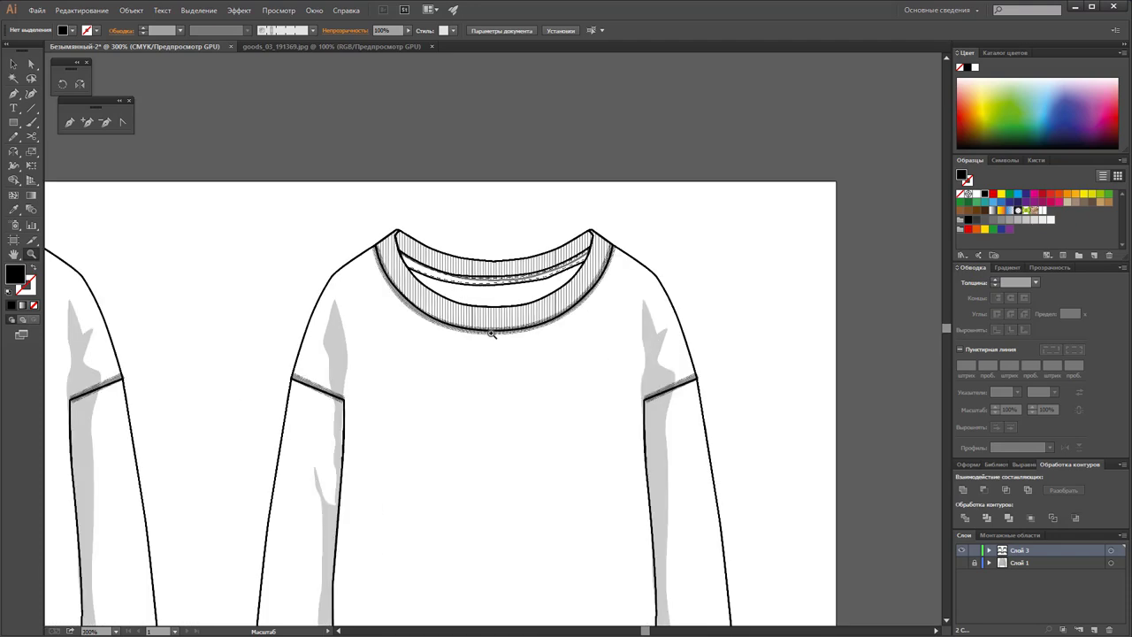
click(507, 309)
click(500, 317)
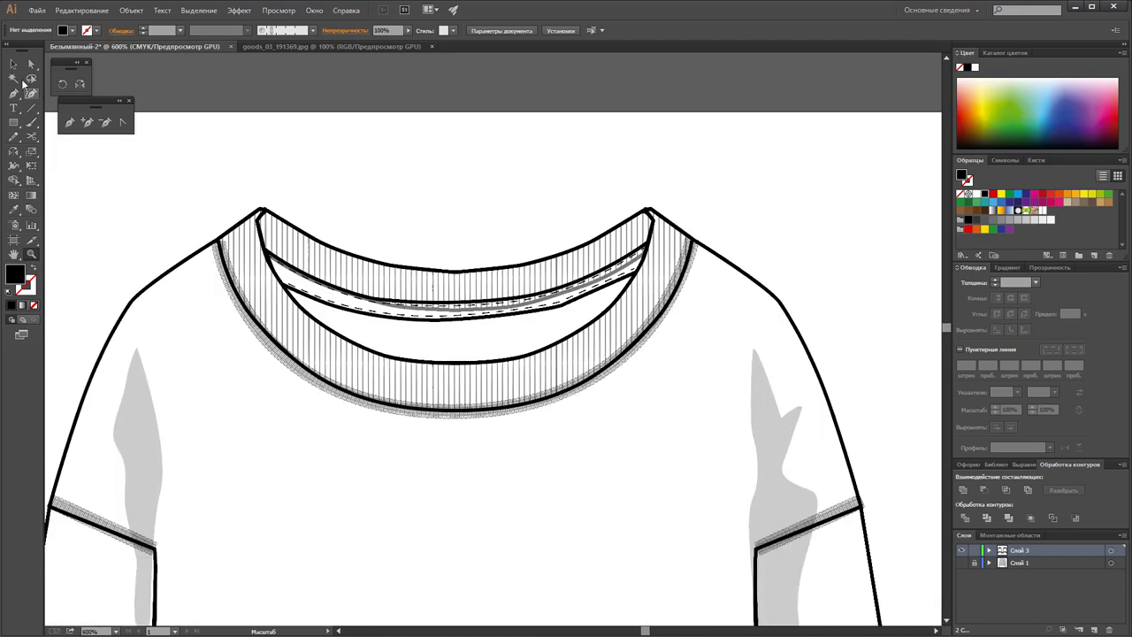
click(13, 63)
click(374, 380)
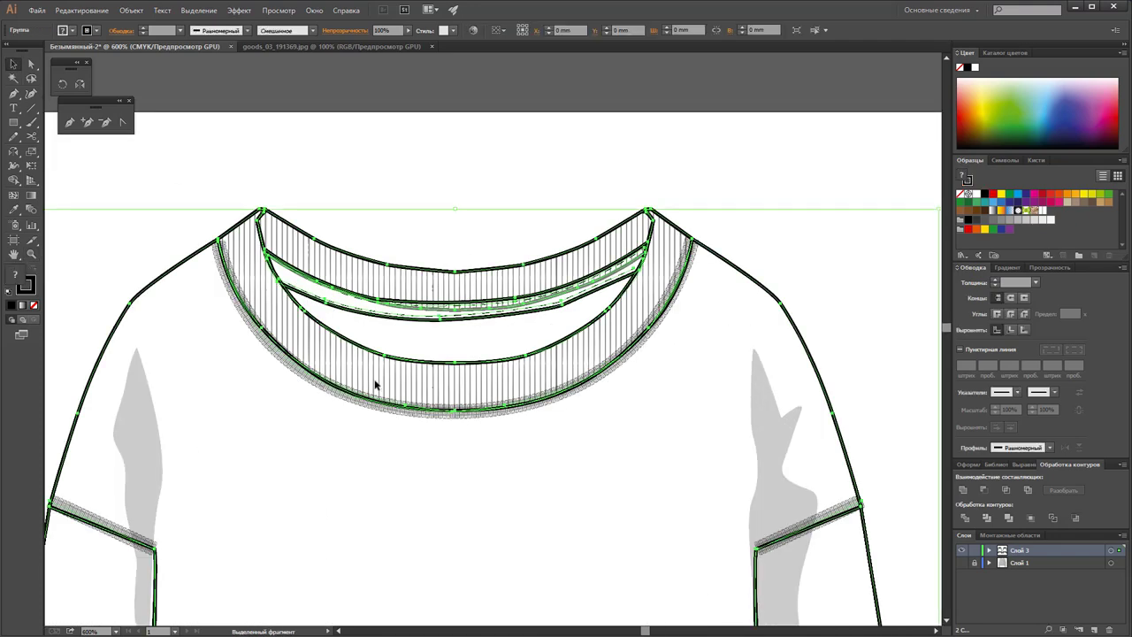
right_click(375, 380)
click(409, 450)
Step: Delete the stitch line, inner collar curve and thick inner collar line, keeping the ribbed band
click(445, 369)
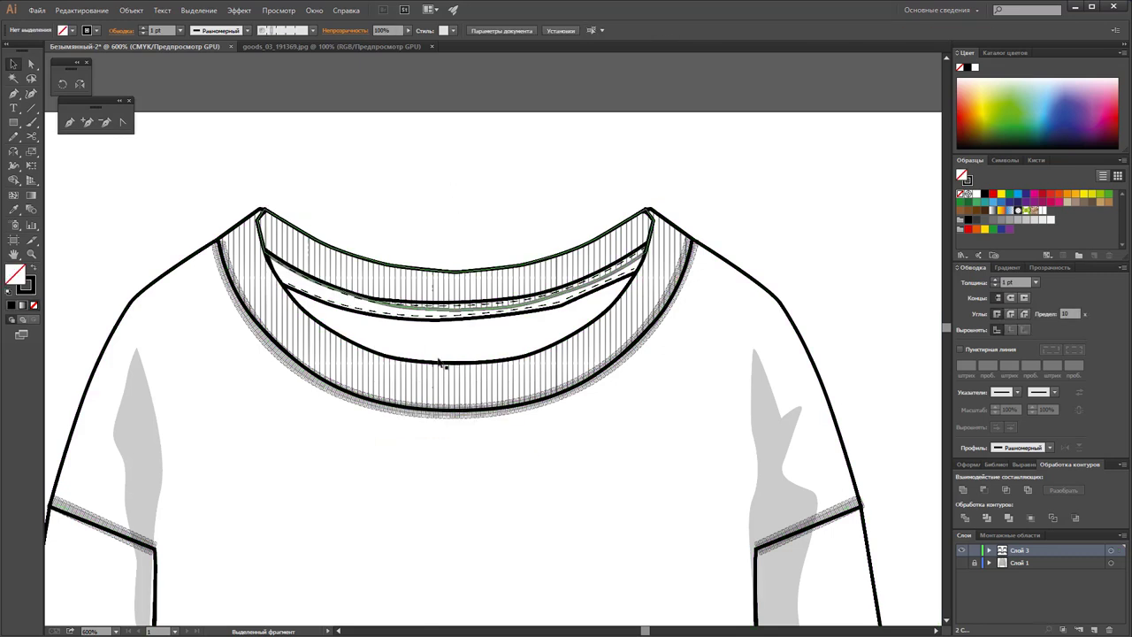
key(Delete)
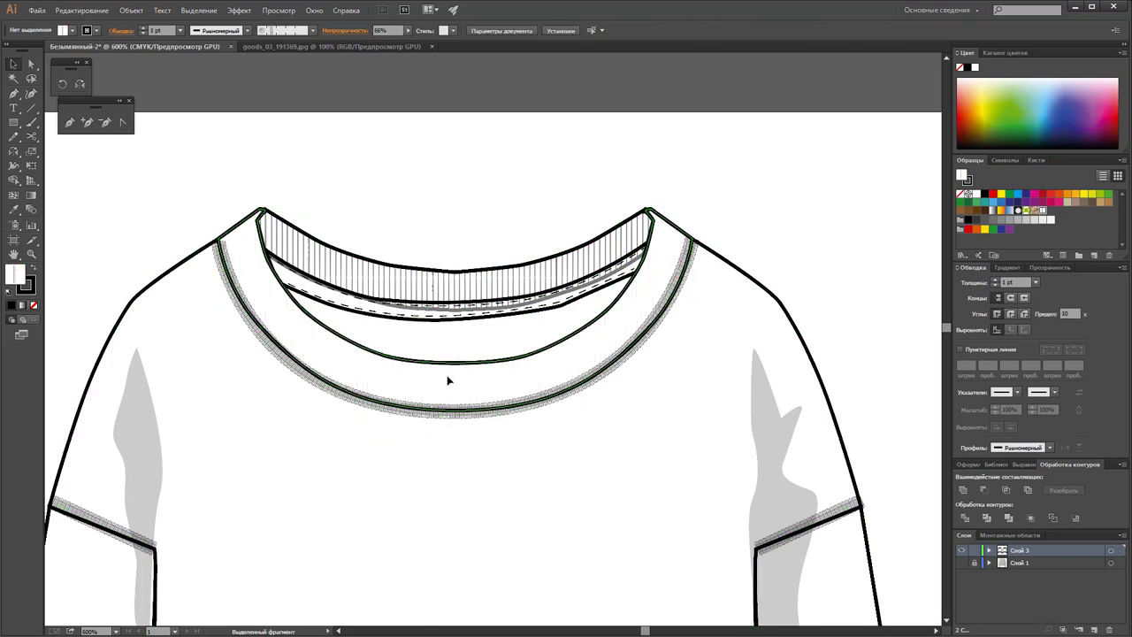
key(ctrl+z)
key(ctrl+z)
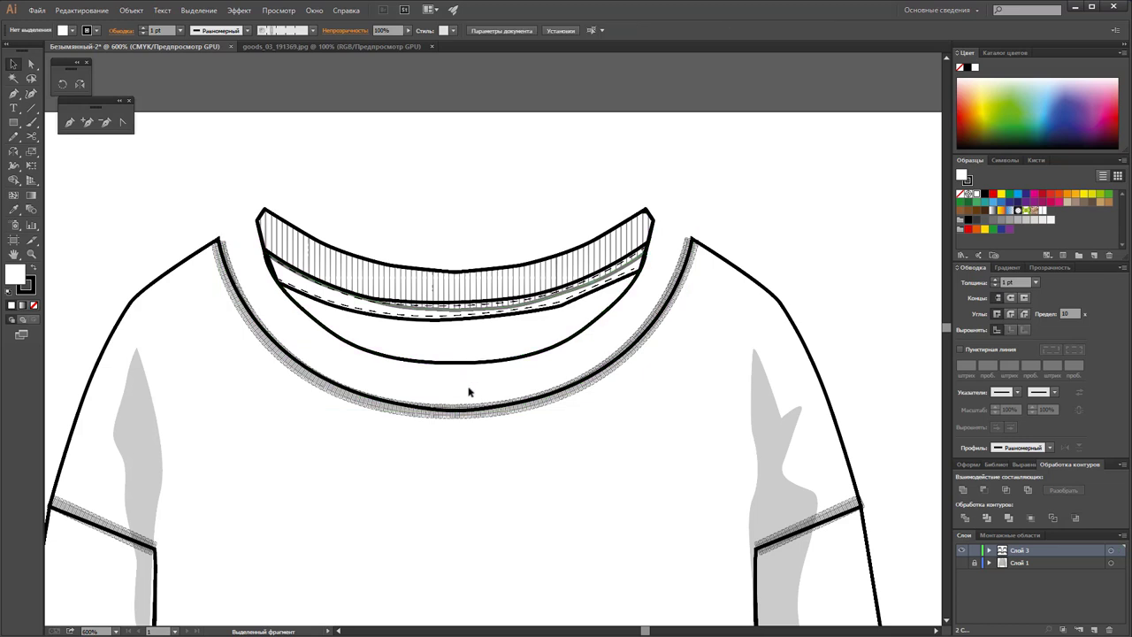
click(482, 417)
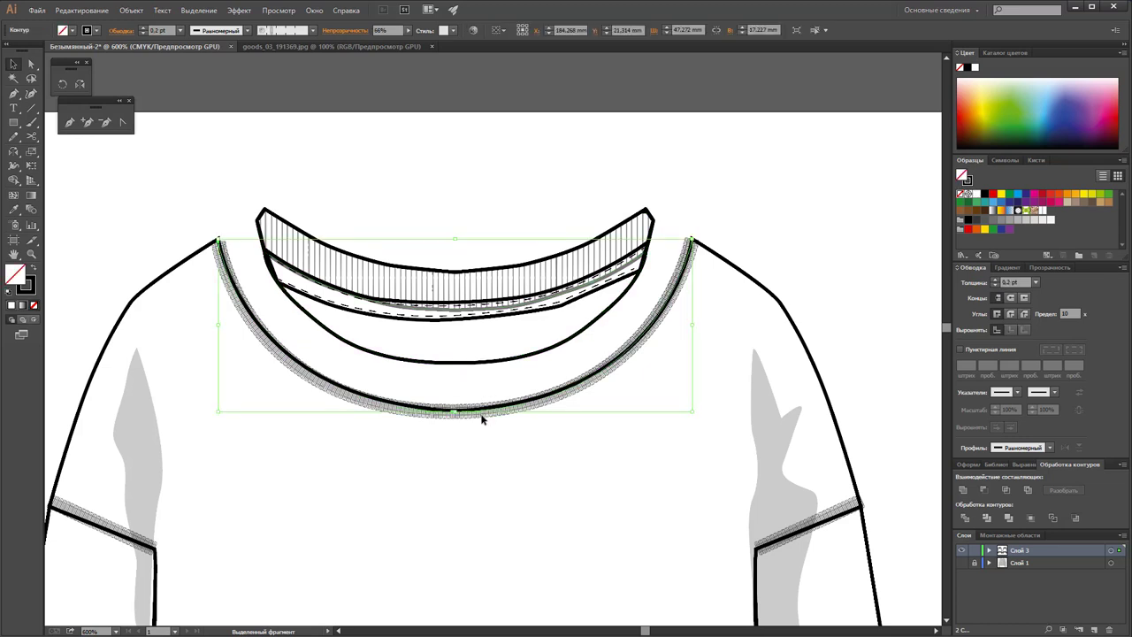
click(690, 241)
key(ctrl+z)
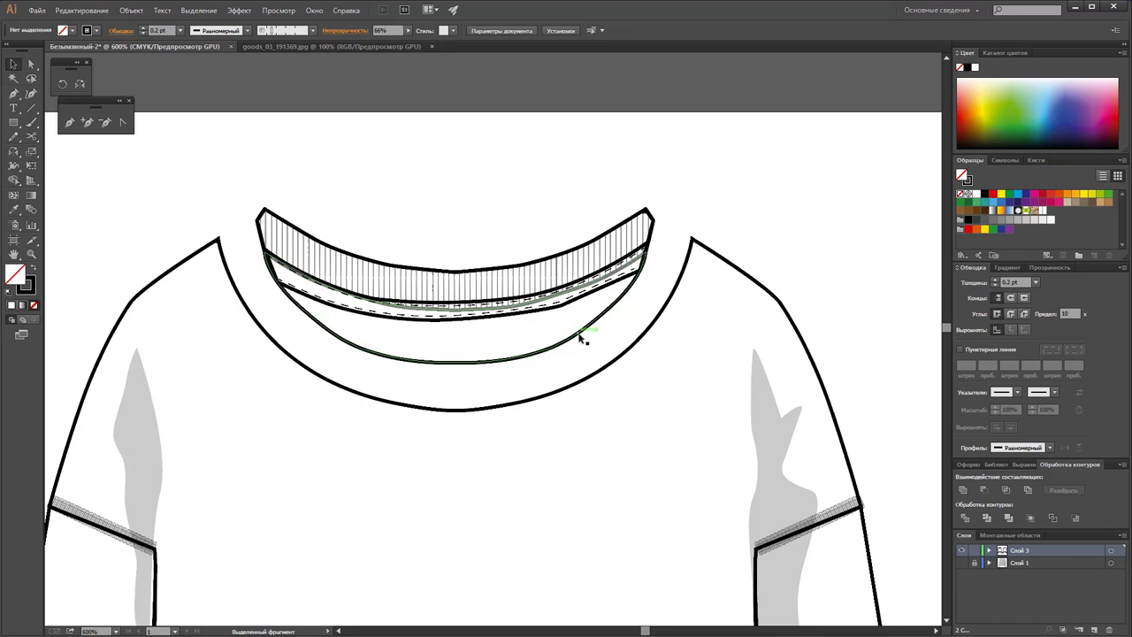
click(581, 338)
key(Delete)
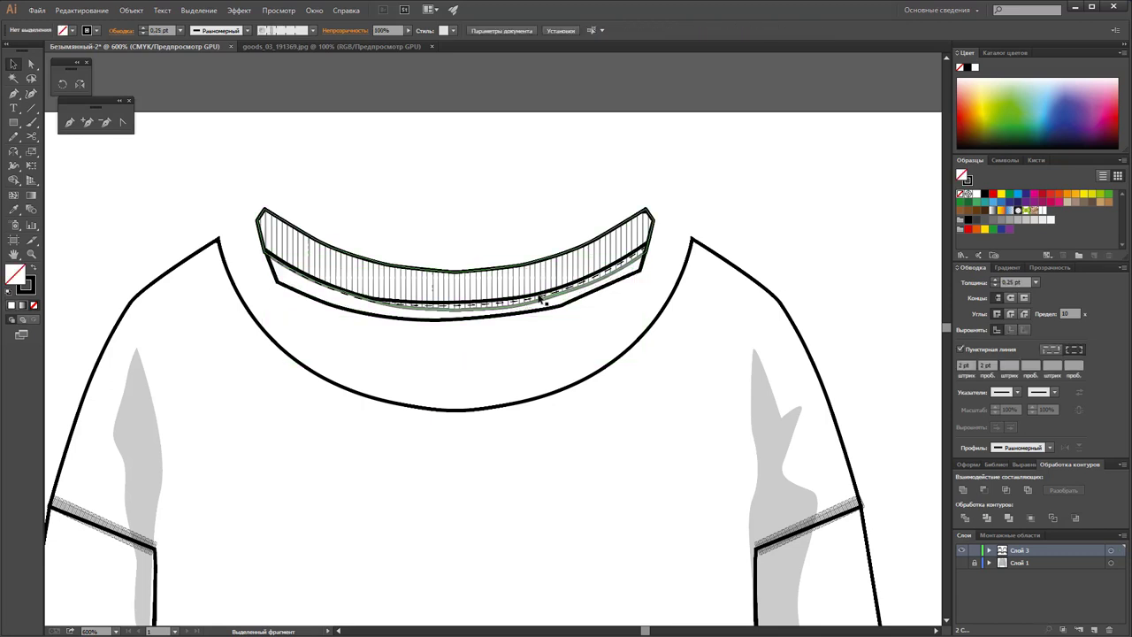
click(545, 300)
key(Delete)
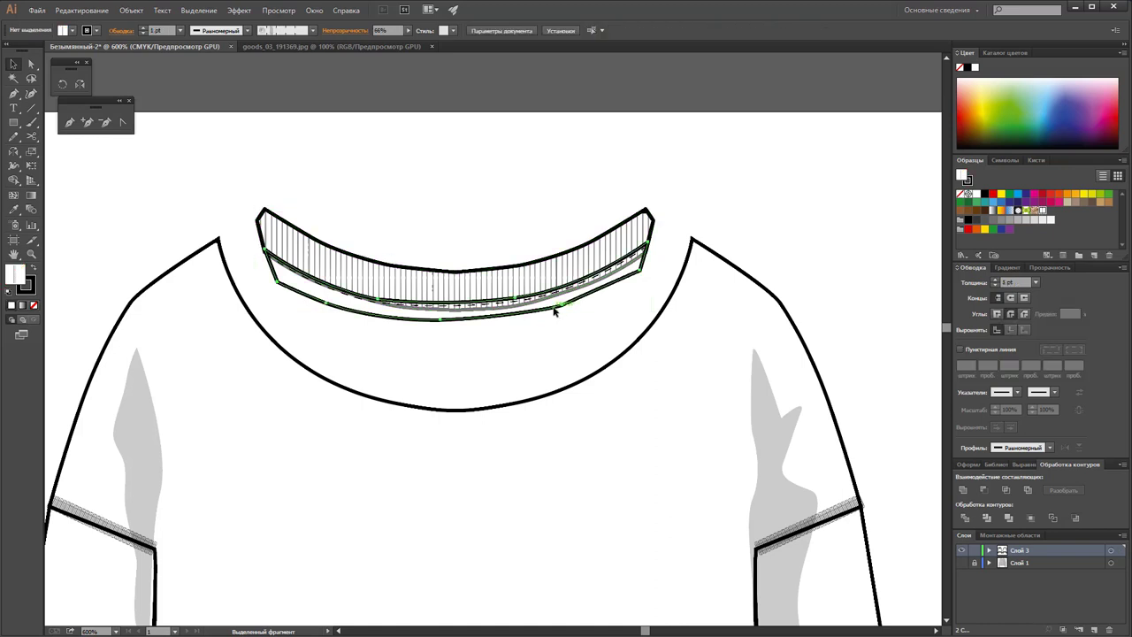
Step: Inspect the ribbed collar band and its corner points, then deselect it
click(623, 265)
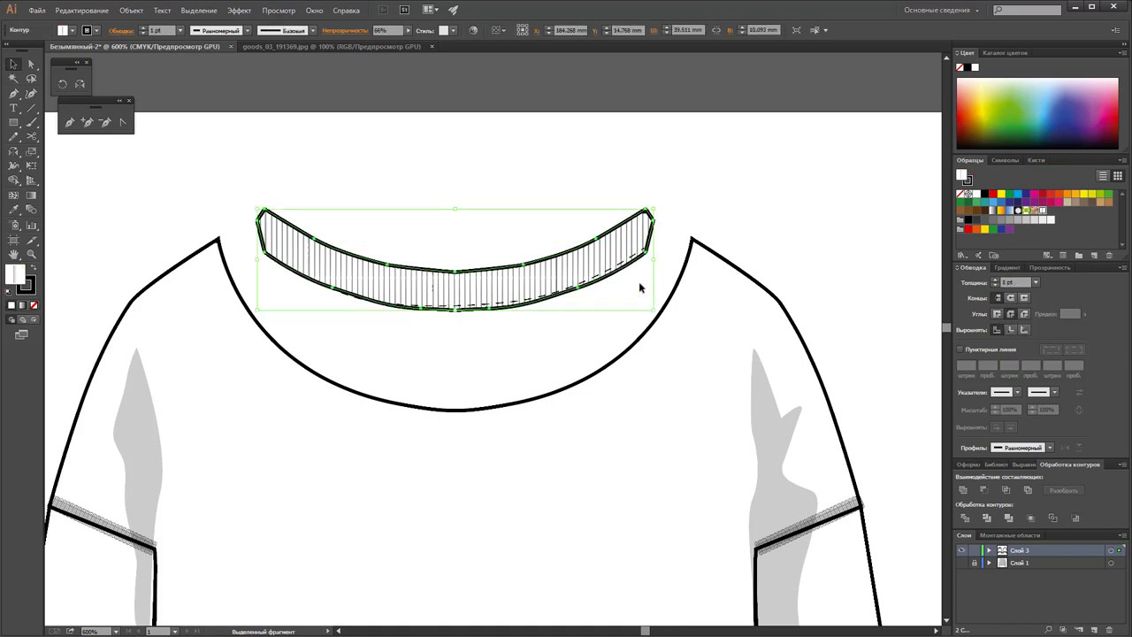
click(622, 255)
click(629, 235)
click(626, 271)
drag(644, 292, 611, 250)
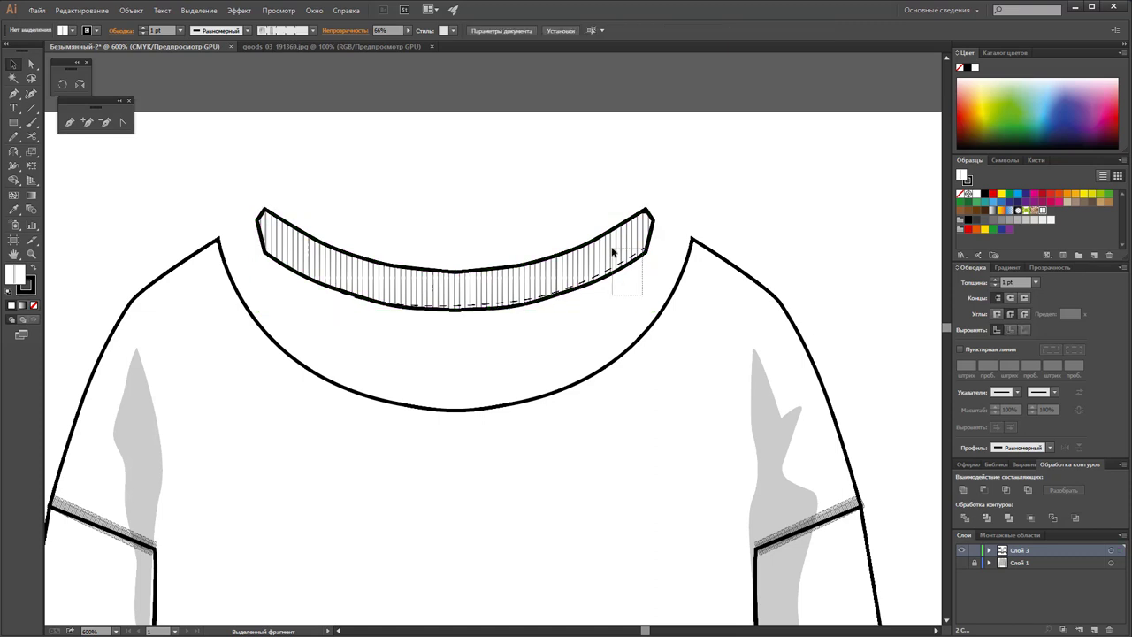
drag(663, 191, 635, 222)
click(656, 233)
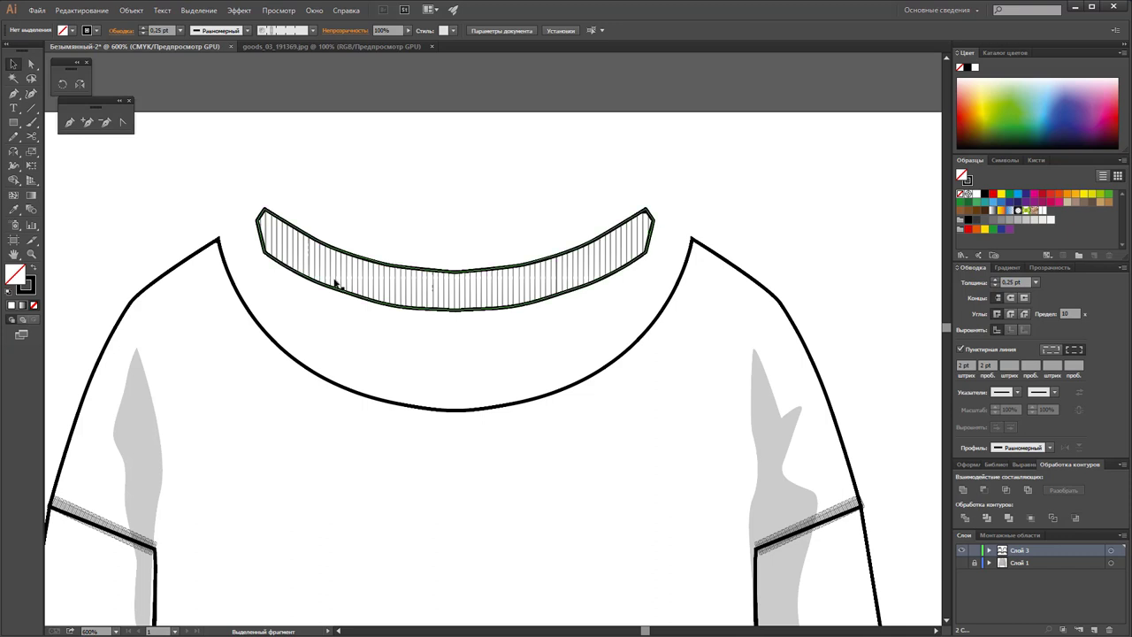
Step: Trace a closed Pen path from shoulder to shoulder, dipping below the neckline
click(70, 124)
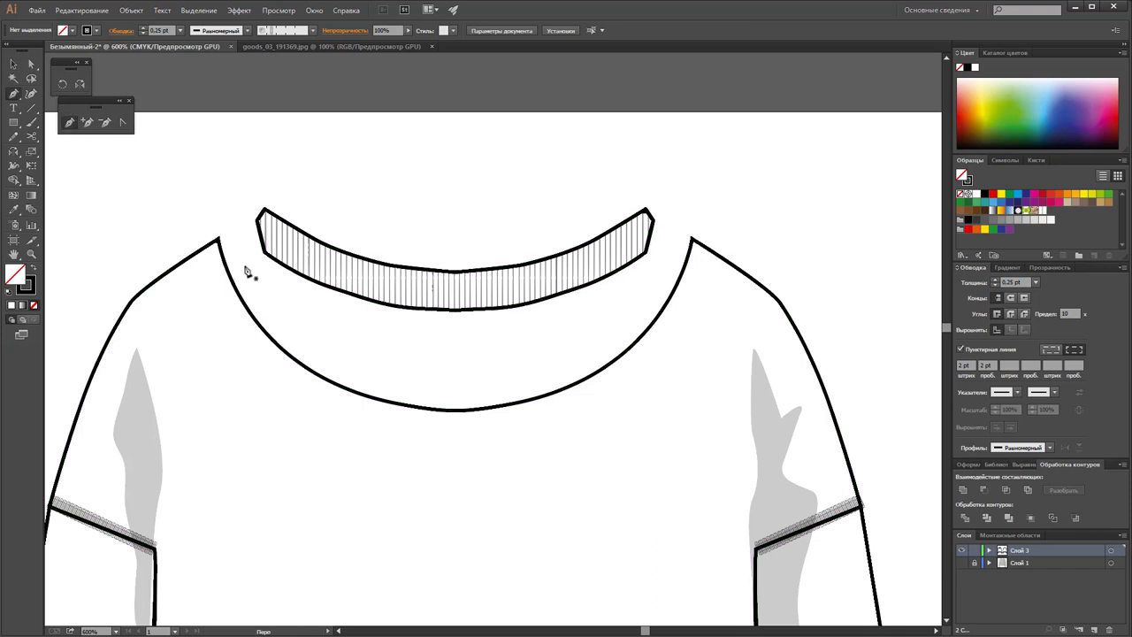
click(219, 238)
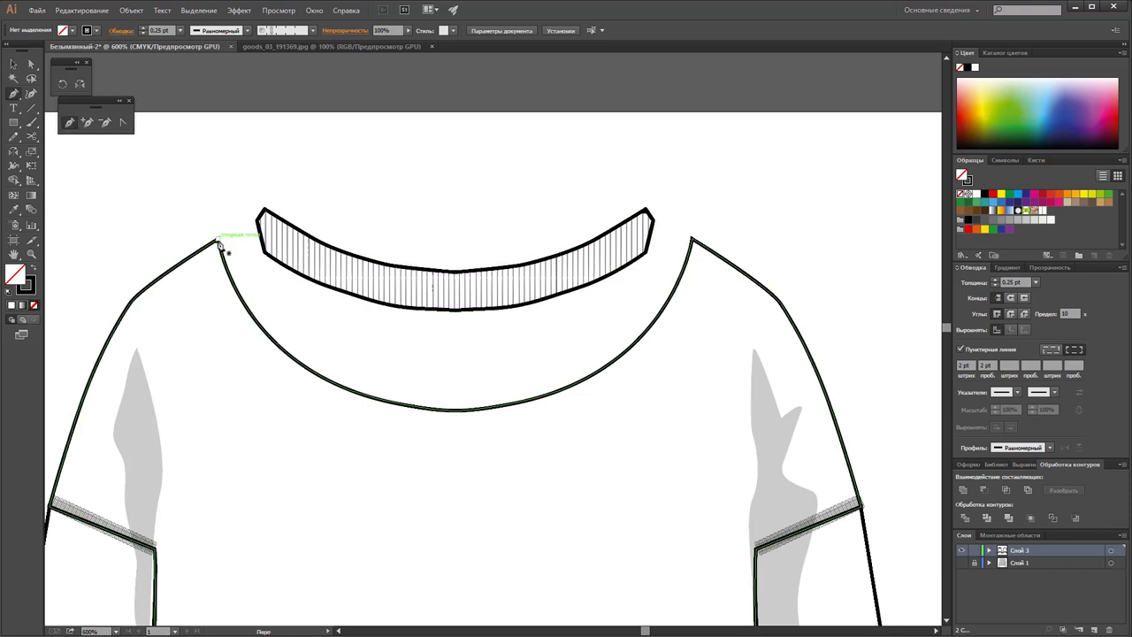
click(258, 219)
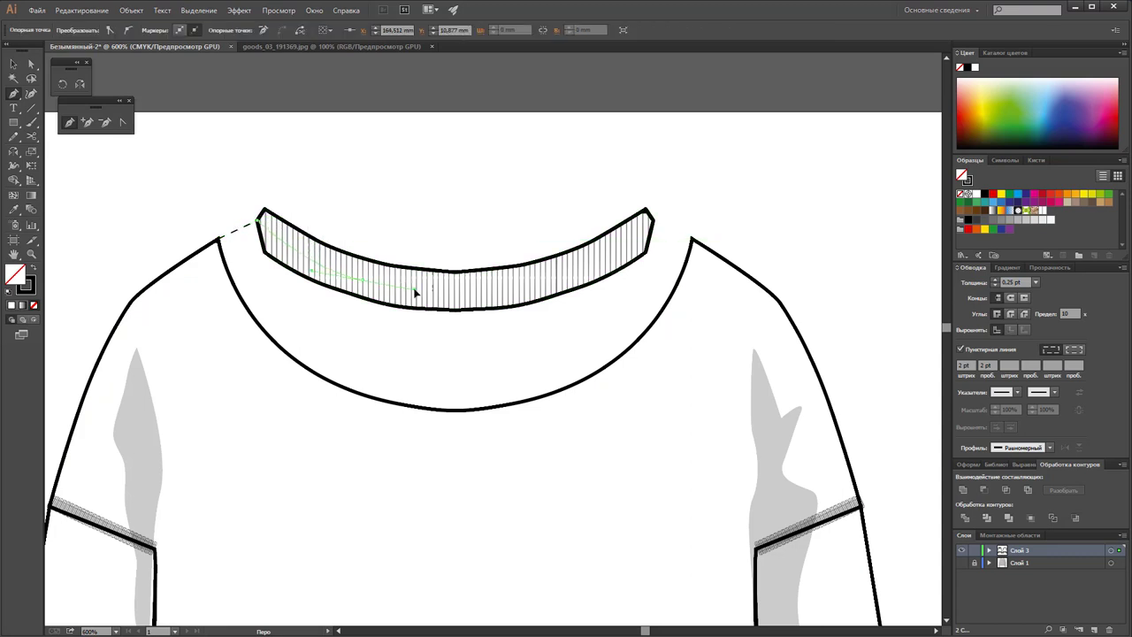
drag(652, 219, 657, 230)
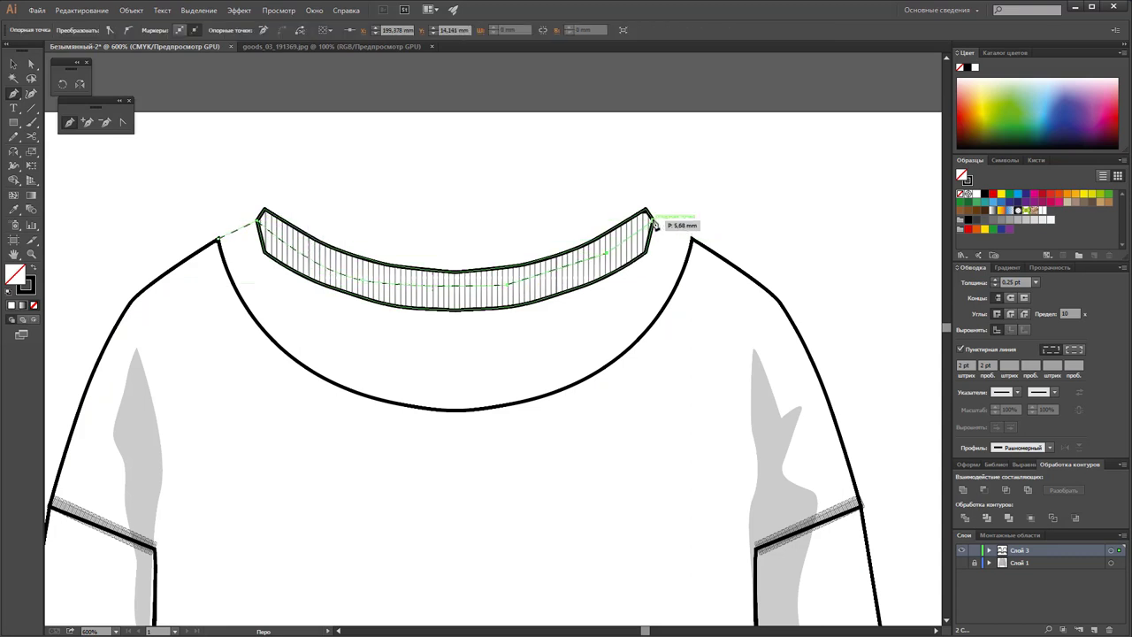
click(691, 238)
click(706, 277)
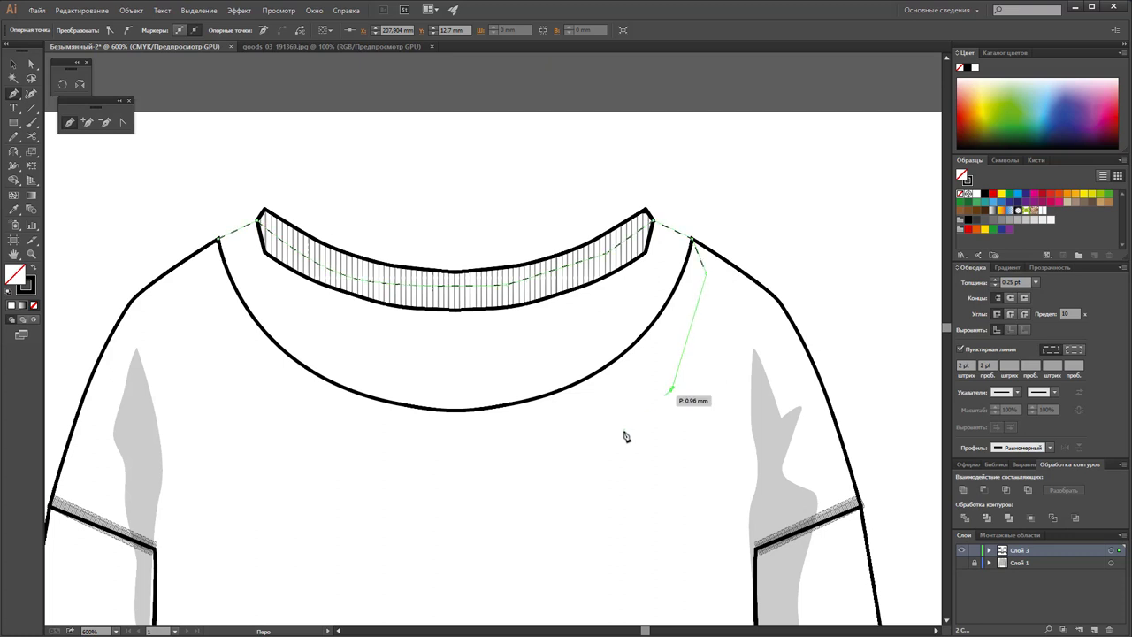
click(672, 389)
click(583, 436)
click(345, 447)
click(252, 389)
click(223, 329)
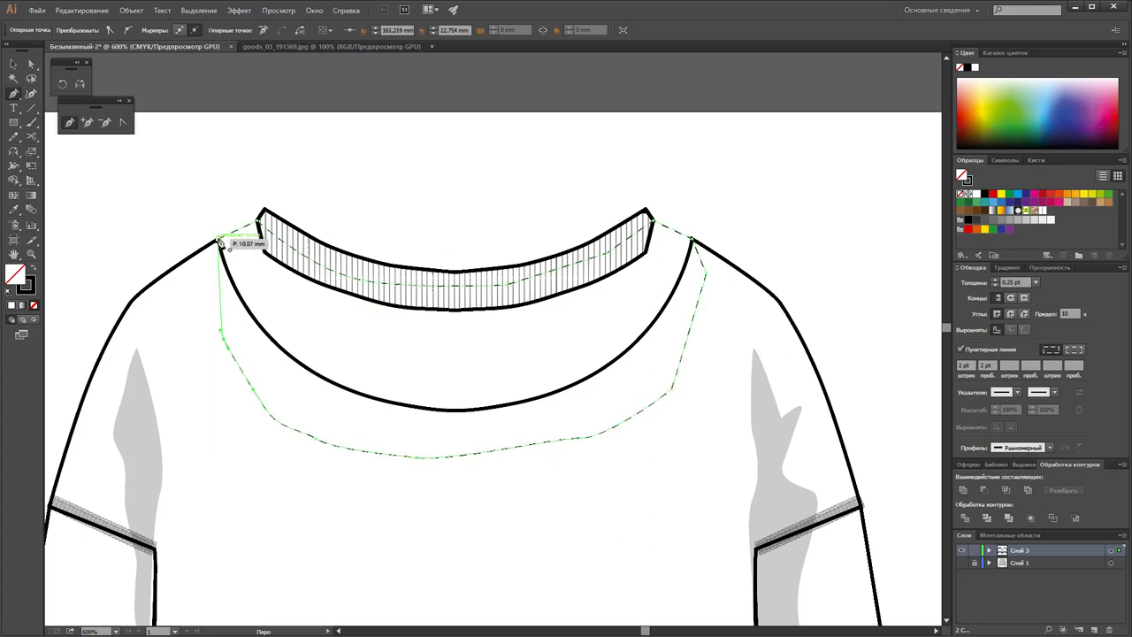
click(219, 240)
Step: Switch the new outline's stroke from dashed to solid and pick a stroke weight
click(13, 64)
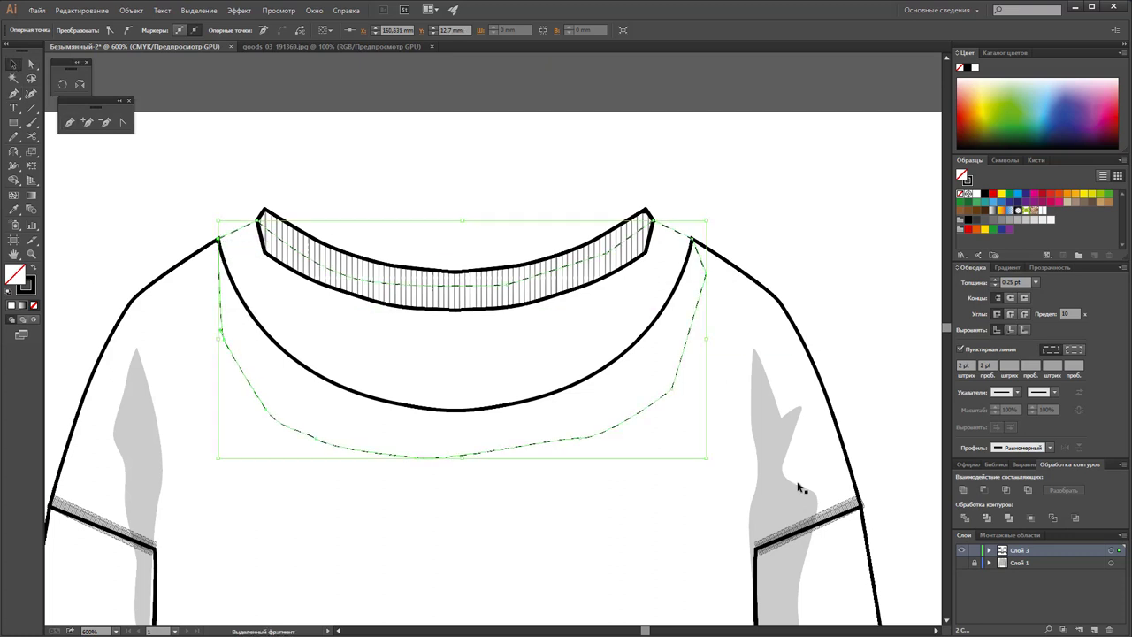
click(961, 349)
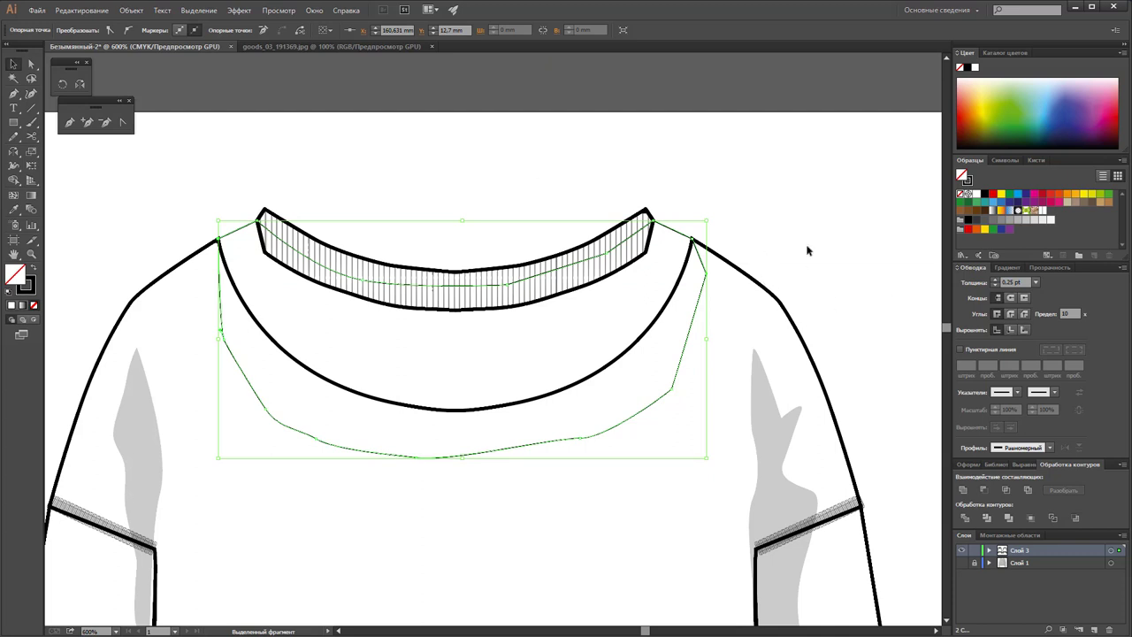
click(1037, 283)
Step: Set the outline to 1 pt and unite it with the shirt body using Pathfinder
click(1043, 336)
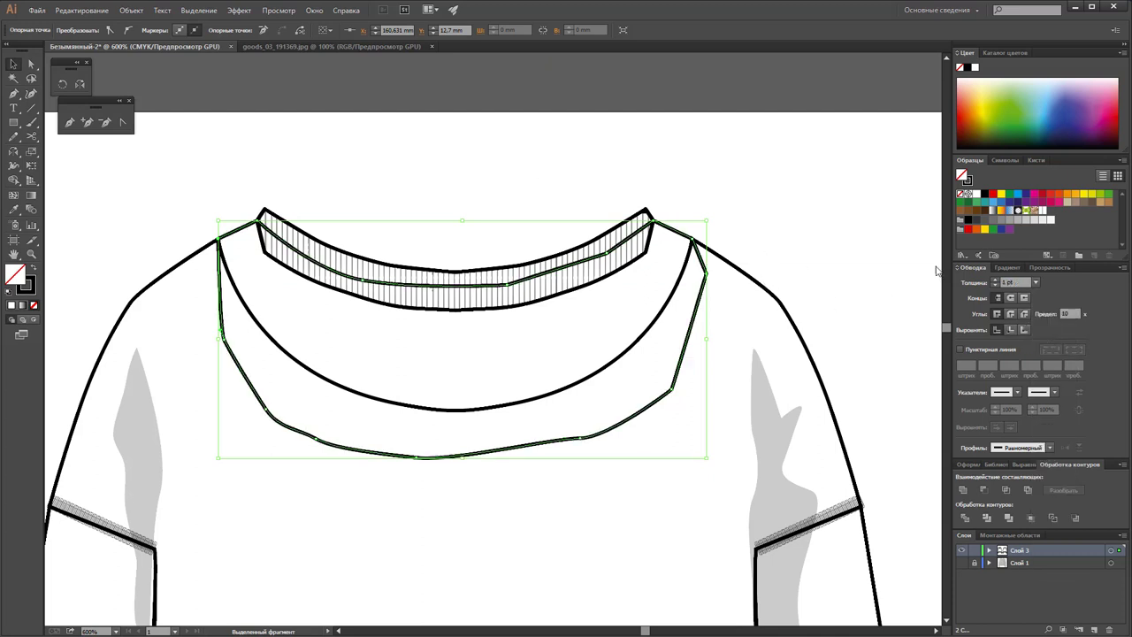
click(754, 223)
click(694, 281)
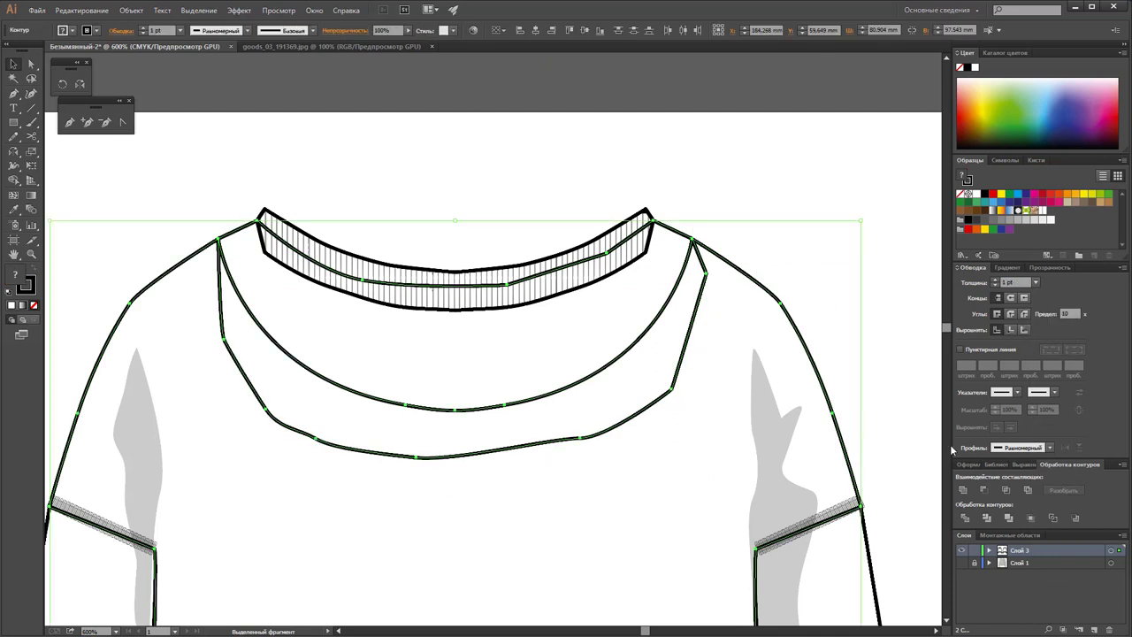
click(962, 488)
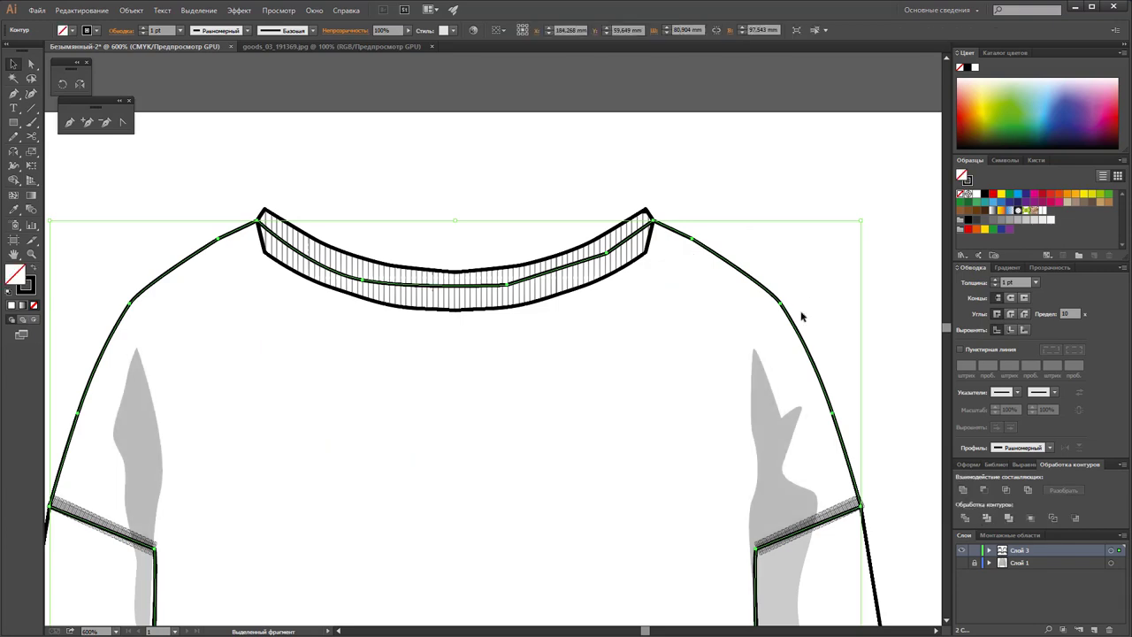
scroll(683, 315, down, 3)
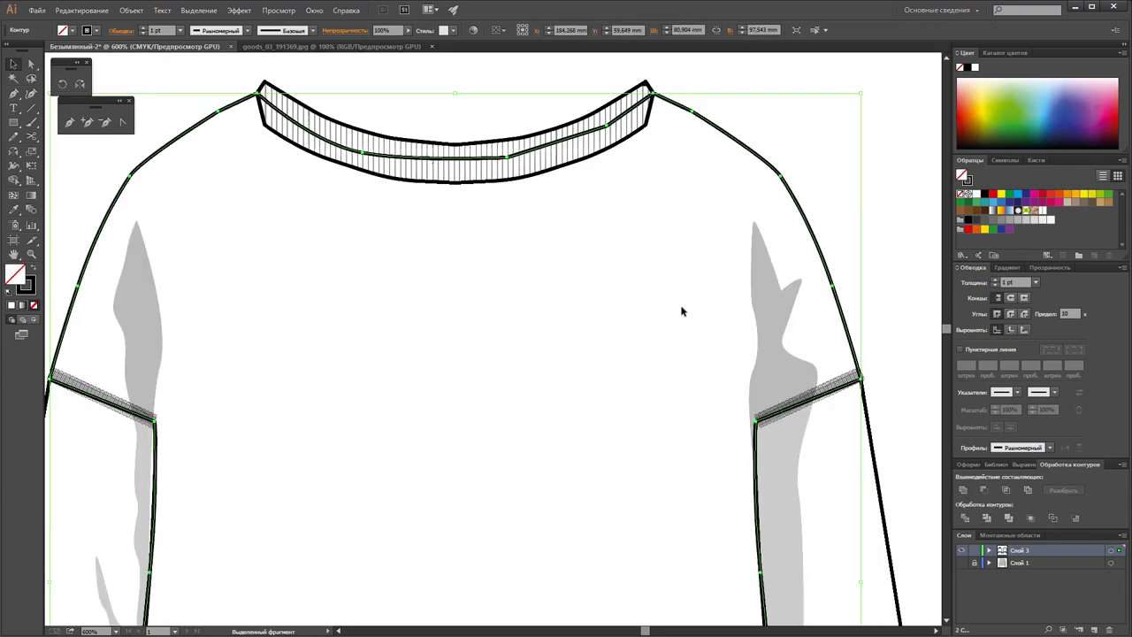
scroll(680, 308, down, 5)
scroll(677, 306, down, 5)
scroll(674, 303, down, 3)
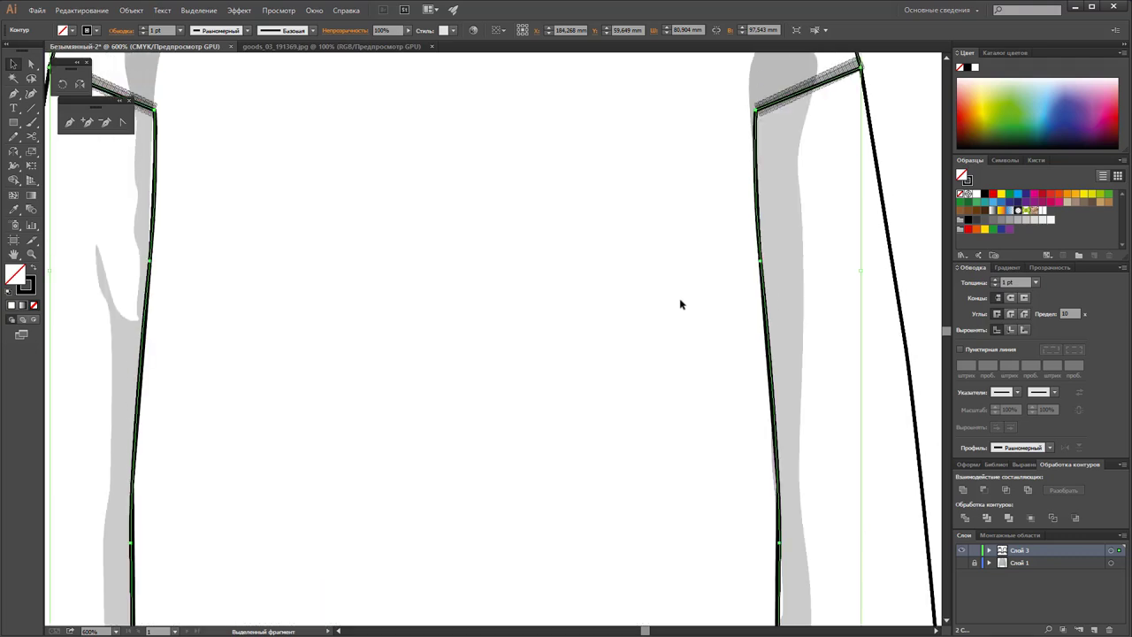
scroll(674, 303, down, 2)
Step: Send the merged shirt outline to the back, behind the ribbed collar
click(810, 164)
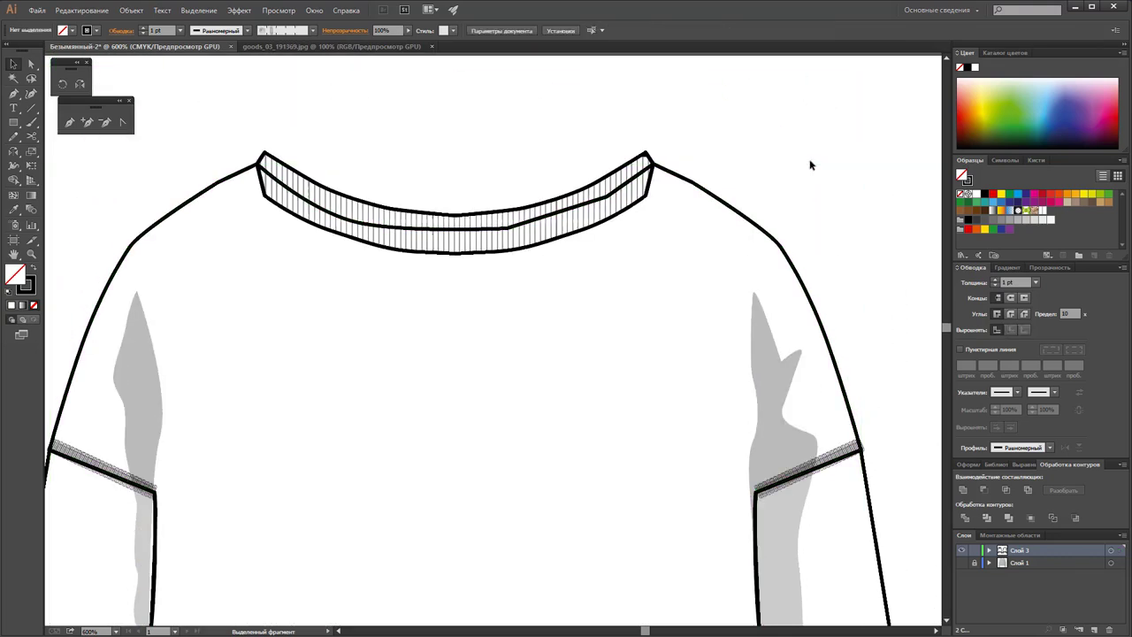
click(730, 214)
right_click(733, 208)
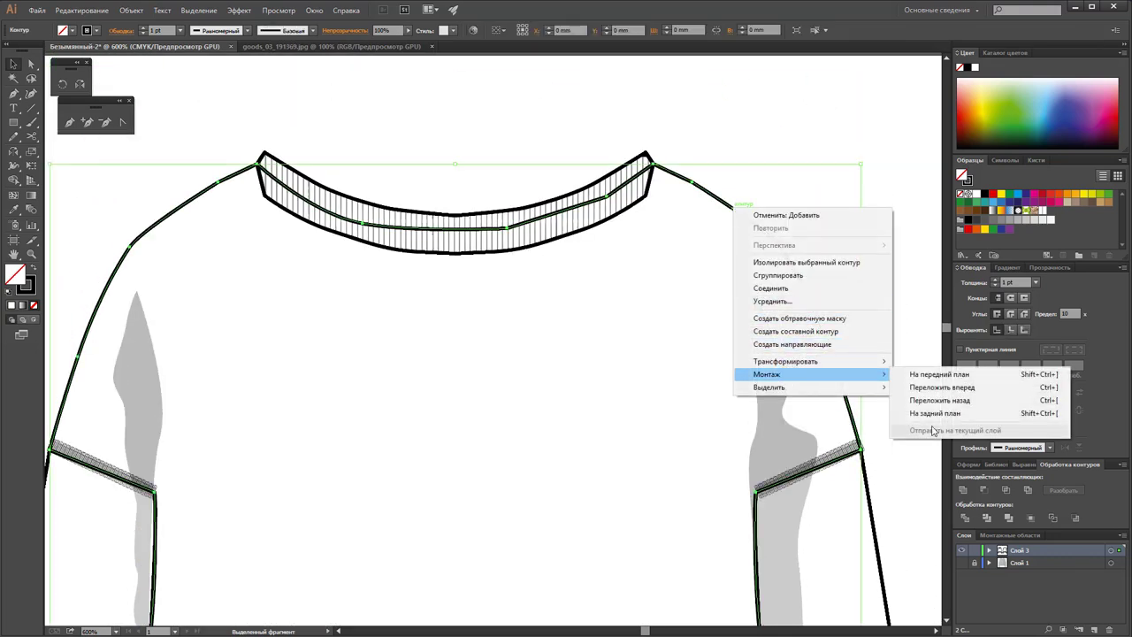
click(934, 413)
click(876, 215)
scroll(717, 247, up, 2)
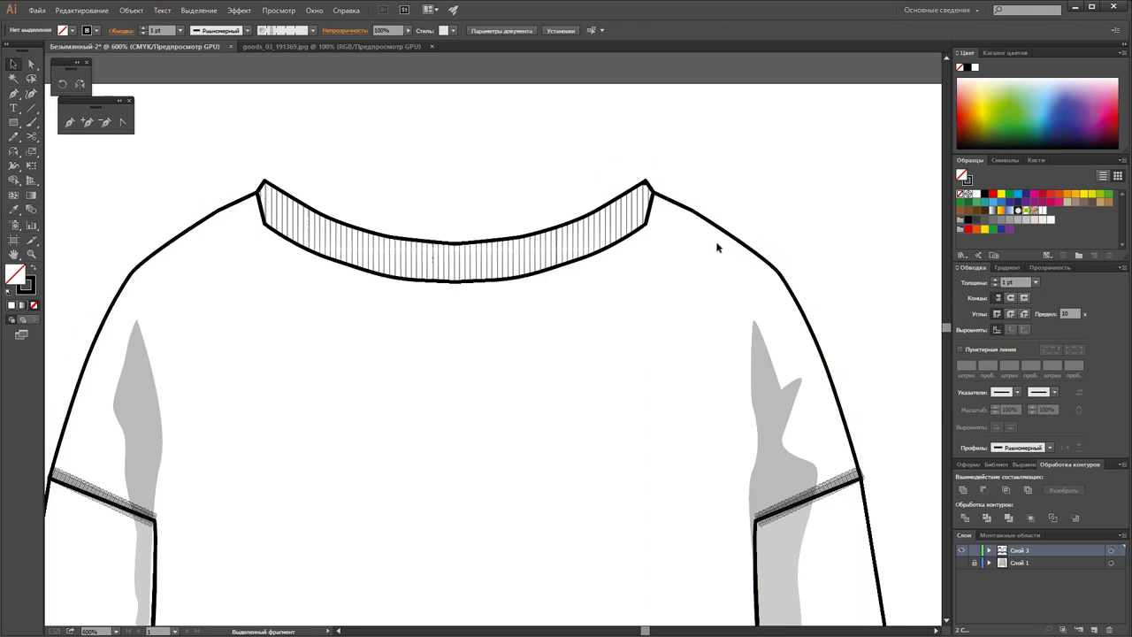
scroll(717, 247, up, 3)
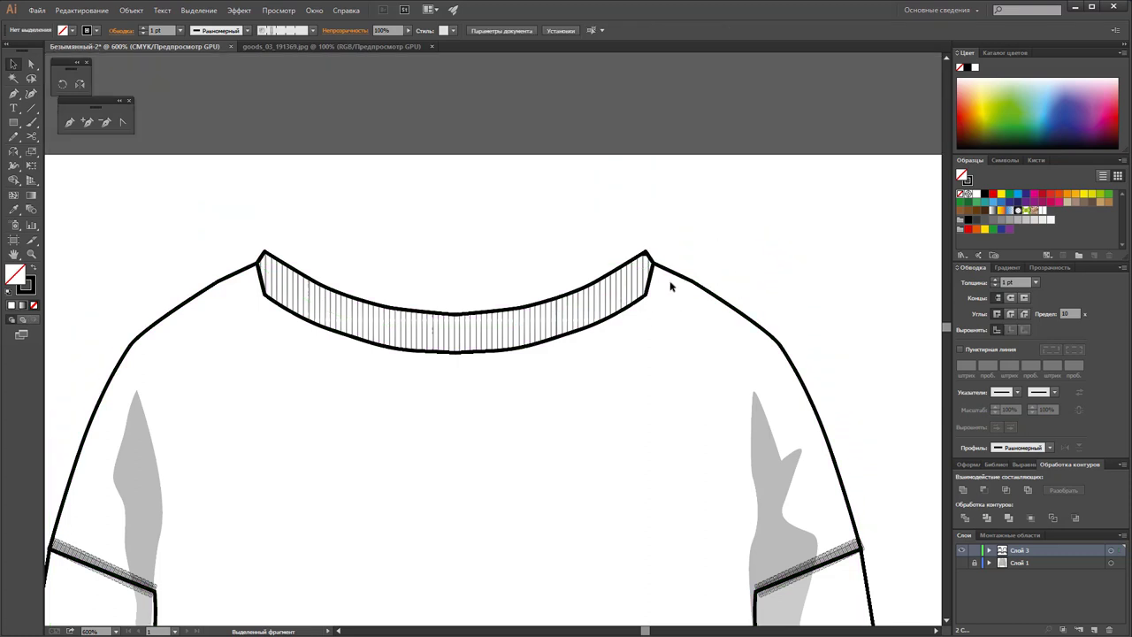
Step: Nudge both collar tips down one step with the Direct Selection tool
click(31, 64)
drag(236, 231, 281, 267)
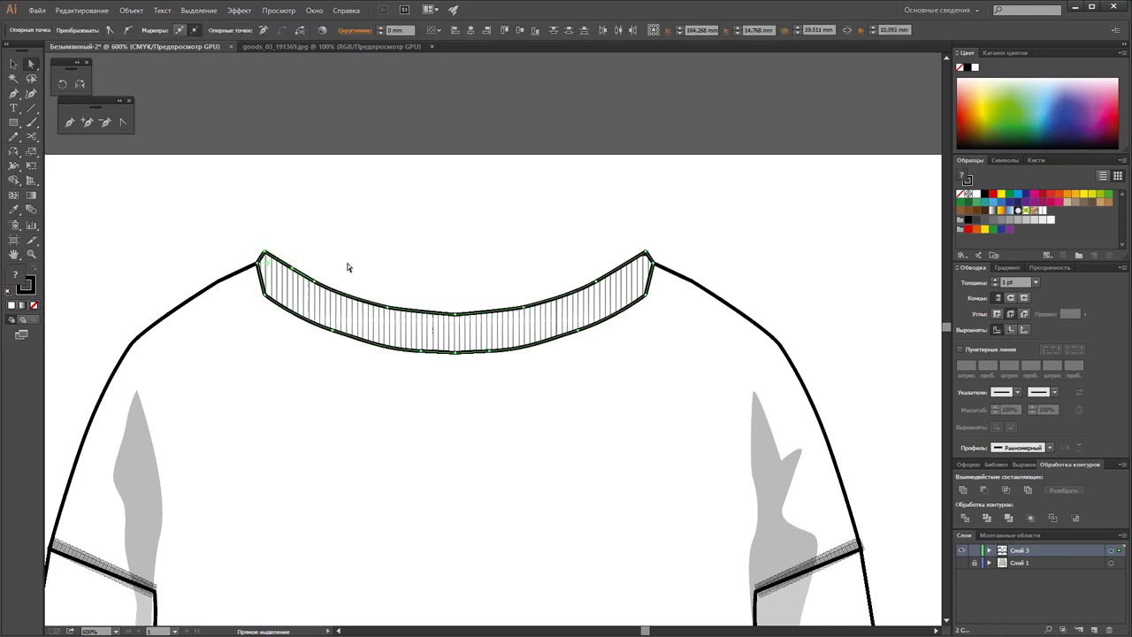
key(Down)
drag(615, 222, 656, 260)
key(Down)
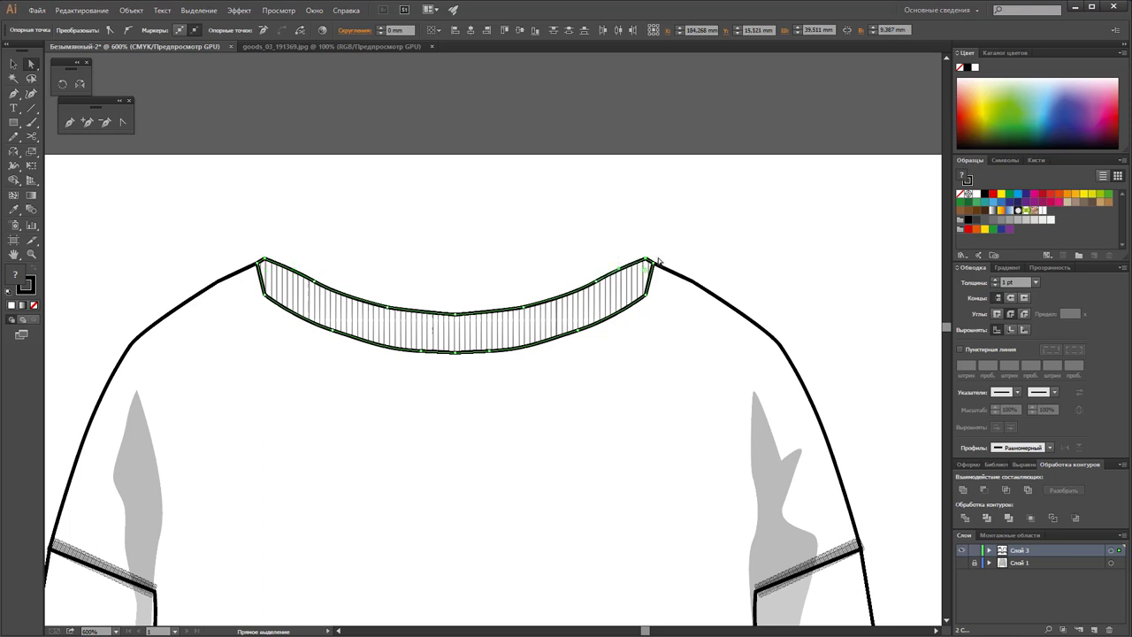
click(678, 252)
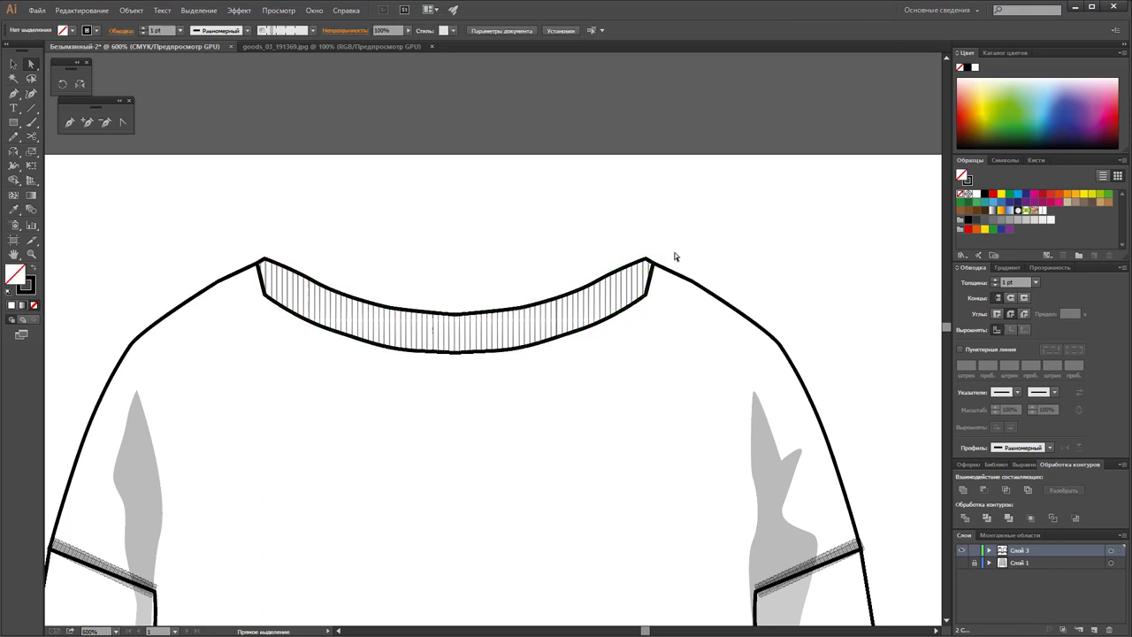
Step: Drag the collar's left and right tip anchors into place against the shoulders
click(267, 299)
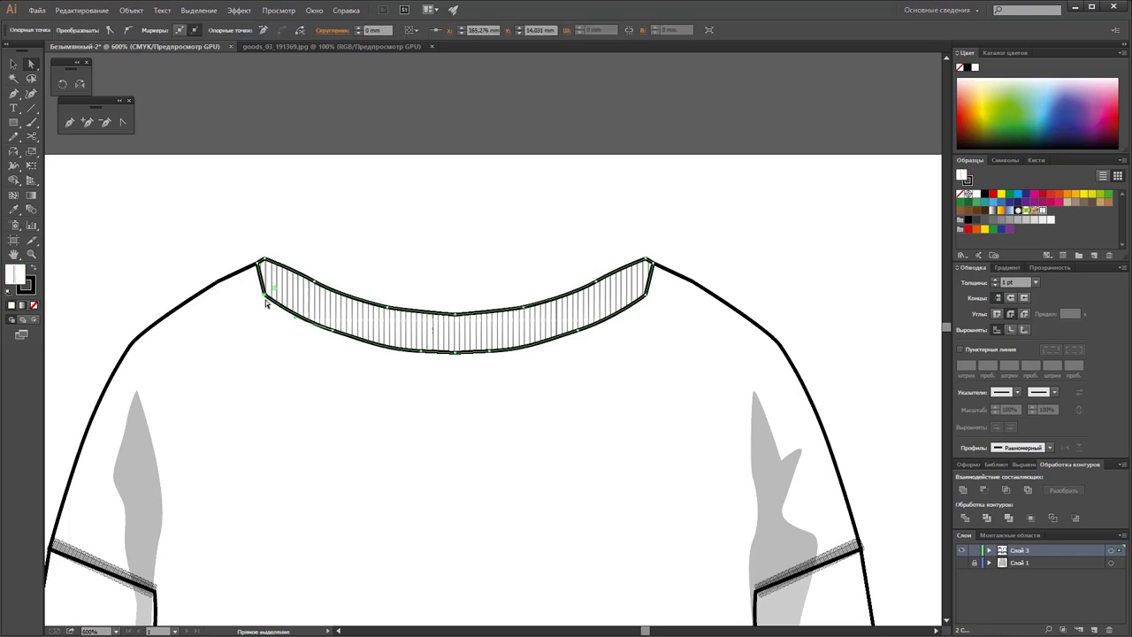
drag(267, 299, 270, 303)
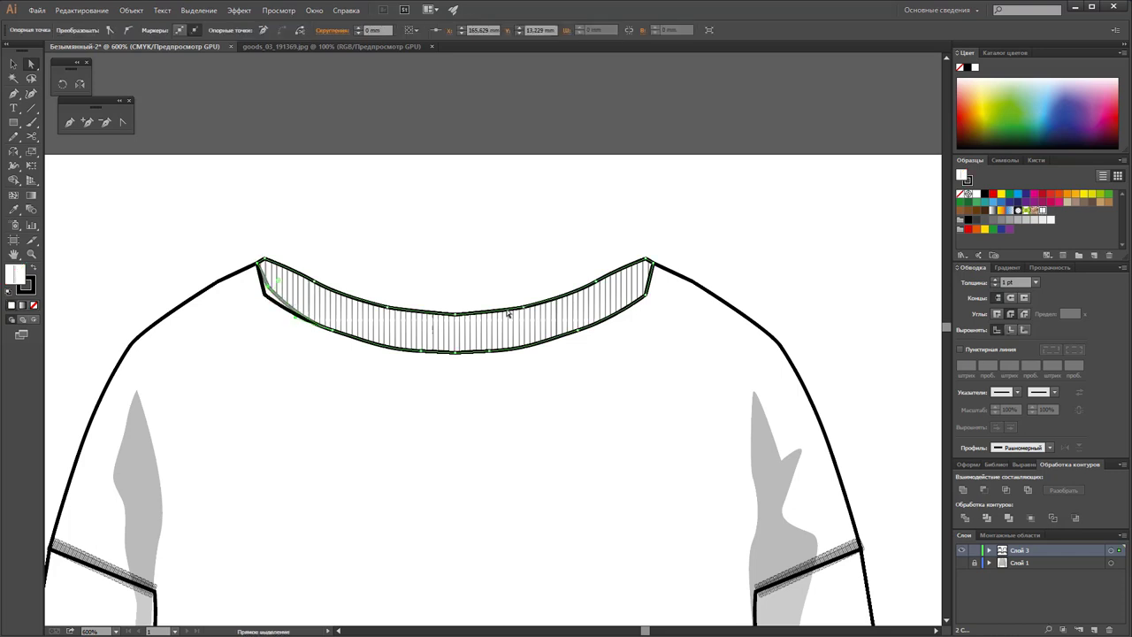
drag(646, 300, 645, 298)
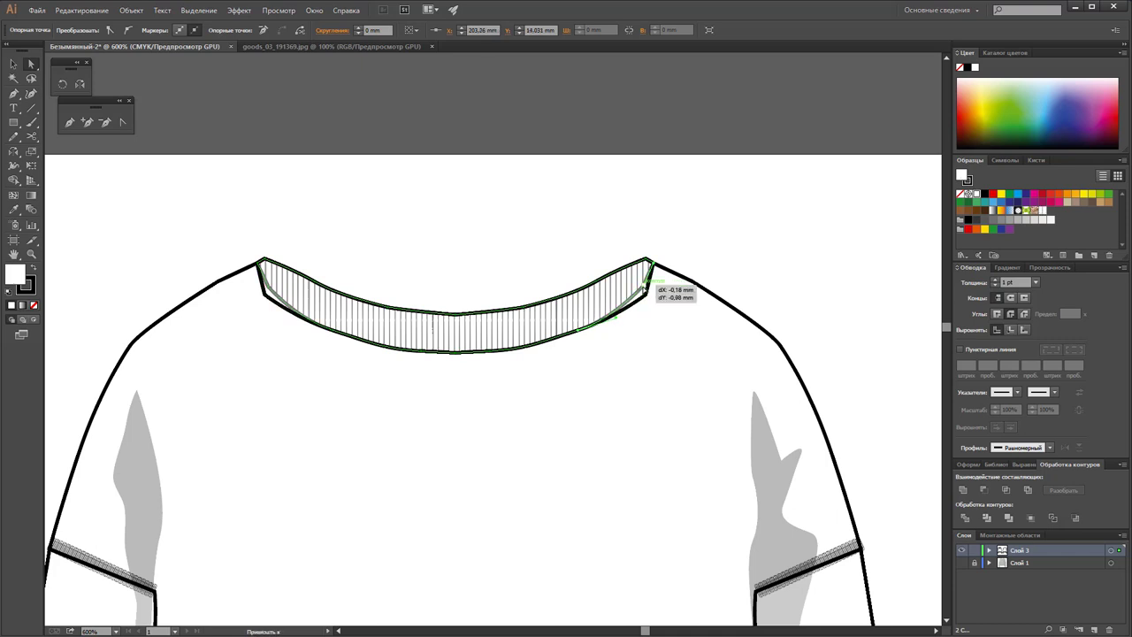
drag(646, 300, 641, 298)
drag(267, 299, 269, 298)
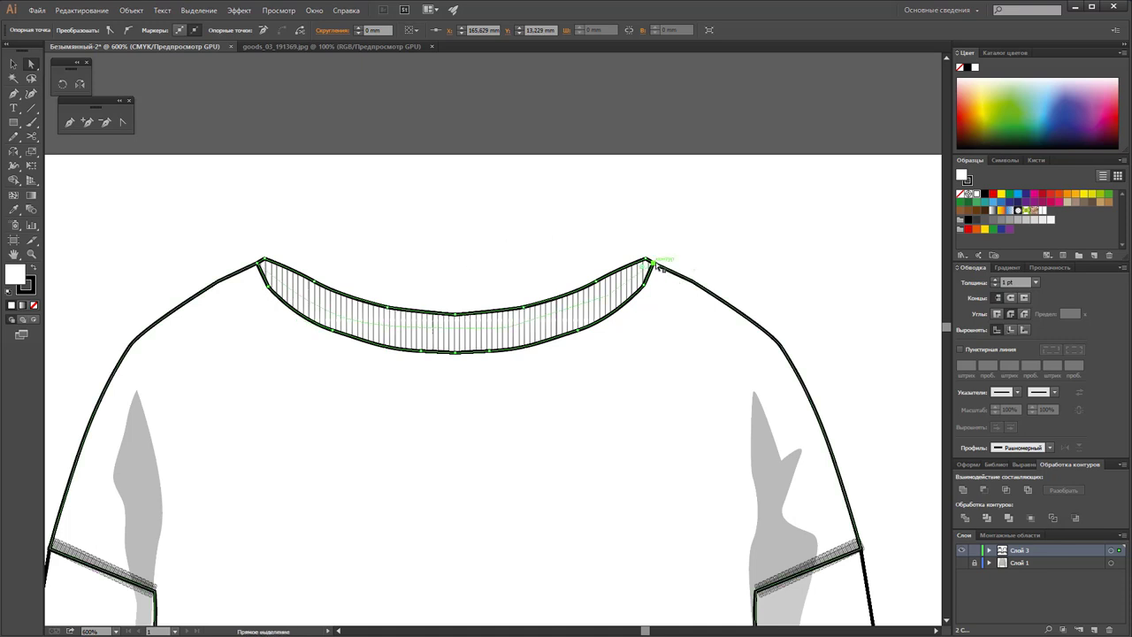
drag(657, 265, 664, 268)
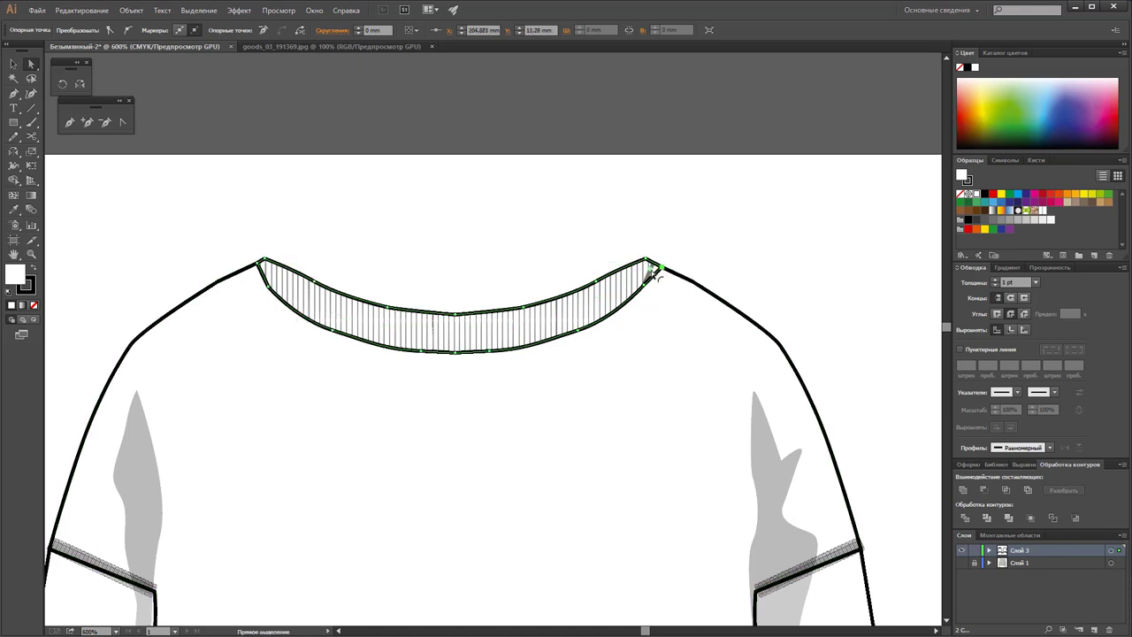
click(664, 268)
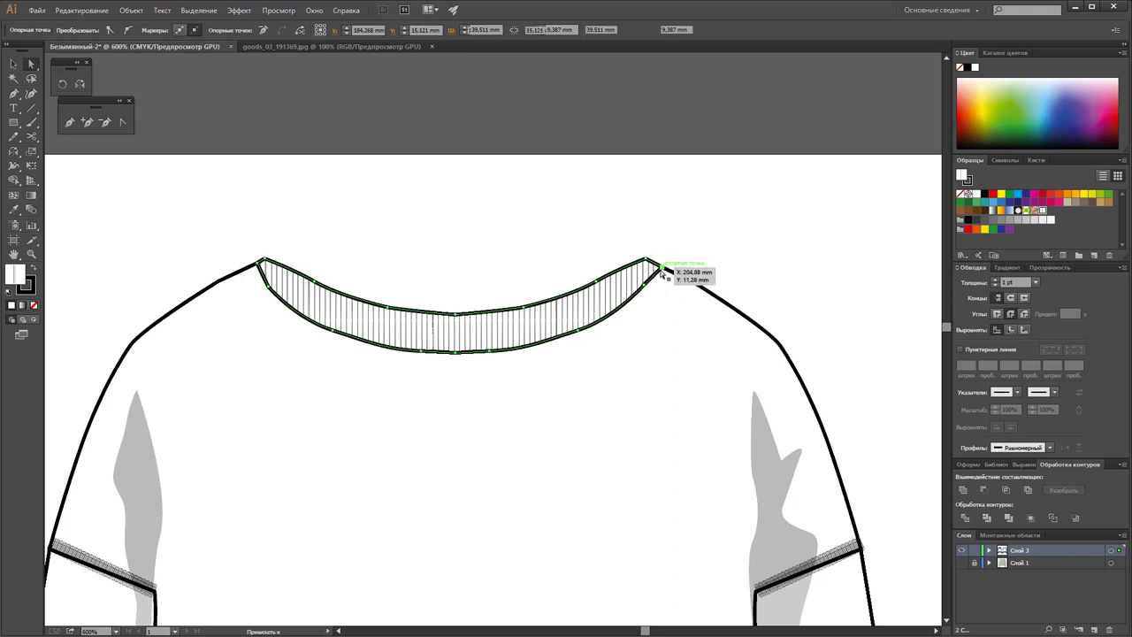
drag(642, 289, 648, 297)
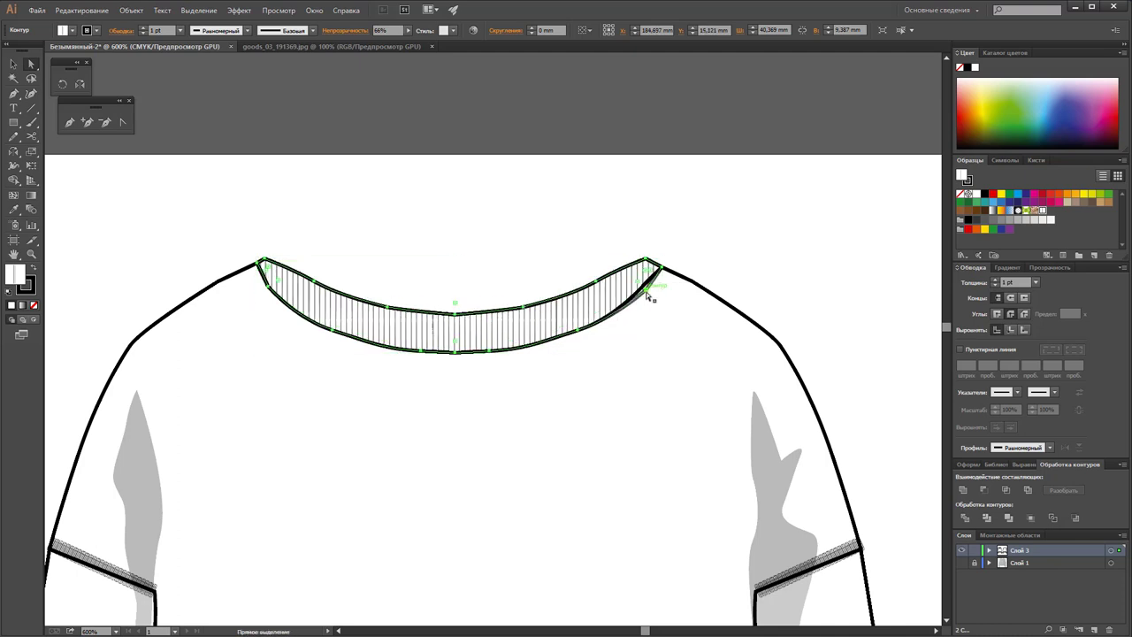
click(646, 296)
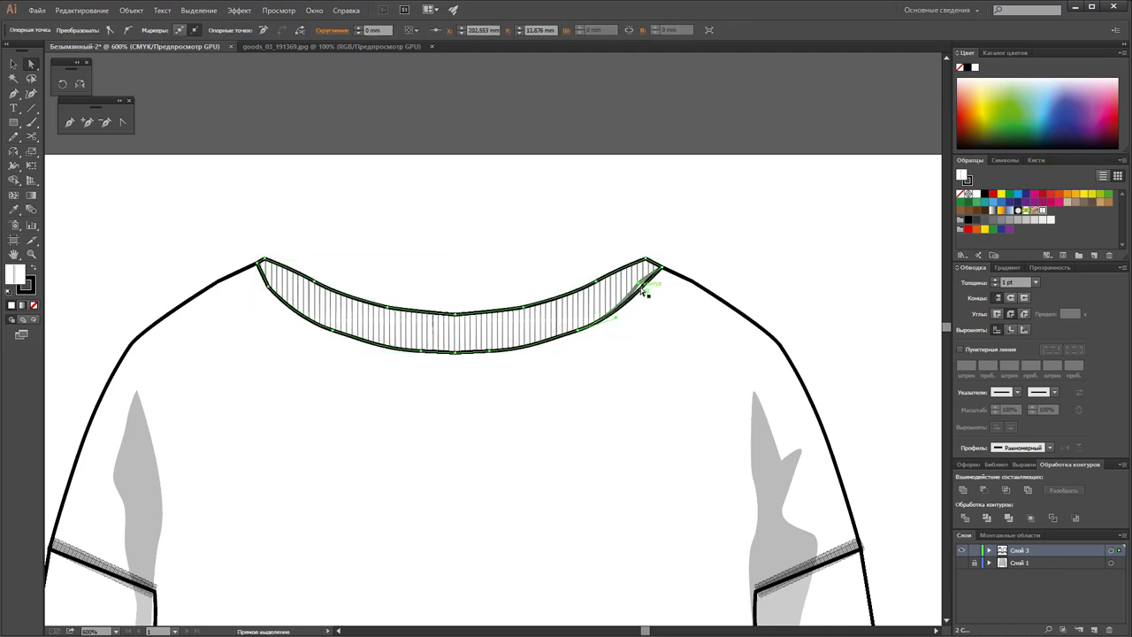
Step: Fine-tune the collar's right tip anchor and shift the left anchor into place
click(640, 285)
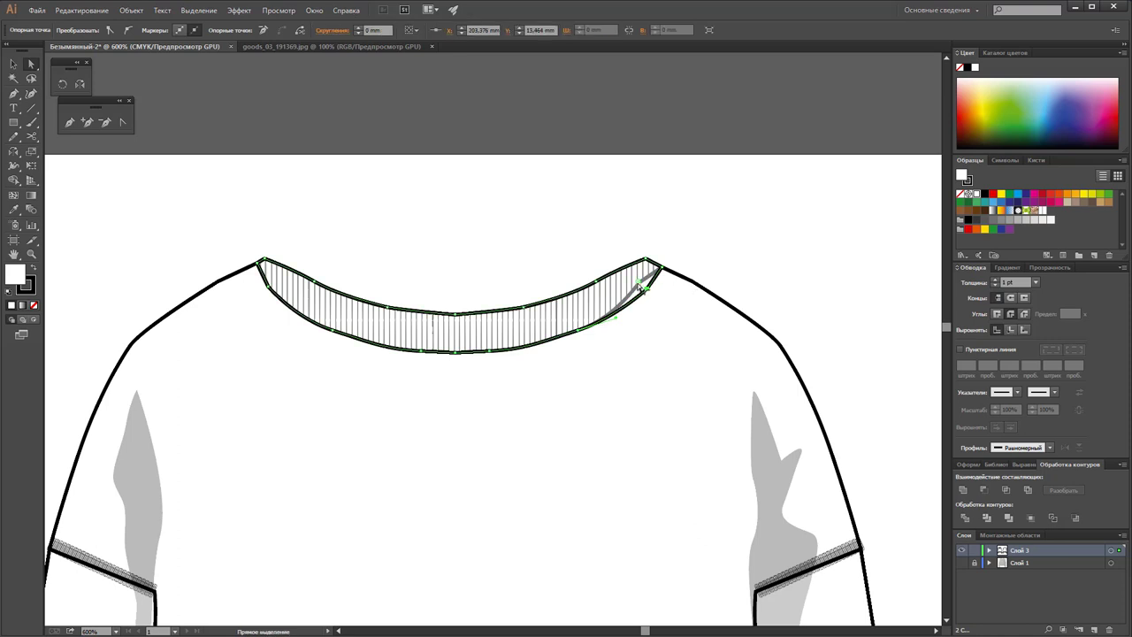
double_click(643, 289)
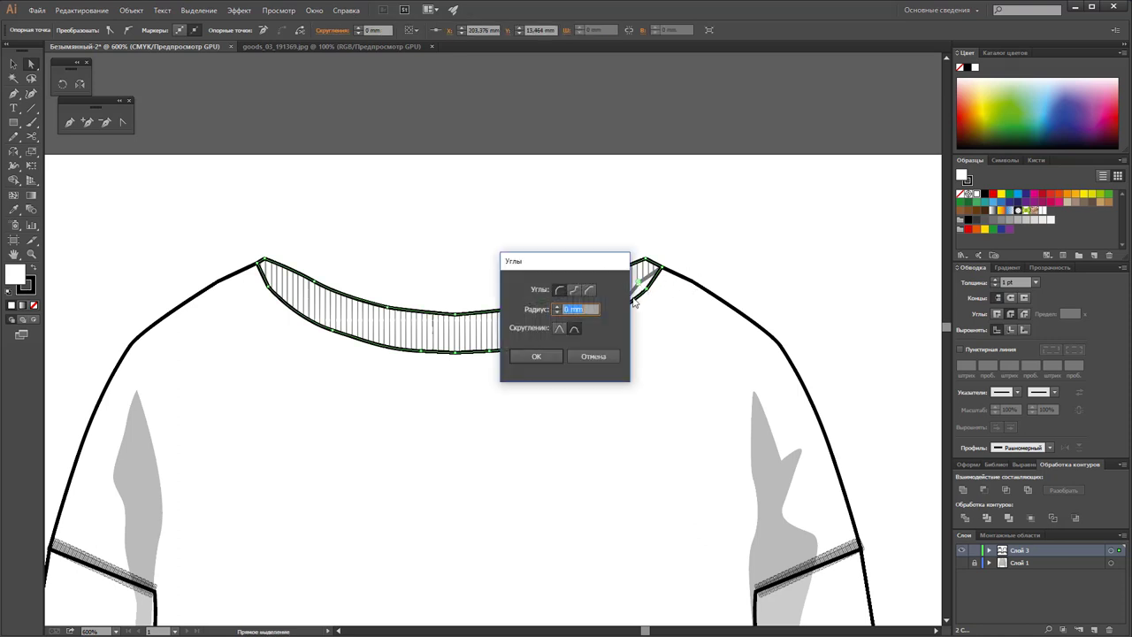
click(593, 357)
click(640, 297)
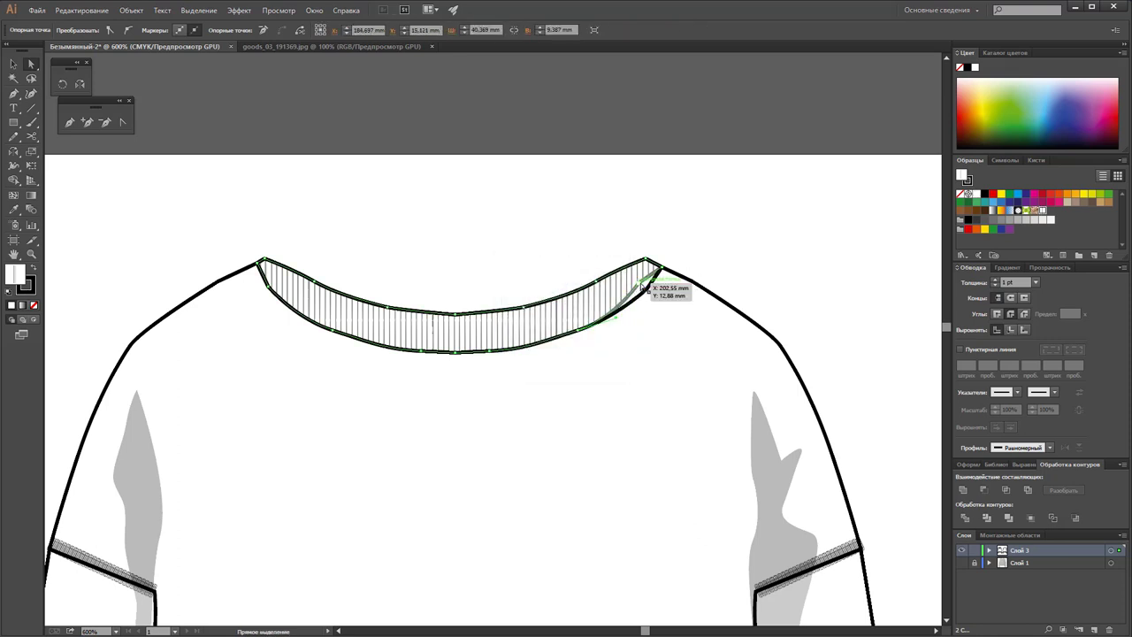
click(641, 289)
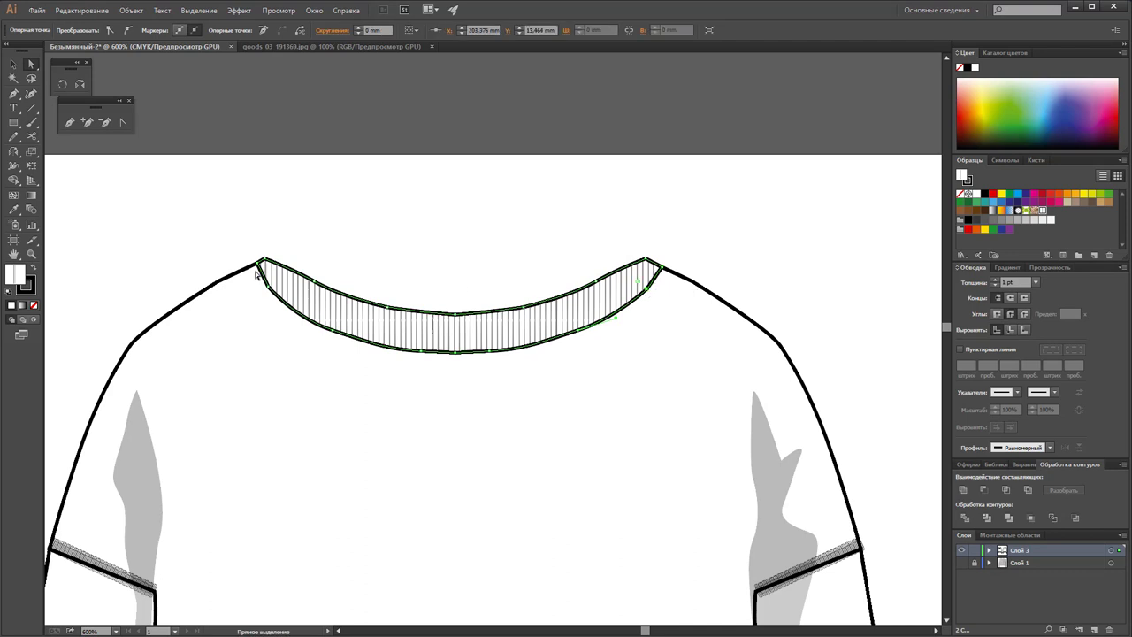
drag(258, 267, 248, 269)
click(255, 262)
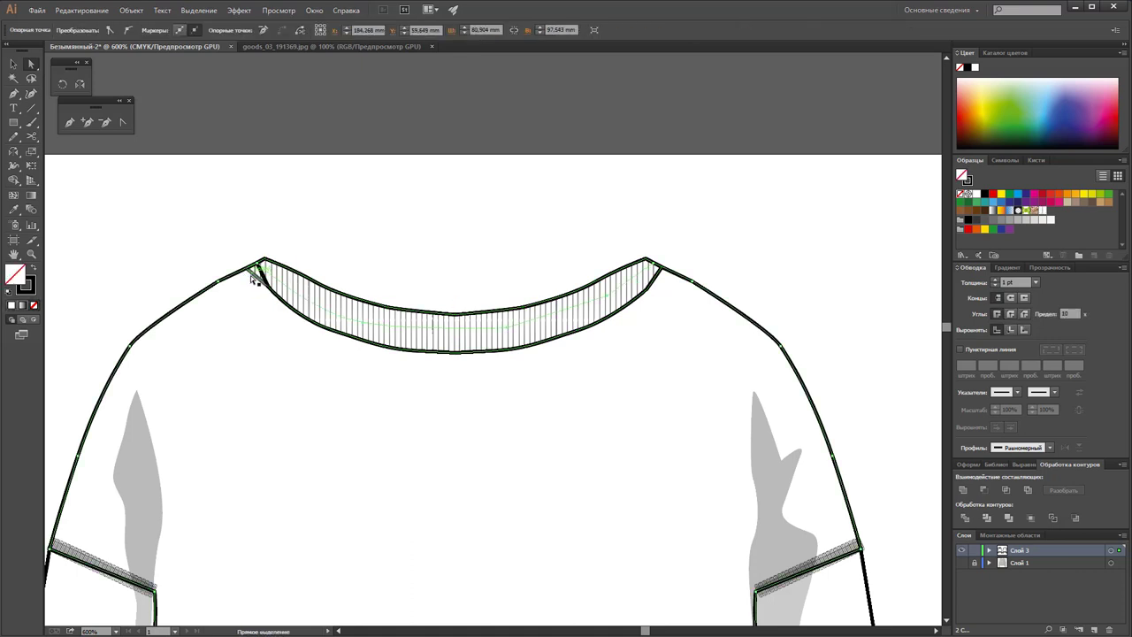
Step: Pull the collar's top-left anchor onto the shoulder line, nudge it up, and deselect
drag(268, 292, 270, 293)
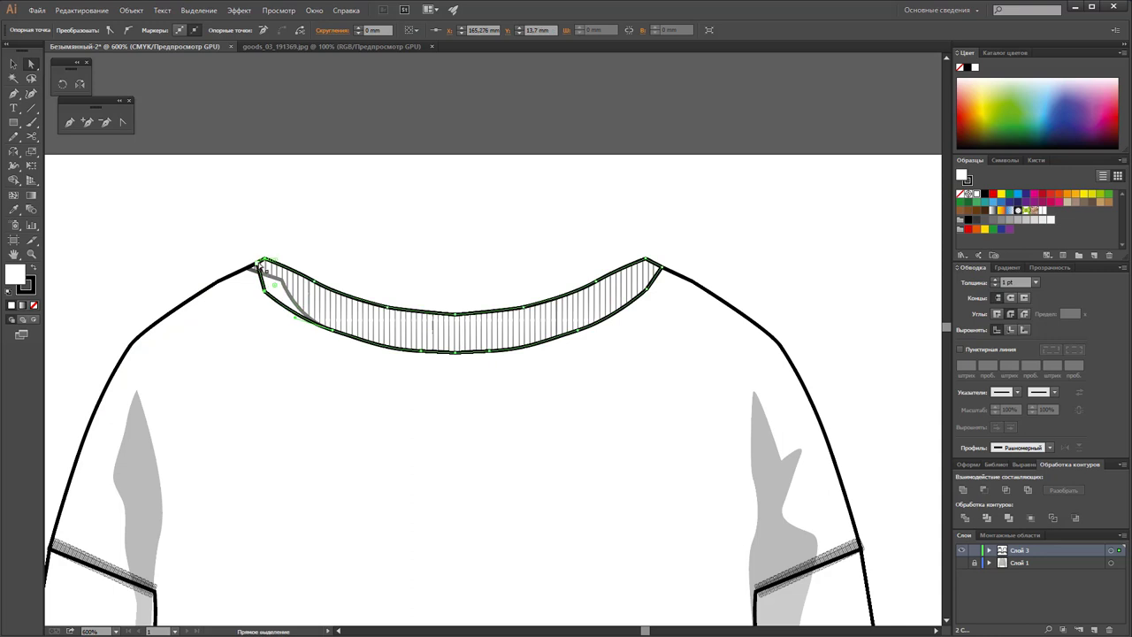
mouse_move(263, 266)
mouse_down()
mouse_move(246, 267)
mouse_move(289, 290)
mouse_up()
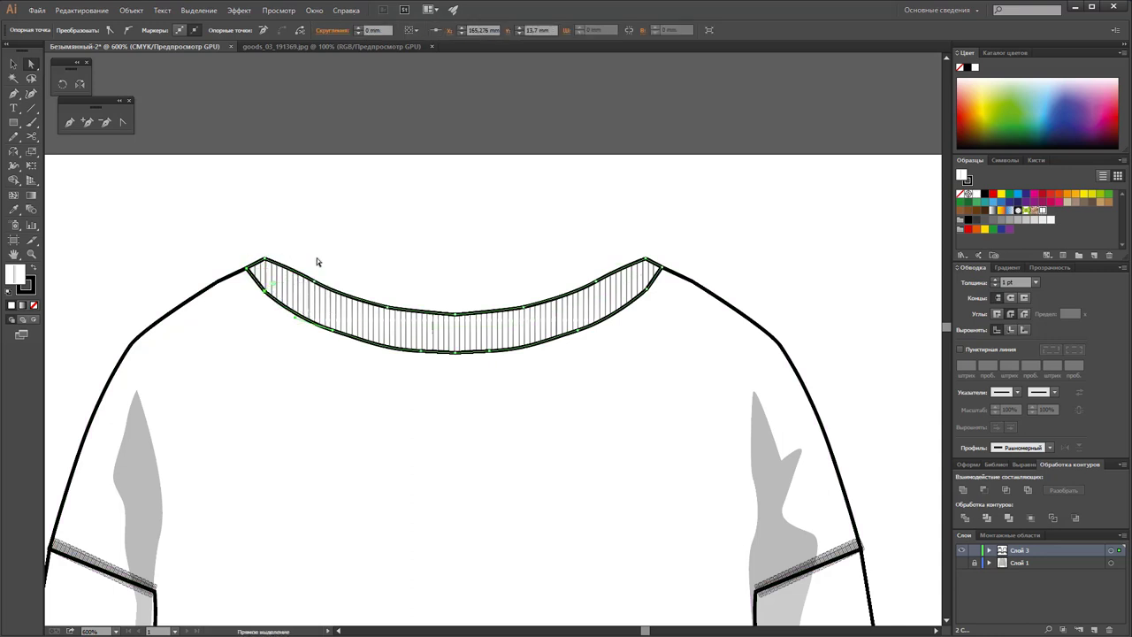
click(268, 262)
click(268, 262)
drag(266, 261, 272, 260)
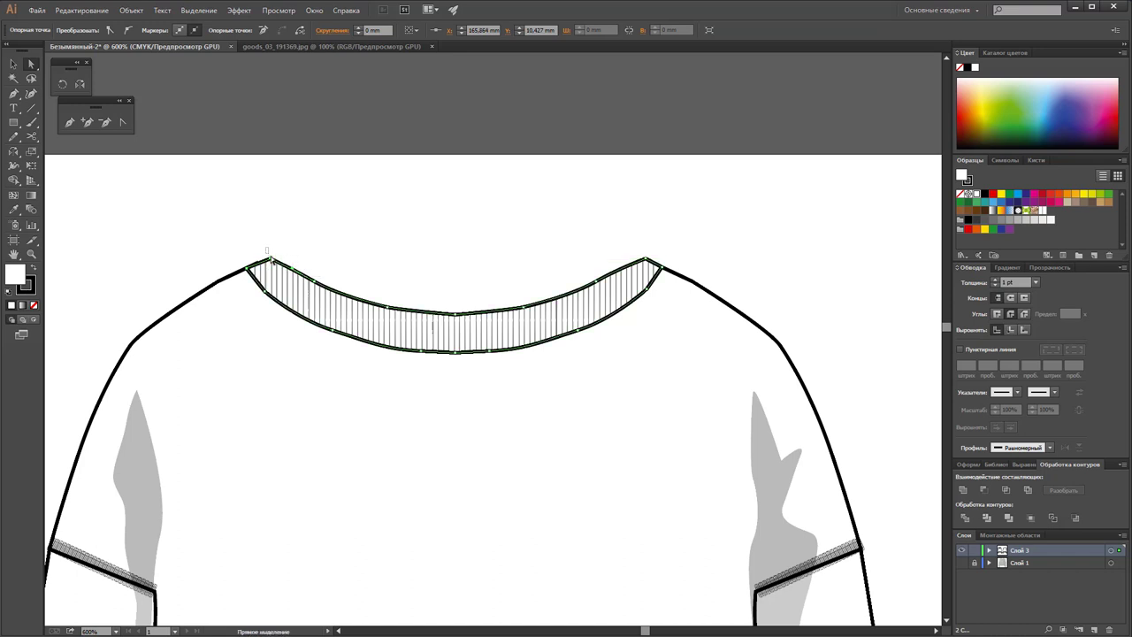
click(278, 261)
key(Up)
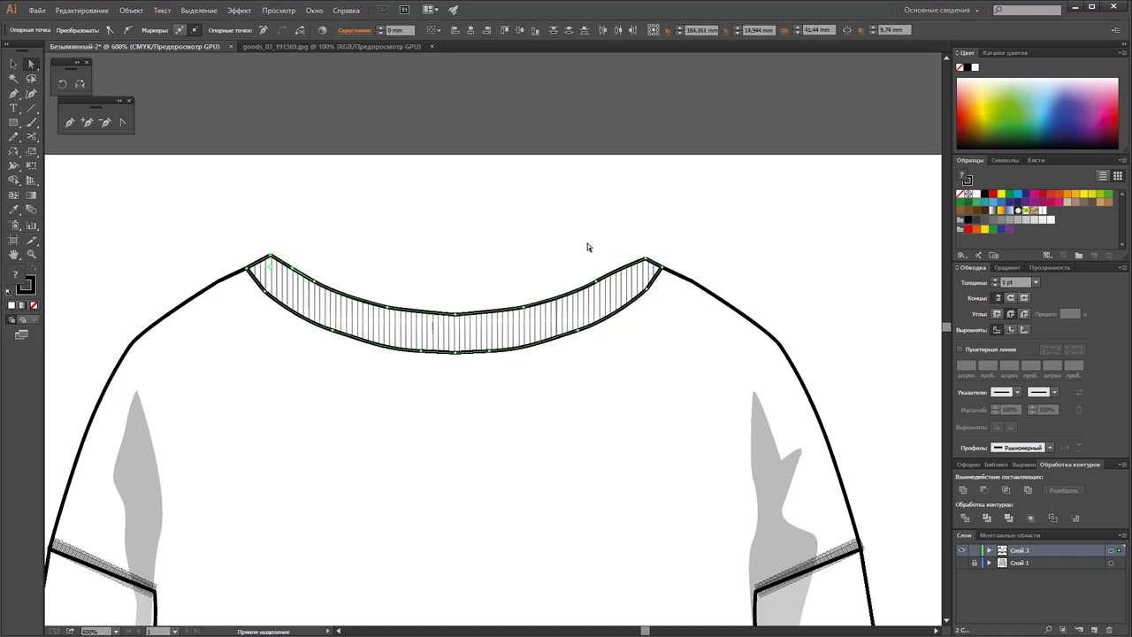
click(649, 265)
click(14, 64)
click(457, 237)
scroll(457, 237, down, 2)
Step: Zoom out until both sweatshirt flats and the whole artboard are in view
scroll(457, 237, down, 1)
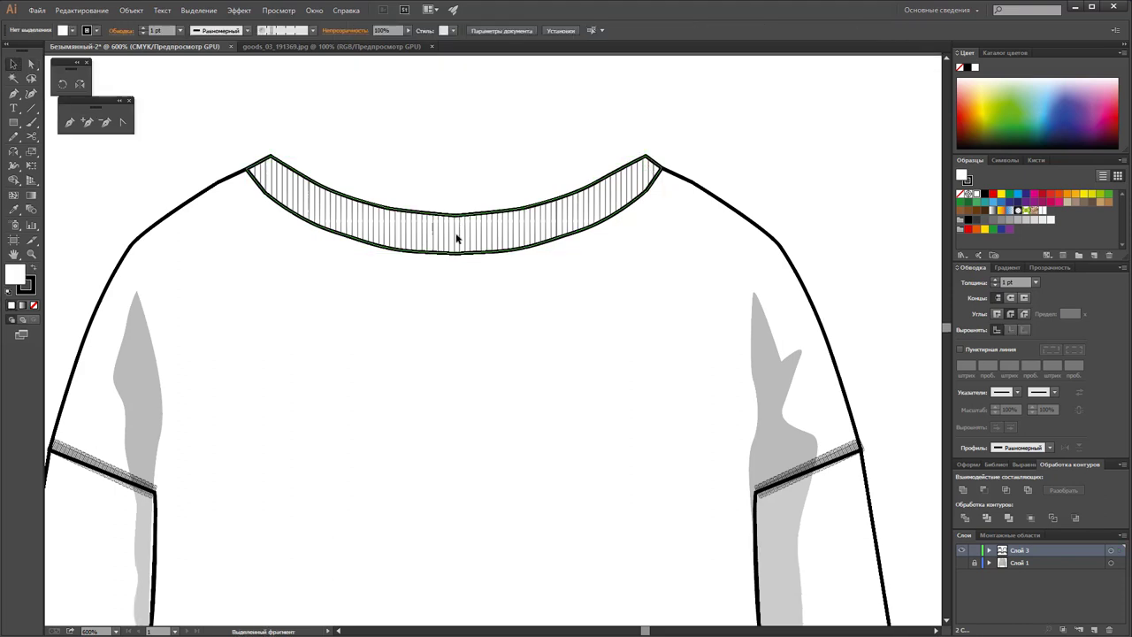
key(z)
alt+click(462, 322)
alt+click(468, 349)
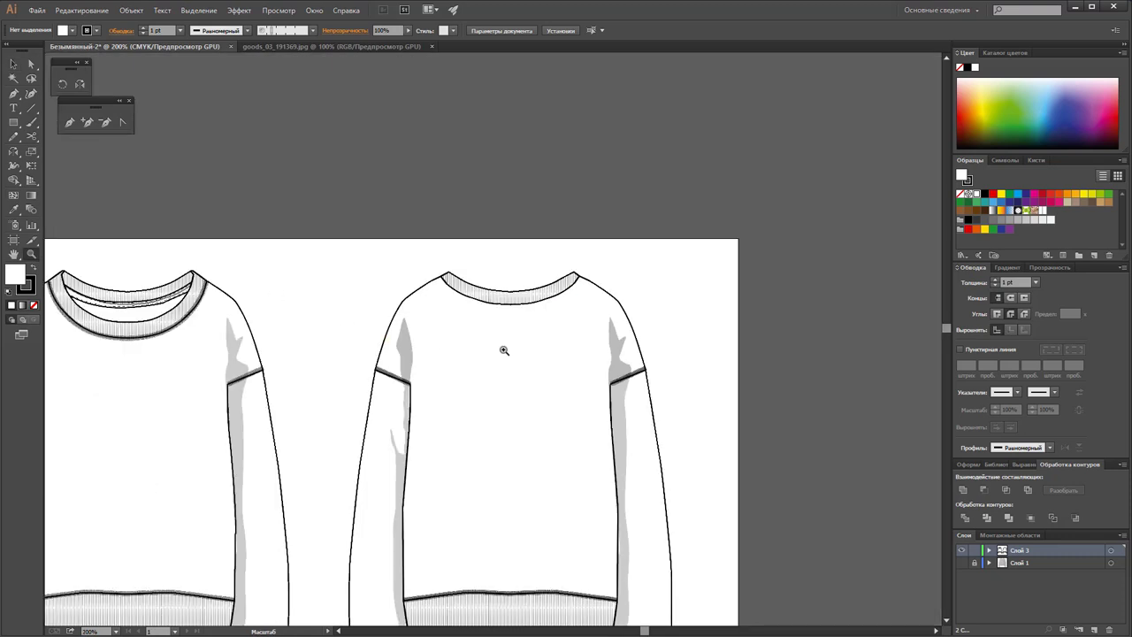
scroll(641, 315, down, 3)
alt+click(444, 356)
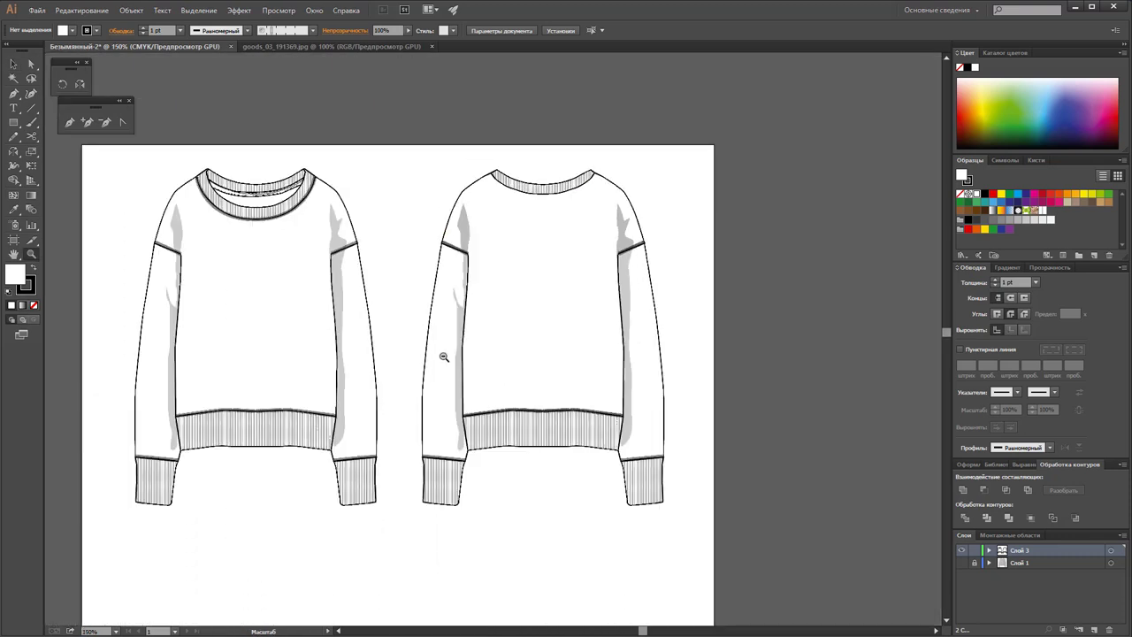
scroll(443, 358, down, 1)
scroll(444, 357, down, 1)
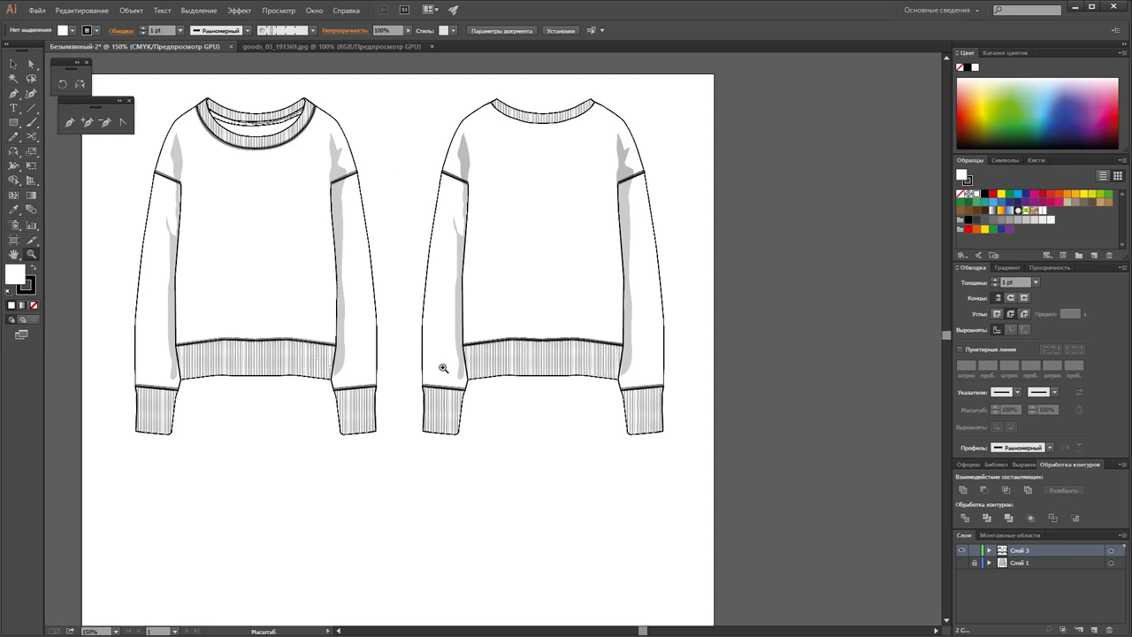
alt+click(457, 389)
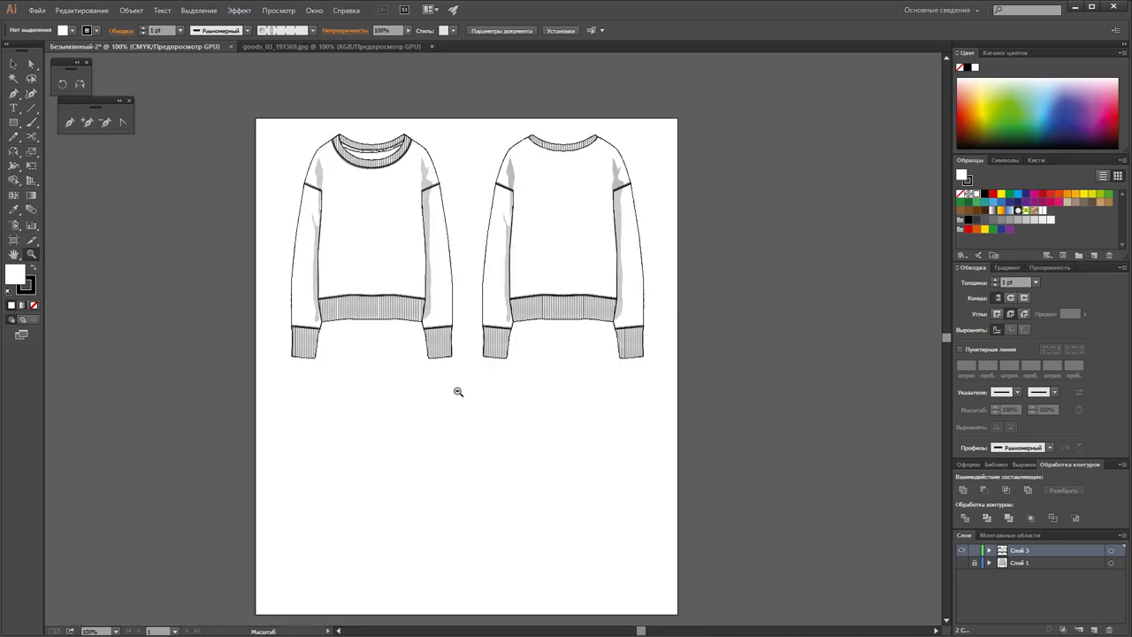
Step: Raise the artboard's bottom edge to just below the sweatshirts, then view it at 150%
click(13, 239)
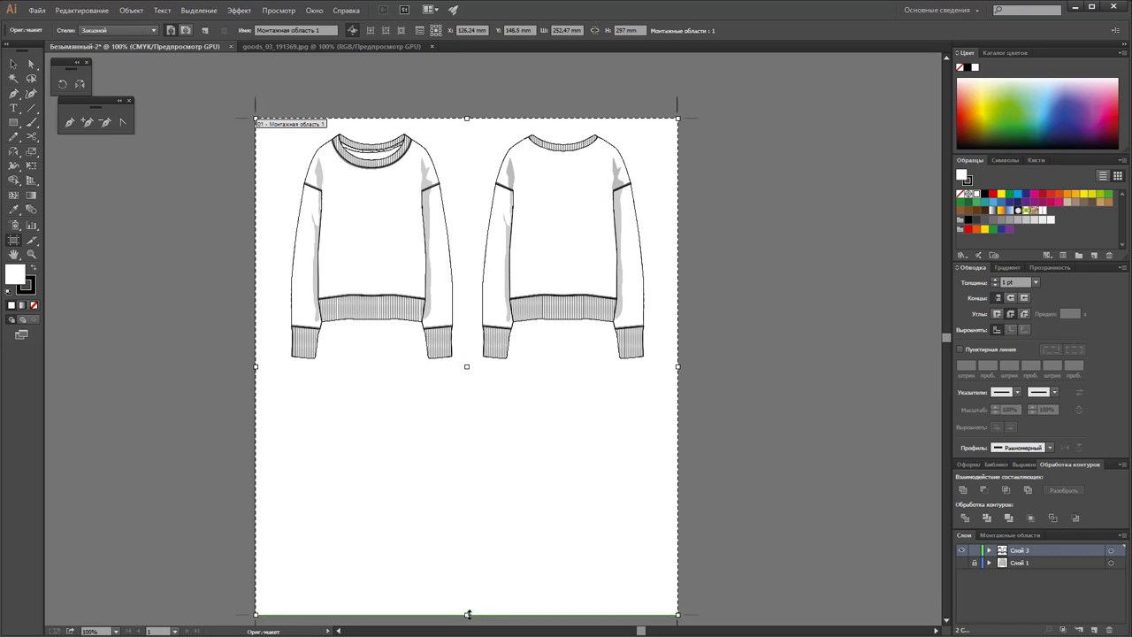
drag(466, 614, 495, 381)
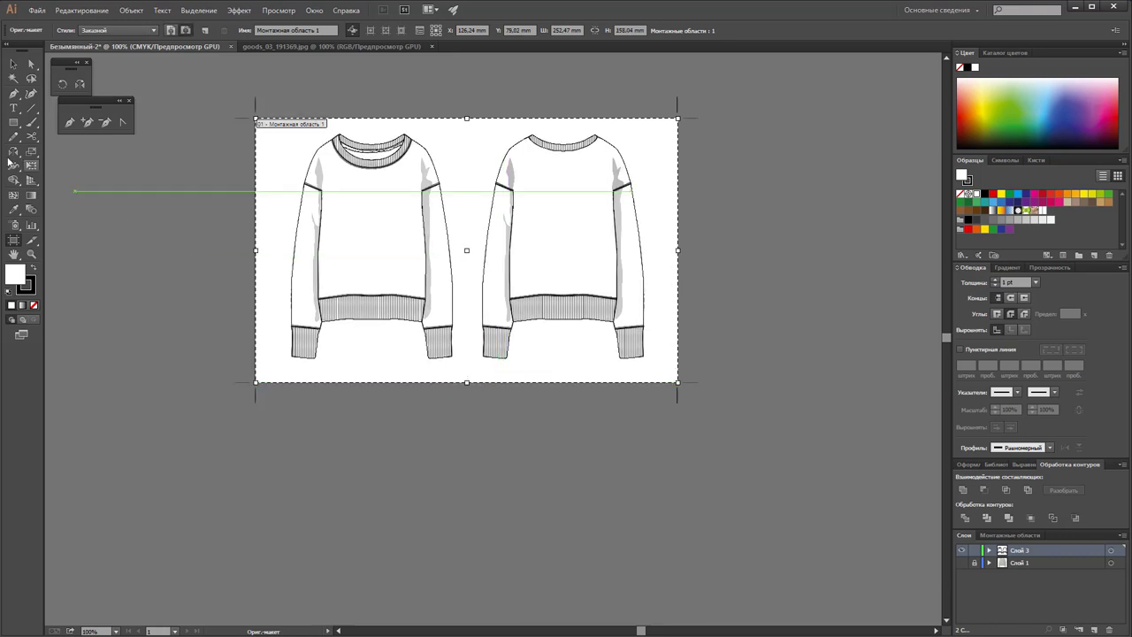
click(14, 63)
click(32, 254)
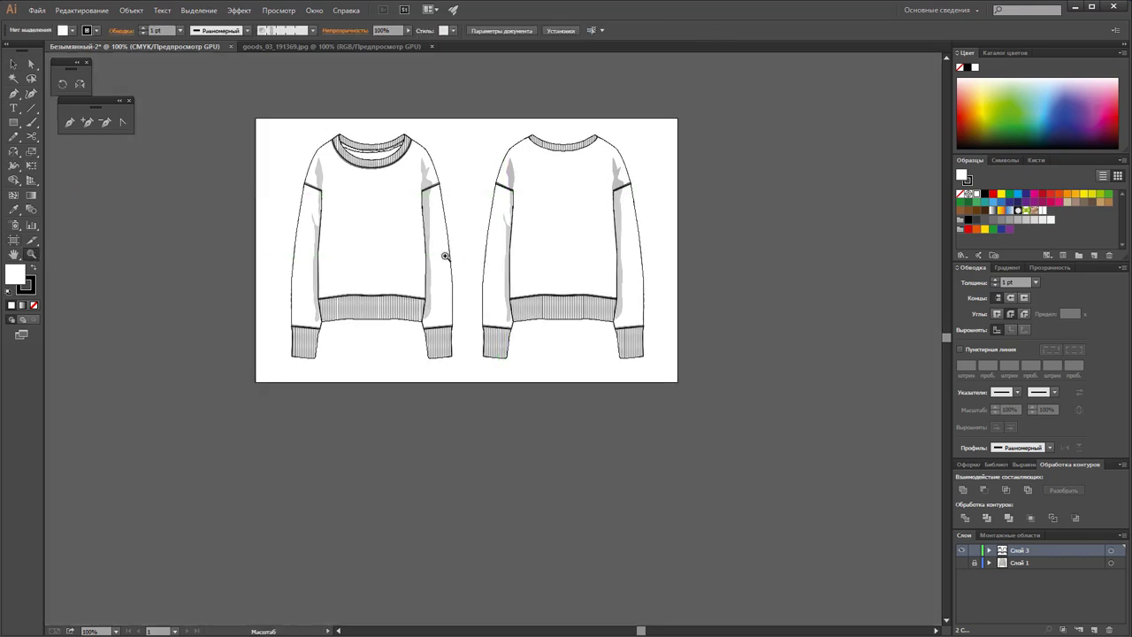
click(447, 256)
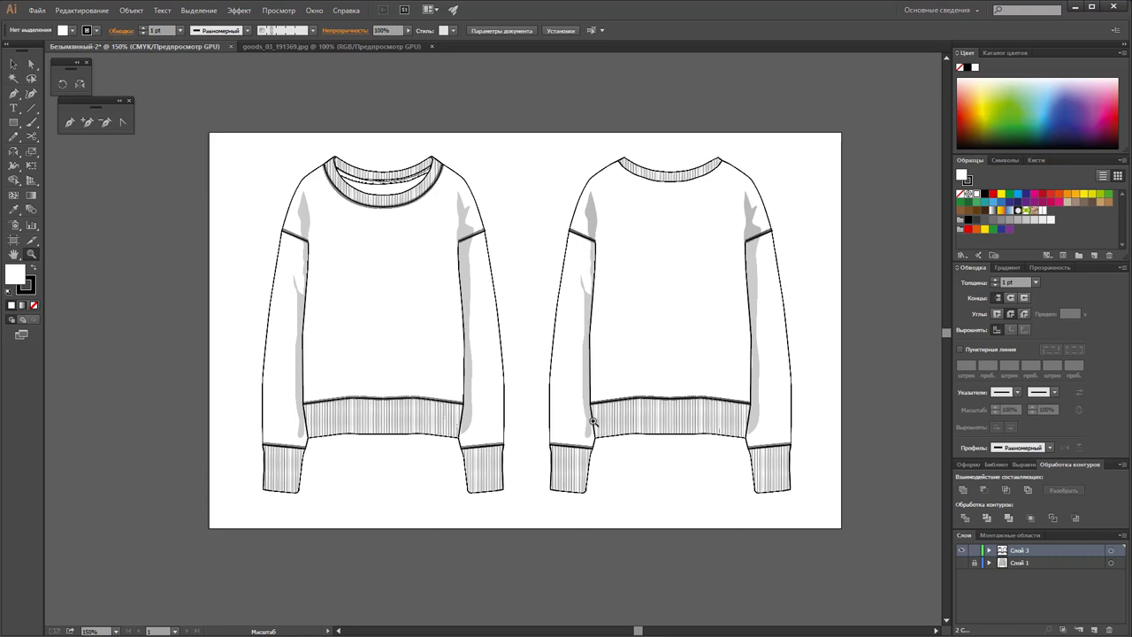
scroll(588, 420, up, 1)
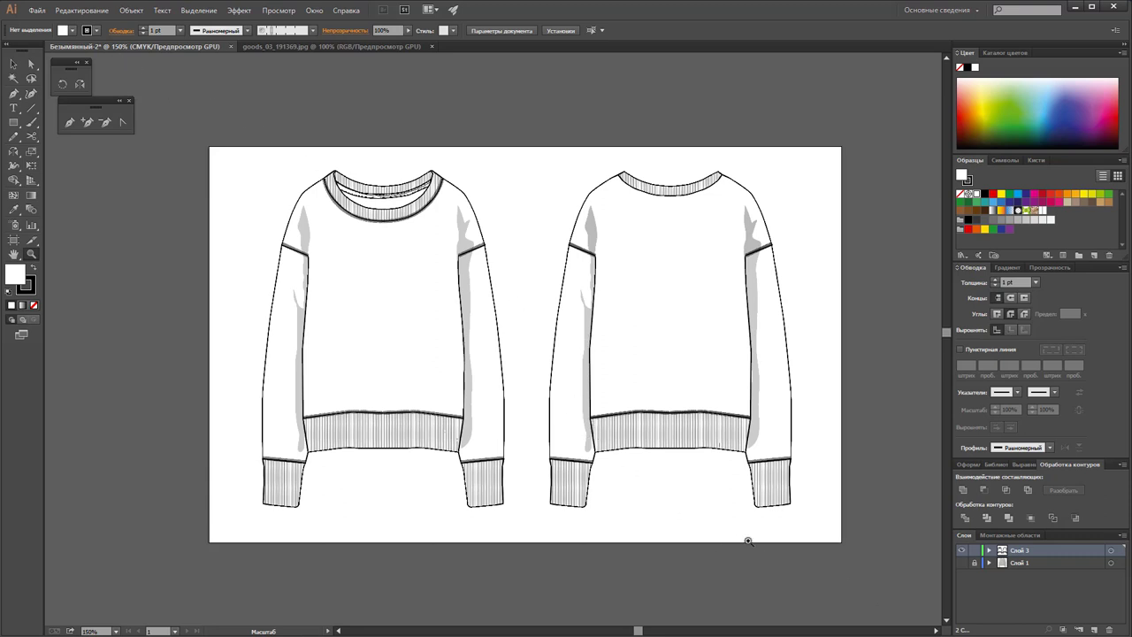
click(936, 632)
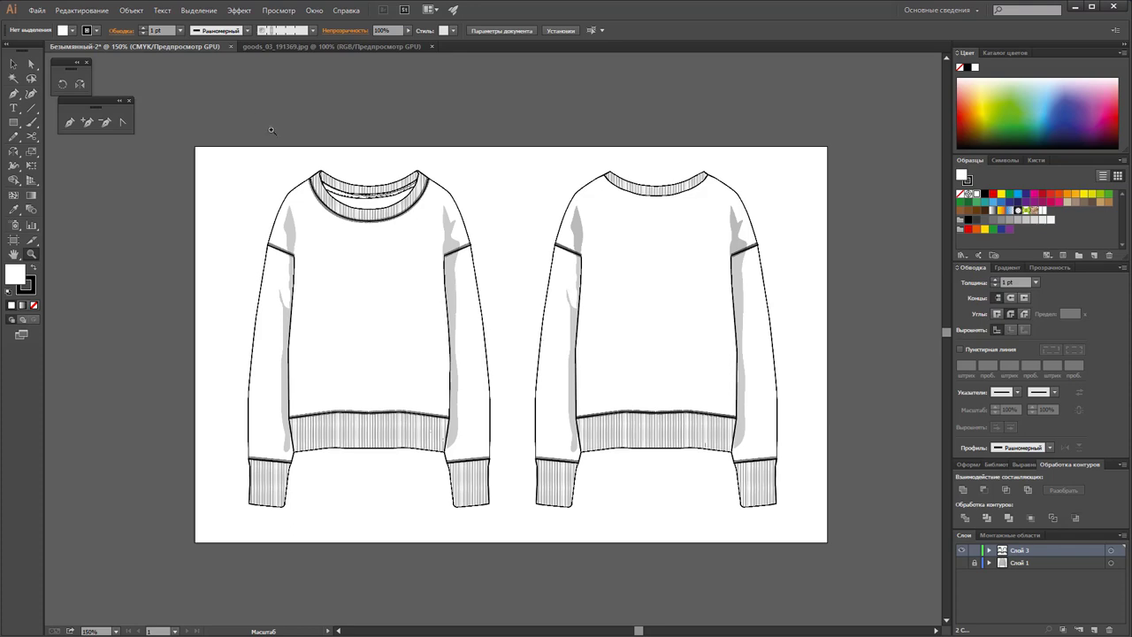
Step: Save the drawing as Толстовка.ai, accepting the default Illustrator Options
click(37, 9)
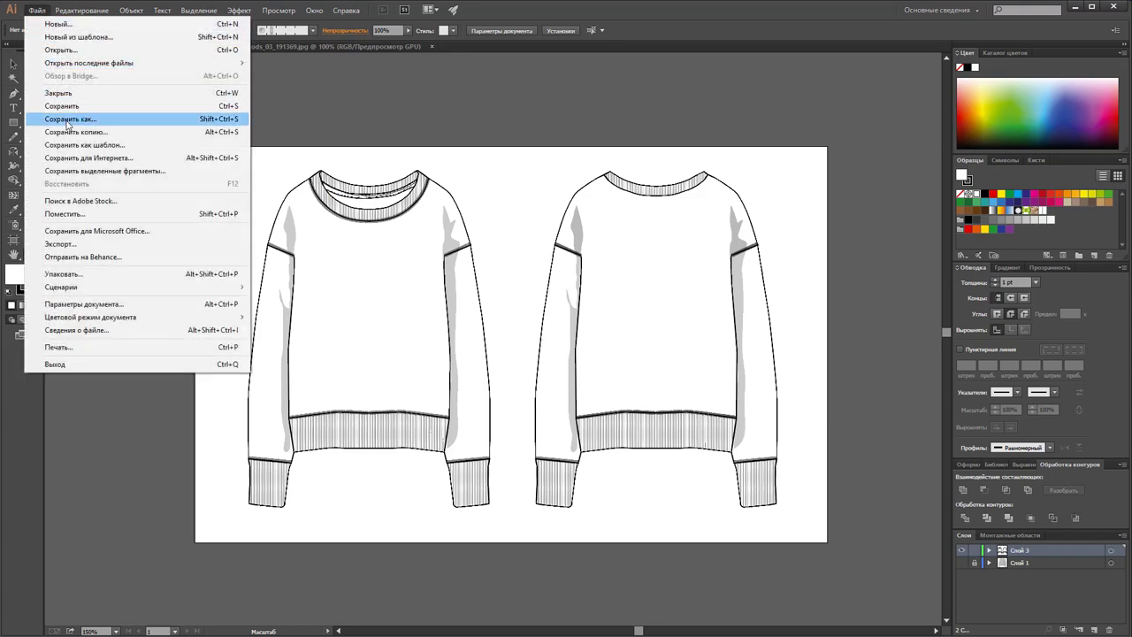
click(68, 116)
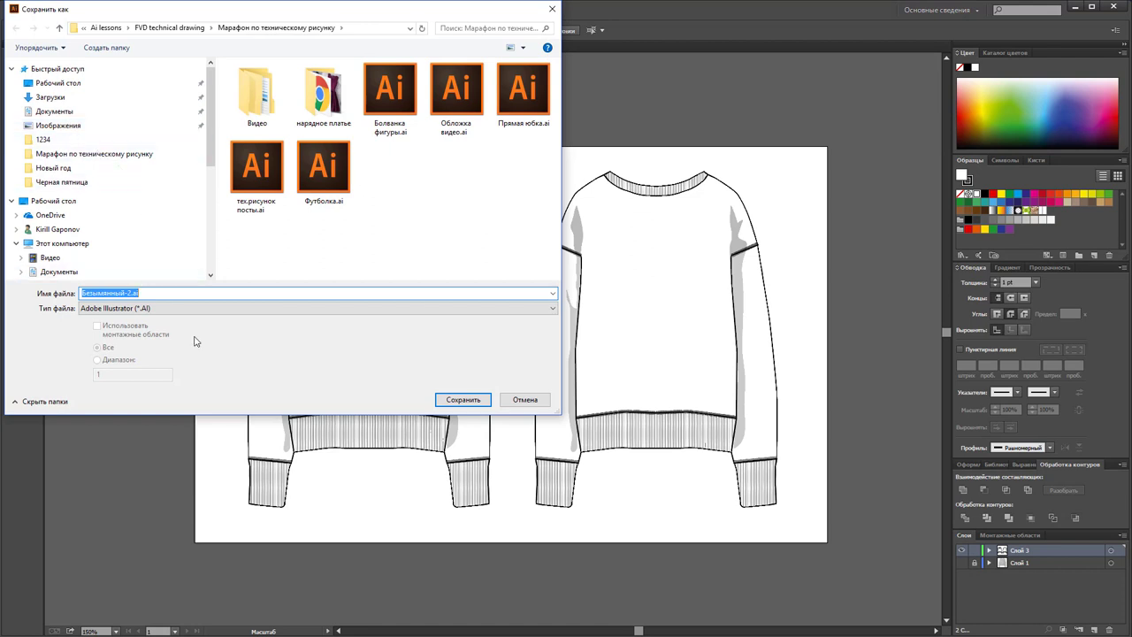
text(Толстовка)
key(Return)
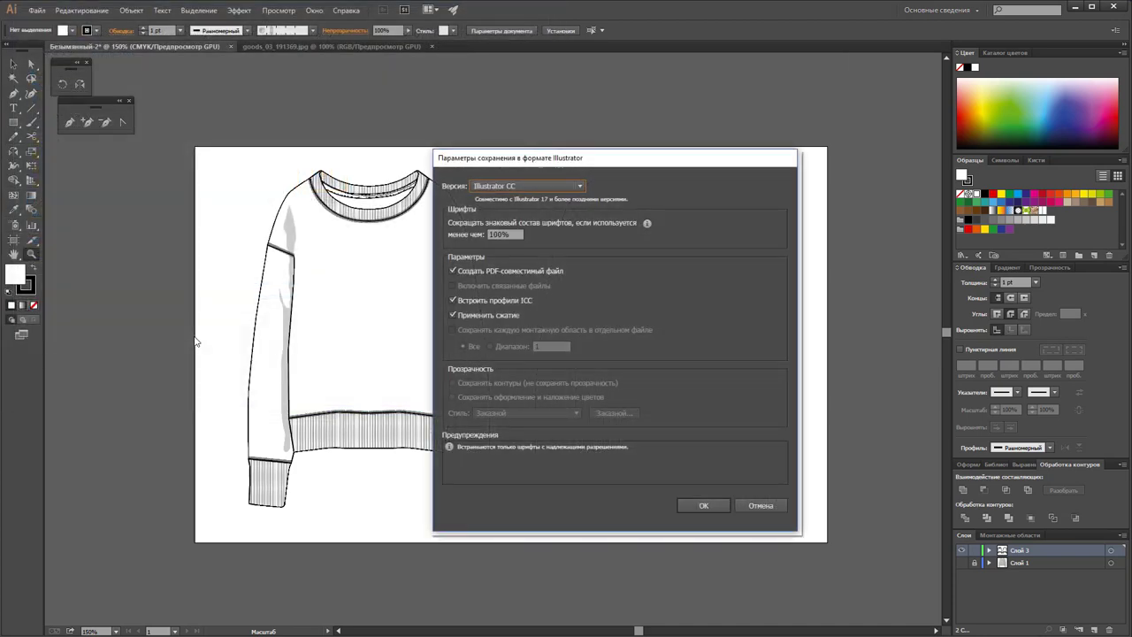
key(Return)
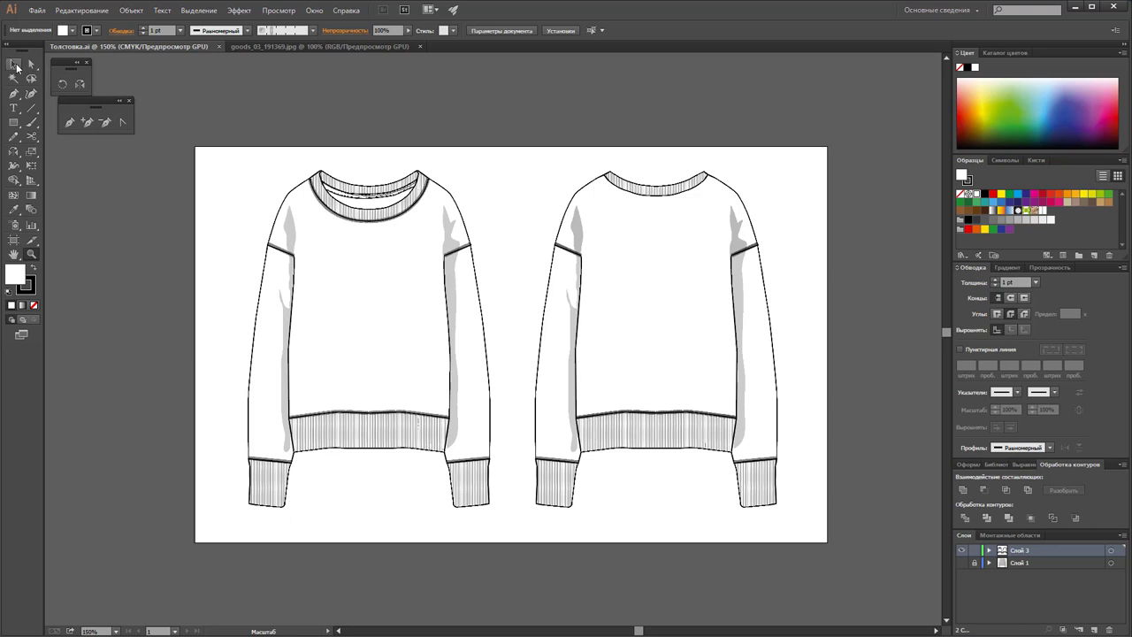
click(15, 66)
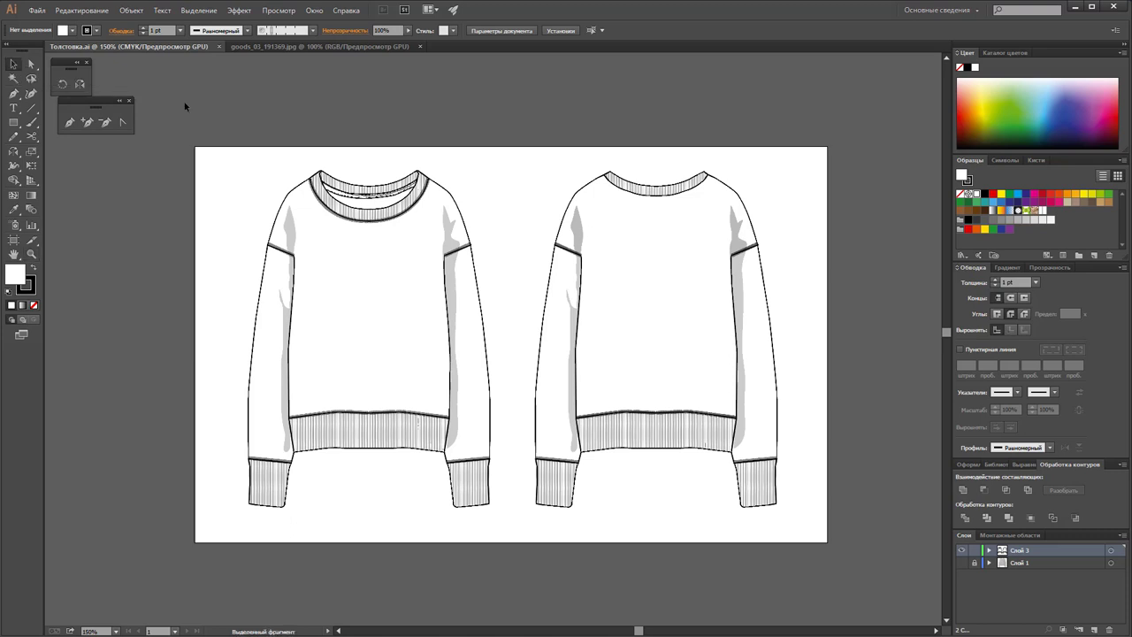